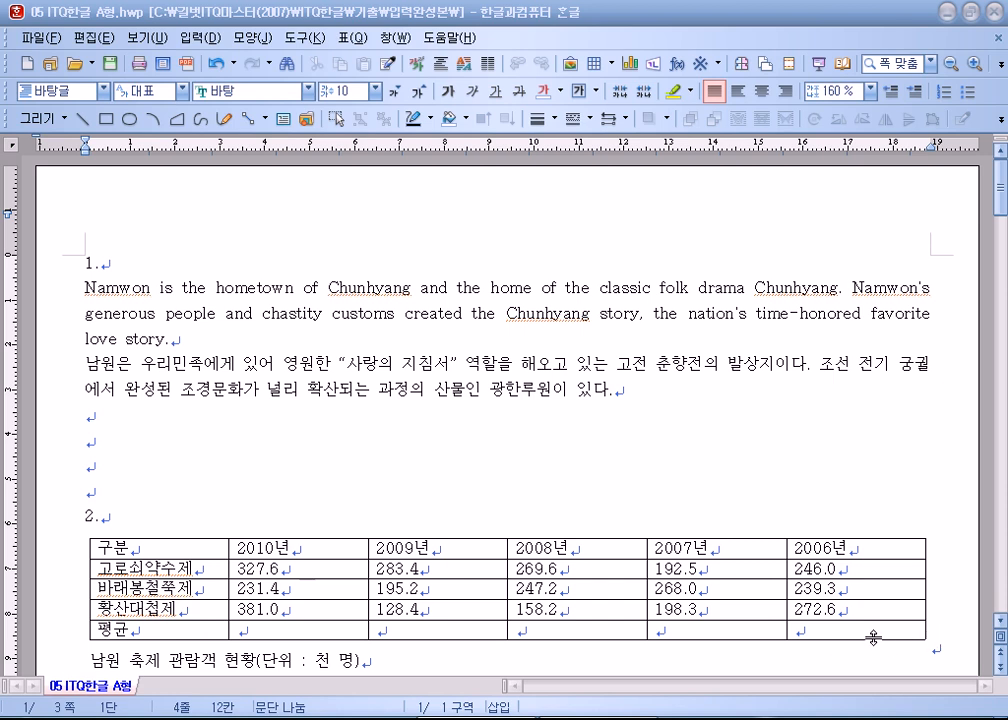
Step: Select the English and Korean paragraphs under item 1 and start a new paragraph style named "namwon"
{"action": "left_click", "coordinate": [217, 363]}
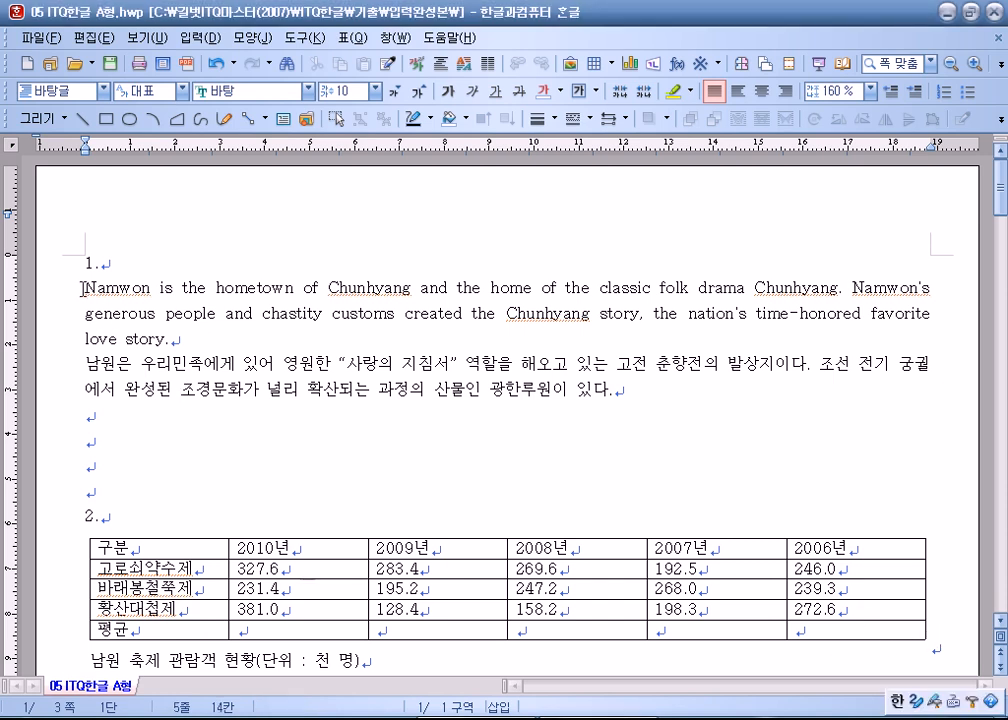
{"action": "left_click_drag", "start_coordinate": [84, 287], "coordinate": [621, 396]}
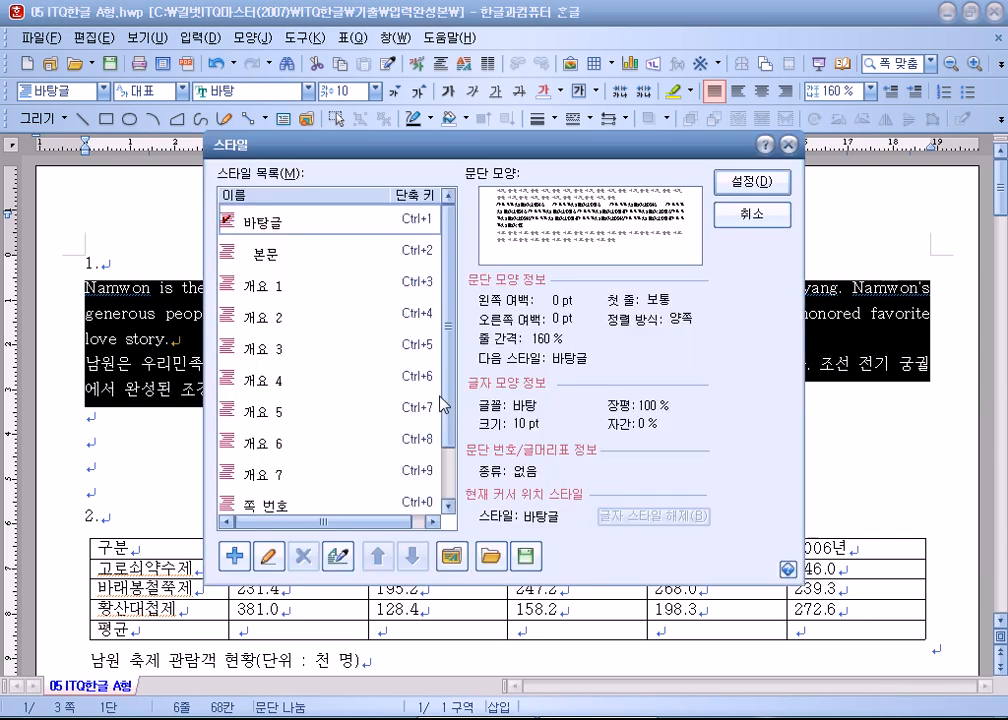
{"action": "key", "text": "F6"}
{"action": "left_click_drag", "start_coordinate": [418, 146], "coordinate": [558, 19]}
{"action": "scroll", "coordinate": [591, 285], "scroll_direction": "down", "scroll_amount": 1}
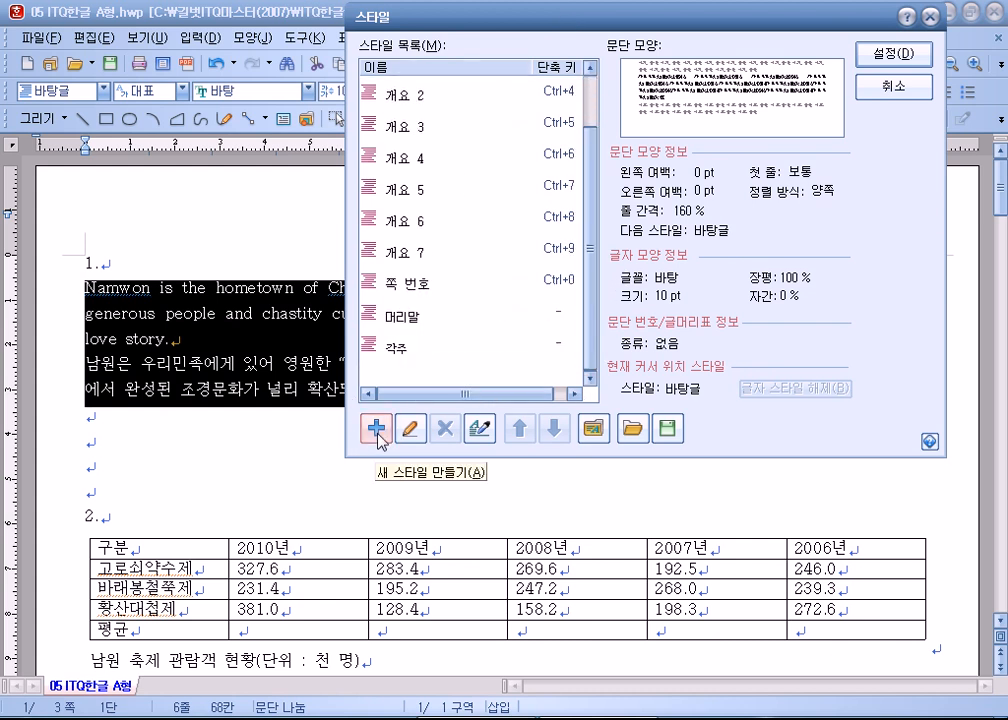
{"action": "left_click", "coordinate": [377, 431]}
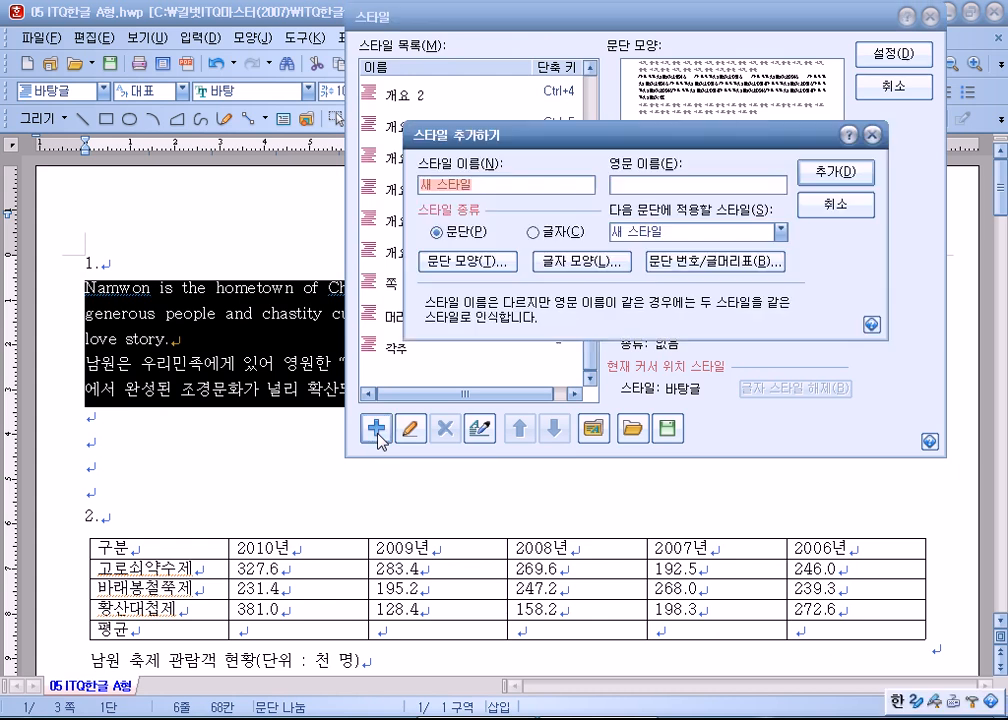
{"action": "key", "text": "Hangul"}
{"action": "type", "text": "namwon"}
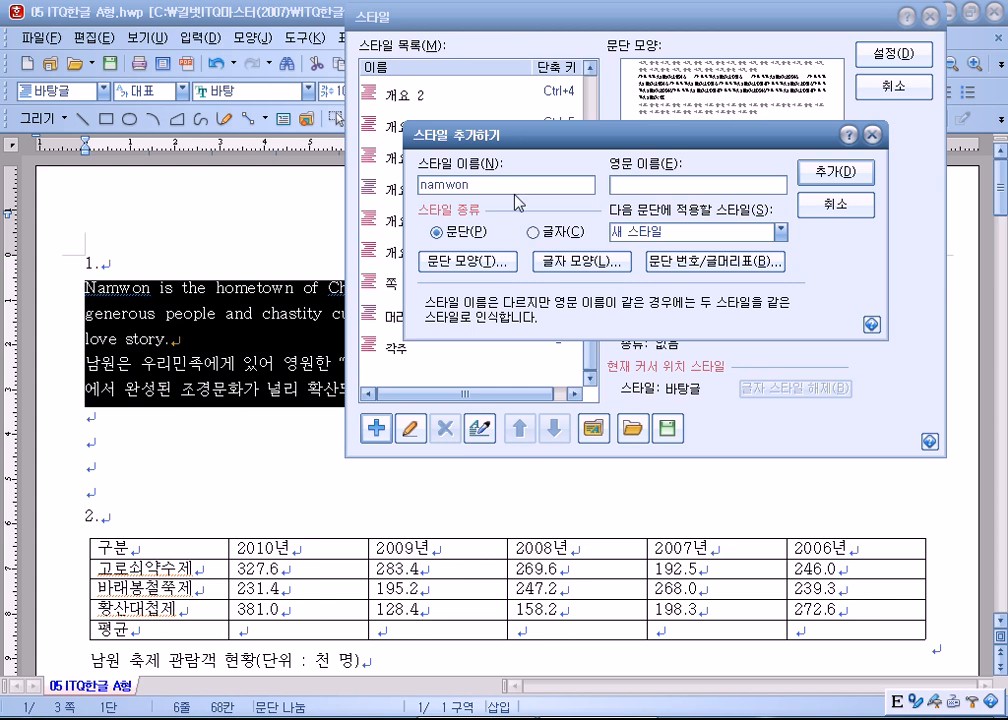
Step: Set the left margin to 10 pt in the new style's paragraph settings
{"action": "left_click", "coordinate": [462, 264]}
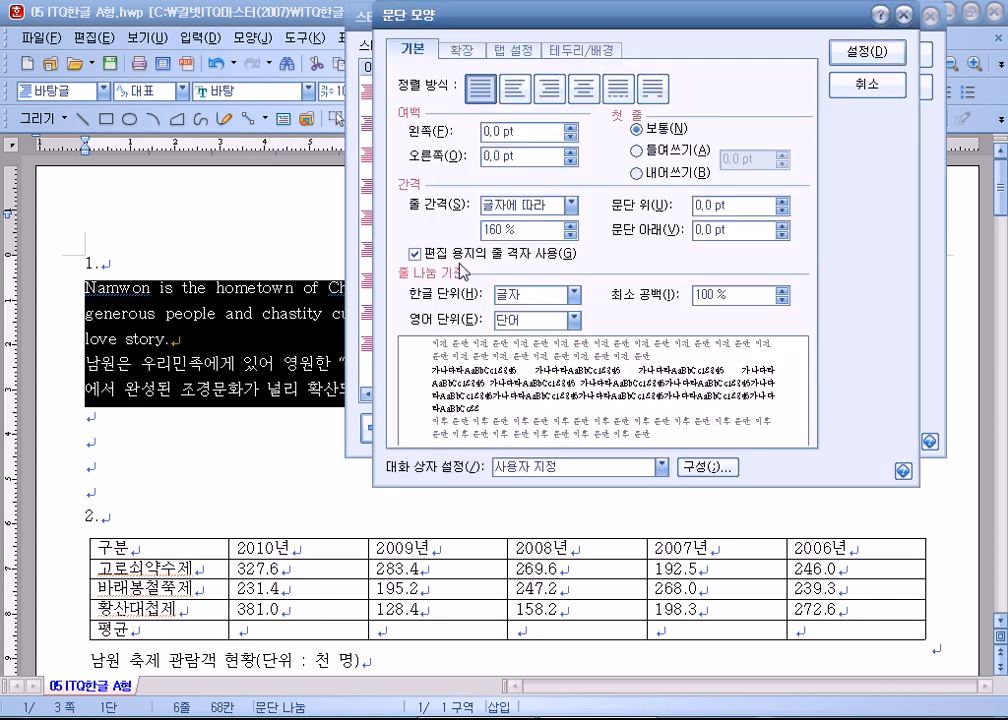
{"action": "left_click", "coordinate": [571, 127]}
{"action": "left_click", "coordinate": [571, 127]}
{"action": "left_click", "coordinate": [571, 127]}
{"action": "left_click", "coordinate": [571, 127]}
{"action": "left_click", "coordinate": [571, 127]}
{"action": "left_click", "coordinate": [571, 127]}
{"action": "left_click", "coordinate": [571, 127]}
{"action": "left_click", "coordinate": [571, 127]}
{"action": "left_click", "coordinate": [571, 127]}
{"action": "left_click", "coordinate": [571, 127]}
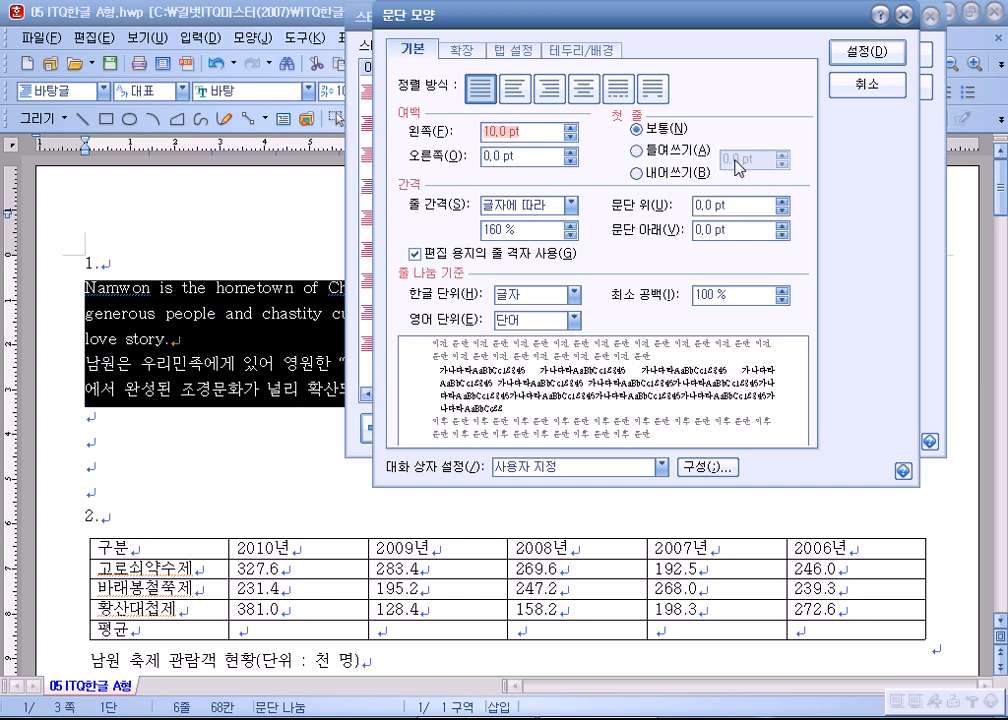
Step: Set the style's spacing below the paragraph to 10 pt and accept the paragraph settings
{"action": "left_click", "coordinate": [782, 226]}
{"action": "left_click", "coordinate": [782, 226]}
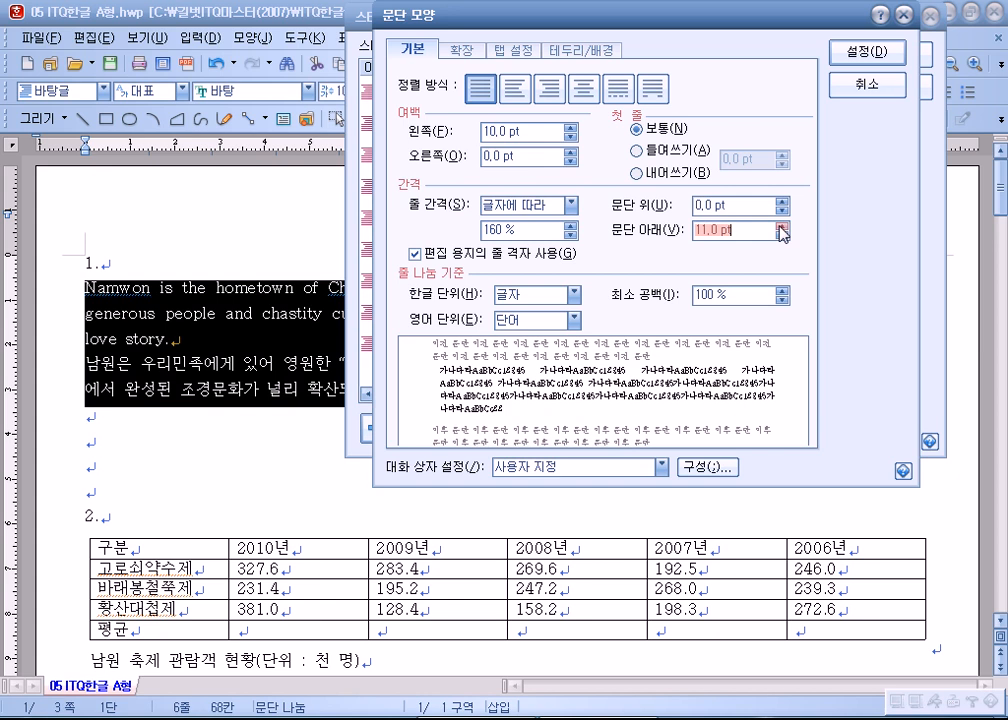
{"action": "left_click", "coordinate": [782, 236]}
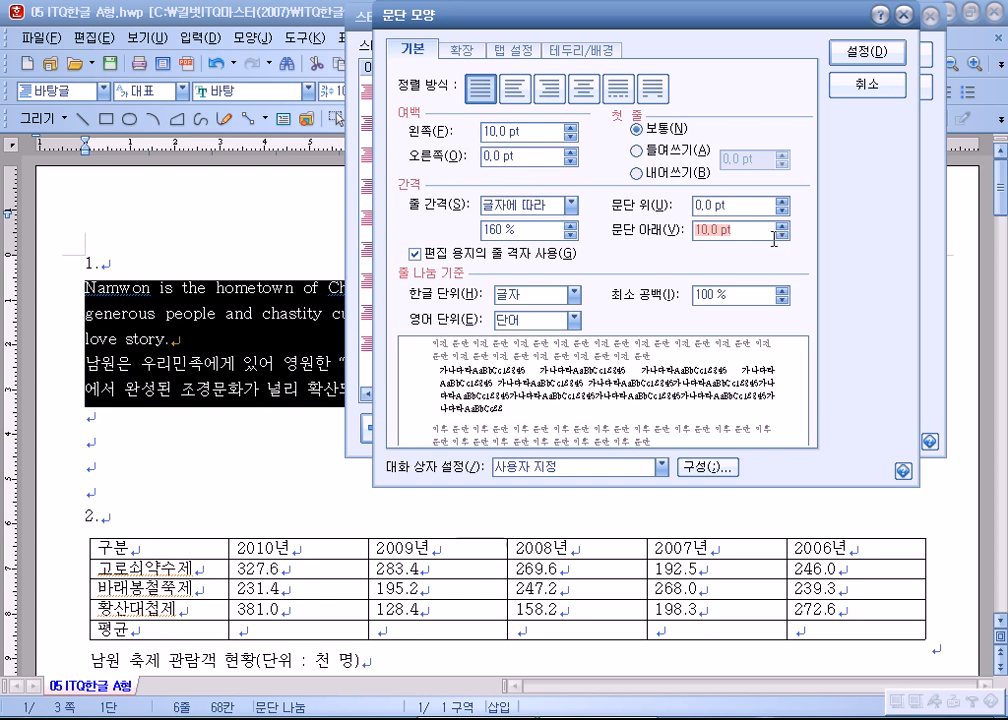
{"action": "left_click", "coordinate": [866, 52]}
Step: Set the style's character width (장평) to 95% and character spacing (자간) to -5%
{"action": "left_click", "coordinate": [572, 263]}
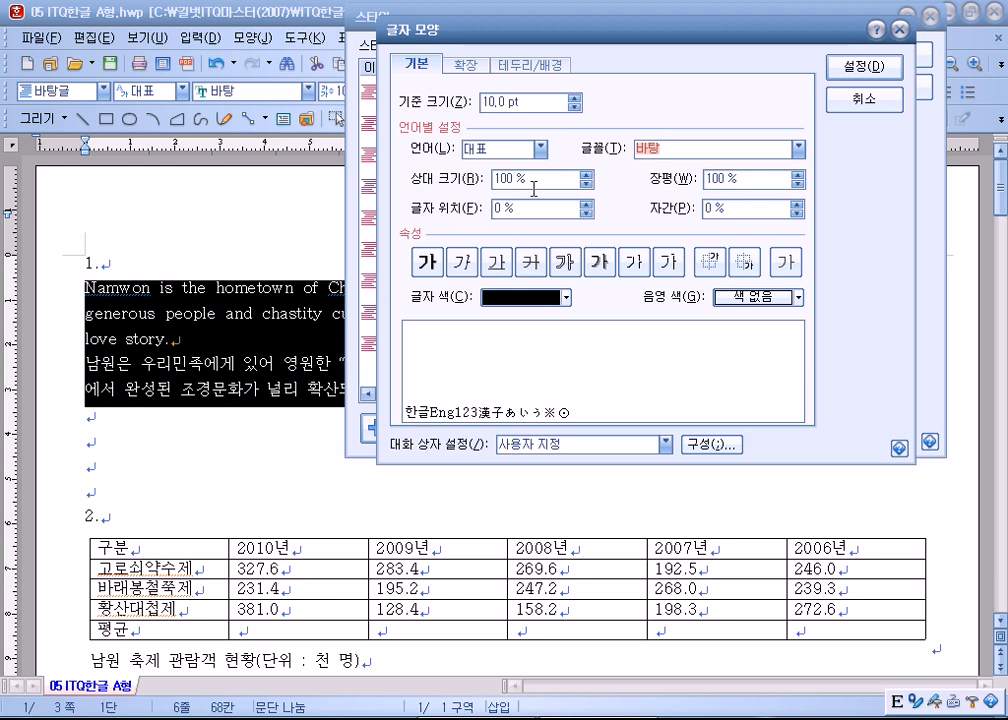
{"action": "left_click", "coordinate": [798, 184]}
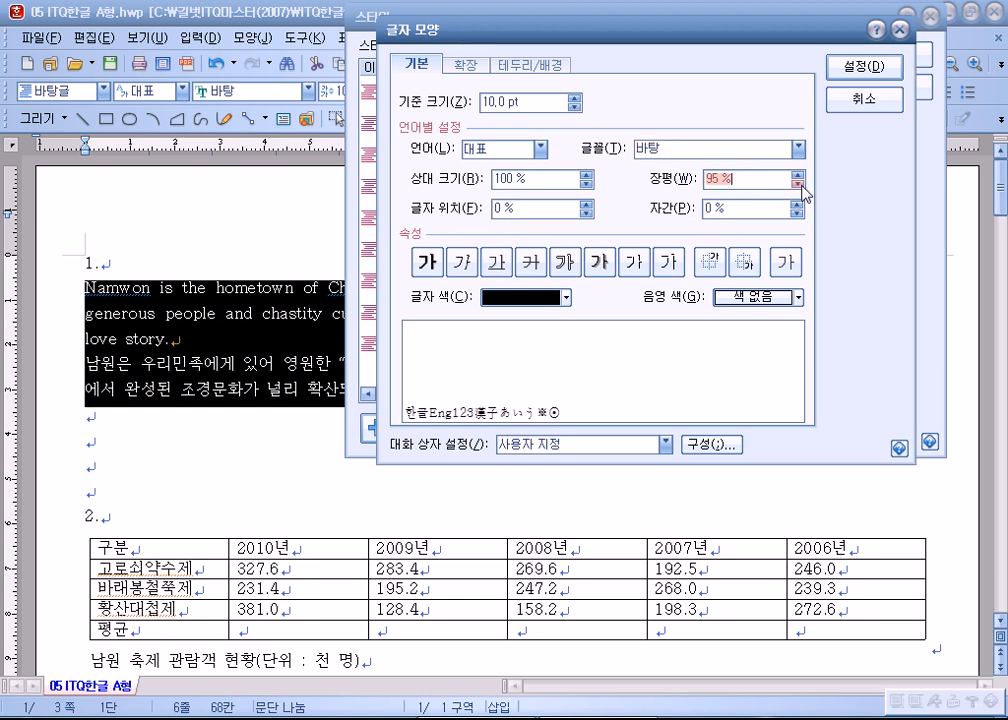
{"action": "left_click", "coordinate": [797, 213]}
{"action": "left_click", "coordinate": [797, 213]}
{"action": "left_click", "coordinate": [797, 213]}
{"action": "left_click", "coordinate": [797, 213]}
{"action": "left_click", "coordinate": [797, 213]}
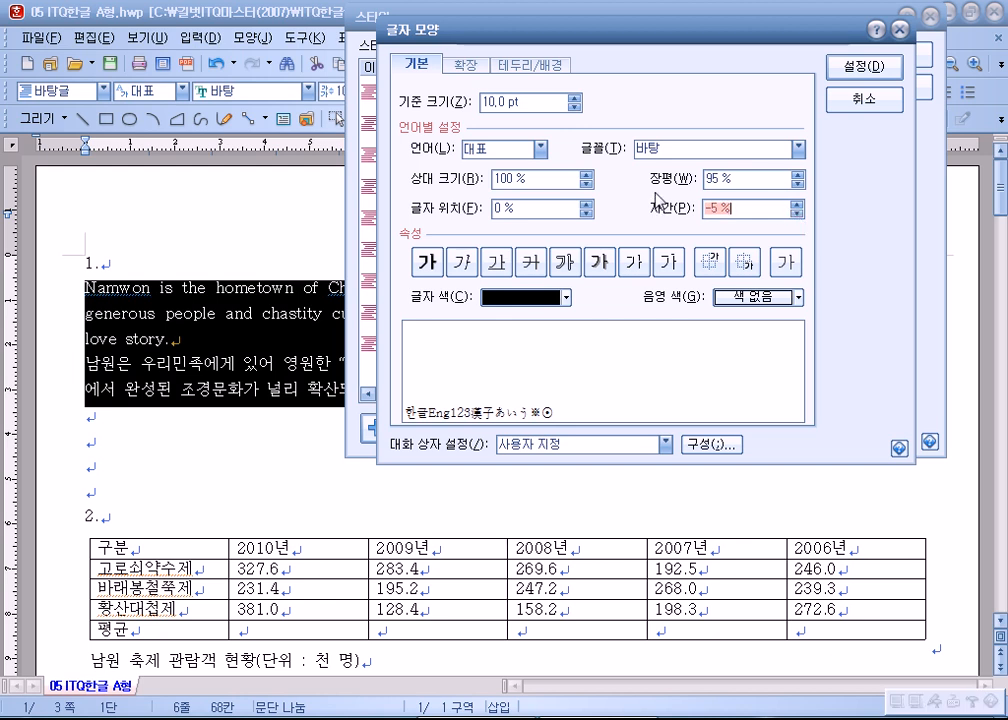
Step: Set the style's font for Korean (한글) text to 굴림
{"action": "left_click", "coordinate": [522, 148]}
{"action": "left_click", "coordinate": [517, 166]}
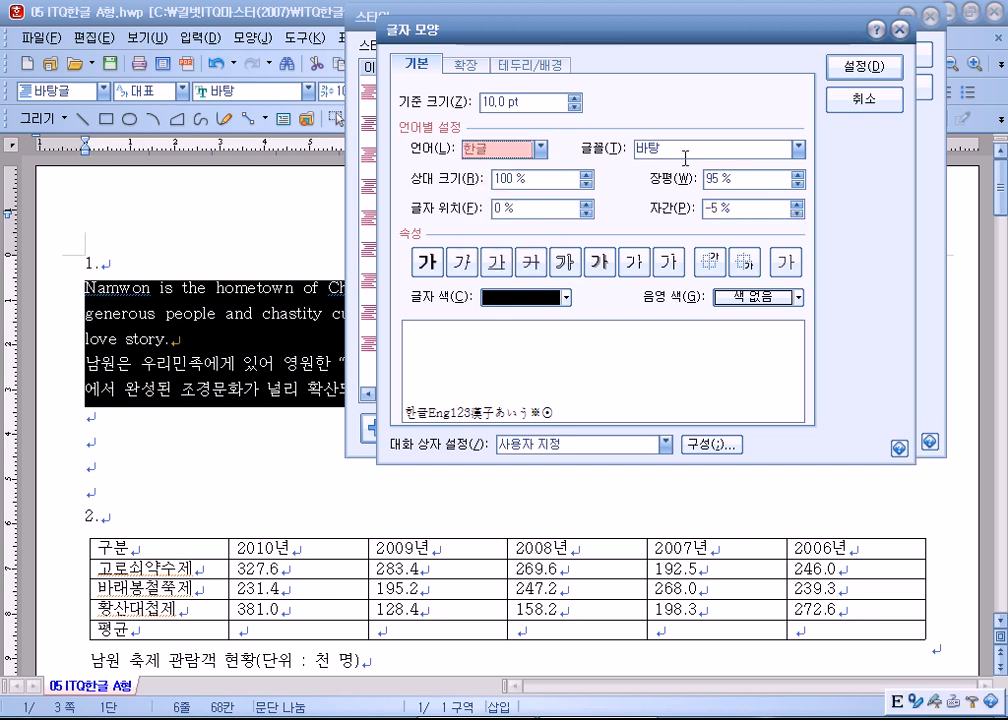
{"action": "left_click", "coordinate": [798, 148]}
{"action": "scroll", "coordinate": [690, 216], "scroll_direction": "up", "scroll_amount": 1}
{"action": "scroll", "coordinate": [690, 216], "scroll_direction": "up", "scroll_amount": 5}
{"action": "left_click", "coordinate": [680, 184]}
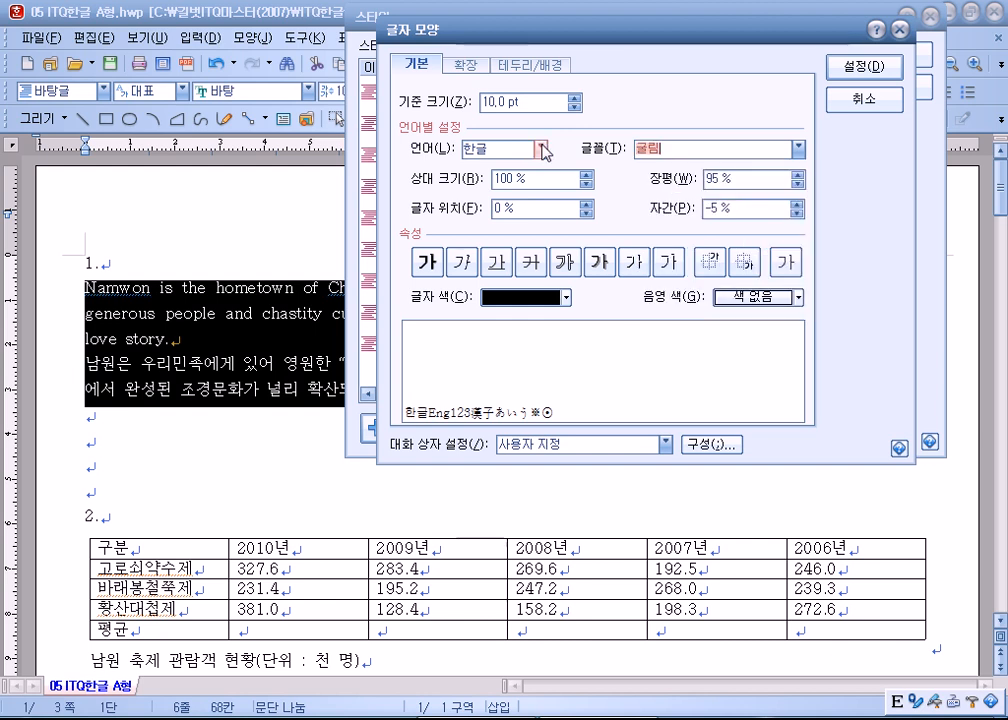
Step: Set the style's font for English (영문) text to 돋움
{"action": "left_click", "coordinate": [541, 148]}
{"action": "left_click", "coordinate": [515, 183]}
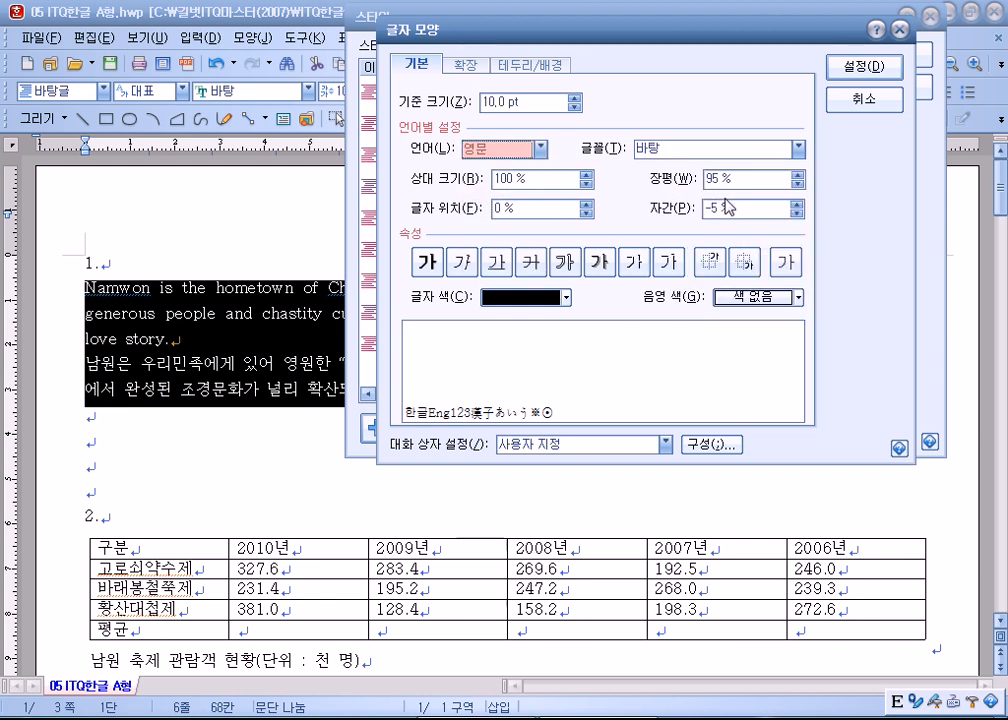
{"action": "left_click", "coordinate": [798, 148]}
{"action": "scroll", "coordinate": [696, 208], "scroll_direction": "up", "scroll_amount": 2}
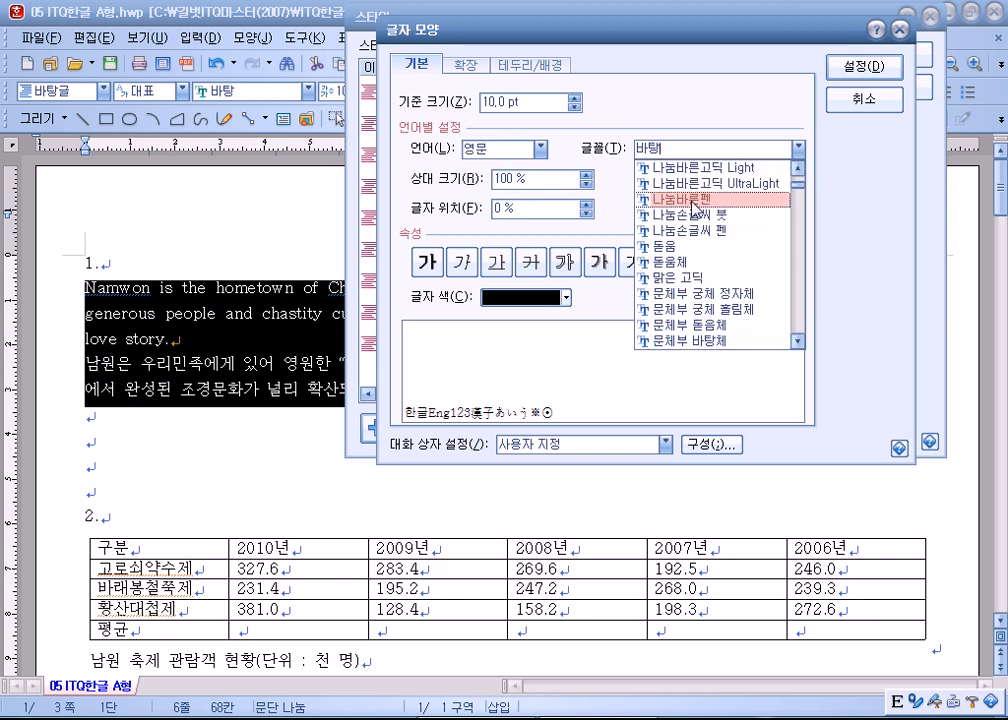
{"action": "left_click", "coordinate": [671, 247]}
Step: Accept the character settings, then add the namwon style and apply it to the selected paragraphs
{"action": "left_click", "coordinate": [859, 75]}
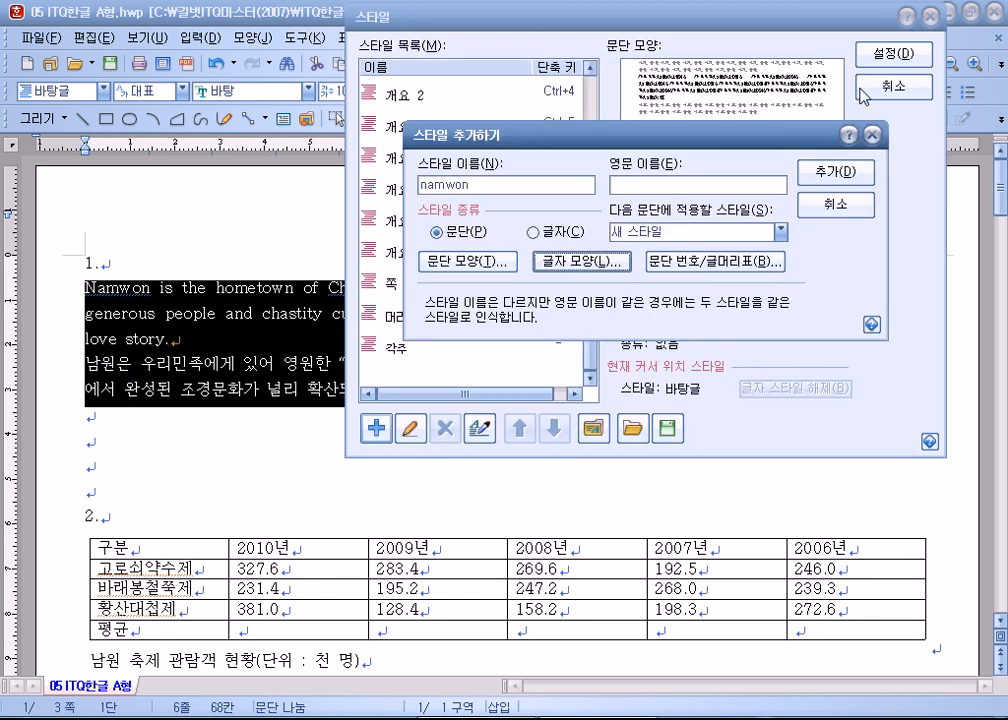
{"action": "left_click", "coordinate": [848, 171]}
{"action": "left_click", "coordinate": [906, 57]}
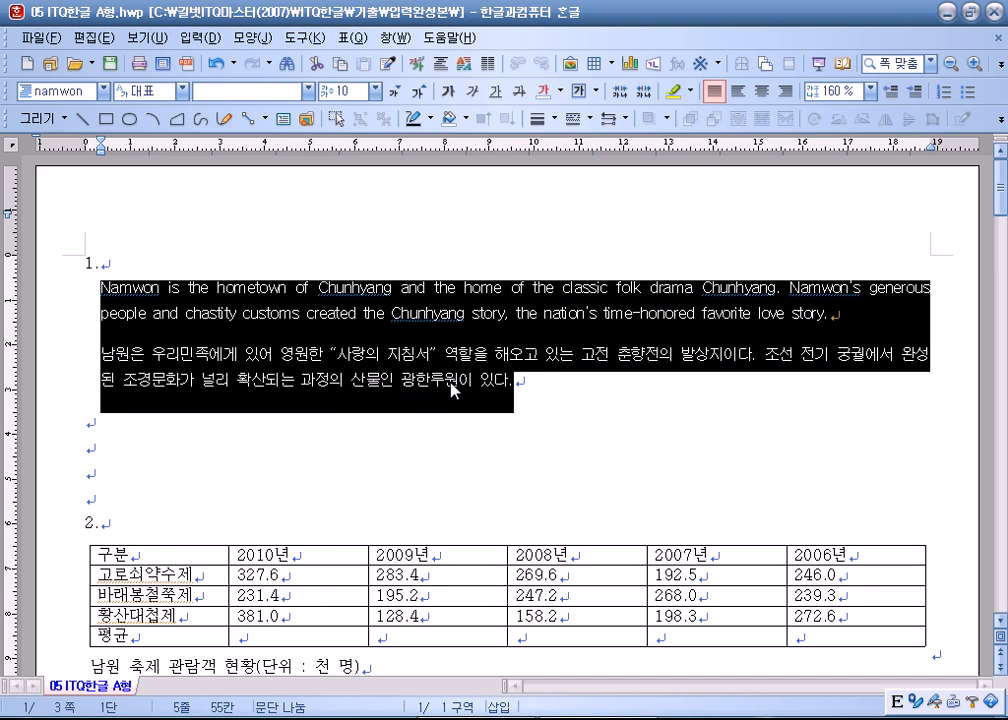
Step: Set the font of all cells in the table under item 2 to 굴림 and center their text
{"action": "scroll", "coordinate": [452, 388], "scroll_direction": "down", "scroll_amount": 3}
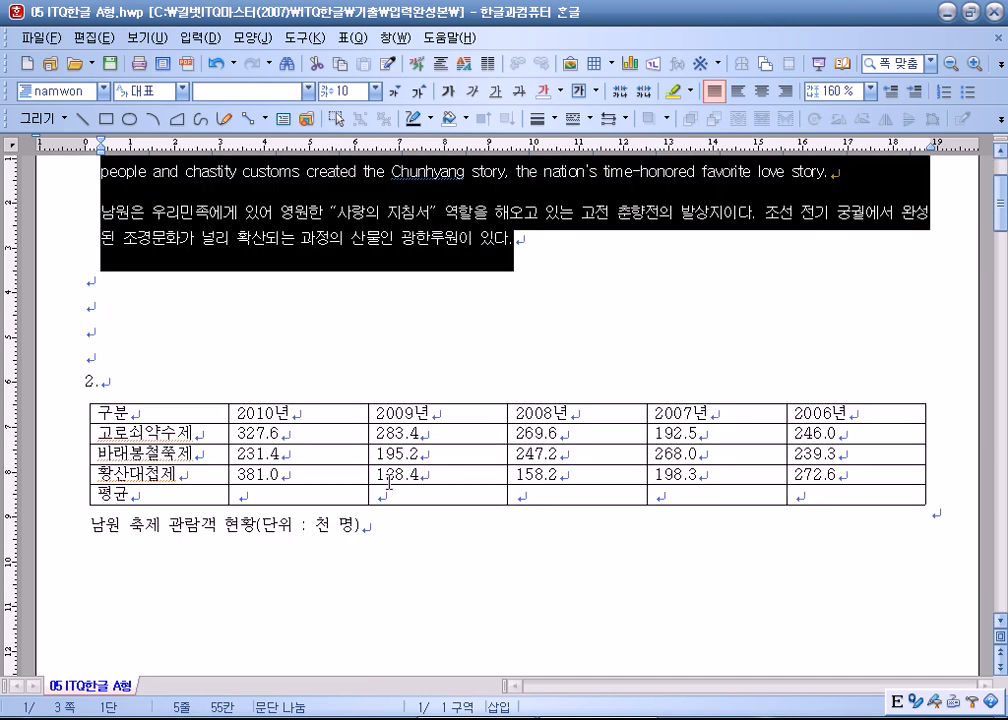
{"action": "left_click", "coordinate": [198, 390]}
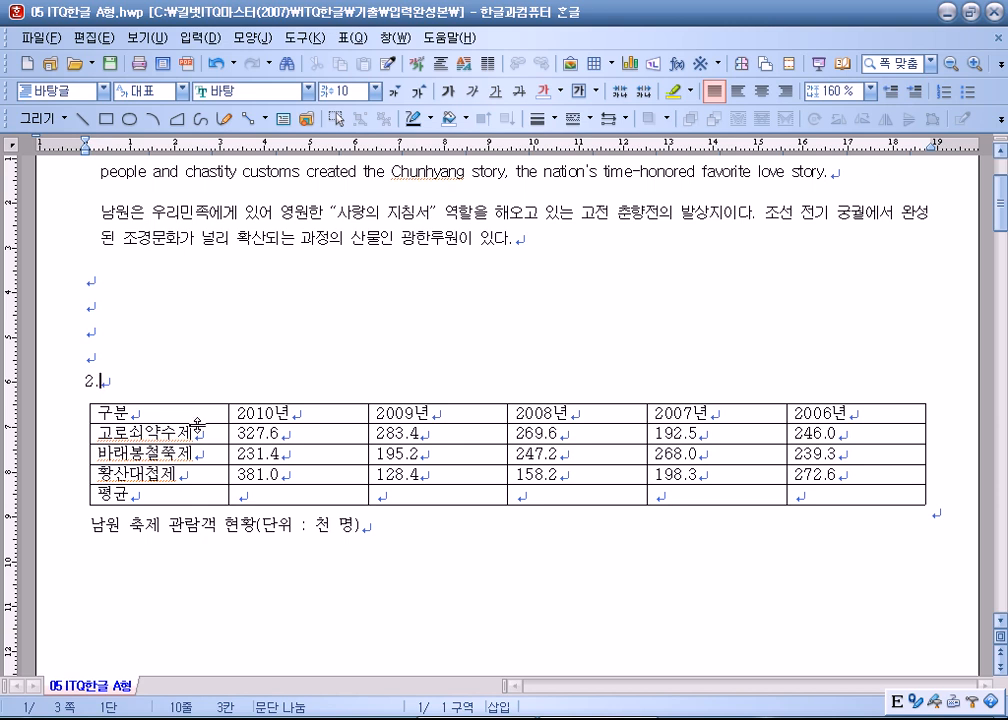
{"action": "left_click_drag", "start_coordinate": [181, 405], "coordinate": [840, 512]}
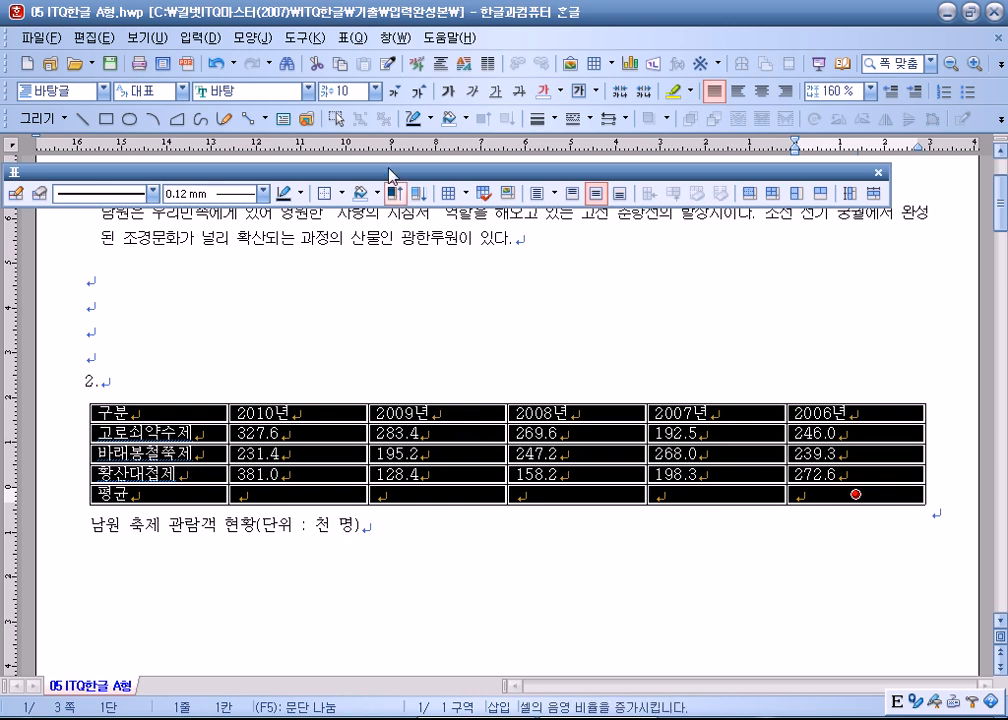
{"action": "left_click", "coordinate": [308, 91]}
{"action": "scroll", "coordinate": [245, 215], "scroll_direction": "up", "scroll_amount": 6}
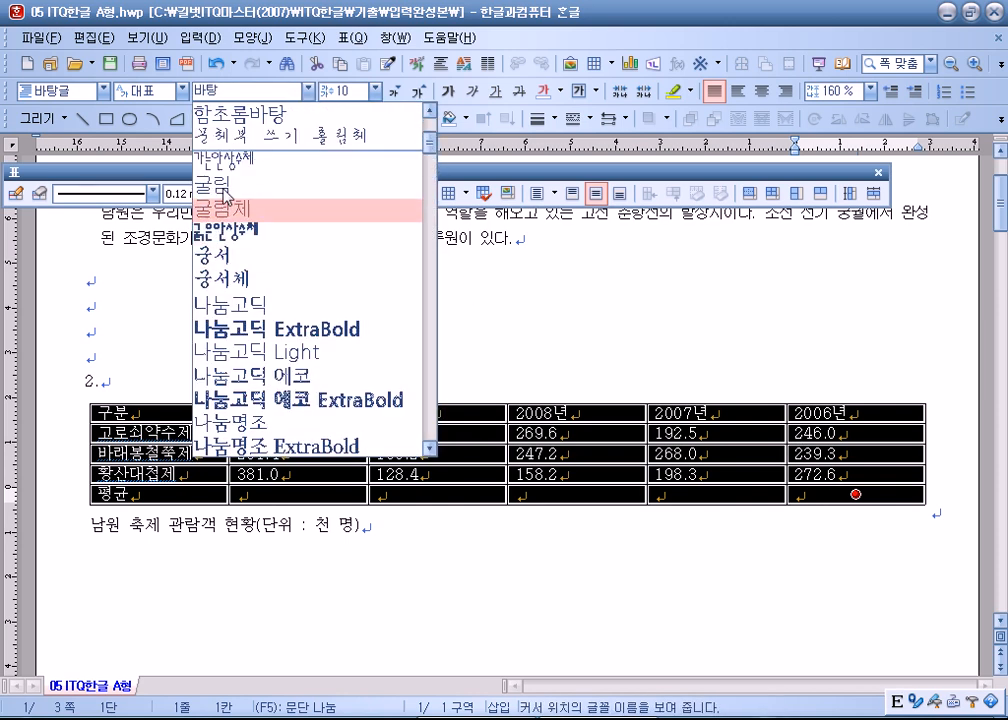
{"action": "left_click", "coordinate": [232, 235]}
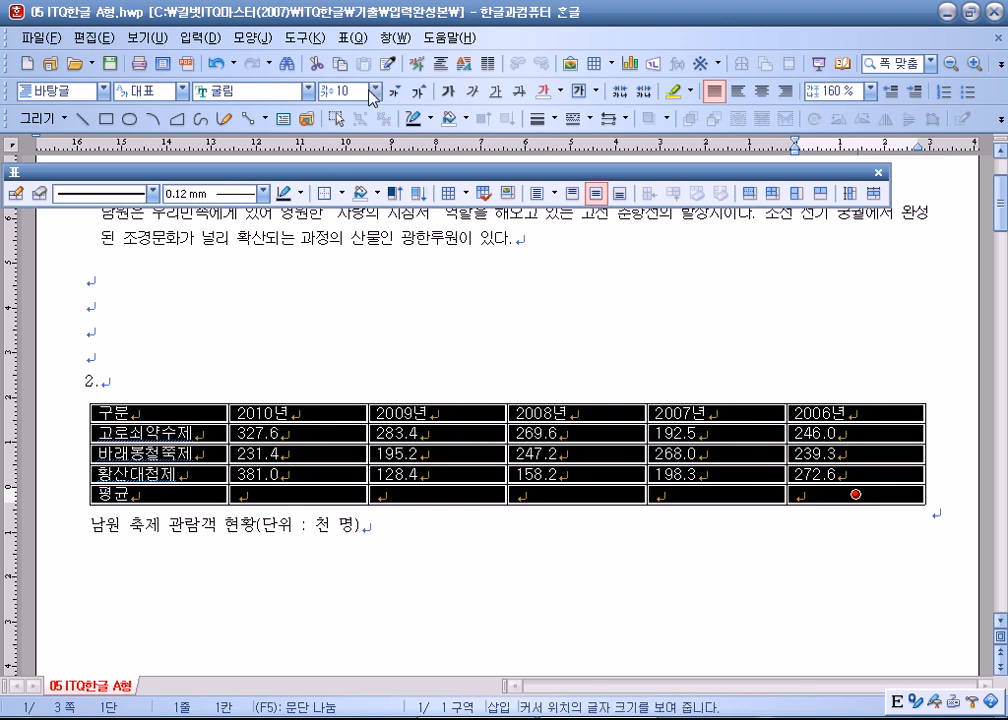
{"action": "left_click", "coordinate": [762, 91]}
Step: Right-align the number cells from the 2010년 to the 2006년 column, including the 평균 row
{"action": "left_click_drag", "start_coordinate": [270, 433], "coordinate": [819, 502]}
{"action": "left_click", "coordinate": [786, 91]}
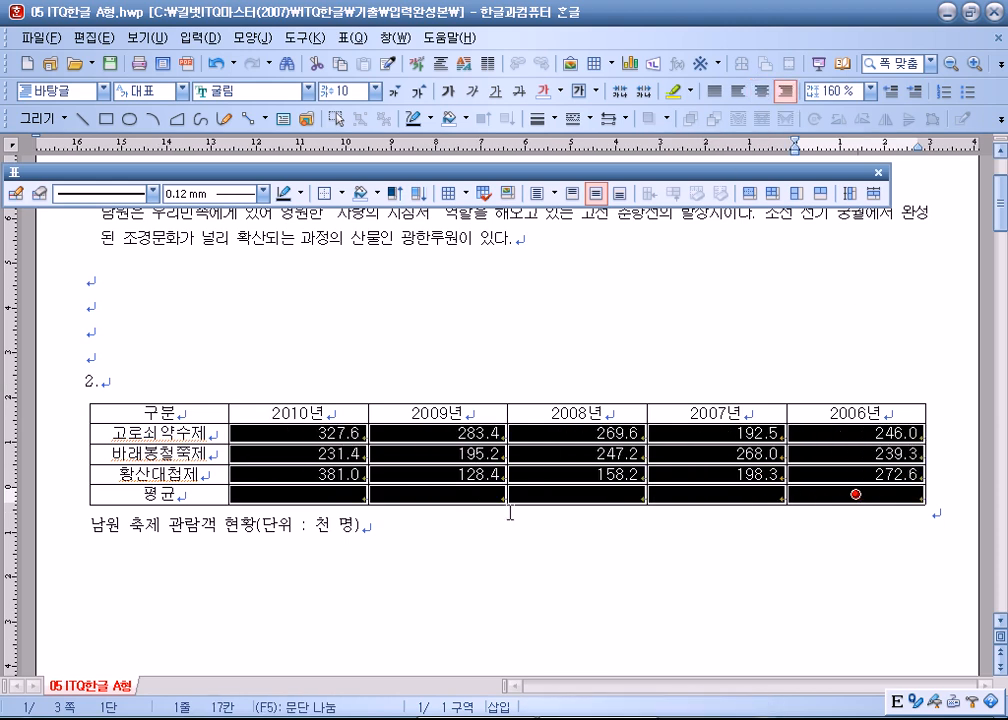
{"action": "left_click", "coordinate": [497, 548]}
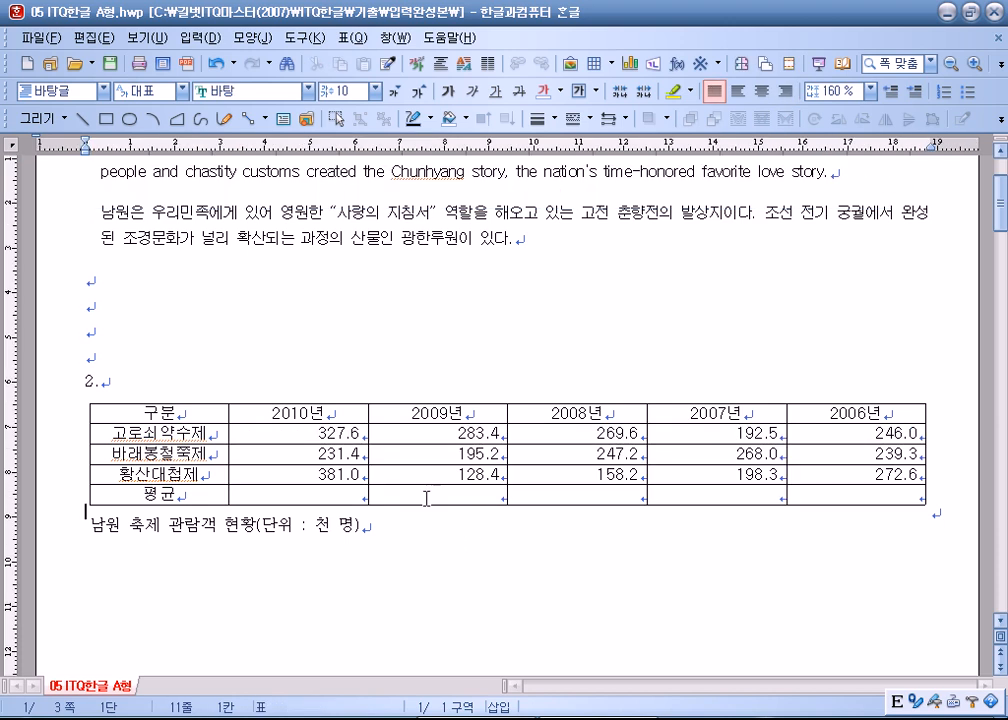
Step: Fill the 평균 row for 2010년, 2009년 and 2008년 using the block average (블록 평균) calculation
{"action": "left_click_drag", "start_coordinate": [335, 433], "coordinate": [587, 498]}
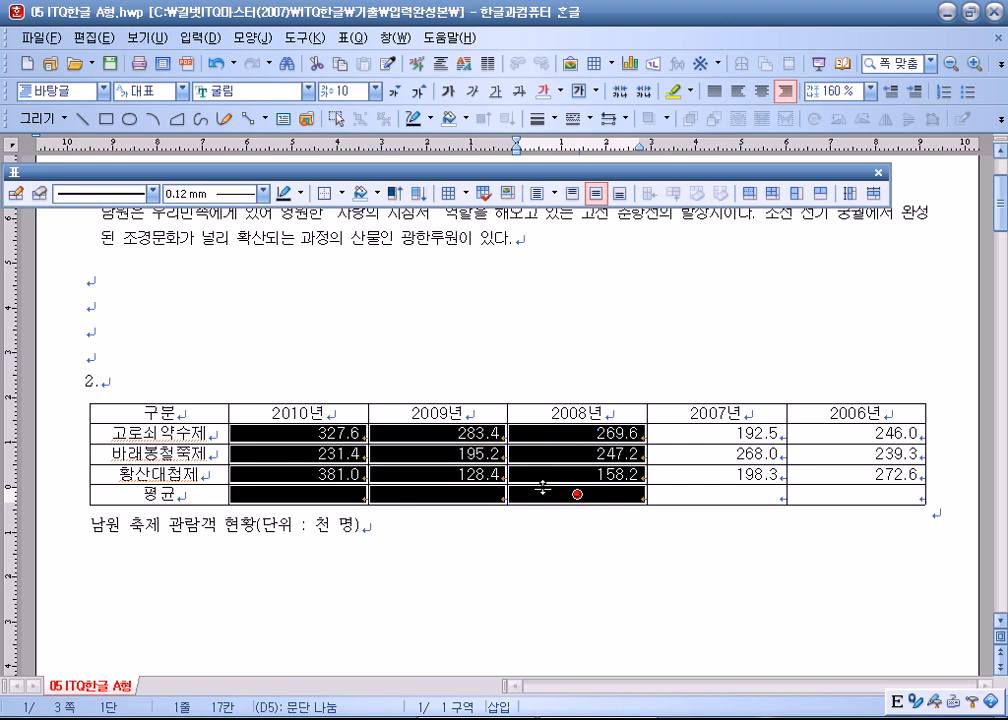
{"action": "left_click", "coordinate": [356, 37]}
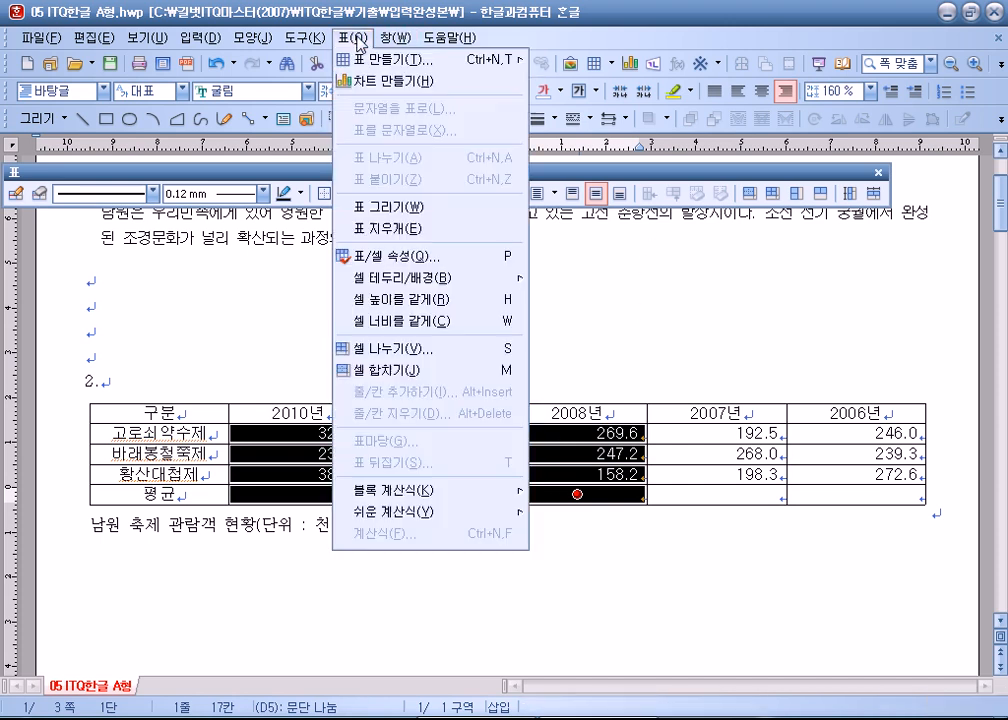
{"action": "mouse_move", "coordinate": [388, 489]}
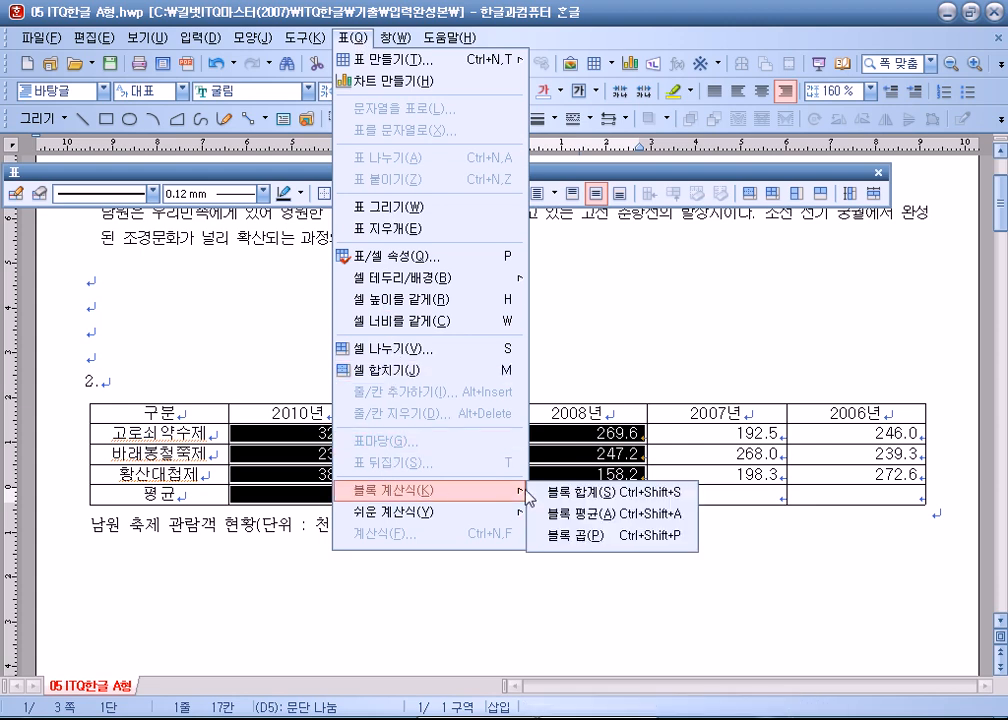
{"action": "left_click", "coordinate": [568, 516]}
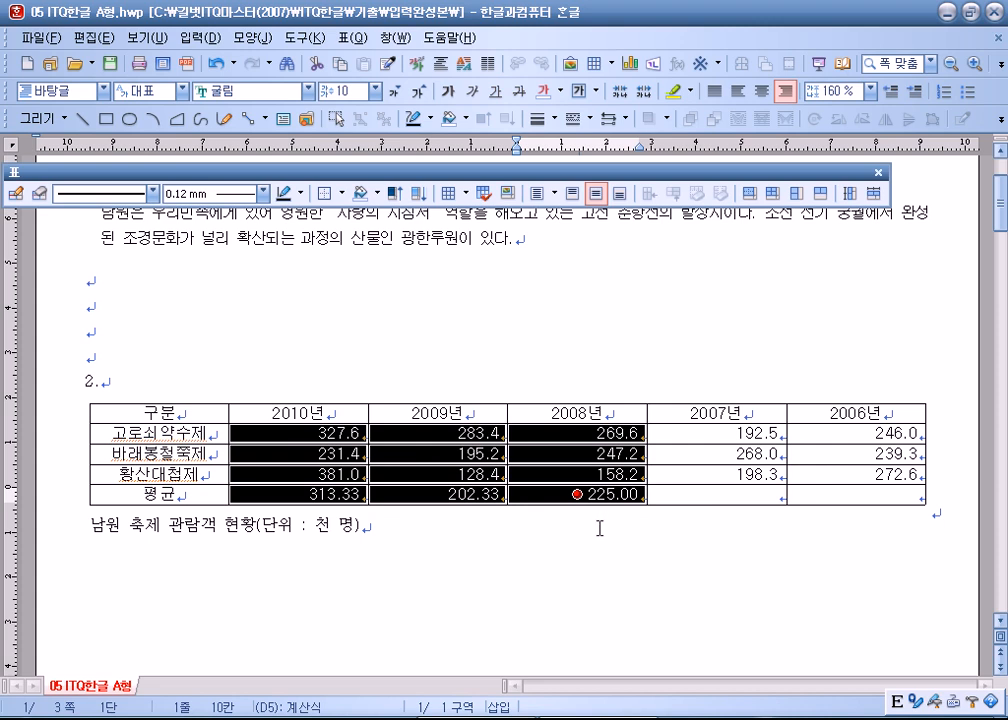
Step: Fill the cells from the 구분 header to the 황산대첩제 row's 2008년 value with a yellow background
{"action": "left_click_drag", "start_coordinate": [160, 412], "coordinate": [544, 474]}
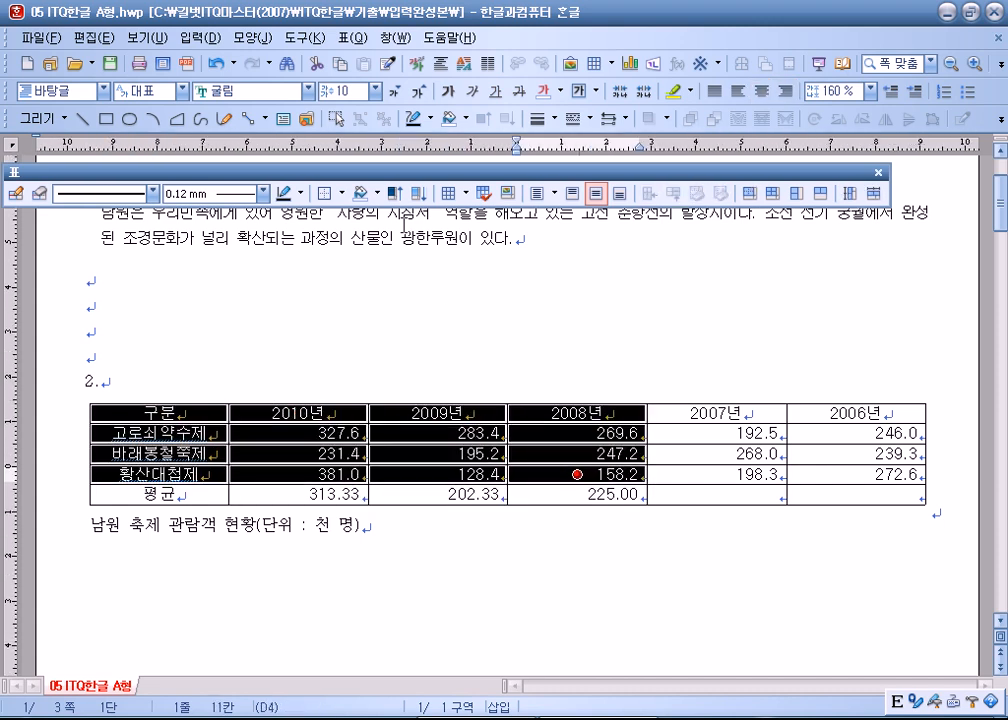
{"action": "key", "text": "c"}
{"action": "left_click", "coordinate": [268, 197]}
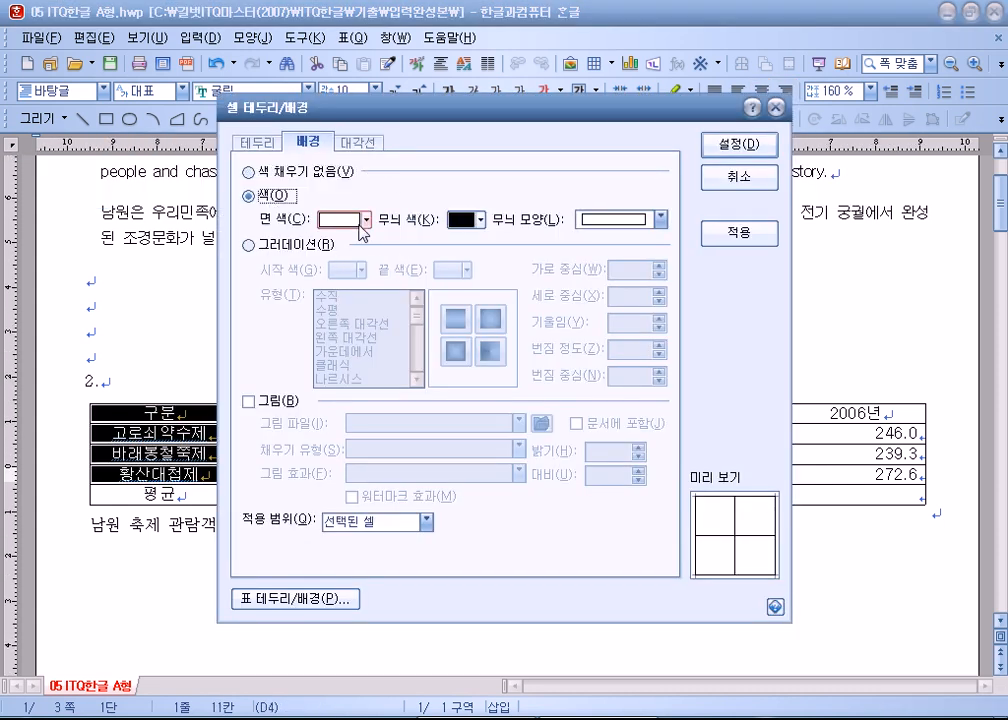
{"action": "left_click", "coordinate": [364, 221]}
{"action": "left_click", "coordinate": [382, 271]}
{"action": "left_click", "coordinate": [735, 144]}
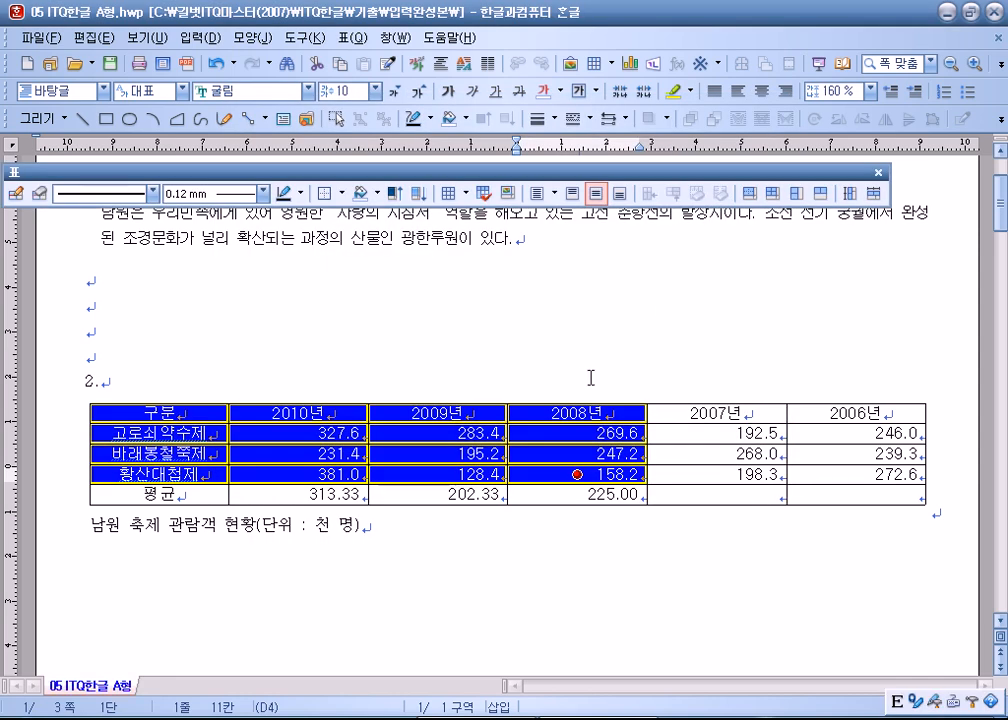
{"action": "left_click", "coordinate": [591, 377]}
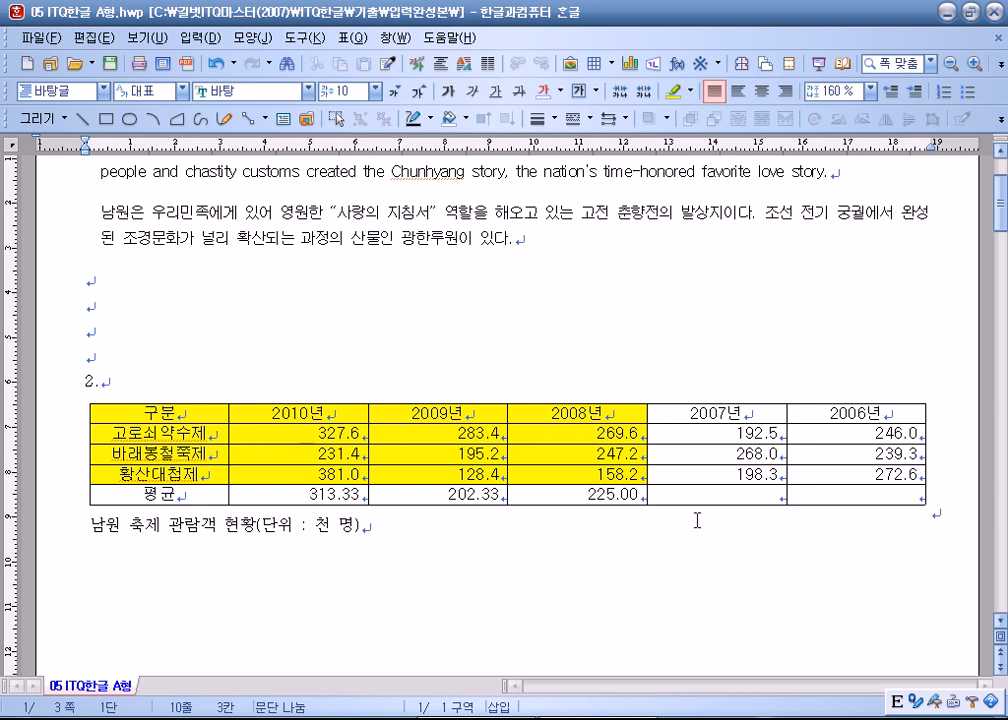
Step: Add a solid rising (/) diagonal line to the empty 2007년 and 2006년 cells of the 평균 row
{"action": "left_click", "coordinate": [733, 494]}
{"action": "left_click_drag", "start_coordinate": [733, 494], "coordinate": [856, 497]}
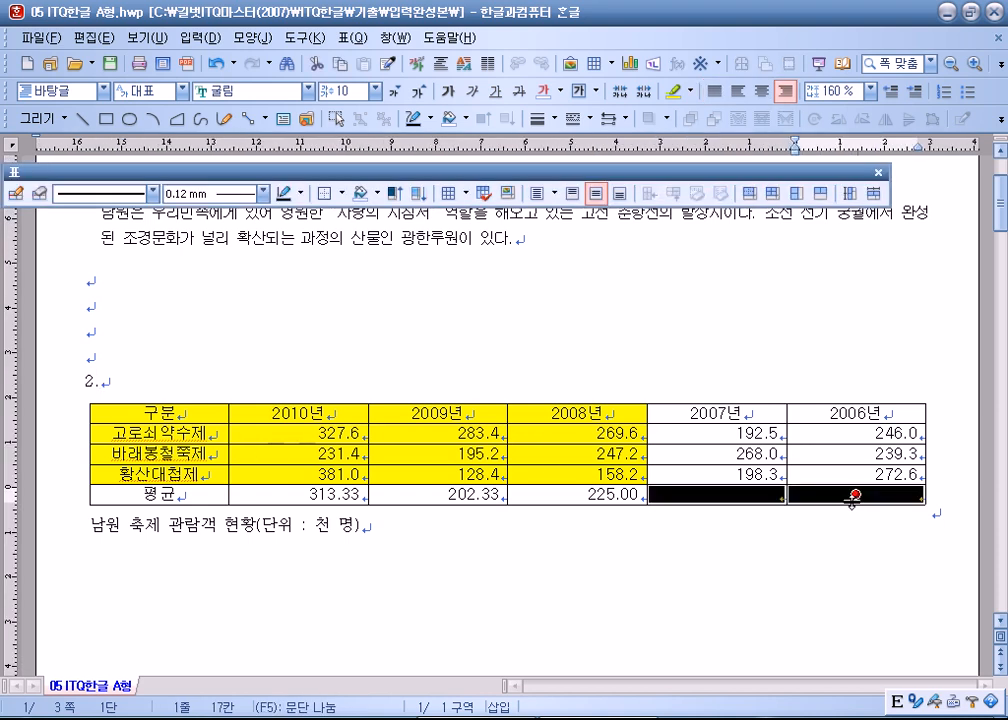
{"action": "key", "text": "l"}
{"action": "left_click", "coordinate": [357, 142]}
{"action": "left_click", "coordinate": [348, 286]}
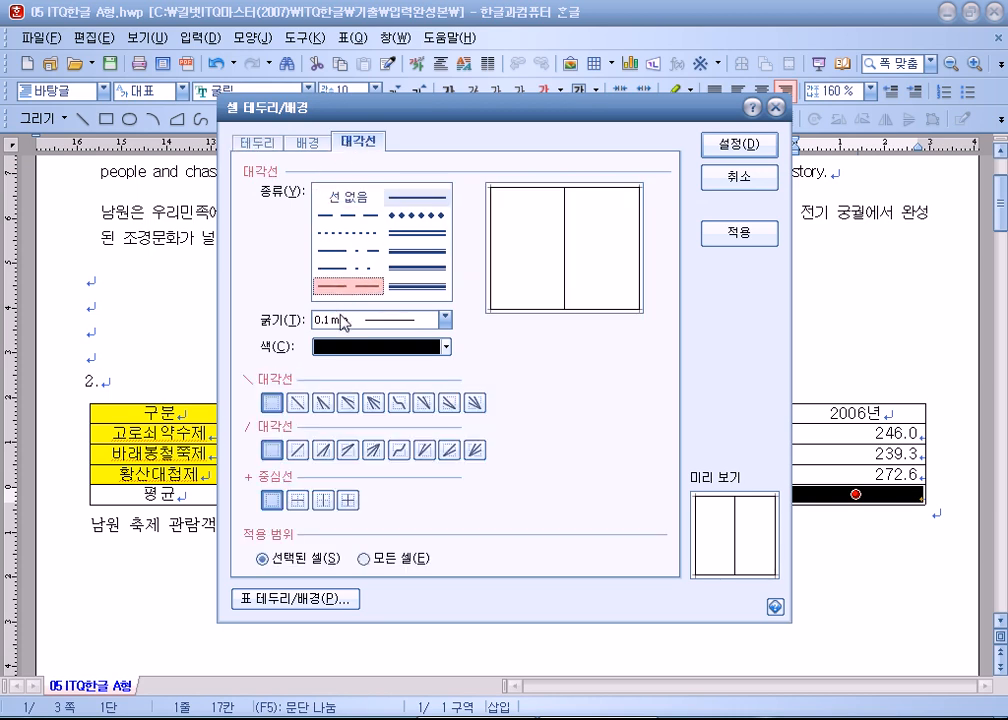
{"action": "left_click", "coordinate": [298, 455]}
{"action": "key", "text": "Return"}
Step: Apply a double line as the outside border of the entire table under item 2
{"action": "left_click_drag", "start_coordinate": [198, 418], "coordinate": [855, 494]}
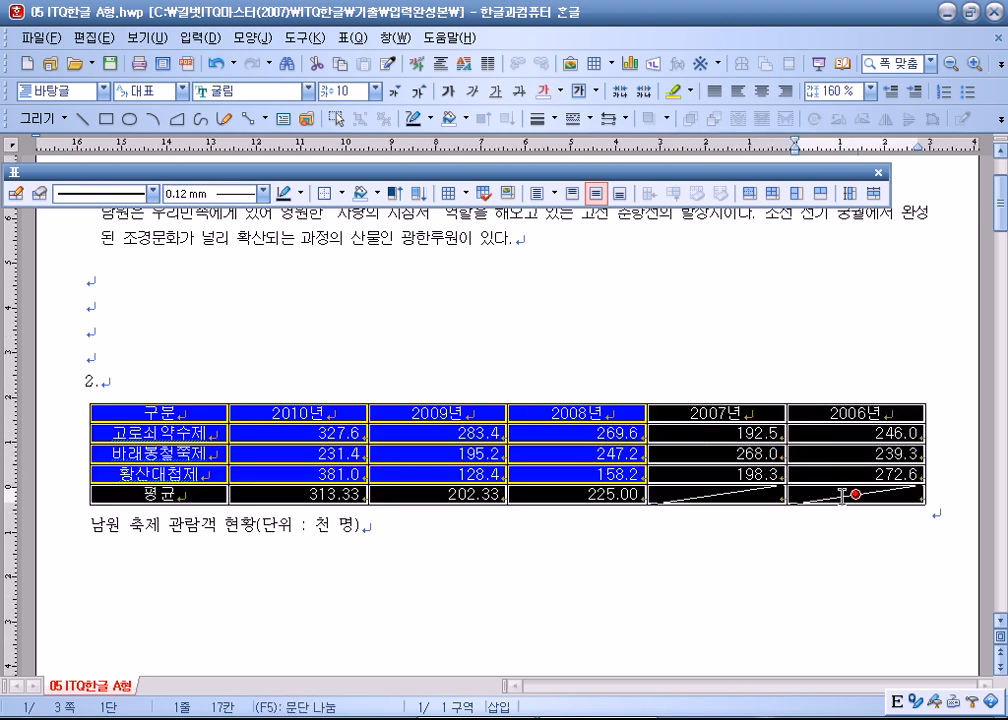
{"action": "key", "text": "l"}
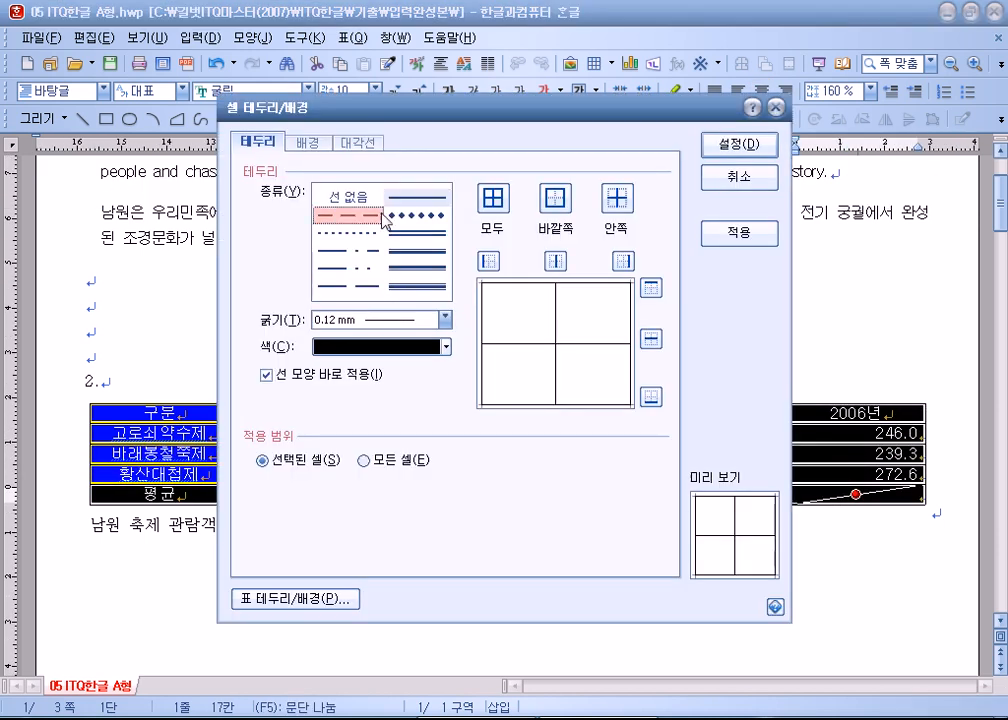
{"action": "left_click", "coordinate": [420, 231]}
{"action": "left_click", "coordinate": [556, 197]}
{"action": "left_click", "coordinate": [712, 160]}
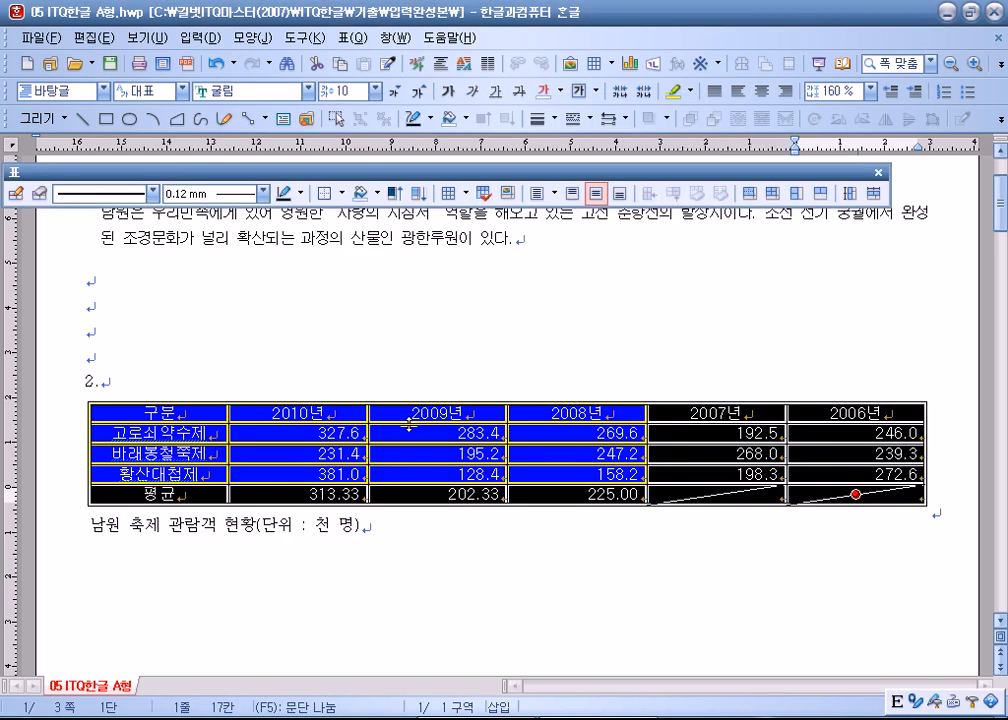
Step: Apply a double-line outside border around the first column, from the 구분 header to 평균
{"action": "left_click_drag", "start_coordinate": [203, 420], "coordinate": [158, 494]}
{"action": "key", "text": "l"}
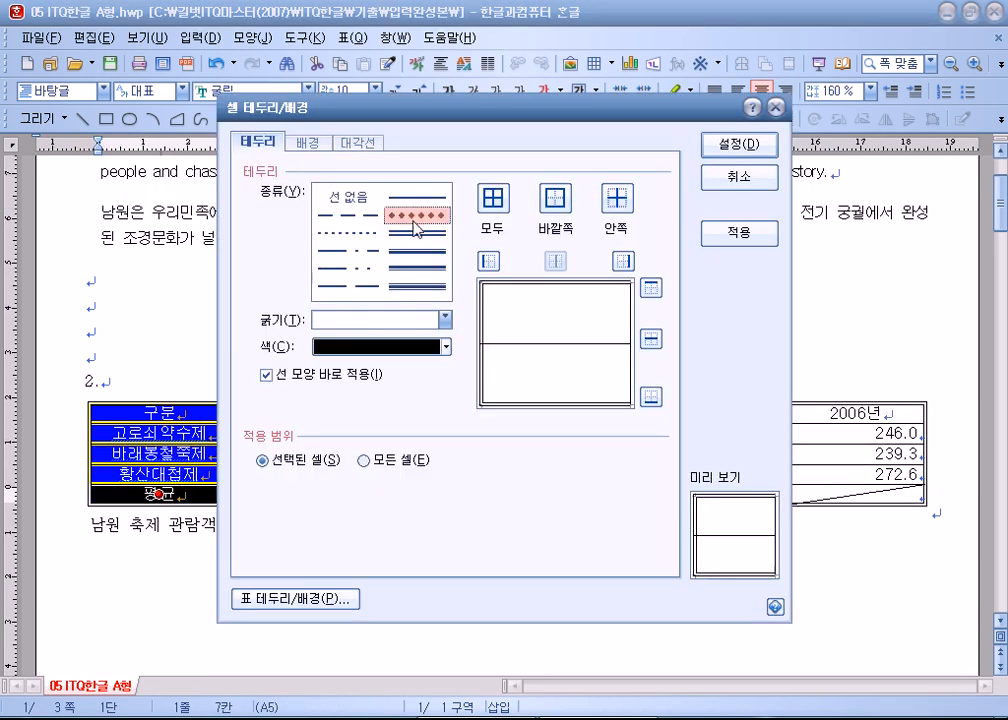
{"action": "left_click", "coordinate": [415, 236]}
{"action": "left_click", "coordinate": [556, 197]}
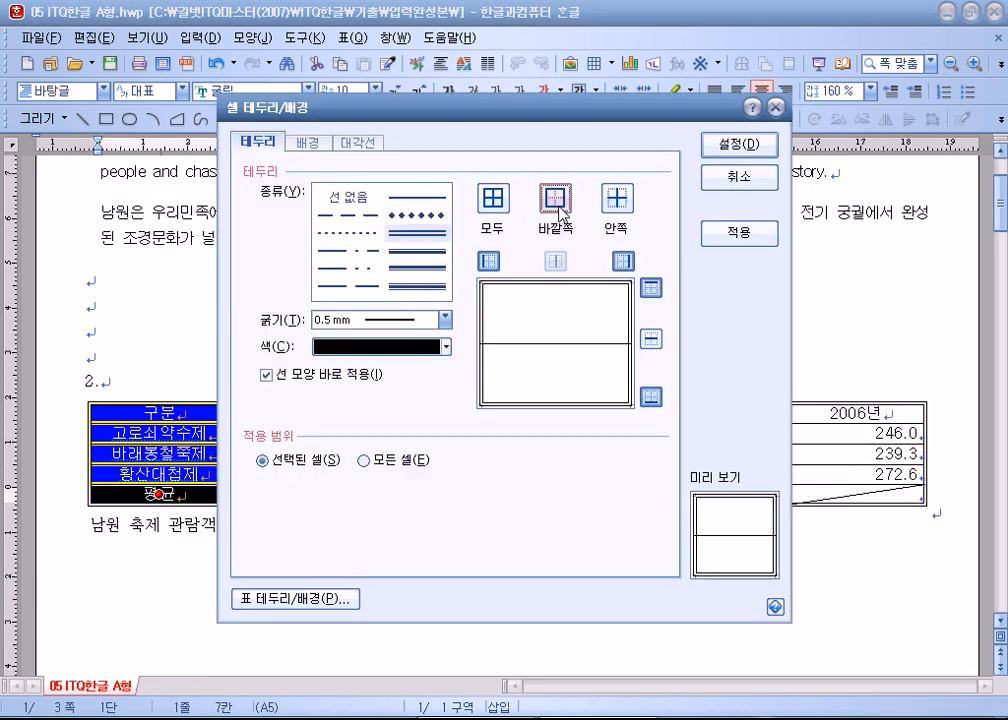
{"action": "left_click", "coordinate": [739, 144]}
Step: Apply a double-line outside border around the header row from 구분 to 2006년 and deselect the cells
{"action": "left_click_drag", "start_coordinate": [290, 413], "coordinate": [855, 413]}
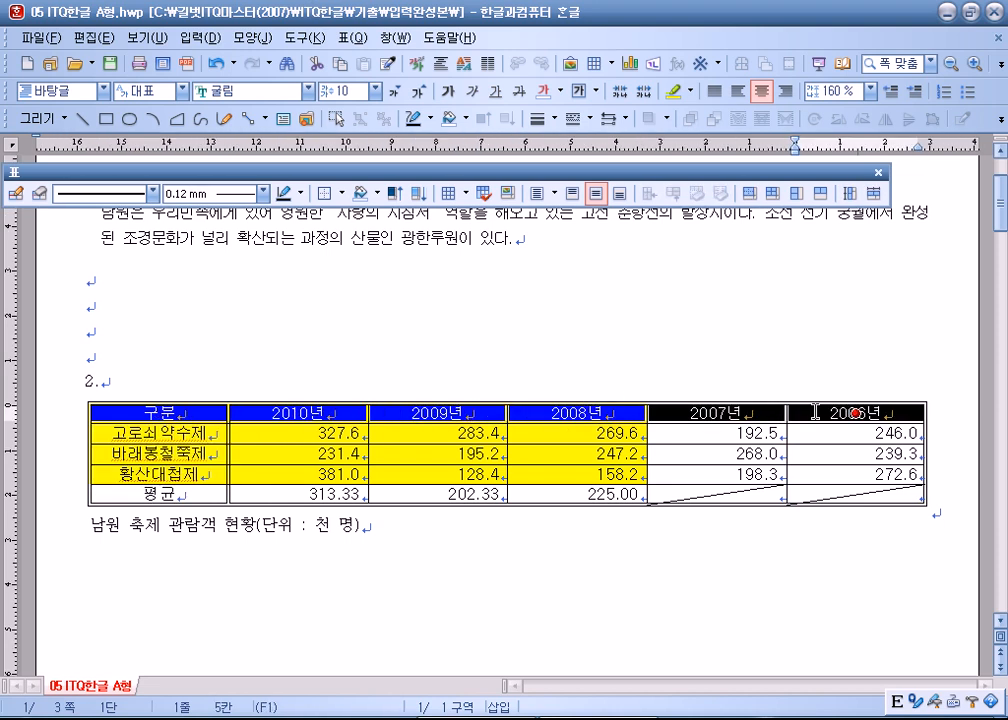
{"action": "key", "text": "l"}
{"action": "left_click", "coordinate": [415, 233]}
{"action": "left_click", "coordinate": [556, 197]}
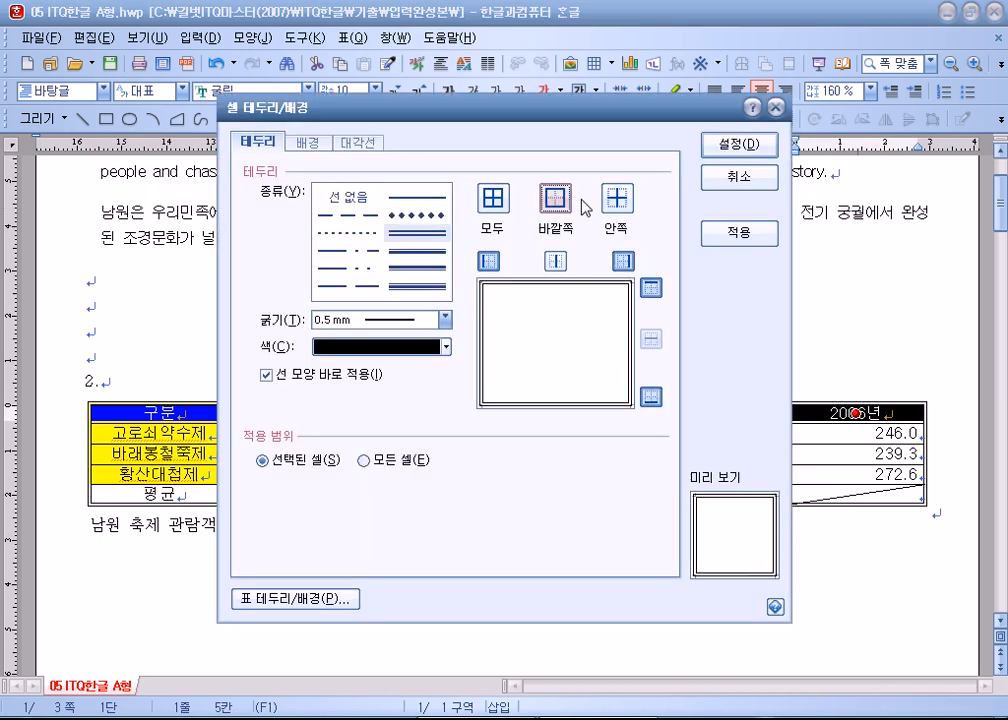
{"action": "left_click", "coordinate": [750, 150]}
{"action": "key", "text": "Escape"}
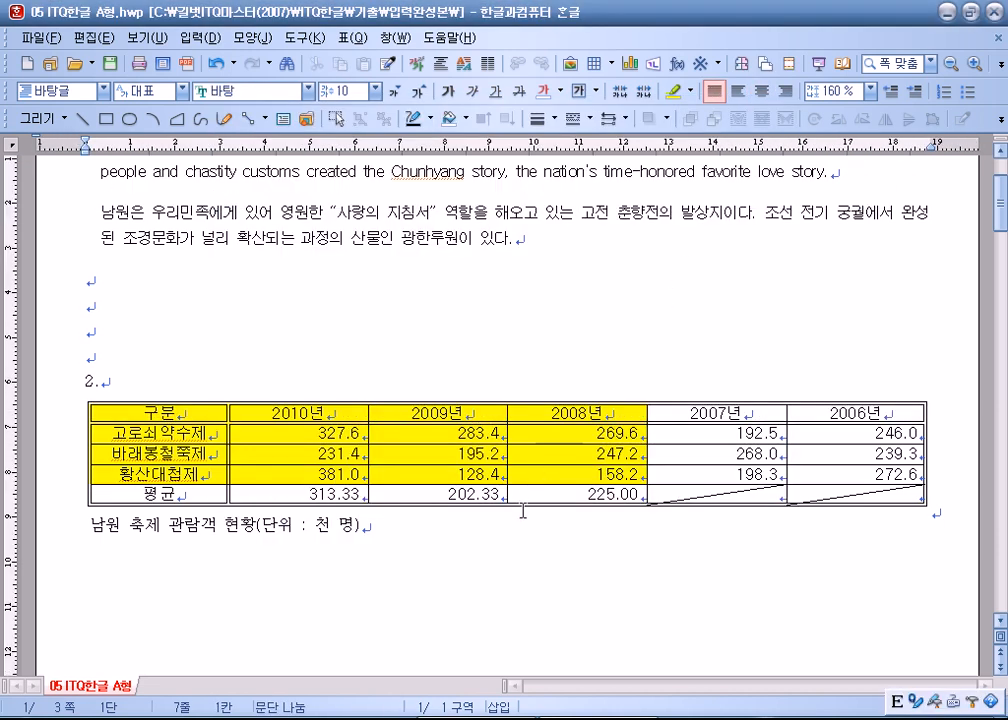
{"action": "left_click", "coordinate": [521, 507]}
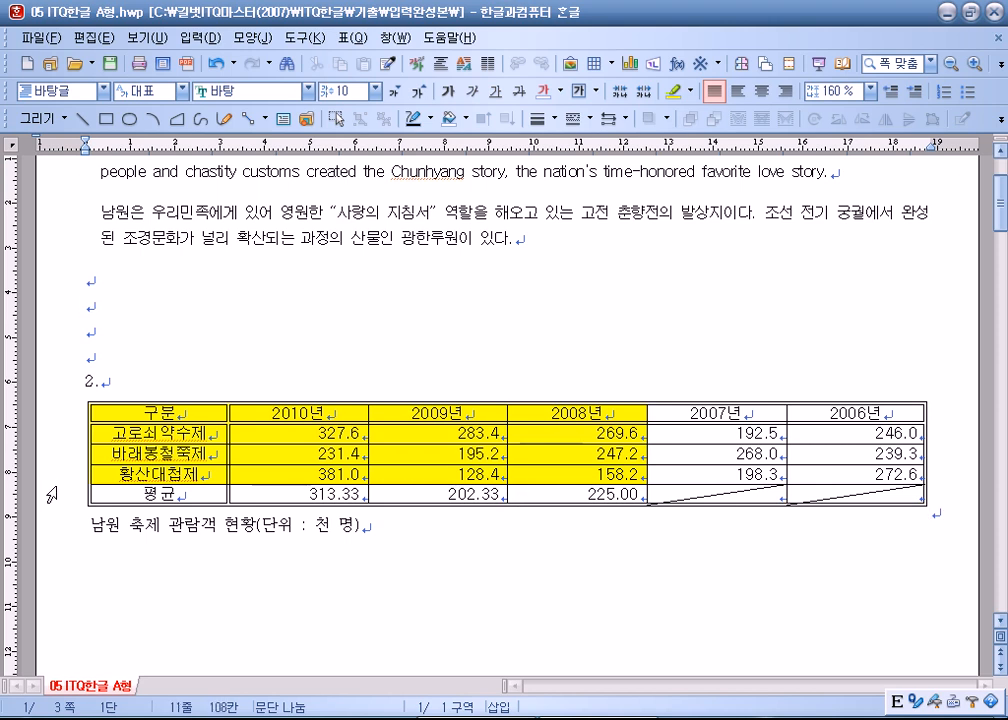
Step: Stretch the whole table downward slightly so that all its rows become taller
{"action": "left_click", "coordinate": [88, 471]}
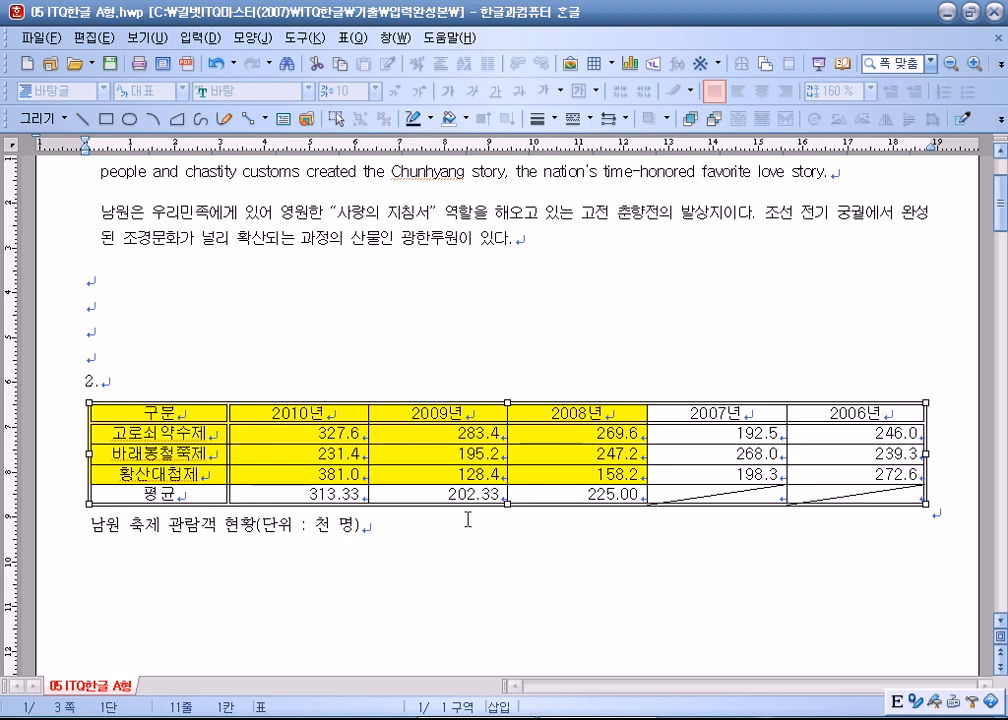
{"action": "left_click_drag", "start_coordinate": [507, 505], "coordinate": [508, 531]}
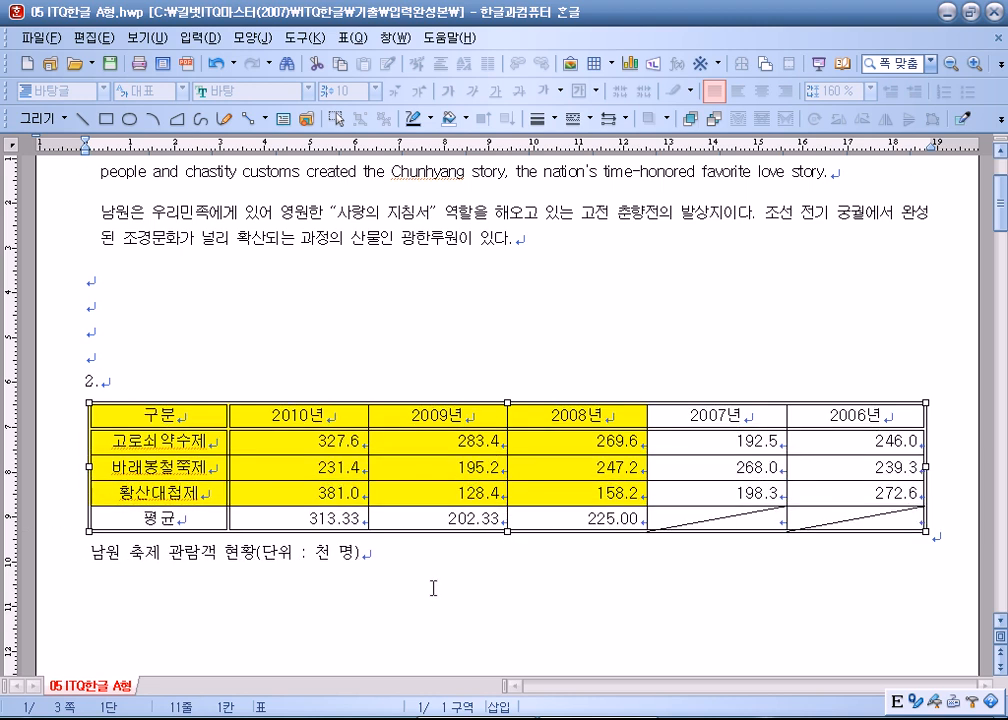
{"action": "key", "text": "Escape"}
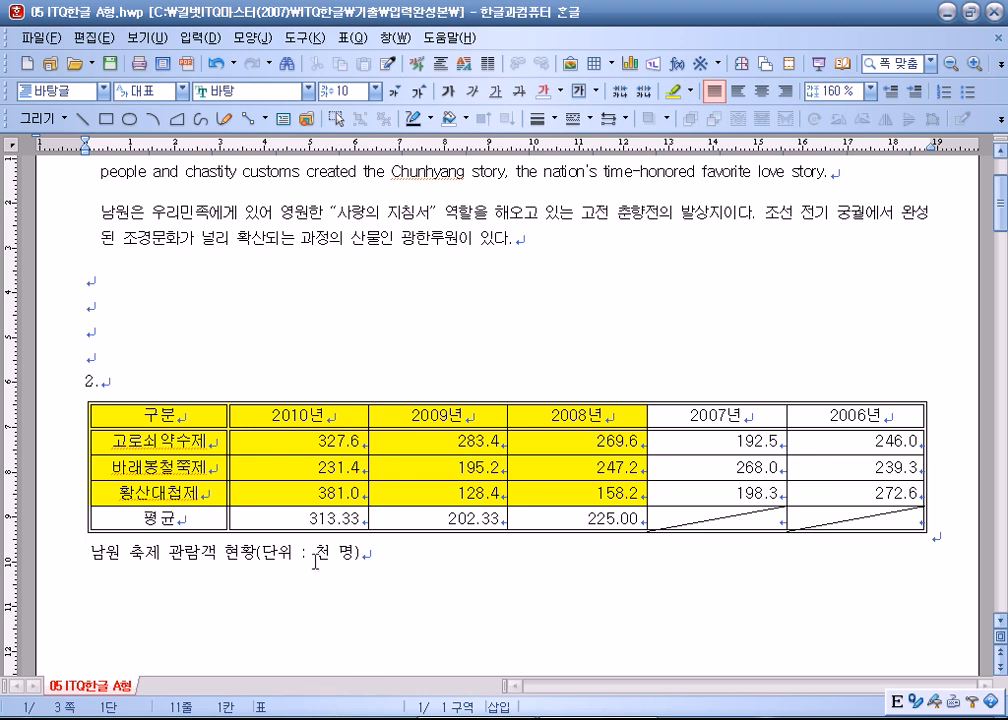
Step: Set the caption 남원 축제 관람객 현황(단위 : 천 명) to the 굴림 font and right-align it
{"action": "left_click_drag", "start_coordinate": [362, 553], "coordinate": [90, 553]}
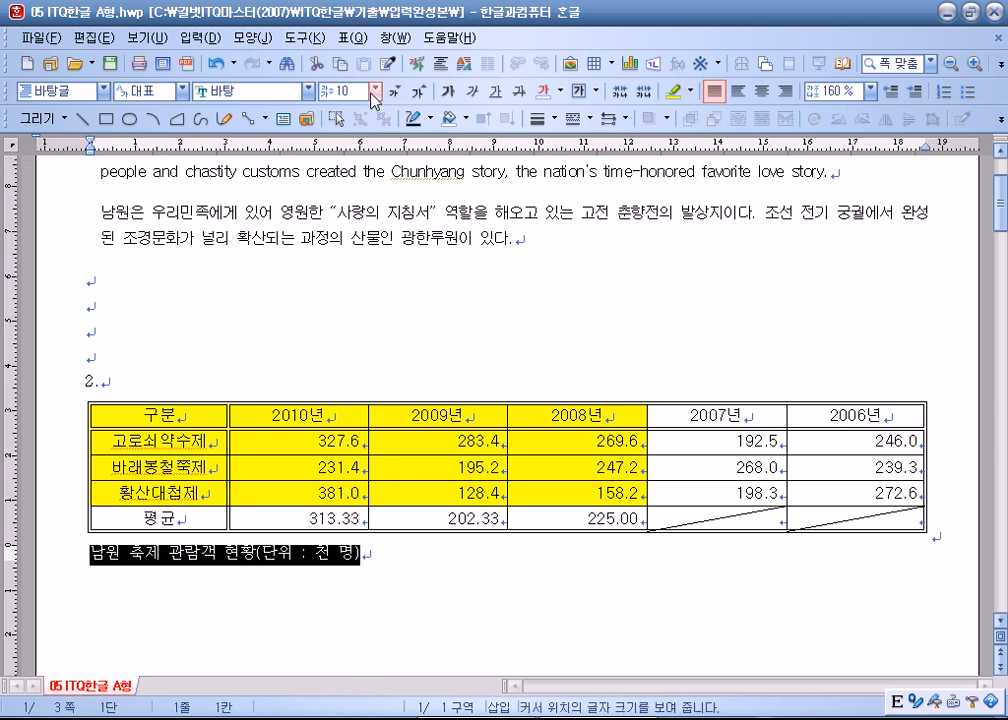
{"action": "left_click", "coordinate": [312, 91]}
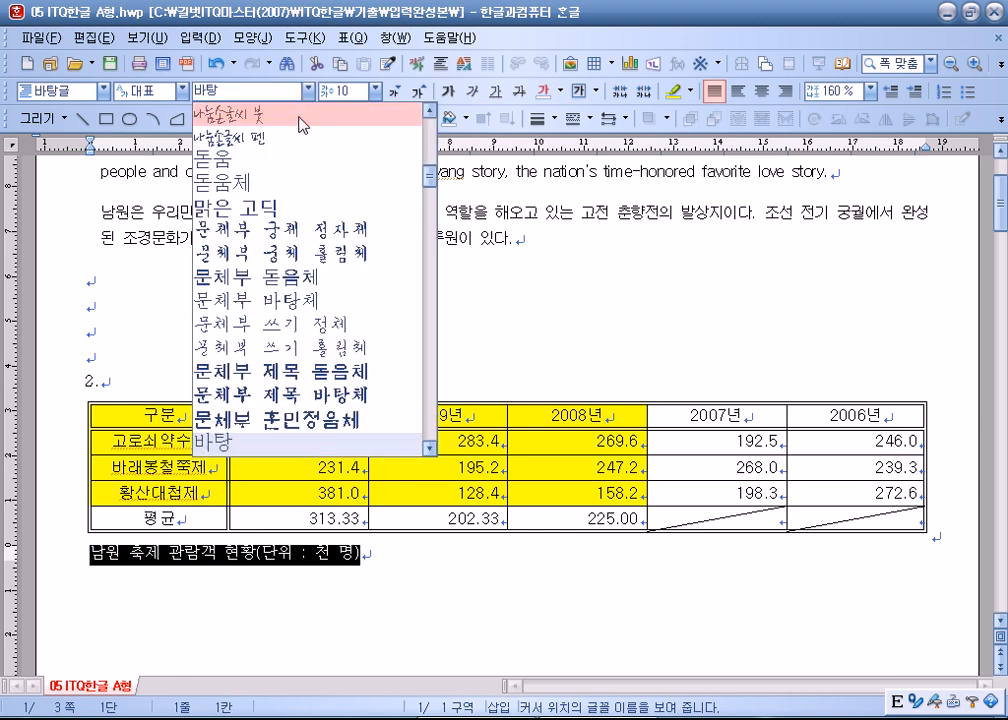
{"action": "scroll", "coordinate": [291, 170], "scroll_direction": "up", "scroll_amount": 5}
{"action": "scroll", "coordinate": [291, 170], "scroll_direction": "up", "scroll_amount": 4}
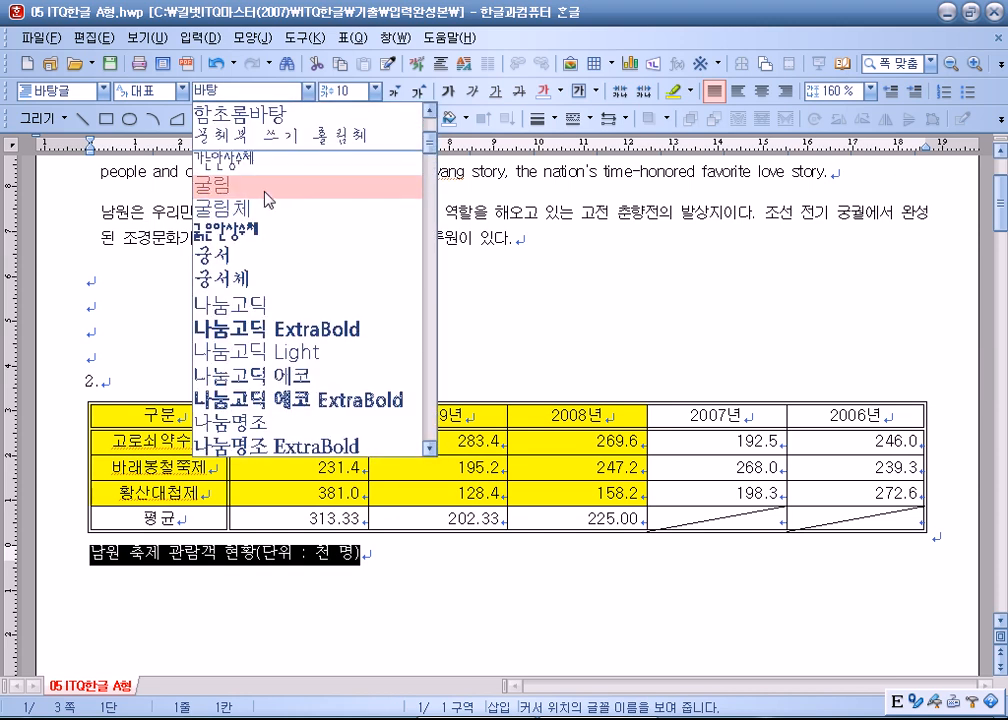
{"action": "left_click", "coordinate": [262, 176]}
{"action": "left_click", "coordinate": [785, 91]}
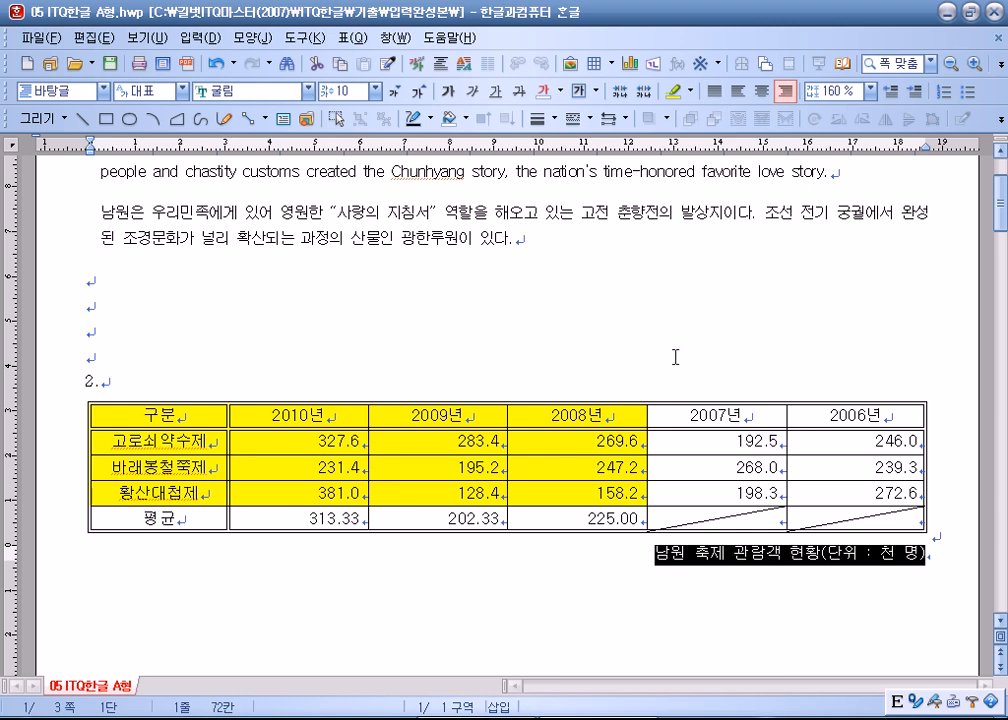
Step: Try to set the table's caption position to above (위) in the table properties
{"action": "left_click", "coordinate": [659, 404]}
{"action": "double_click", "coordinate": [659, 404]}
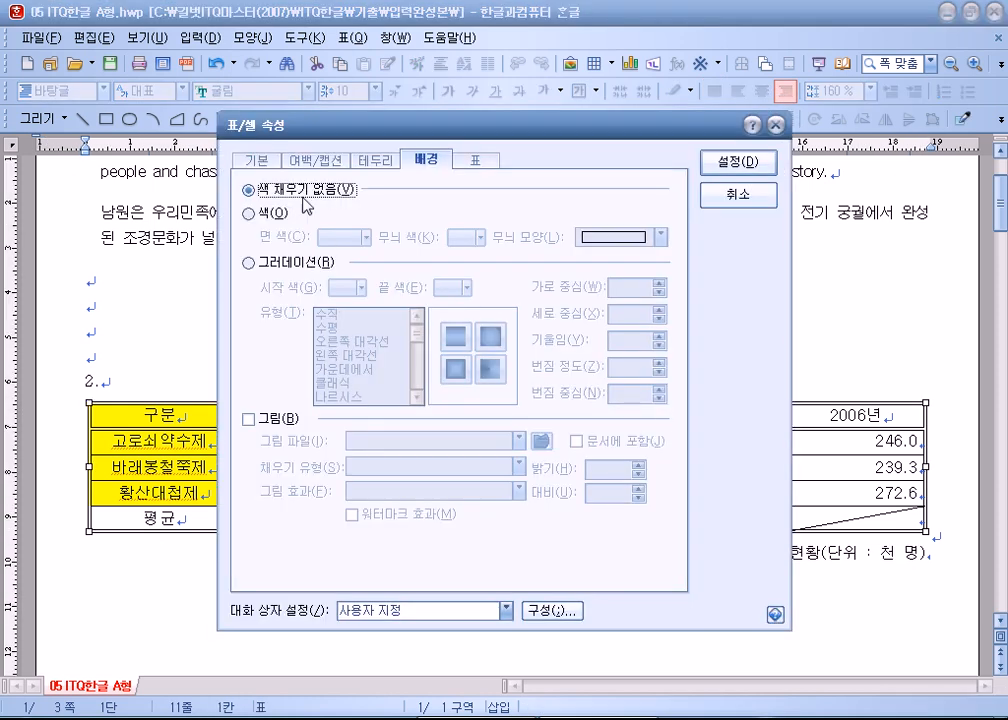
{"action": "left_click", "coordinate": [265, 160]}
{"action": "left_click", "coordinate": [309, 165]}
{"action": "left_click", "coordinate": [416, 295]}
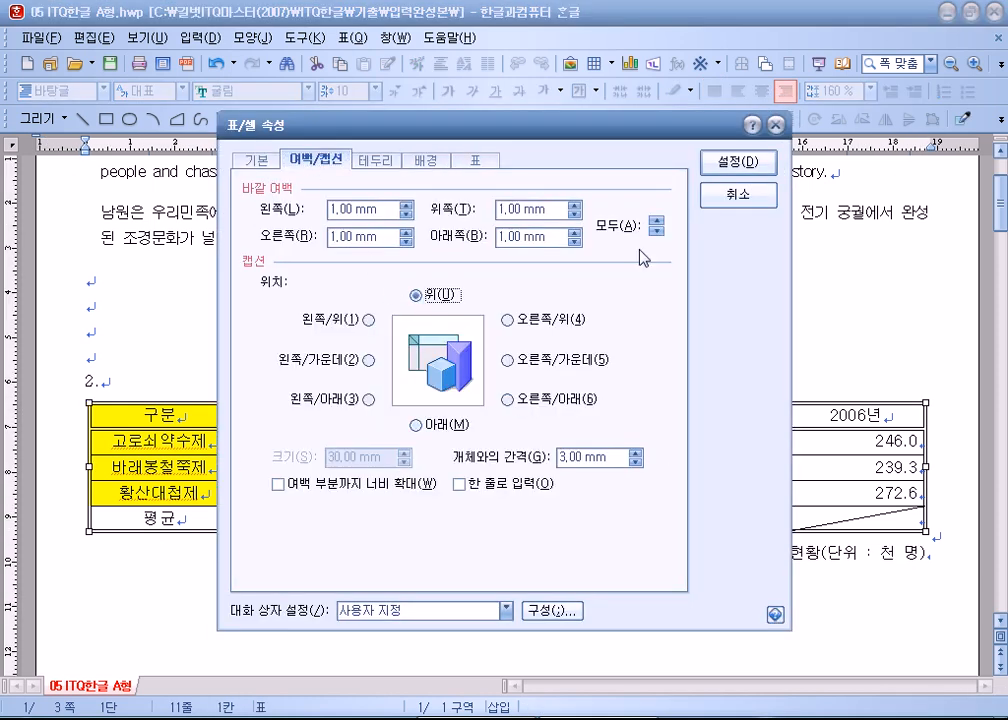
{"action": "left_click", "coordinate": [742, 185]}
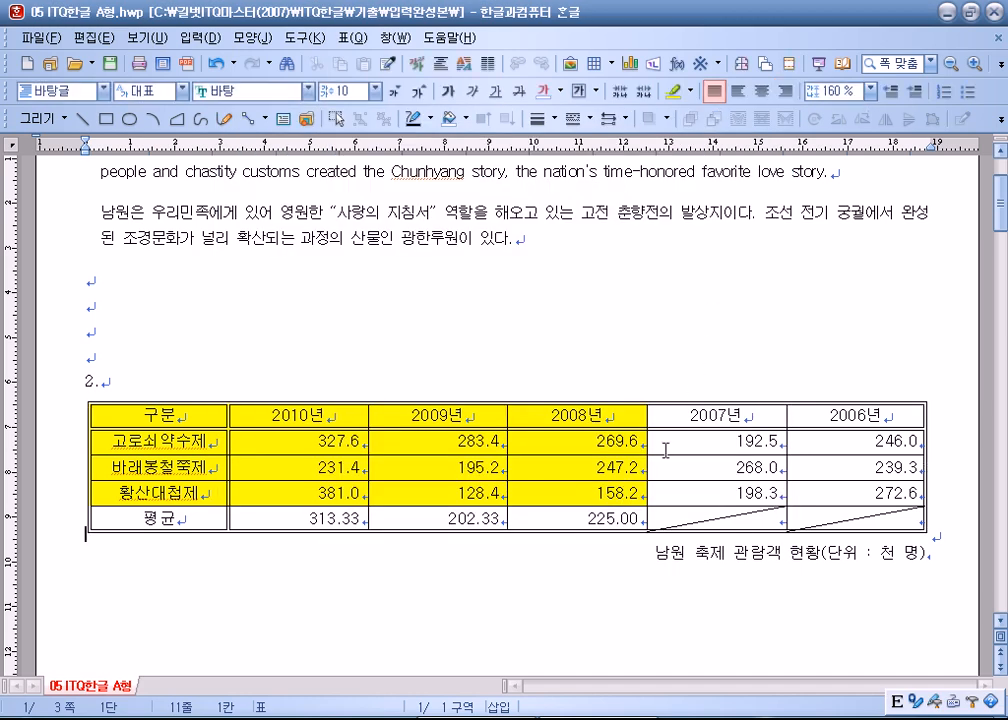
{"action": "left_click", "coordinate": [660, 403]}
{"action": "left_click", "coordinate": [876, 334]}
{"action": "scroll", "coordinate": [764, 352], "scroll_direction": "down", "scroll_amount": 3}
{"action": "scroll", "coordinate": [764, 352], "scroll_direction": "up", "scroll_amount": 3}
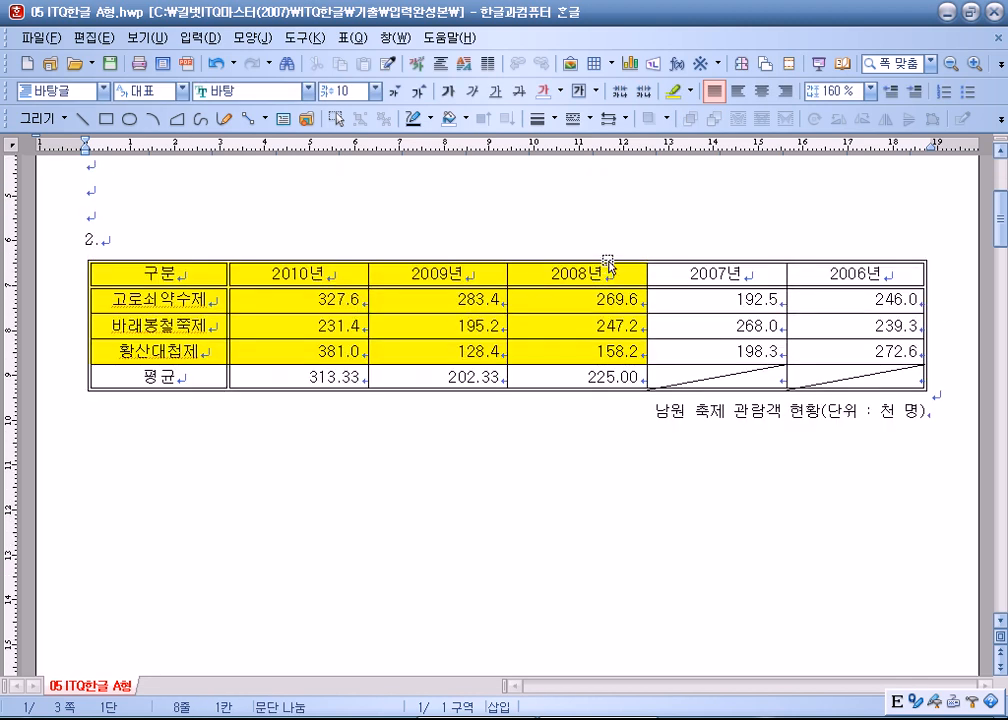
{"action": "left_click", "coordinate": [609, 260]}
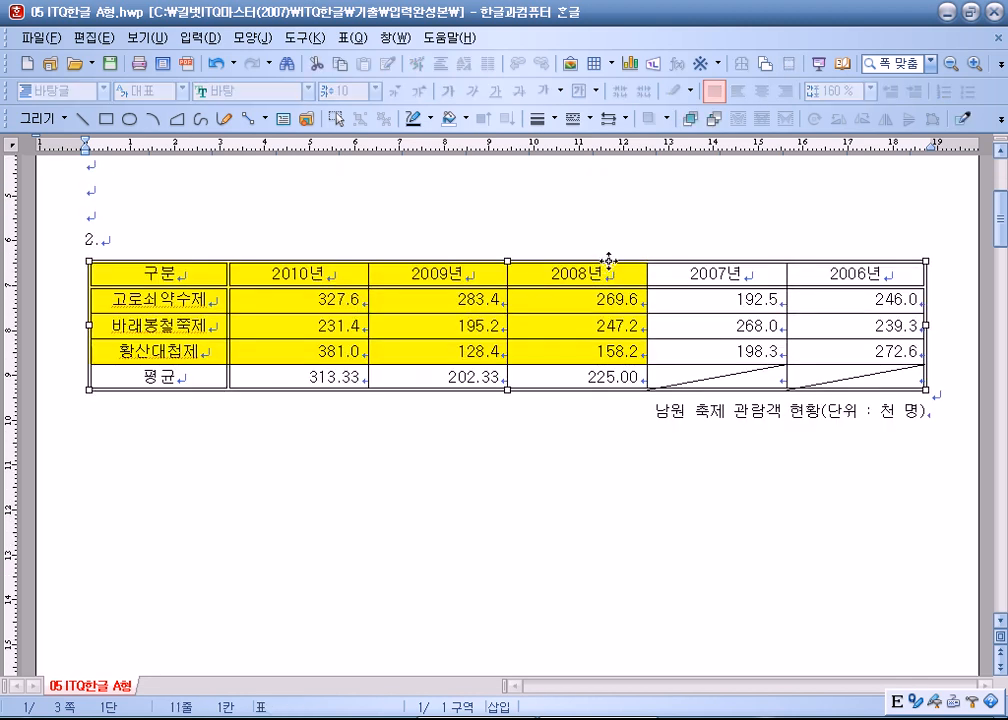
{"action": "double_click", "coordinate": [609, 260]}
{"action": "left_click", "coordinate": [256, 163]}
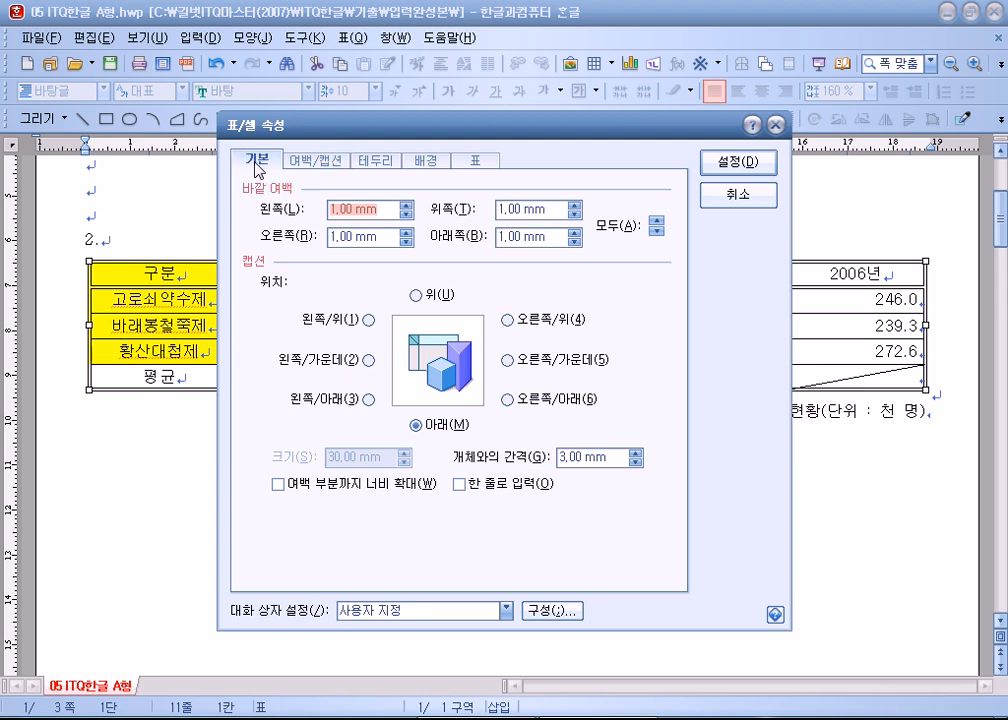
{"action": "left_click", "coordinate": [310, 160]}
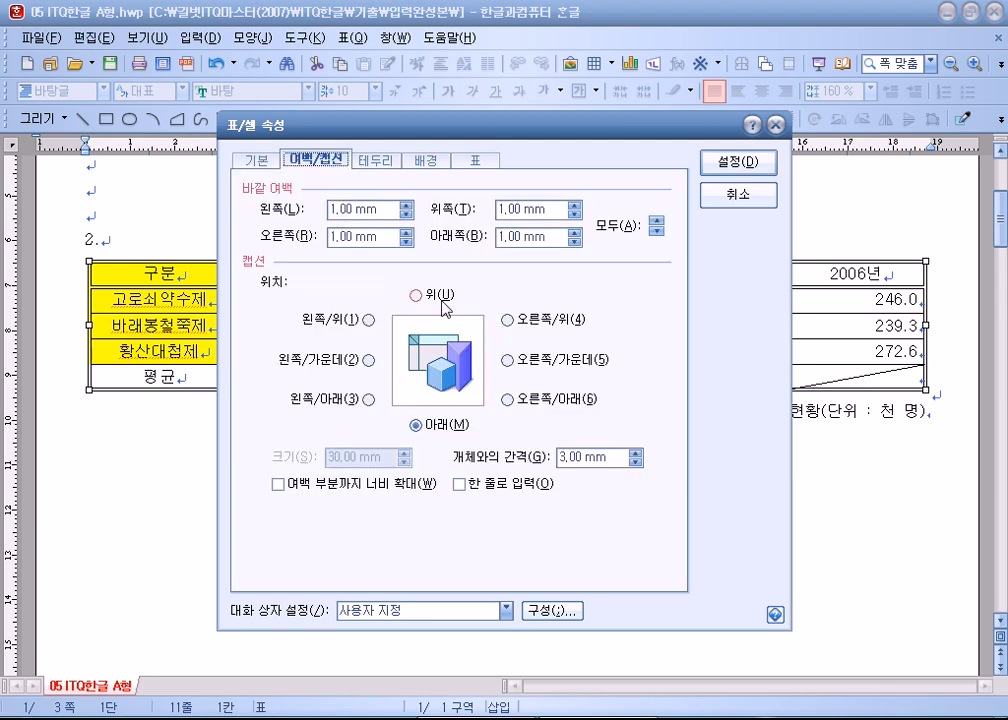
{"action": "key", "text": "Escape"}
{"action": "left_click", "coordinate": [815, 240]}
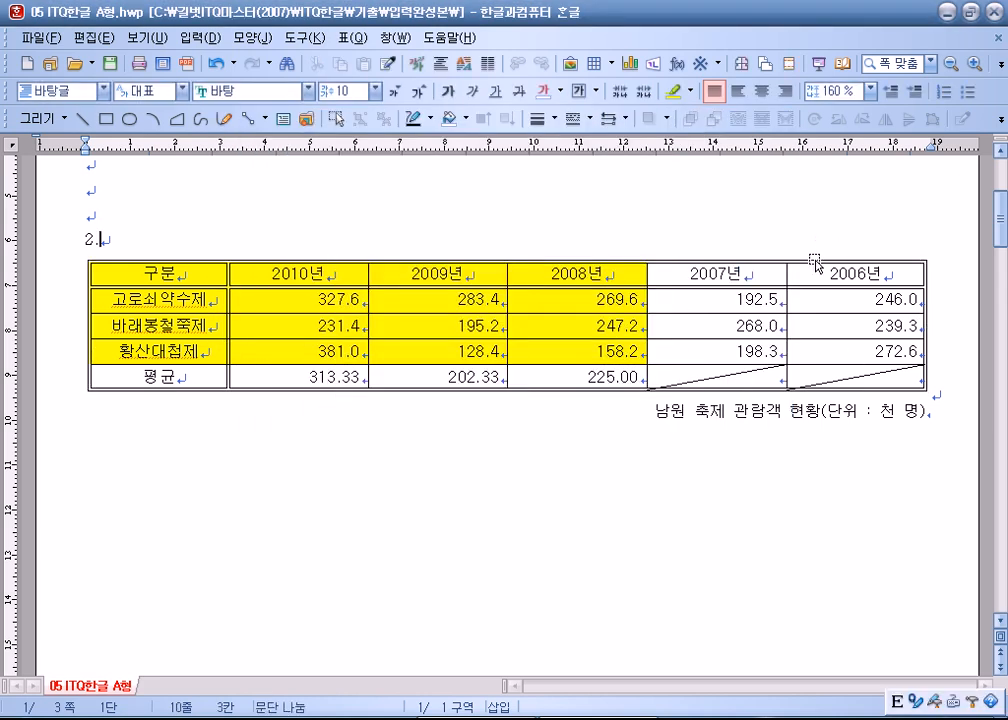
{"action": "left_click", "coordinate": [815, 261]}
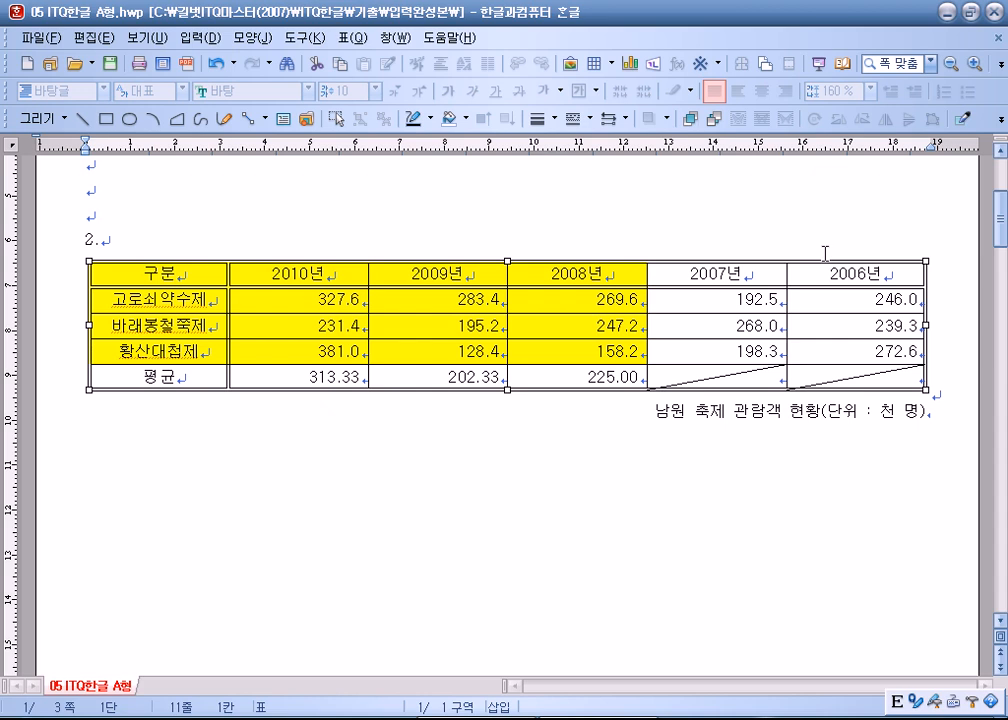
{"action": "key", "text": "p"}
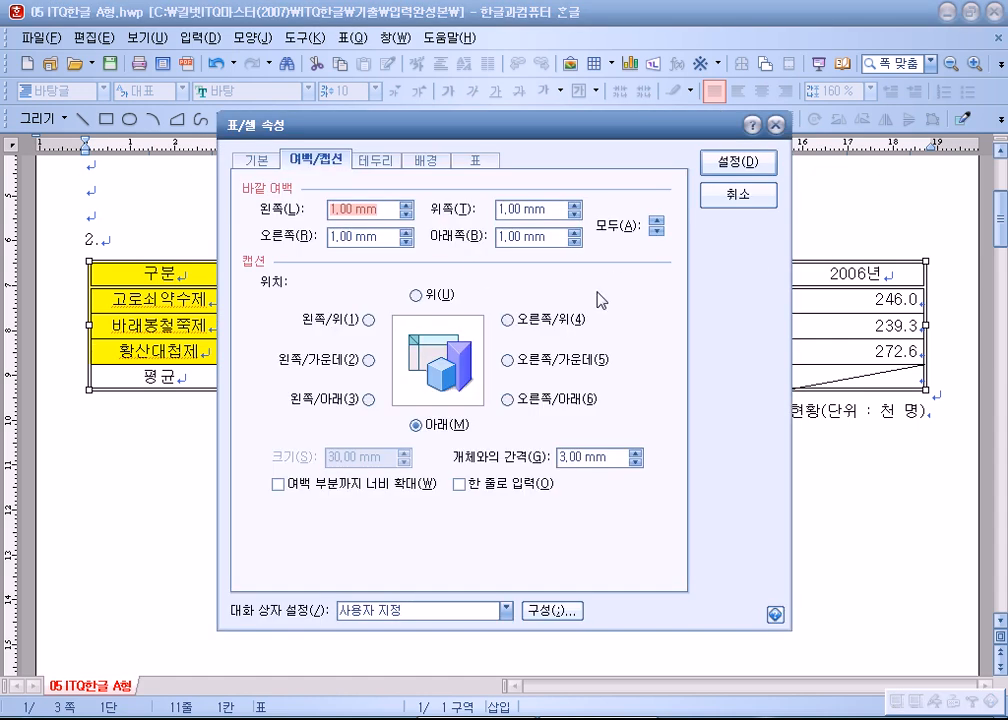
{"action": "key", "text": "Return"}
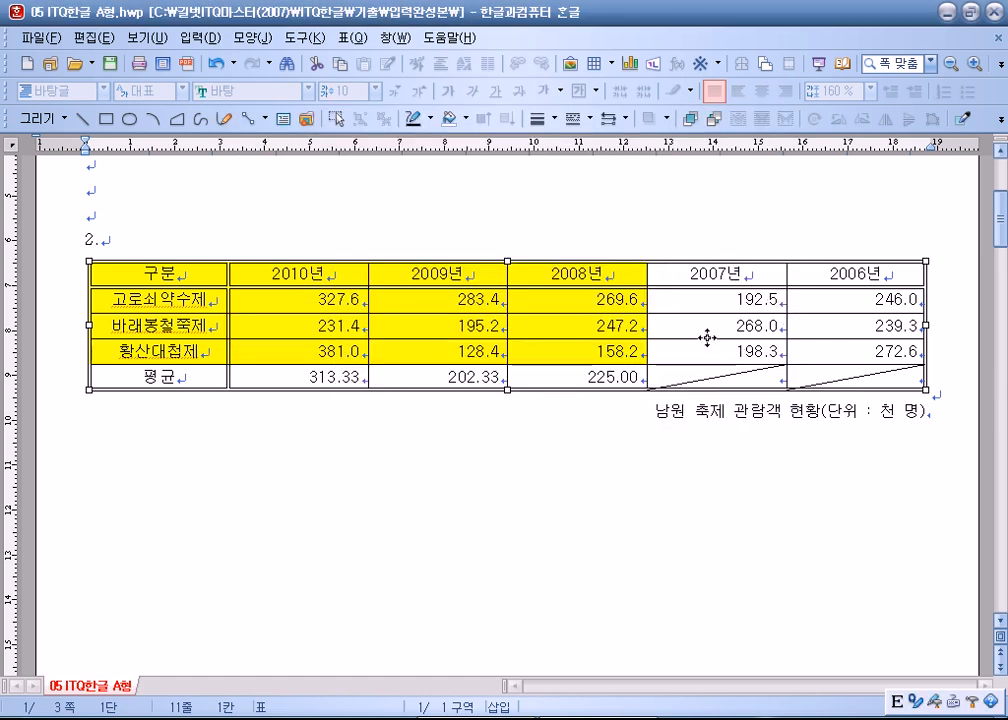
{"action": "right_click", "coordinate": [710, 258]}
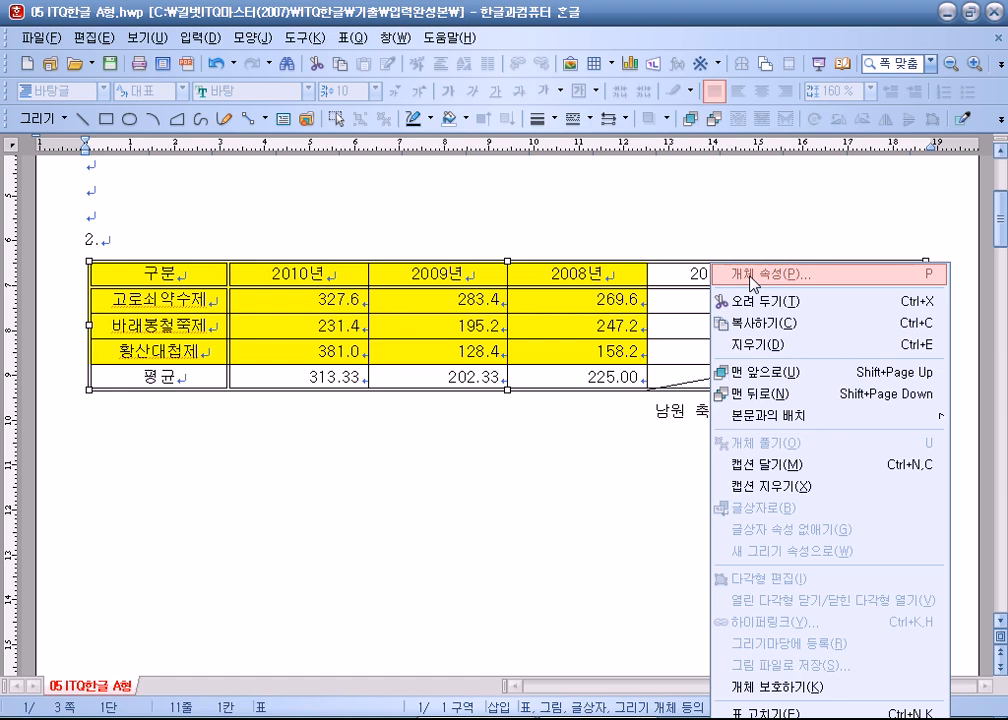
{"action": "left_click", "coordinate": [664, 254]}
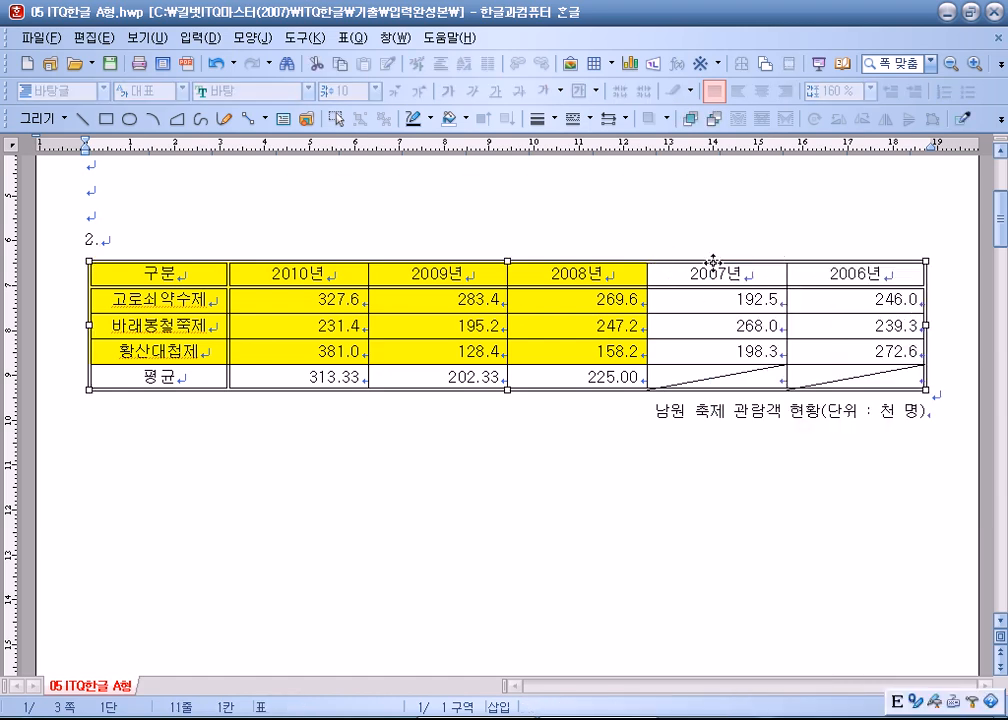
Step: Set the table's caption position to above (위) in its properties and select the caption text
{"action": "left_click", "coordinate": [705, 263]}
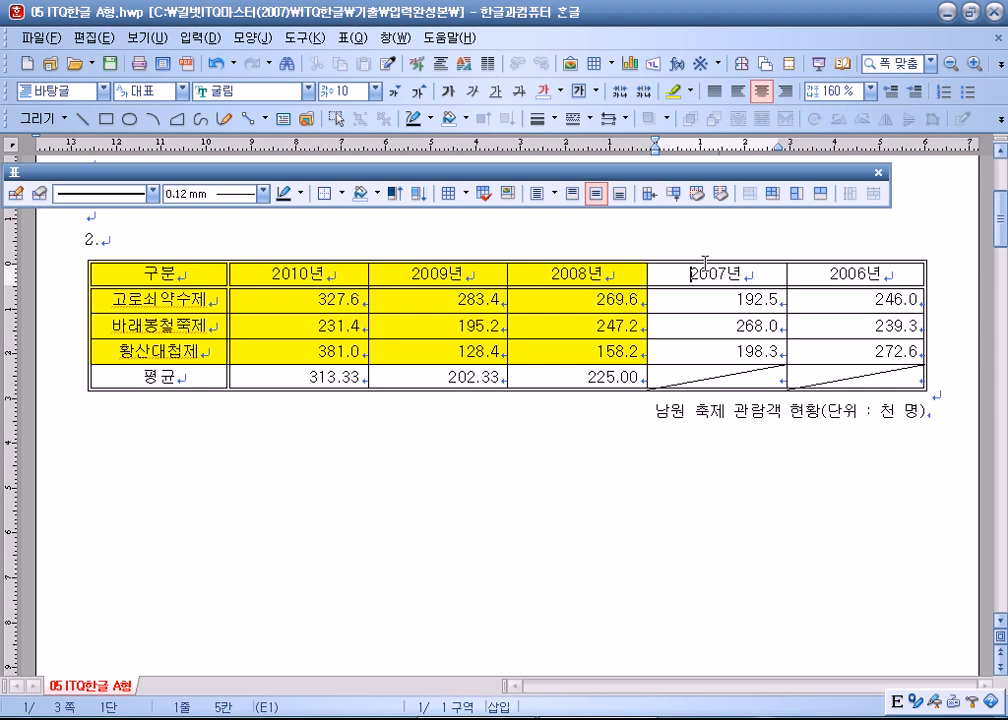
{"action": "double_click", "coordinate": [616, 259]}
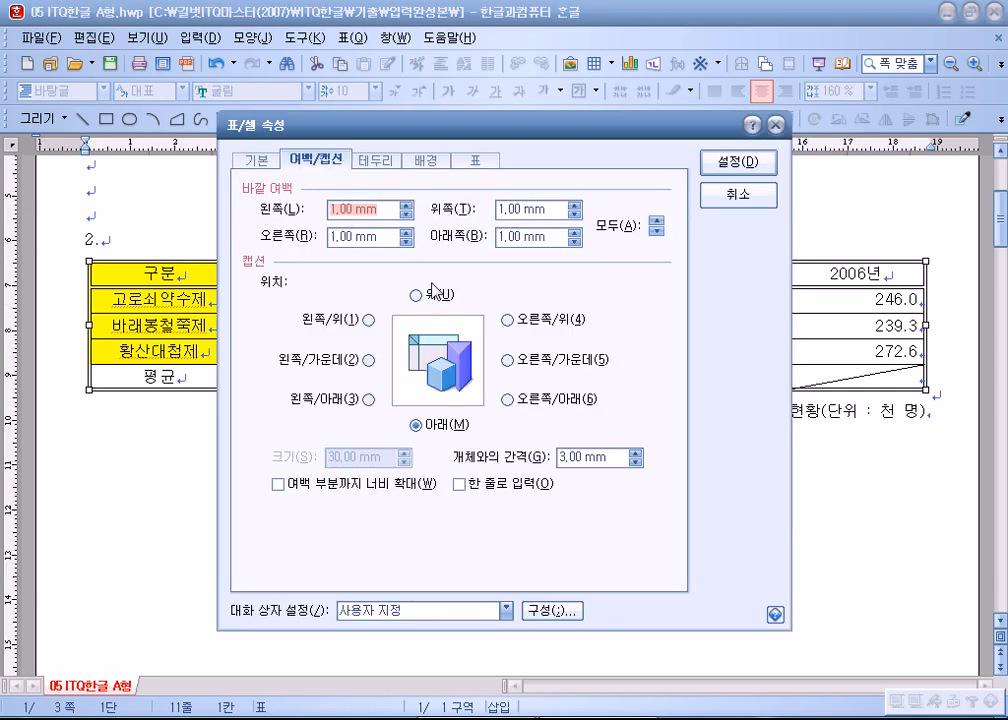
{"action": "left_click", "coordinate": [415, 295]}
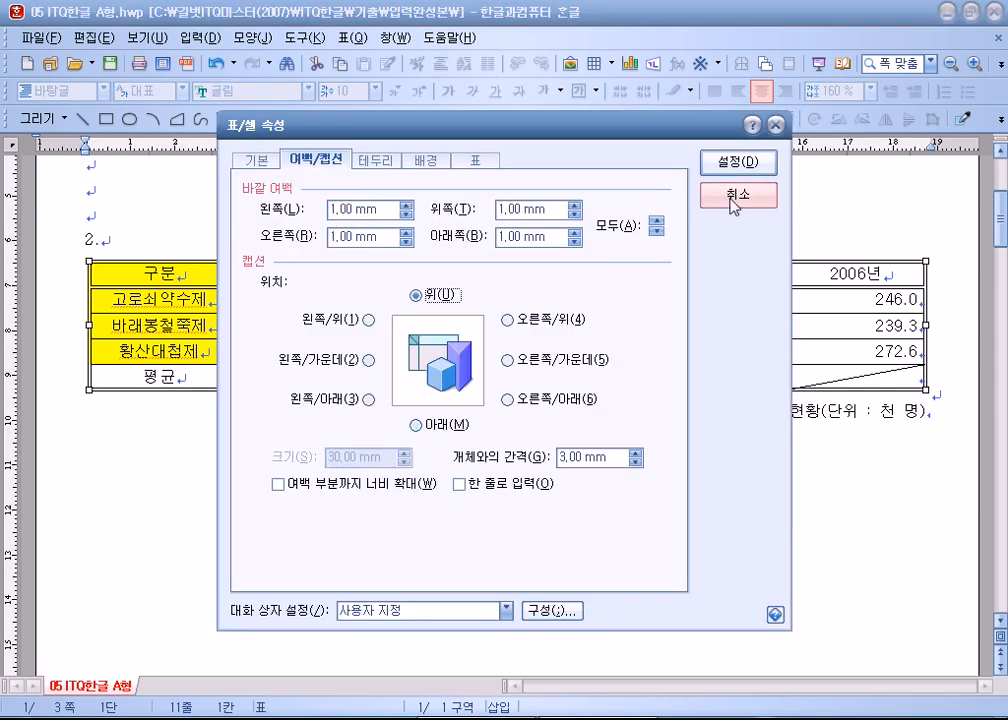
{"action": "key", "text": "Return"}
{"action": "left_click_drag", "start_coordinate": [655, 268], "coordinate": [935, 268]}
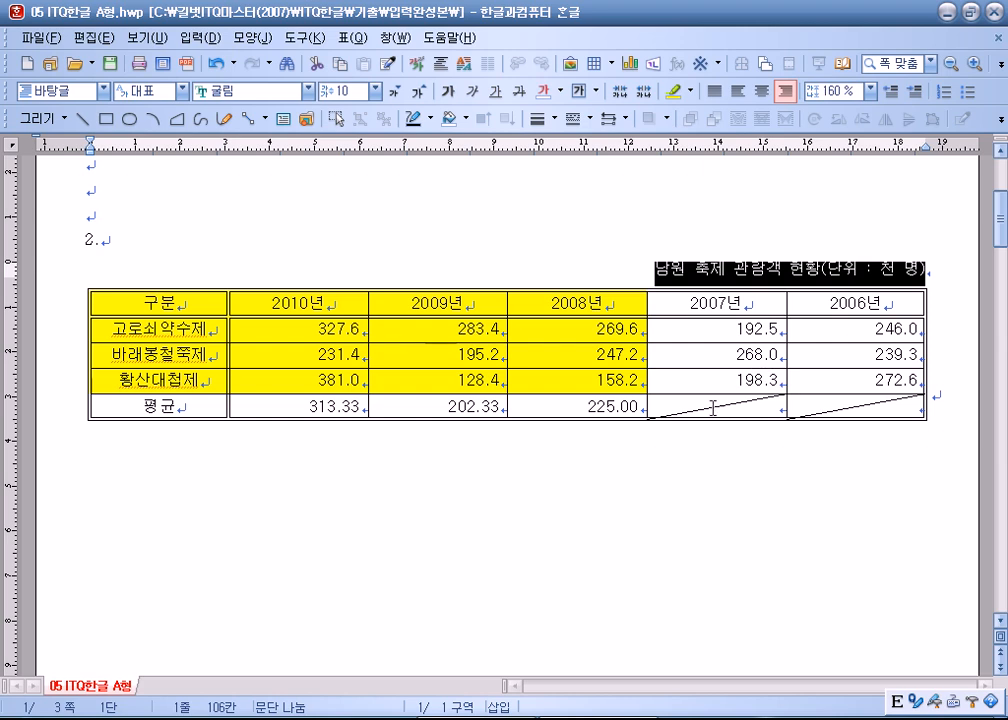
Step: Create a chart from the table cells spanning the 구분 to 2008년 columns and the header to 황산대첩제 rows
{"action": "left_click", "coordinate": [402, 278]}
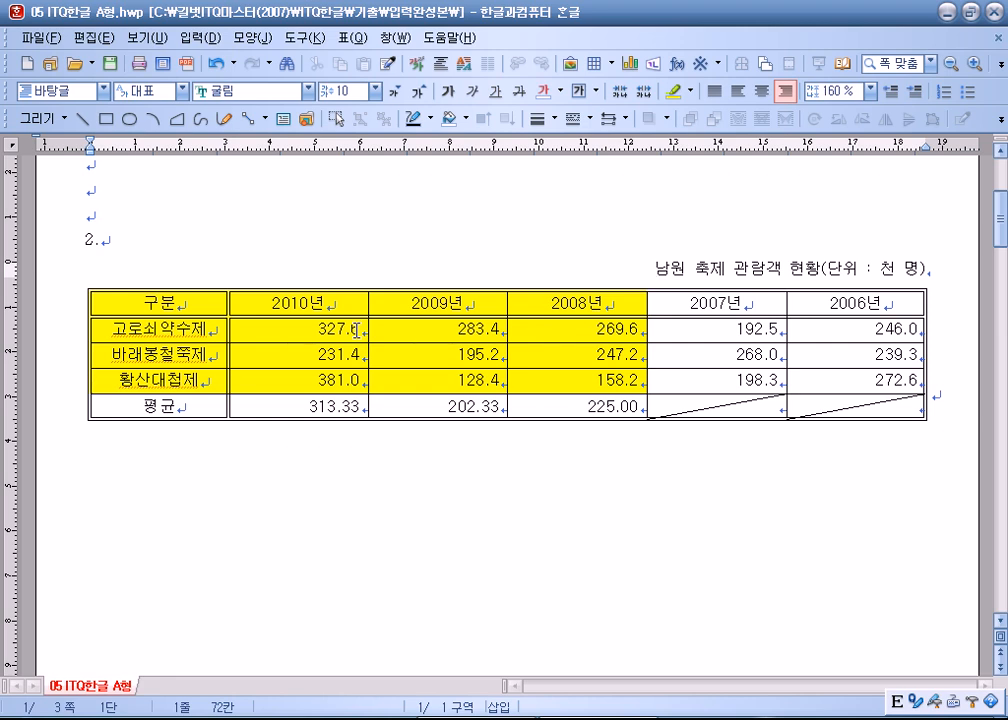
{"action": "scroll", "coordinate": [356, 331], "scroll_direction": "down", "scroll_amount": 2}
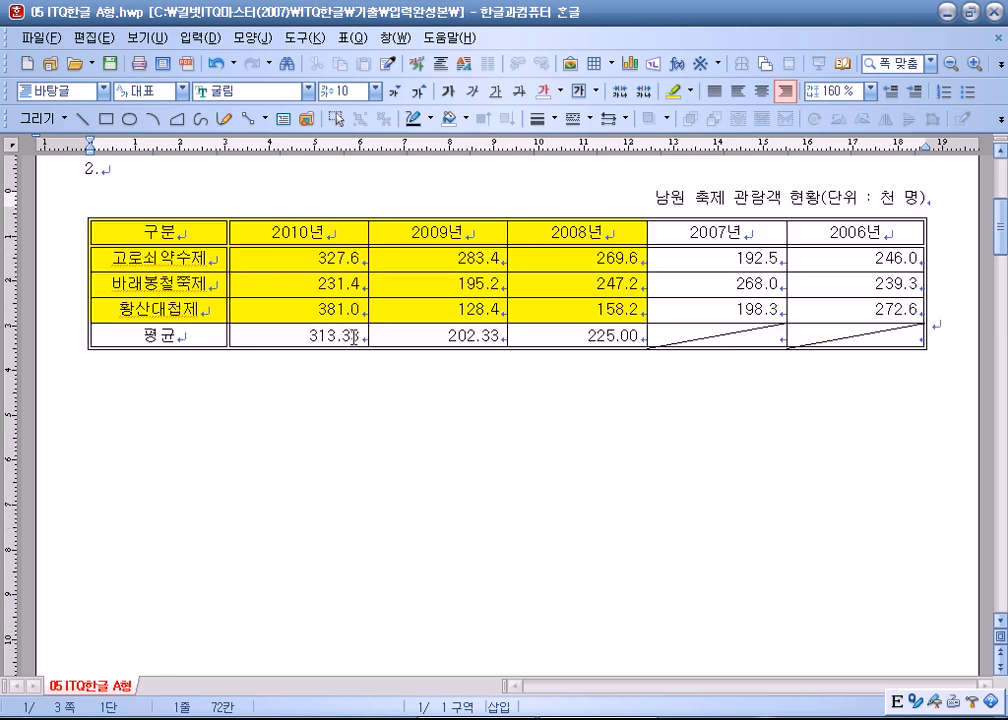
{"action": "left_click_drag", "start_coordinate": [113, 232], "coordinate": [522, 308]}
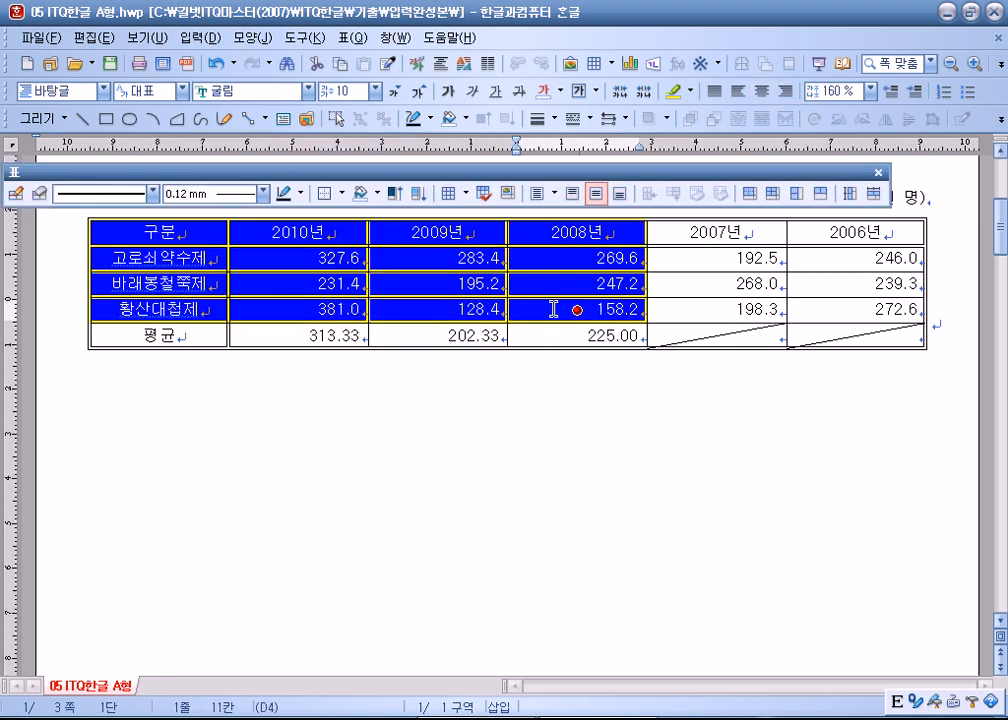
{"action": "left_click", "coordinate": [631, 64]}
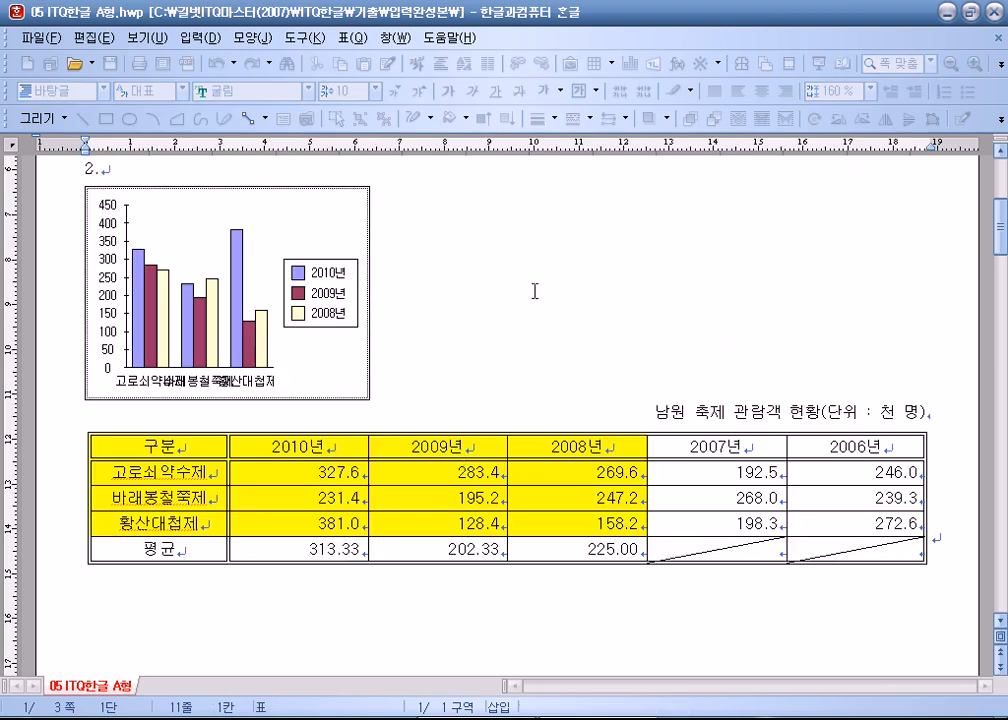
Step: Move the chart out from above the table to just below it, lined up with the table's left edge
{"action": "left_click", "coordinate": [339, 247]}
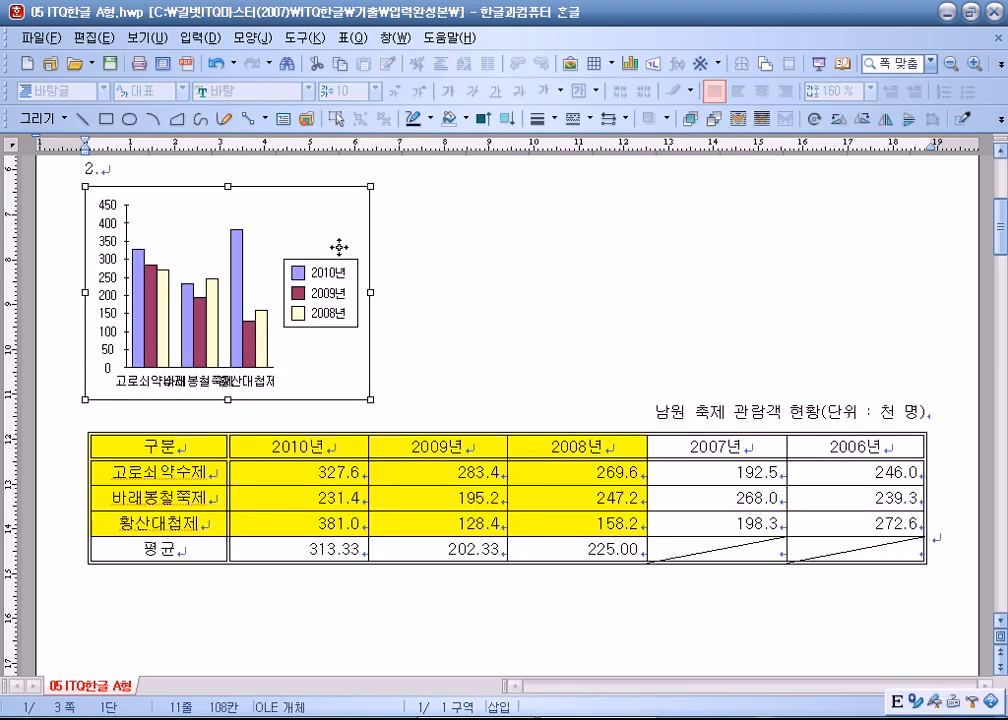
{"action": "left_click_drag", "start_coordinate": [339, 247], "coordinate": [351, 527]}
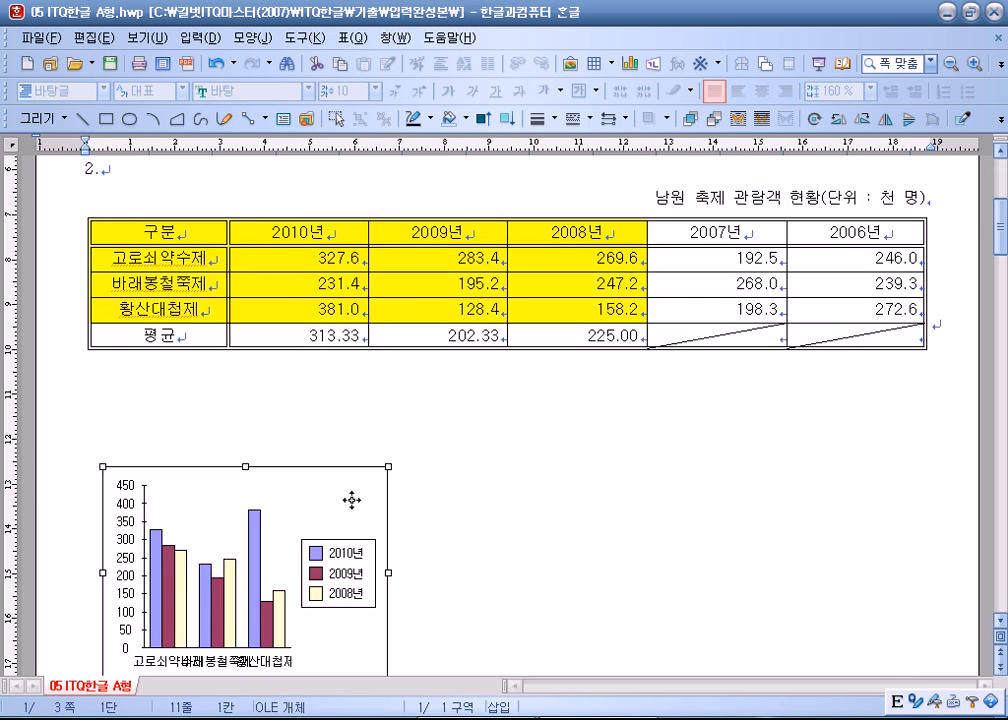
{"action": "left_click_drag", "start_coordinate": [338, 403], "coordinate": [333, 410]}
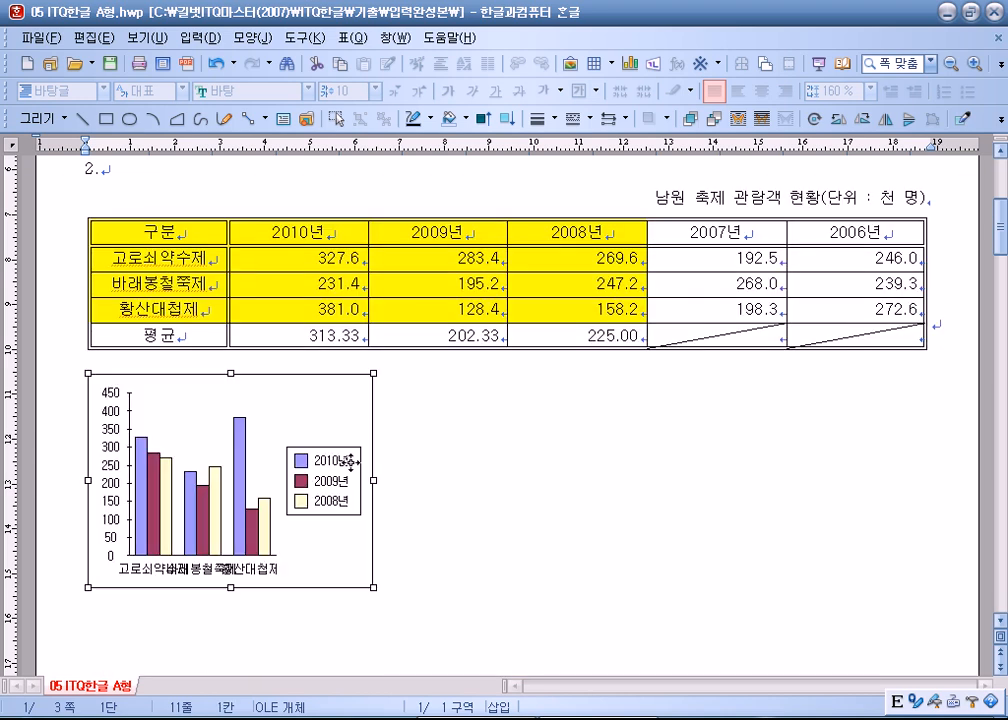
Step: Widen the chart to the full width of the table and shift it slightly further down, then deselect it
{"action": "left_click_drag", "start_coordinate": [372, 479], "coordinate": [913, 520]}
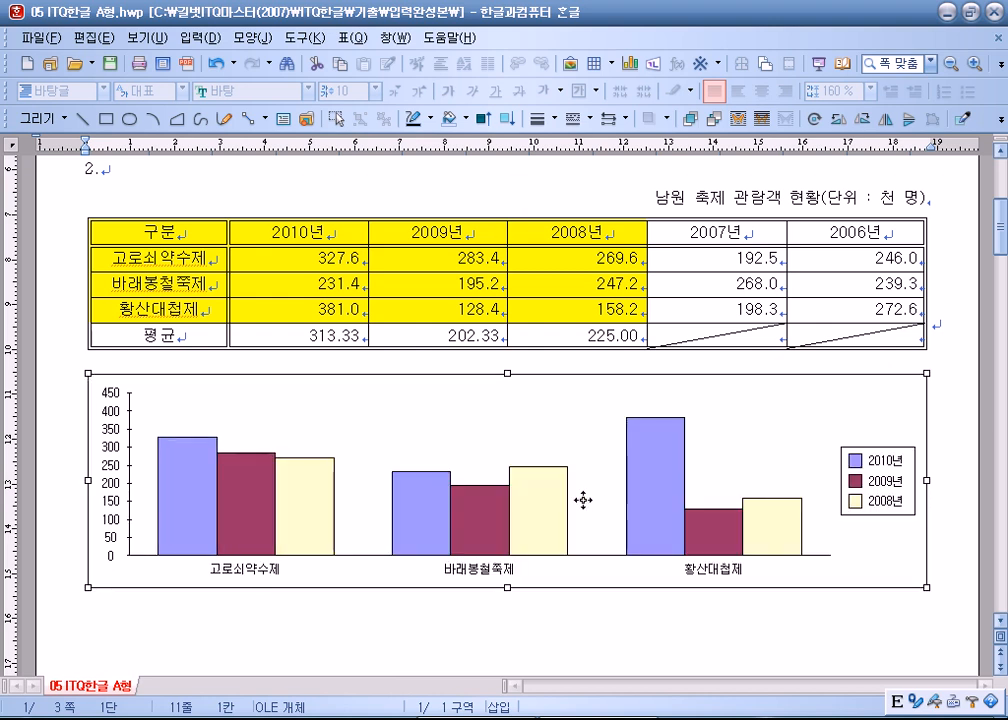
{"action": "scroll", "coordinate": [583, 499], "scroll_direction": "down", "scroll_amount": 1}
{"action": "left_click_drag", "start_coordinate": [592, 358], "coordinate": [592, 387]}
{"action": "left_click", "coordinate": [586, 583]}
{"action": "scroll", "coordinate": [586, 583], "scroll_direction": "up", "scroll_amount": 1}
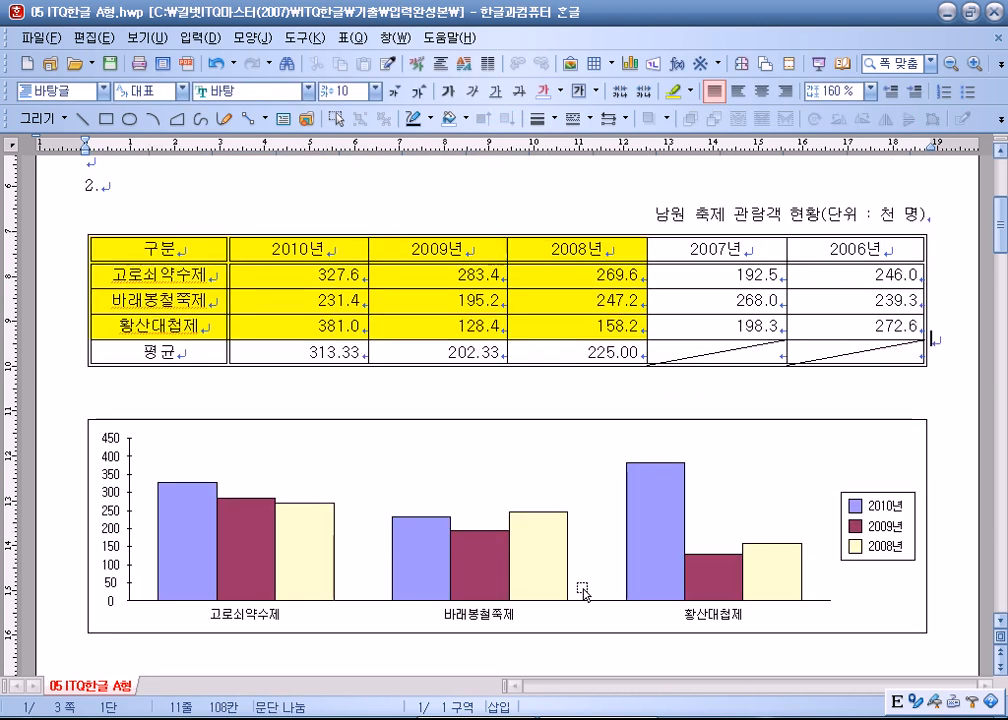
Step: Go through the chart wizard to its last stage, keeping the 세로 막대형 type in its first style and the 열 direction
{"action": "scroll", "coordinate": [570, 590], "scroll_direction": "down", "scroll_amount": 3}
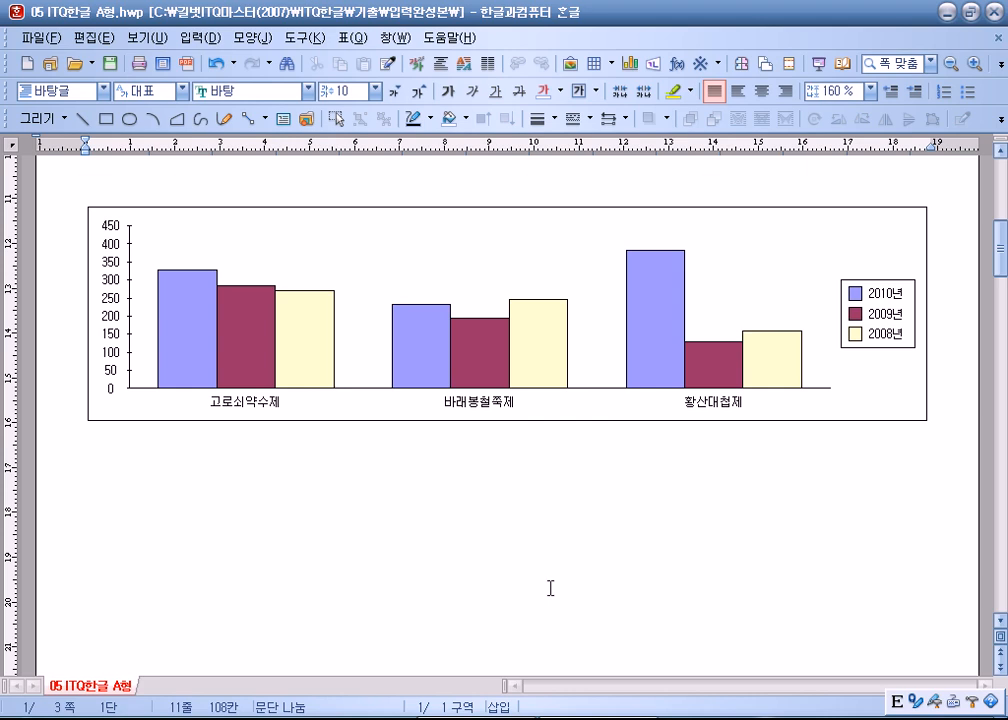
{"action": "left_click", "coordinate": [841, 258]}
{"action": "right_click", "coordinate": [799, 242]}
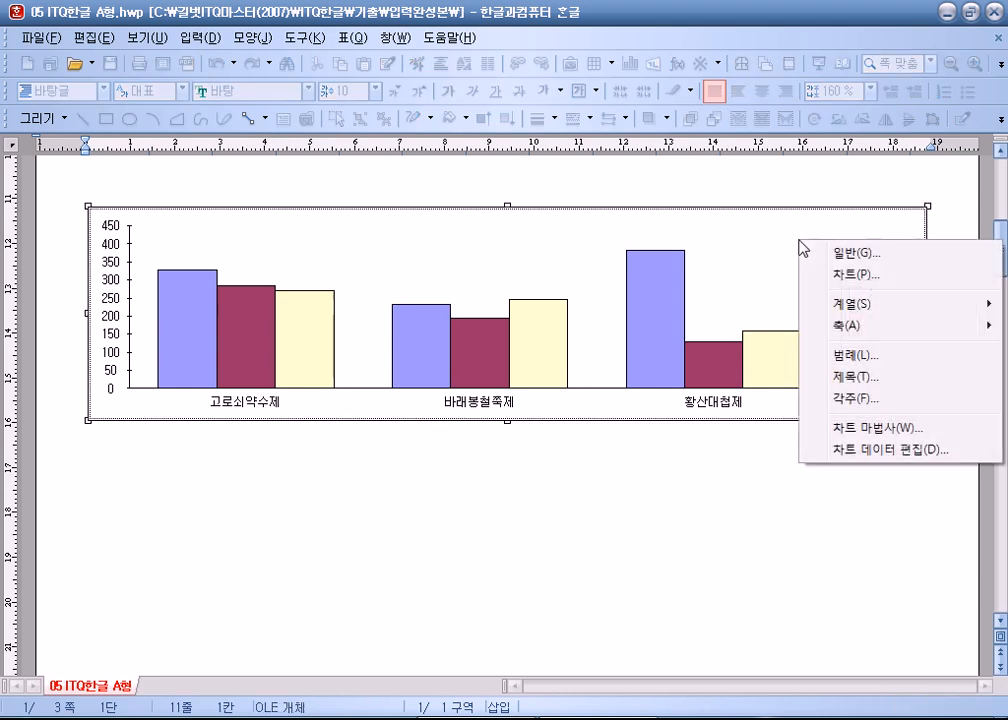
{"action": "left_click", "coordinate": [836, 428]}
{"action": "left_click_drag", "start_coordinate": [551, 97], "coordinate": [621, 17]}
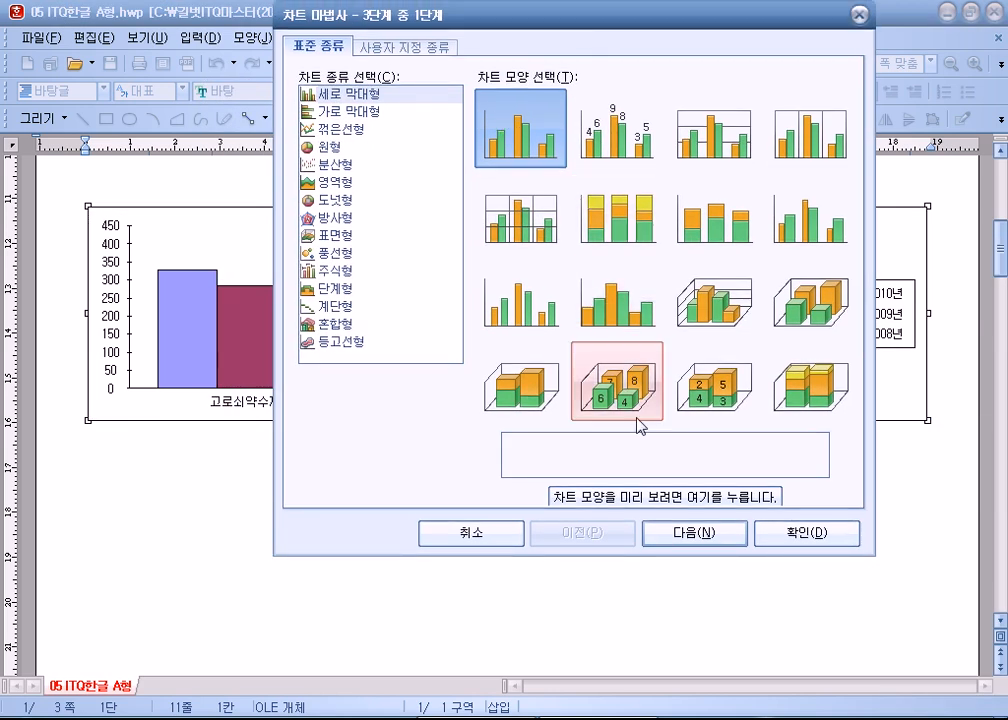
{"action": "left_click", "coordinate": [668, 533]}
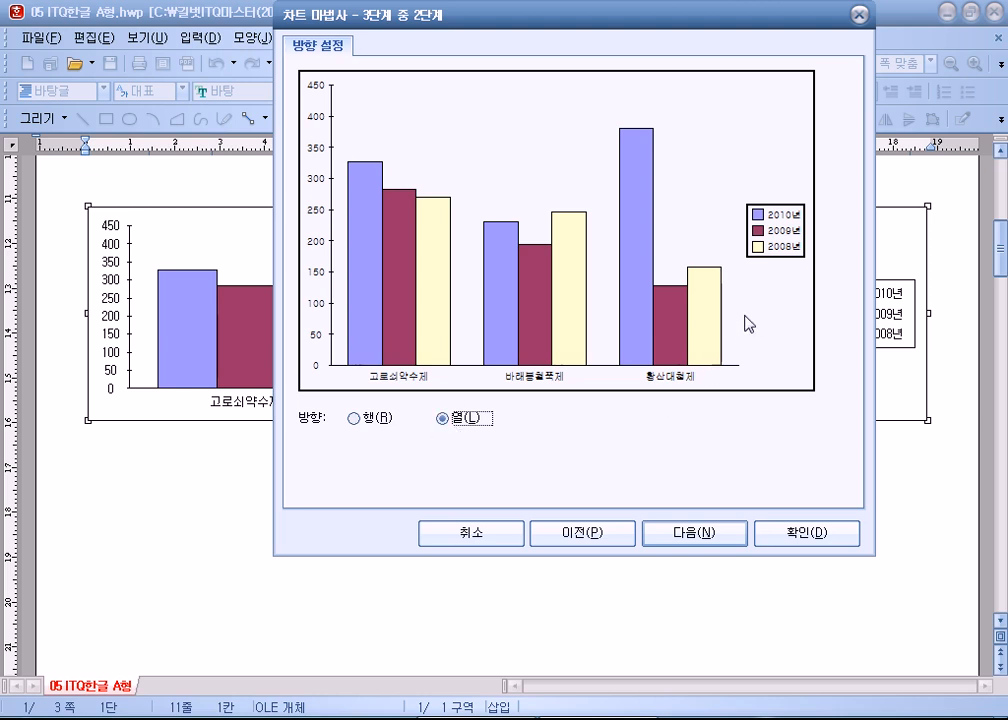
{"action": "left_click", "coordinate": [724, 531]}
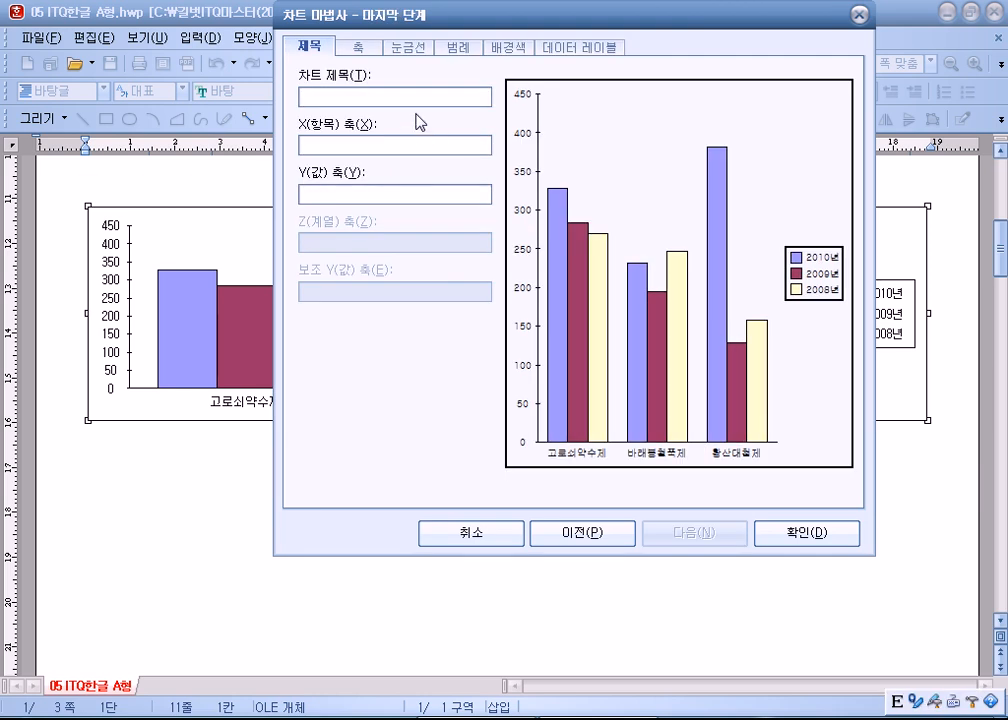
Step: Give the chart the title 남원 축제 관람객 현황 and the Y axis title 단위 : 천 명, and finish the wizard
{"action": "type", "text": "skadnjs 축제 "}
{"action": "type", "text": "관람객"}
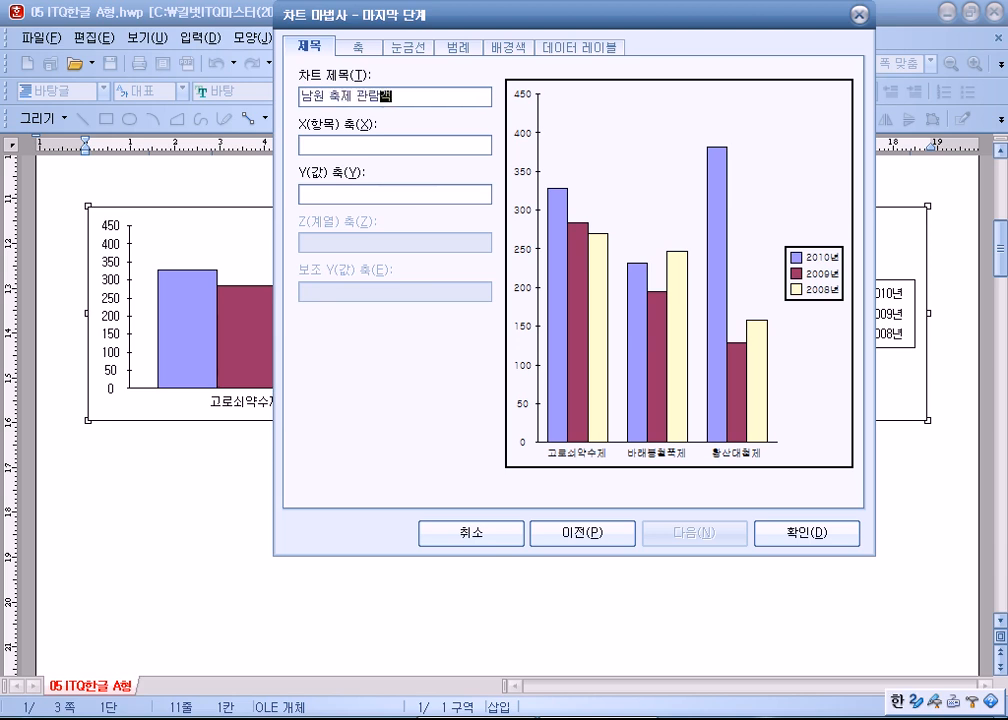
{"action": "type", "text": " 현황"}
{"action": "key", "text": "Tab"}
{"action": "key", "text": "Tab"}
{"action": "type", "text": "ㄷ"}
{"action": "type", "text": "위"}
{"action": "key", "text": "Hangul"}
{"action": "type", "text": ":"}
{"action": "key", "text": "Hangul"}
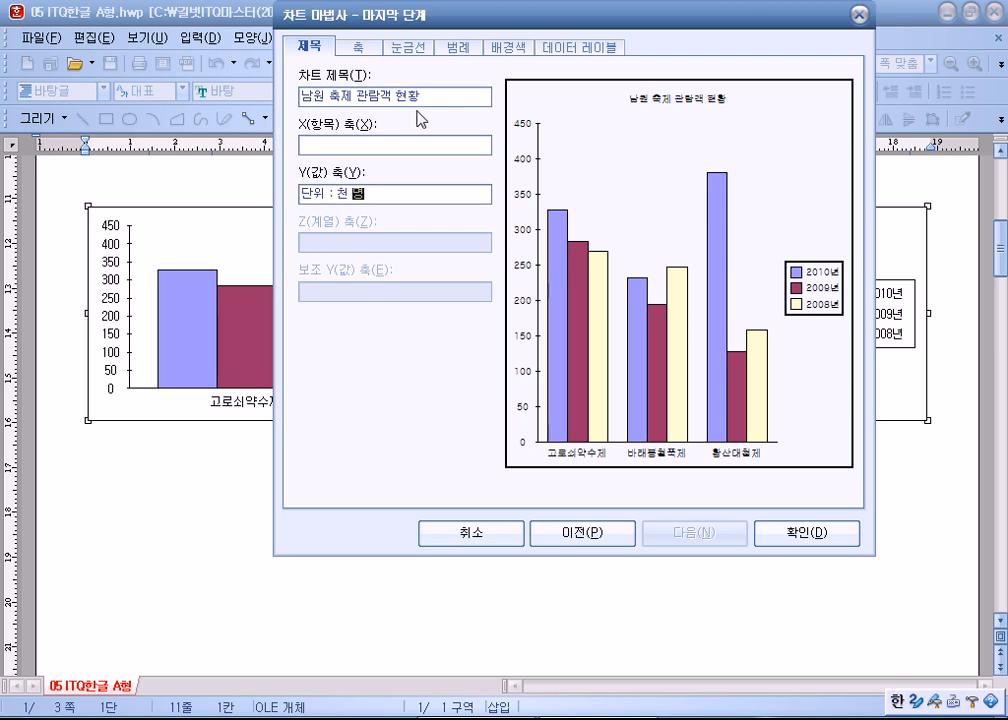
{"action": "left_click", "coordinate": [458, 46]}
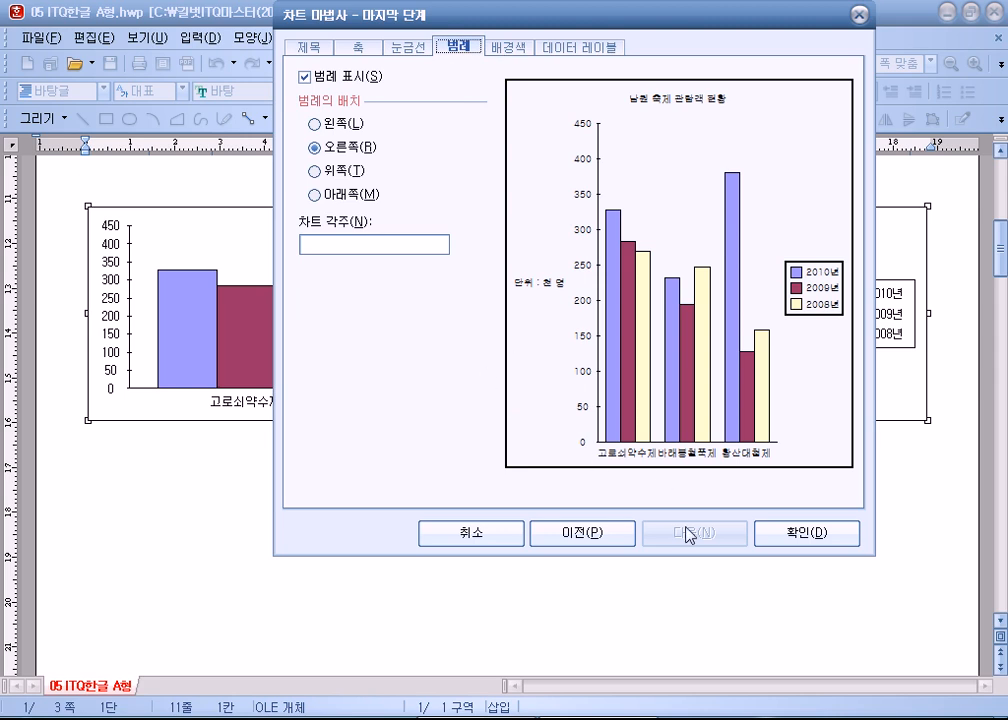
{"action": "left_click", "coordinate": [818, 535]}
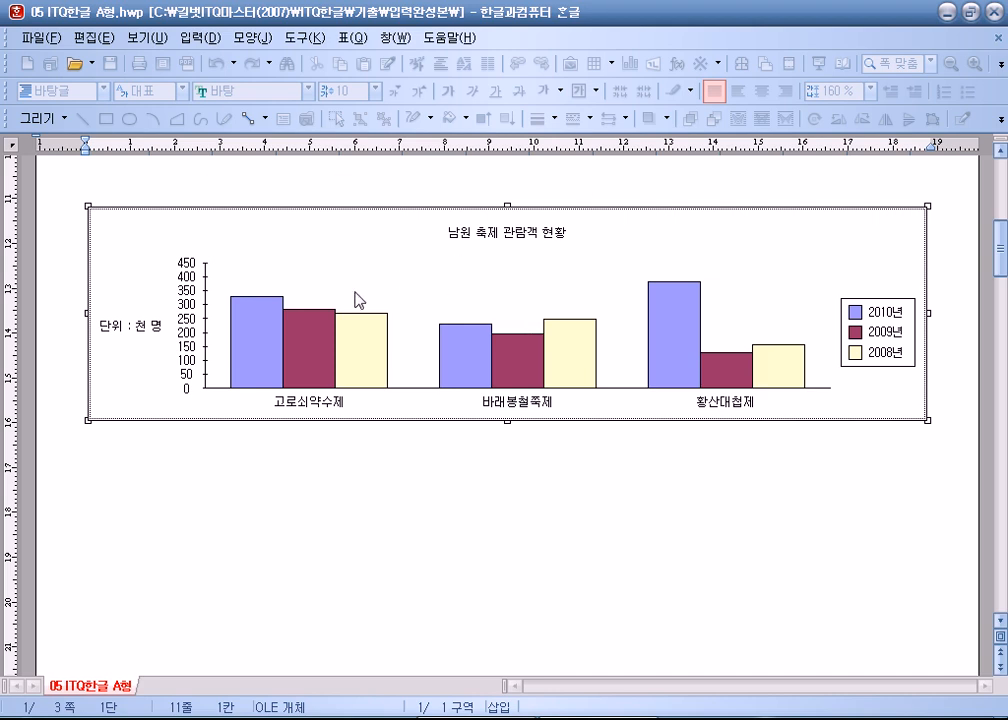
Step: Format the chart title's text in the 궁서 font at size 12 and bold
{"action": "left_click", "coordinate": [490, 243]}
{"action": "double_click", "coordinate": [490, 243]}
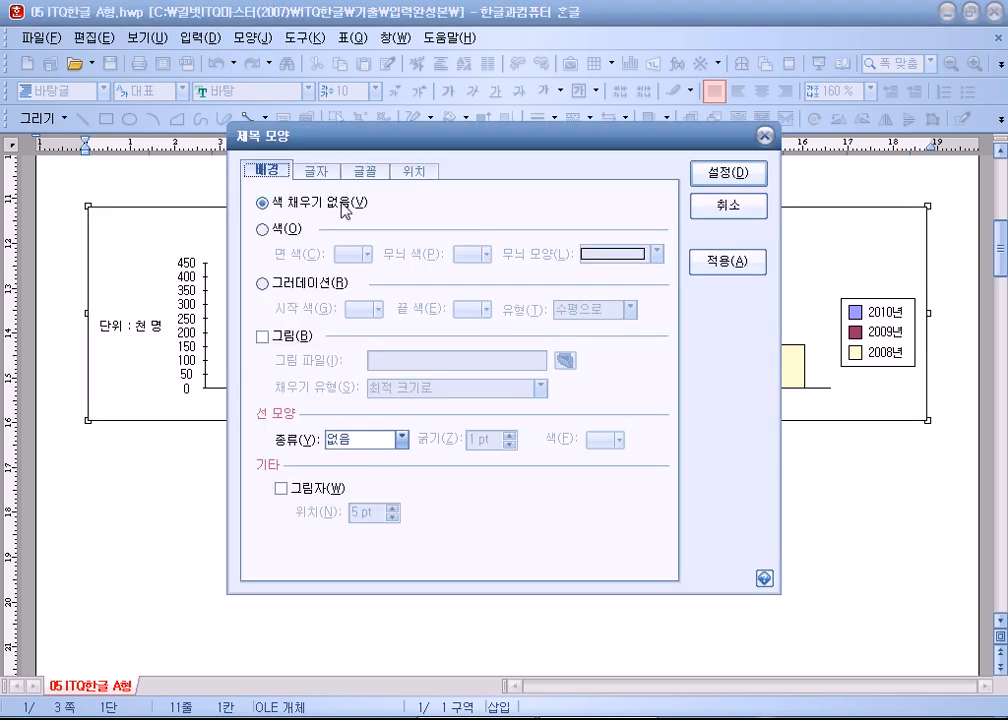
{"action": "left_click", "coordinate": [364, 174]}
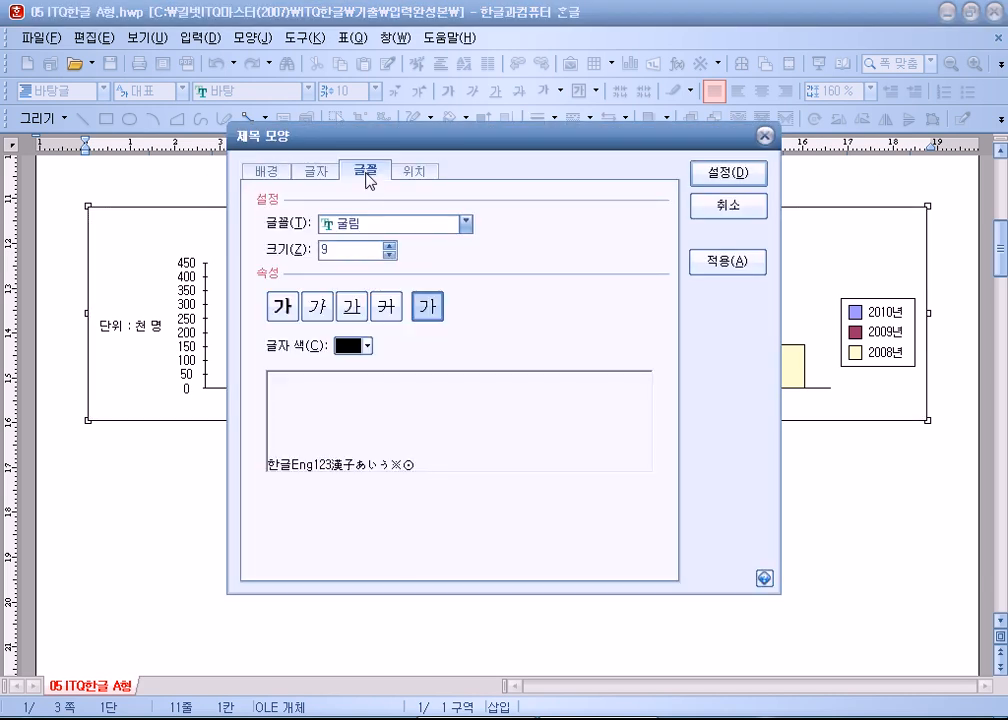
{"action": "left_click", "coordinate": [400, 224]}
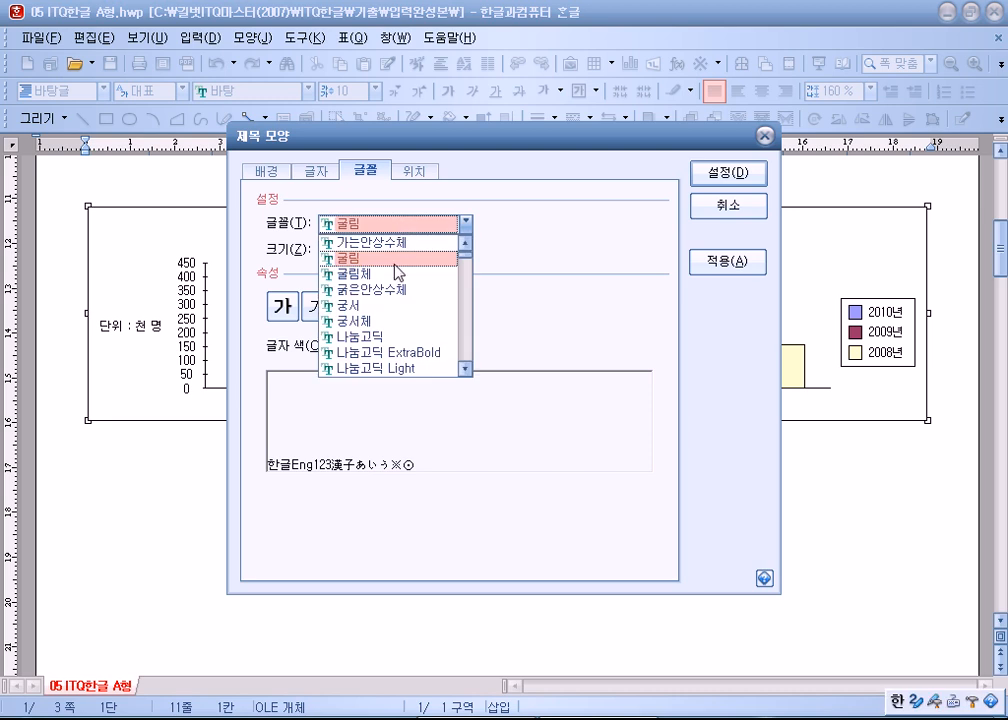
{"action": "left_click", "coordinate": [380, 306]}
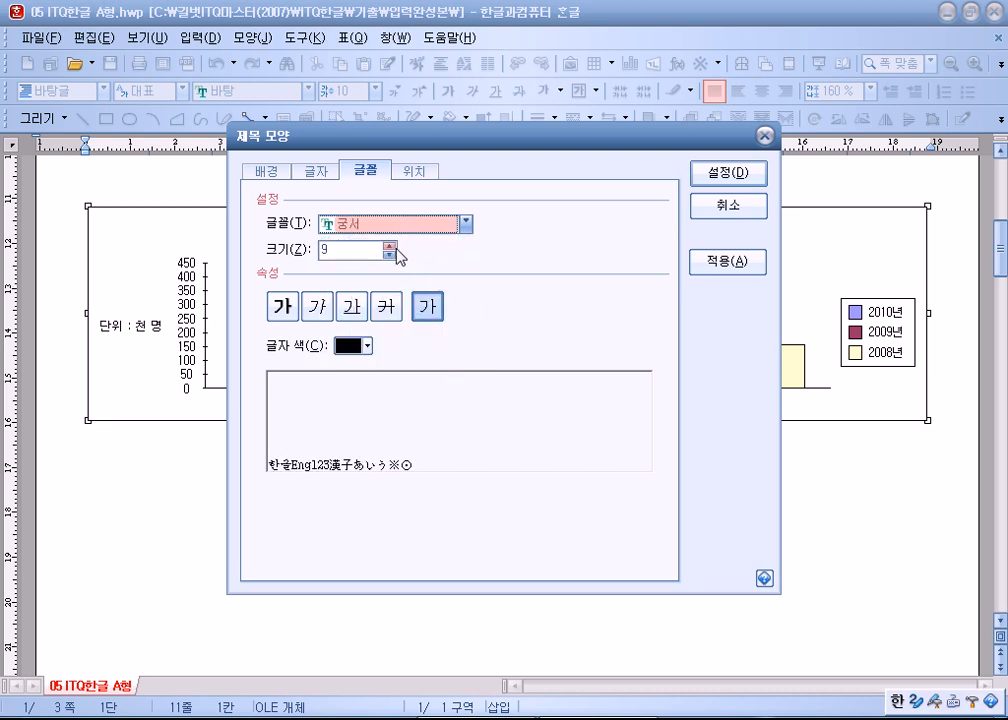
{"action": "left_click", "coordinate": [390, 246]}
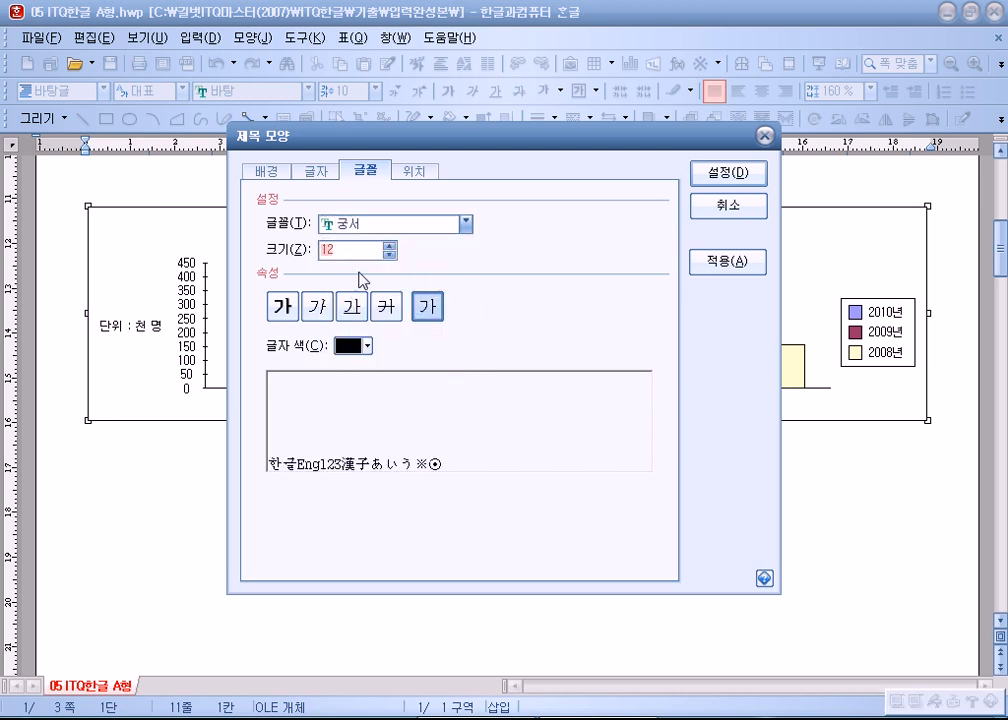
{"action": "left_click", "coordinate": [390, 245]}
{"action": "left_click", "coordinate": [283, 306]}
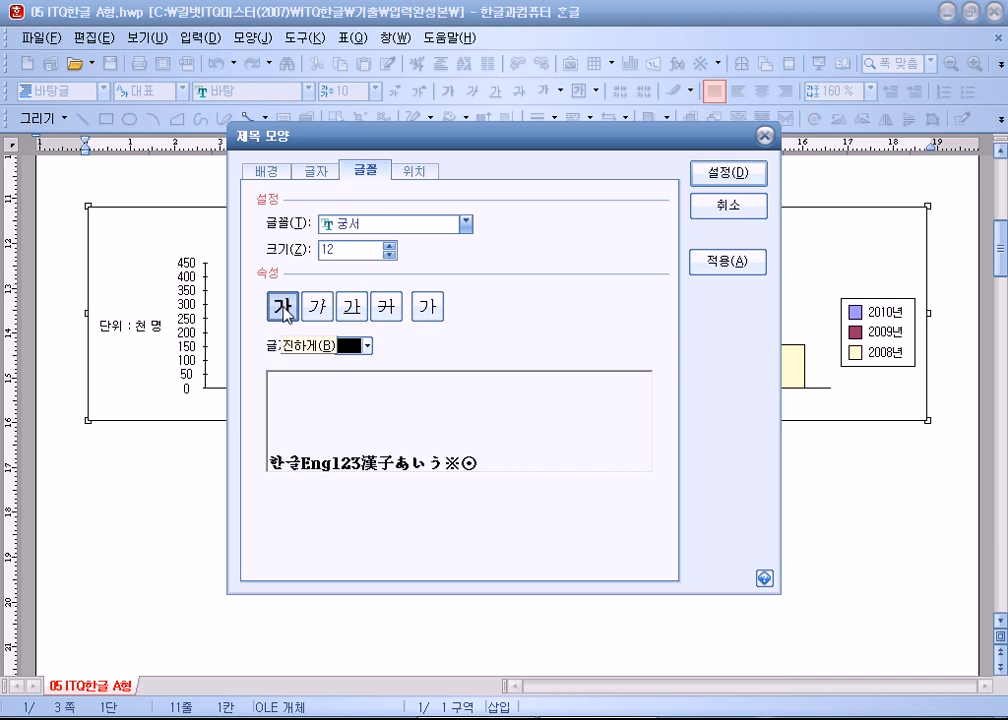
Step: Give the chart title a single-line (한 줄로) border and a 2 pt shadow, and apply the title formatting
{"action": "left_click", "coordinate": [268, 171]}
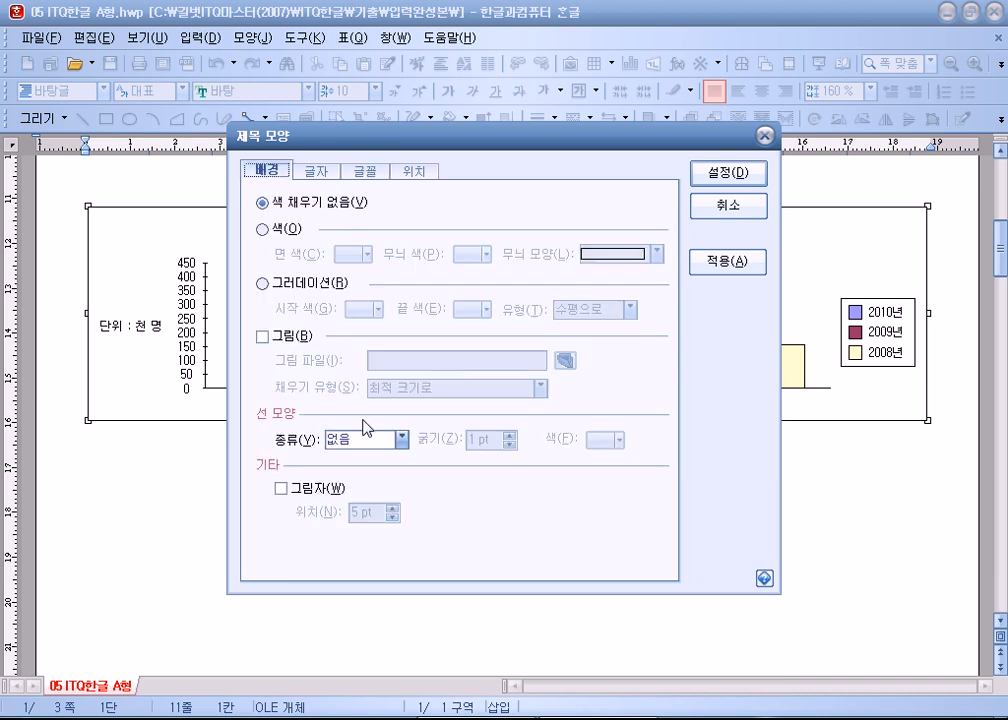
{"action": "left_click", "coordinate": [366, 440]}
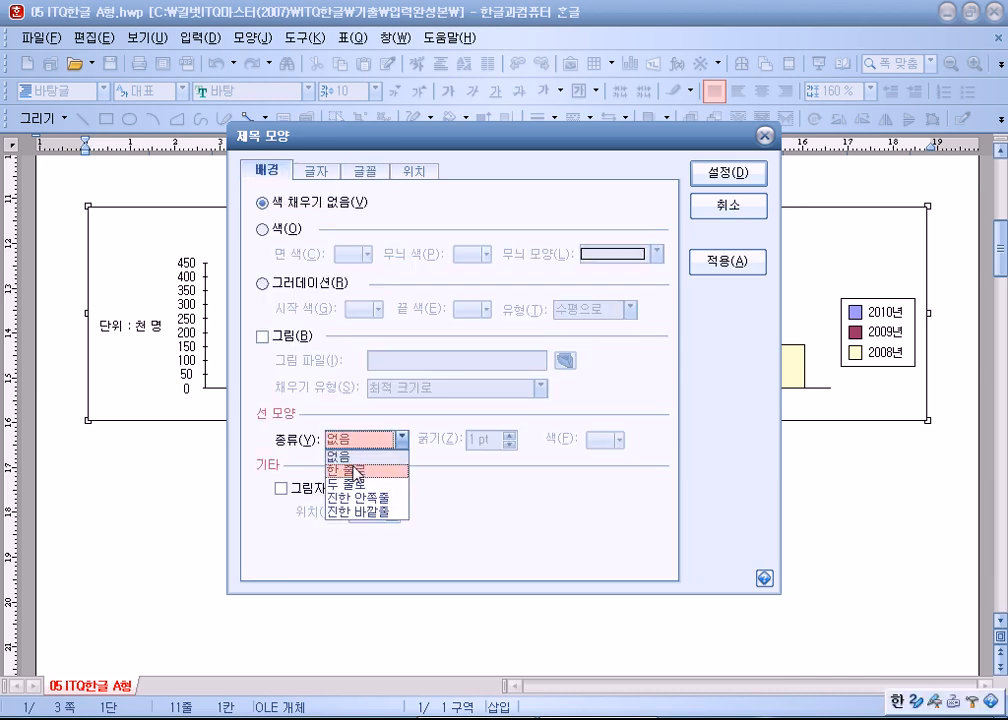
{"action": "left_click", "coordinate": [350, 469]}
{"action": "left_click", "coordinate": [281, 489]}
{"action": "left_click", "coordinate": [394, 517]}
{"action": "left_click", "coordinate": [394, 517]}
{"action": "left_click", "coordinate": [394, 517]}
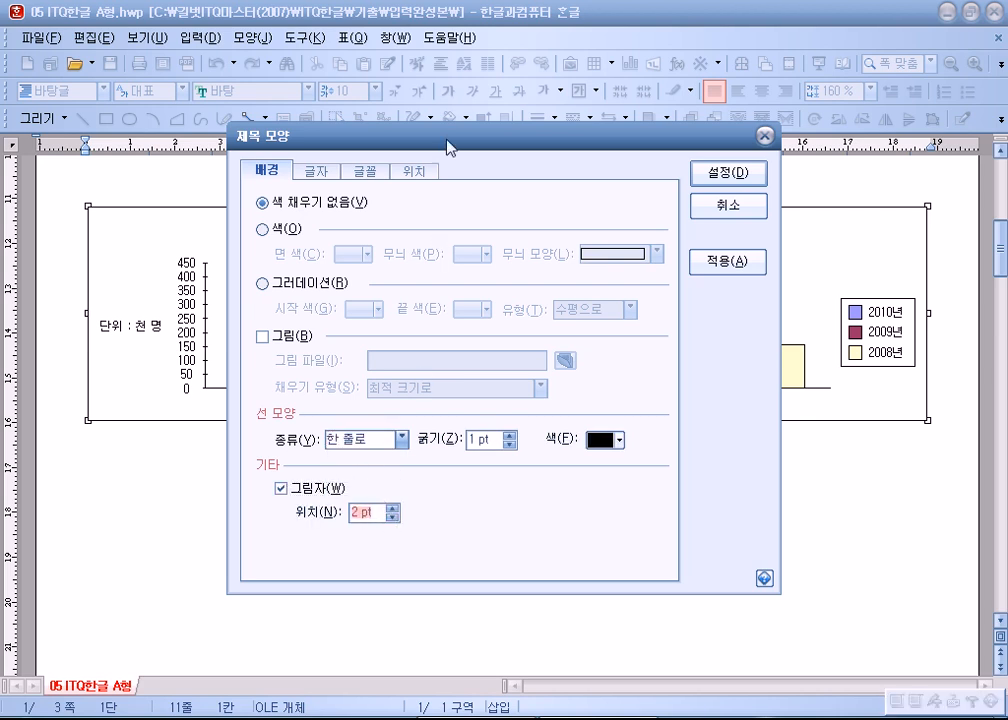
{"action": "left_click_drag", "start_coordinate": [446, 138], "coordinate": [533, 31]}
{"action": "left_click", "coordinate": [818, 60]}
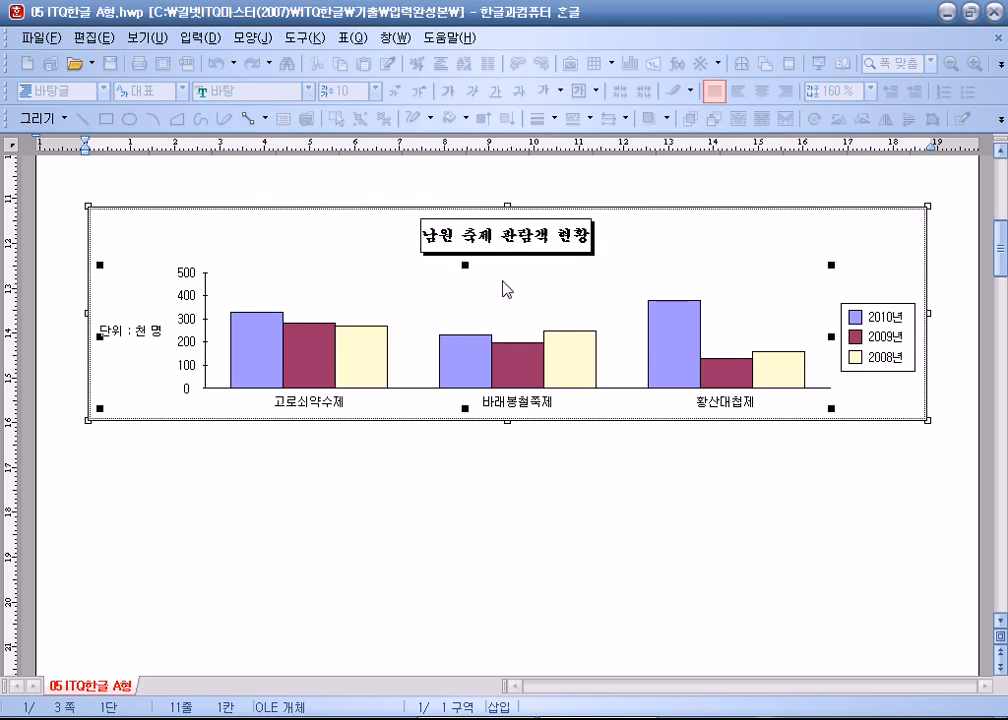
Step: Widen the chart title's box slightly beyond its text and move it back to the centre above the plot
{"action": "left_click", "coordinate": [567, 252]}
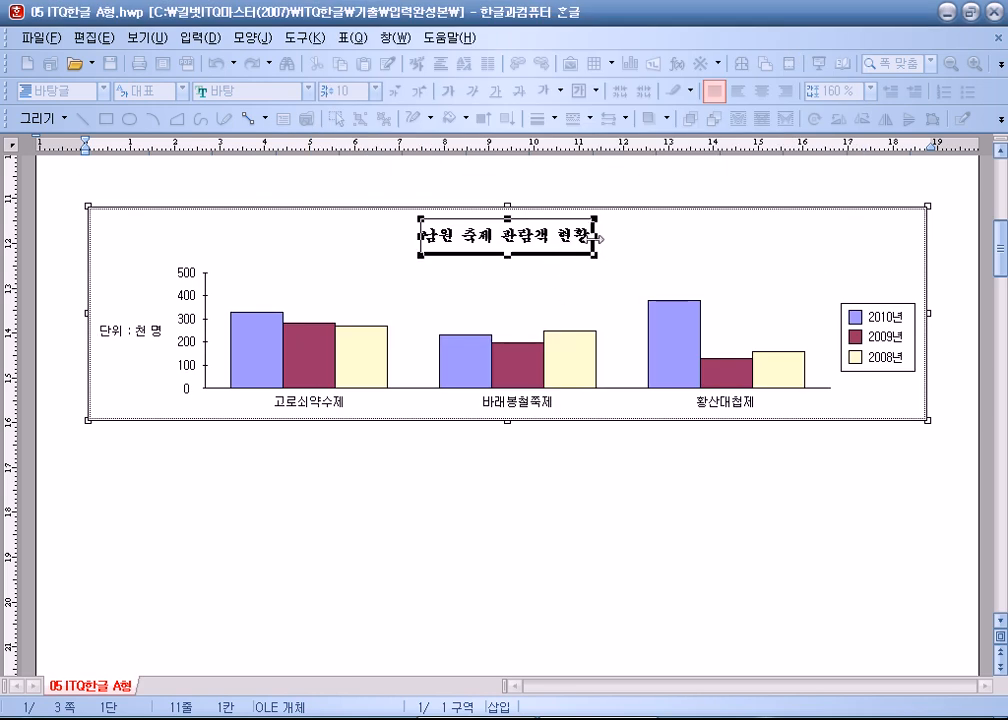
{"action": "left_click_drag", "start_coordinate": [601, 235], "coordinate": [632, 235]}
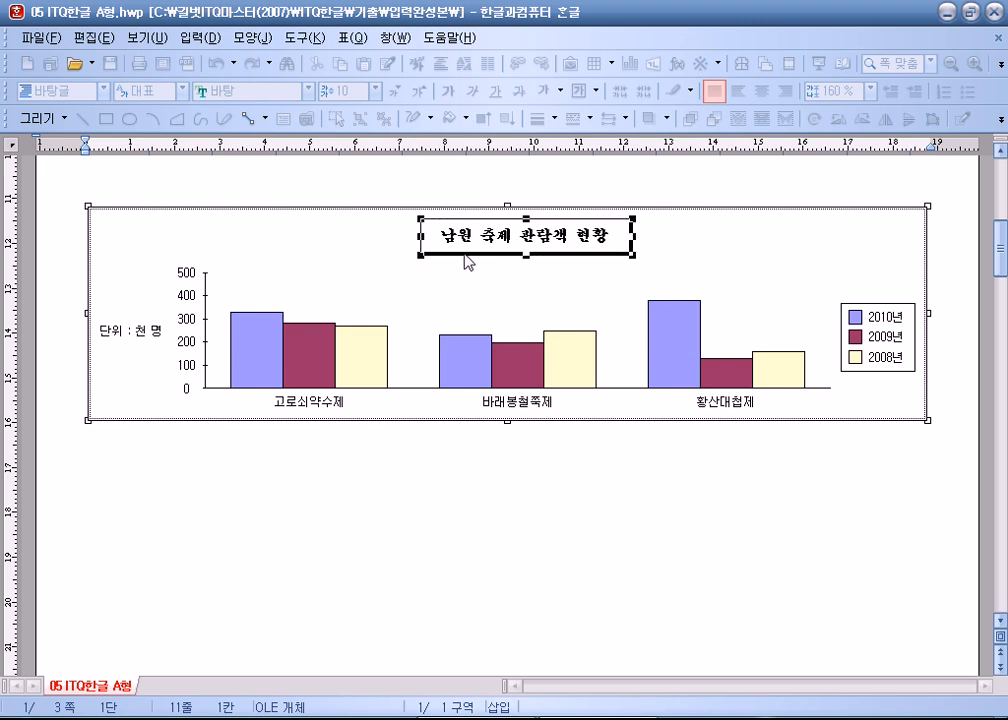
{"action": "left_click_drag", "start_coordinate": [461, 259], "coordinate": [446, 264]}
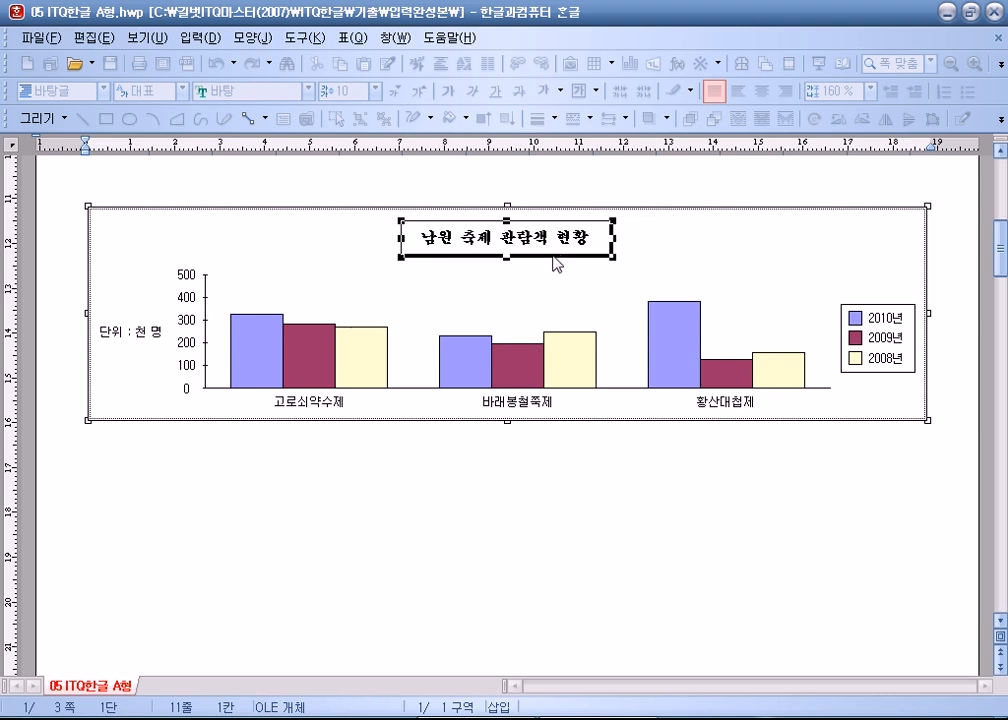
Step: Format the Y axis title 단위 : 천 명 in the 돋움 font at size 10
{"action": "left_click", "coordinate": [151, 333]}
{"action": "double_click", "coordinate": [151, 333]}
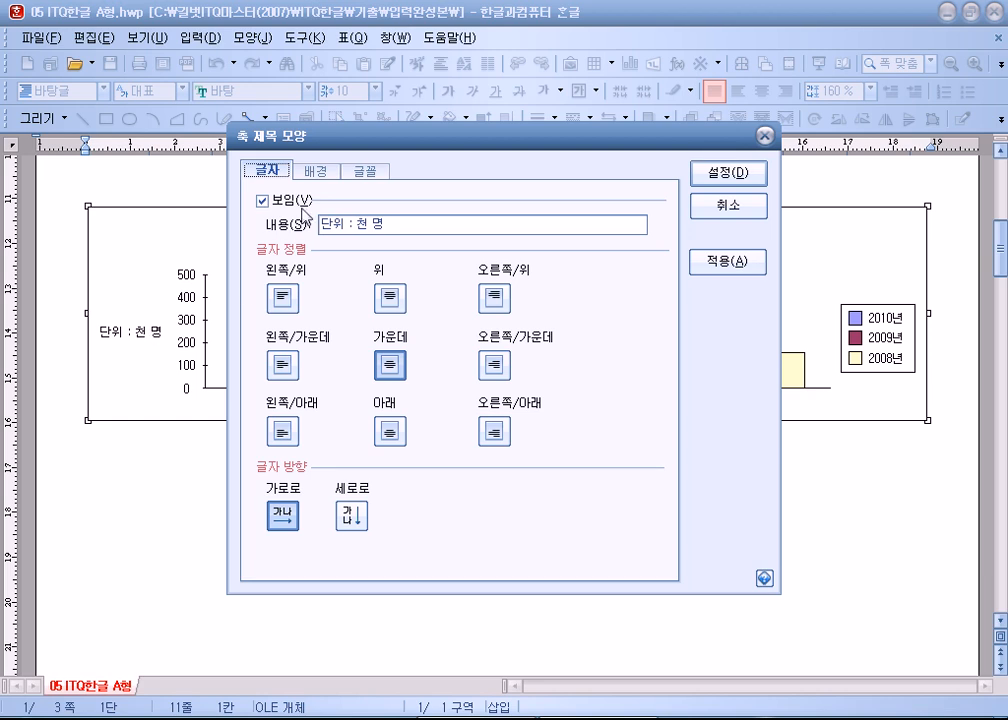
{"action": "left_click", "coordinate": [369, 171]}
{"action": "left_click", "coordinate": [357, 224]}
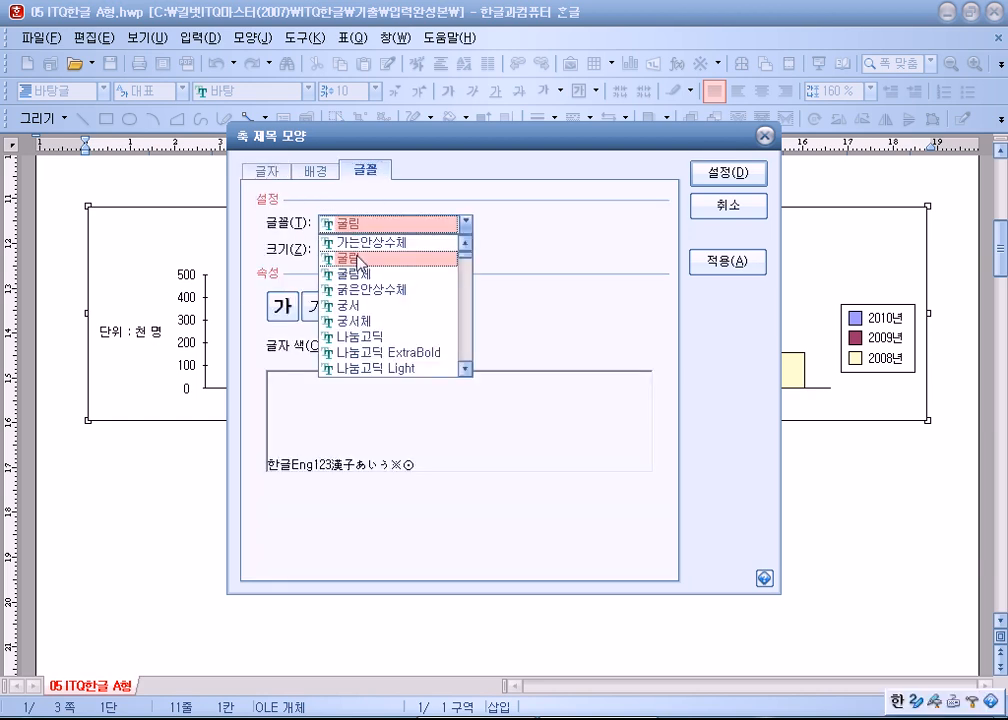
{"action": "scroll", "coordinate": [362, 338], "scroll_direction": "down", "scroll_amount": 3}
{"action": "left_click", "coordinate": [363, 340]}
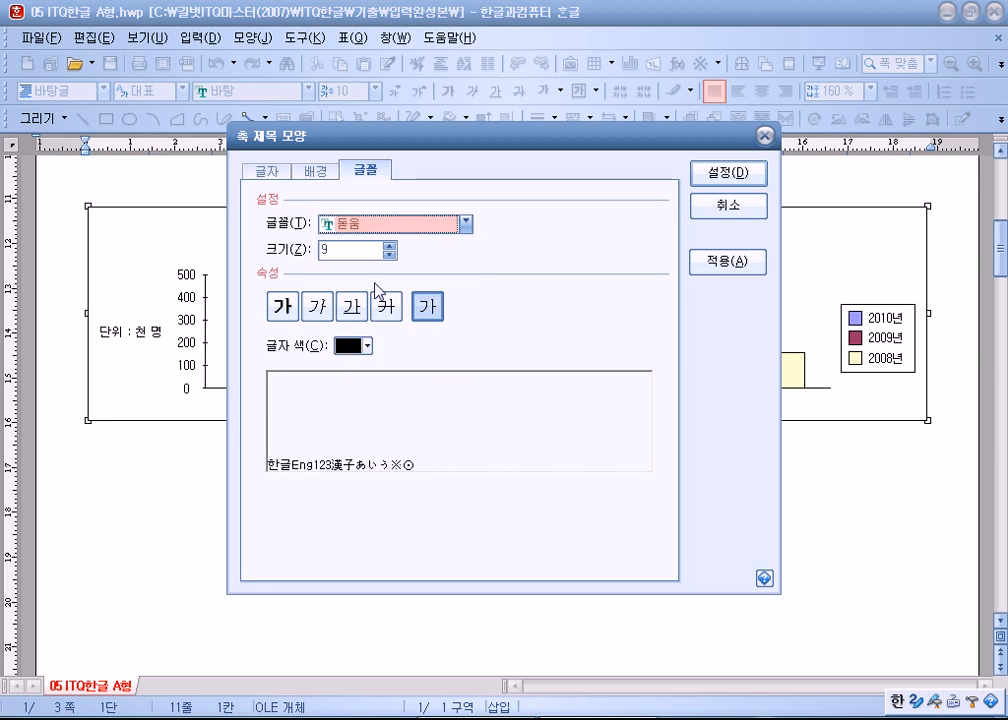
{"action": "left_click", "coordinate": [390, 244]}
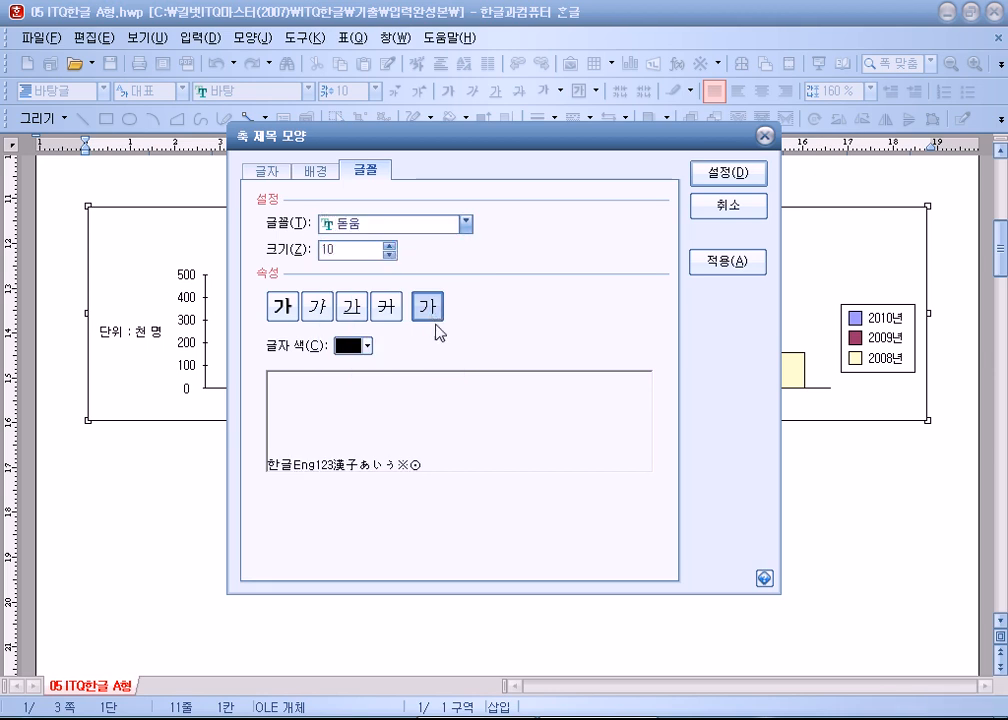
{"action": "left_click", "coordinate": [713, 180]}
Step: Format the Y axis value labels in the 돋움 font at size 10
{"action": "left_click", "coordinate": [195, 280]}
{"action": "double_click", "coordinate": [195, 280]}
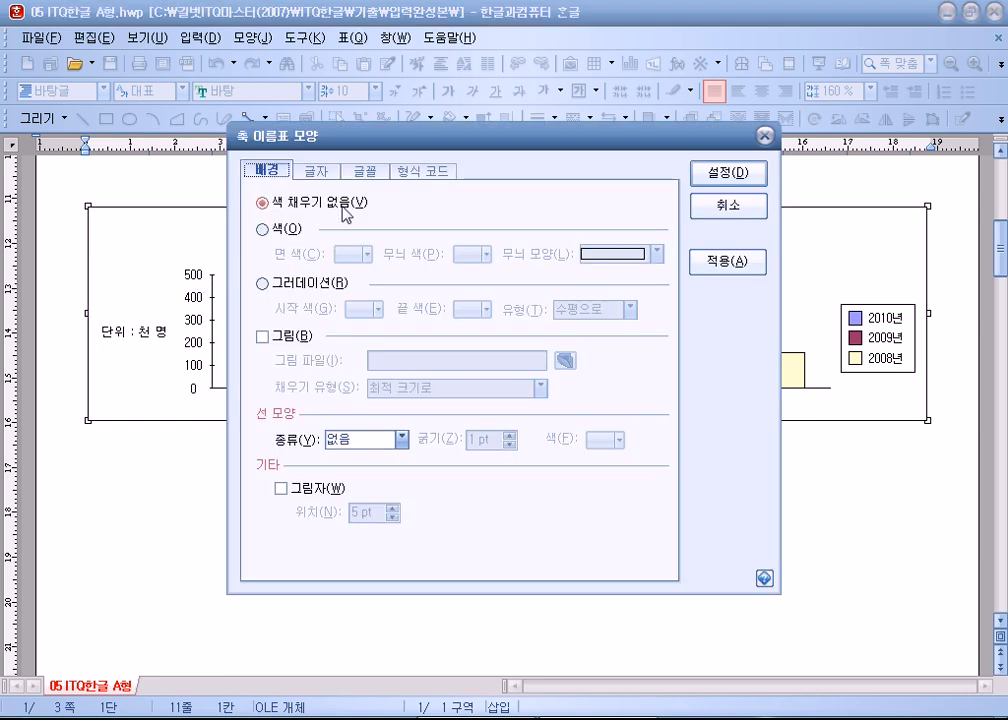
{"action": "left_click", "coordinate": [365, 170]}
{"action": "left_click", "coordinate": [372, 225]}
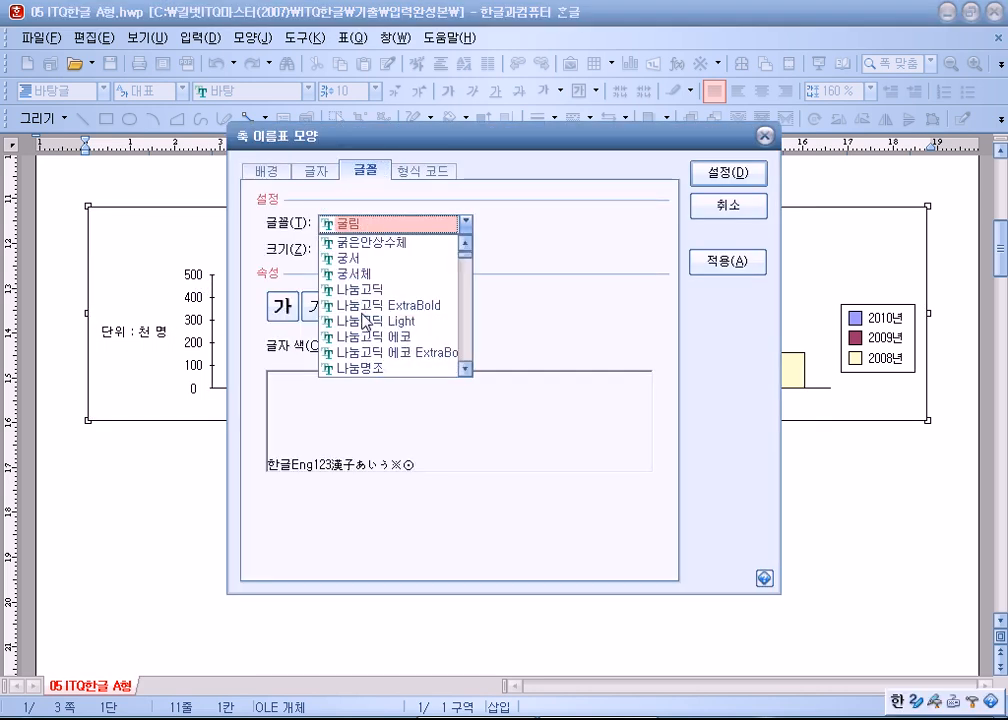
{"action": "scroll", "coordinate": [365, 320], "scroll_direction": "down", "scroll_amount": 3}
{"action": "left_click", "coordinate": [360, 336]}
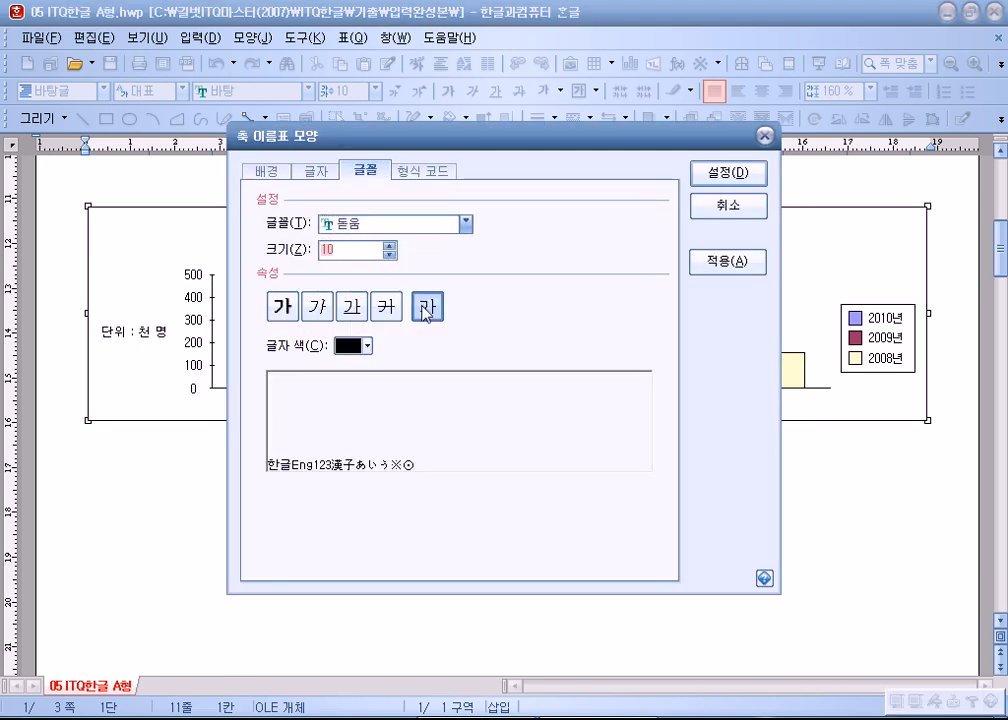
{"action": "left_click", "coordinate": [713, 209]}
Step: Format the X axis category labels in the 돋움 font at size 10
{"action": "left_click", "coordinate": [340, 402]}
{"action": "double_click", "coordinate": [340, 404]}
{"action": "left_click", "coordinate": [365, 170]}
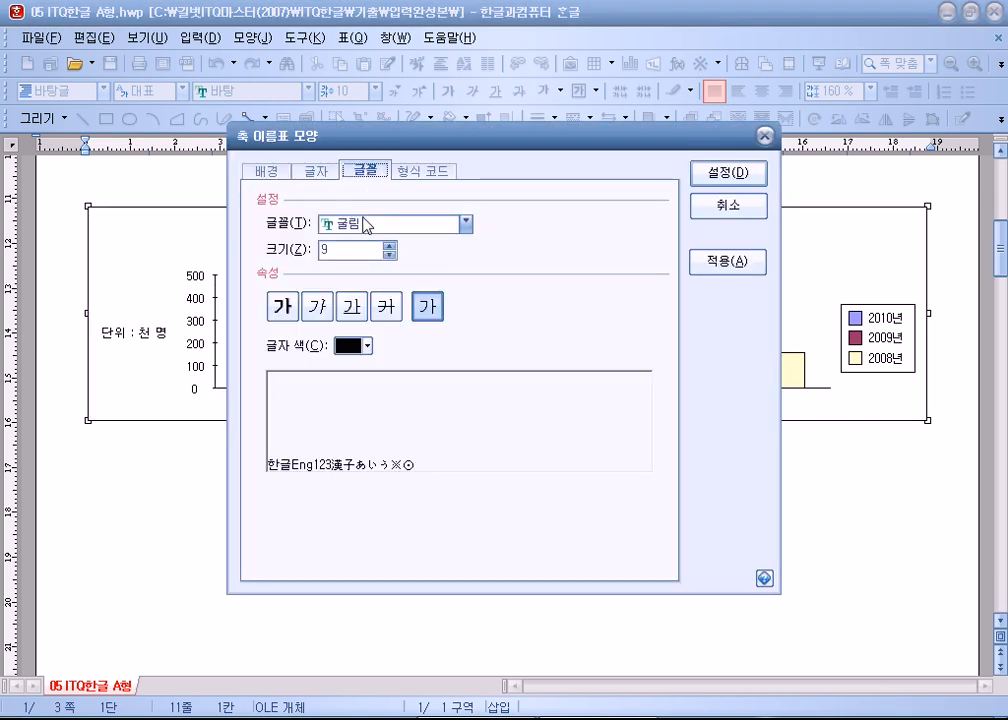
{"action": "left_click", "coordinate": [390, 224]}
{"action": "scroll", "coordinate": [360, 300], "scroll_direction": "down", "scroll_amount": 3}
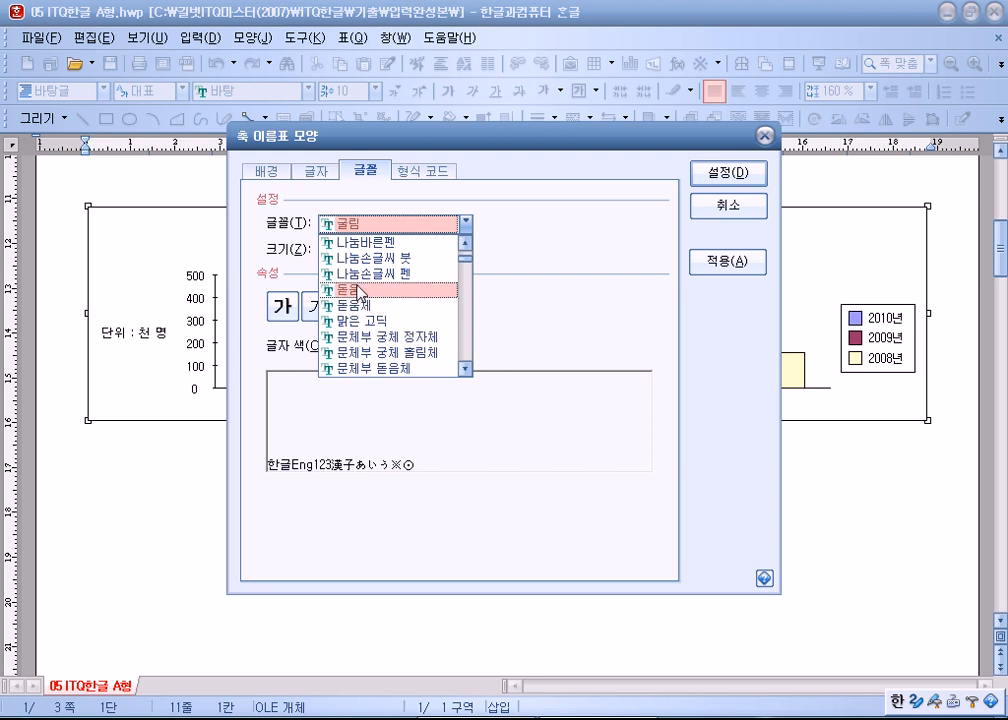
{"action": "left_click", "coordinate": [345, 288]}
{"action": "left_click", "coordinate": [390, 245]}
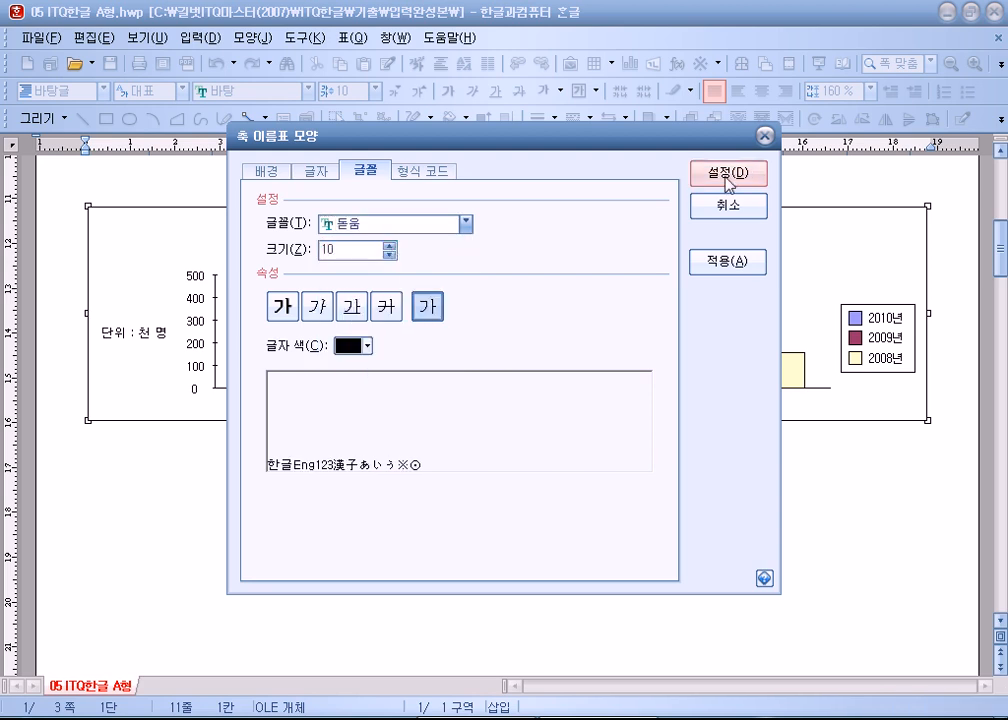
{"action": "left_click", "coordinate": [742, 174]}
Step: Set the chart legend's text to the 돋움 font at size 10
{"action": "double_click", "coordinate": [876, 340]}
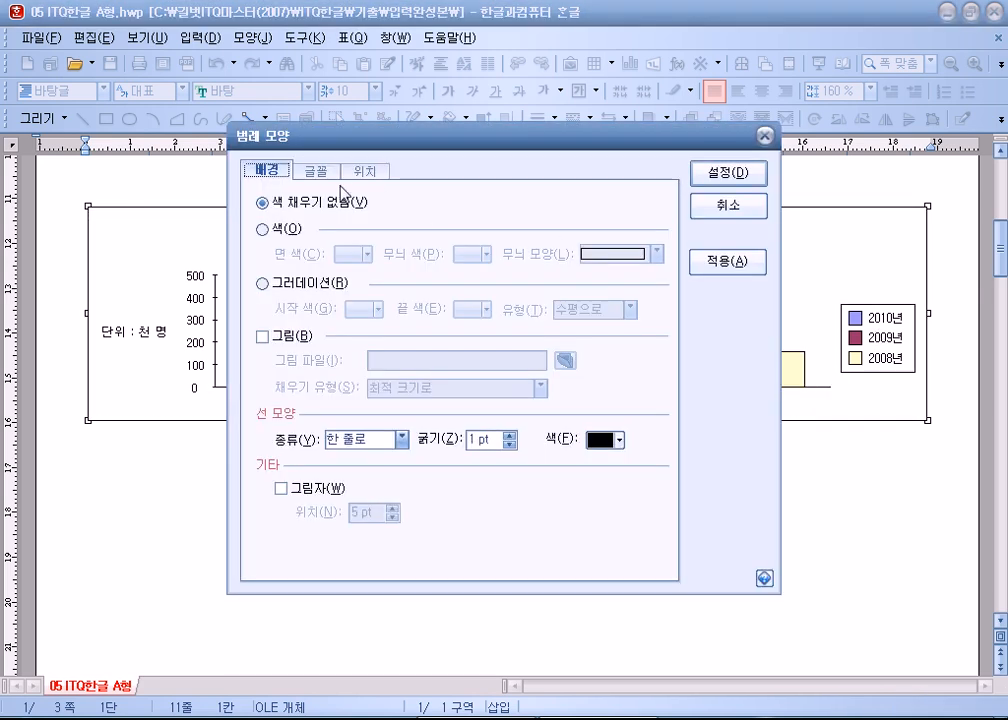
{"action": "left_click", "coordinate": [318, 172]}
{"action": "left_click", "coordinate": [362, 222]}
{"action": "scroll", "coordinate": [364, 340], "scroll_direction": "down", "scroll_amount": 3}
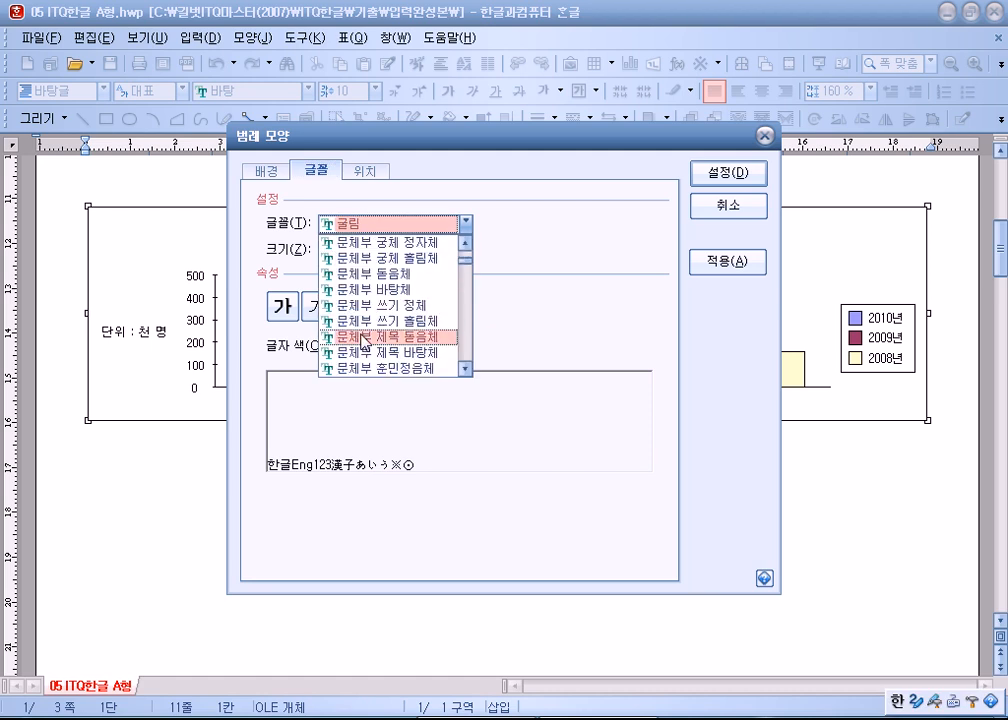
{"action": "scroll", "coordinate": [363, 330], "scroll_direction": "up", "scroll_amount": 2}
{"action": "left_click", "coordinate": [388, 256]}
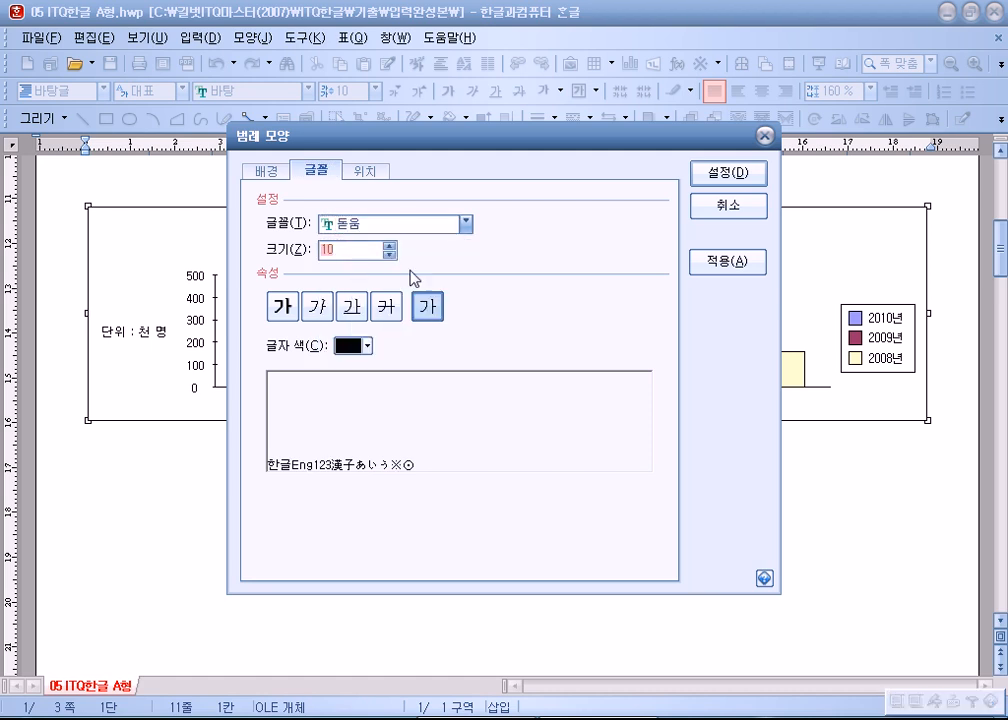
Step: Remove the legend's border by setting its line type to 없음, and apply the legend formatting
{"action": "left_click", "coordinate": [272, 172]}
{"action": "left_click", "coordinate": [360, 445]}
{"action": "left_click", "coordinate": [355, 457]}
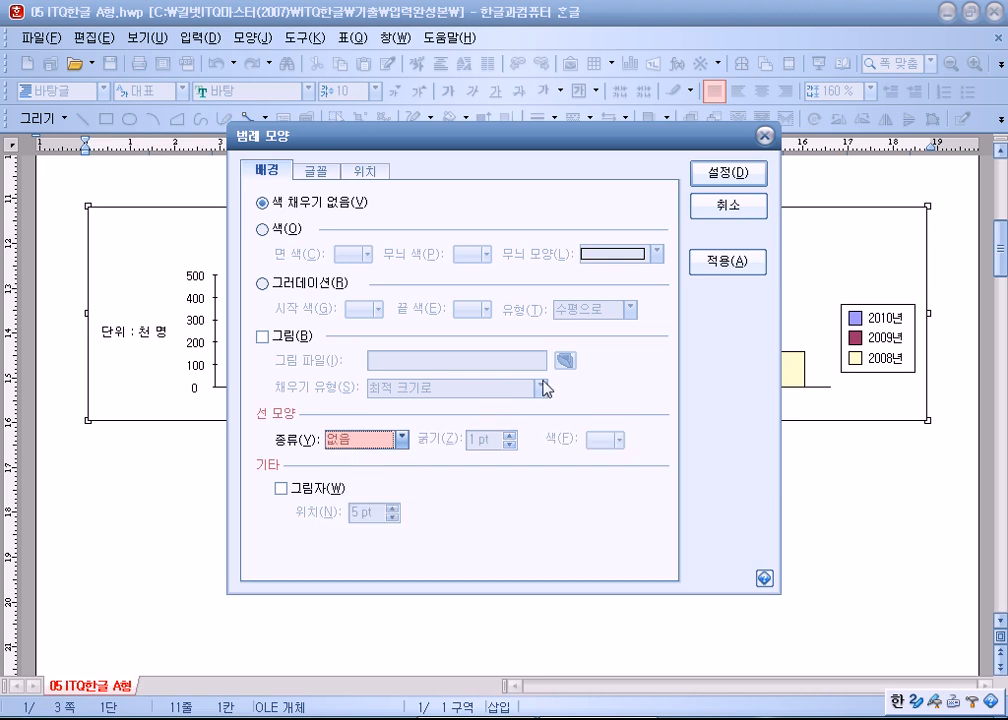
{"action": "left_click", "coordinate": [726, 174]}
{"action": "left_click", "coordinate": [837, 272]}
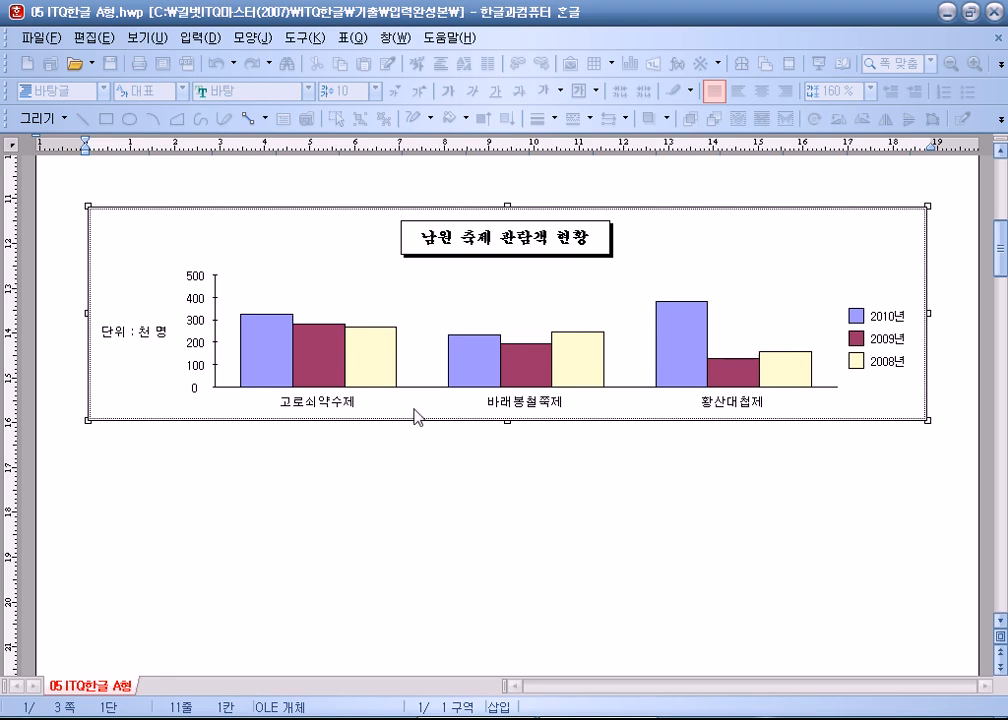
{"action": "right_click", "coordinate": [417, 345]}
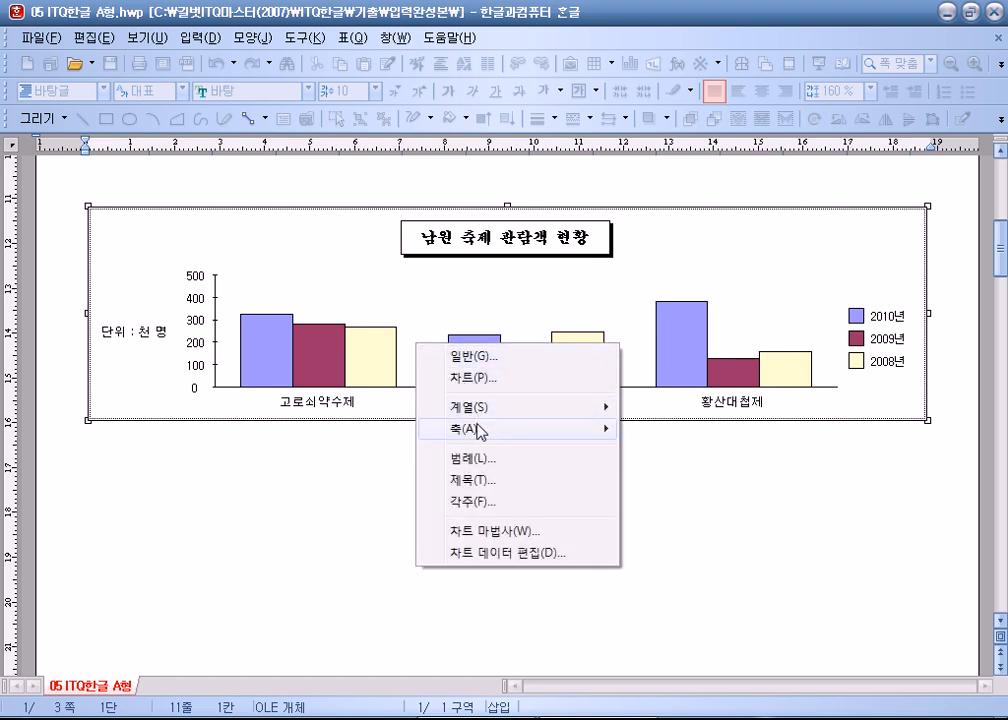
{"action": "mouse_move", "coordinate": [479, 428]}
{"action": "left_click", "coordinate": [390, 389]}
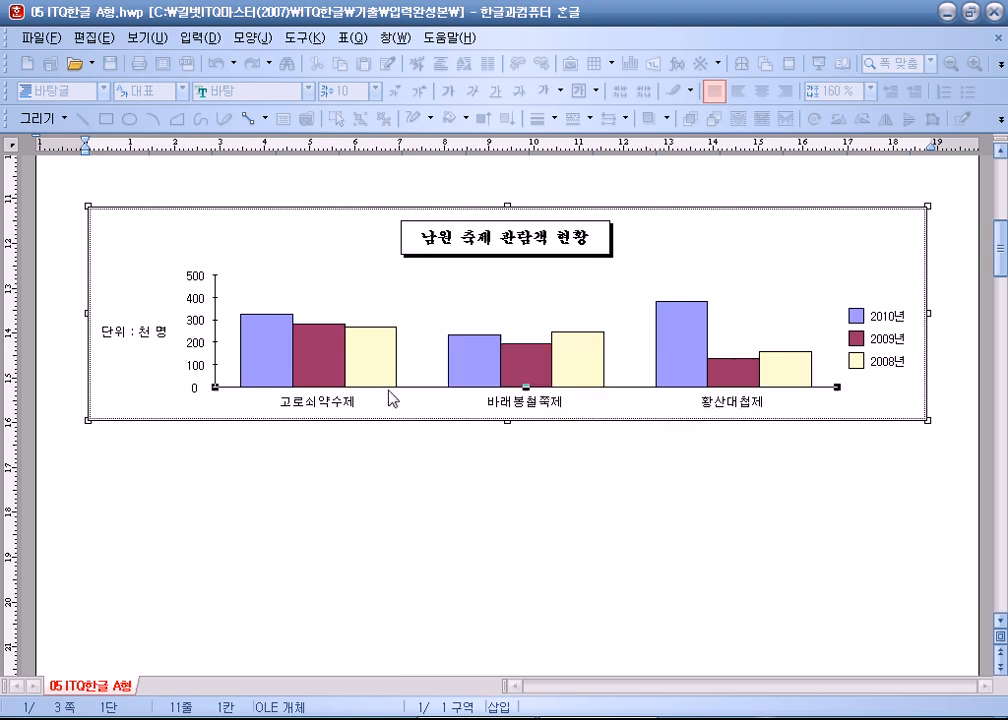
{"action": "double_click", "coordinate": [417, 397]}
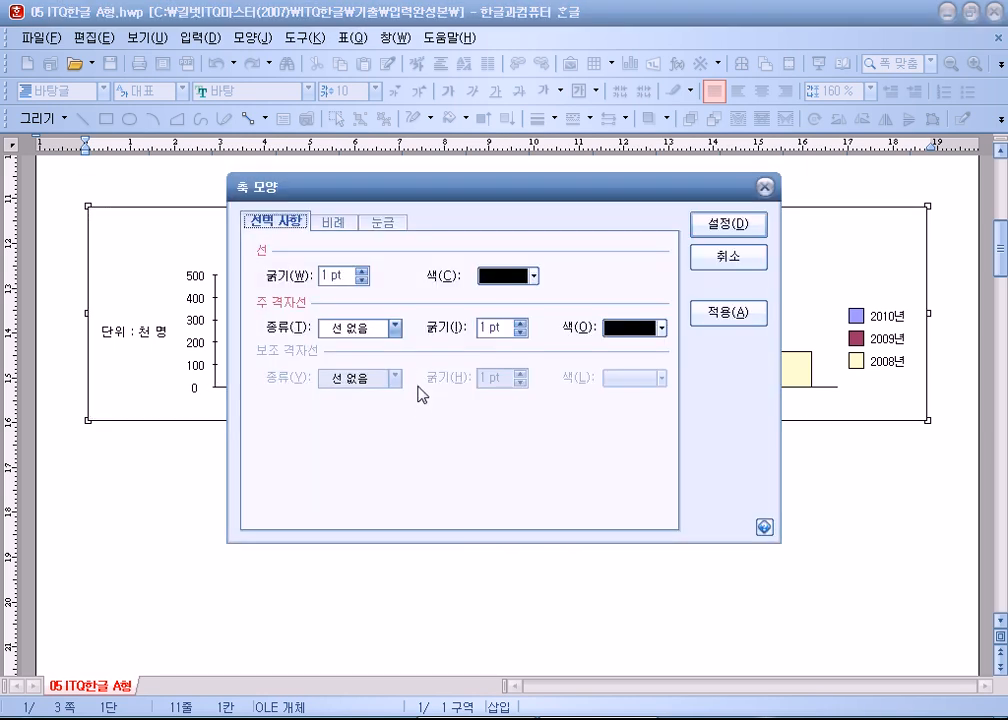
{"action": "left_click", "coordinate": [376, 228]}
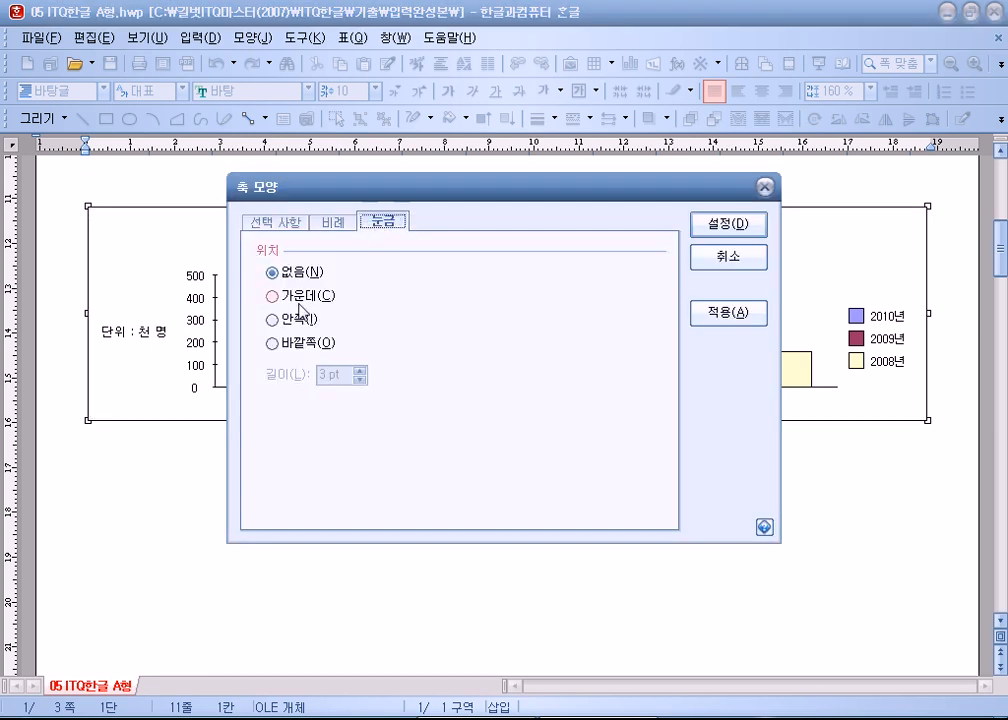
{"action": "key", "text": "Escape"}
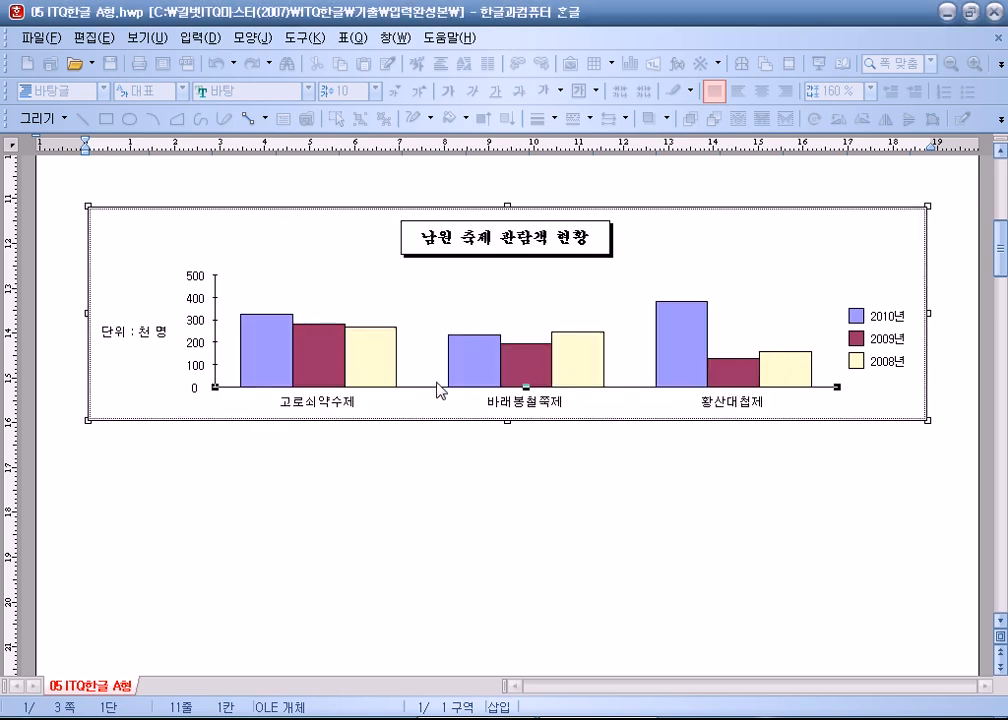
Step: Set the X axis tick marks to the outside position (바깥쪽) and apply the axis formatting
{"action": "scroll", "coordinate": [450, 340], "scroll_direction": "down", "scroll_amount": 3}
{"action": "left_click", "coordinate": [412, 268]}
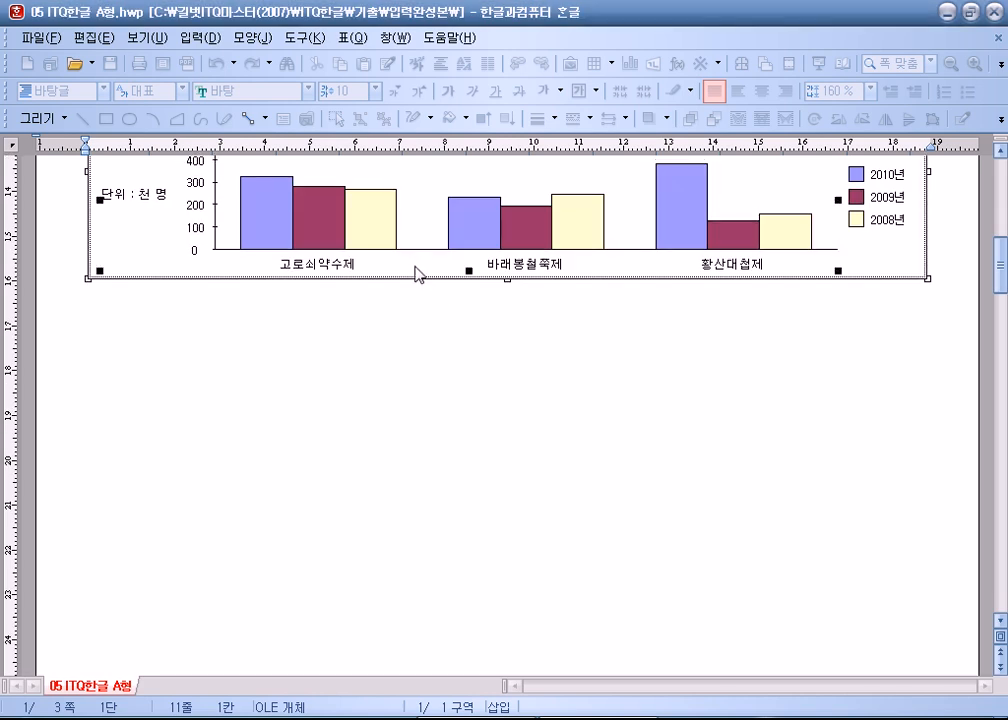
{"action": "left_click", "coordinate": [422, 251]}
{"action": "double_click", "coordinate": [422, 251]}
{"action": "left_click", "coordinate": [381, 222]}
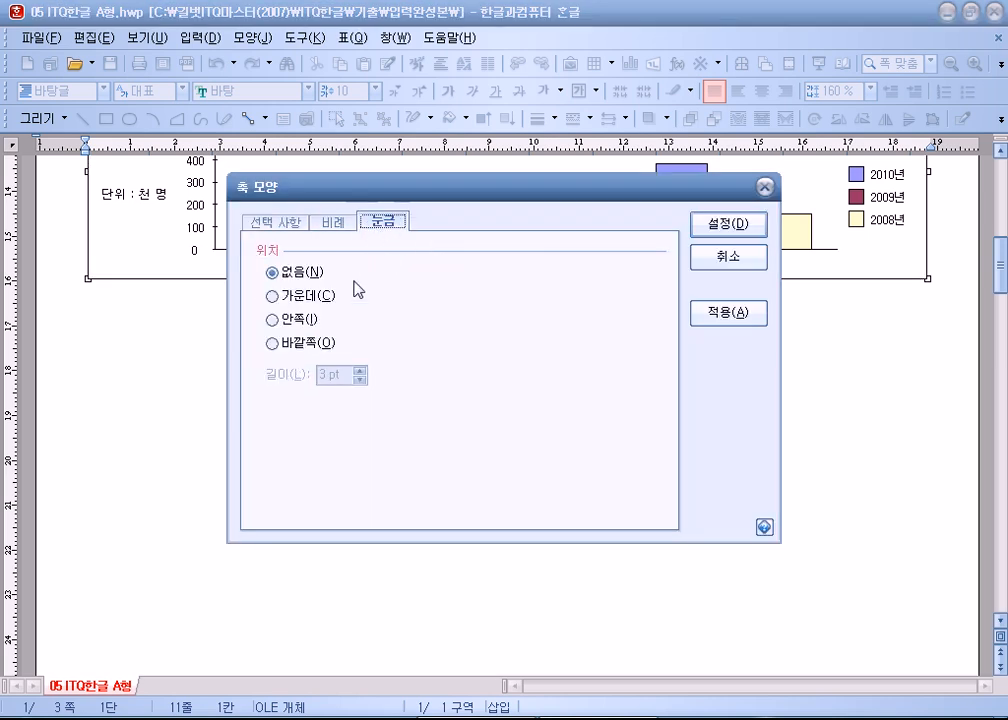
{"action": "left_click", "coordinate": [292, 345]}
{"action": "left_click", "coordinate": [713, 224]}
{"action": "scroll", "coordinate": [405, 362], "scroll_direction": "up", "scroll_amount": 3}
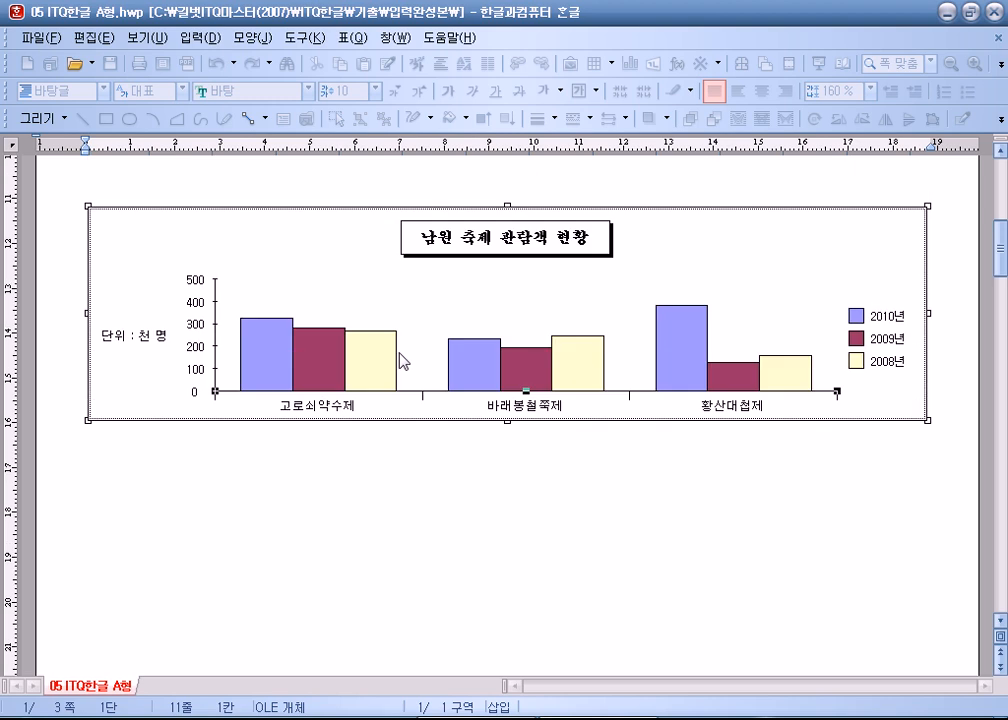
Step: Examine the X axis tick mark settings, reached through the chart's axis selection and directly from the axis, without changing them
{"action": "right_click", "coordinate": [417, 298]}
{"action": "mouse_move", "coordinate": [461, 378]}
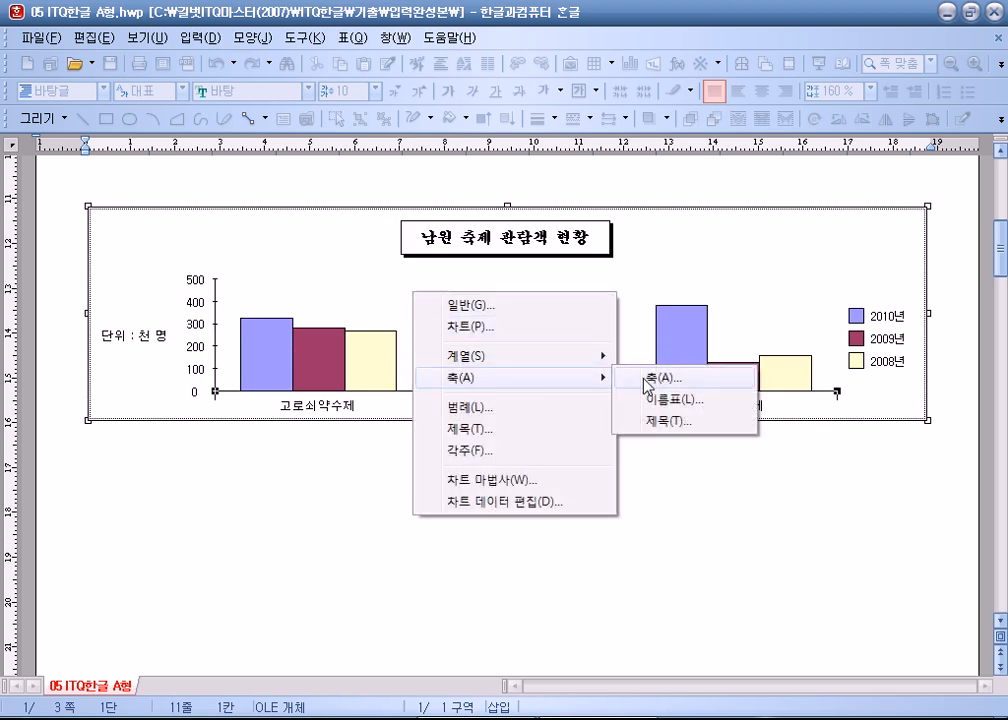
{"action": "left_click", "coordinate": [652, 378]}
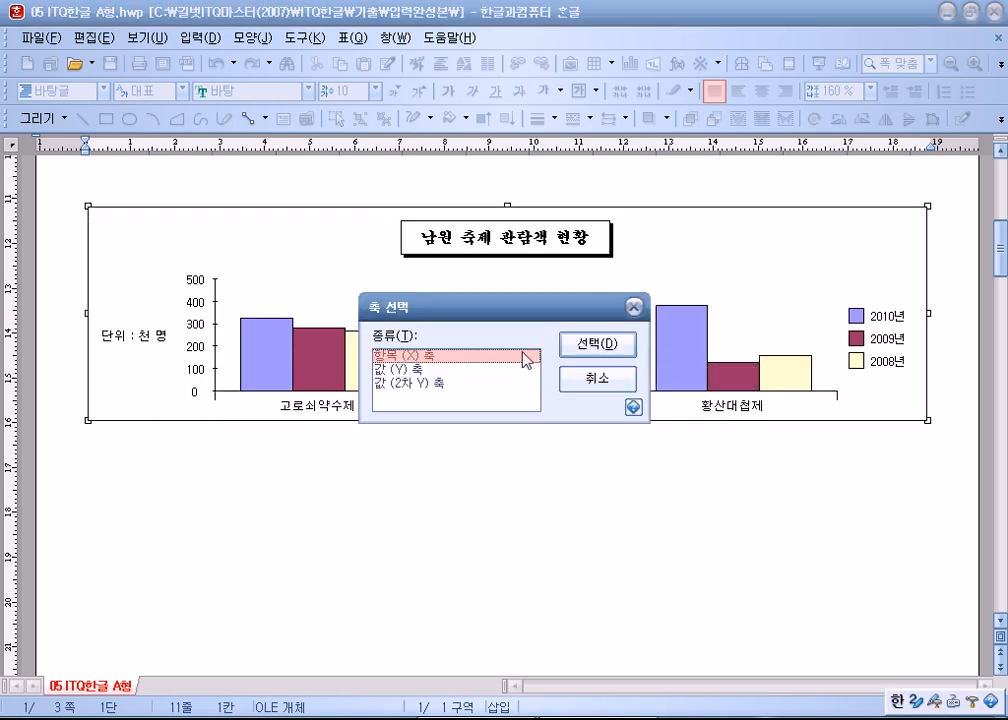
{"action": "left_click", "coordinate": [573, 347]}
{"action": "left_click", "coordinate": [381, 222]}
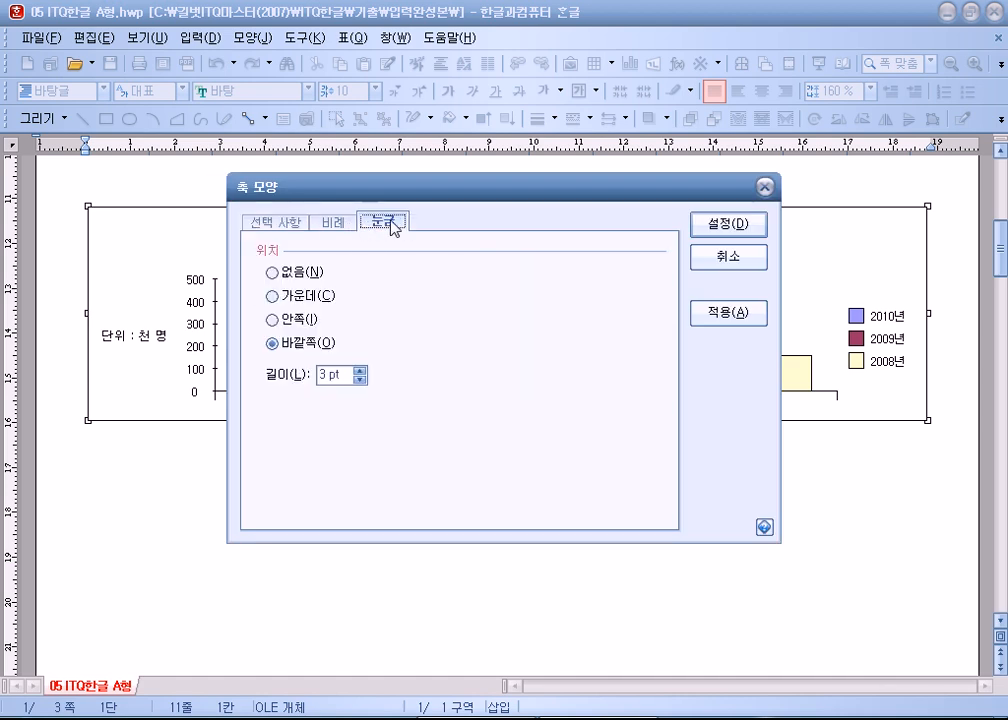
{"action": "left_click", "coordinate": [756, 262]}
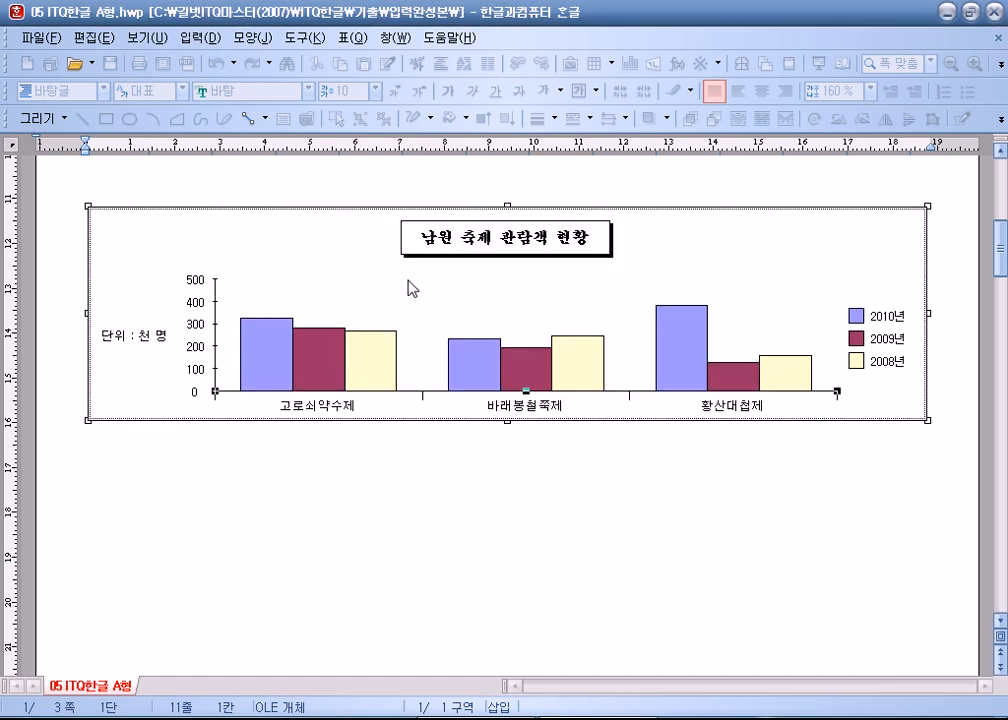
{"action": "left_click", "coordinate": [436, 400]}
{"action": "double_click", "coordinate": [436, 400]}
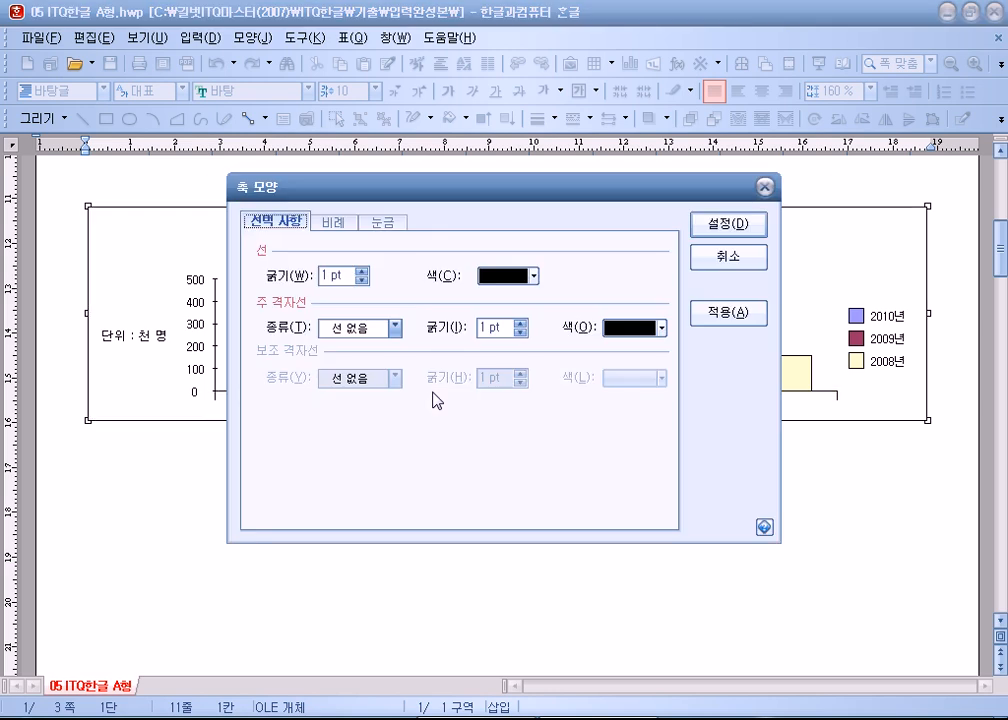
{"action": "left_click", "coordinate": [386, 222]}
{"action": "left_click", "coordinate": [697, 258]}
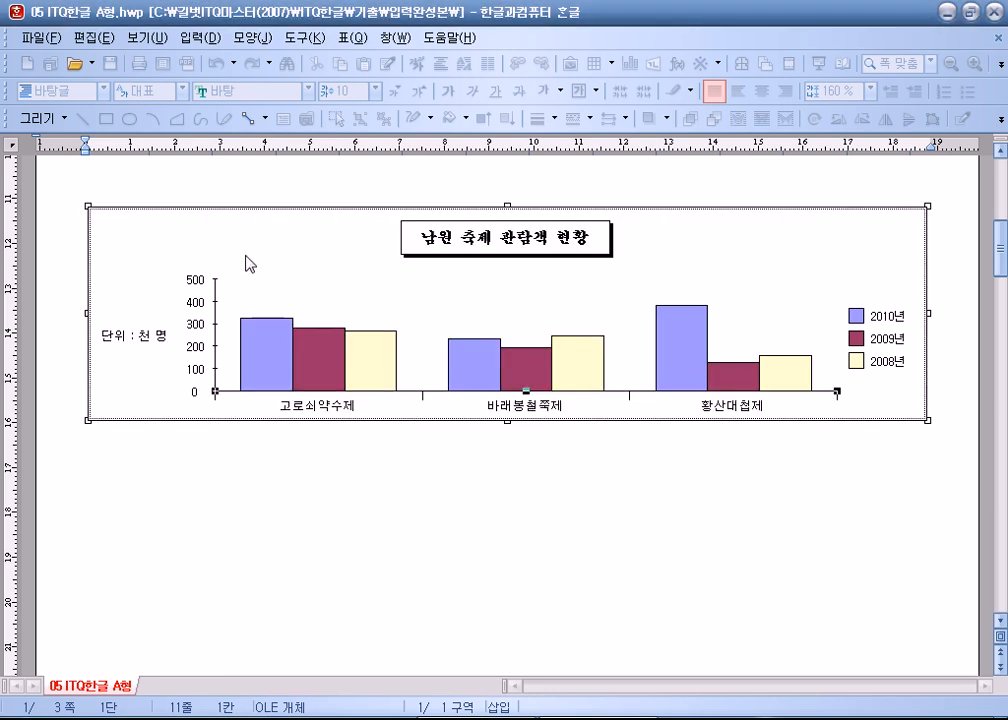
{"action": "left_click", "coordinate": [216, 324]}
{"action": "scroll", "coordinate": [218, 330], "scroll_direction": "down", "scroll_amount": 1}
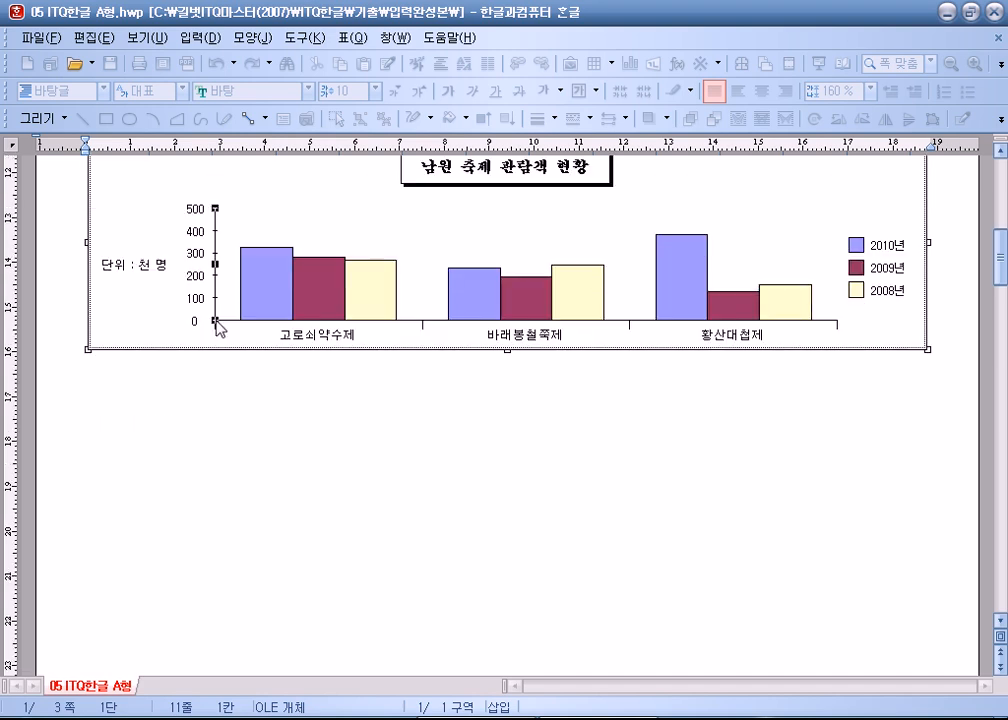
{"action": "right_click", "coordinate": [199, 263]}
{"action": "mouse_move", "coordinate": [190, 340]}
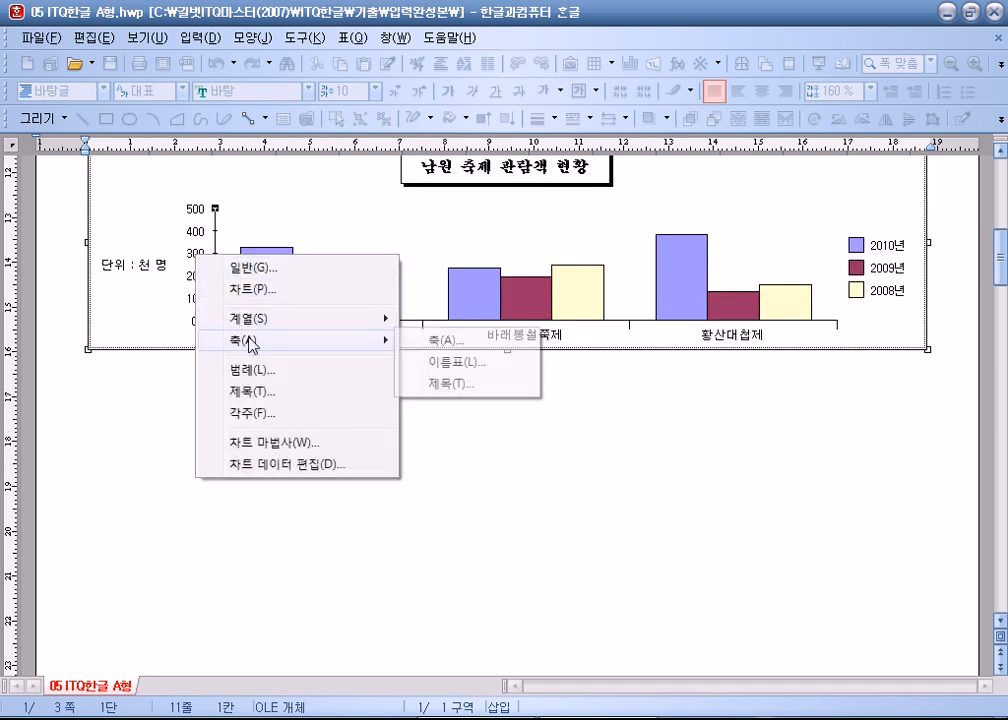
{"action": "left_click", "coordinate": [432, 341]}
{"action": "left_click", "coordinate": [470, 369]}
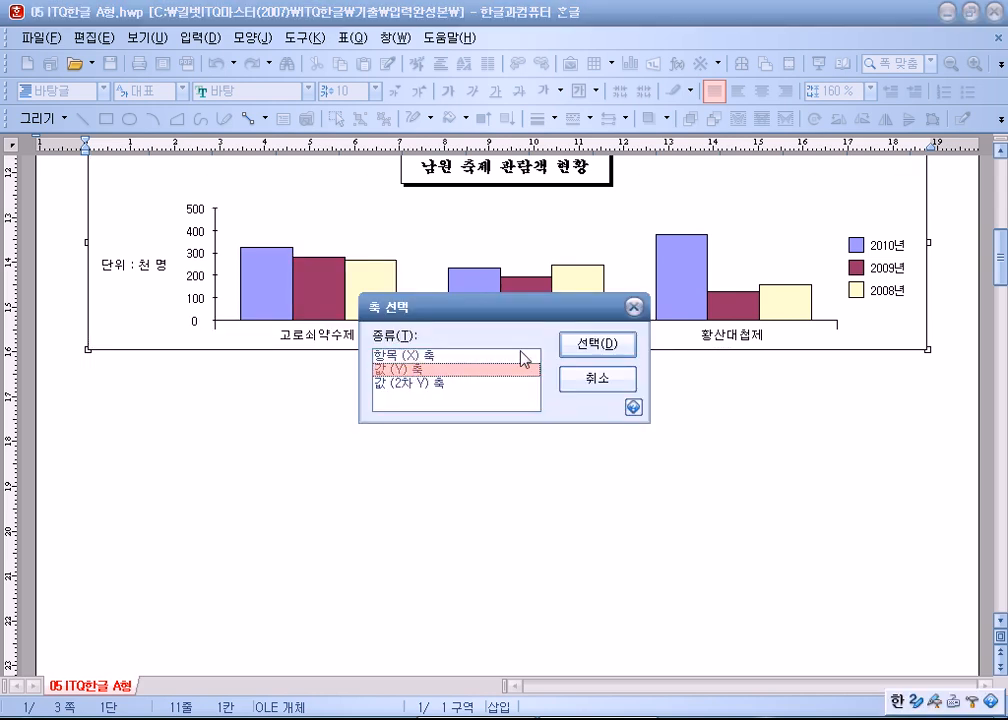
{"action": "left_click", "coordinate": [604, 346]}
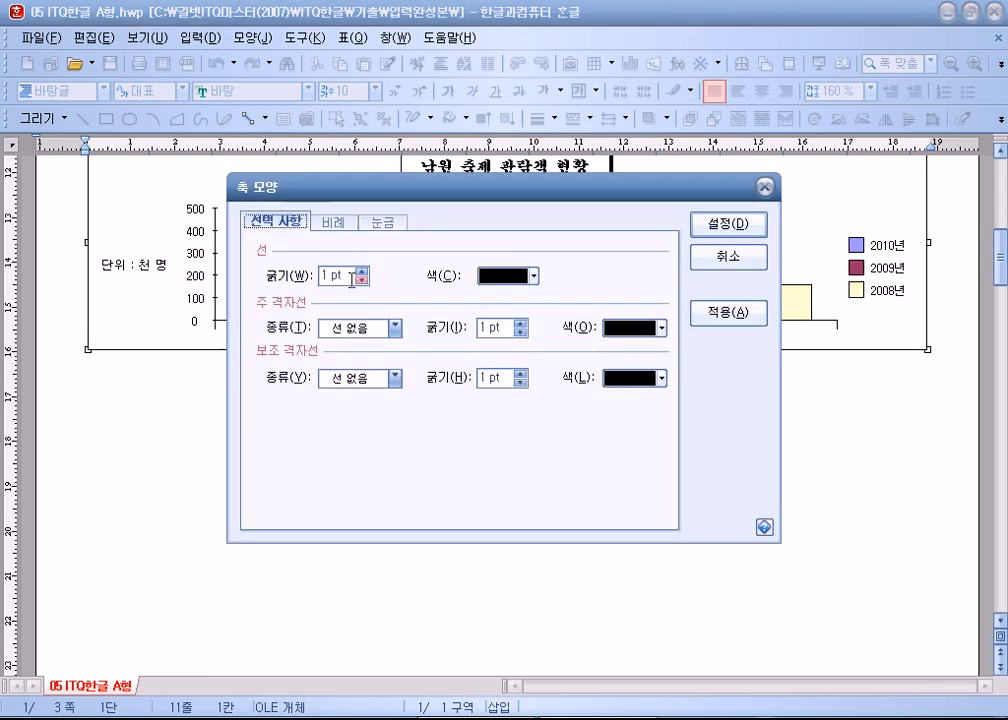
{"action": "left_click", "coordinate": [330, 222]}
{"action": "left_click", "coordinate": [335, 279]}
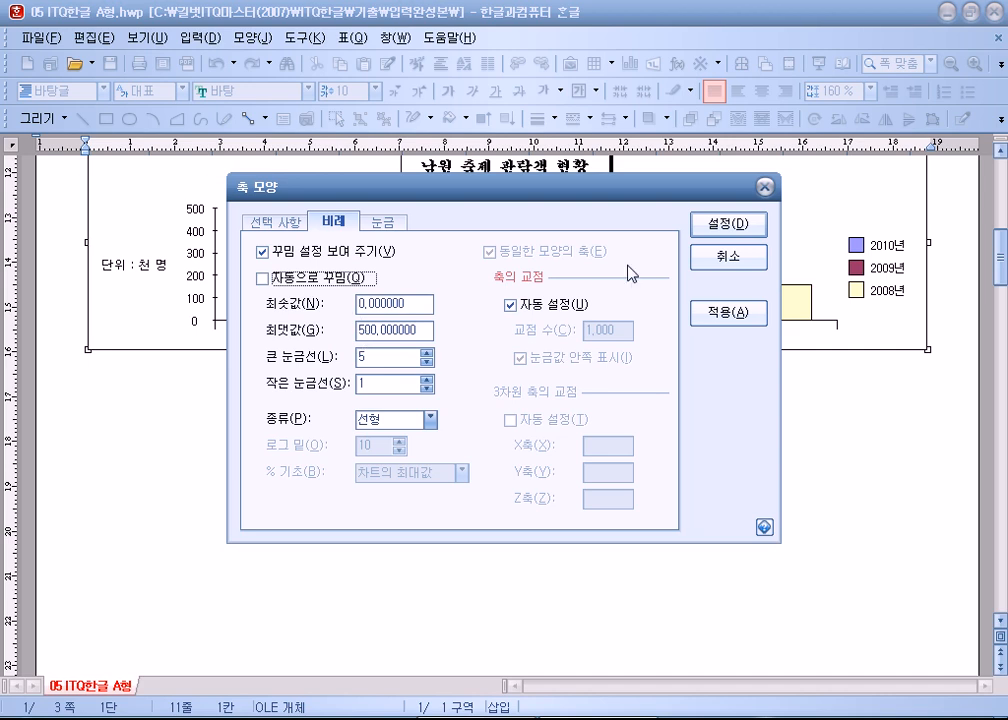
{"action": "left_click", "coordinate": [728, 256]}
{"action": "left_click", "coordinate": [222, 262]}
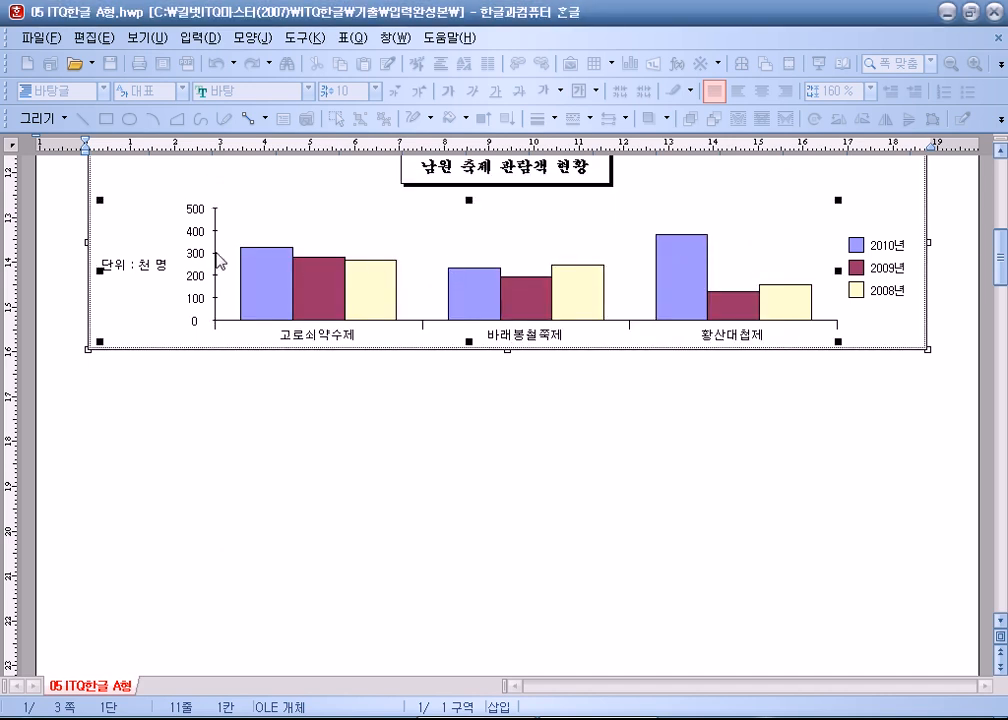
Step: Turn off the Y axis's automatic scale, set its maximum to 400 with 4 major divisions, and apply the axis formatting
{"action": "left_click", "coordinate": [216, 255]}
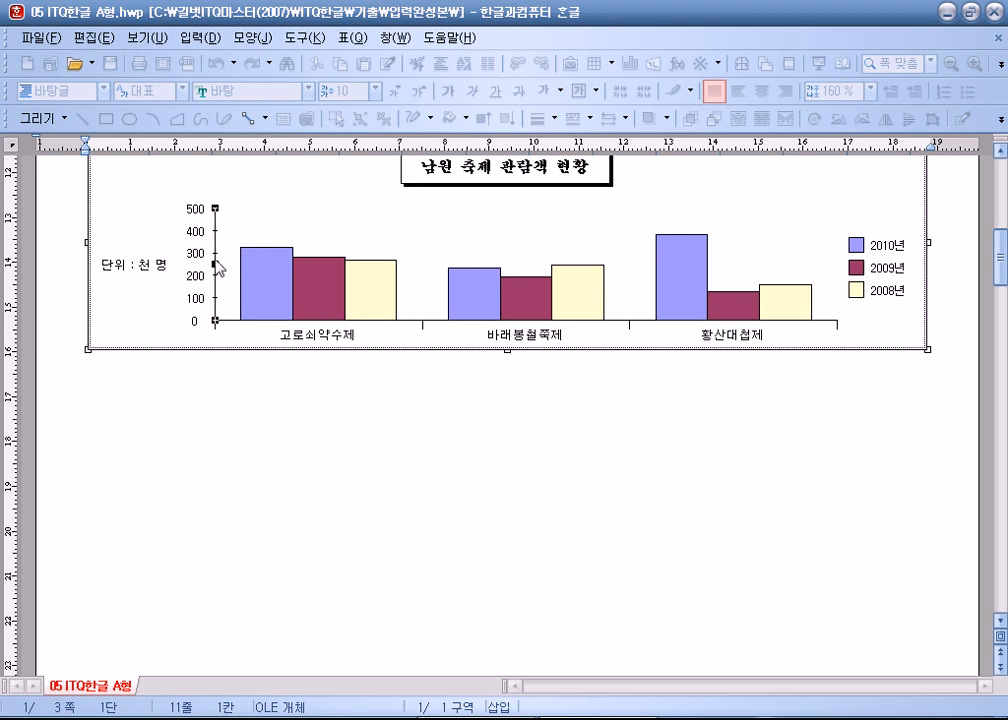
{"action": "double_click", "coordinate": [218, 265]}
{"action": "left_click", "coordinate": [330, 222]}
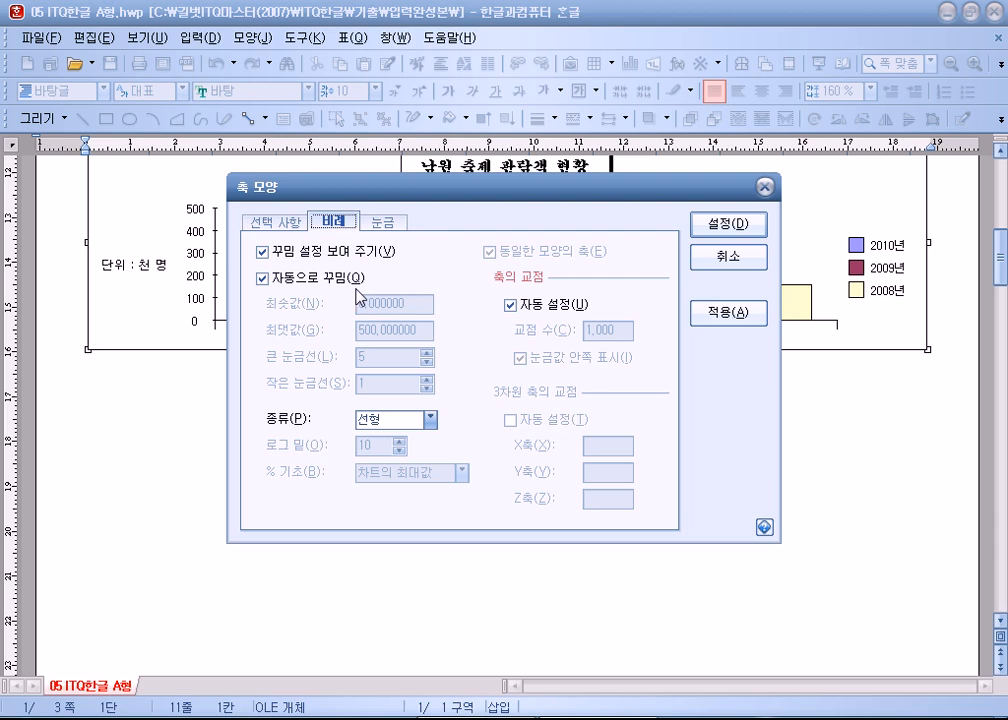
{"action": "left_click", "coordinate": [358, 284]}
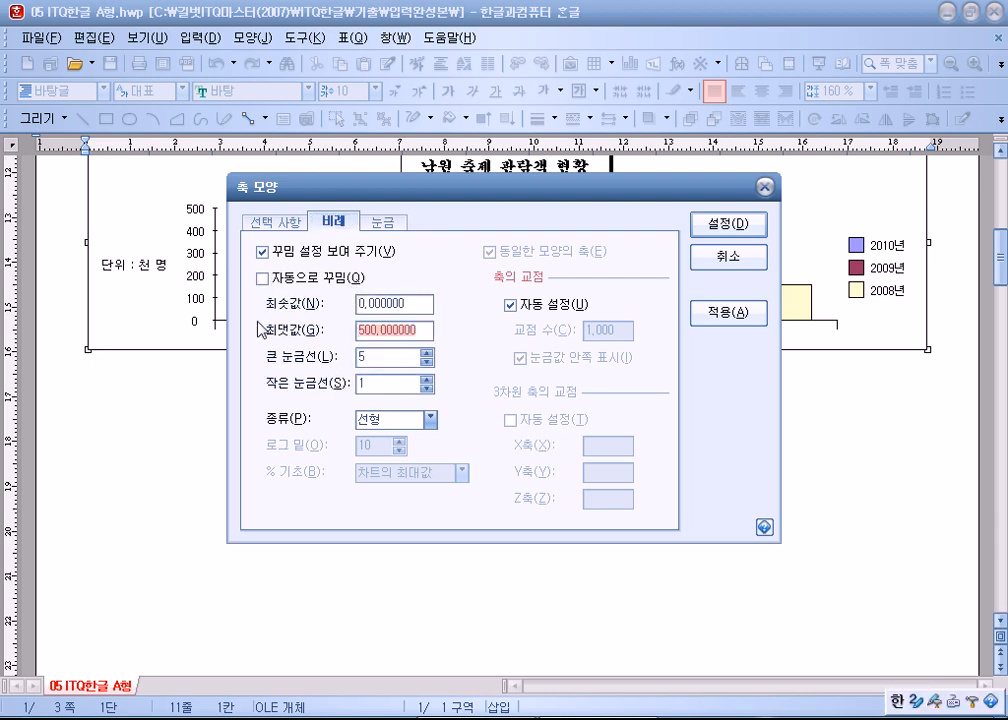
{"action": "type", "text": "400"}
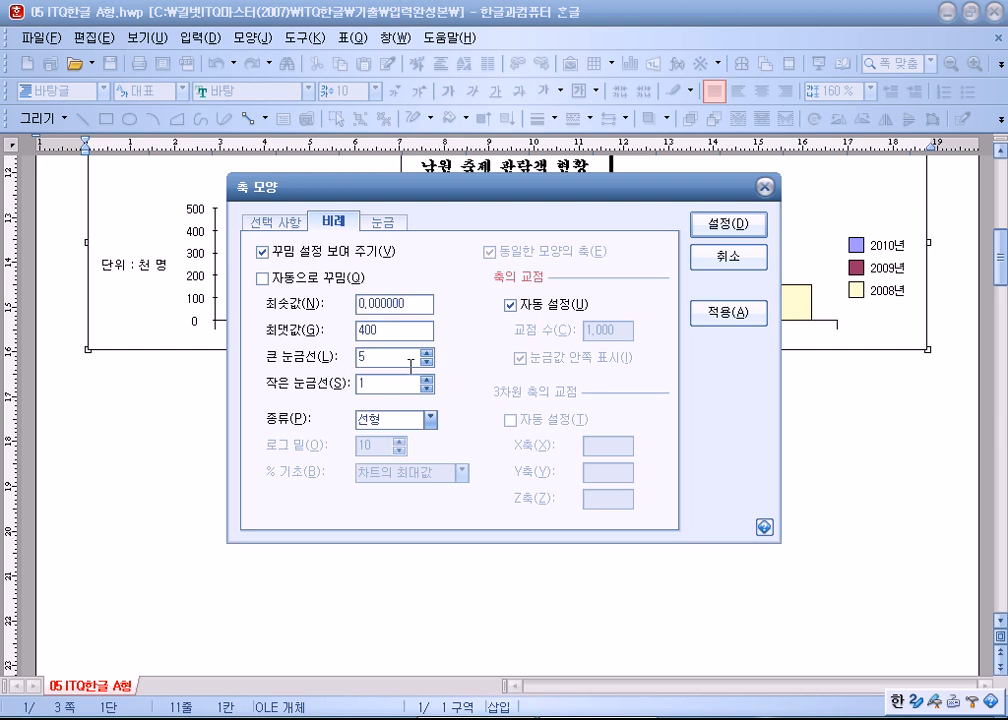
{"action": "left_click", "coordinate": [427, 352]}
{"action": "left_click", "coordinate": [386, 224]}
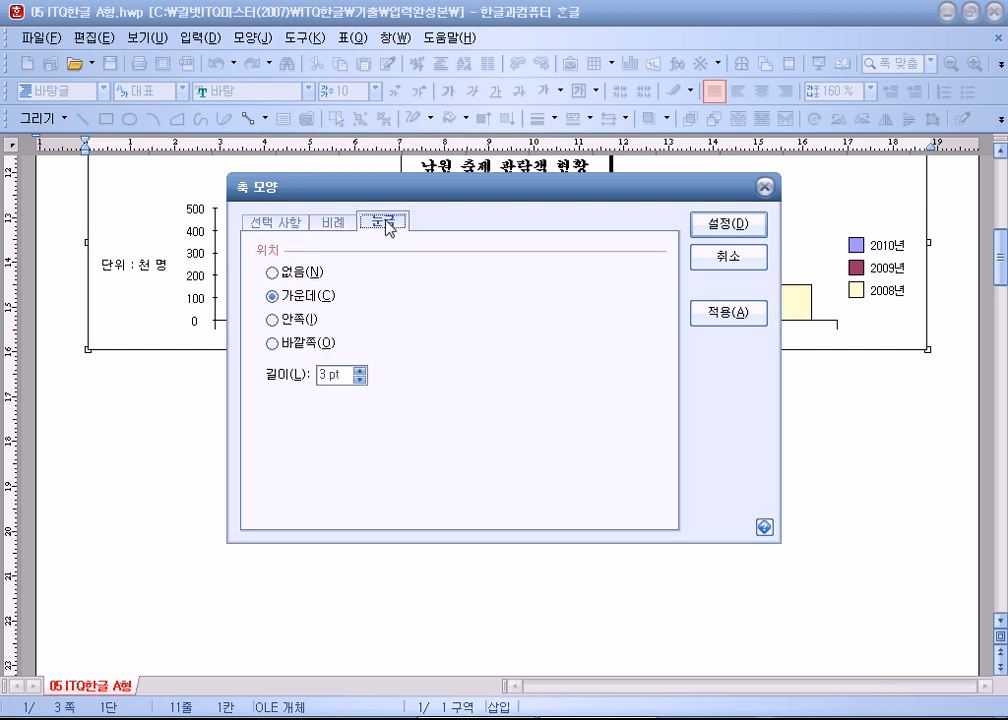
{"action": "left_click", "coordinate": [728, 224]}
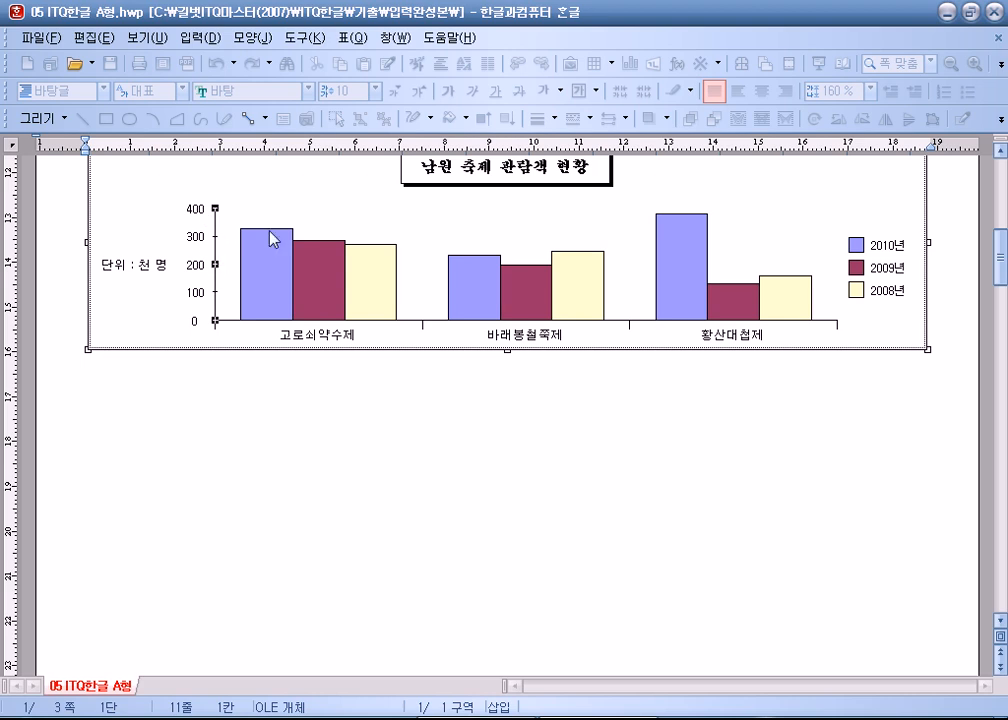
Step: Review the Y axis scale settings without changing them
{"action": "left_click", "coordinate": [335, 194]}
{"action": "double_click", "coordinate": [217, 273]}
{"action": "left_click", "coordinate": [333, 222]}
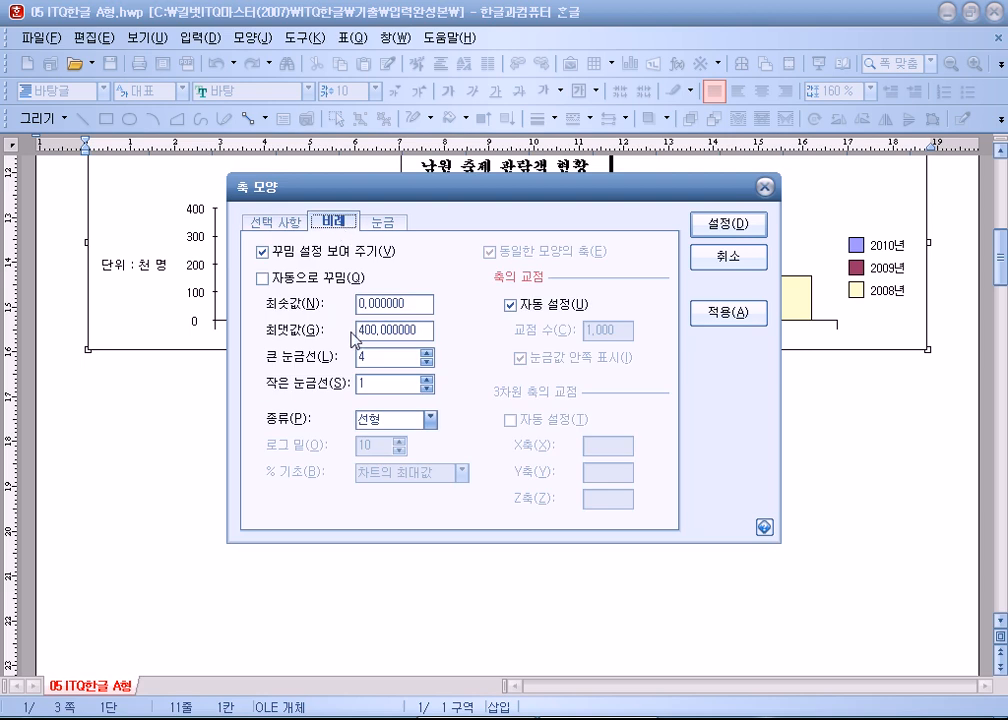
{"action": "left_click", "coordinate": [734, 261]}
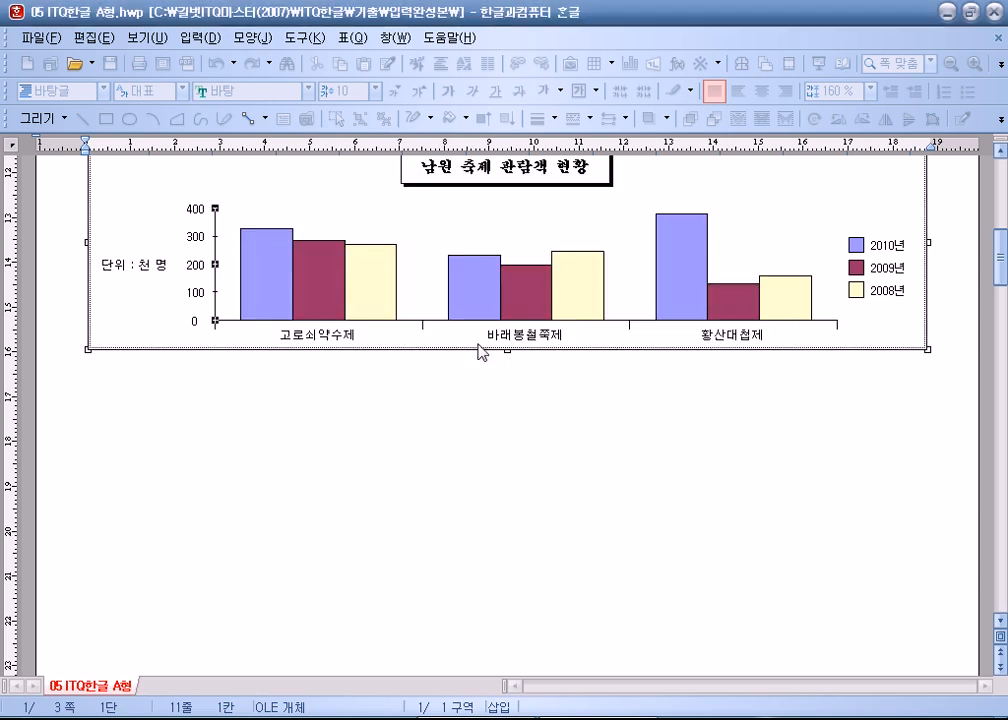
Step: Set the X axis tick marks to 없음 and apply the axis formatting
{"action": "double_click", "coordinate": [428, 328]}
{"action": "left_click", "coordinate": [381, 223]}
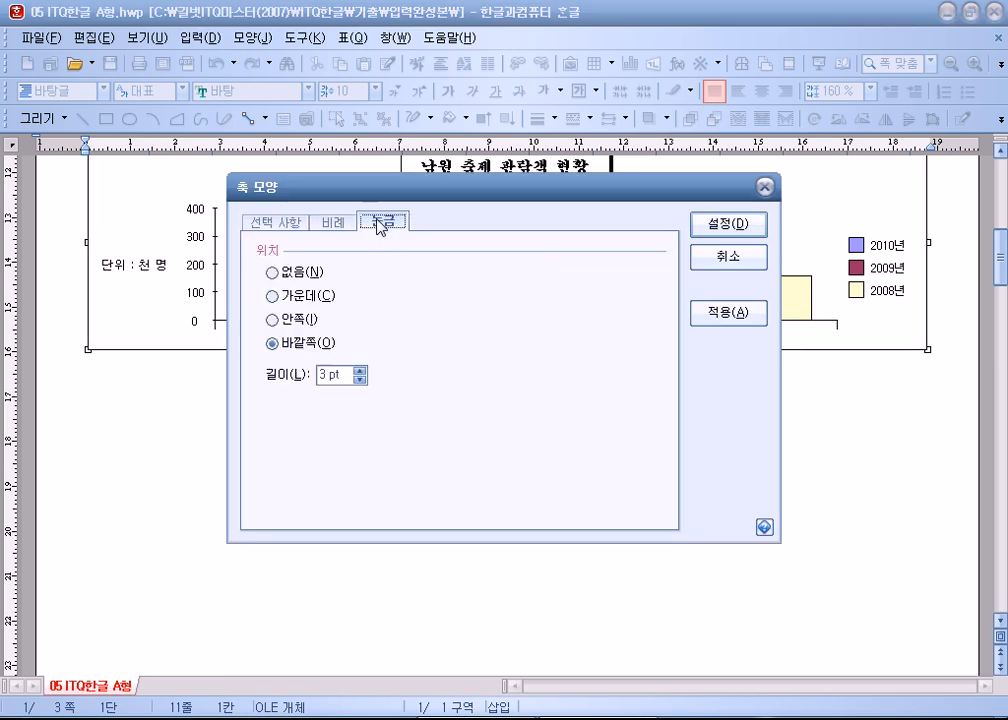
{"action": "left_click", "coordinate": [272, 271]}
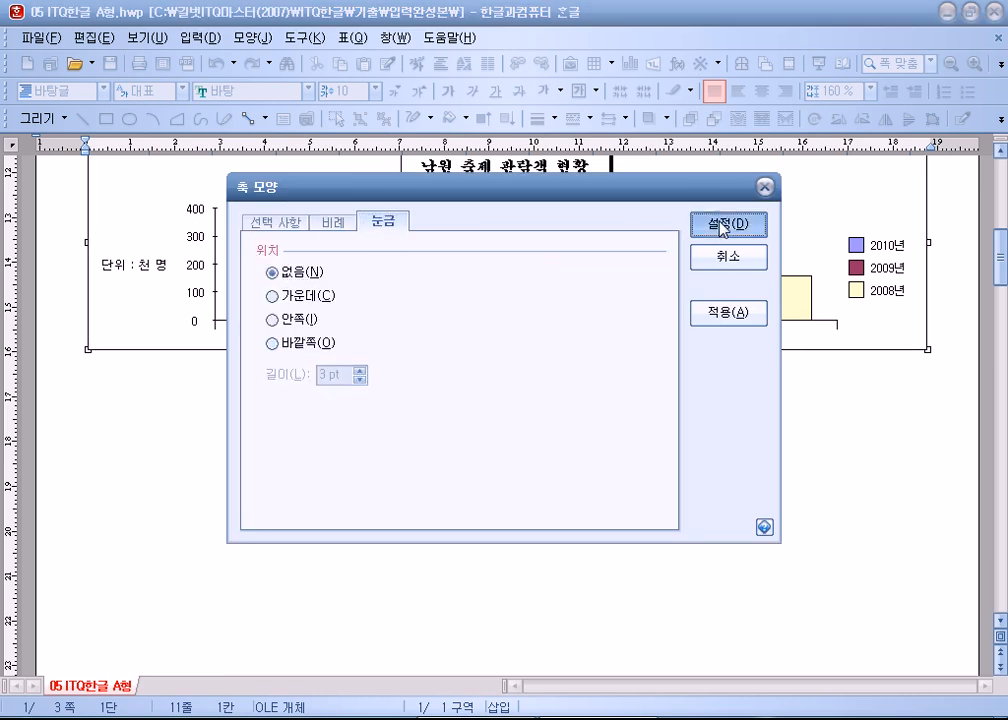
{"action": "left_click", "coordinate": [728, 223]}
Step: Restore the X axis tick marks to the outside position (바깥쪽), apply the axis formatting and deselect the axis
{"action": "double_click", "coordinate": [431, 326]}
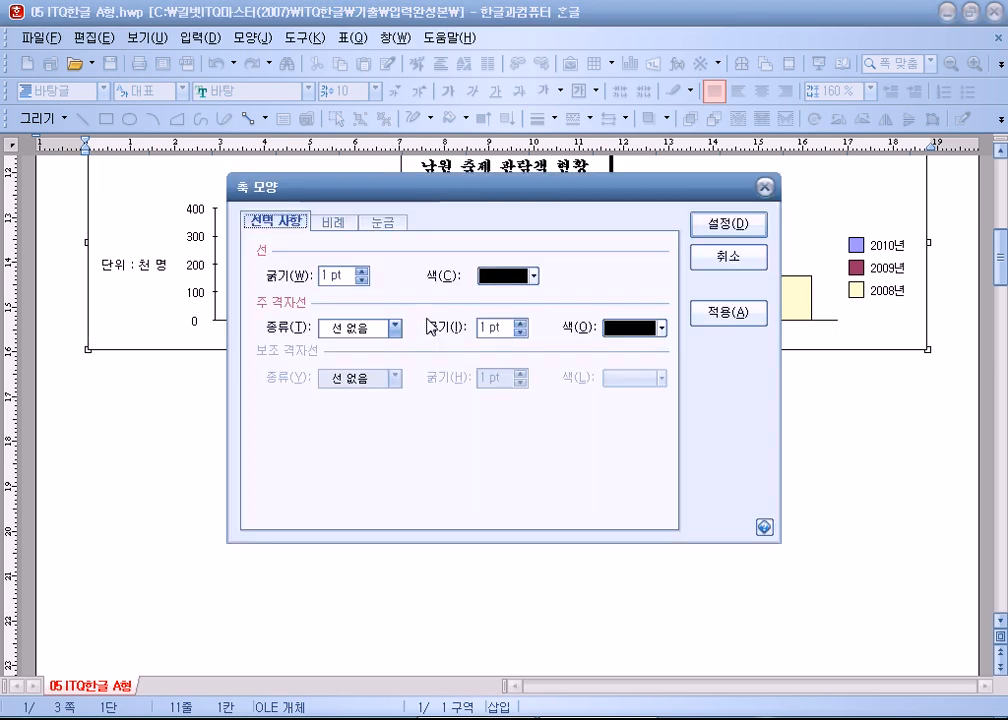
{"action": "left_click", "coordinate": [376, 226]}
{"action": "left_click", "coordinate": [272, 342]}
{"action": "left_click", "coordinate": [728, 223]}
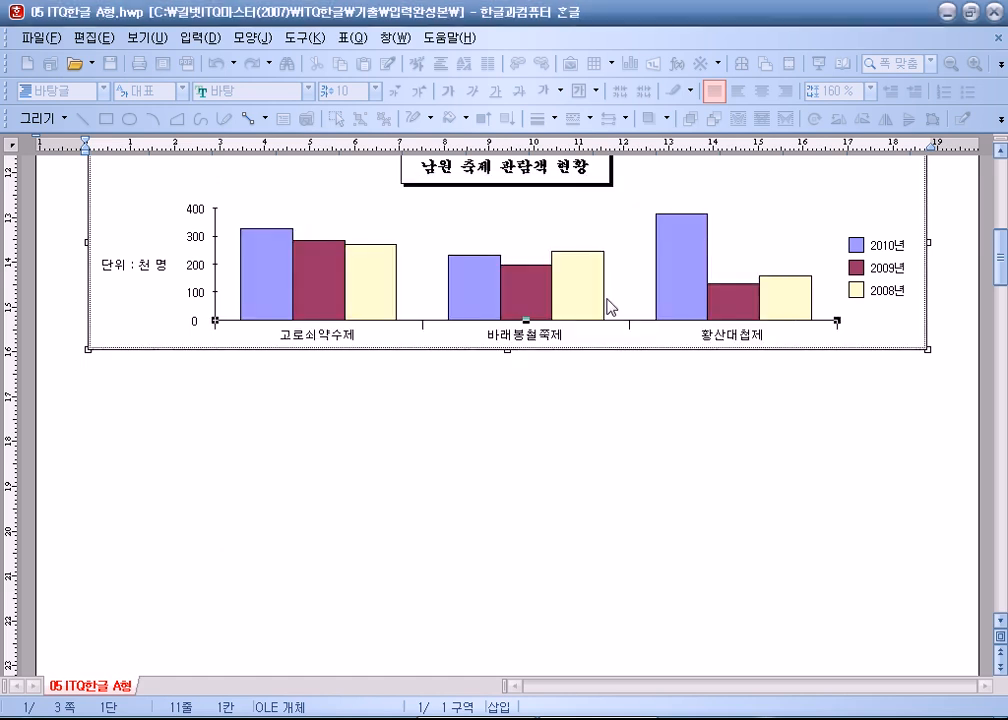
{"action": "left_click", "coordinate": [427, 277]}
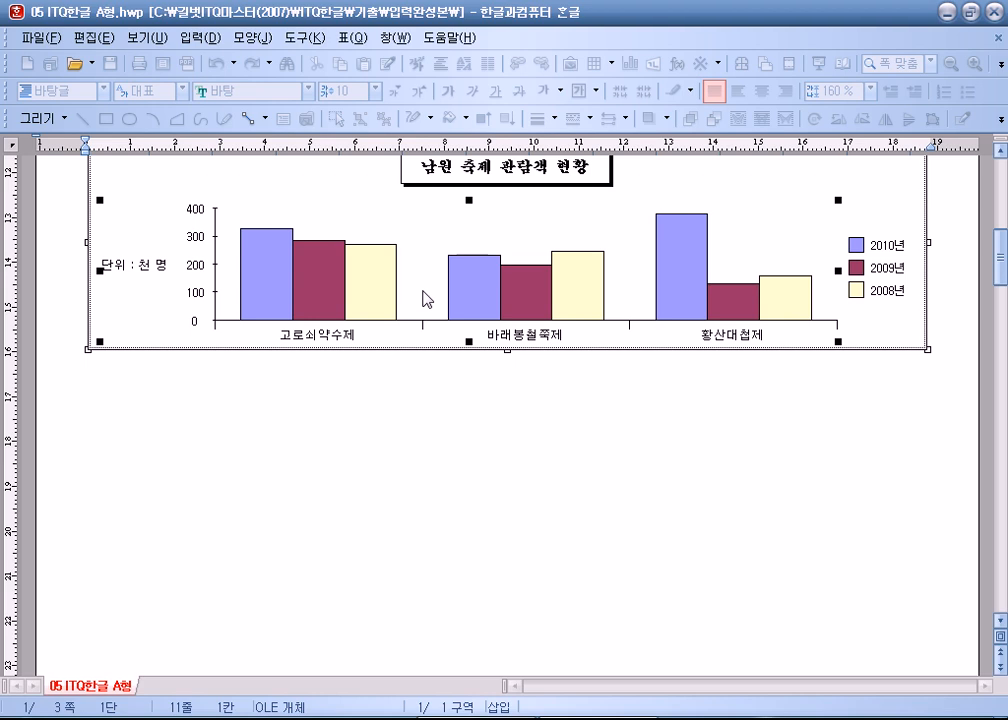
Step: Reduce the height of the chart title's box slightly from its lower edge, and leave chart editing
{"action": "scroll", "coordinate": [424, 296], "scroll_direction": "up", "scroll_amount": 3}
{"action": "left_click", "coordinate": [379, 578]}
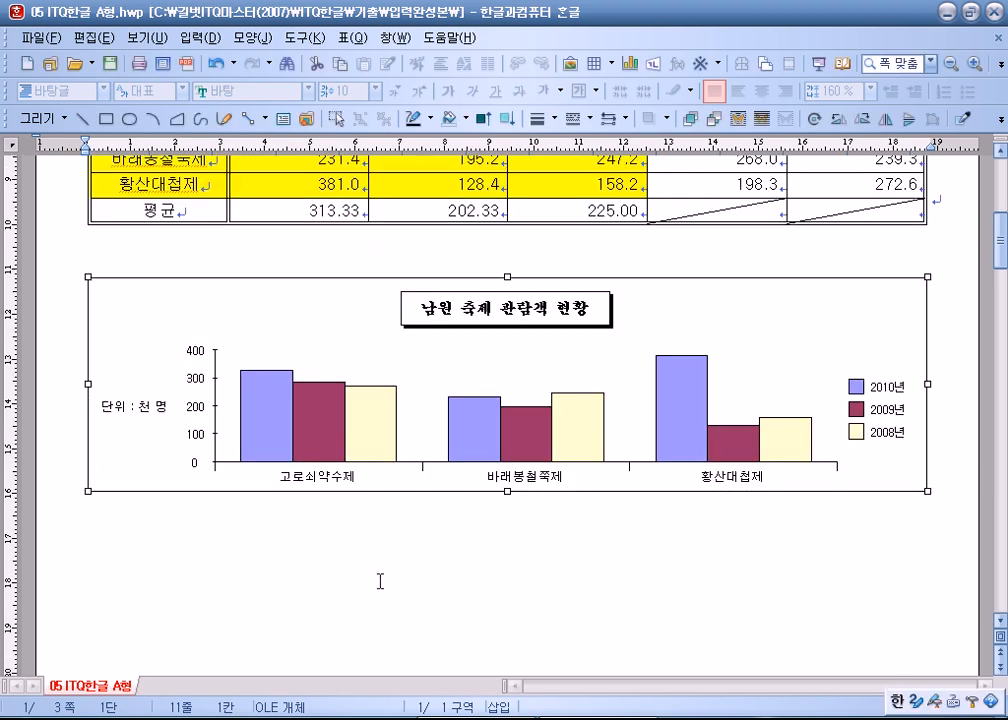
{"action": "double_click", "coordinate": [510, 333]}
{"action": "left_click", "coordinate": [509, 326]}
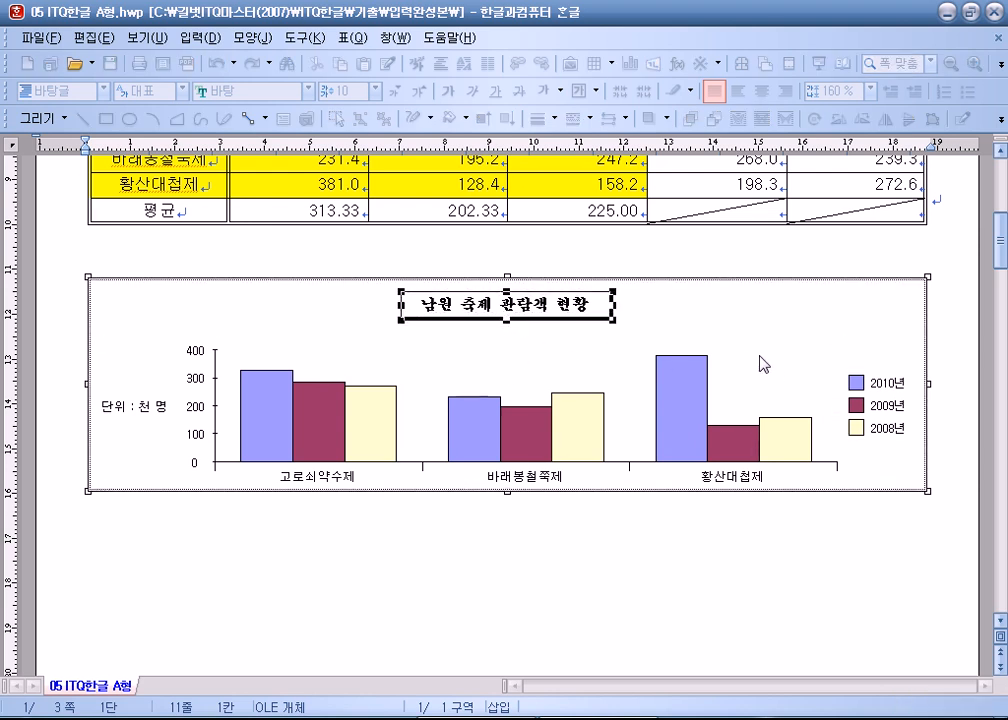
{"action": "left_click", "coordinate": [302, 235]}
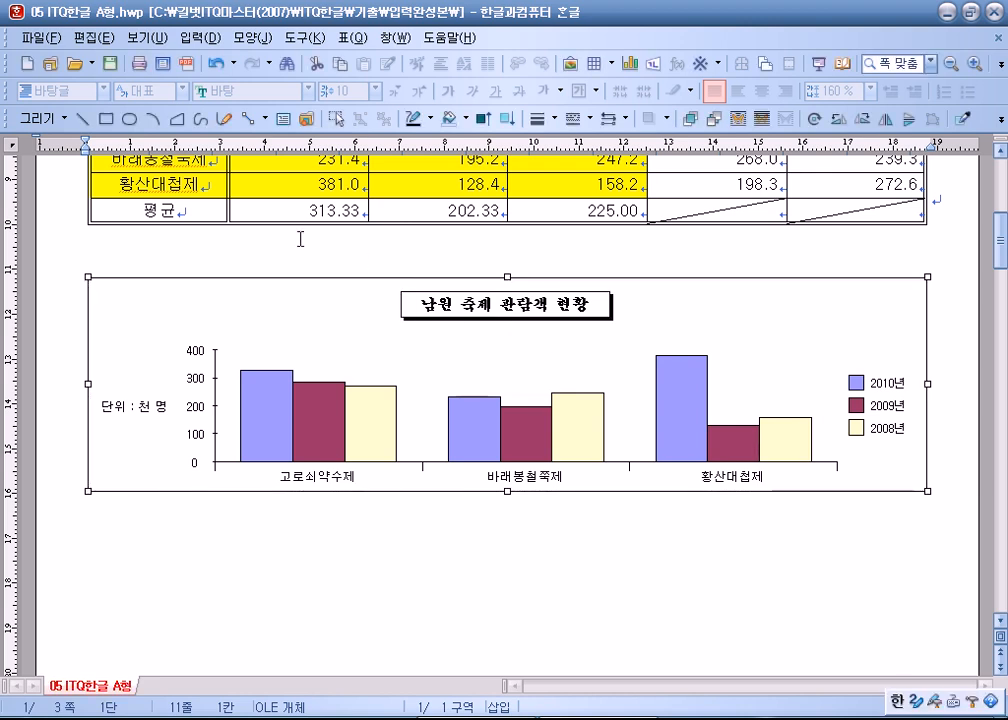
{"action": "left_click", "coordinate": [305, 247]}
Step: Replace the tab between (1) and (2) under item 3 with spaces and place the cursor just after (1)
{"action": "scroll", "coordinate": [306, 248], "scroll_direction": "up", "scroll_amount": 3}
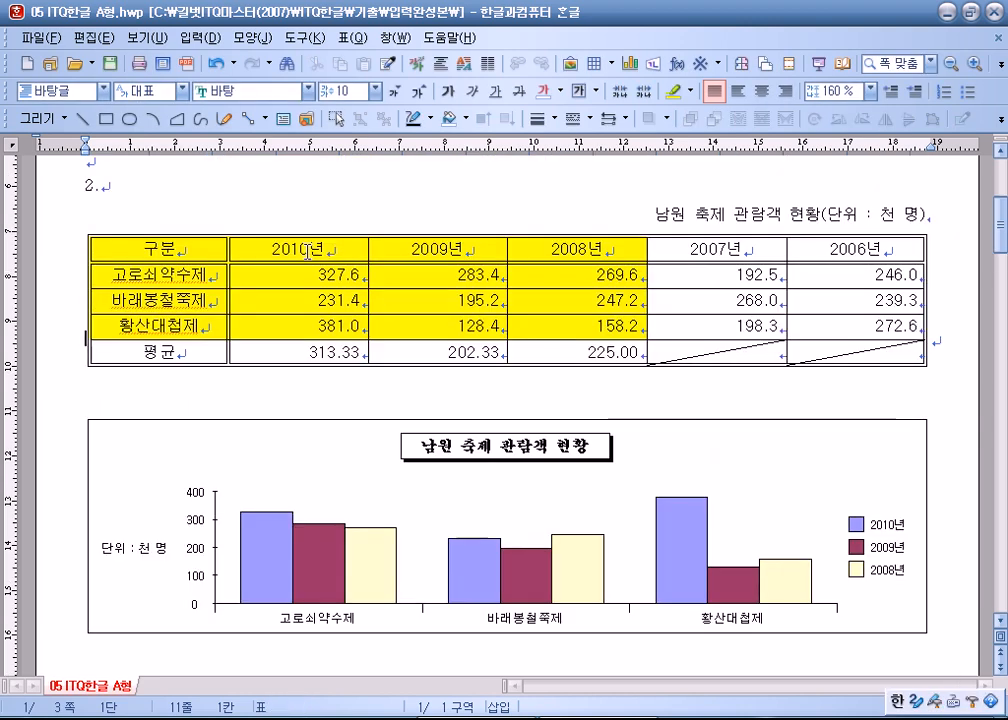
{"action": "scroll", "coordinate": [493, 252], "scroll_direction": "down", "scroll_amount": 5}
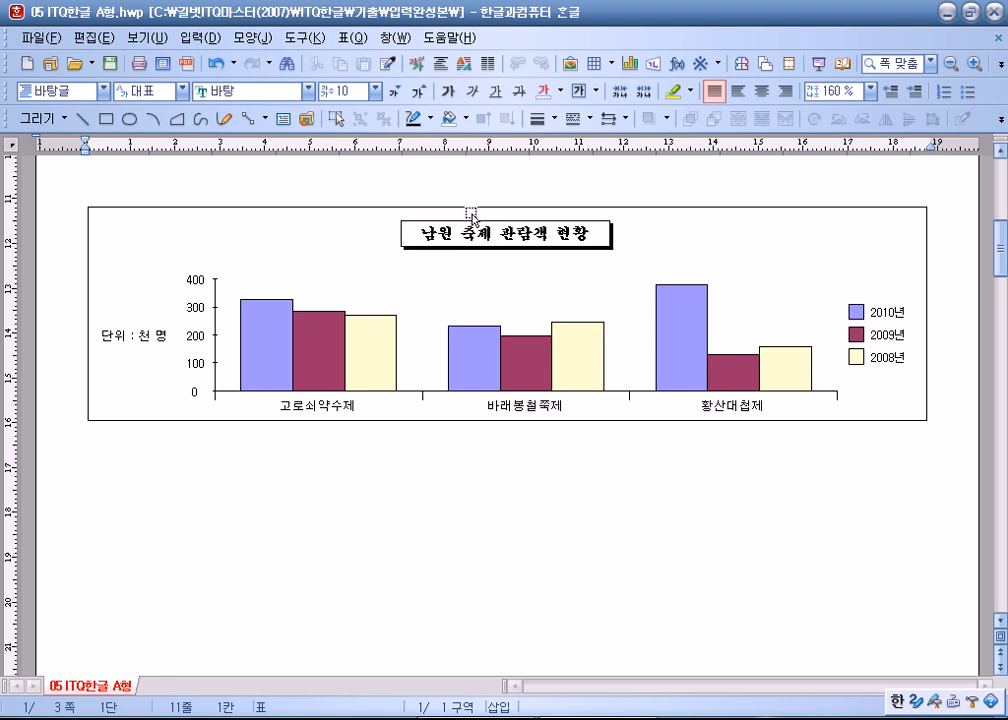
{"action": "scroll", "coordinate": [349, 400], "scroll_direction": "down", "scroll_amount": 12}
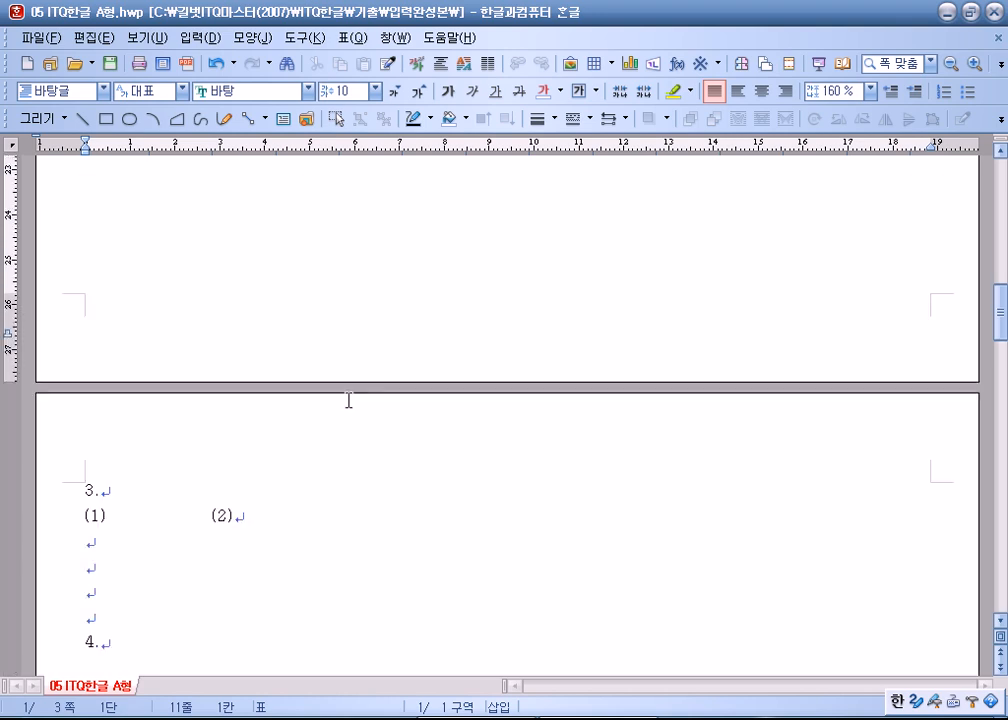
{"action": "left_click", "coordinate": [120, 516]}
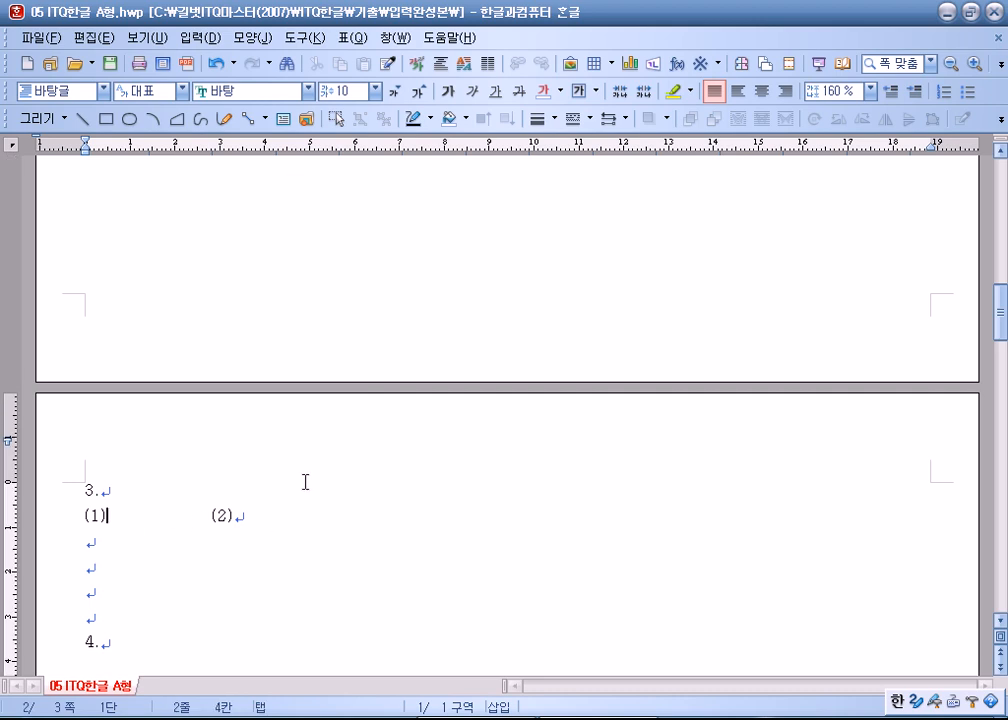
{"action": "key", "text": "Delete"}
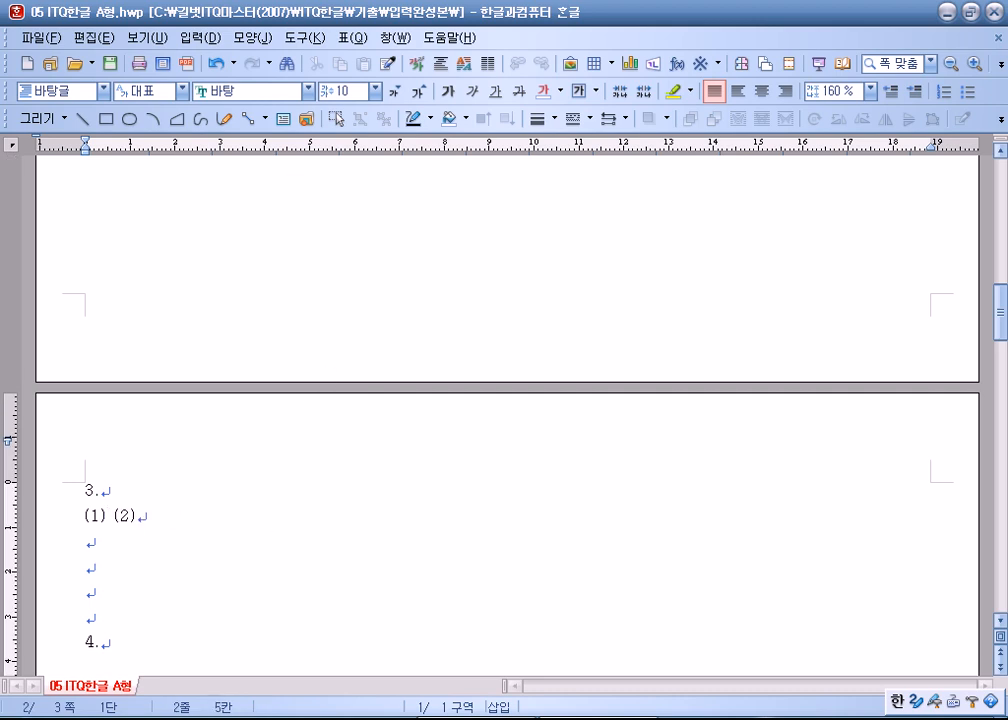
{"action": "key", "text": "Left"}
{"action": "key", "text": "Left"}
{"action": "key", "text": "Left"}
Step: Start a new equation after (1) under item 3 and enter f'(x)= as its beginning
{"action": "scroll", "coordinate": [208, 392], "scroll_direction": "down", "scroll_amount": 3}
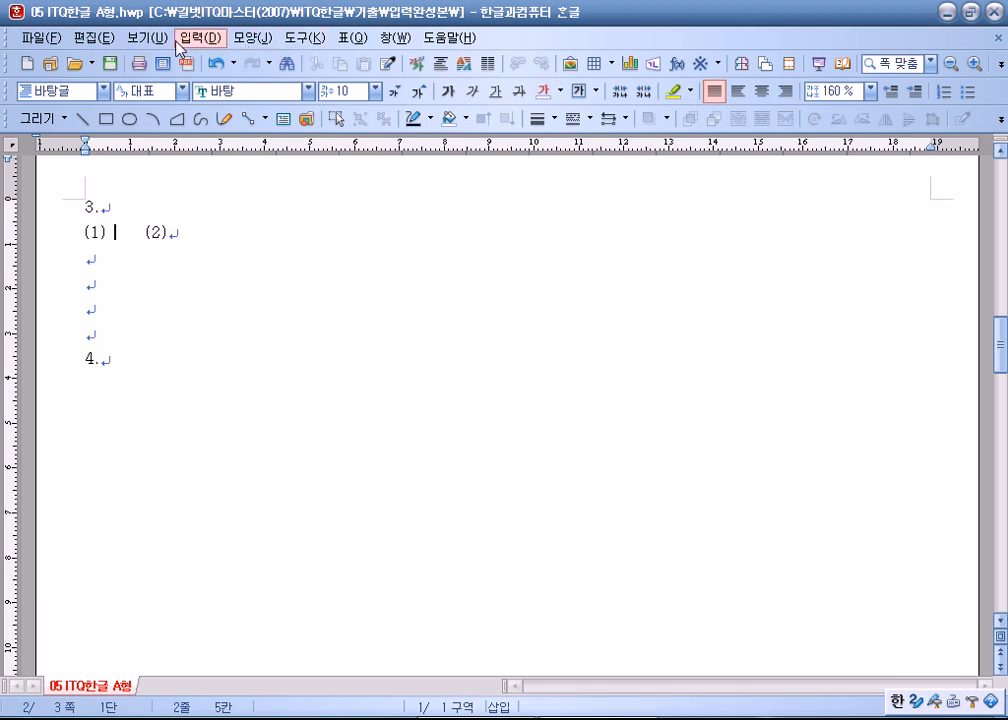
{"action": "left_click", "coordinate": [677, 66]}
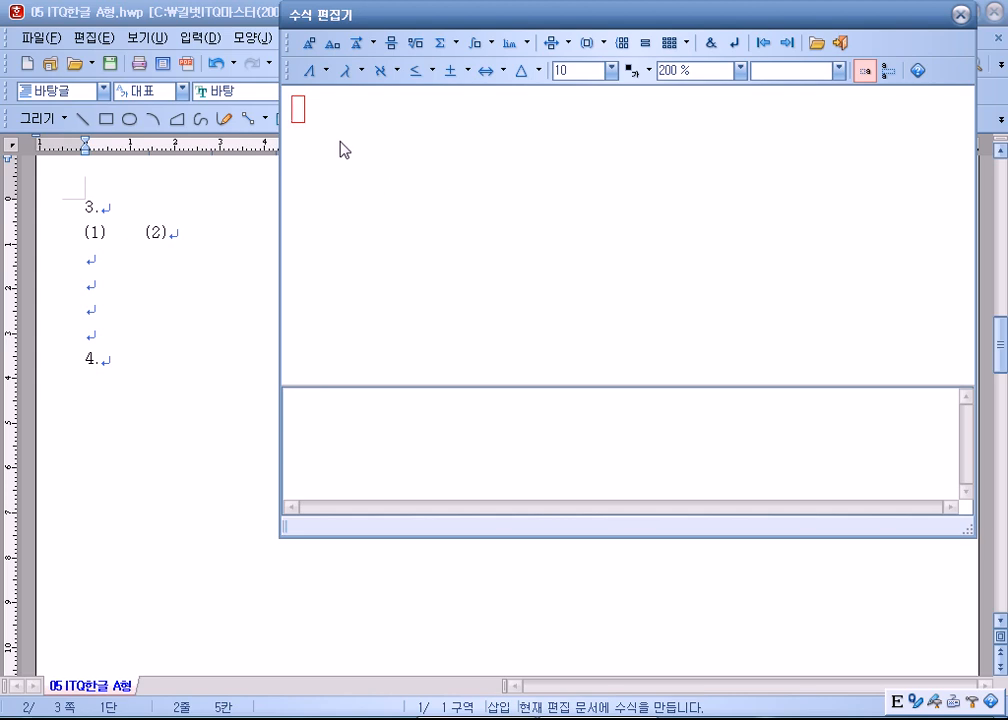
{"action": "type", "text": "f'(x)="}
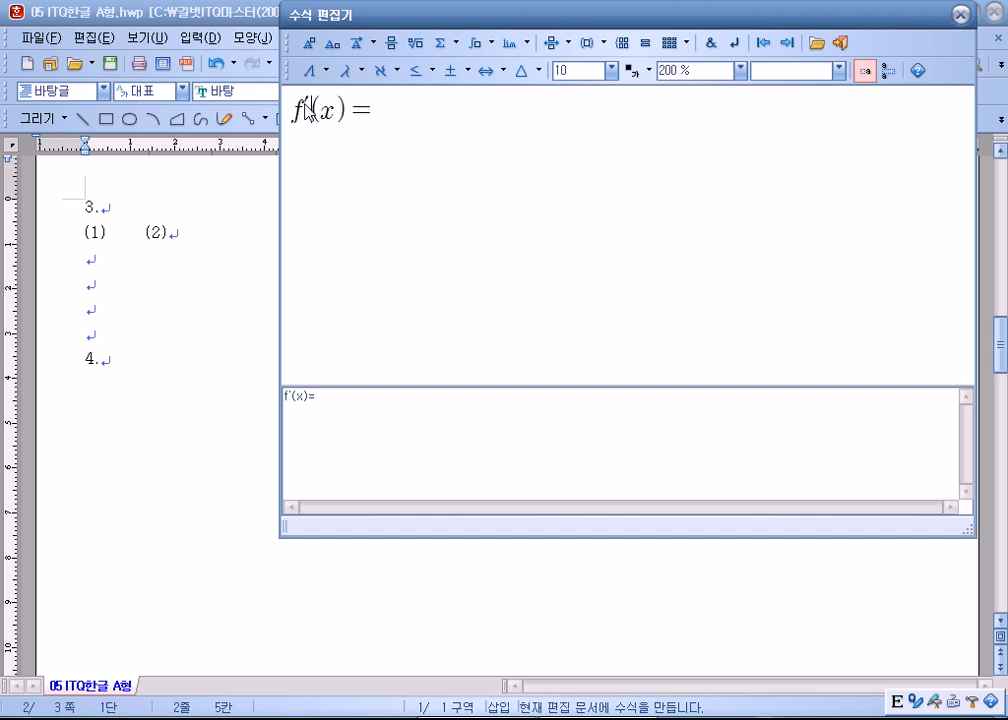
{"action": "left_click", "coordinate": [305, 110]}
{"action": "left_click", "coordinate": [377, 112]}
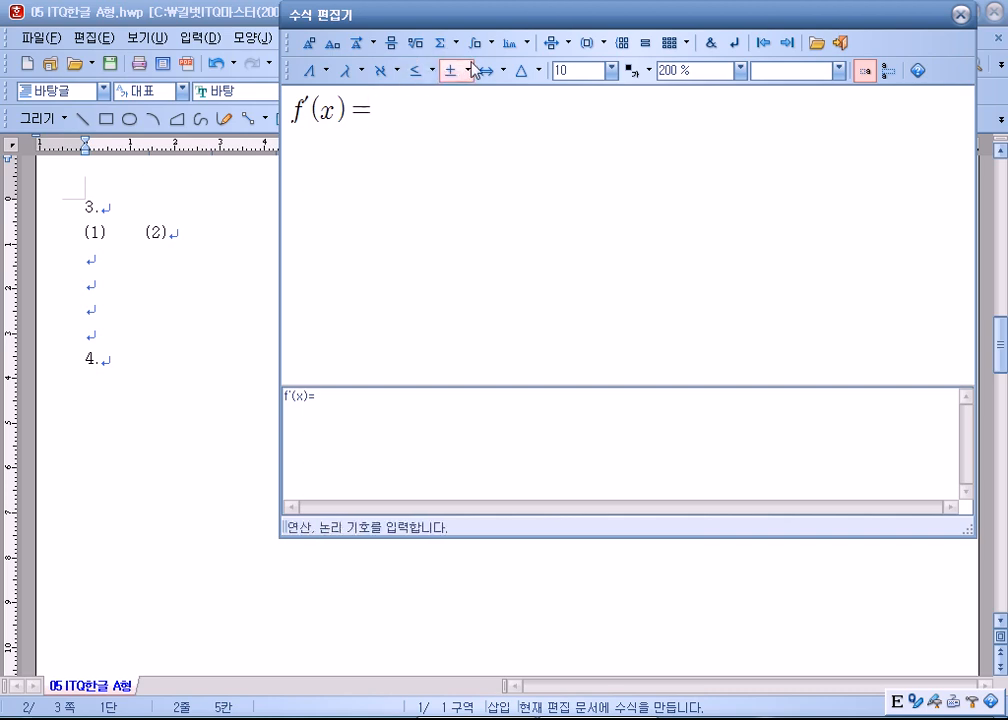
Step: Add a lim →0 template after the equals sign and enter Δx as the limit's variable
{"action": "left_click", "coordinate": [519, 54]}
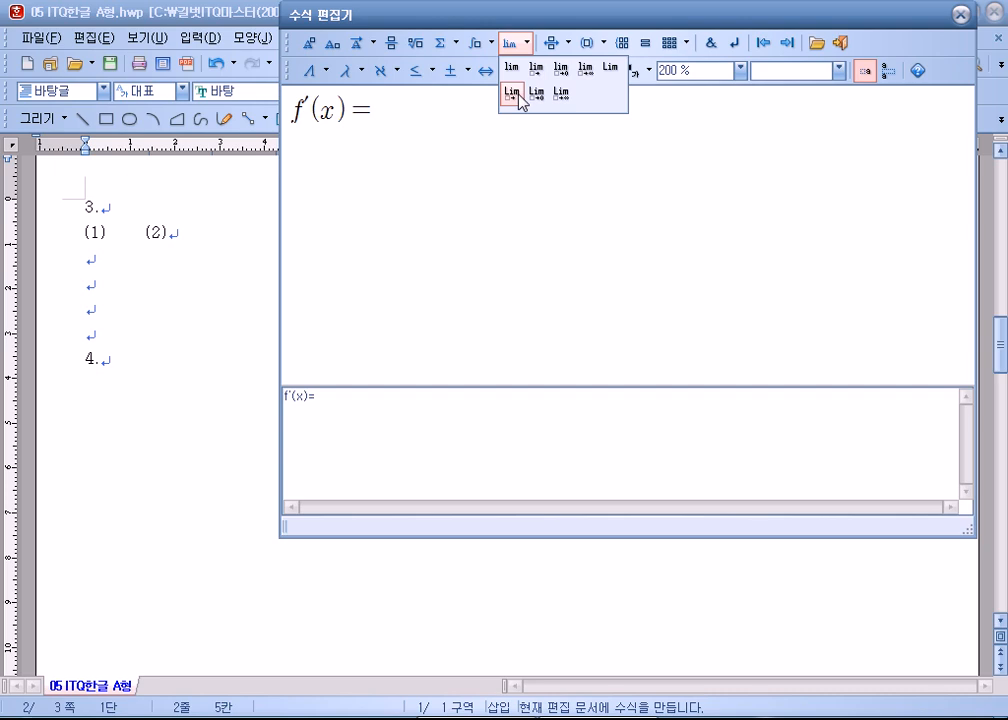
{"action": "left_click", "coordinate": [563, 70]}
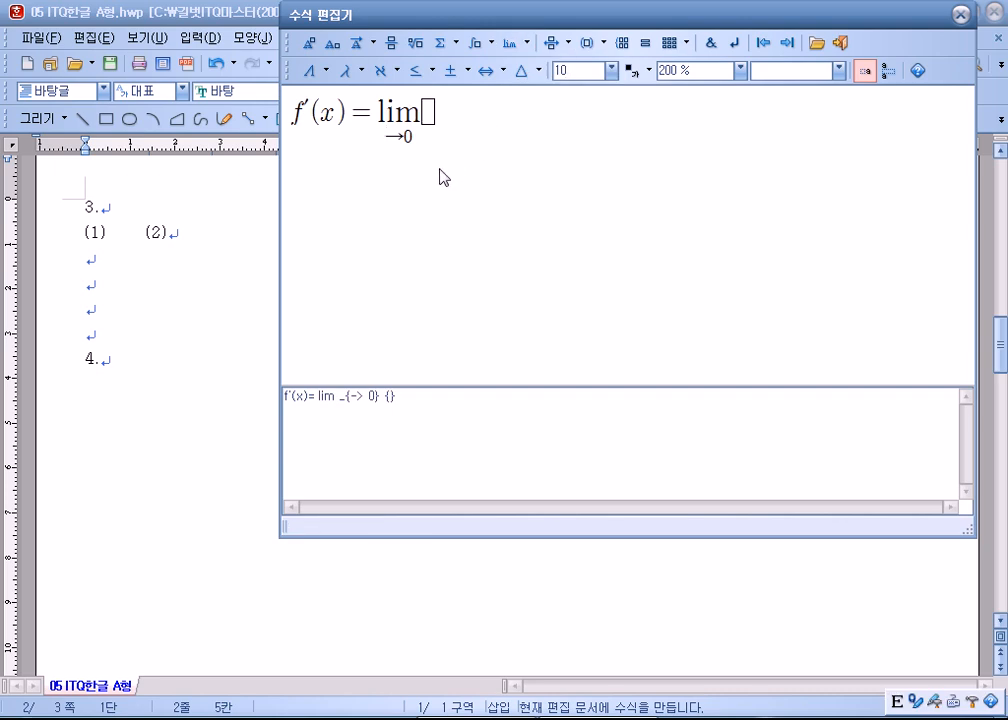
{"action": "left_click", "coordinate": [311, 71]}
{"action": "left_click", "coordinate": [349, 72]}
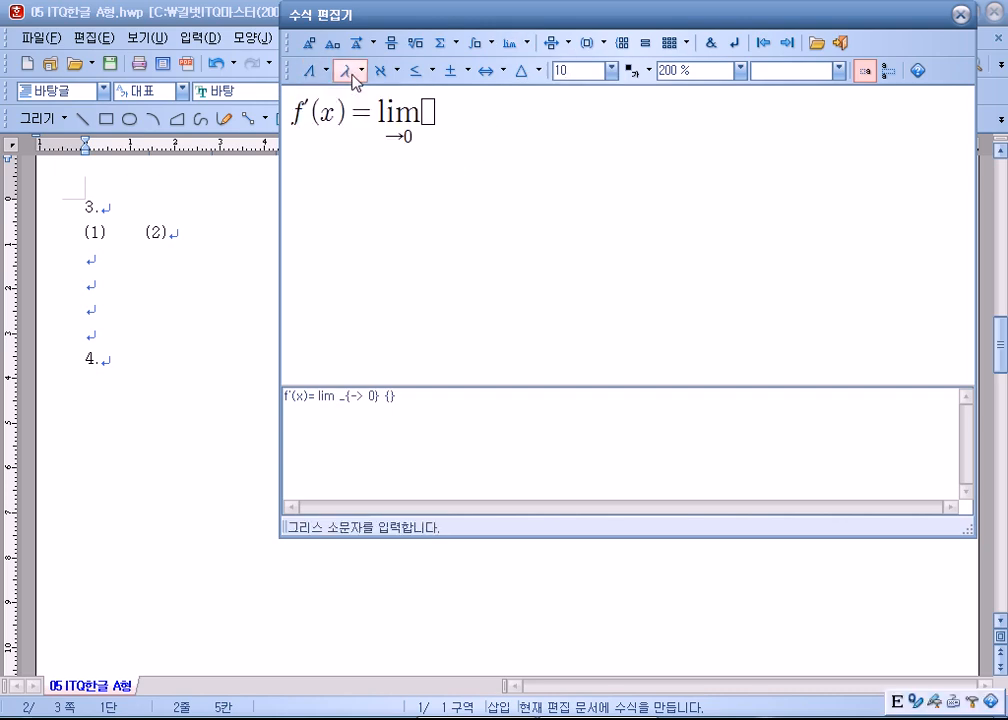
{"action": "left_click", "coordinate": [349, 72]}
{"action": "left_click", "coordinate": [349, 72]}
{"action": "left_click", "coordinate": [349, 72]}
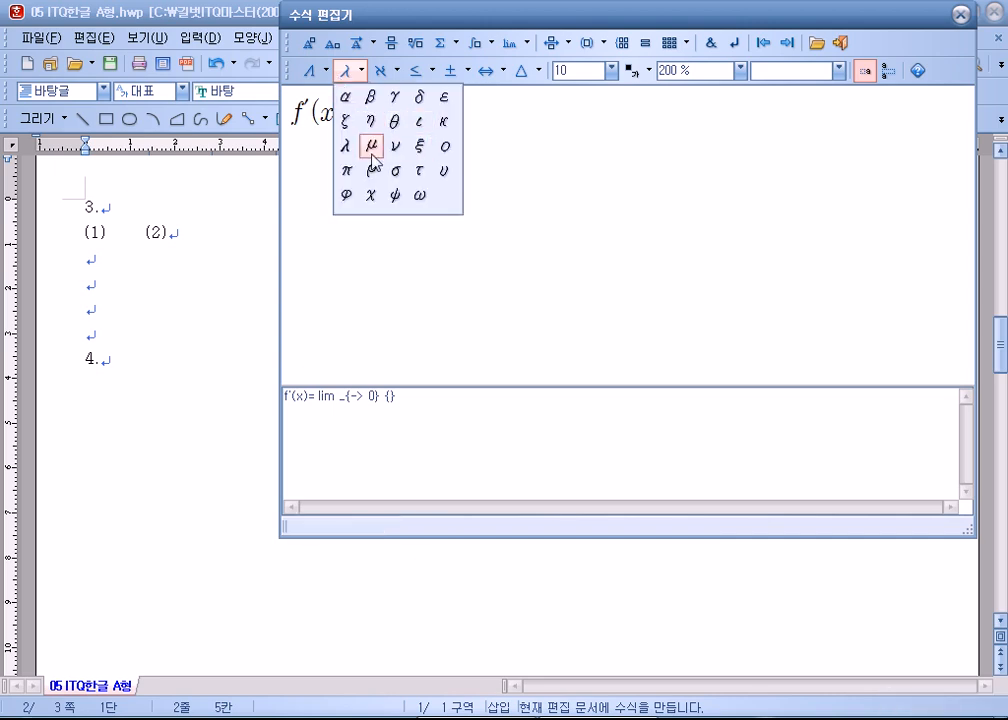
{"action": "left_click", "coordinate": [311, 71]}
{"action": "left_click", "coordinate": [311, 71]}
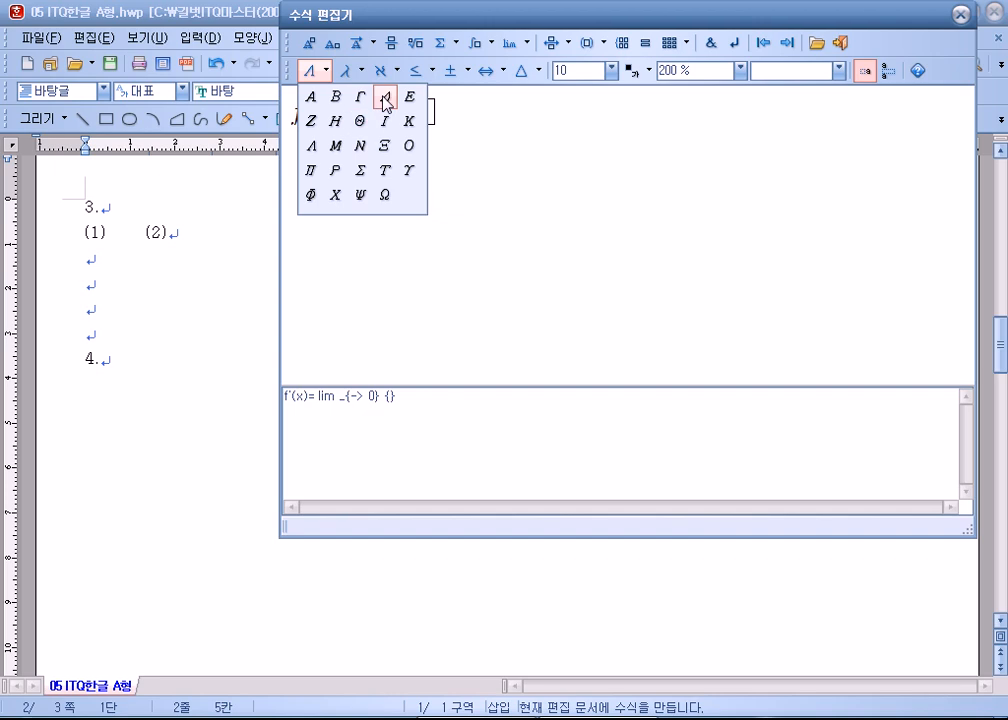
{"action": "left_click", "coordinate": [385, 97]}
{"action": "type", "text": "x"}
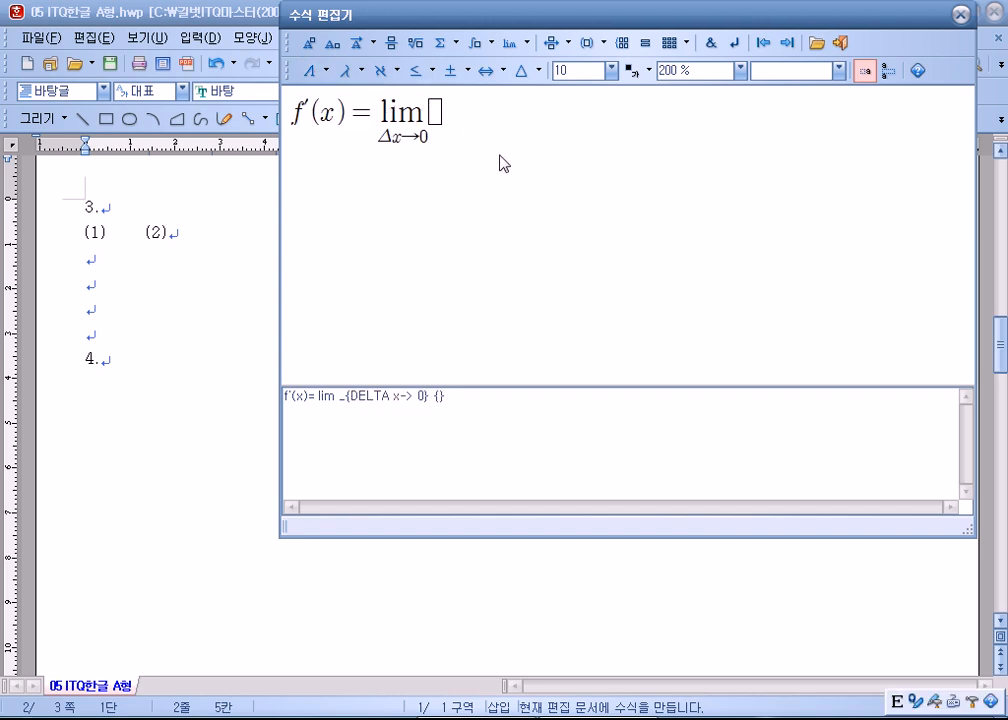
Step: Add a fraction after the limit and enter f(x+Δx)+f(x) as its numerator
{"action": "left_click", "coordinate": [436, 117]}
{"action": "left_click", "coordinate": [389, 45]}
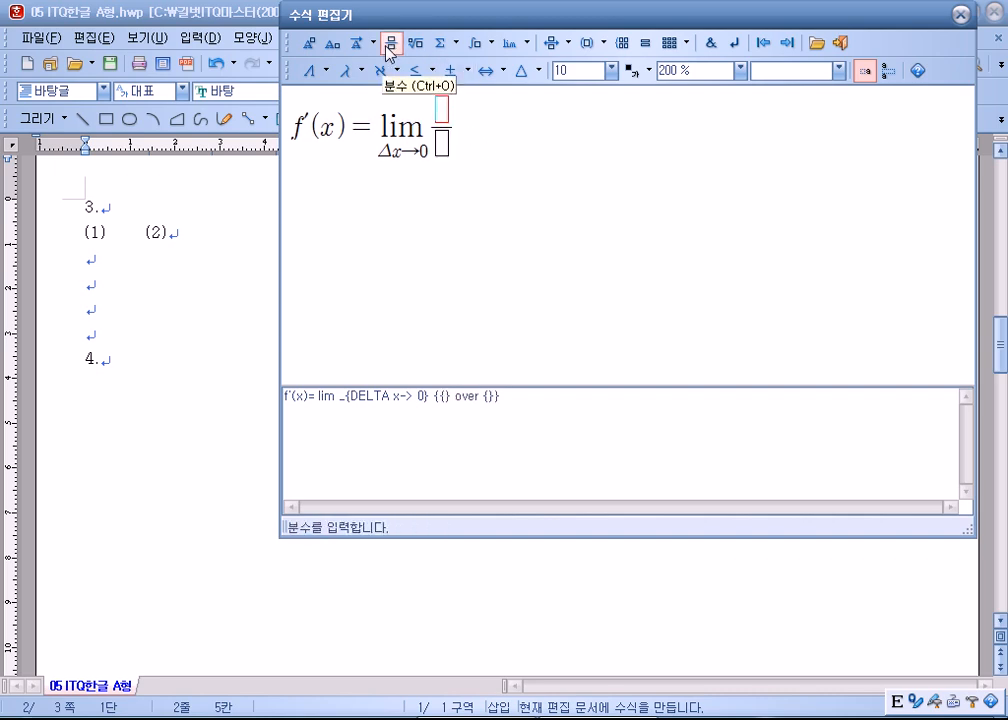
{"action": "type", "text": "f("}
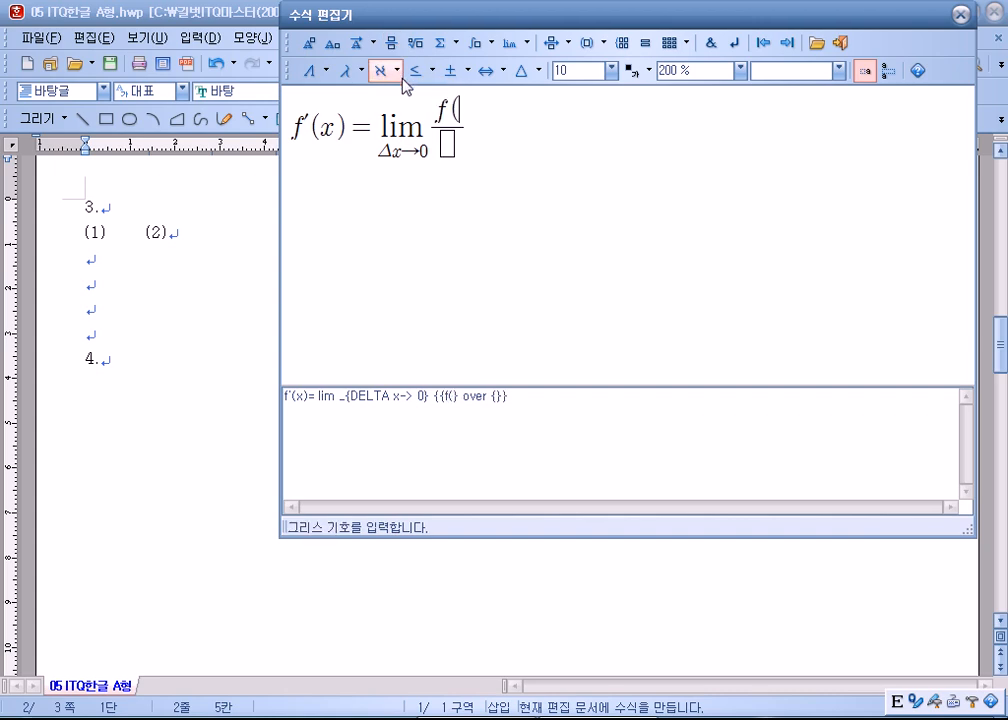
{"action": "type", "text": "x+"}
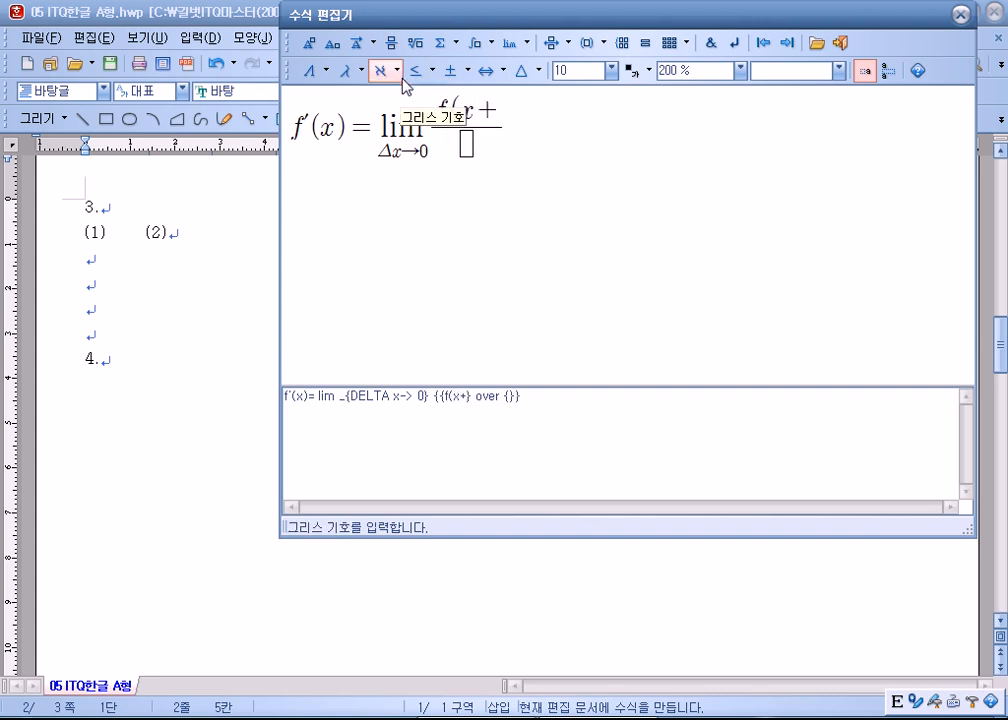
{"action": "left_click", "coordinate": [311, 71]}
{"action": "left_click", "coordinate": [384, 100]}
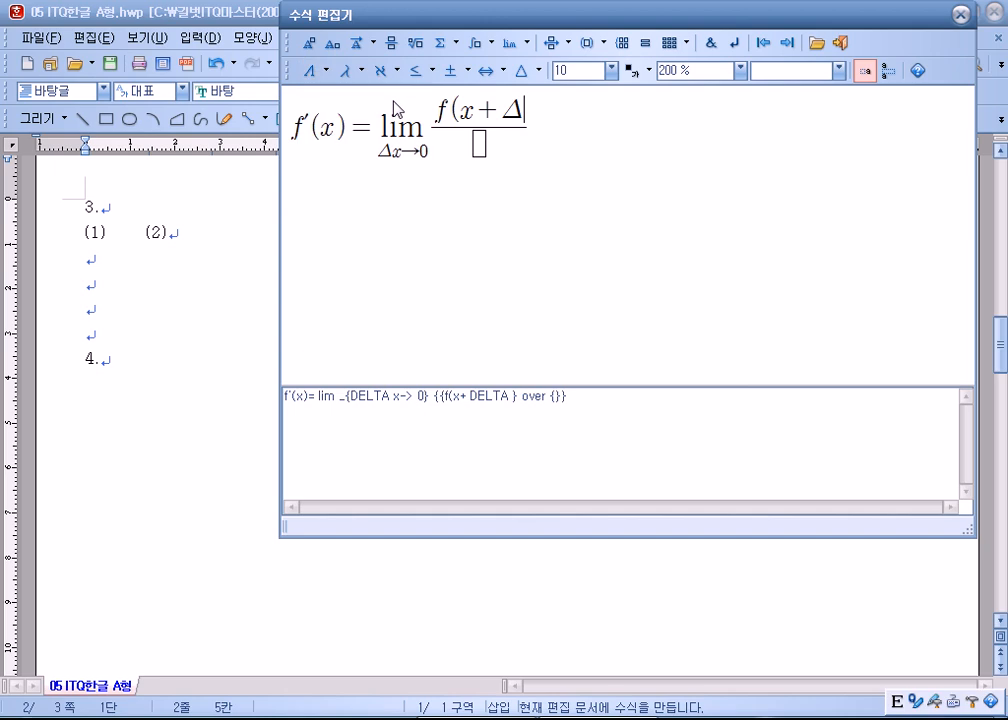
{"action": "type", "text": "y"}
{"action": "key", "text": "BackSpace"}
{"action": "type", "text": "x_"}
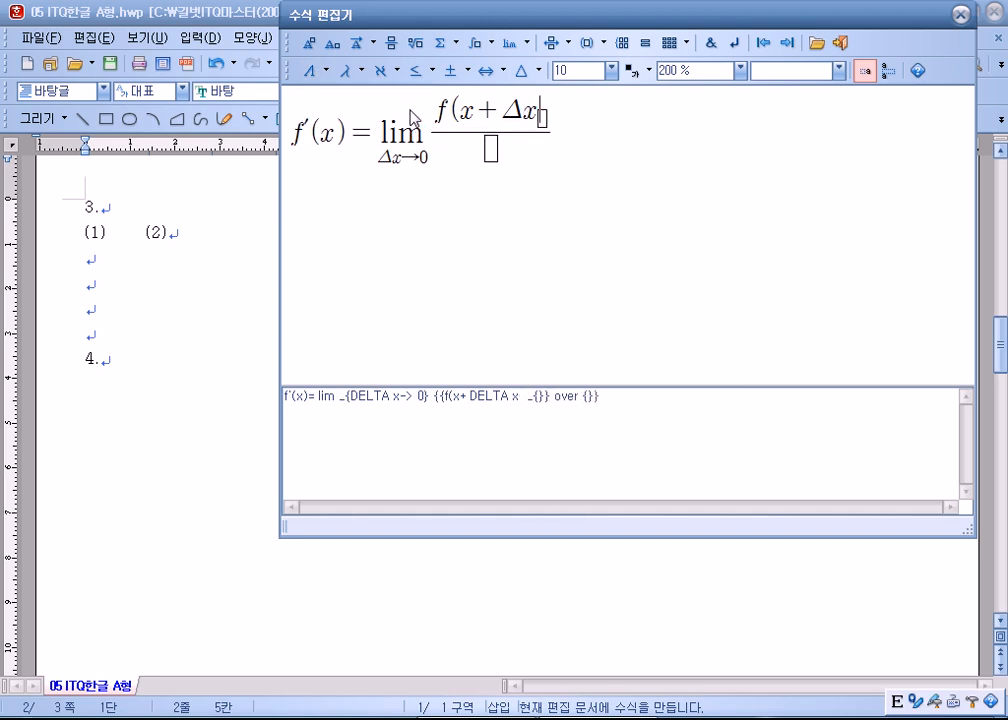
{"action": "key", "text": "BackSpace"}
{"action": "type", "text": ")+f("}
{"action": "type", "text": "x)"}
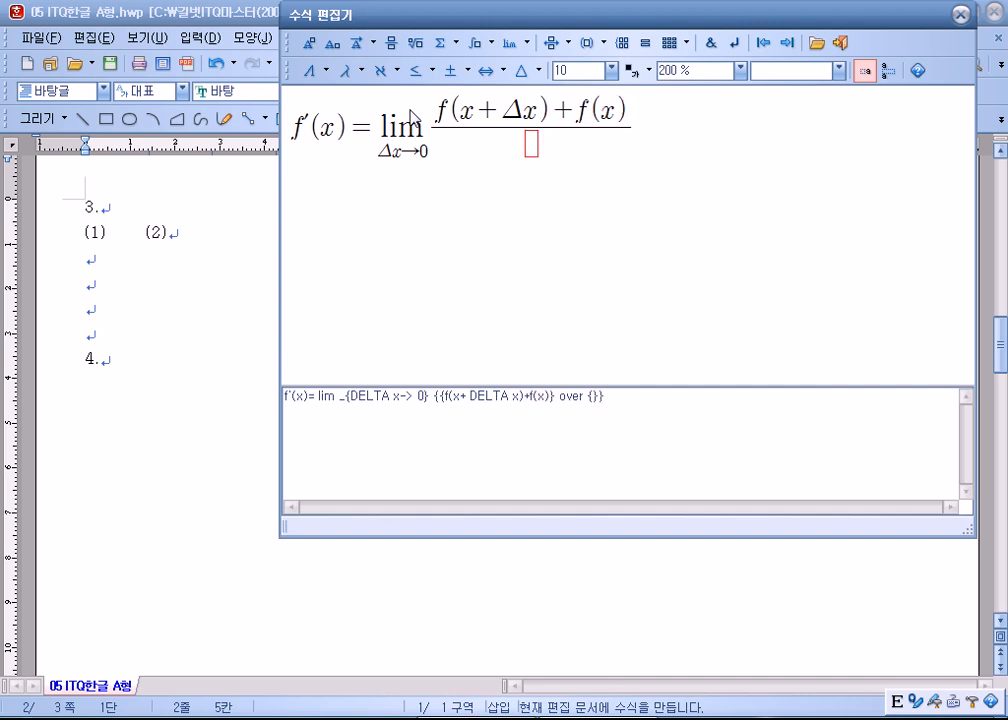
Step: Enter Δx as the fraction's denominator
{"action": "left_click", "coordinate": [309, 70]}
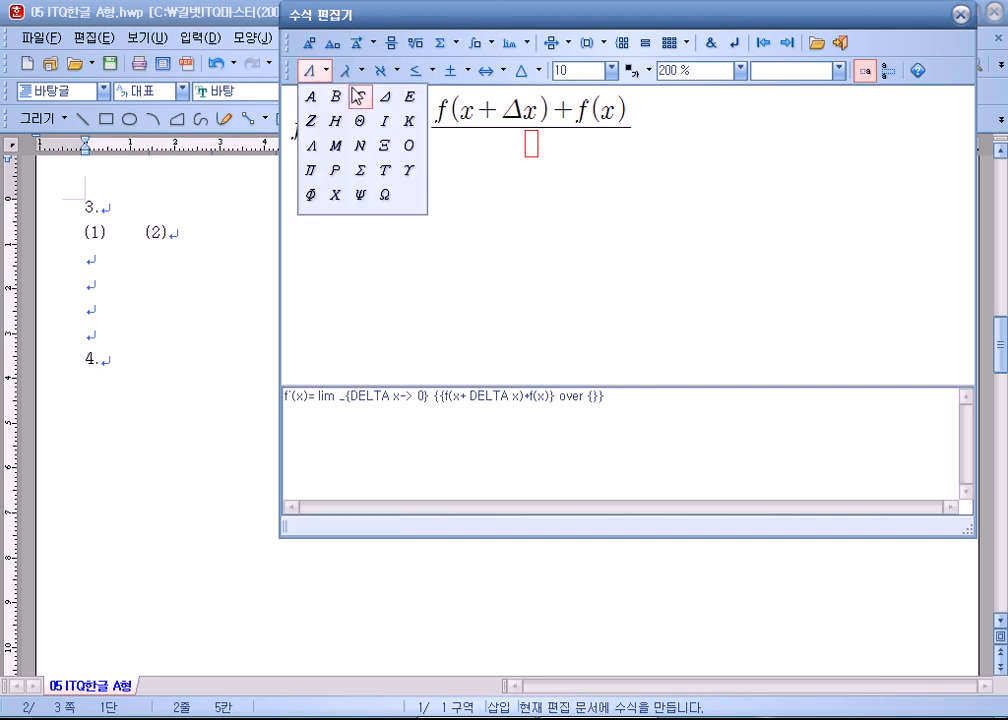
{"action": "left_click", "coordinate": [386, 96]}
{"action": "type", "text": "z"}
{"action": "key", "text": "BackSpace"}
{"action": "type", "text": "x"}
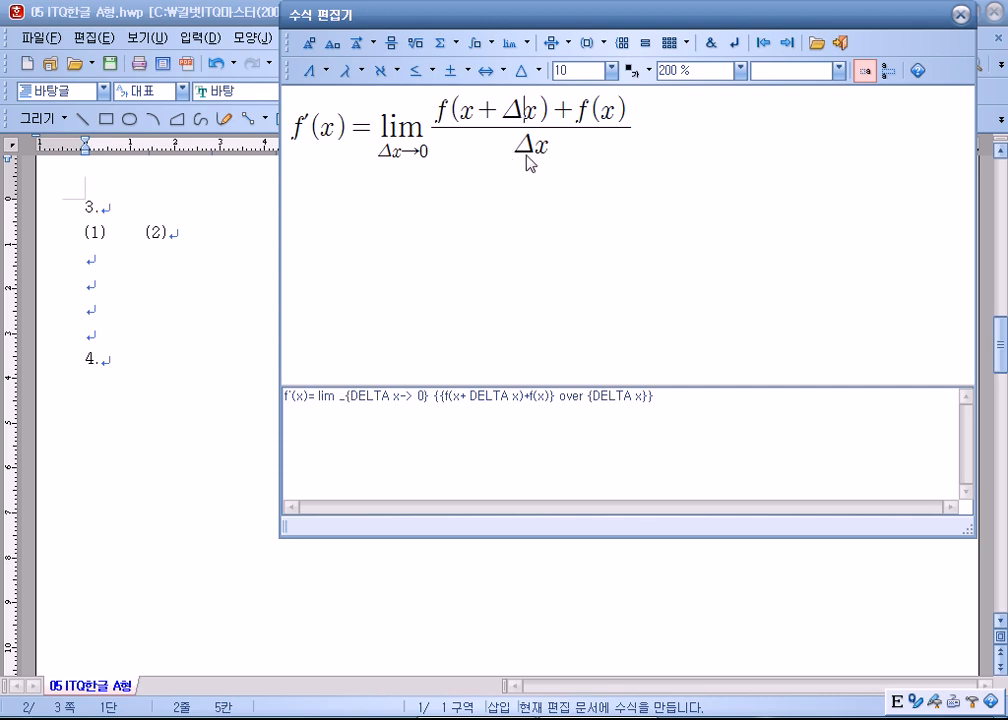
Step: Check the parts of the derivative equation and insert it into the document after (1)
{"action": "left_click", "coordinate": [395, 135]}
{"action": "left_click", "coordinate": [510, 45]}
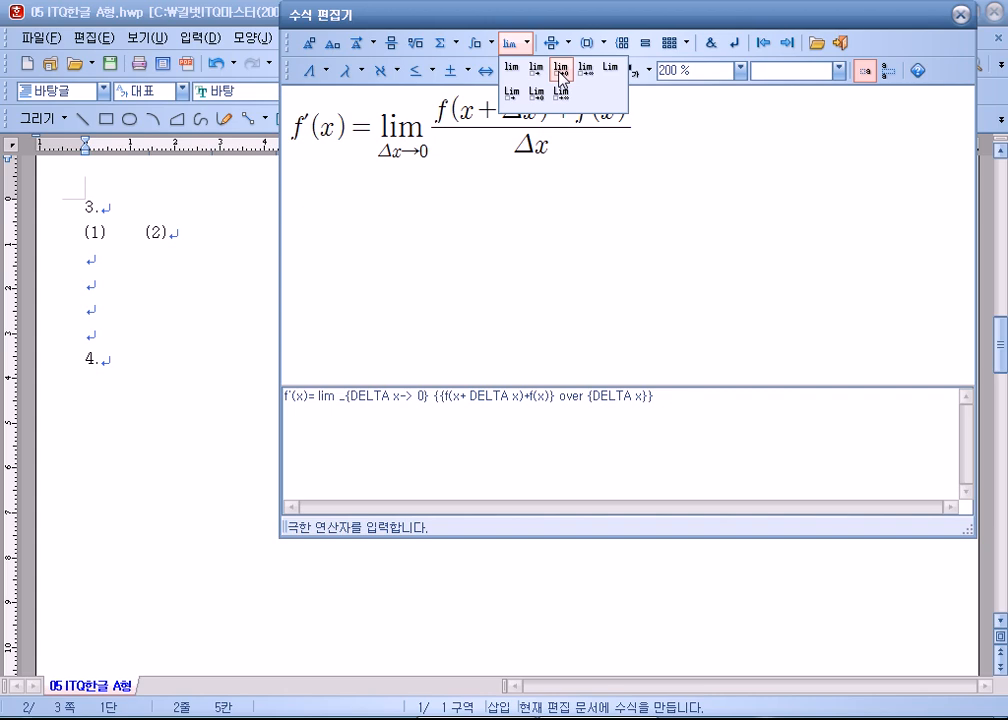
{"action": "left_click", "coordinate": [304, 125]}
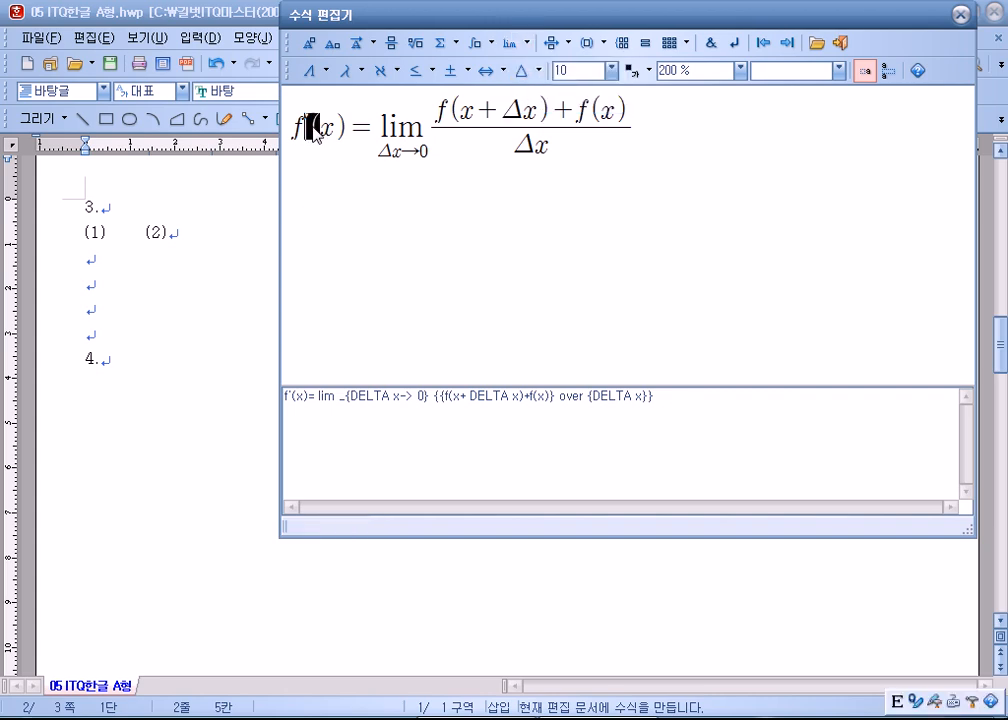
{"action": "left_click", "coordinate": [380, 128]}
{"action": "left_click", "coordinate": [843, 52]}
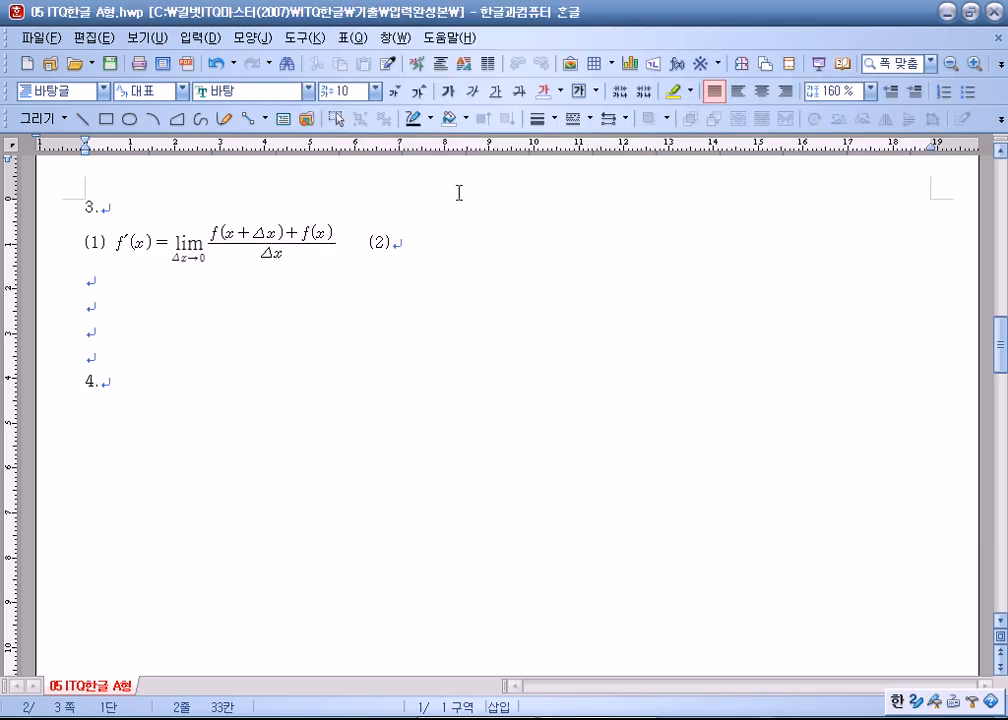
Step: Start a new equation after (2) with a fraction that has c over the root of a
{"action": "left_click", "coordinate": [434, 244]}
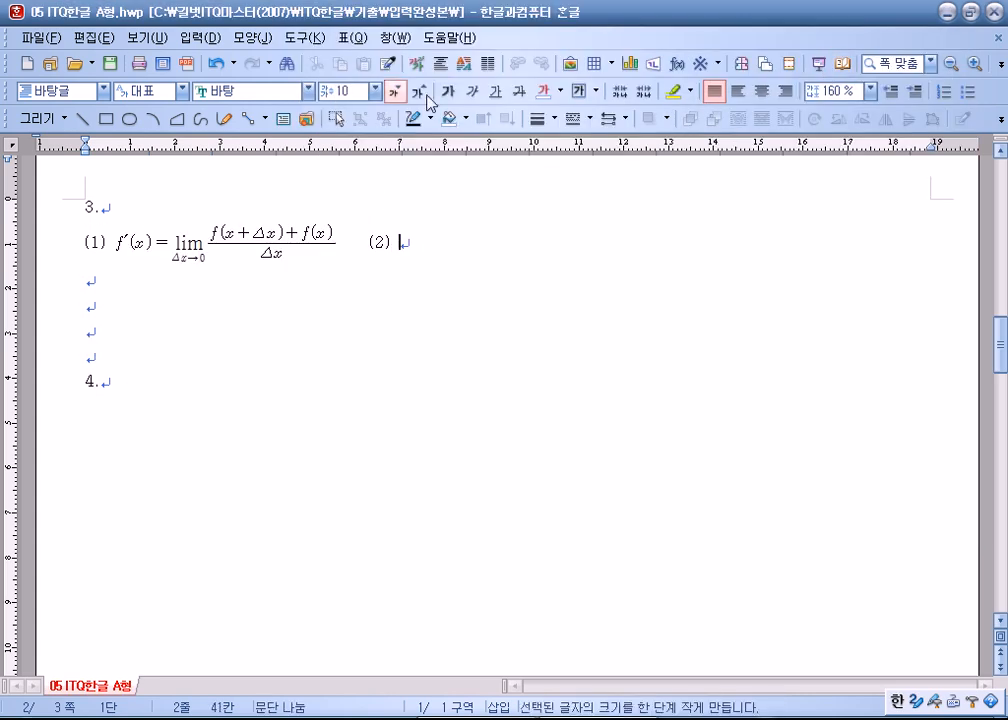
{"action": "left_click", "coordinate": [679, 66]}
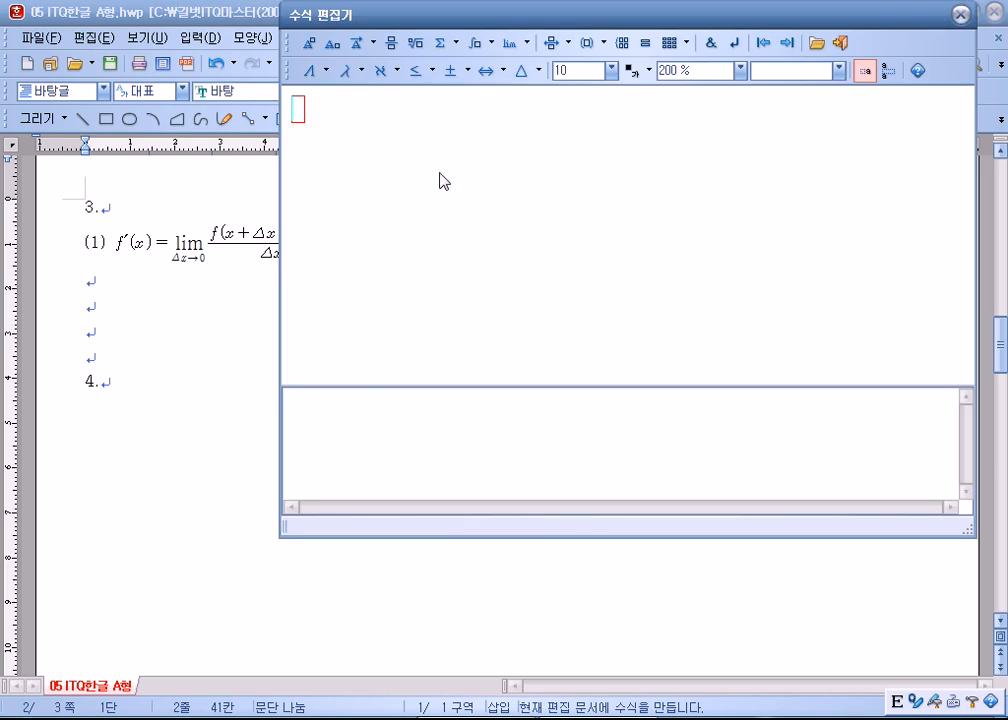
{"action": "left_click", "coordinate": [391, 43]}
{"action": "type", "text": "c} over {}"}
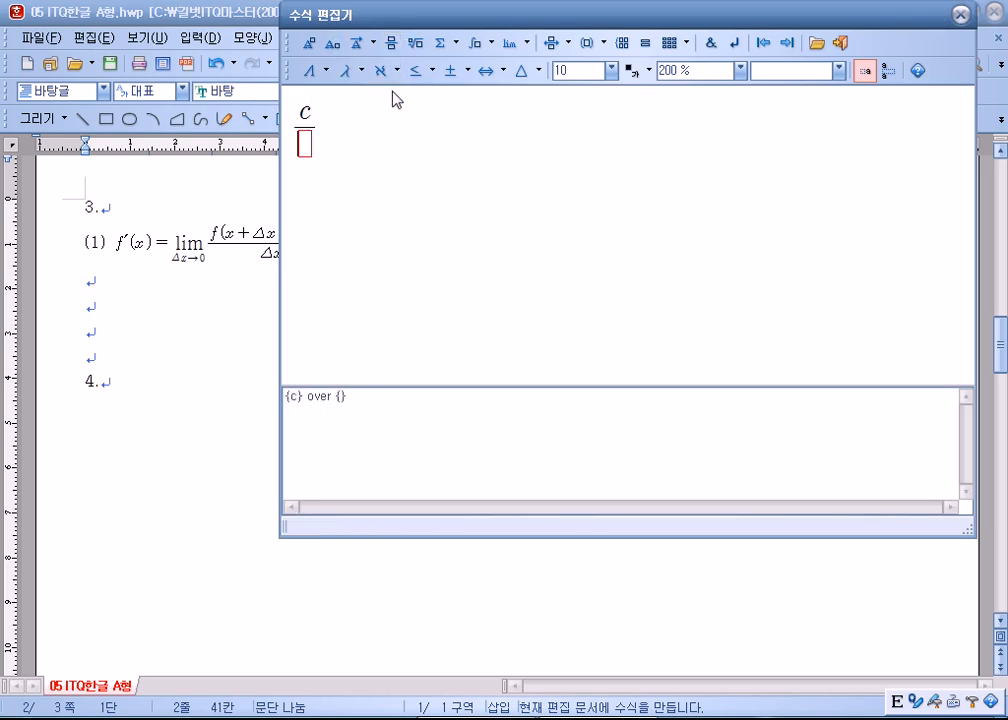
{"action": "left_click", "coordinate": [415, 44]}
{"action": "type", "text": "a"}
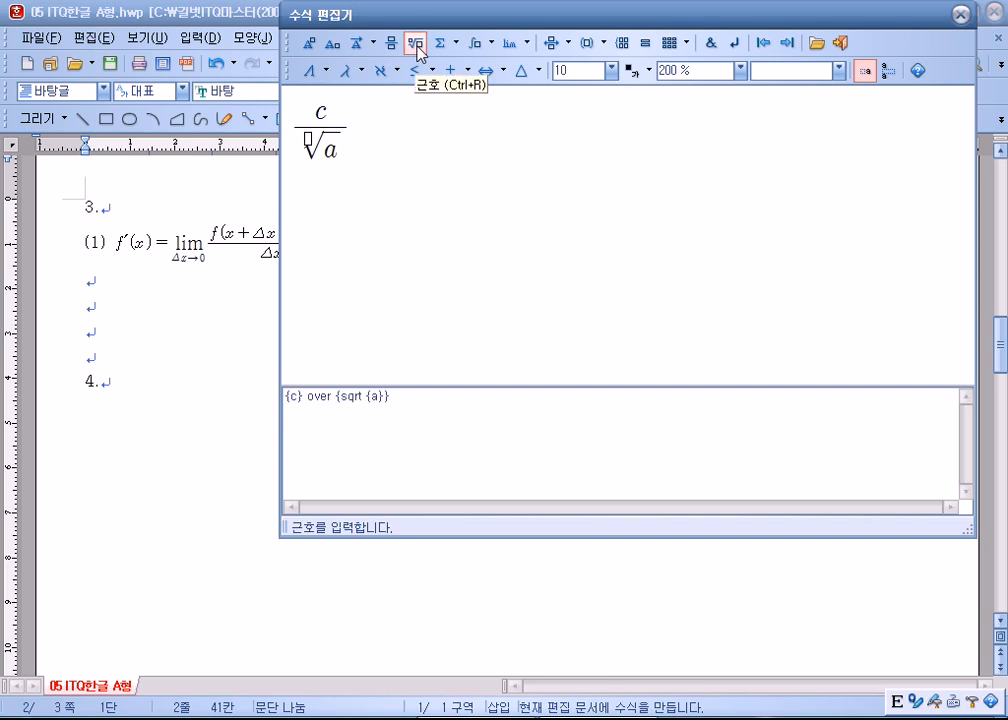
Step: Add a ± sign and the root of b to the denominator, and place the cursor after the fraction
{"action": "left_click", "coordinate": [460, 70]}
{"action": "left_click", "coordinate": [450, 97]}
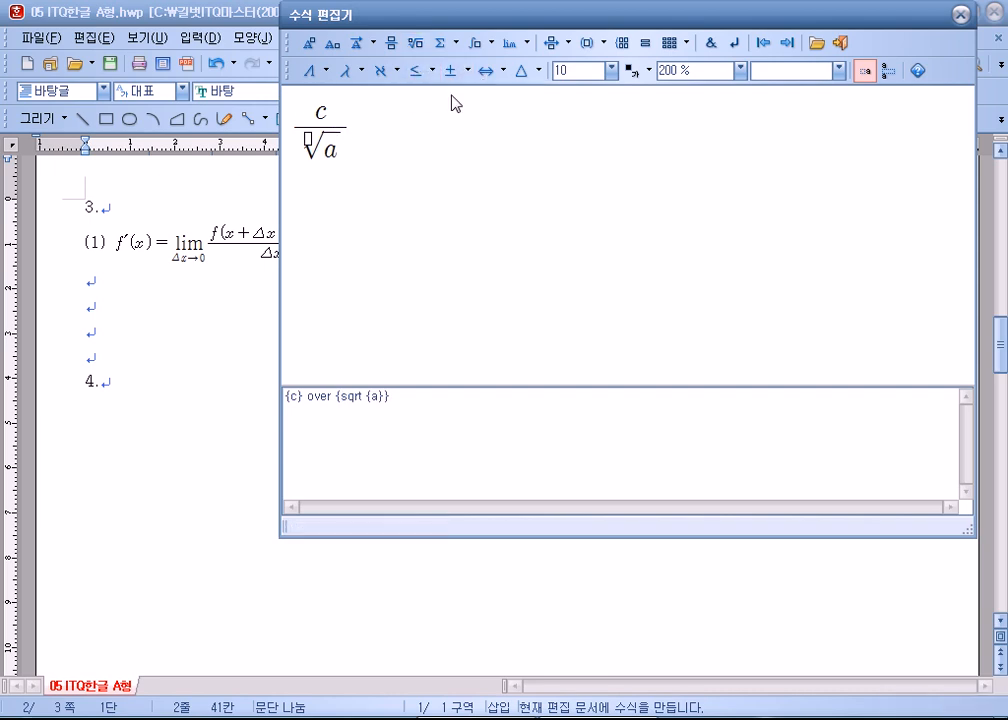
{"action": "left_click", "coordinate": [415, 45]}
{"action": "type", "text": "v"}
{"action": "key", "text": "BackSpace"}
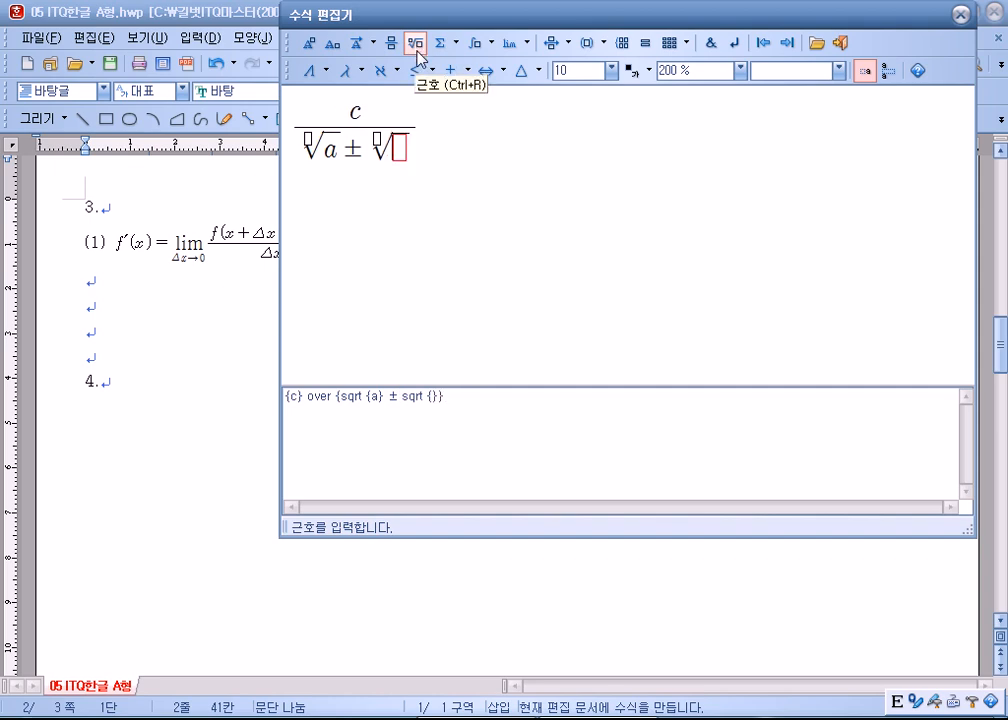
{"action": "type", "text": "b"}
{"action": "key", "text": "Right"}
{"action": "key", "text": "Right"}
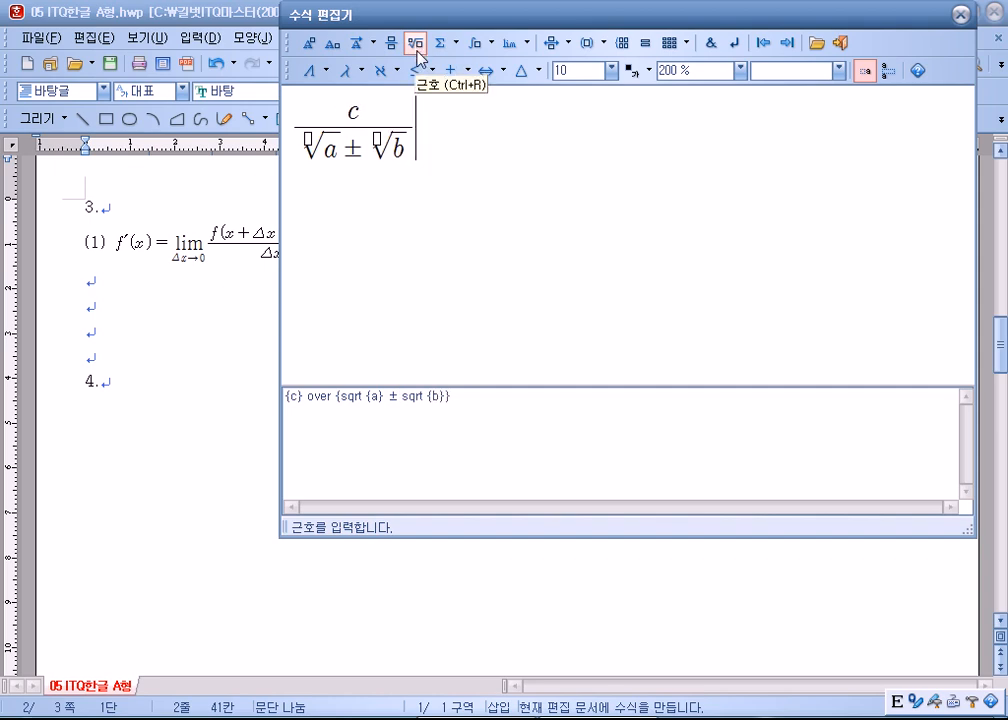
Step: Add an equals sign and a second fraction whose numerator begins with c(√a ∓
{"action": "type", "text": "="}
{"action": "left_click", "coordinate": [391, 45]}
{"action": "type", "text": "c(} over {}"}
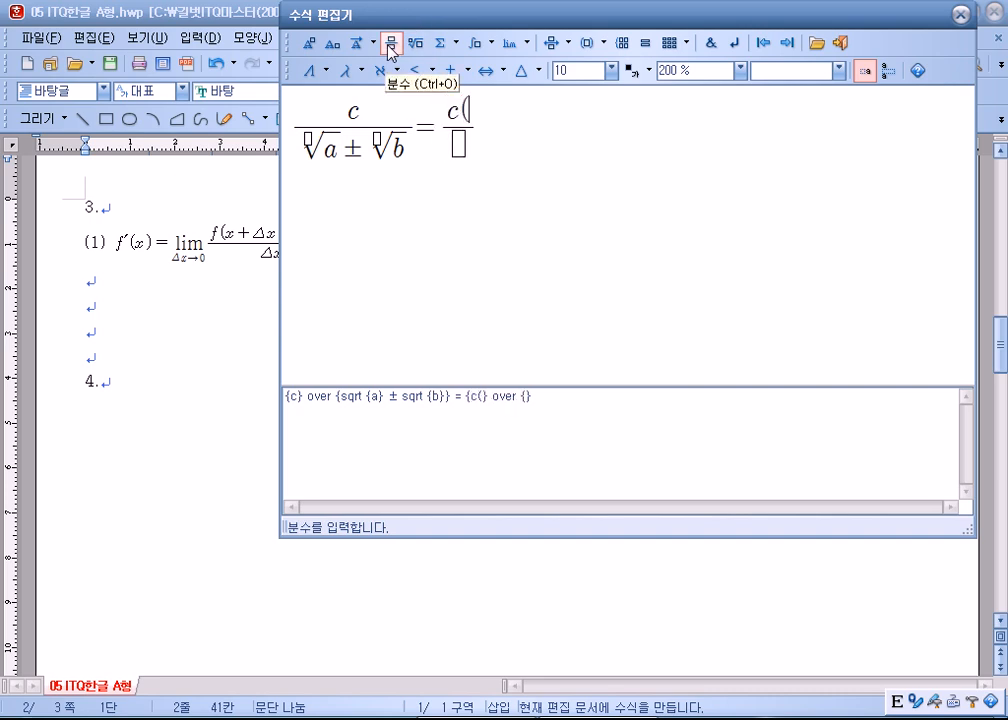
{"action": "left_click", "coordinate": [417, 45]}
{"action": "type", "text": "a"}
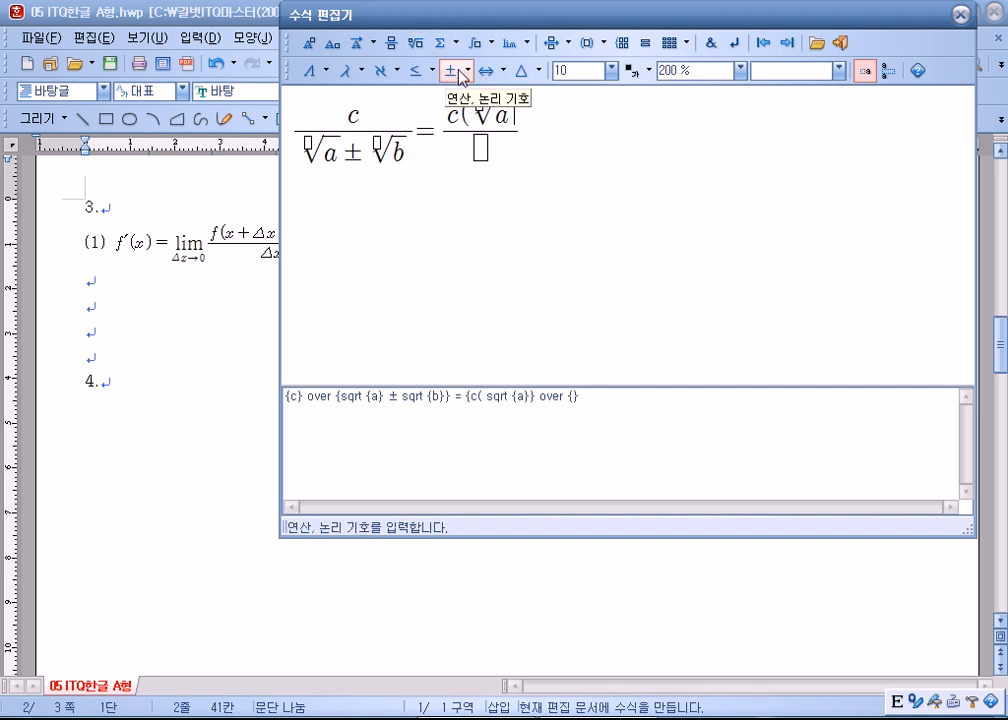
{"action": "left_click", "coordinate": [459, 72]}
{"action": "left_click", "coordinate": [477, 97]}
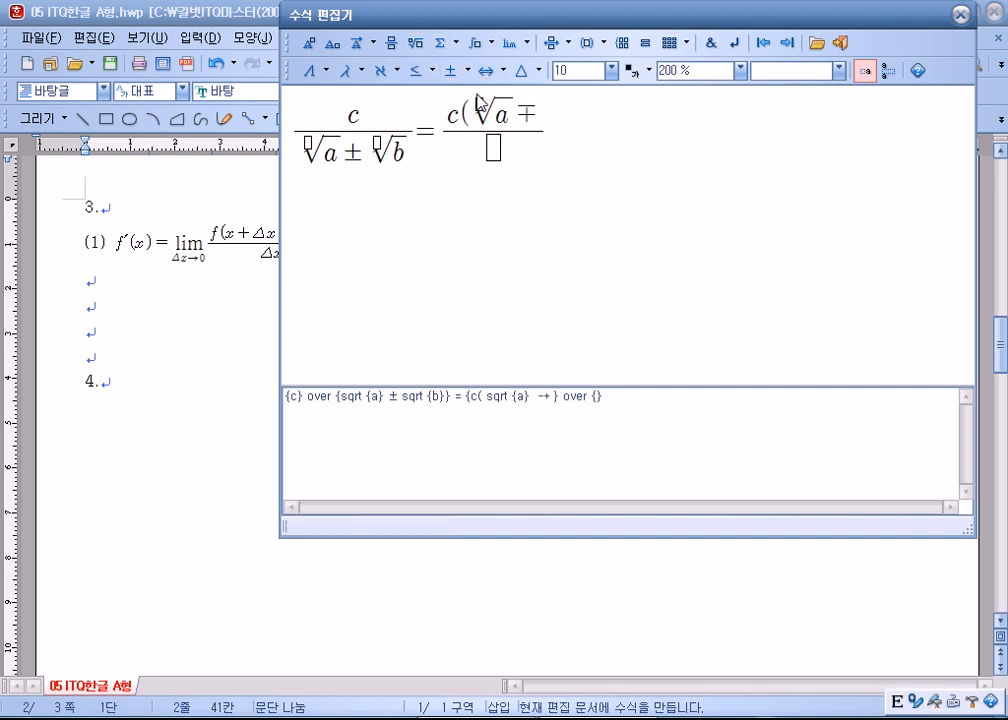
Step: Complete the second numerator with the root of b and a closing parenthesis outside it, and enter a-b as the denominator
{"action": "left_click", "coordinate": [415, 45]}
{"action": "type", "text": "v"}
{"action": "key", "text": "BackSpace"}
{"action": "type", "text": "b)"}
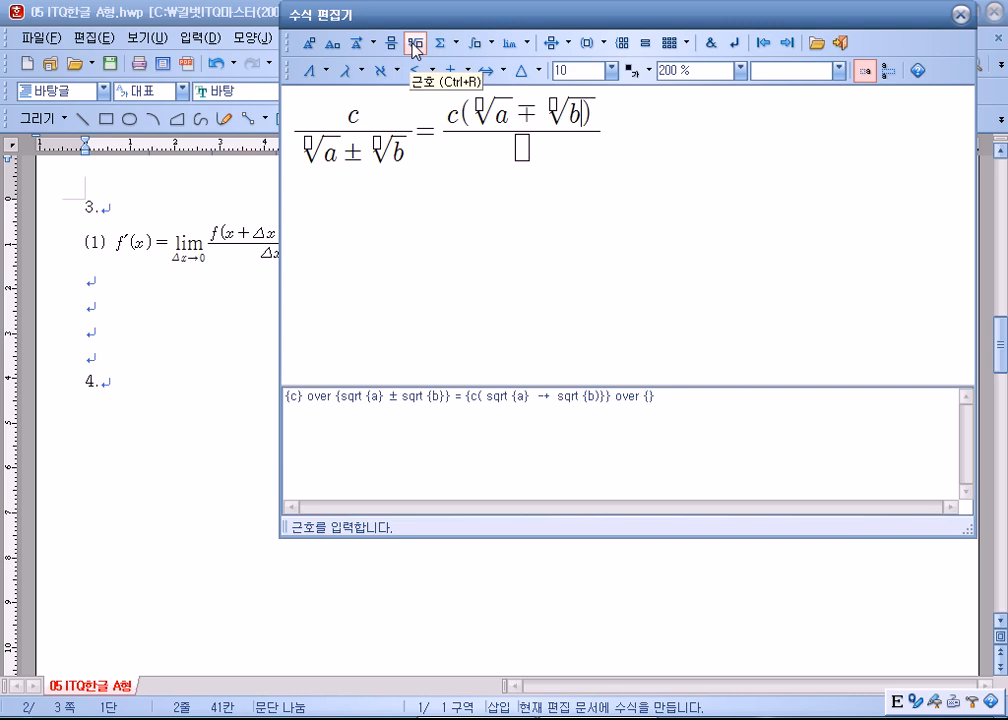
{"action": "key", "text": "BackSpace"}
{"action": "key", "text": "Right"}
{"action": "type", "text": ")"}
{"action": "key", "text": "Tab"}
{"action": "type", "text": "a-b"}
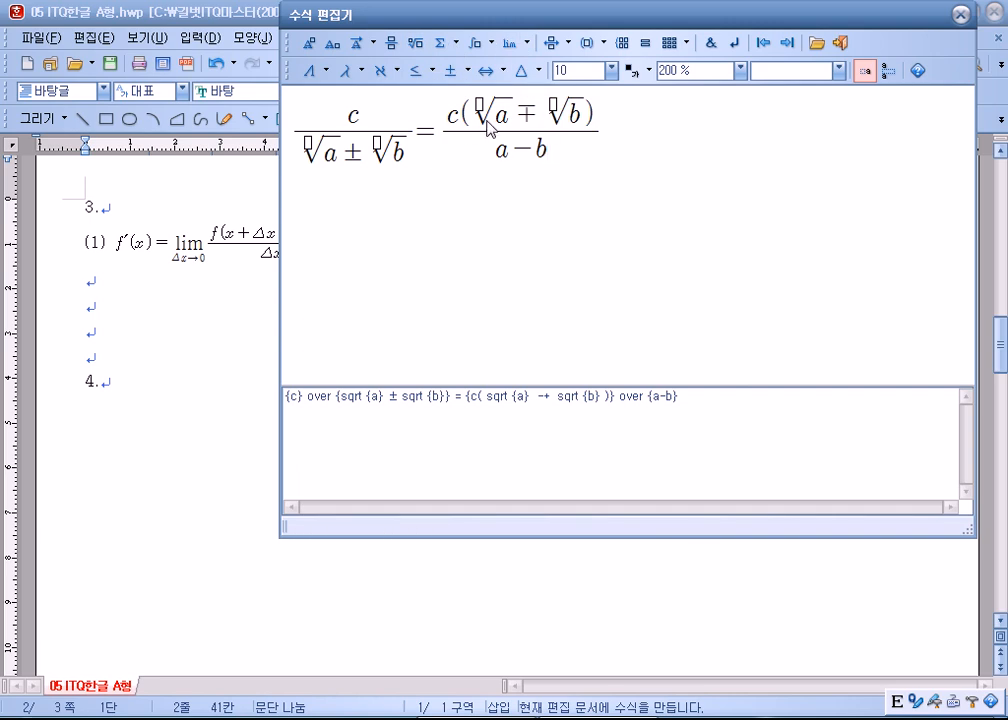
Step: Check the root signs of the second equation and insert it into the document after (2)
{"action": "left_click", "coordinate": [480, 107]}
{"action": "left_click", "coordinate": [552, 108]}
{"action": "left_click", "coordinate": [840, 43]}
Step: Add five blank lines below item 4 and place the cursor on the line directly beneath it
{"action": "key", "text": "Down"}
{"action": "key", "text": "Down"}
{"action": "key", "text": "Down"}
{"action": "key", "text": "Down"}
{"action": "key", "text": "Down"}
{"action": "key", "text": "Return"}
{"action": "key", "text": "Return"}
{"action": "key", "text": "Return"}
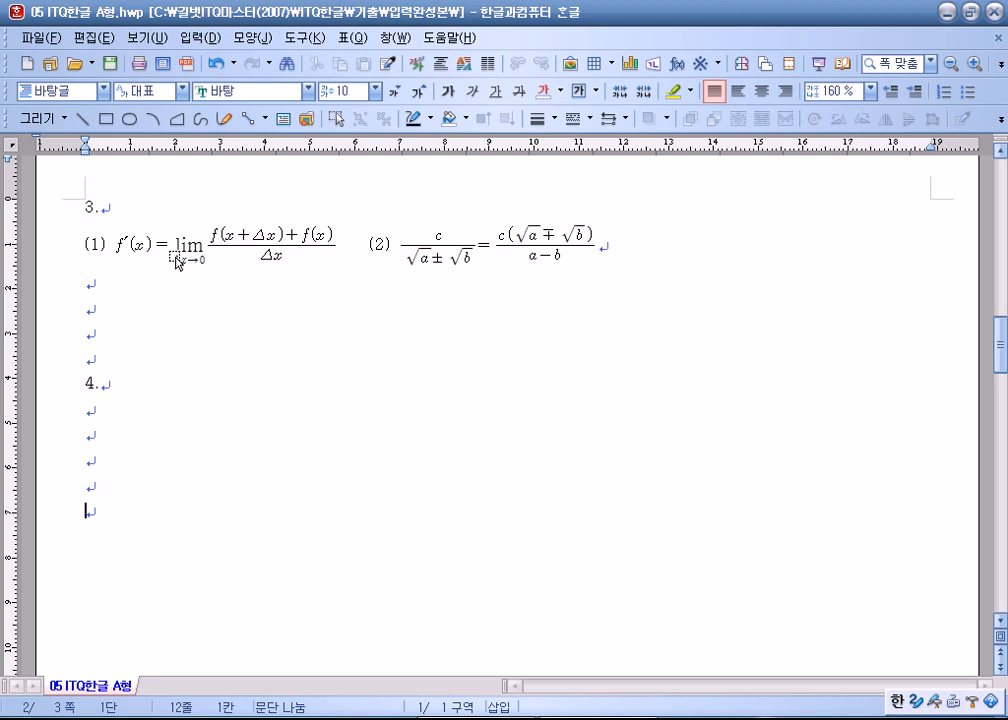
{"action": "scroll", "coordinate": [288, 352], "scroll_direction": "down", "scroll_amount": 3}
{"action": "left_click", "coordinate": [126, 273]}
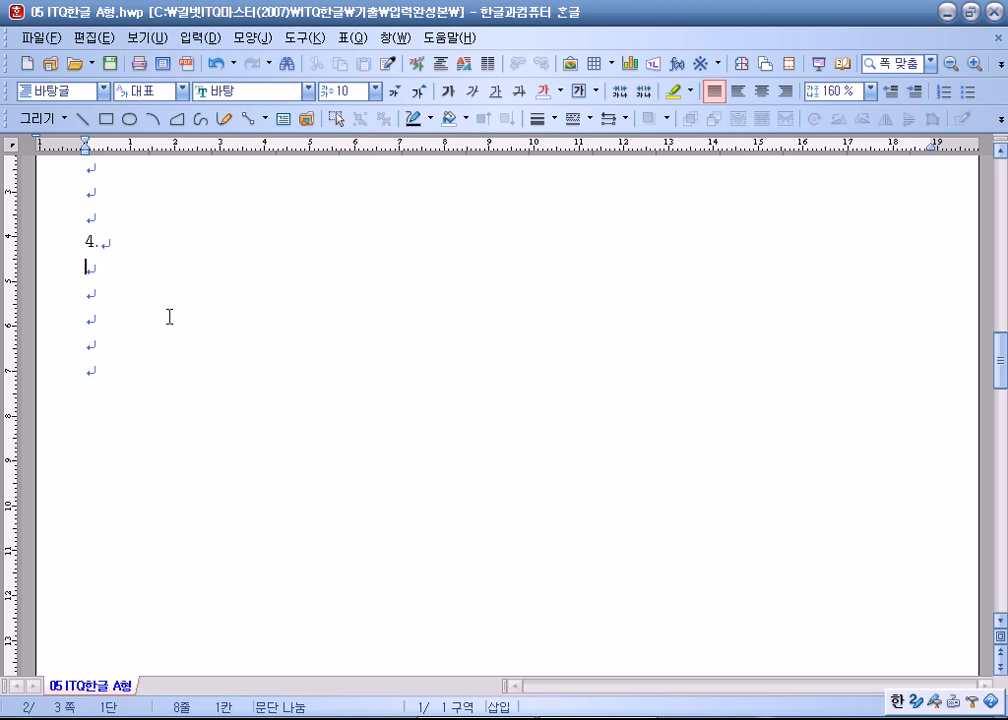
Step: Draw a rectangle below item 4, set it to 130 mm wide and 140 mm high, and lock its size
{"action": "left_click", "coordinate": [106, 120]}
{"action": "left_click_drag", "start_coordinate": [273, 385], "coordinate": [704, 657]}
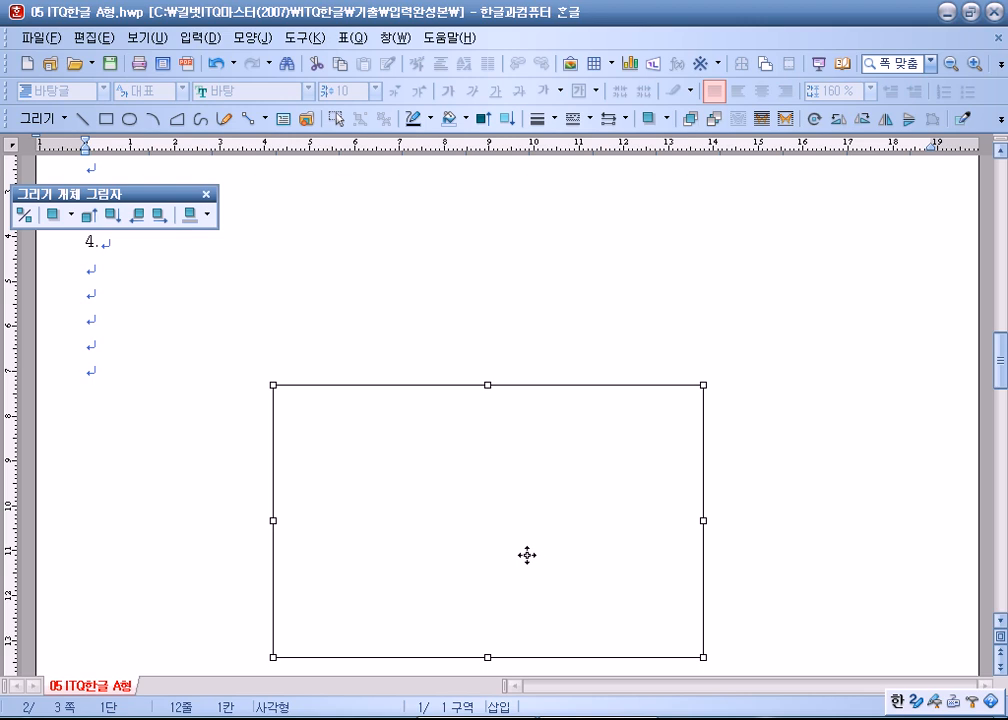
{"action": "double_click", "coordinate": [527, 555]}
{"action": "left_click", "coordinate": [259, 160]}
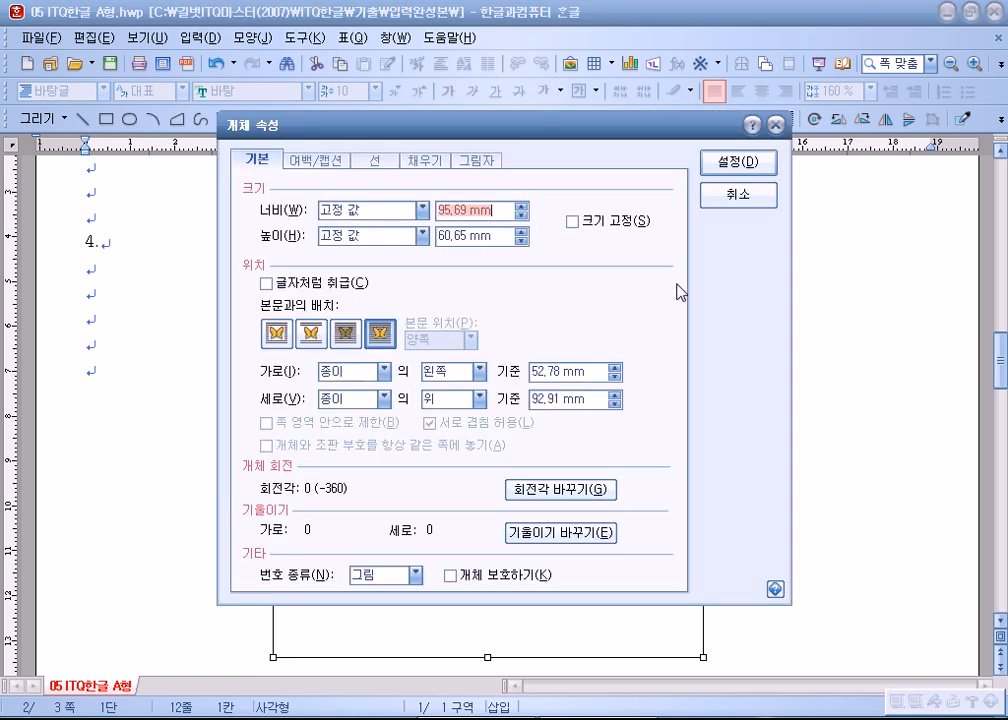
{"action": "type", "text": "130"}
{"action": "key", "text": "Tab"}
{"action": "type", "text": "140"}
{"action": "left_click", "coordinate": [572, 221]}
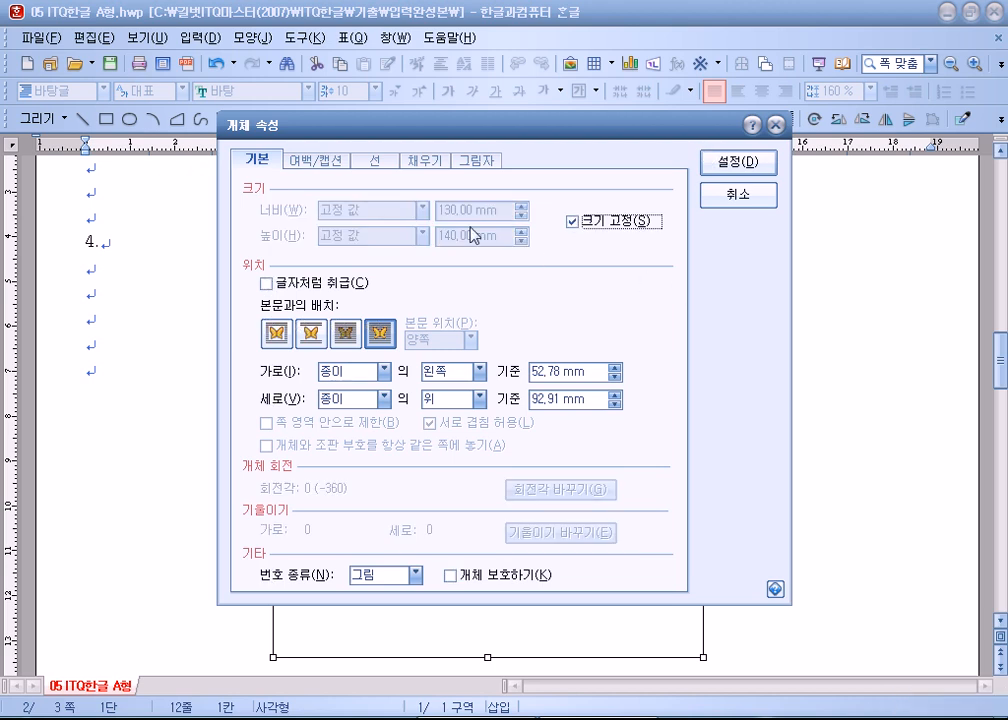
Step: Use square corners for the rectangle and fill it with the lightest purple-pink shade
{"action": "left_click", "coordinate": [373, 160]}
{"action": "left_click", "coordinate": [346, 377]}
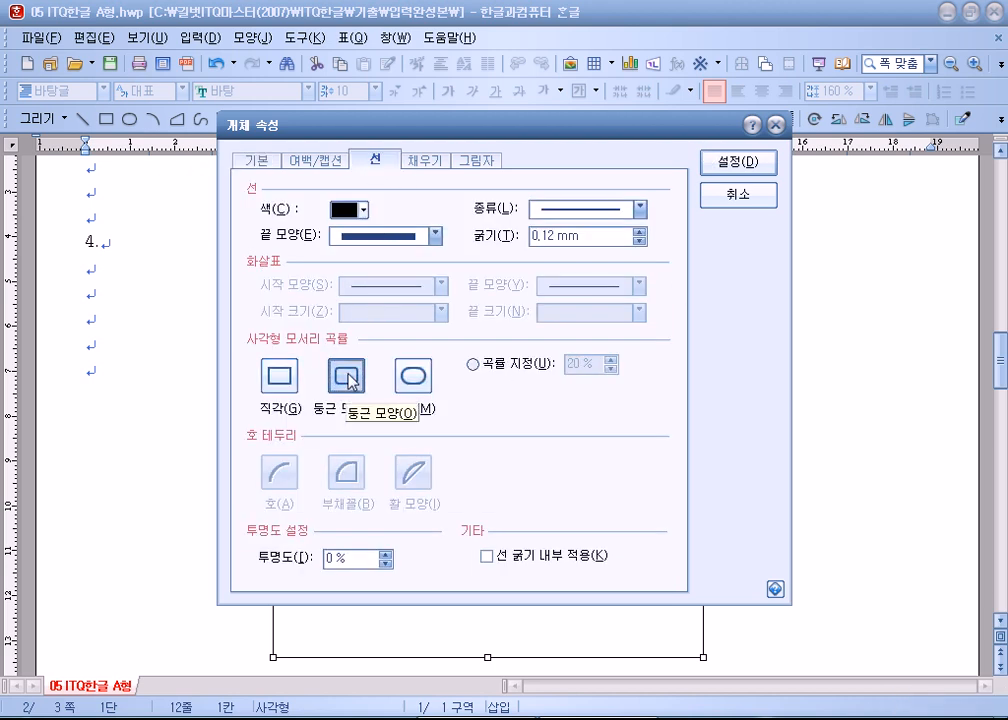
{"action": "left_click", "coordinate": [277, 380]}
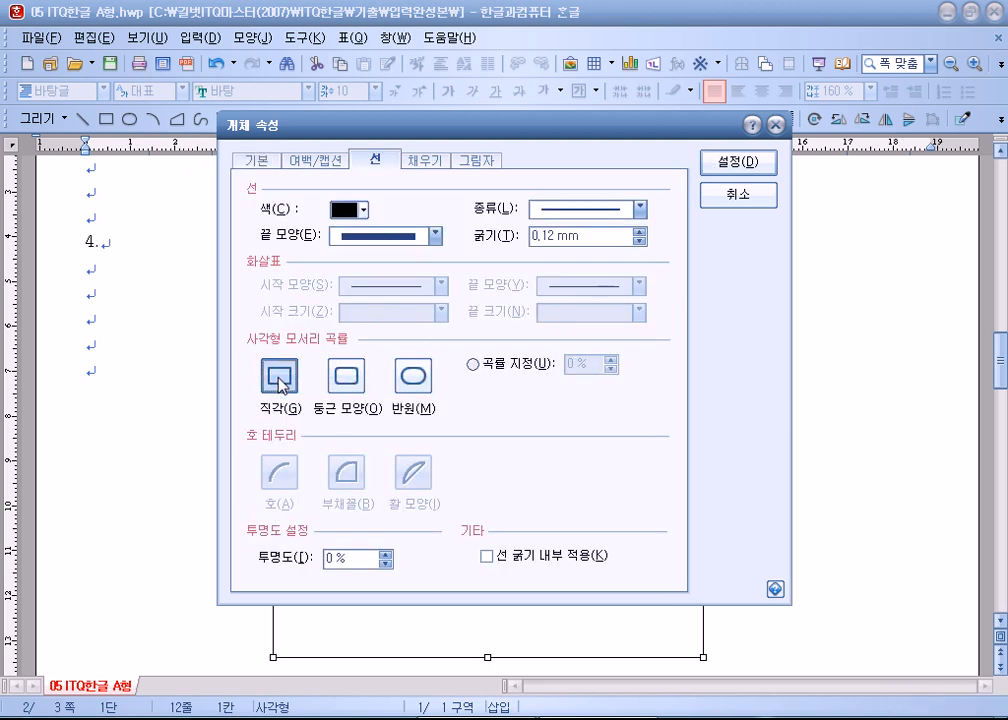
{"action": "left_click", "coordinate": [424, 160]}
{"action": "left_click", "coordinate": [366, 238]}
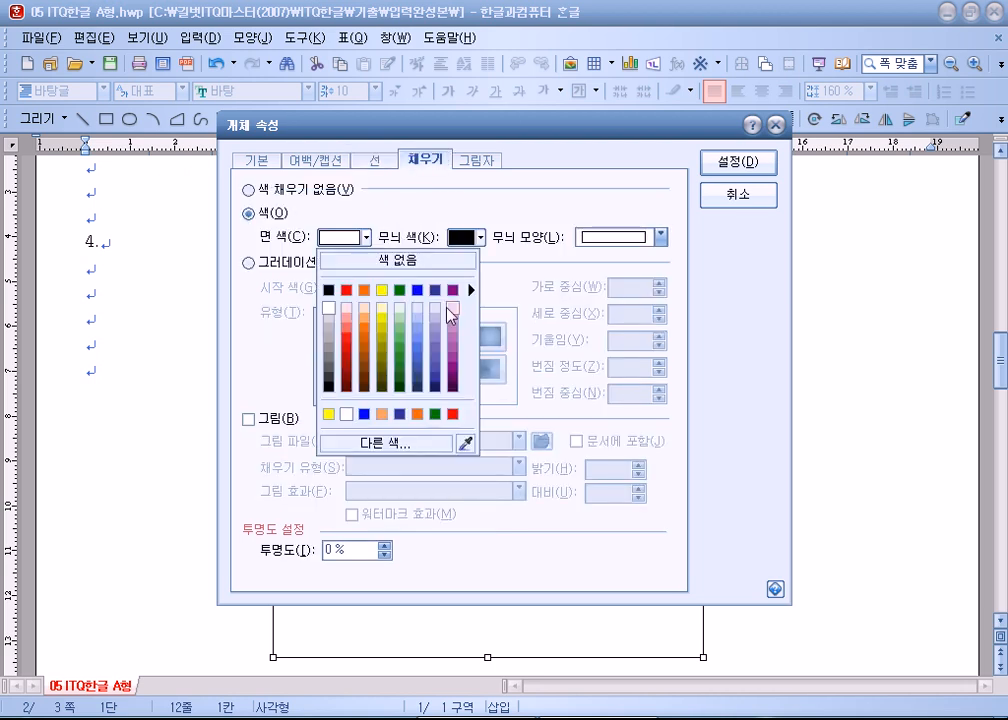
{"action": "left_click", "coordinate": [453, 313]}
{"action": "left_click", "coordinate": [740, 165]}
Step: Move the pink rectangle left to roughly the middle of the page width and check how it fits on the page
{"action": "left_click_drag", "start_coordinate": [538, 479], "coordinate": [453, 492]}
{"action": "scroll", "coordinate": [664, 503], "scroll_direction": "down", "scroll_amount": 10}
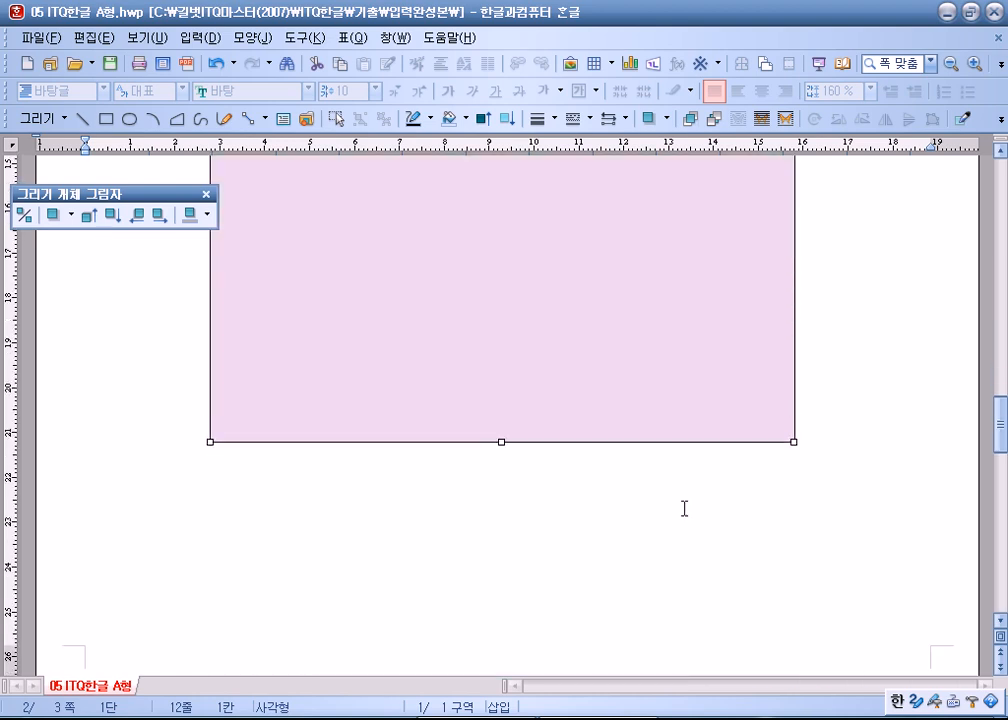
{"action": "scroll", "coordinate": [684, 509], "scroll_direction": "up", "scroll_amount": 10}
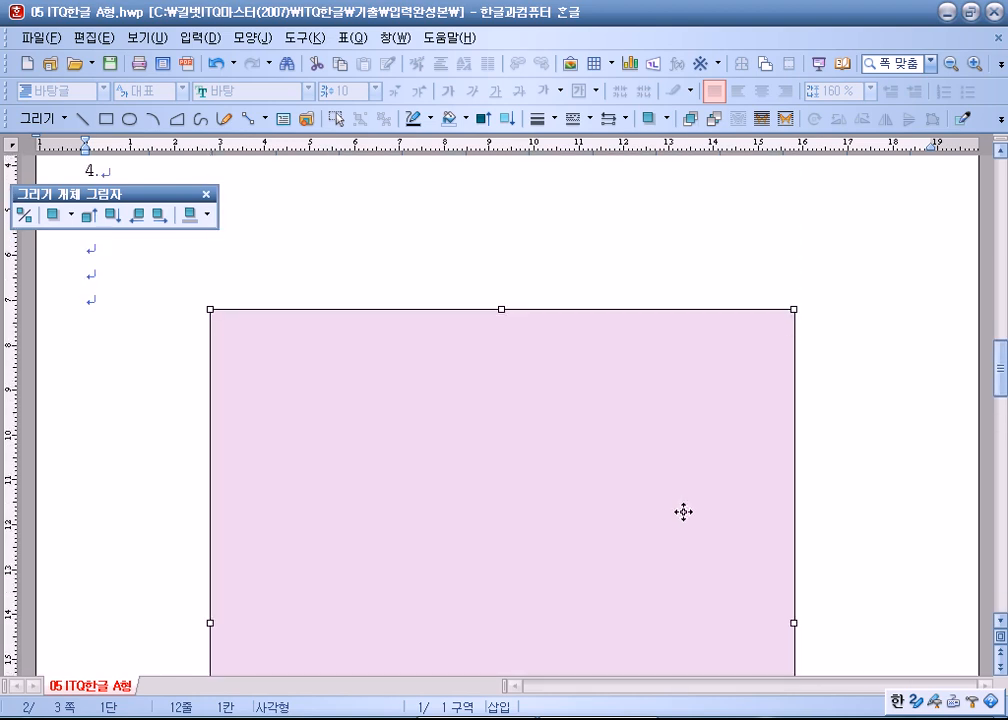
Step: Draw a wide text box across the upper edge of the pink rectangle and fill it with red
{"action": "left_click", "coordinate": [335, 258]}
{"action": "left_click", "coordinate": [283, 118]}
{"action": "left_click_drag", "start_coordinate": [240, 283], "coordinate": [774, 332]}
{"action": "double_click", "coordinate": [587, 282]}
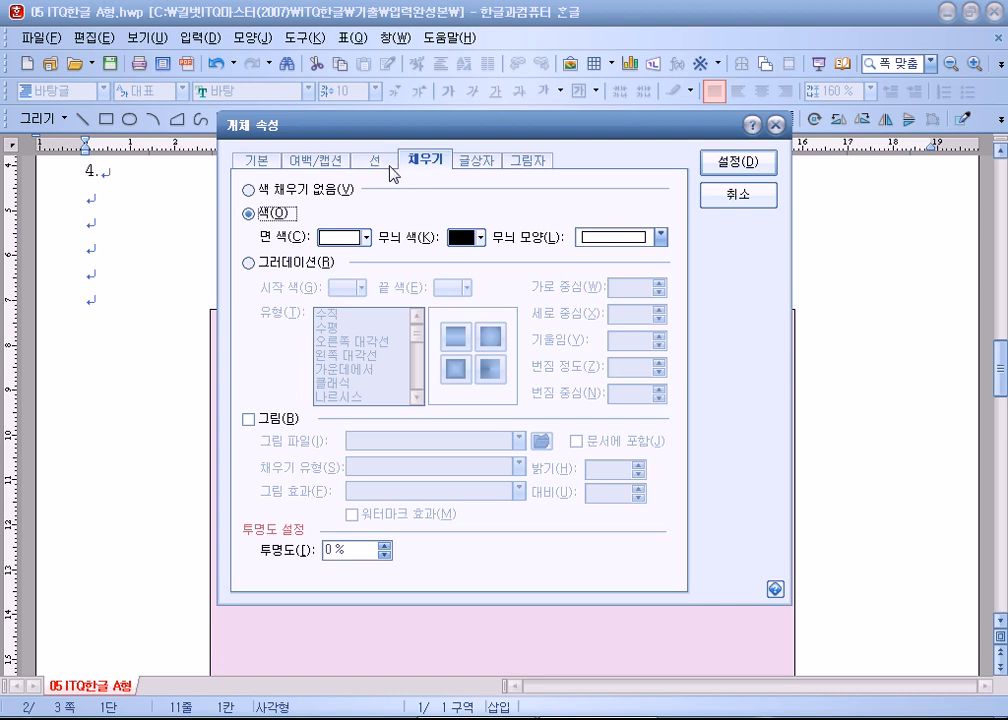
{"action": "left_click", "coordinate": [352, 237]}
{"action": "left_click", "coordinate": [348, 291]}
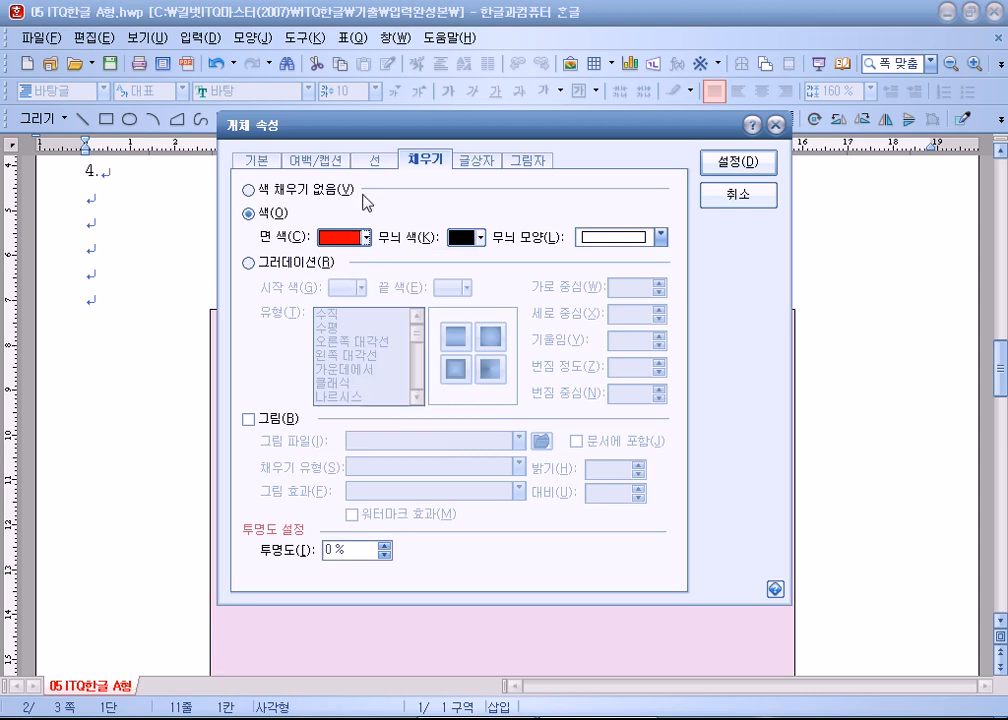
Step: Give the red text box semicircular ends, set it to 120 mm wide and 15 mm high, and lock its size
{"action": "left_click", "coordinate": [377, 159]}
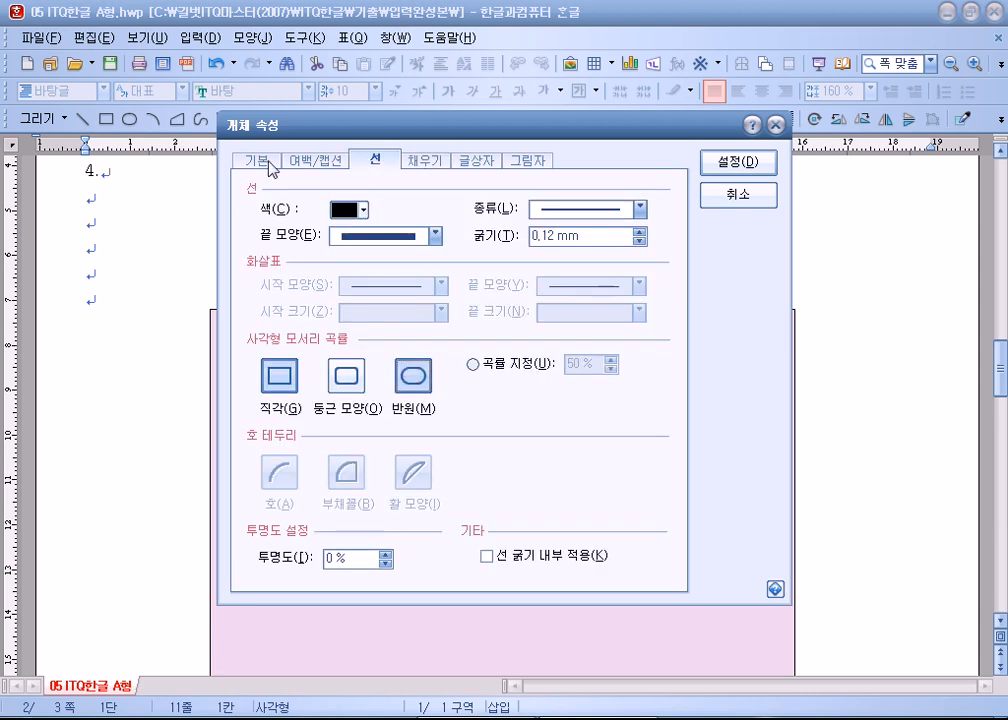
{"action": "left_click", "coordinate": [266, 161]}
{"action": "key", "text": "Tab"}
{"action": "type", "text": "1120"}
{"action": "key", "text": "Tab"}
{"action": "type", "text": "15"}
{"action": "left_click", "coordinate": [598, 221]}
{"action": "key", "text": "Return"}
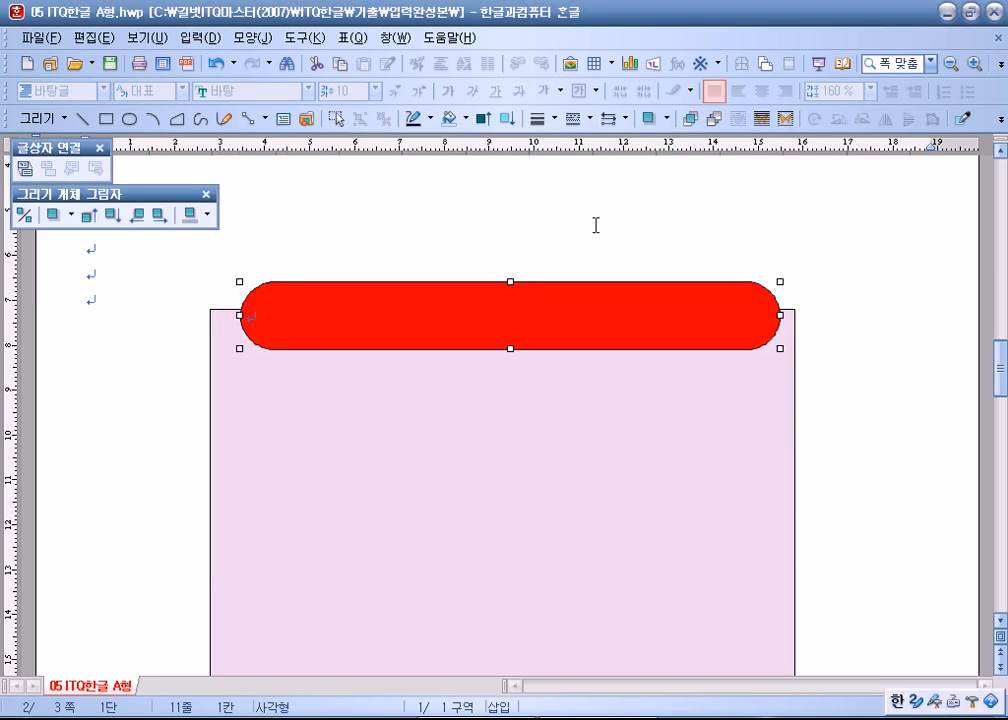
Step: Centre the red text box over the pink rectangle's upper edge and enter "남원골로 떠나는 축제 마당" in it
{"action": "left_click_drag", "start_coordinate": [549, 306], "coordinate": [541, 302]}
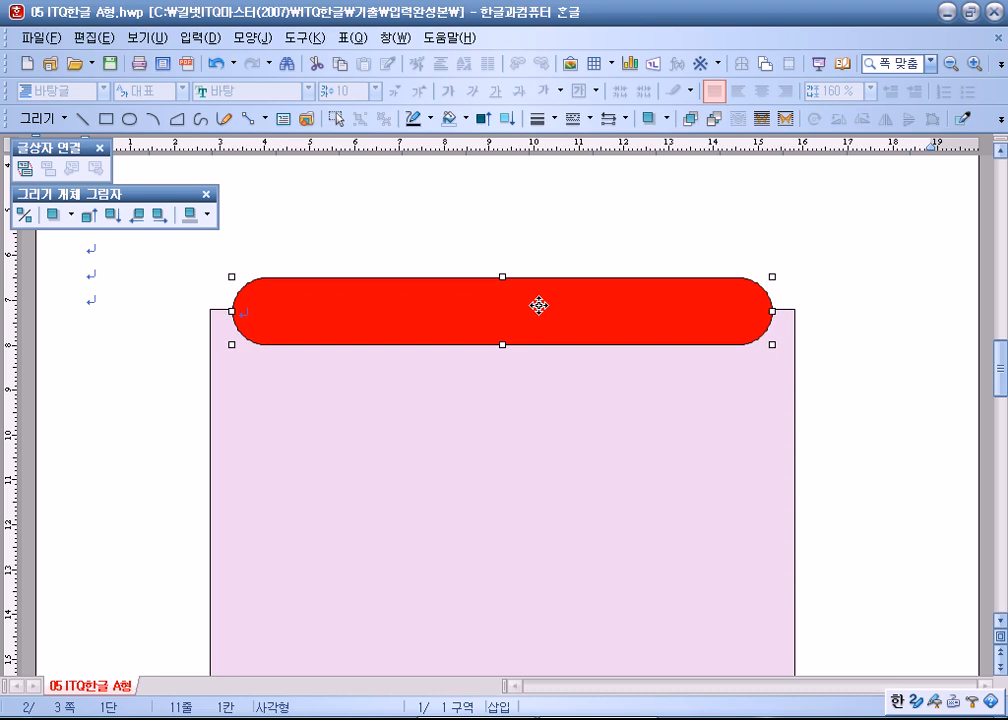
{"action": "left_click", "coordinate": [547, 250]}
{"action": "left_click", "coordinate": [465, 318]}
{"action": "type", "text": "남"}
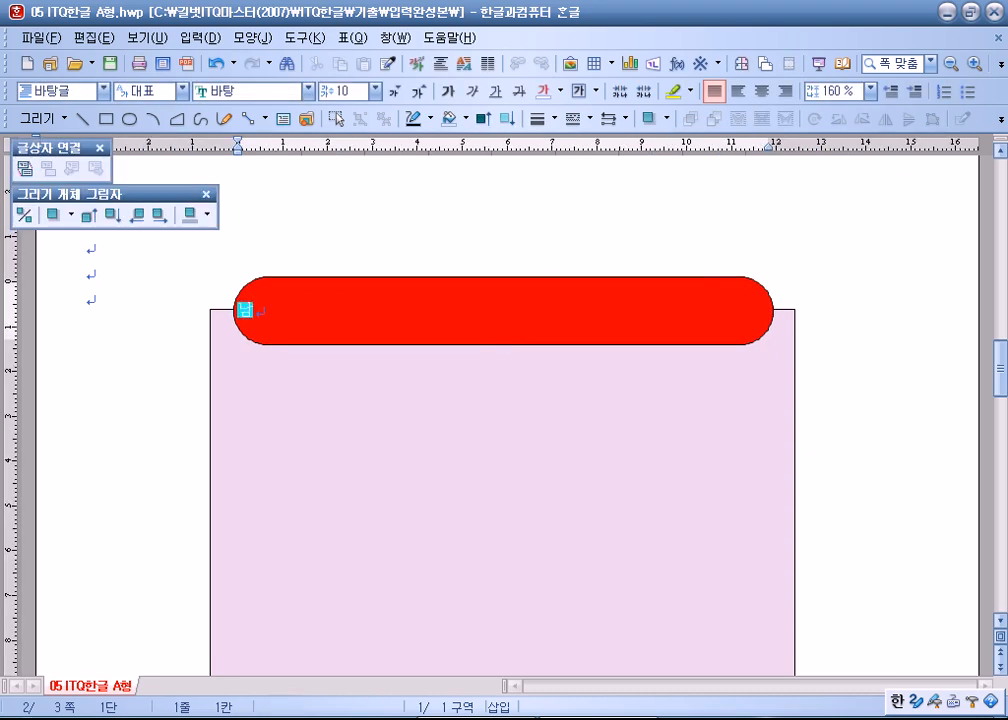
{"action": "type", "text": "원골로 떠"}
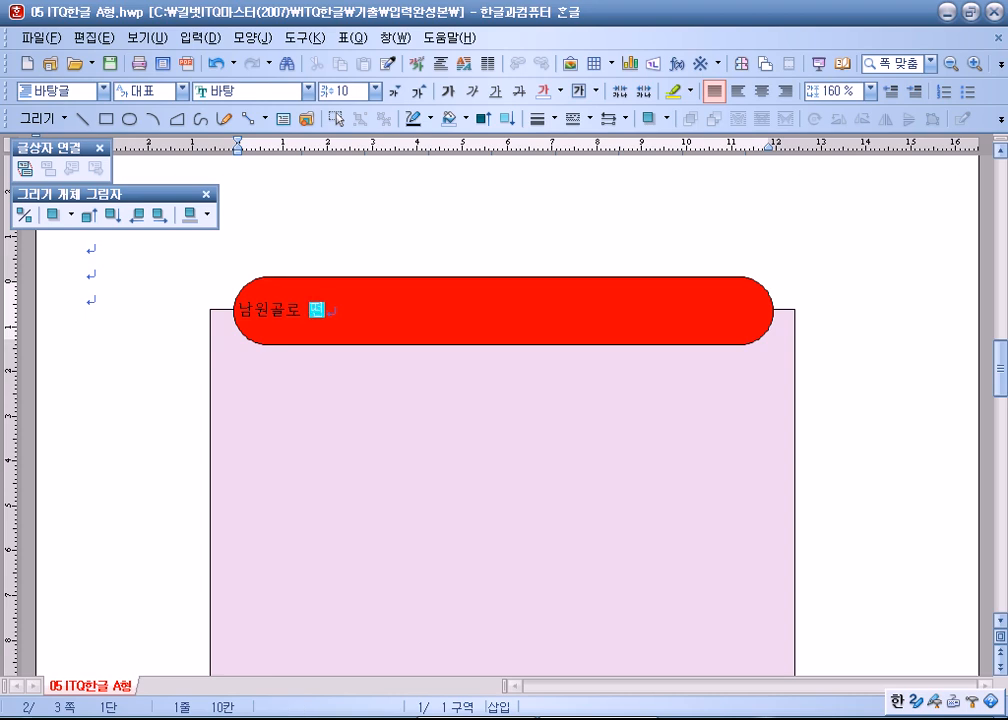
{"action": "type", "text": "나는 축제 마당"}
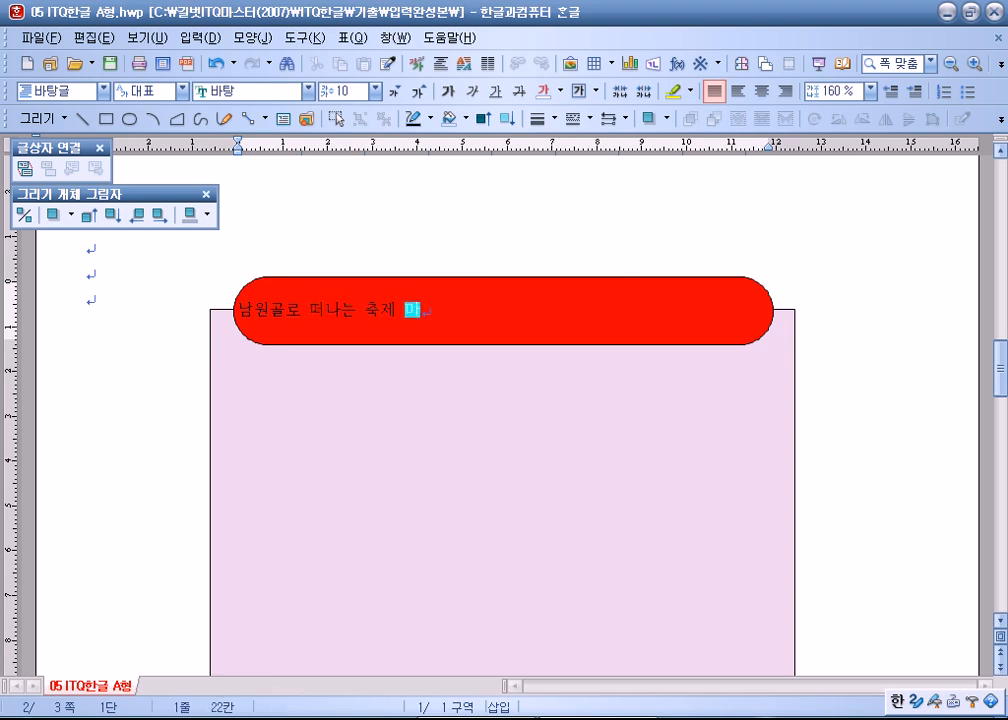
Step: Centre the banner text, format it as white 24 pt 굴림, and save the document
{"action": "key", "text": "ctrl+a"}
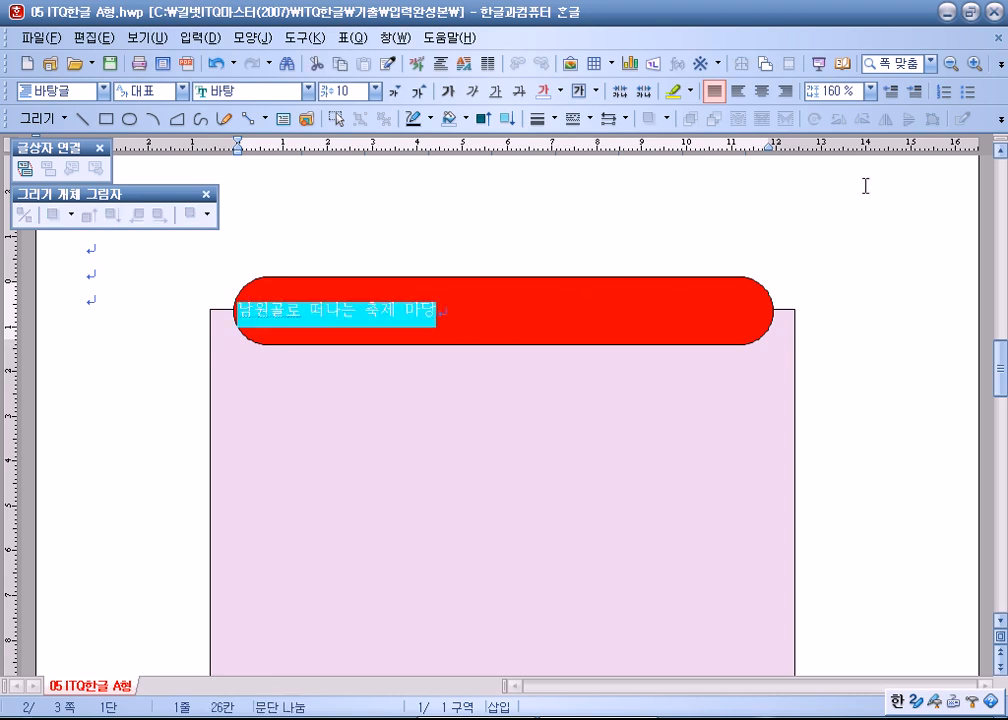
{"action": "left_click", "coordinate": [764, 92]}
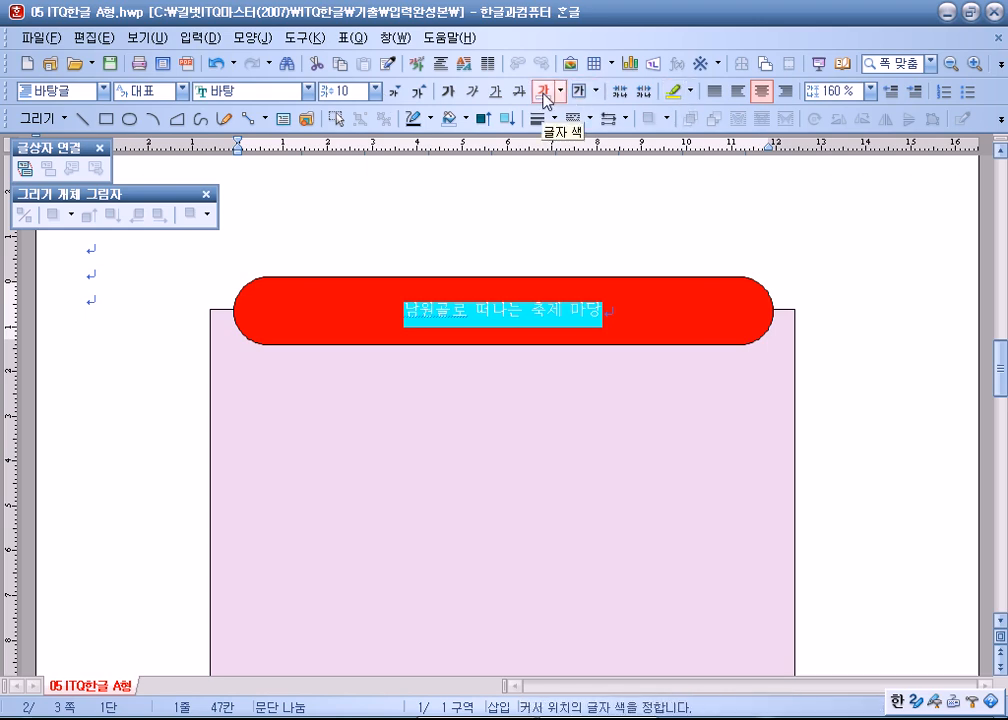
{"action": "left_click", "coordinate": [375, 91]}
{"action": "left_click", "coordinate": [336, 274]}
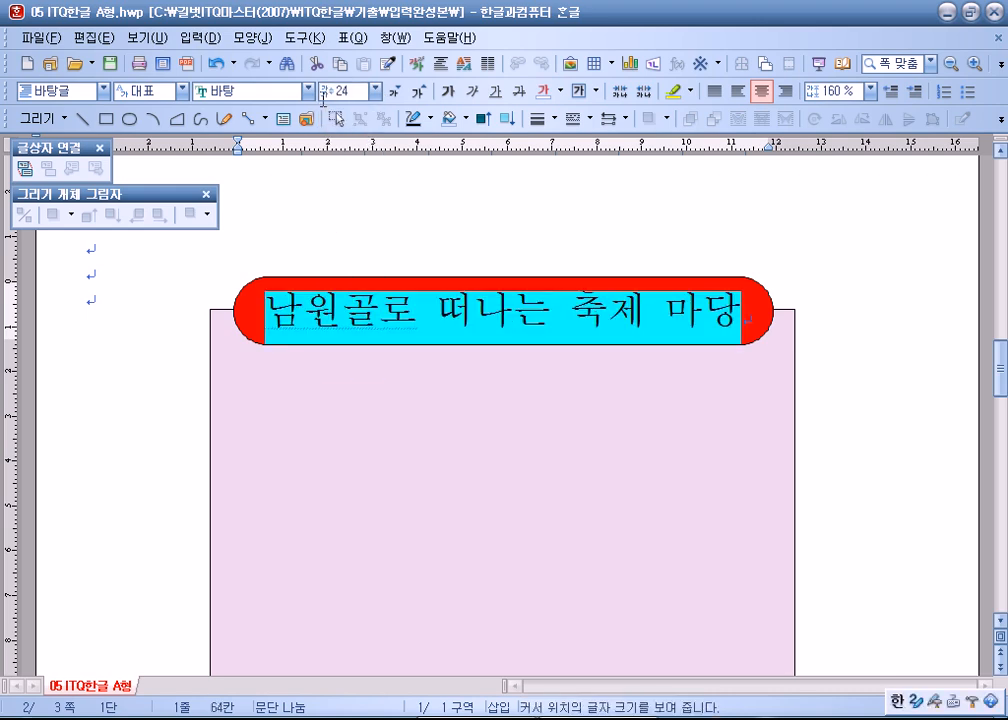
{"action": "left_click", "coordinate": [307, 91]}
{"action": "scroll", "coordinate": [230, 220], "scroll_direction": "up", "scroll_amount": 8}
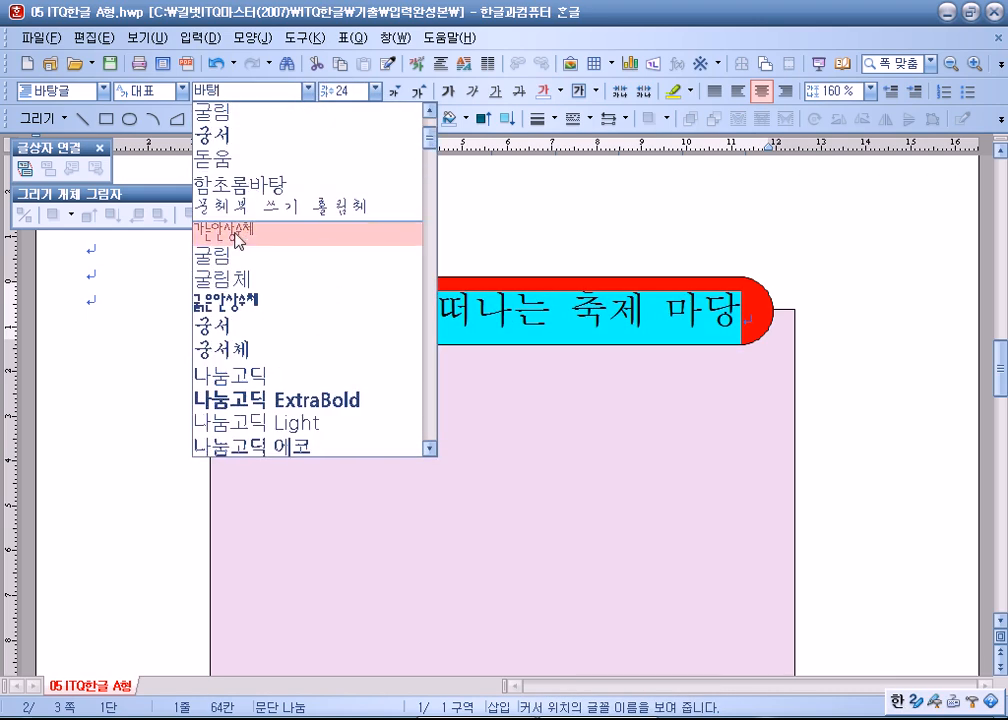
{"action": "left_click", "coordinate": [237, 262]}
{"action": "left_click", "coordinate": [508, 254]}
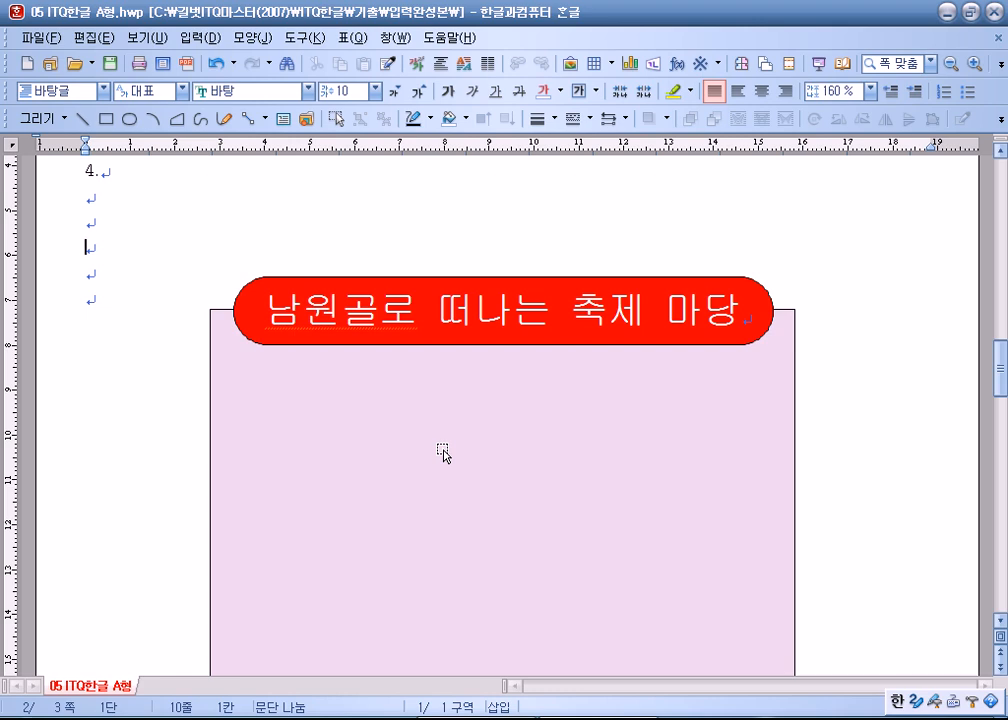
{"action": "key", "text": "alt+s"}
Step: Draw a rectangle inside the pink one, set it to 110 mm wide and 130 mm high, and lock its size
{"action": "left_click", "coordinate": [85, 299]}
{"action": "left_click", "coordinate": [105, 119]}
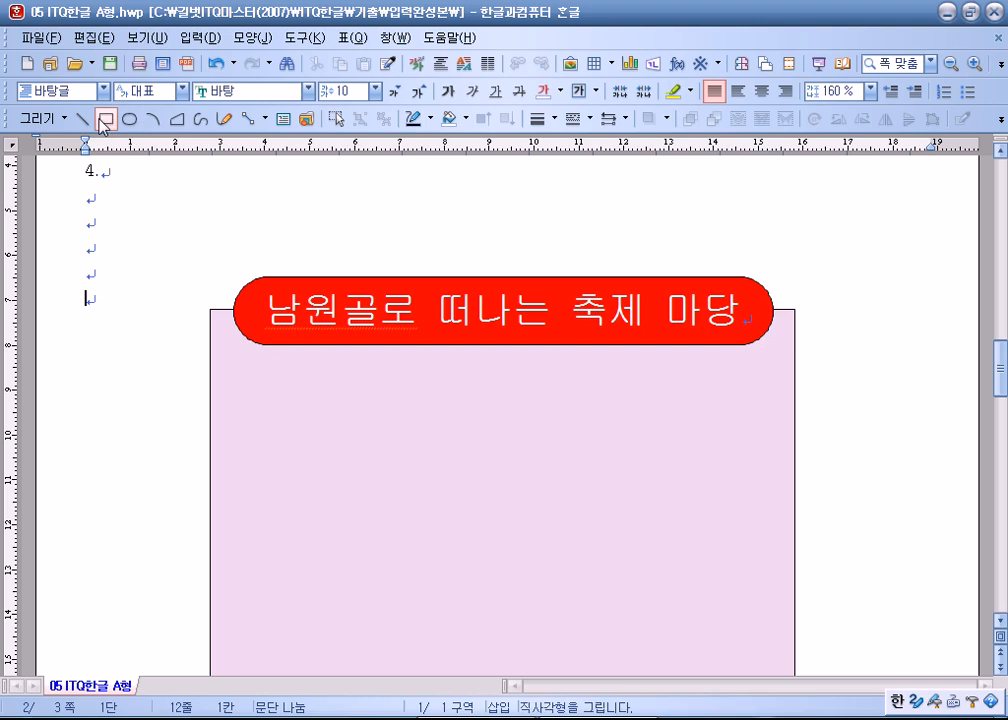
{"action": "scroll", "coordinate": [250, 280], "scroll_direction": "down", "scroll_amount": 5}
{"action": "left_click_drag", "start_coordinate": [321, 237], "coordinate": [758, 572]}
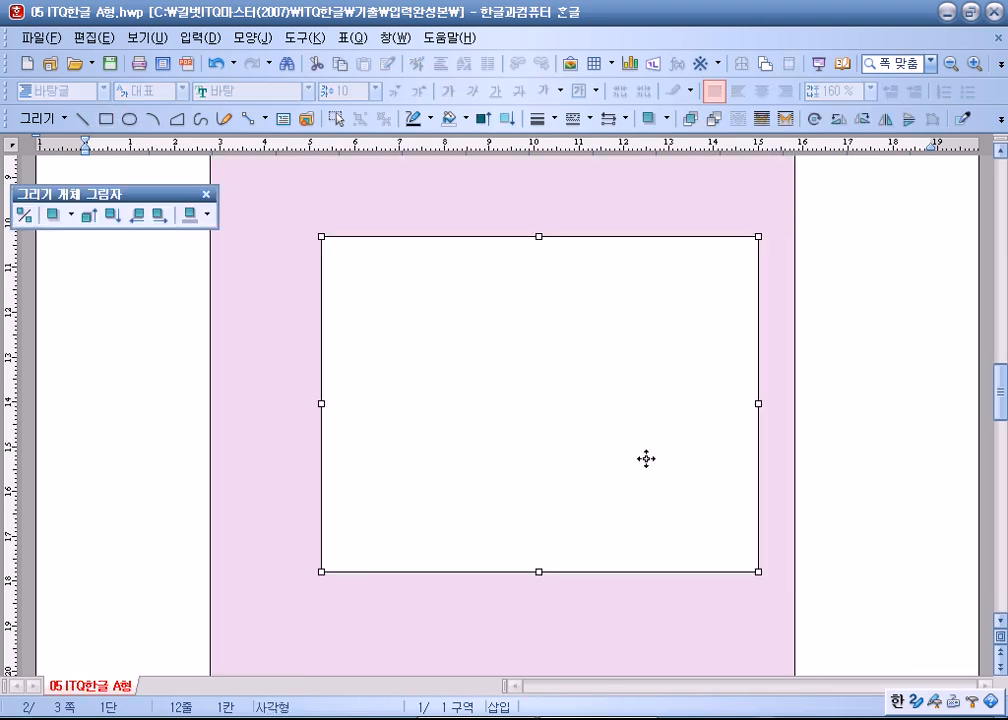
{"action": "double_click", "coordinate": [590, 418]}
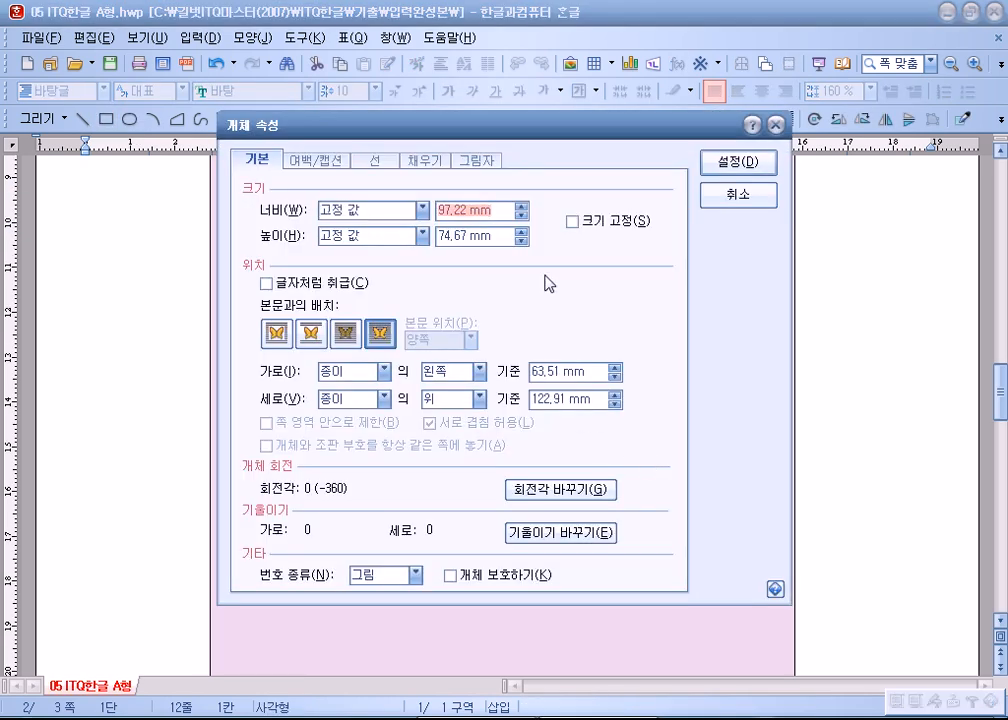
{"action": "type", "text": "110"}
{"action": "key", "text": "Tab"}
{"action": "type", "text": "130"}
{"action": "key", "text": "alt+s"}
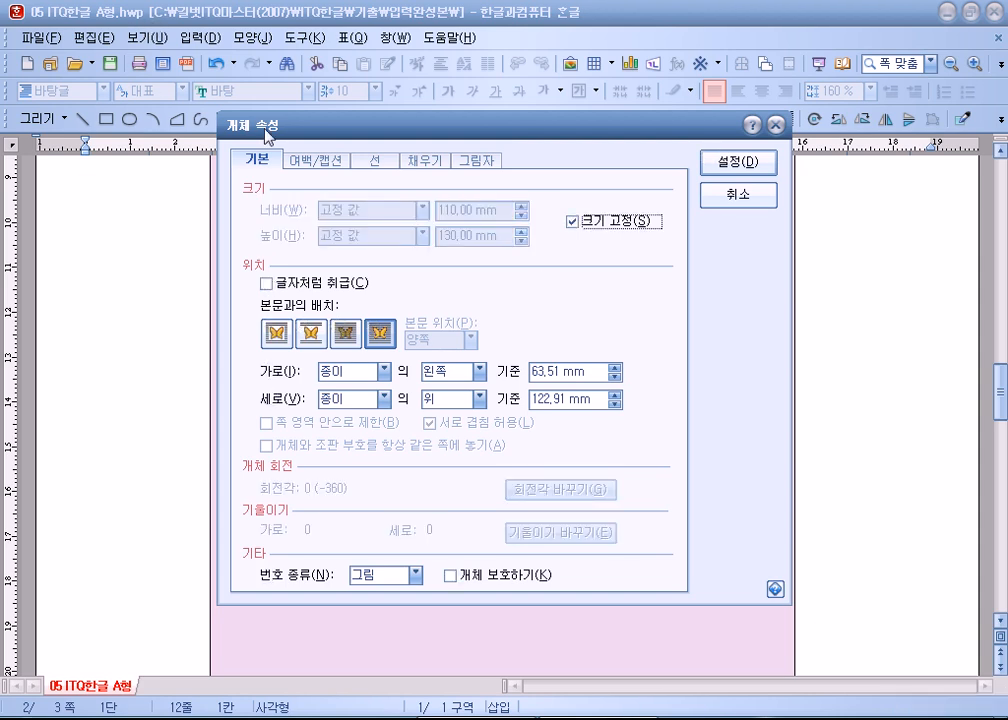
Step: Round the inner rectangle's corners with 둥근 모양 and fill it with the lightest blue shade
{"action": "left_click", "coordinate": [377, 162]}
{"action": "left_click", "coordinate": [344, 378]}
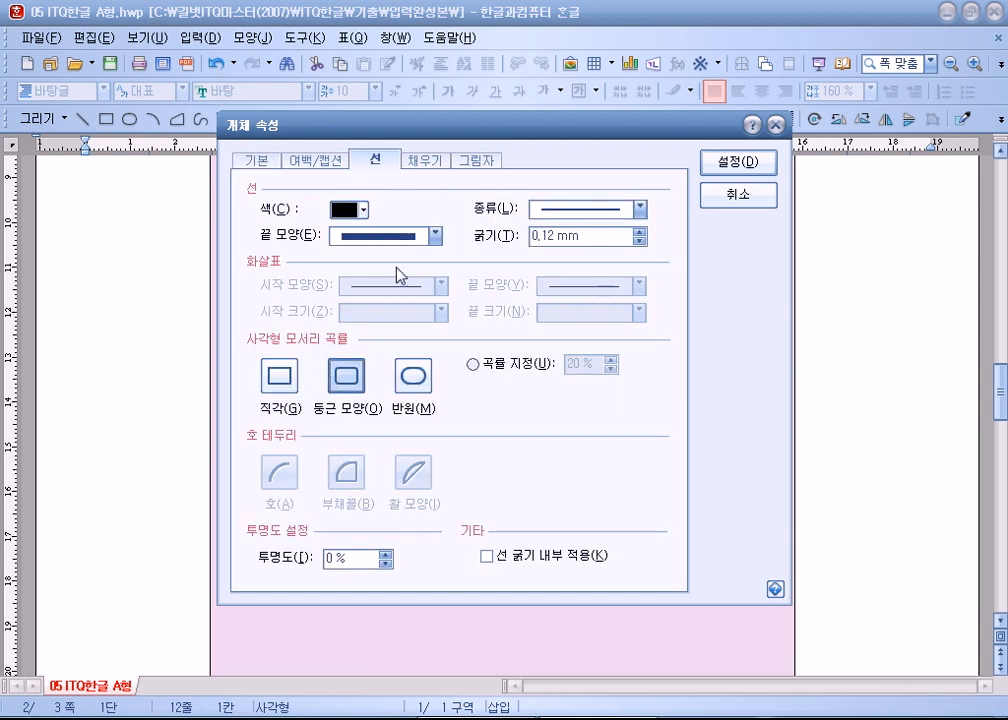
{"action": "left_click", "coordinate": [440, 160]}
{"action": "left_click", "coordinate": [365, 237]}
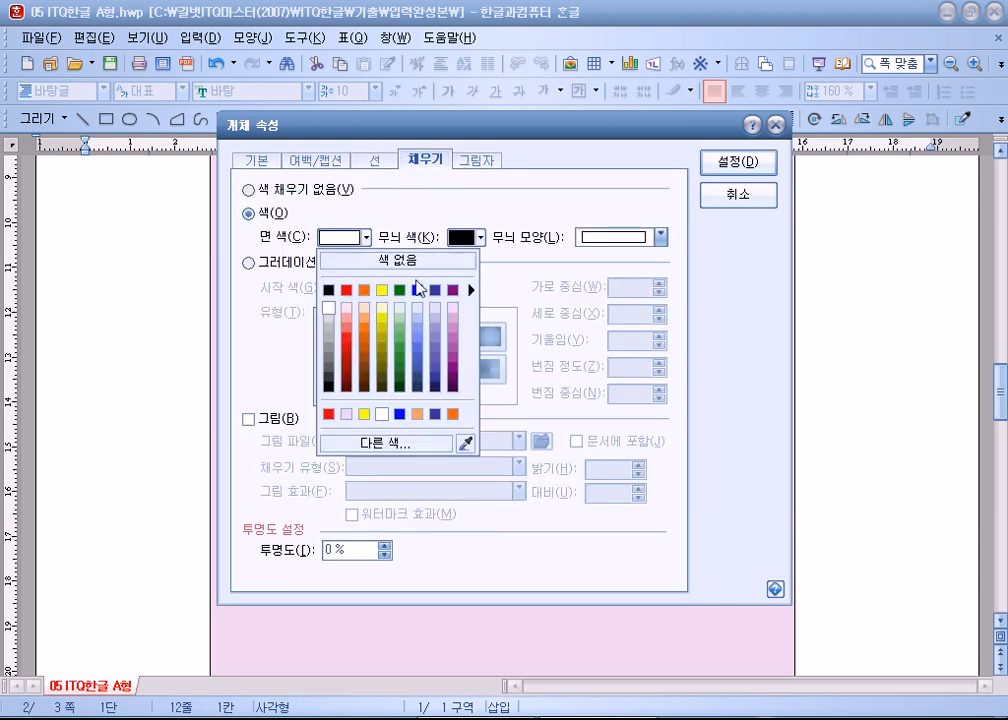
{"action": "left_click", "coordinate": [419, 311]}
{"action": "left_click", "coordinate": [736, 164]}
Step: Move the light blue rectangle just below the red banner, centred horizontally within the pink rectangle
{"action": "left_click_drag", "start_coordinate": [573, 389], "coordinate": [481, 289]}
{"action": "scroll", "coordinate": [498, 346], "scroll_direction": "down", "scroll_amount": 5}
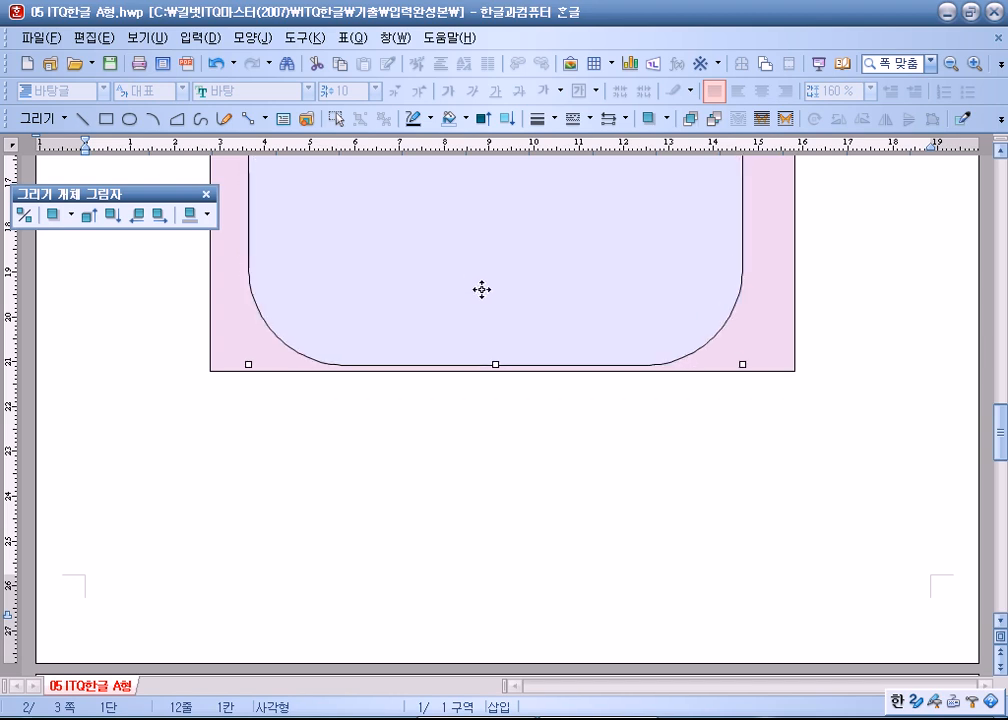
{"action": "left_click_drag", "start_coordinate": [484, 293], "coordinate": [492, 294]}
{"action": "left_click_drag", "start_coordinate": [391, 290], "coordinate": [380, 294]}
{"action": "scroll", "coordinate": [380, 294], "scroll_direction": "up", "scroll_amount": 10}
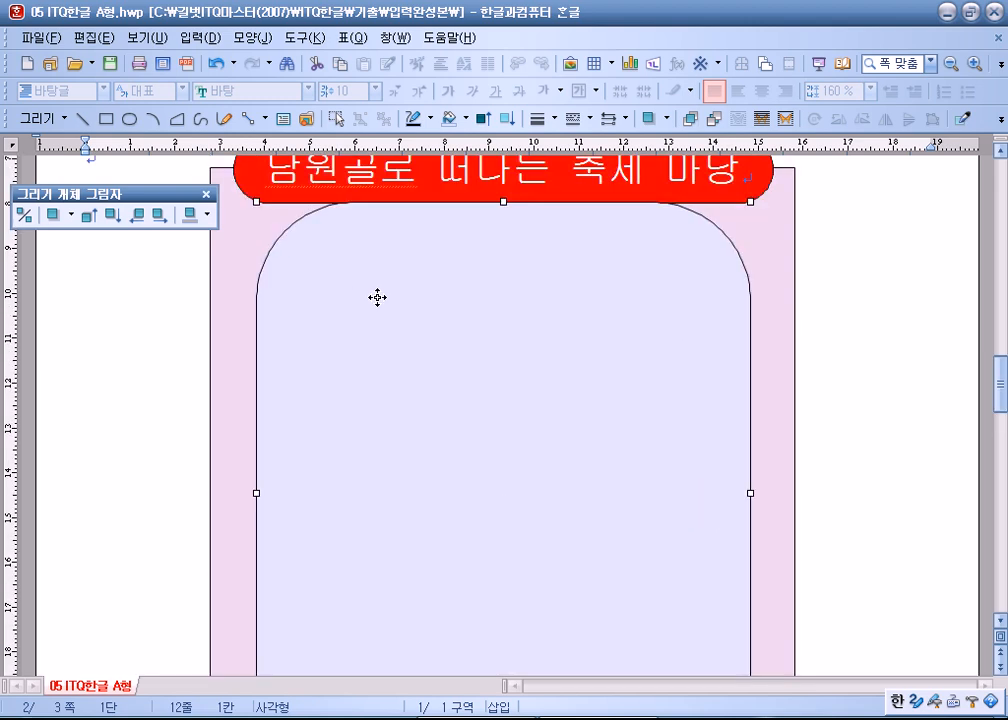
{"action": "left_click_drag", "start_coordinate": [415, 396], "coordinate": [417, 400]}
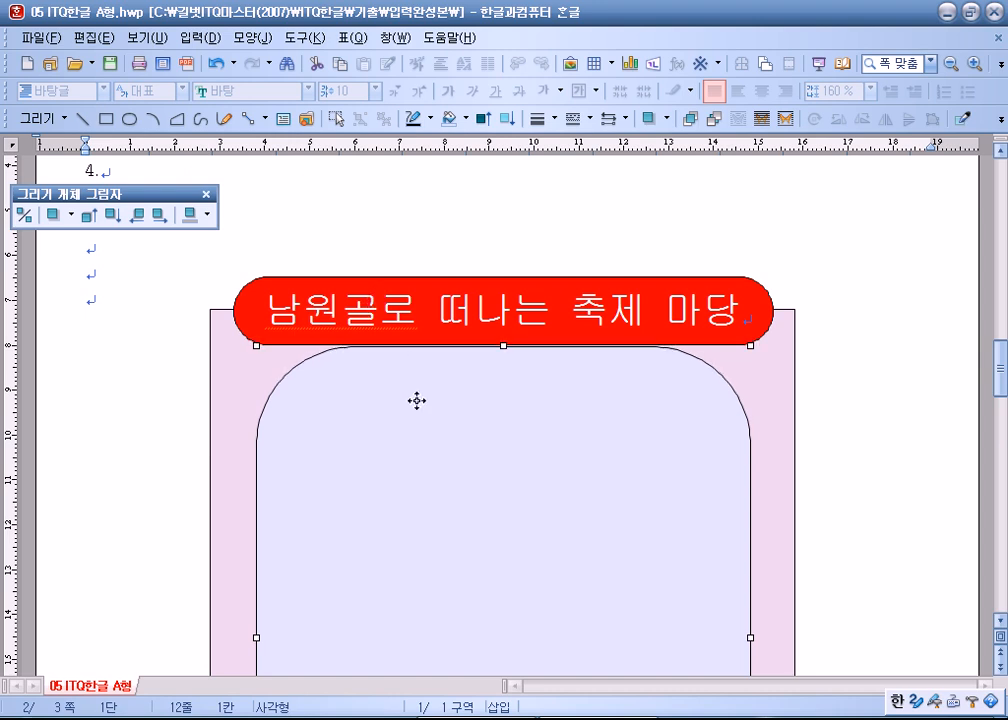
Step: Nudge the red banner up and the light blue rectangle down slightly to leave a narrow gap between them
{"action": "left_click", "coordinate": [408, 280]}
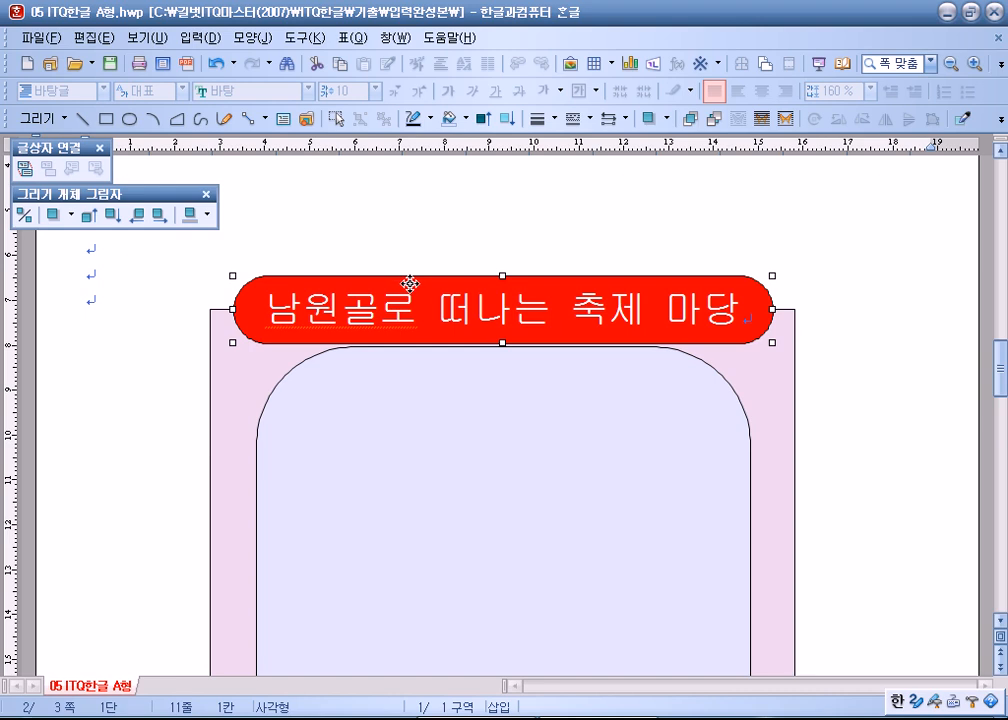
{"action": "scroll", "coordinate": [412, 371], "scroll_direction": "down", "scroll_amount": 10}
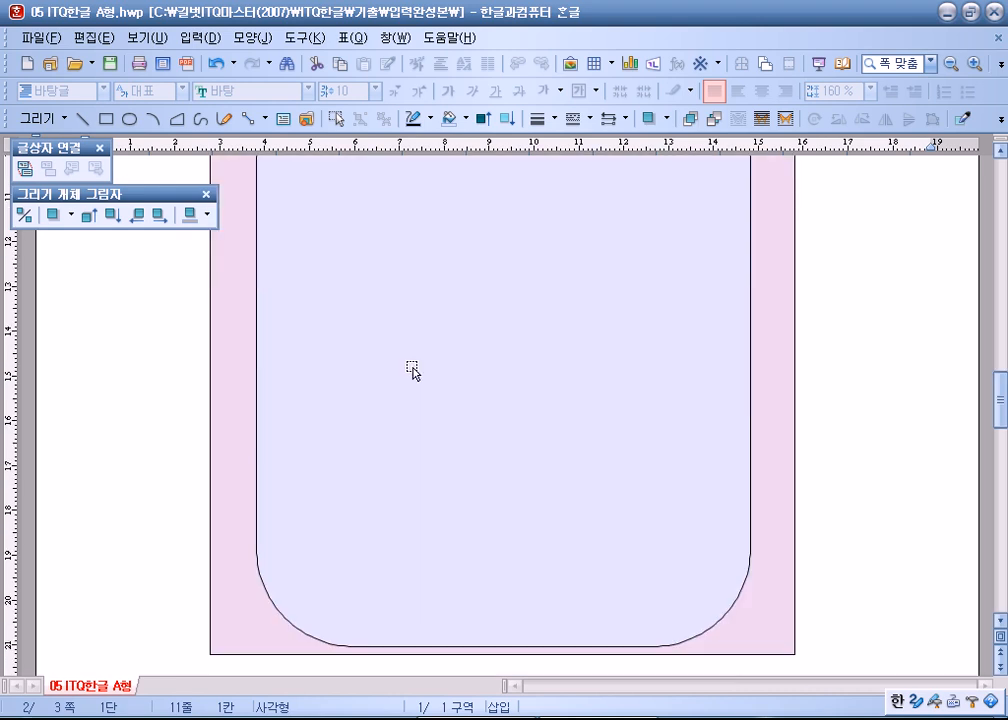
{"action": "left_click", "coordinate": [424, 343]}
{"action": "scroll", "coordinate": [424, 343], "scroll_direction": "up", "scroll_amount": 10}
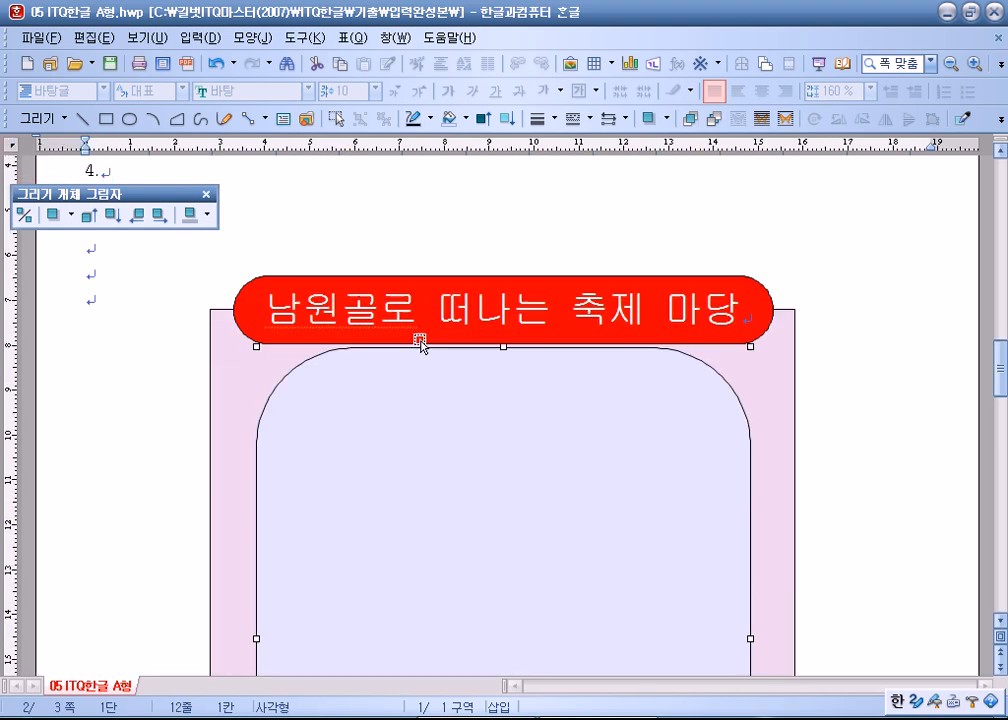
{"action": "scroll", "coordinate": [423, 344], "scroll_direction": "down", "scroll_amount": 11}
{"action": "scroll", "coordinate": [473, 354], "scroll_direction": "up", "scroll_amount": 15}
{"action": "scroll", "coordinate": [524, 423], "scroll_direction": "down", "scroll_amount": 4}
{"action": "left_click", "coordinate": [907, 405]}
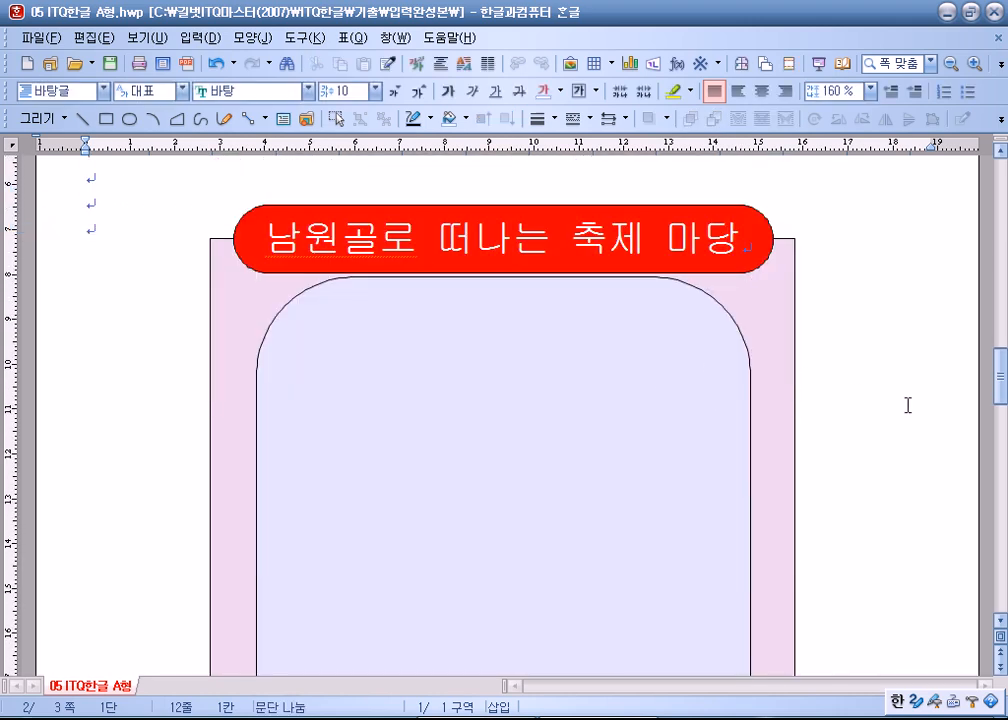
{"action": "left_click", "coordinate": [571, 334]}
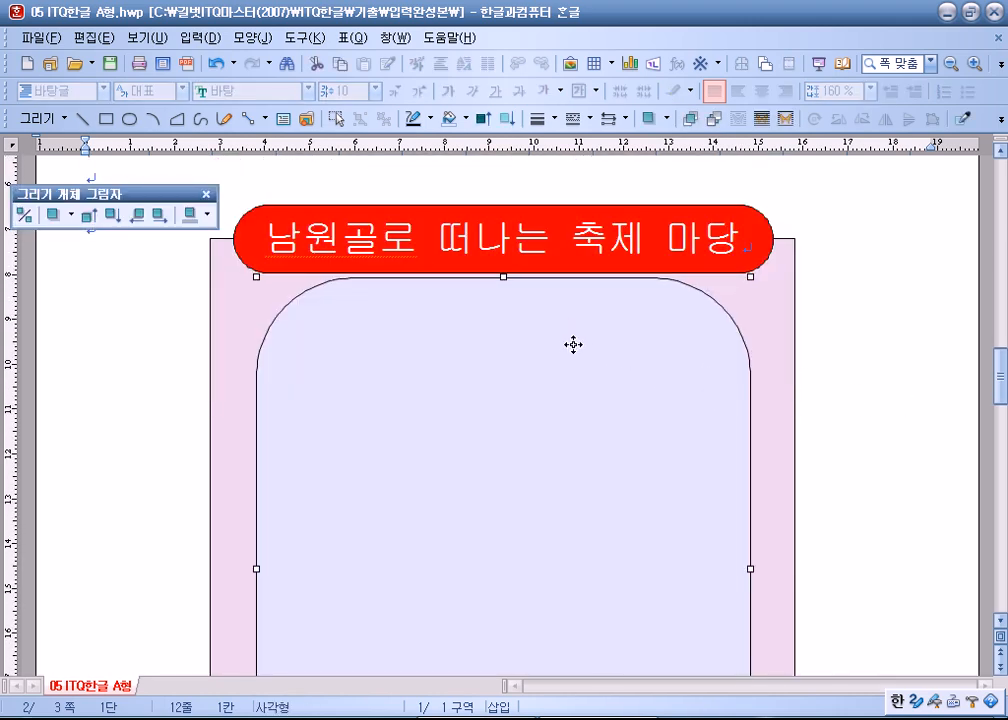
{"action": "scroll", "coordinate": [562, 350], "scroll_direction": "down", "scroll_amount": 5}
{"action": "scroll", "coordinate": [560, 353], "scroll_direction": "up", "scroll_amount": 3}
{"action": "scroll", "coordinate": [559, 353], "scroll_direction": "up", "scroll_amount": 3}
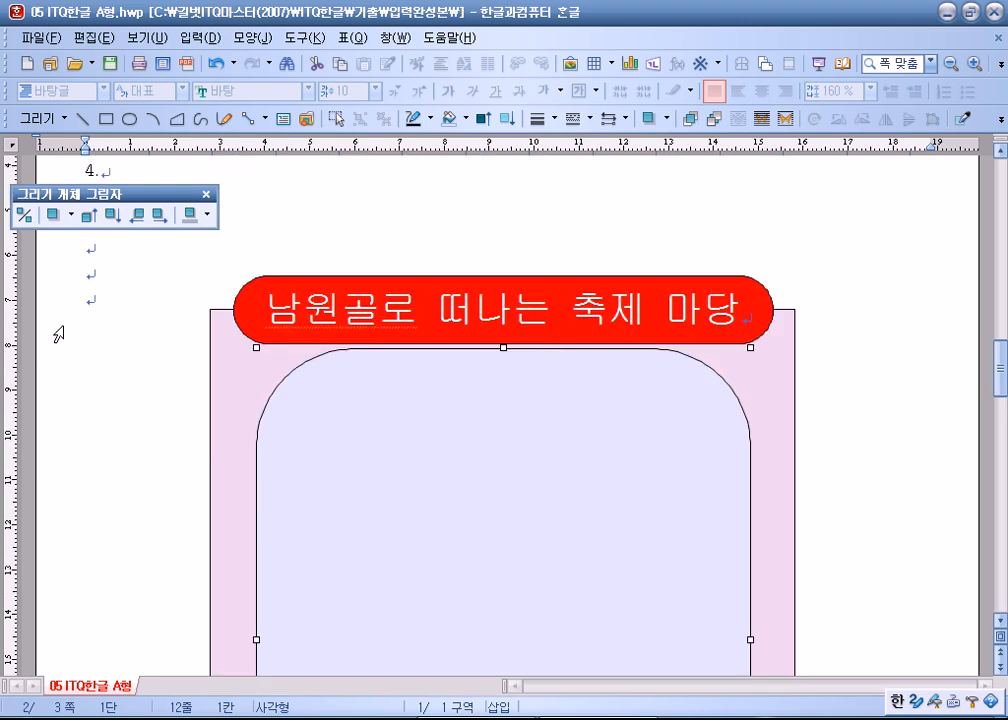
Step: Insert a 글맵시 object reading "남원축제" in 돋움 with a wedge-like text shape, and shift it toward the pink rectangle's left edge
{"action": "left_click", "coordinate": [128, 319]}
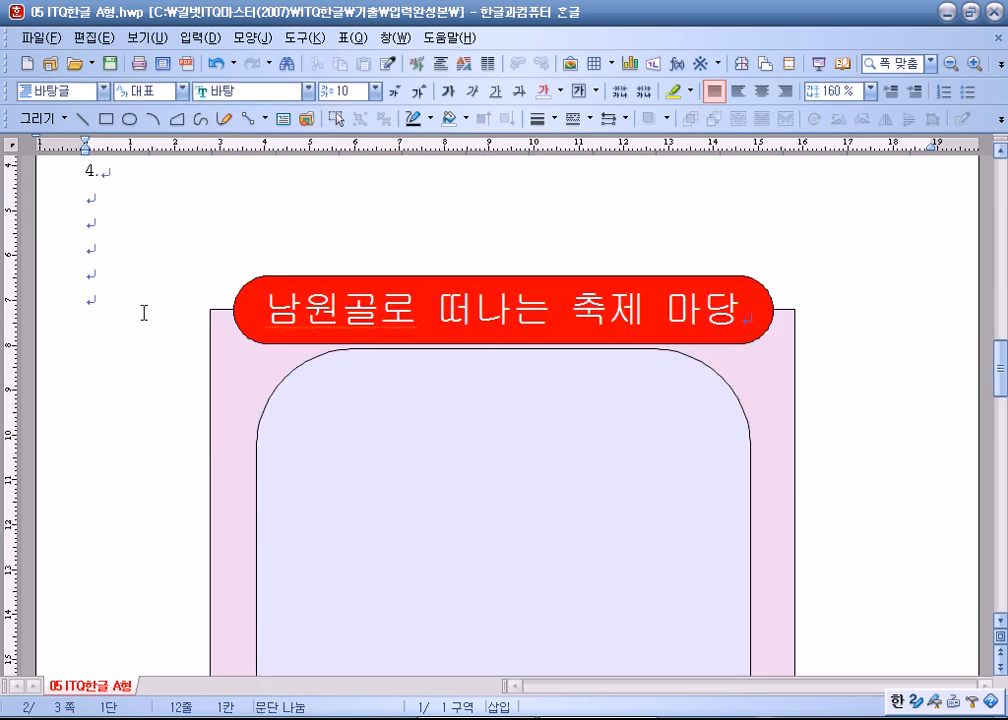
{"action": "left_click", "coordinate": [116, 273]}
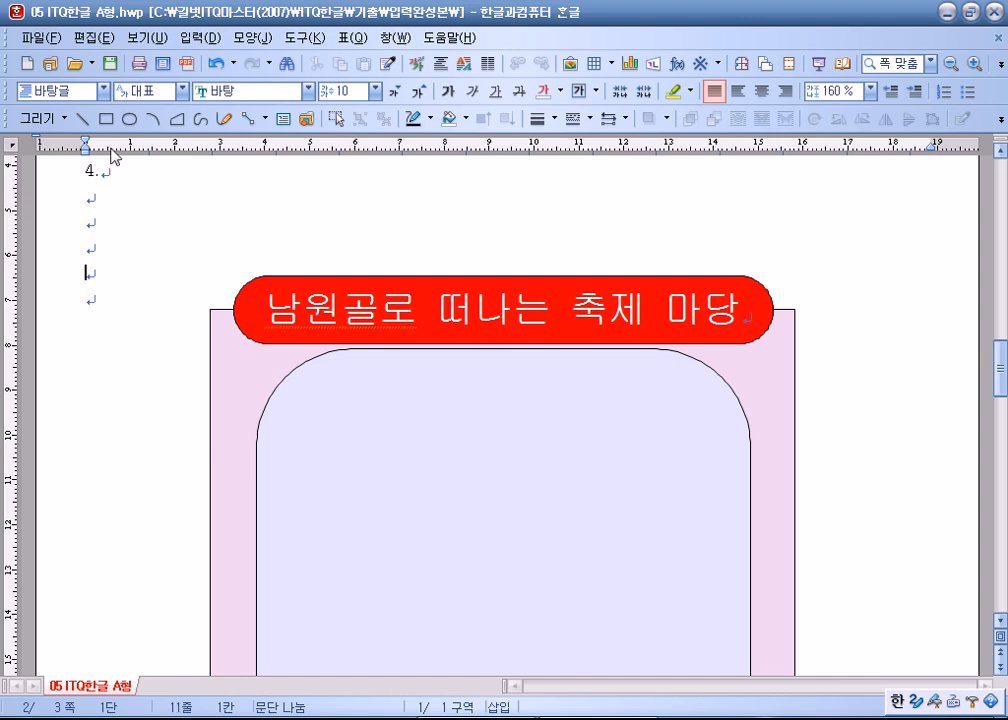
{"action": "left_click", "coordinate": [651, 67]}
{"action": "type", "text": "나원축ㅈ"}
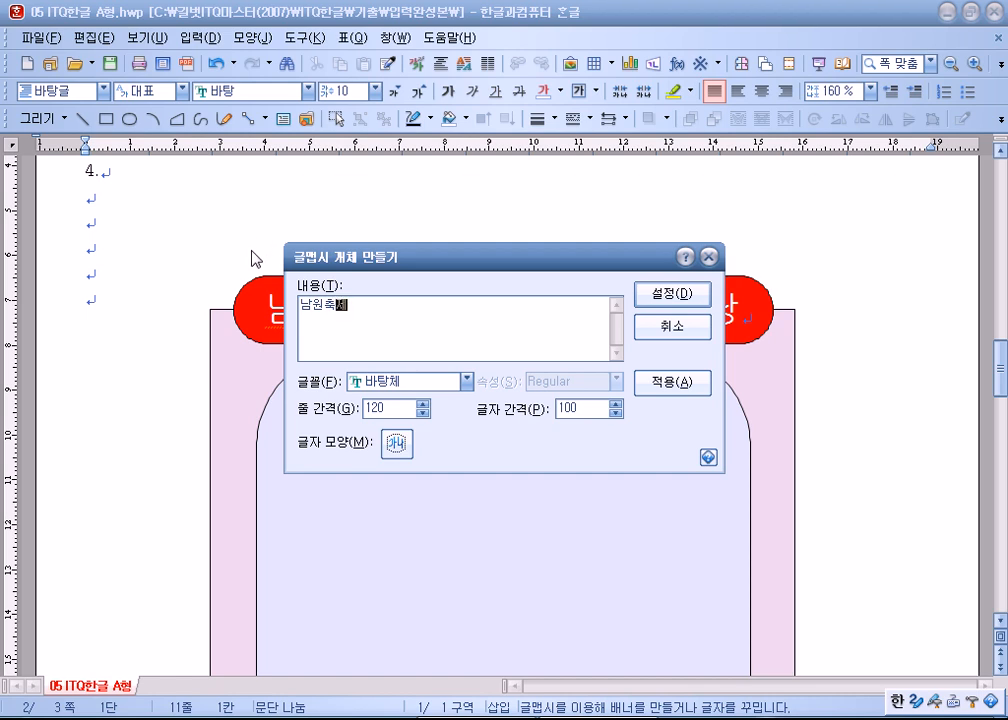
{"action": "left_click", "coordinate": [392, 382]}
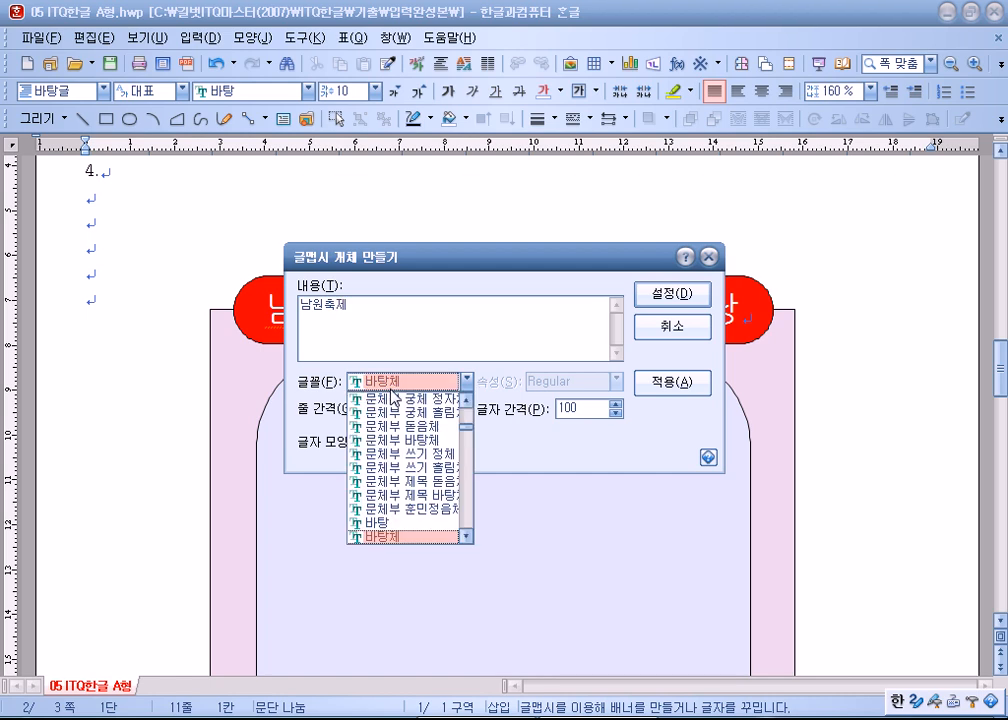
{"action": "scroll", "coordinate": [400, 440], "scroll_direction": "up", "scroll_amount": 3}
{"action": "left_click", "coordinate": [386, 445]}
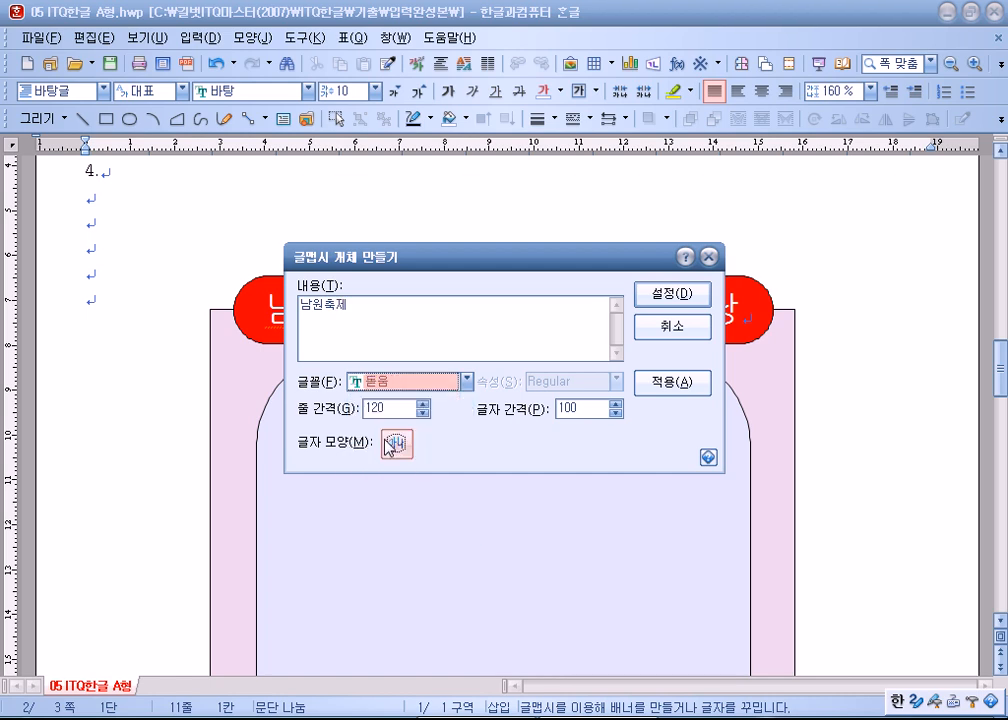
{"action": "left_click", "coordinate": [392, 441]}
{"action": "left_click", "coordinate": [405, 220]}
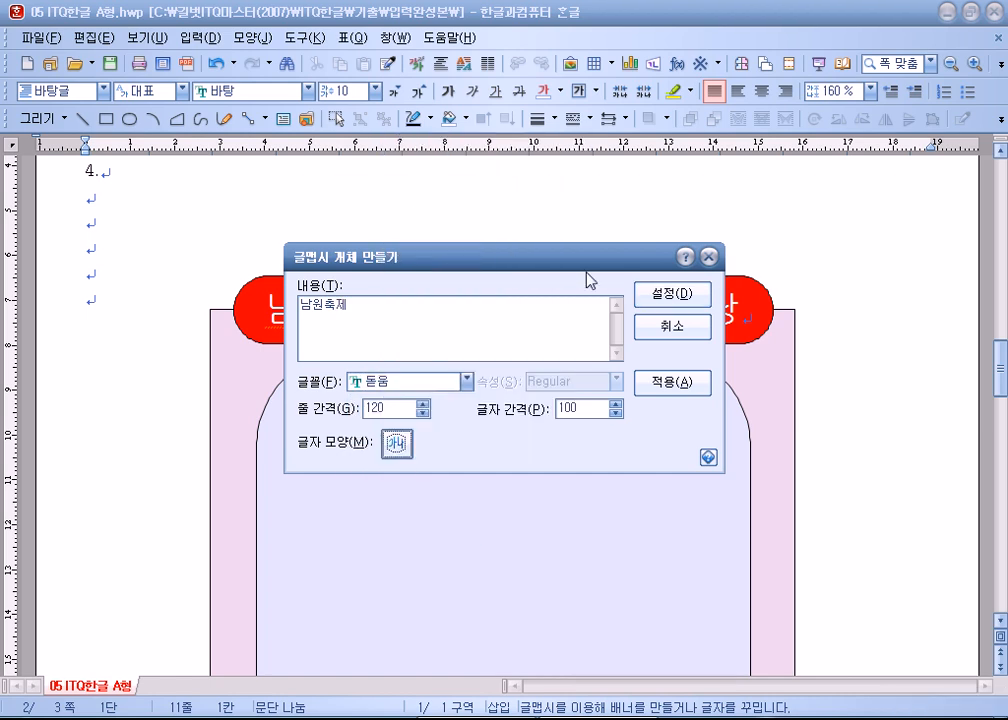
{"action": "left_click", "coordinate": [692, 293]}
{"action": "left_click_drag", "start_coordinate": [223, 435], "coordinate": [199, 451]}
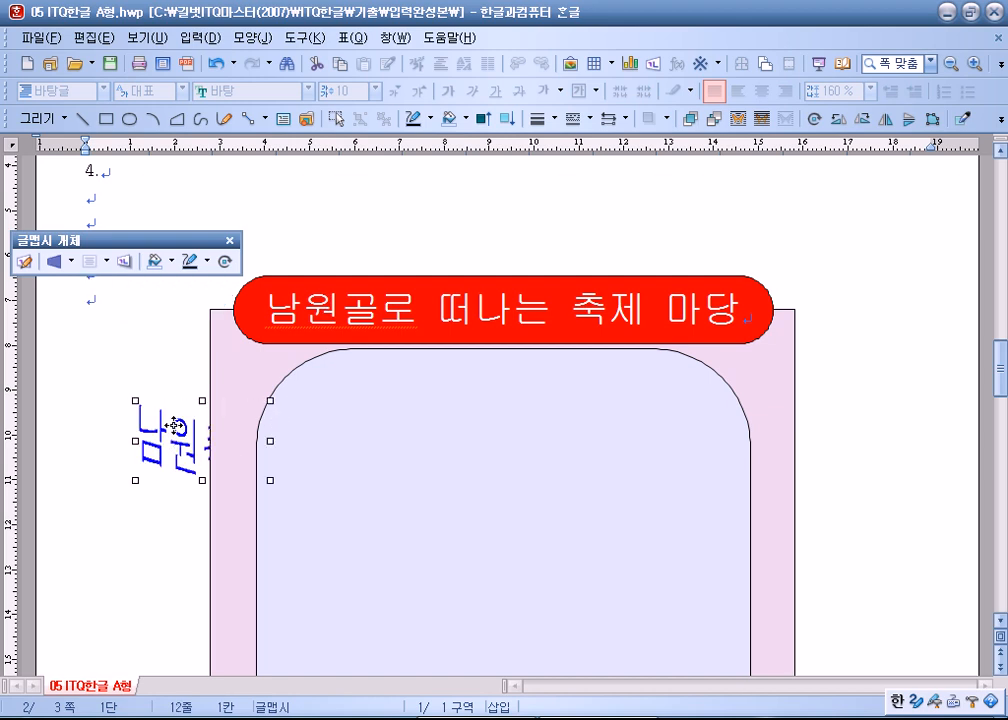
Step: Place the "남원축제" 글맵시 in front of the text and move it into the light blue rectangle
{"action": "scroll", "coordinate": [175, 427], "scroll_direction": "down", "scroll_amount": 3}
{"action": "right_click", "coordinate": [175, 307]}
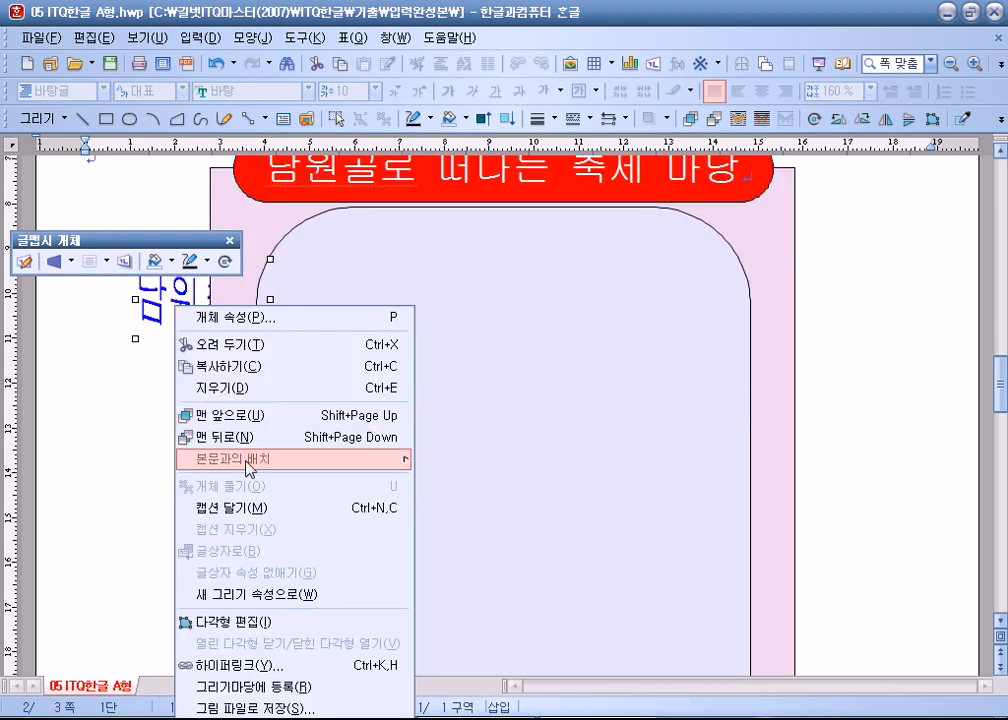
{"action": "mouse_move", "coordinate": [248, 468]}
{"action": "left_click", "coordinate": [440, 479]}
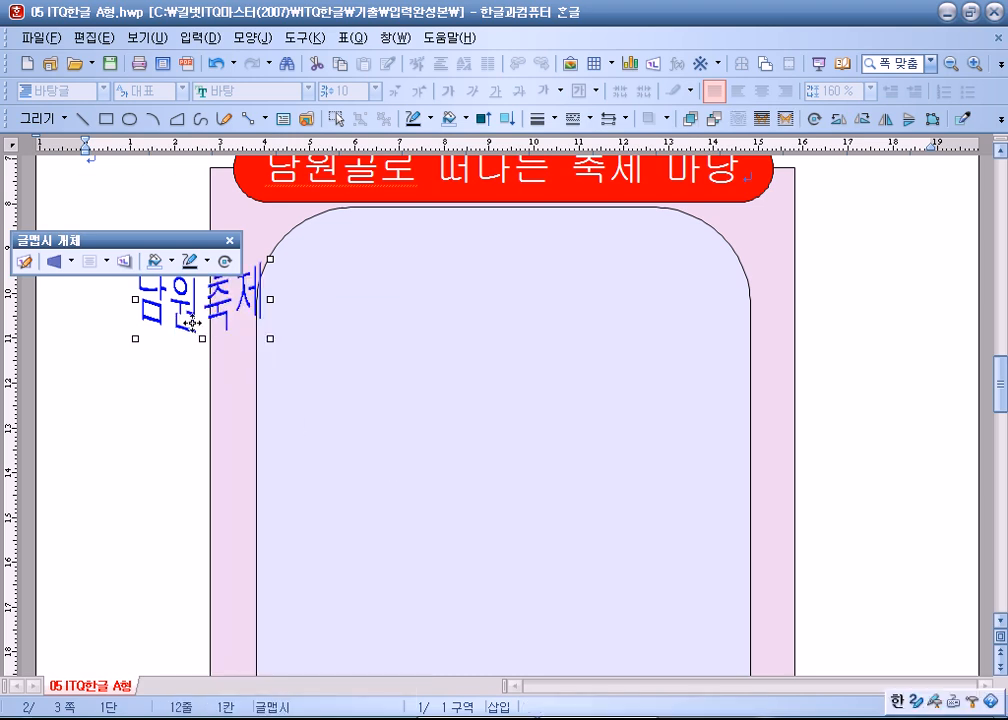
{"action": "left_click_drag", "start_coordinate": [332, 301], "coordinate": [335, 300]}
Step: Set the "남원축제" 글맵시 to 40 mm wide and 40 mm high, with its size fixed
{"action": "double_click", "coordinate": [340, 301]}
{"action": "left_click", "coordinate": [273, 159]}
{"action": "key", "text": "Tab"}
{"action": "type", "text": "40"}
{"action": "key", "text": "Tab"}
{"action": "type", "text": "40"}
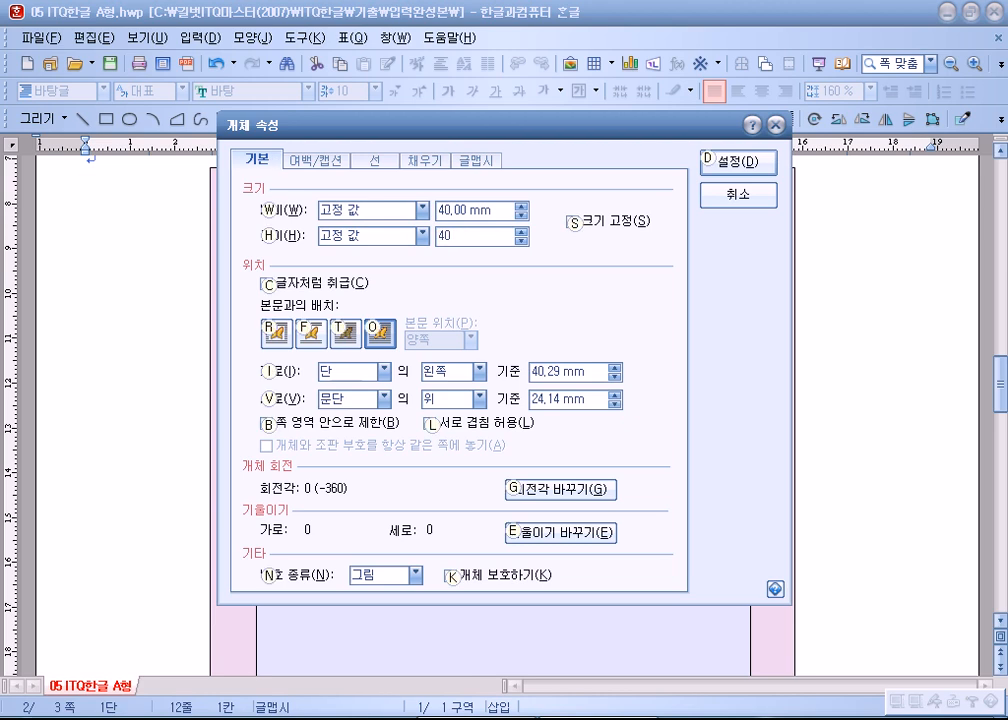
{"action": "key", "text": "alt+s"}
{"action": "left_click", "coordinate": [726, 166]}
Step: Position the resized 글맵시 in the upper-left part of the light blue rectangle
{"action": "left_click_drag", "start_coordinate": [375, 339], "coordinate": [426, 324]}
{"action": "left_click", "coordinate": [299, 367]}
{"action": "left_click", "coordinate": [394, 360]}
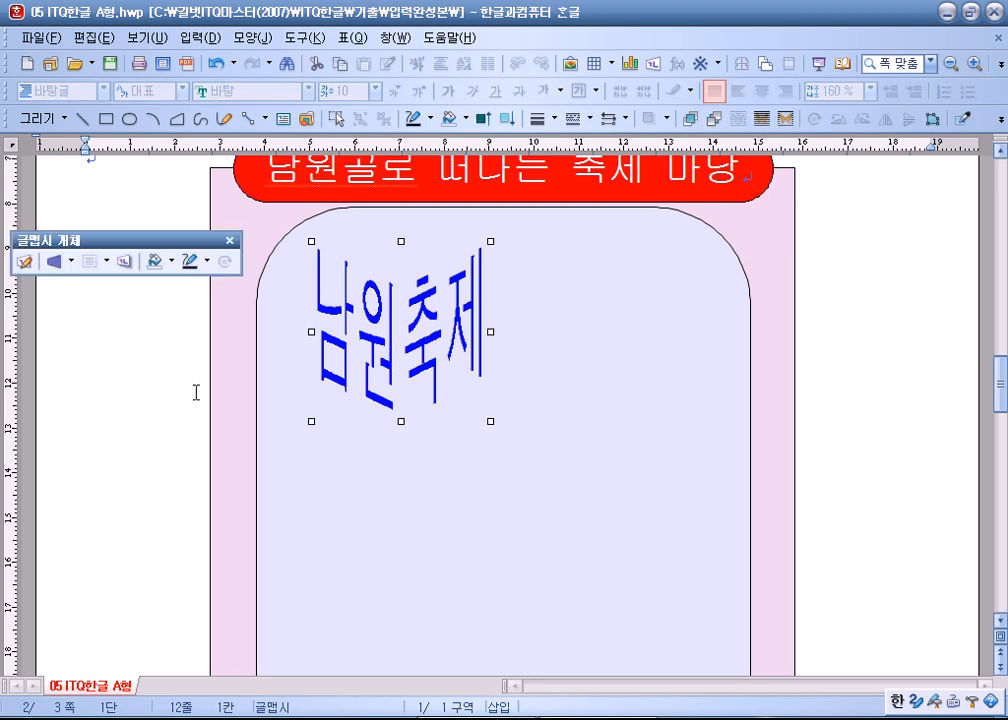
Step: Insert a bookmark named "춘향골" at the start of the title "춘향골을 찾아 떠나는 흥겨운 여행!" on page 3
{"action": "scroll", "coordinate": [194, 392], "scroll_direction": "down", "scroll_amount": 10}
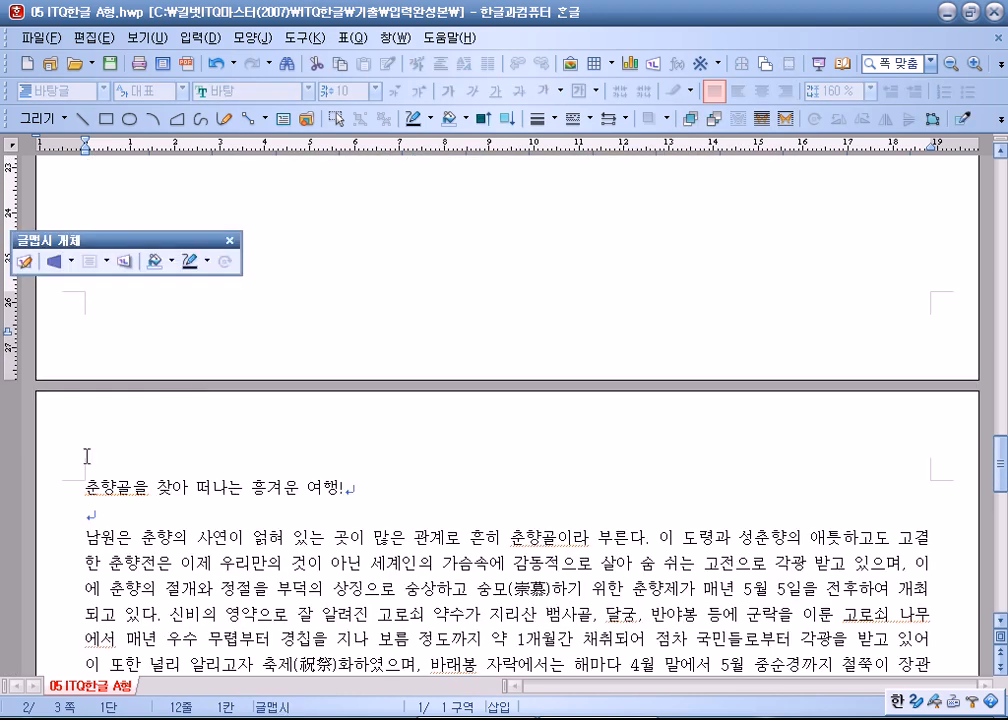
{"action": "left_click", "coordinate": [89, 491]}
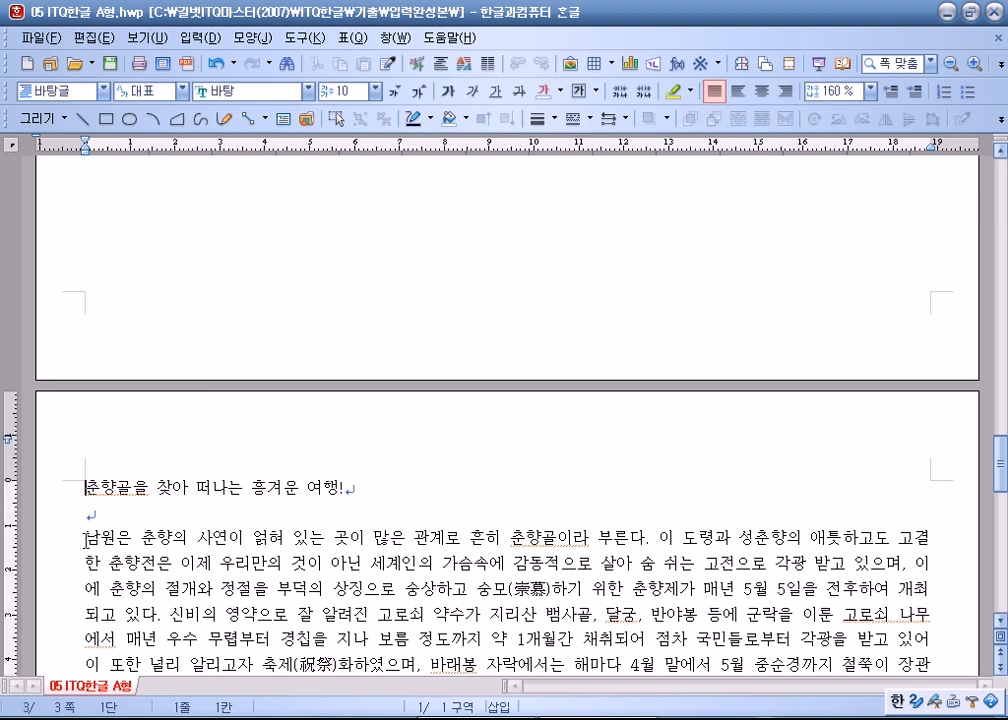
{"action": "scroll", "coordinate": [87, 540], "scroll_direction": "down", "scroll_amount": 3}
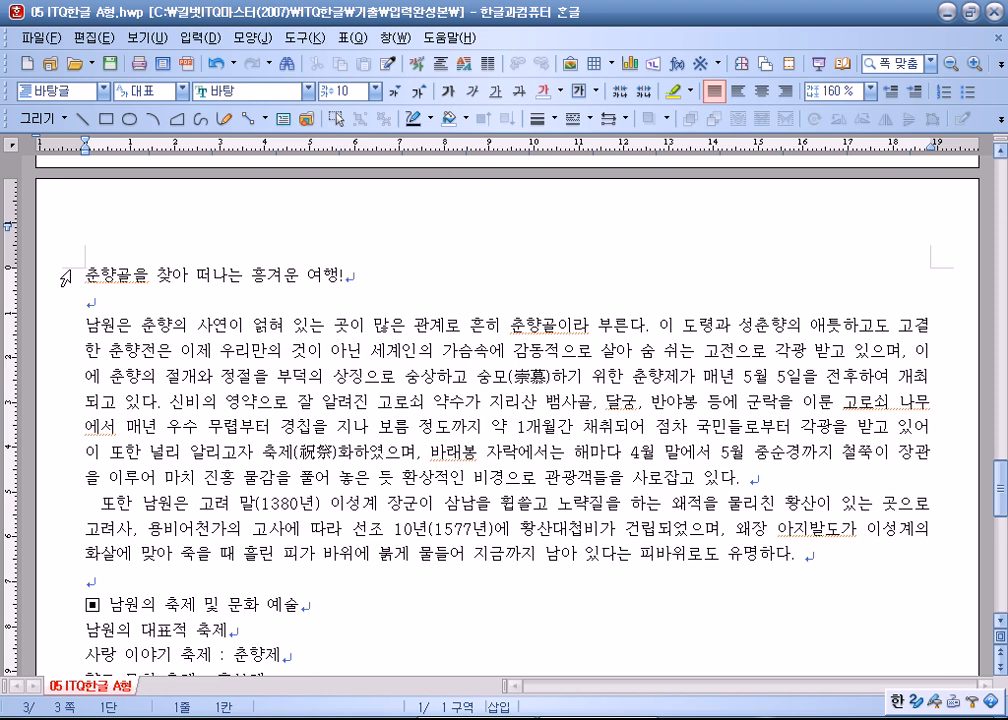
{"action": "left_click", "coordinate": [200, 37]}
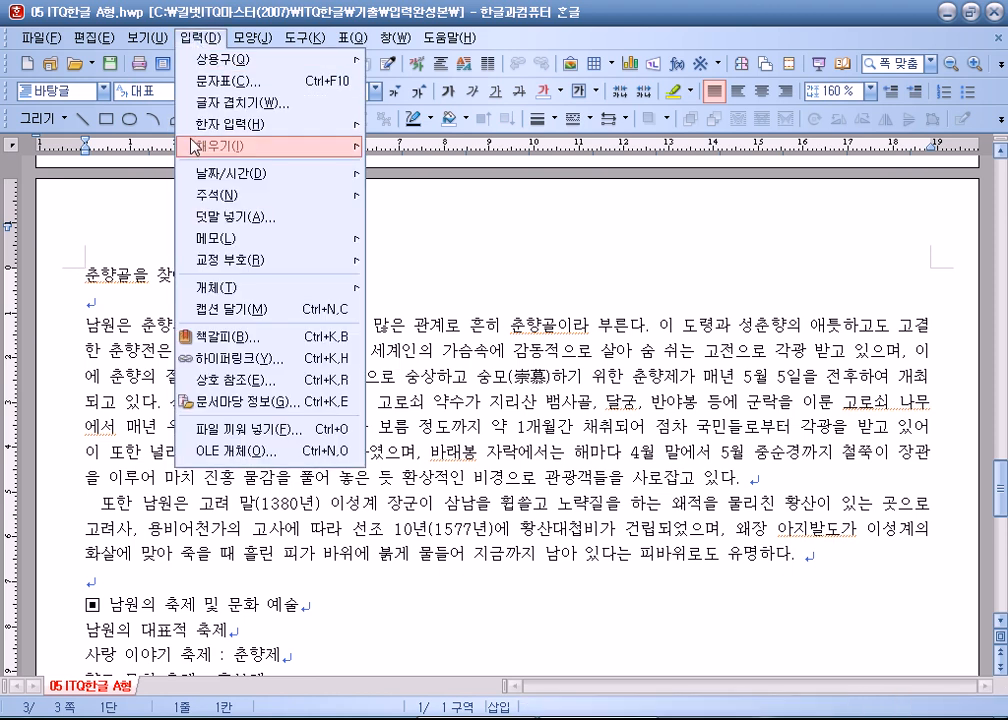
{"action": "left_click", "coordinate": [238, 345]}
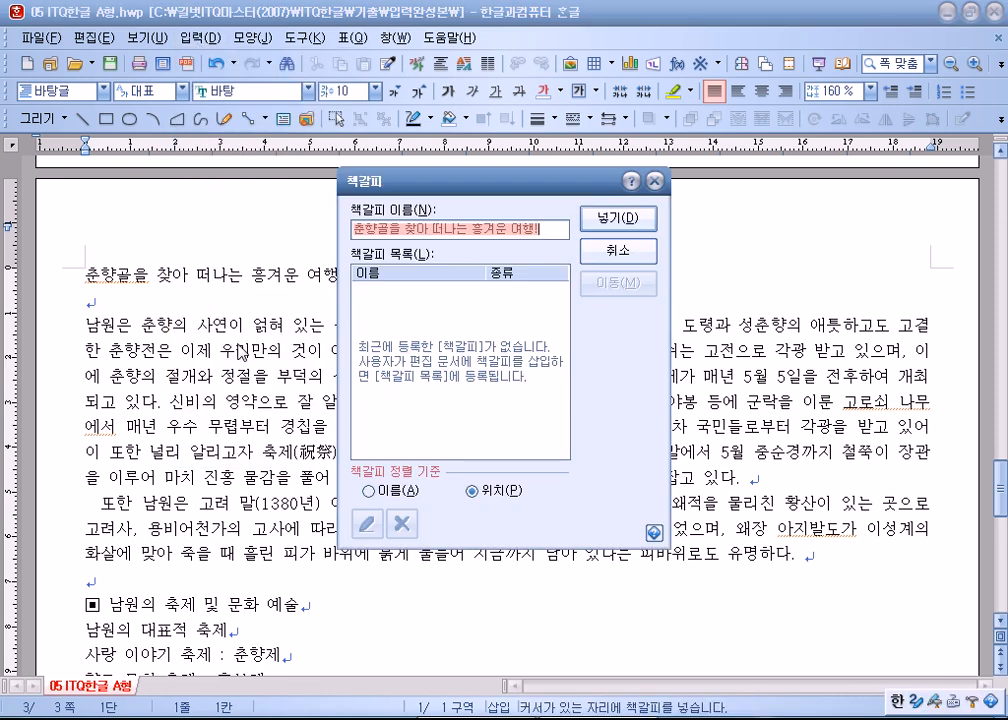
{"action": "left_click_drag", "start_coordinate": [389, 228], "coordinate": [540, 228]}
{"action": "key", "text": "Delete"}
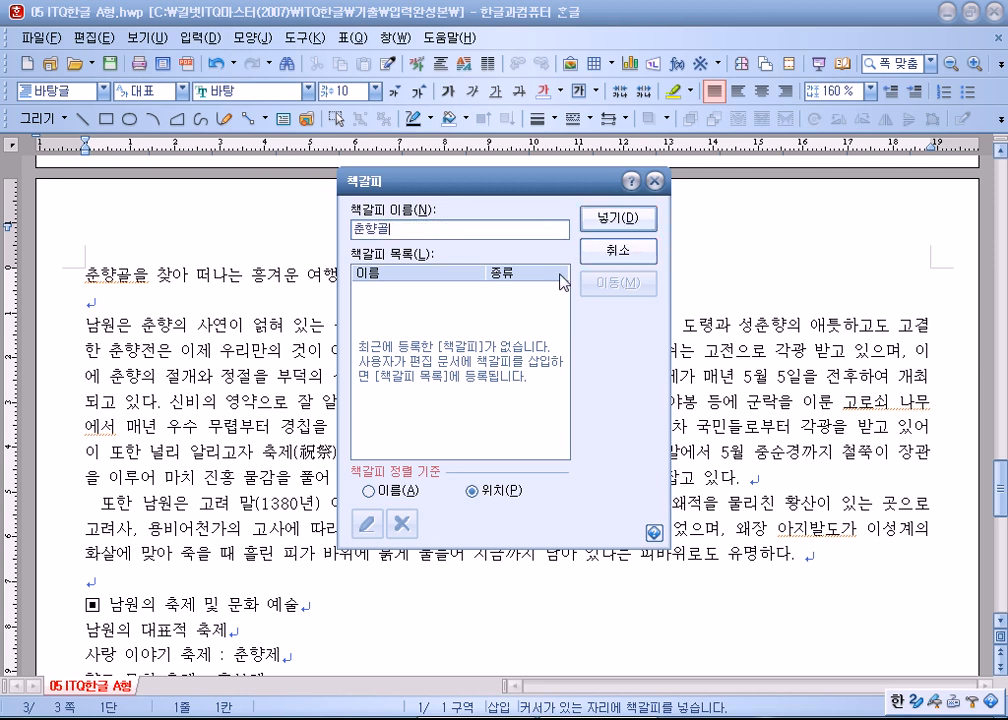
{"action": "left_click", "coordinate": [606, 238]}
Step: Add a hyperlink from the "남원축제" 글맵시 to the current document's "춘향골" bookmark
{"action": "scroll", "coordinate": [272, 414], "scroll_direction": "up", "scroll_amount": 15}
{"action": "scroll", "coordinate": [322, 405], "scroll_direction": "up", "scroll_amount": 3}
{"action": "right_click", "coordinate": [431, 280]}
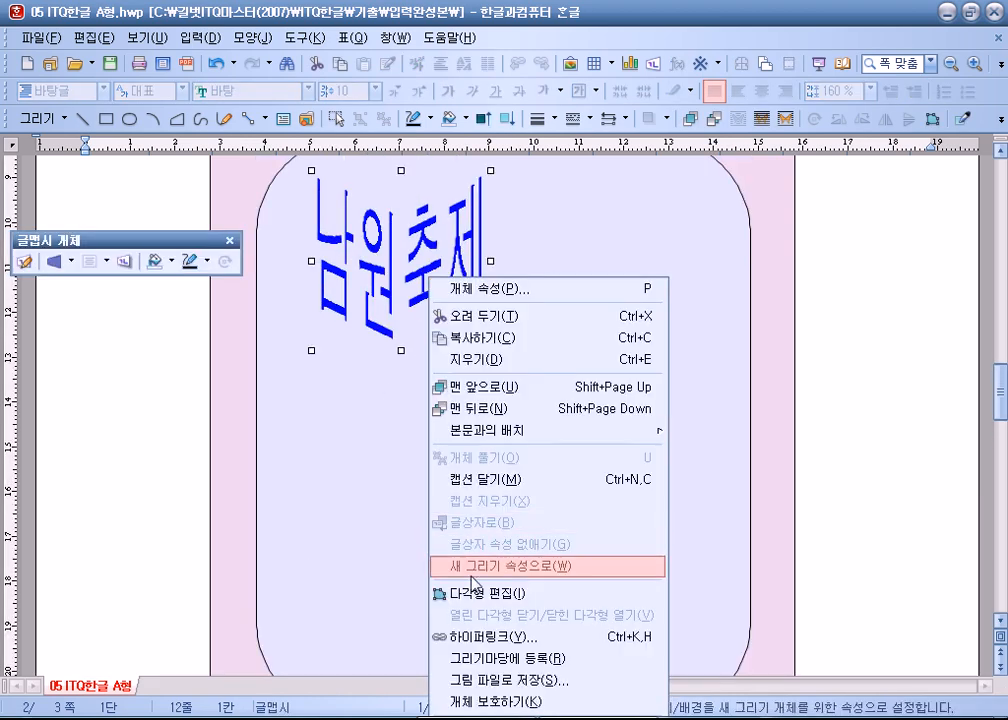
{"action": "left_click", "coordinate": [430, 637]}
{"action": "left_click", "coordinate": [470, 338]}
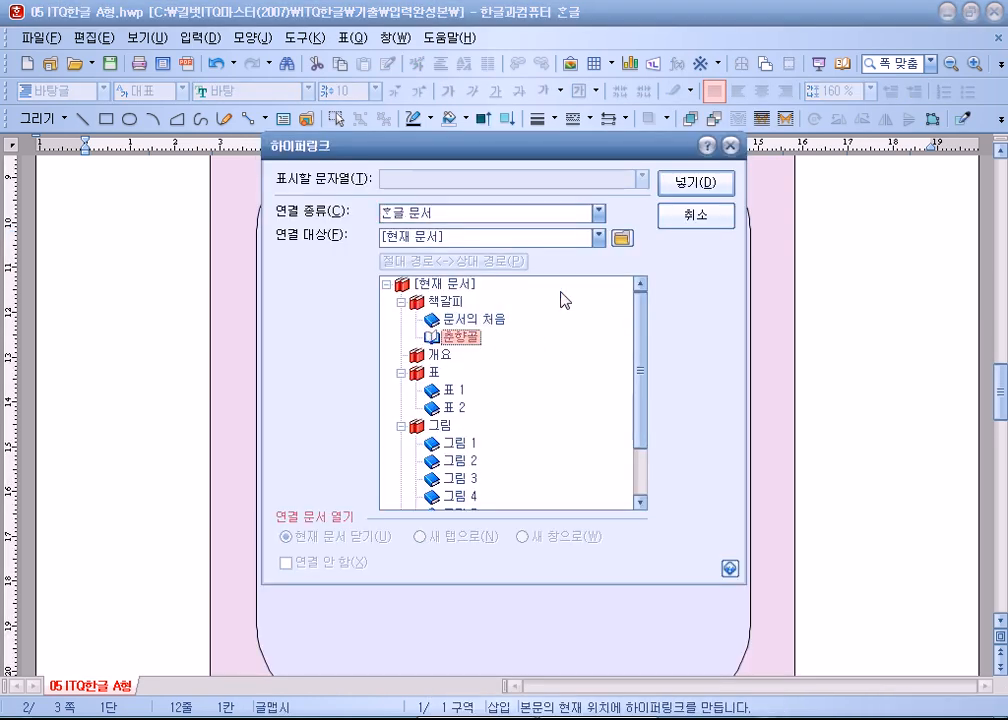
{"action": "left_click", "coordinate": [716, 185]}
{"action": "left_click", "coordinate": [823, 299]}
Step: Follow the 글맵시's hyperlink to test it, and return to item 4's drawing on page 2
{"action": "left_click", "coordinate": [427, 277]}
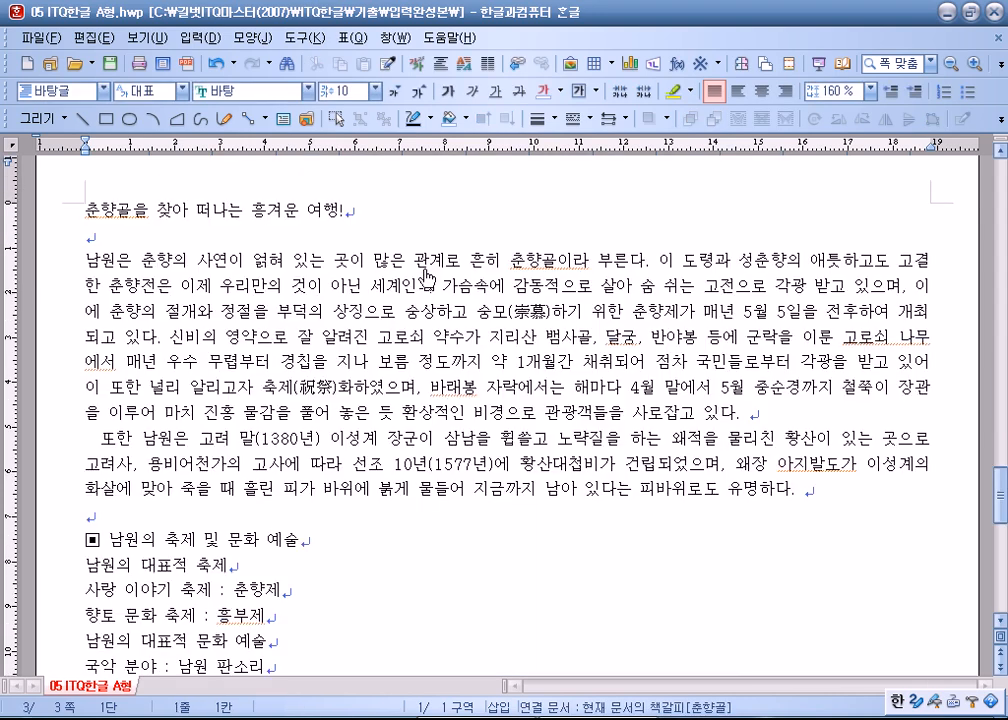
{"action": "scroll", "coordinate": [205, 360], "scroll_direction": "up", "scroll_amount": 10}
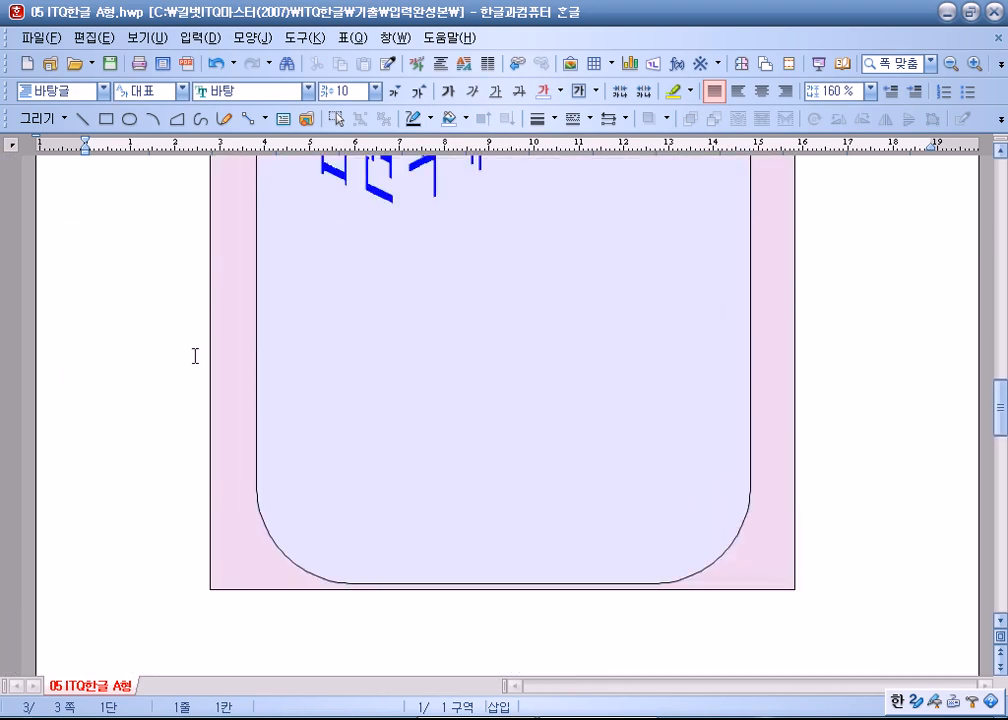
{"action": "scroll", "coordinate": [190, 350], "scroll_direction": "up", "scroll_amount": 5}
{"action": "left_click", "coordinate": [104, 334]}
{"action": "scroll", "coordinate": [101, 339], "scroll_direction": "down", "scroll_amount": 2}
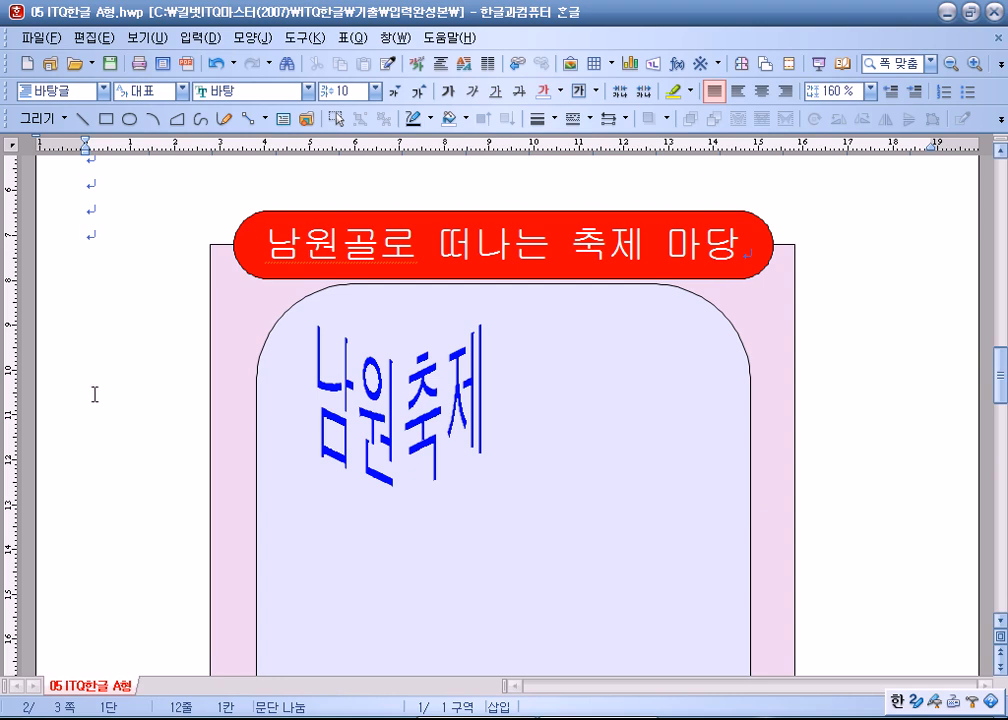
Step: Nudge the "남원축제" 글맵시 slightly upward inside the light blue rectangle and deselect it
{"action": "right_click", "coordinate": [394, 400]}
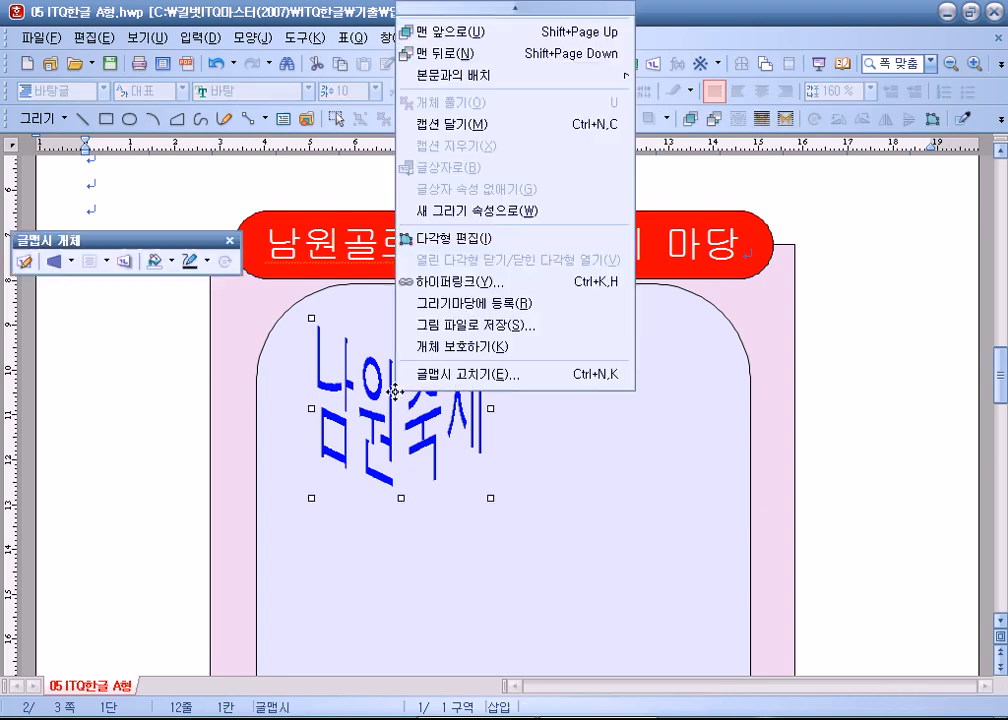
{"action": "left_click", "coordinate": [377, 388]}
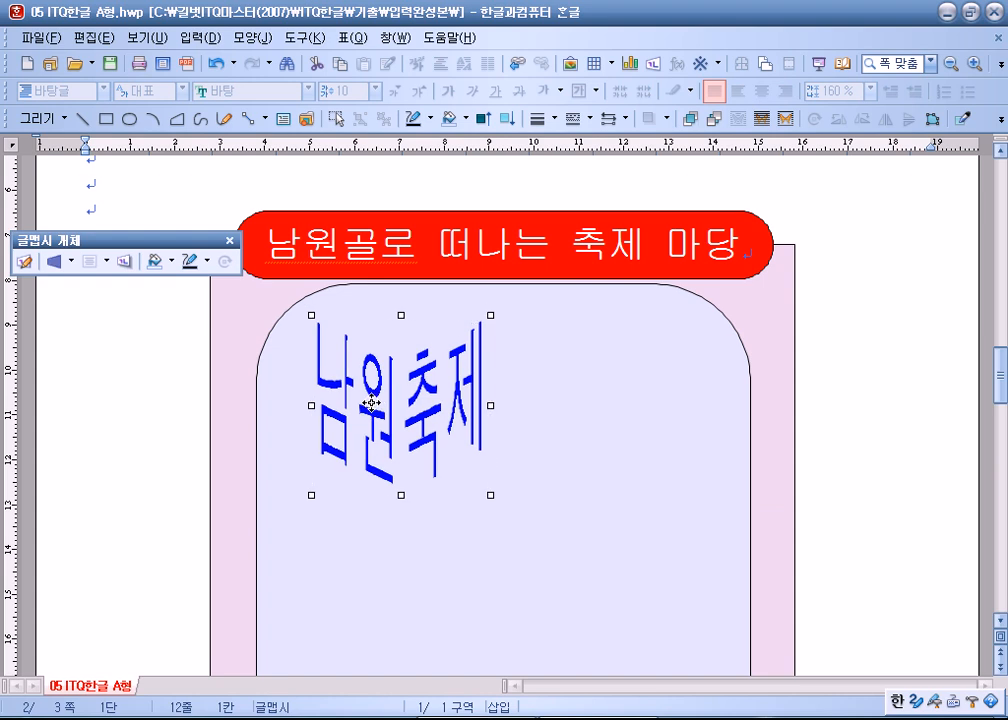
{"action": "left_click", "coordinate": [168, 344]}
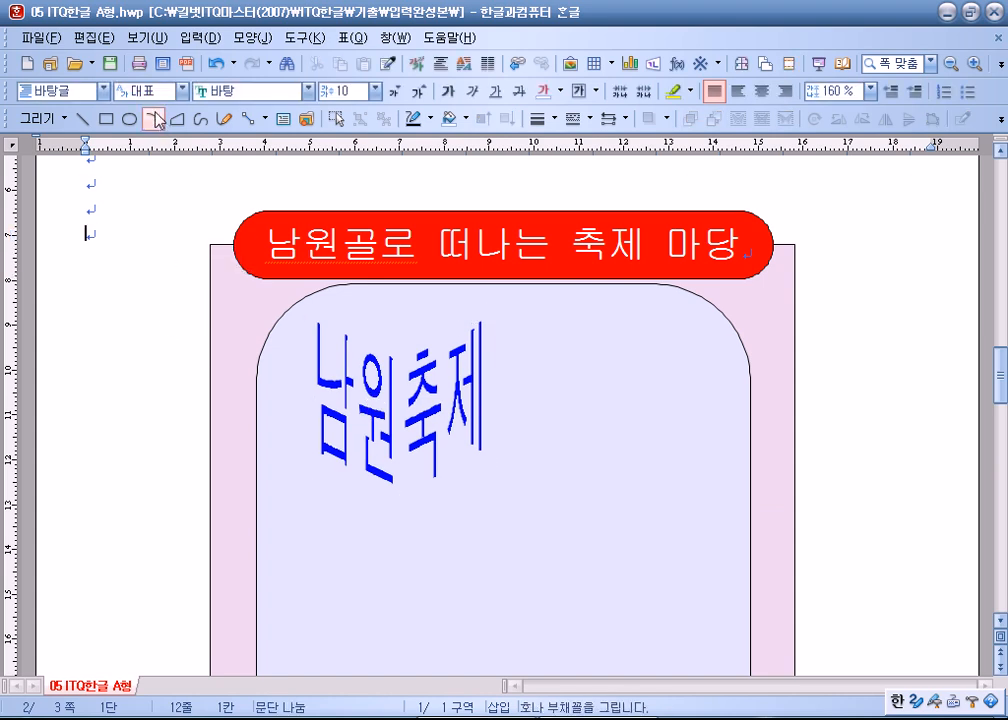
Step: Insert the picture 로고2.jpg from the Picture folder and place it in front of the text
{"action": "left_click", "coordinate": [568, 64]}
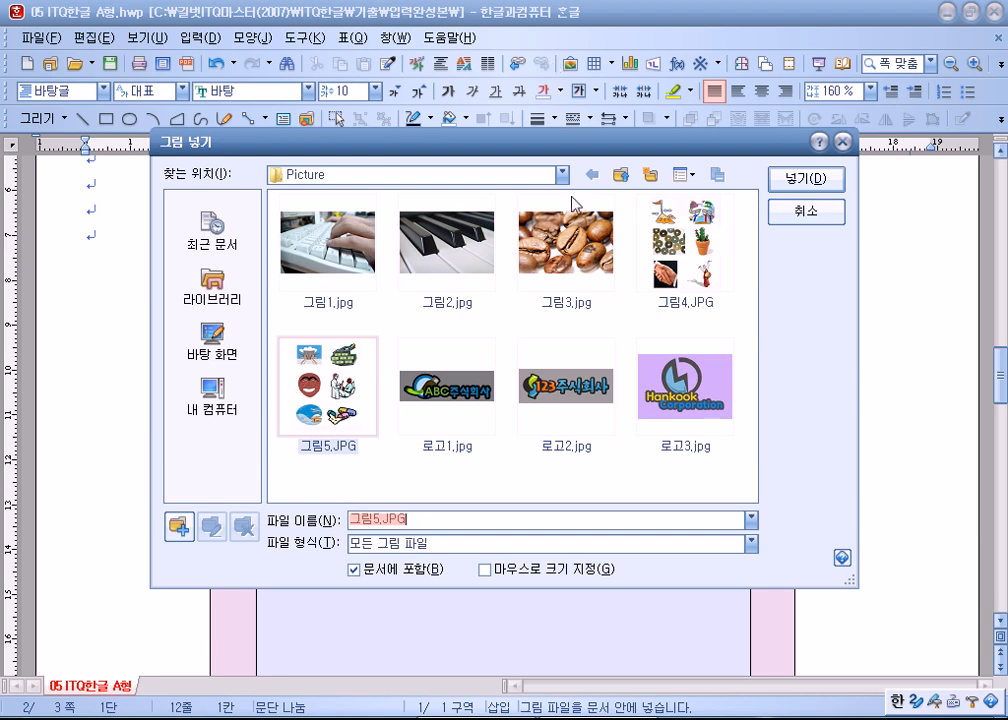
{"action": "left_click", "coordinate": [567, 408]}
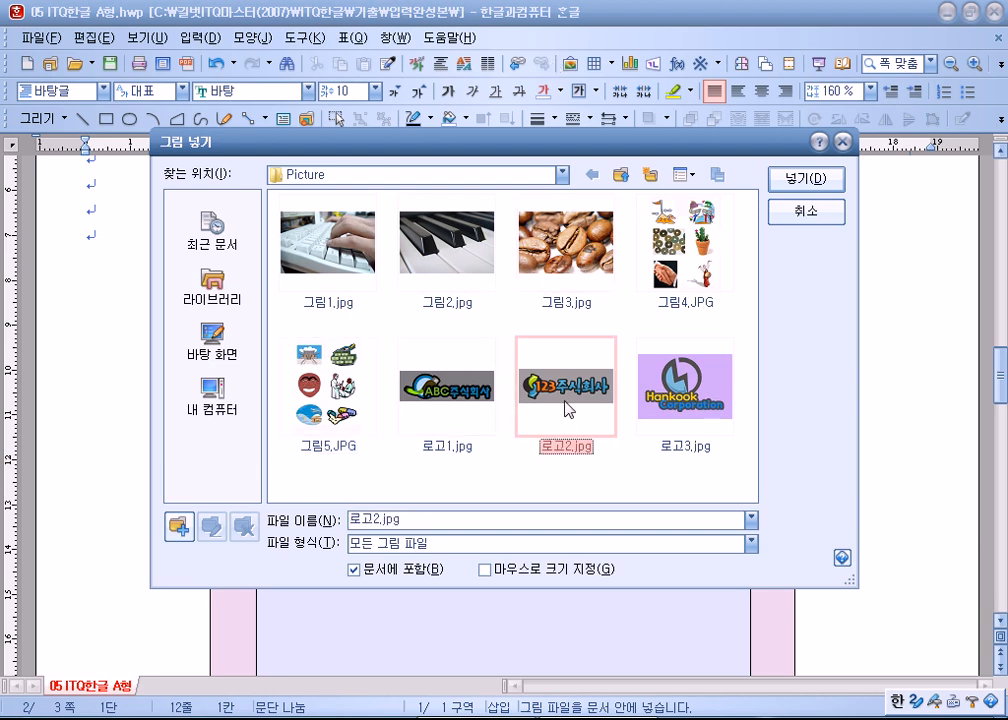
{"action": "double_click", "coordinate": [567, 408]}
{"action": "left_click", "coordinate": [232, 317]}
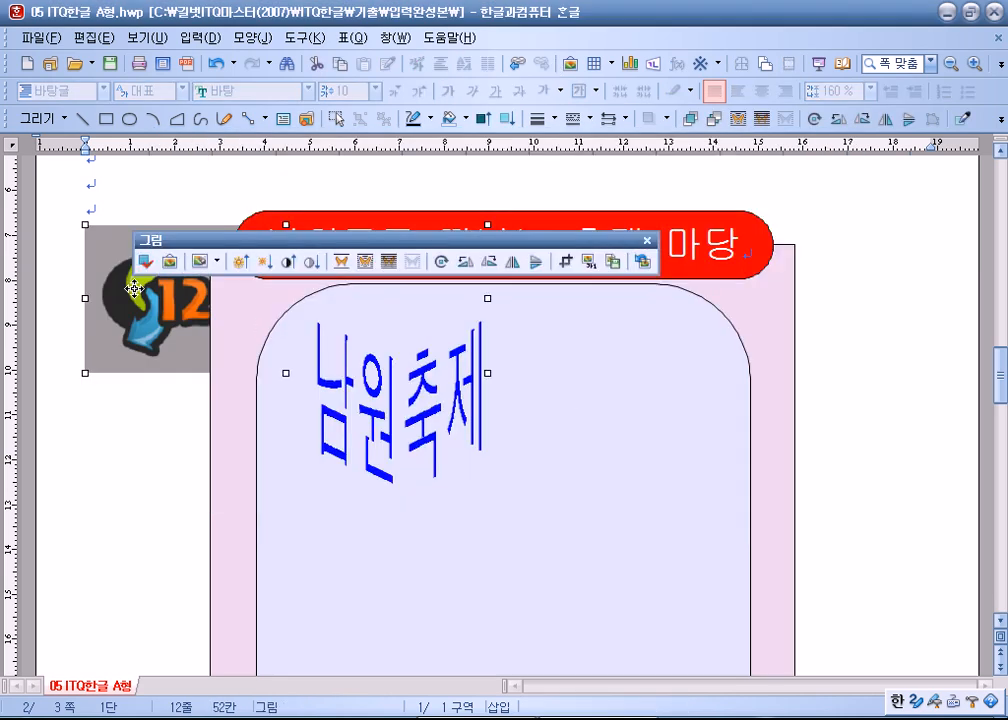
{"action": "right_click", "coordinate": [232, 317]}
{"action": "mouse_move", "coordinate": [234, 443]}
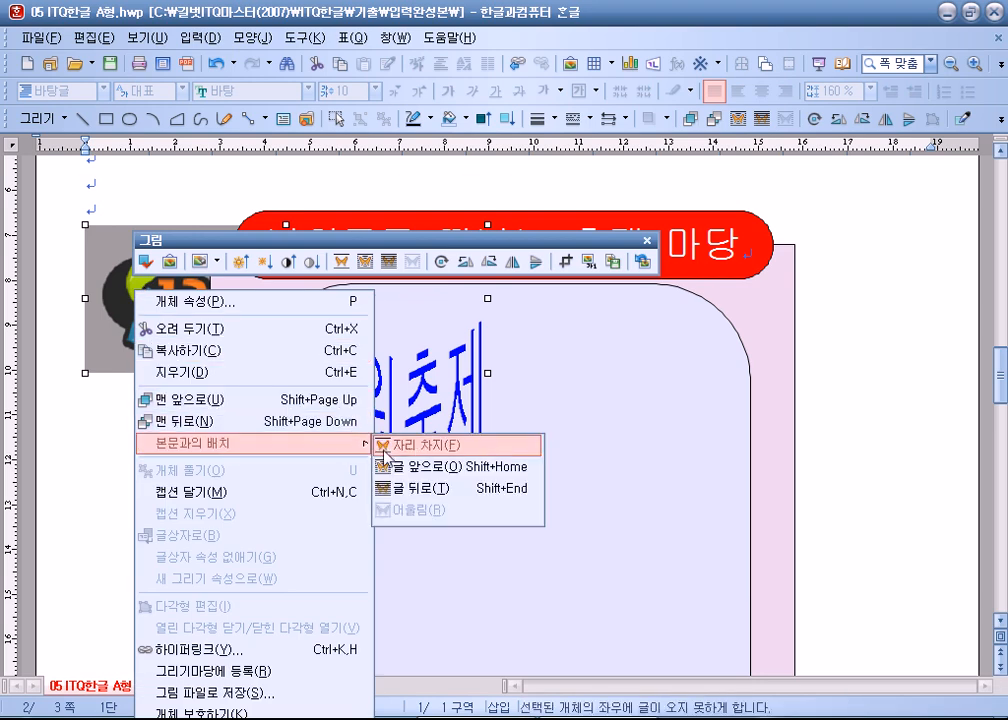
{"action": "left_click", "coordinate": [432, 476]}
Step: Set the logo picture to 40 mm wide and 40 mm high, with its size fixed
{"action": "double_click", "coordinate": [178, 250]}
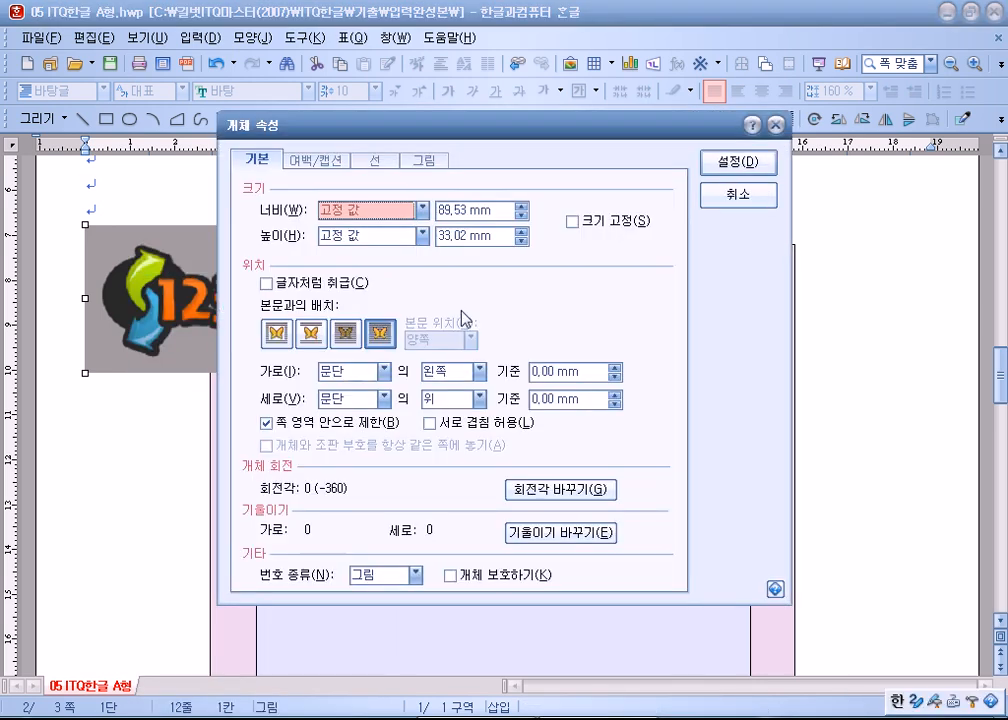
{"action": "key", "text": "Tab"}
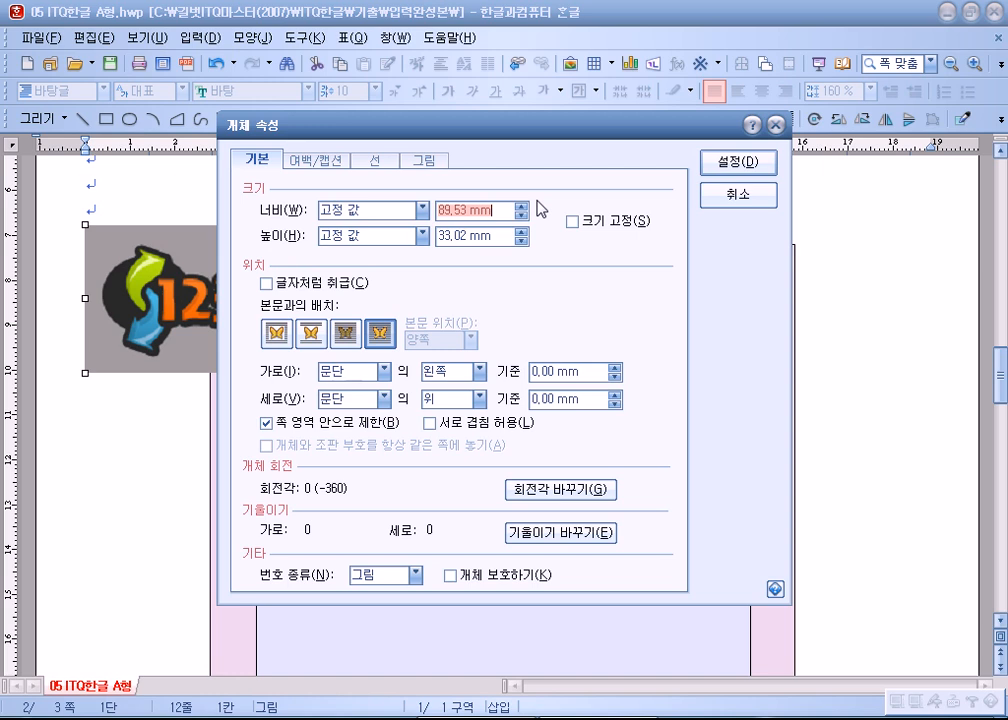
{"action": "type", "text": "40"}
{"action": "key", "text": "Tab"}
{"action": "type", "text": "40"}
{"action": "key", "text": "alt+s"}
Step: Apply the 회색조 picture effect to the logo and move it just right of the "남원축제" 글맵시
{"action": "left_click", "coordinate": [441, 162]}
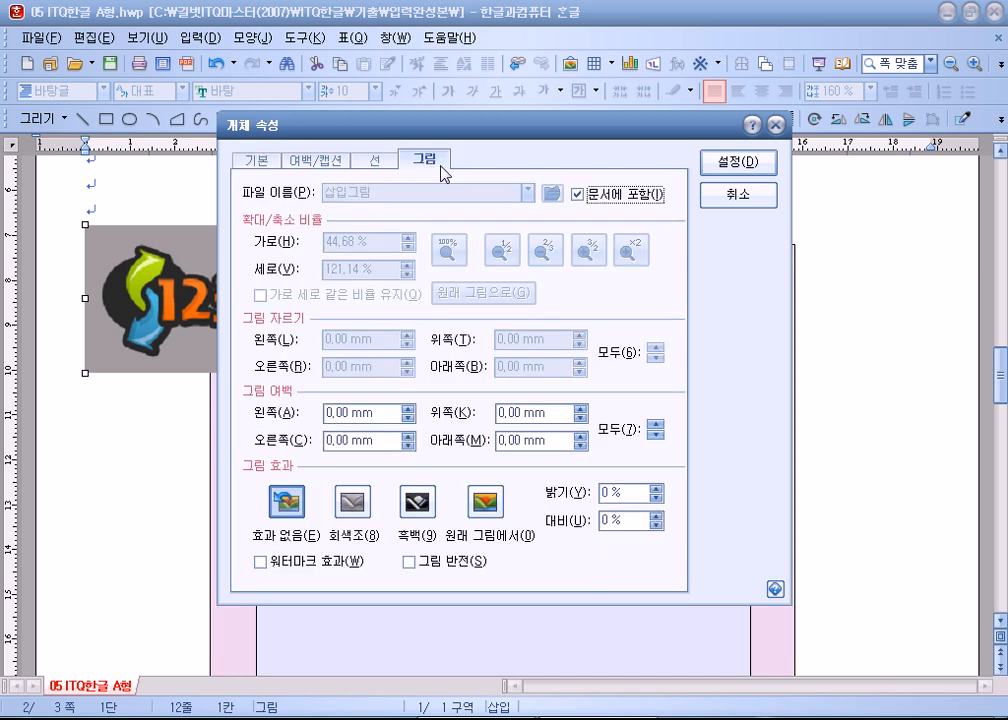
{"action": "left_click", "coordinate": [361, 517]}
{"action": "left_click", "coordinate": [746, 163]}
{"action": "left_click_drag", "start_coordinate": [154, 324], "coordinate": [566, 403]}
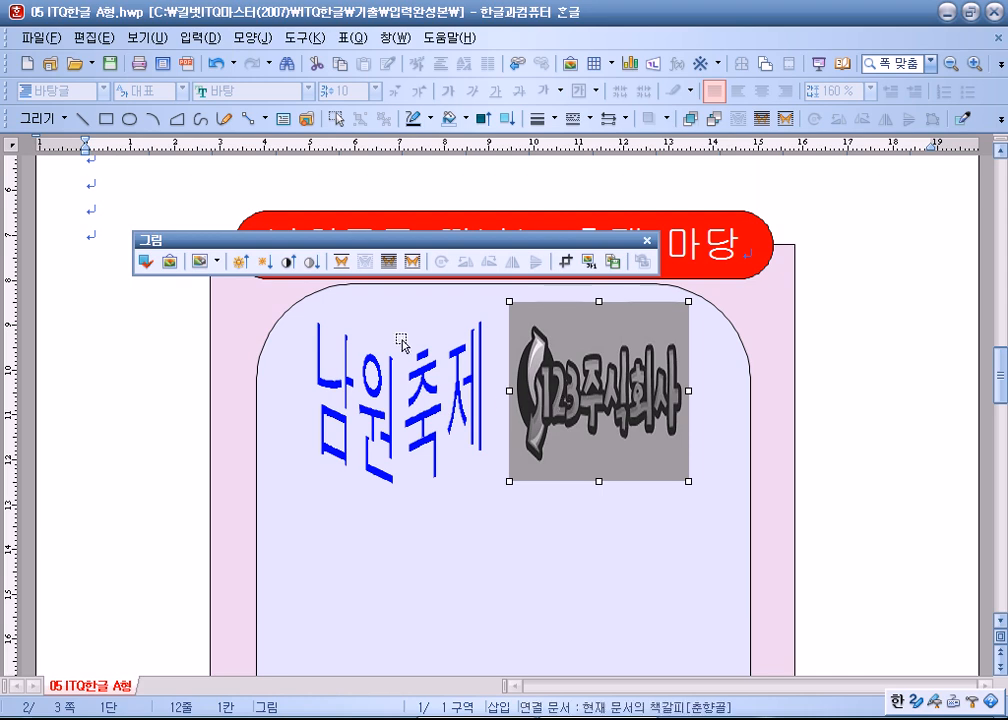
{"action": "left_click", "coordinate": [910, 492]}
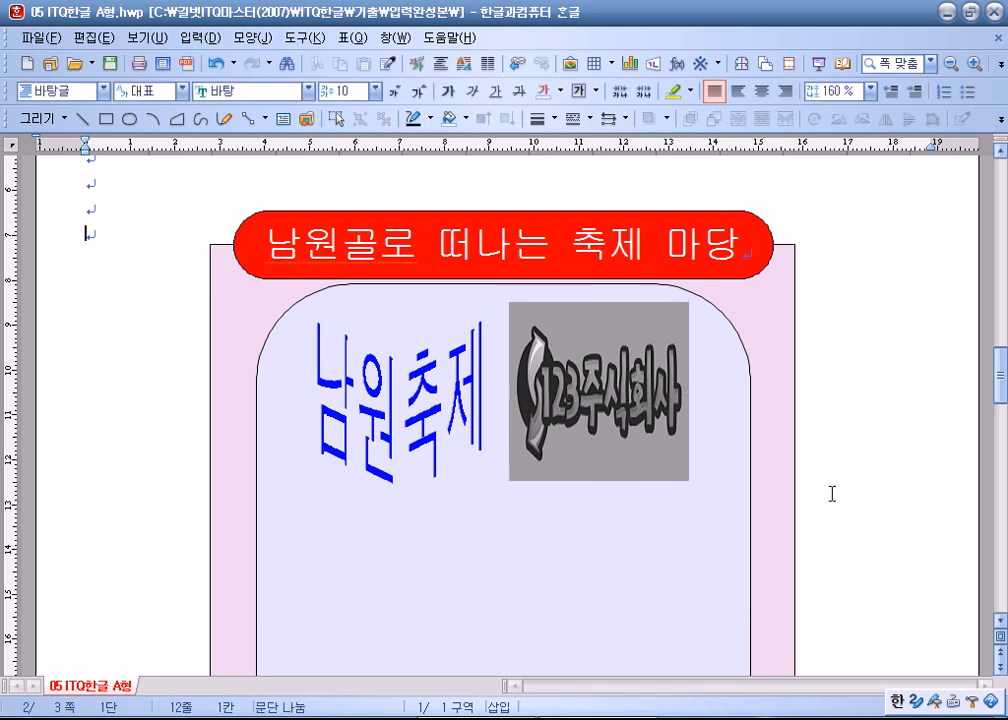
Step: Move the 123주식회사 logo picture slightly lower inside the lavender panel
{"action": "left_click", "coordinate": [630, 430]}
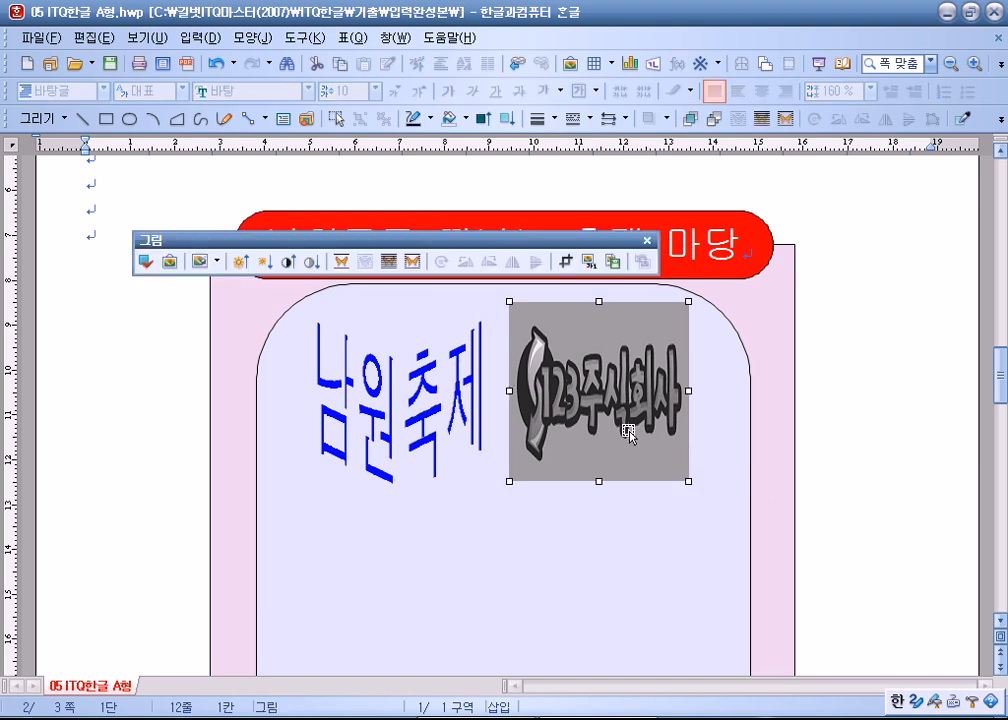
{"action": "left_click_drag", "start_coordinate": [630, 434], "coordinate": [632, 442]}
{"action": "left_click", "coordinate": [885, 442]}
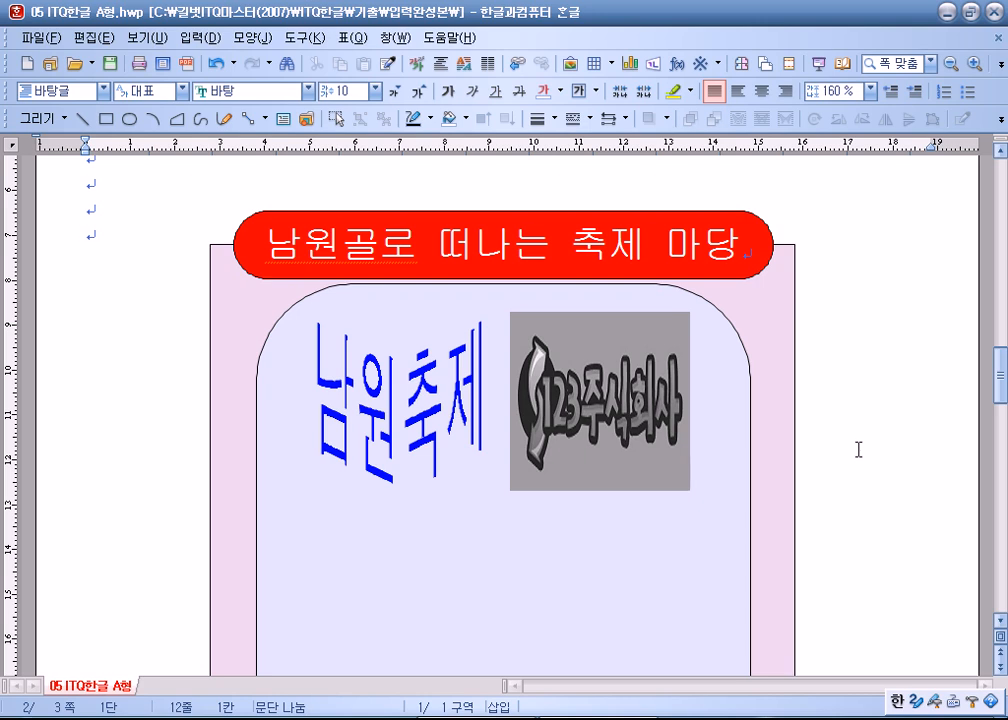
Step: Draw a small square about 12 mm wide below the 남원축제 word art
{"action": "scroll", "coordinate": [858, 449], "scroll_direction": "down", "scroll_amount": 3}
{"action": "scroll", "coordinate": [855, 452], "scroll_direction": "down", "scroll_amount": 1}
{"action": "scroll", "coordinate": [855, 452], "scroll_direction": "up", "scroll_amount": 2}
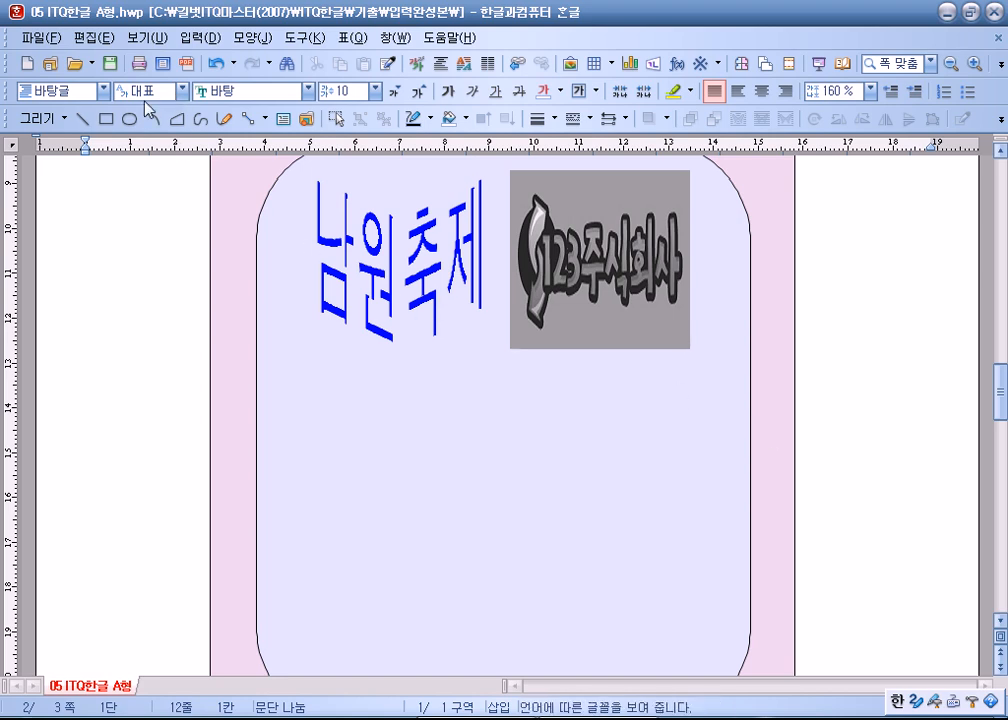
{"action": "left_click", "coordinate": [106, 119]}
{"action": "left_click_drag", "start_coordinate": [326, 372], "coordinate": [384, 428]}
Step: Set the small square to 15 by 15 mm with rounded corners and shift it slightly left and down
{"action": "double_click", "coordinate": [354, 407]}
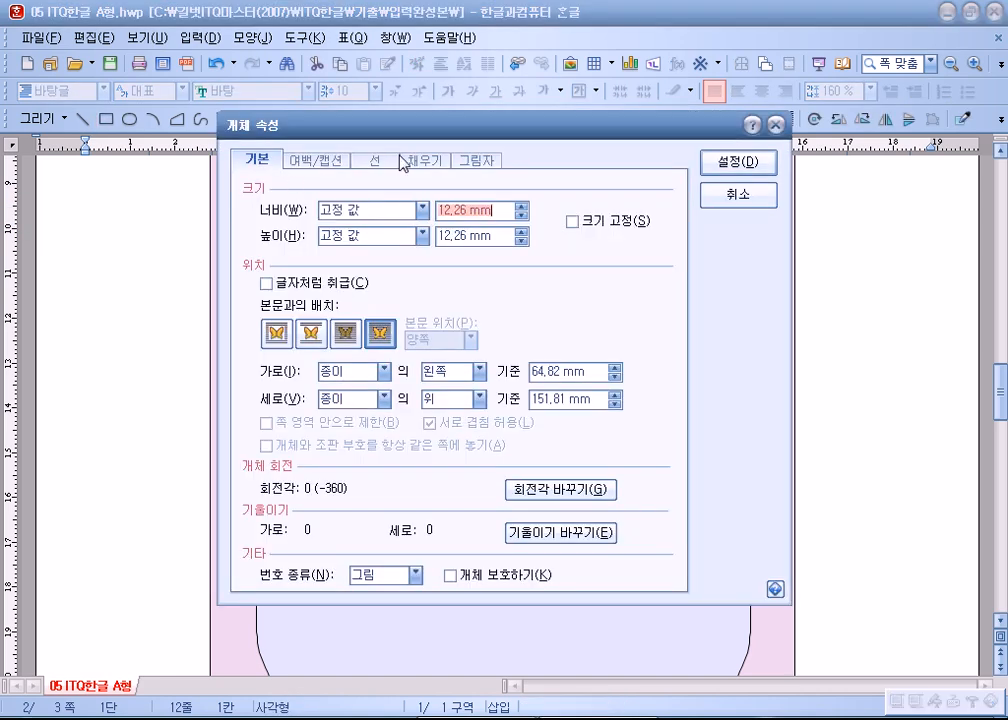
{"action": "type", "text": "15"}
{"action": "key", "text": "Tab"}
{"action": "type", "text": "15"}
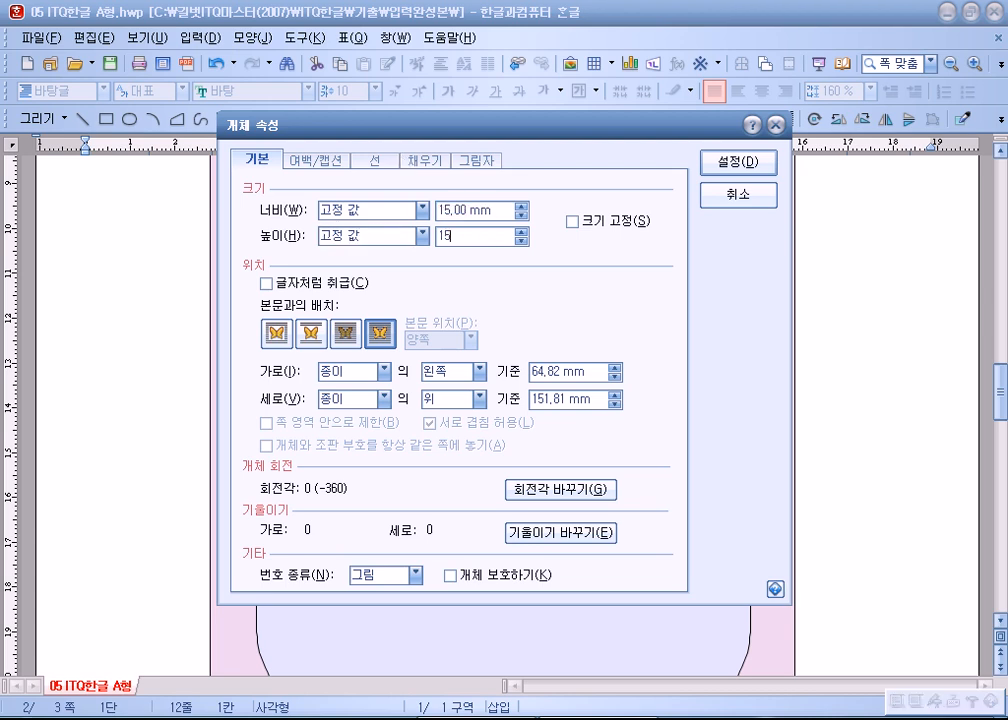
{"action": "key", "text": "alt+s"}
{"action": "left_click", "coordinate": [380, 163]}
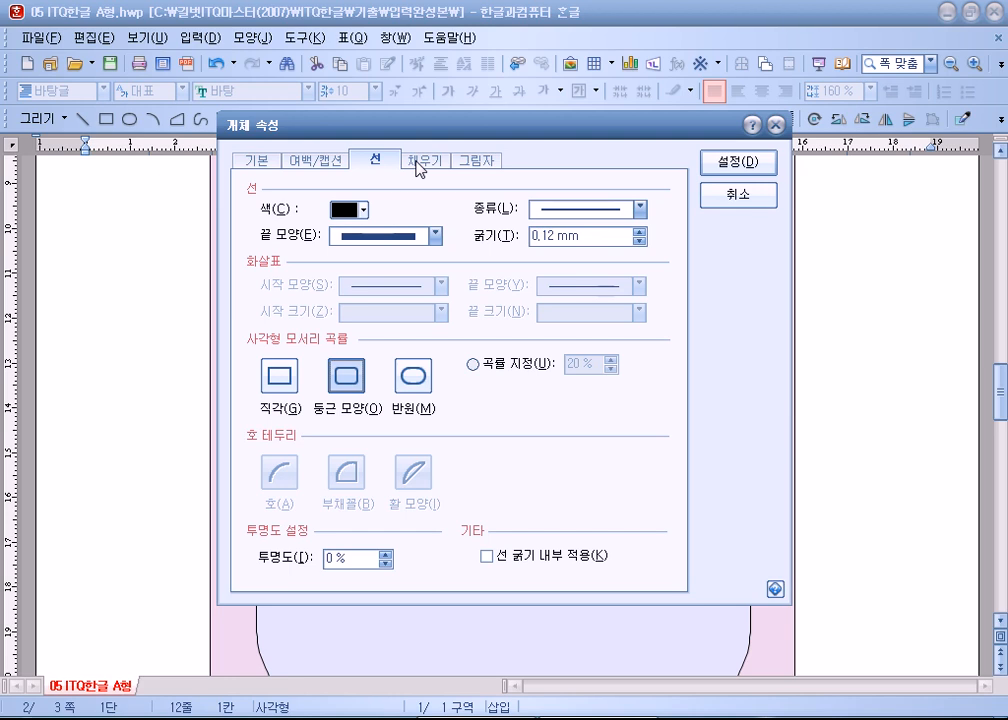
{"action": "left_click", "coordinate": [750, 167]}
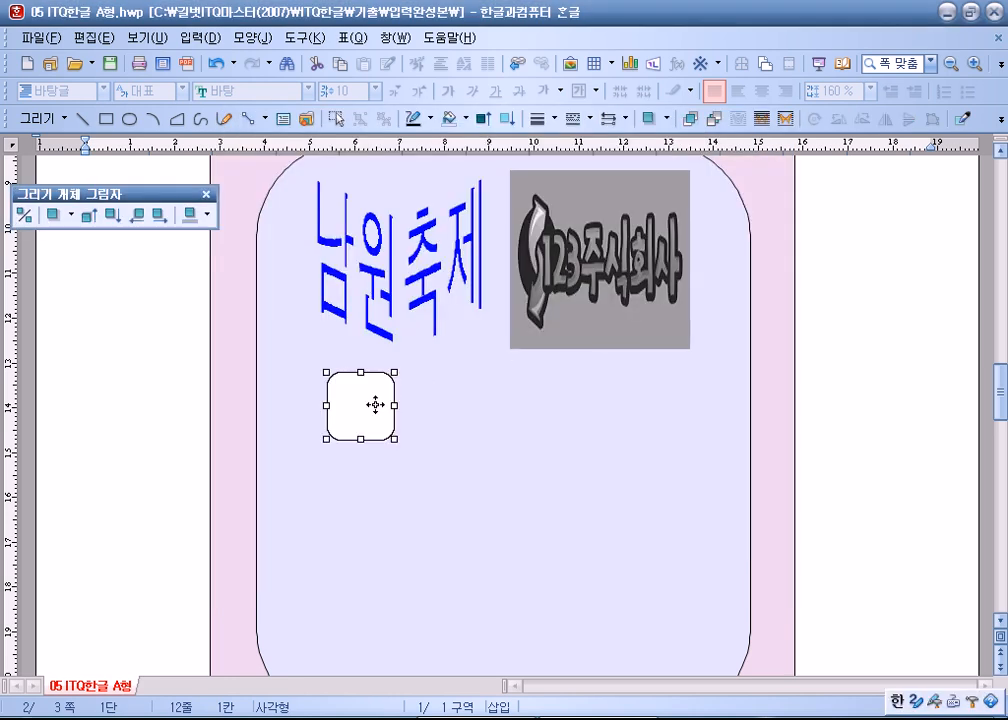
{"action": "left_click_drag", "start_coordinate": [374, 405], "coordinate": [361, 419]}
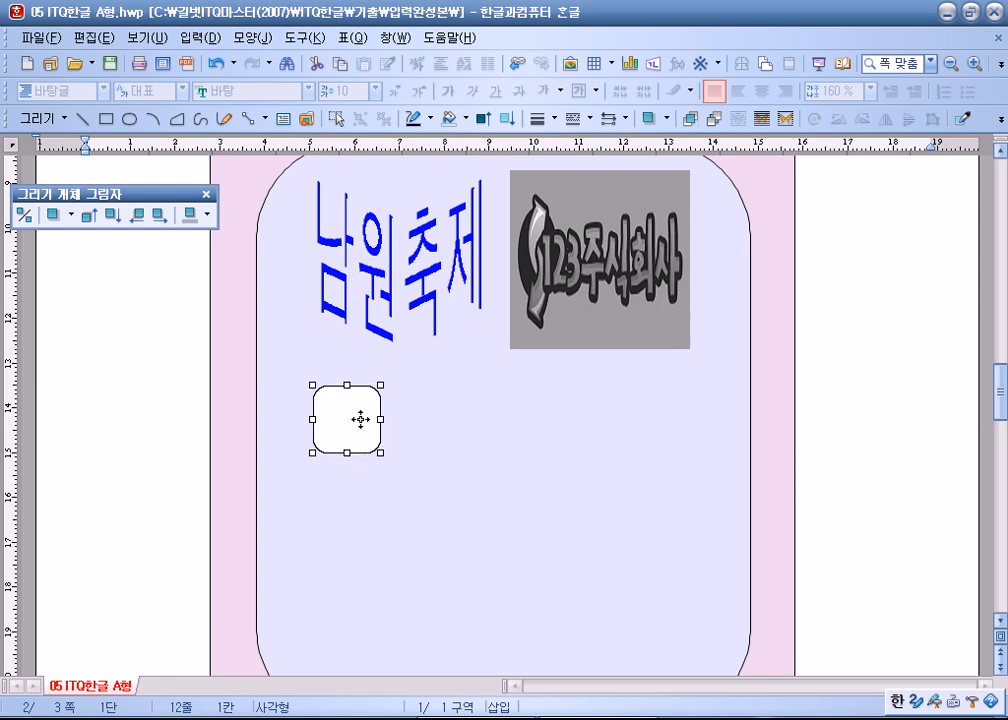
Step: Convert the rounded square into a text box and centre its paragraph
{"action": "right_click", "coordinate": [351, 427]}
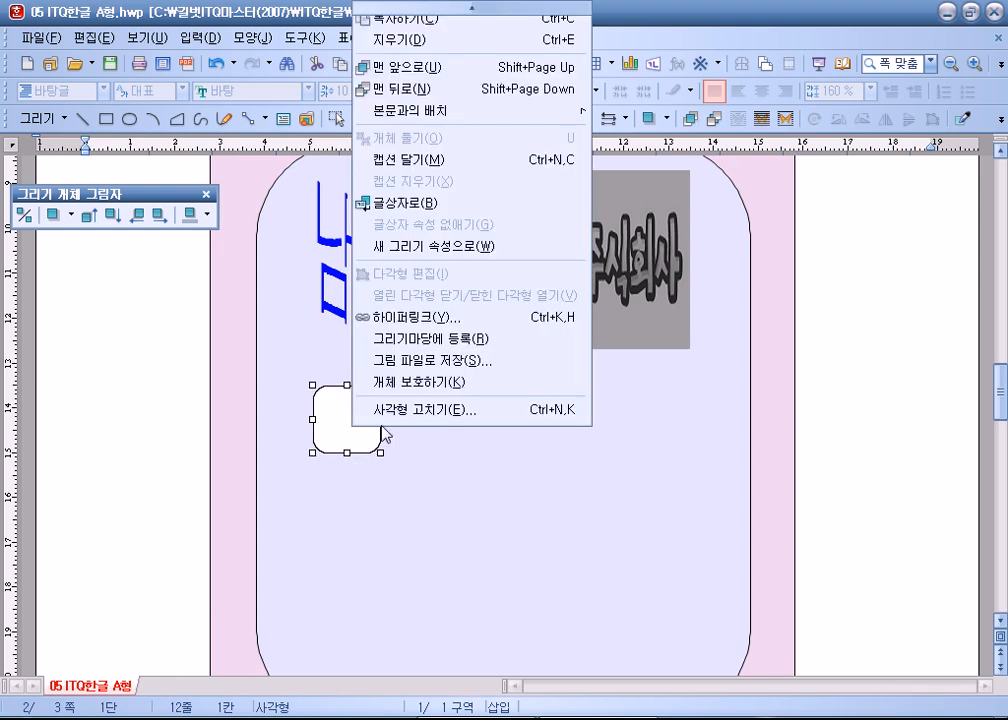
{"action": "left_click", "coordinate": [400, 203]}
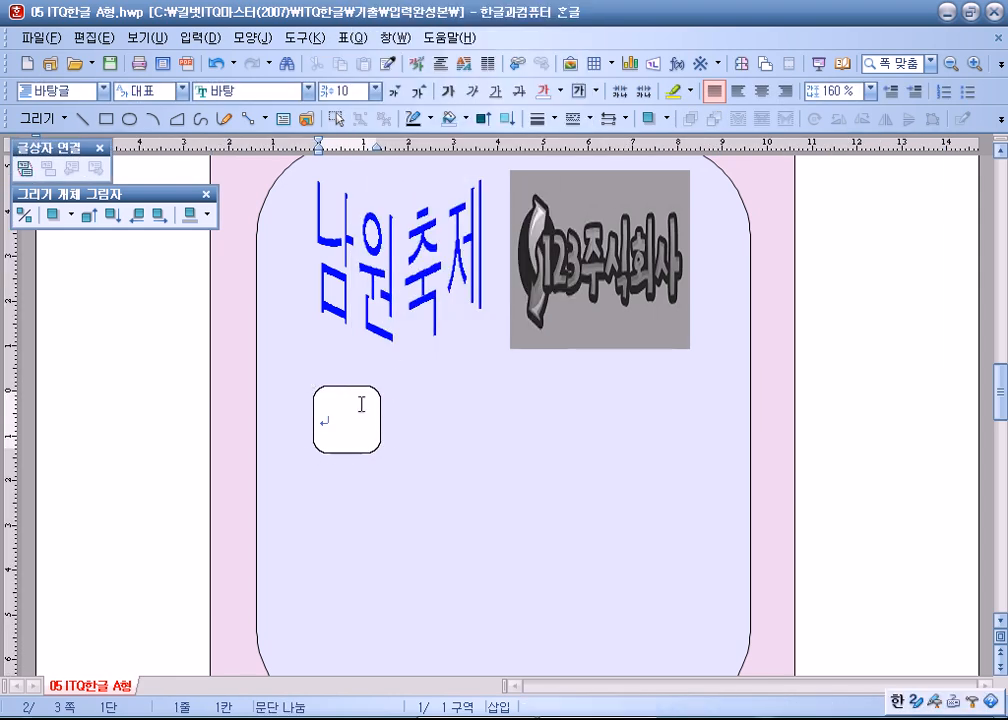
{"action": "left_click", "coordinate": [762, 91]}
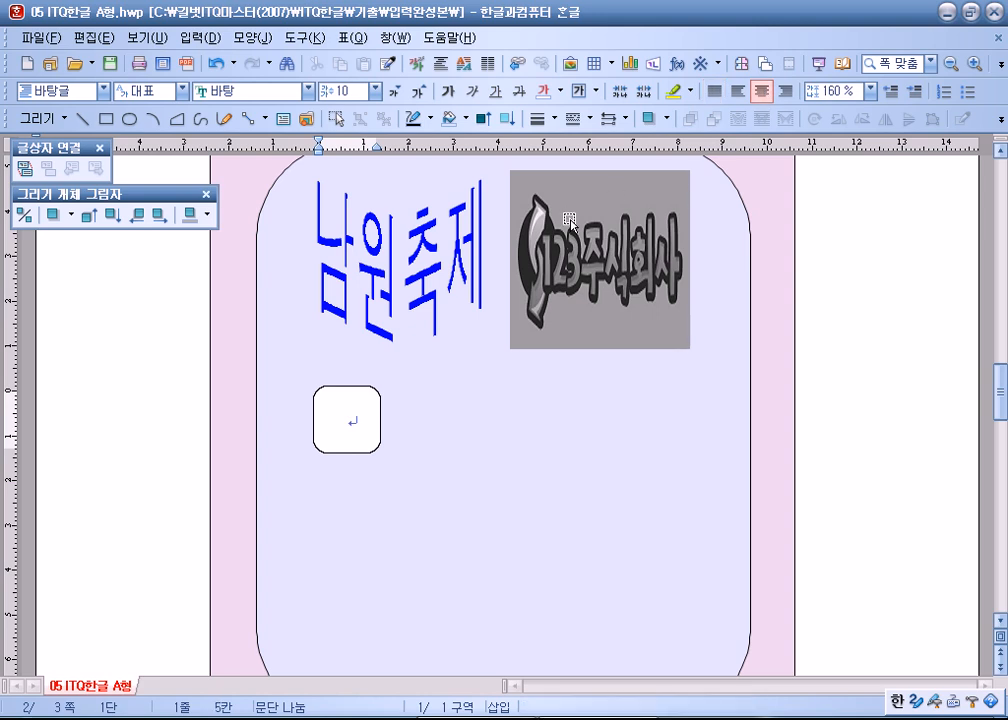
Step: Set the rounded square's text to the 궁서 font at 24 pt
{"action": "left_click", "coordinate": [307, 91]}
{"action": "scroll", "coordinate": [276, 190], "scroll_direction": "up", "scroll_amount": 3}
{"action": "scroll", "coordinate": [276, 190], "scroll_direction": "up", "scroll_amount": 1}
{"action": "left_click", "coordinate": [277, 193]}
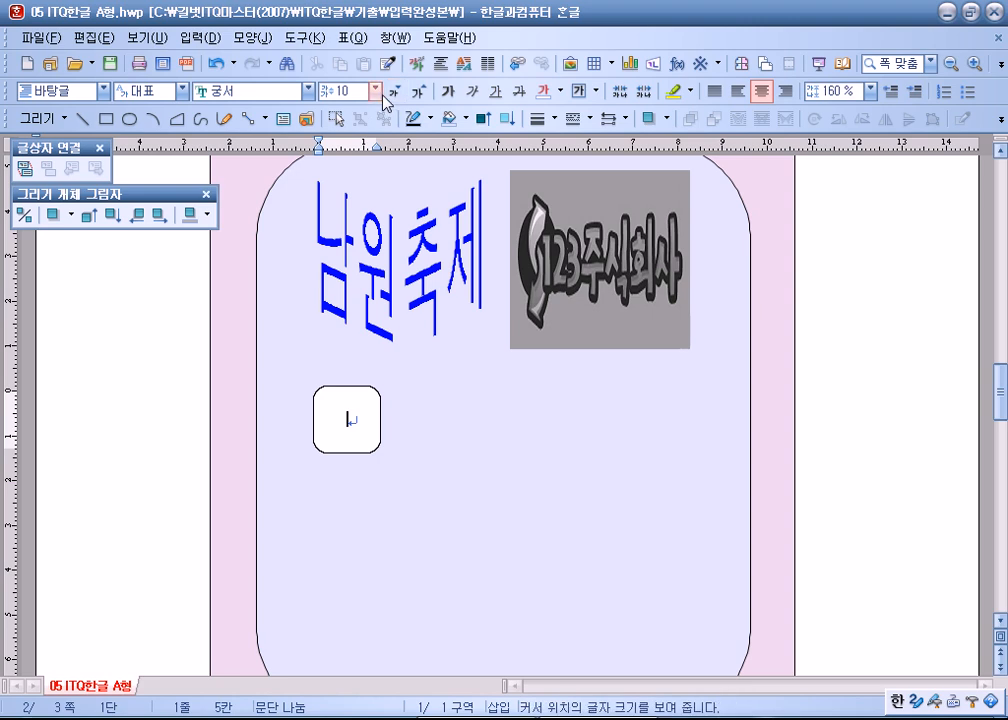
{"action": "left_click", "coordinate": [375, 91]}
{"action": "left_click", "coordinate": [350, 273]}
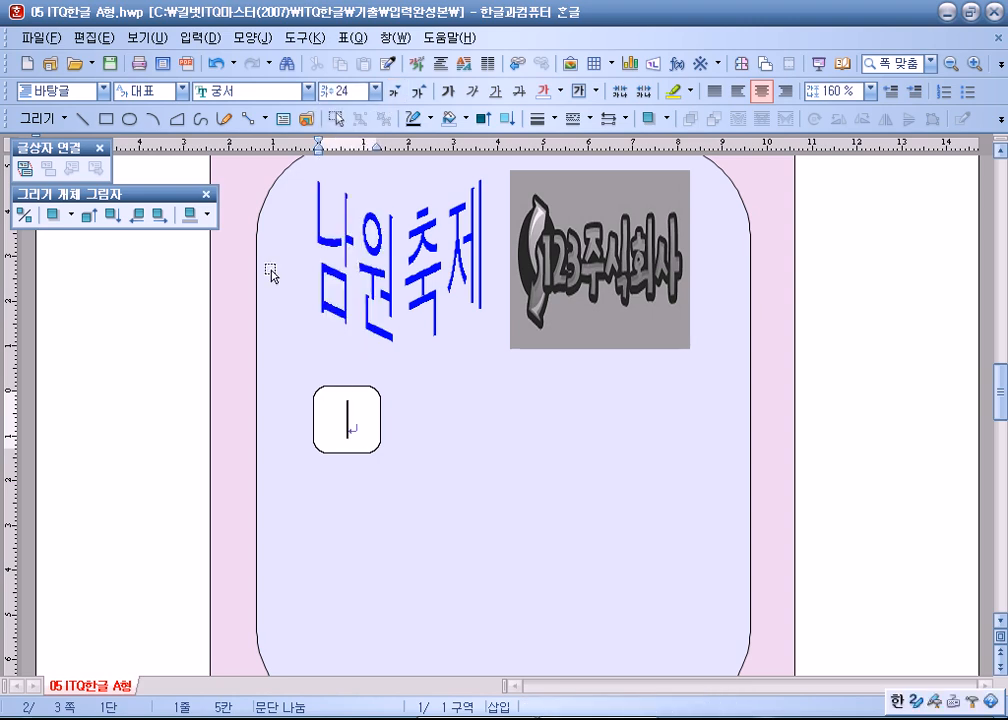
Step: Draw a small ellipse near the rounded square's upper-left corner and size it to 7 by 7 mm
{"action": "left_click", "coordinate": [129, 118]}
{"action": "mouse_move", "coordinate": [287, 376]}
{"action": "left_mouse_down"}
{"action": "mouse_move", "coordinate": [325, 402]}
{"action": "mouse_move", "coordinate": [310, 390]}
{"action": "left_mouse_up"}
{"action": "double_click", "coordinate": [308, 390]}
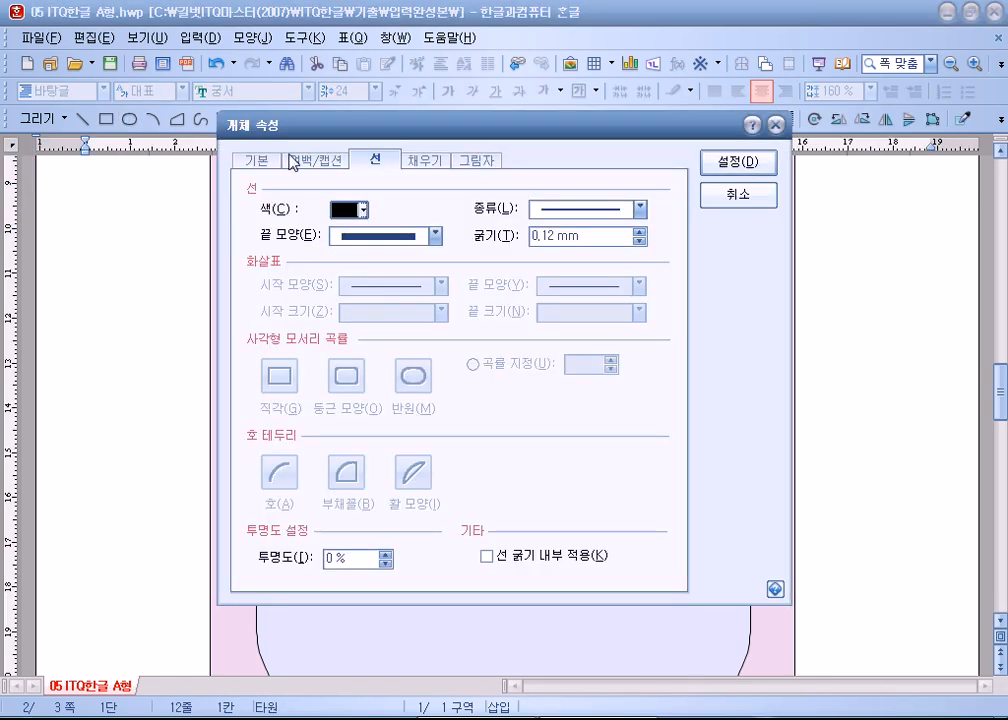
{"action": "left_click", "coordinate": [257, 160]}
{"action": "type", "text": "5"}
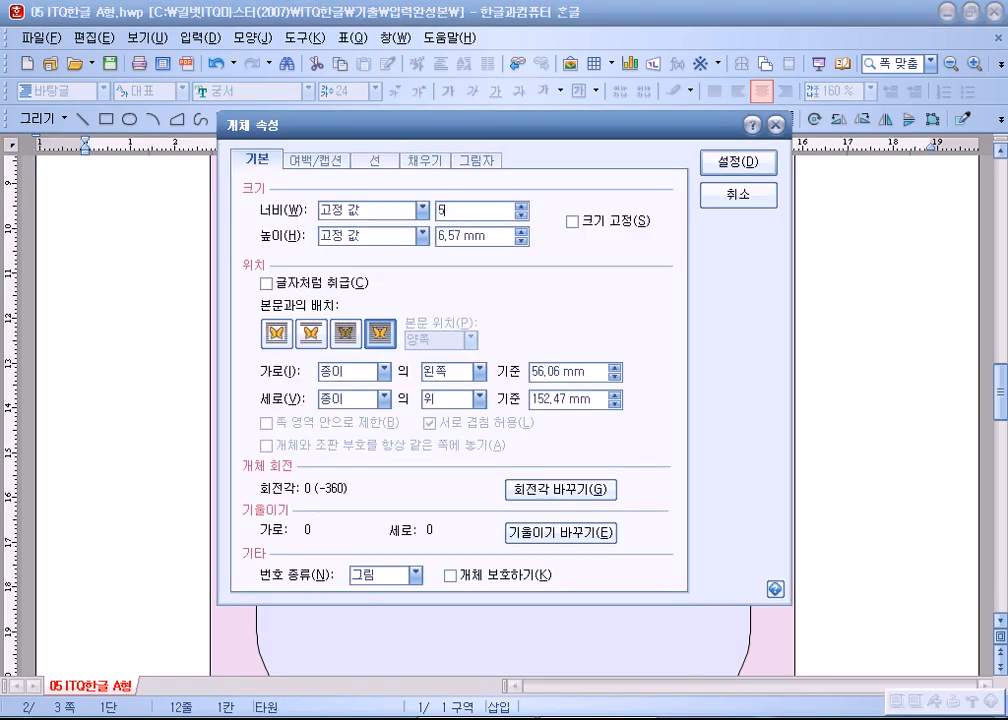
{"action": "key", "text": "Tab"}
{"action": "type", "text": "7"}
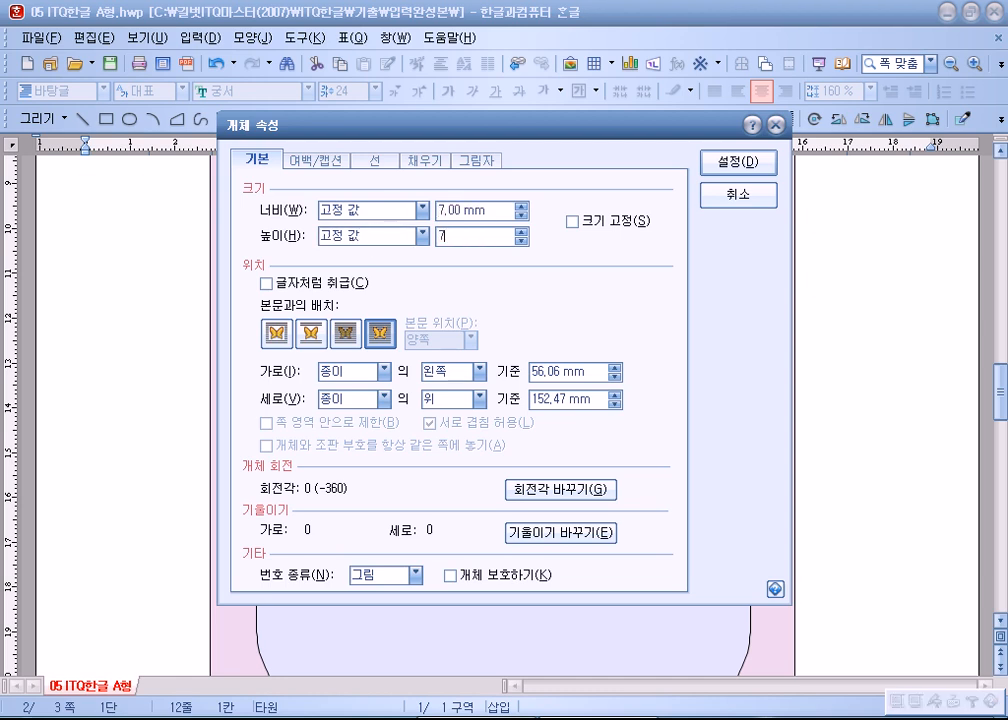
Step: Fill the small circle with green and place it over the rounded square's upper-left corner
{"action": "left_click", "coordinate": [428, 161]}
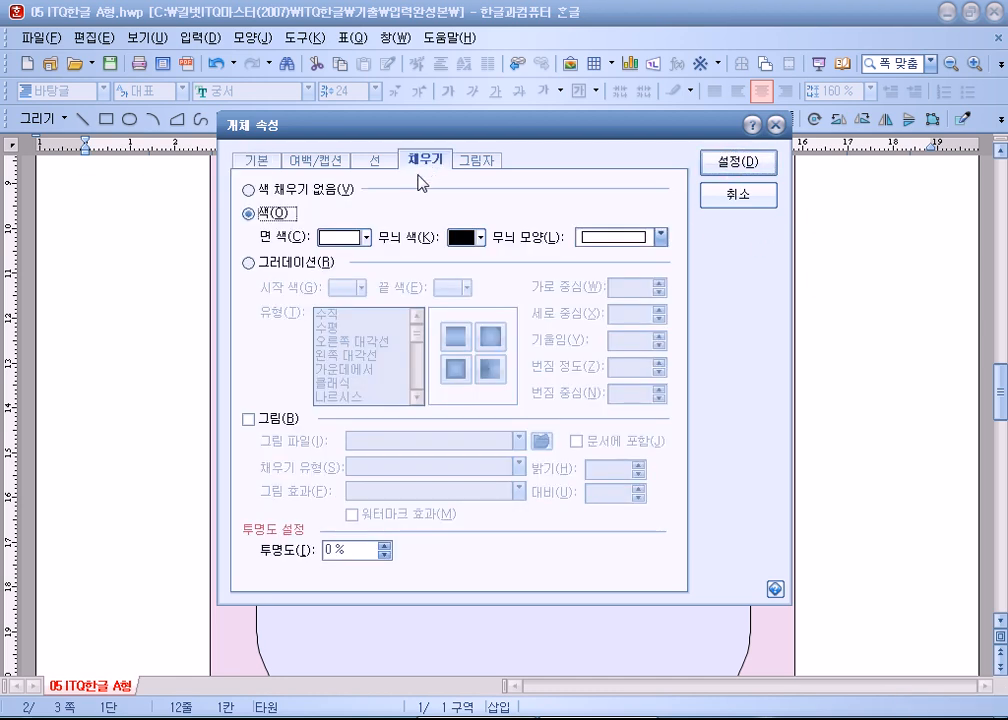
{"action": "left_click", "coordinate": [356, 240]}
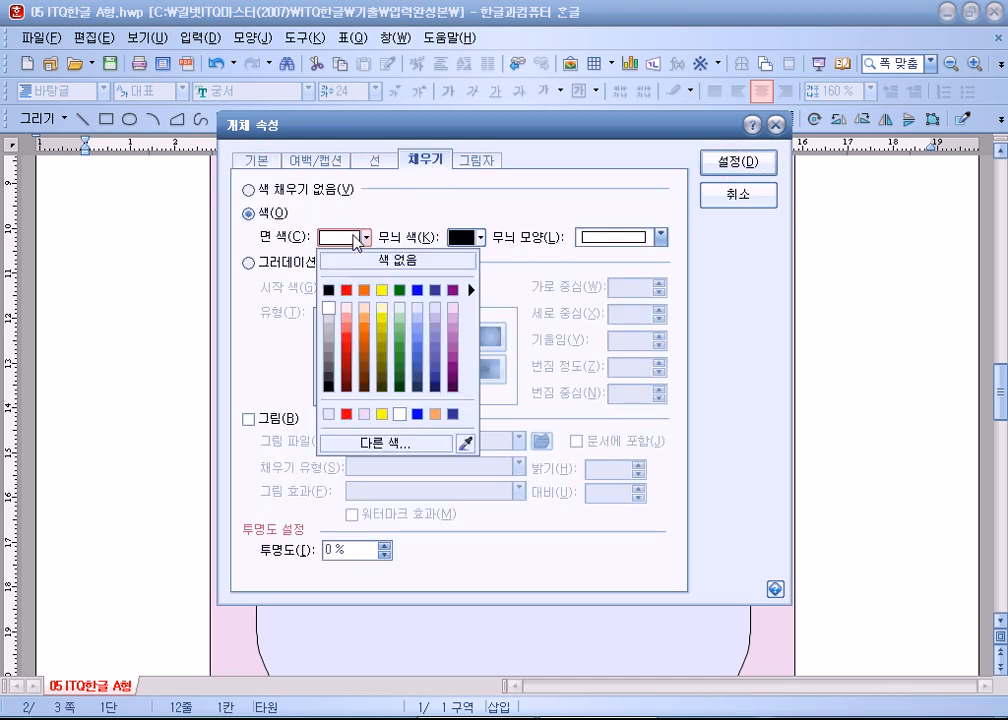
{"action": "left_click", "coordinate": [400, 291]}
{"action": "left_click", "coordinate": [712, 166]}
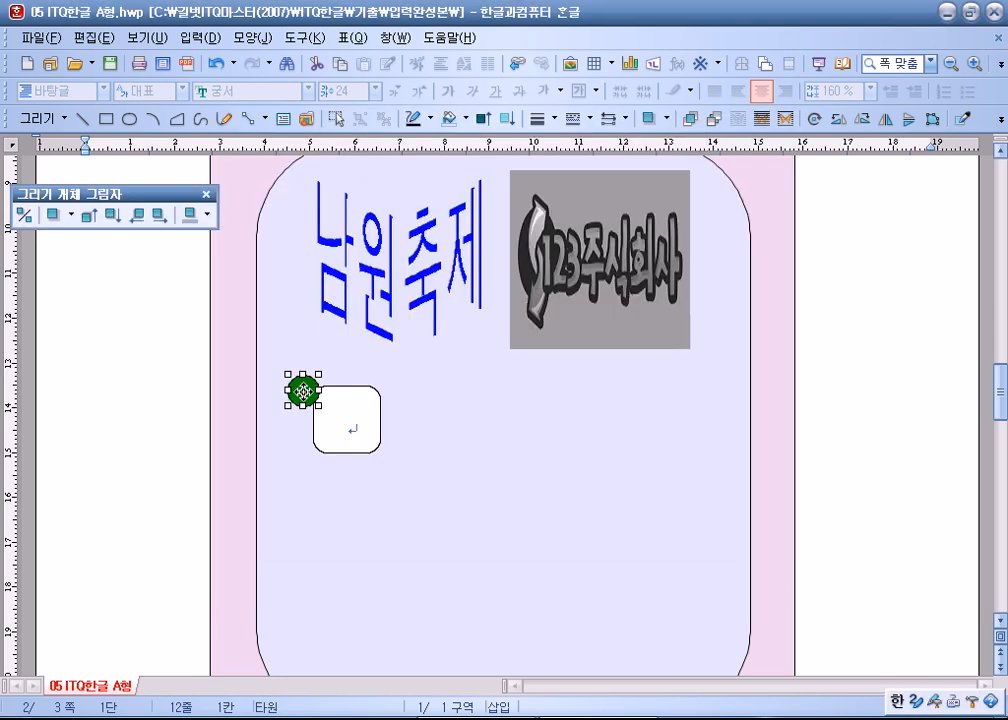
{"action": "left_click_drag", "start_coordinate": [314, 388], "coordinate": [325, 380]}
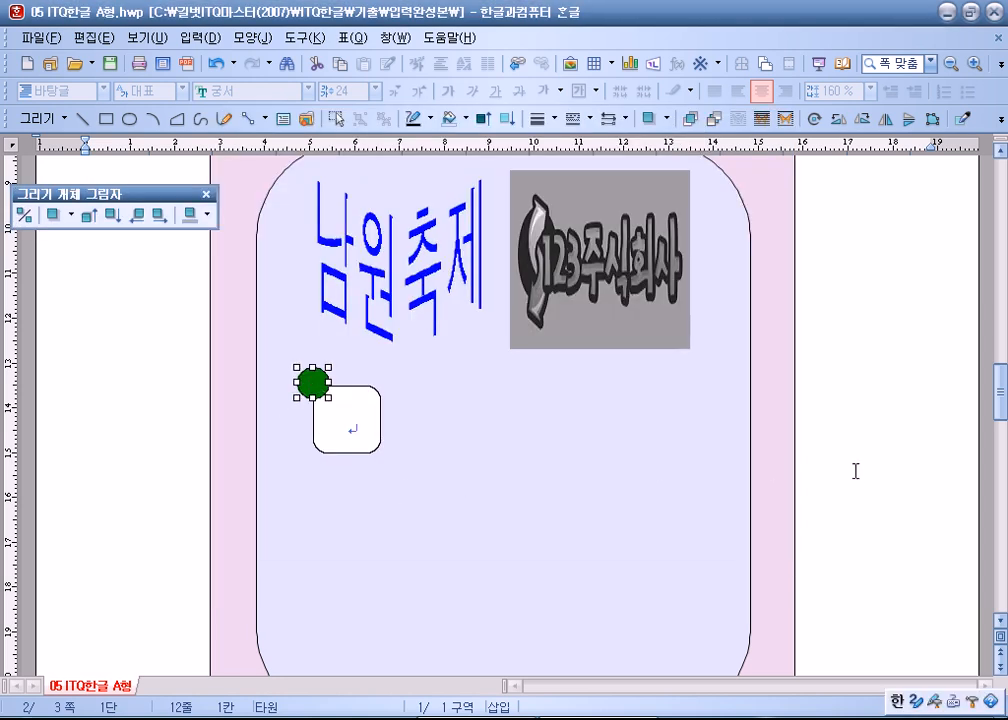
{"action": "key", "text": "Escape"}
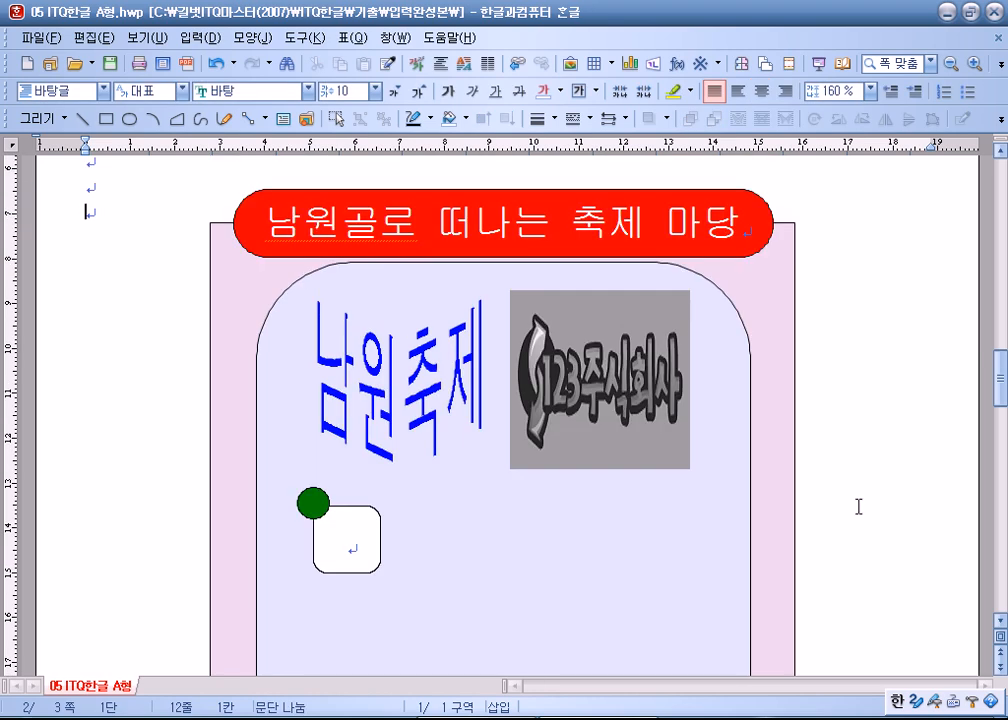
Step: Nudge the green circle and the rounded square together slightly down
{"action": "scroll", "coordinate": [858, 508], "scroll_direction": "down", "scroll_amount": 3}
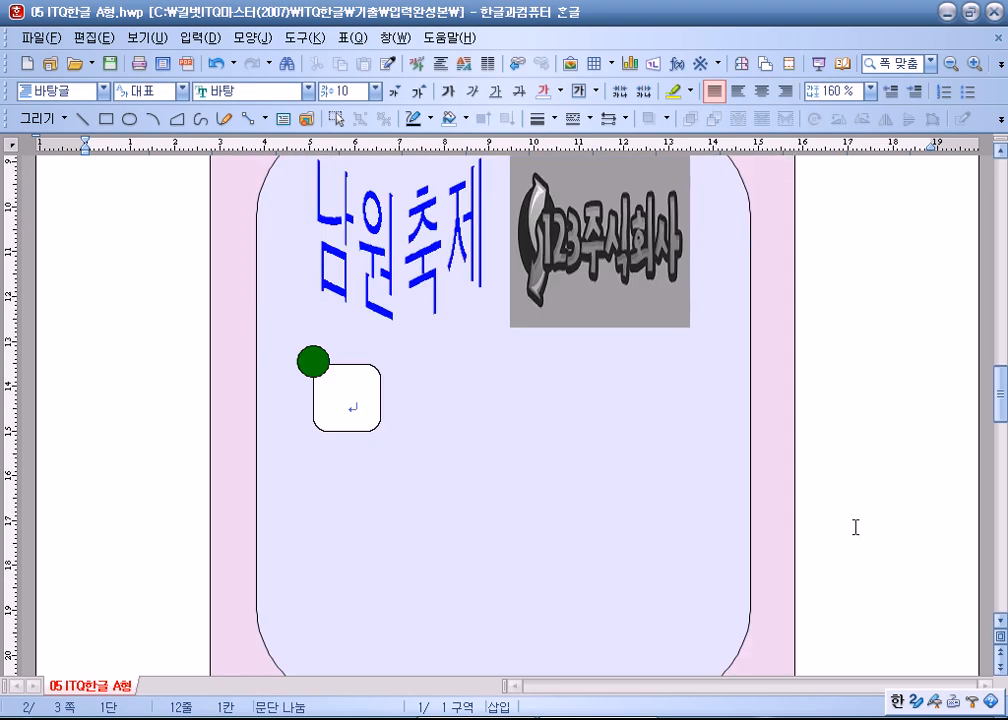
{"action": "left_click", "coordinate": [320, 370]}
{"action": "left_click", "coordinate": [328, 408], "text": "shift"}
{"action": "key", "text": "Down"}
{"action": "key", "text": "Down"}
{"action": "key", "text": "Down"}
{"action": "key", "text": "Down"}
{"action": "key", "text": "Down"}
{"action": "key", "text": "Down"}
{"action": "key", "text": "Down"}
{"action": "key", "text": "Down"}
{"action": "key", "text": "Down"}
{"action": "key", "text": "Down"}
{"action": "key", "text": "Down"}
{"action": "key", "text": "Down"}
{"action": "left_click", "coordinate": [122, 311]}
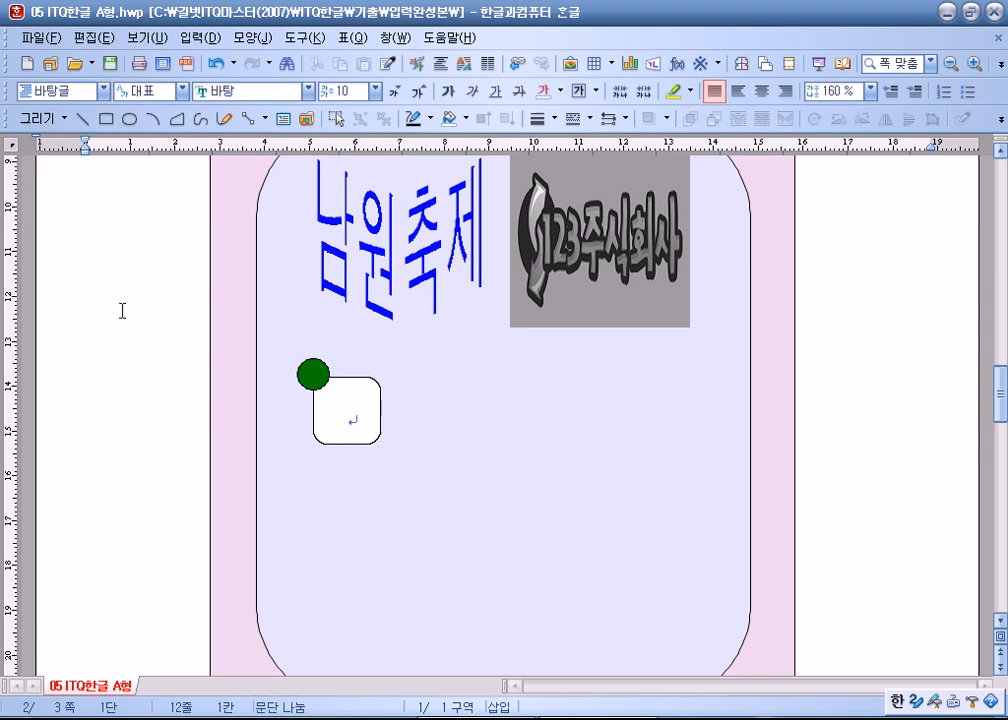
Step: Insert a wide text box to the right of the rounded square and lower its top edge to the square's top
{"action": "left_click", "coordinate": [283, 118]}
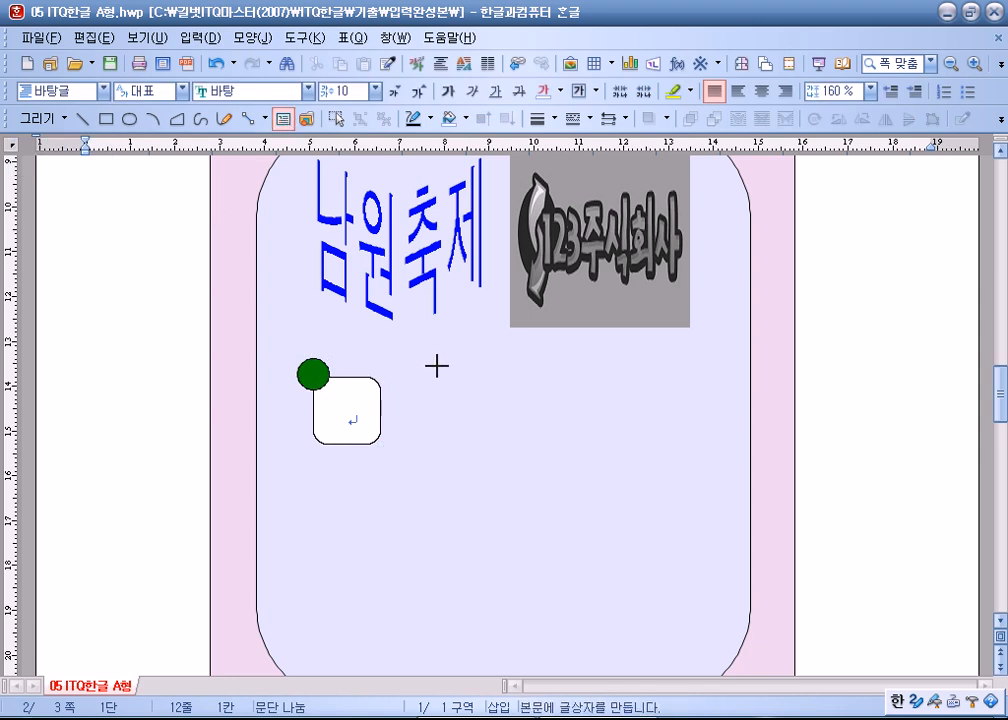
{"action": "left_click_drag", "start_coordinate": [407, 367], "coordinate": [683, 442]}
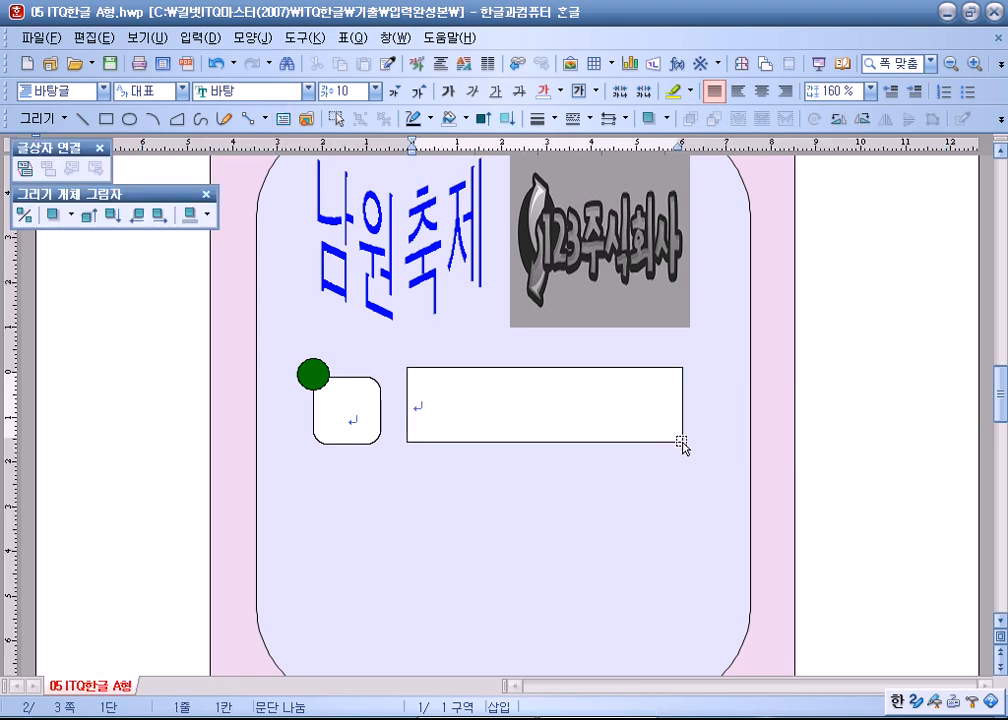
{"action": "left_click", "coordinate": [544, 369]}
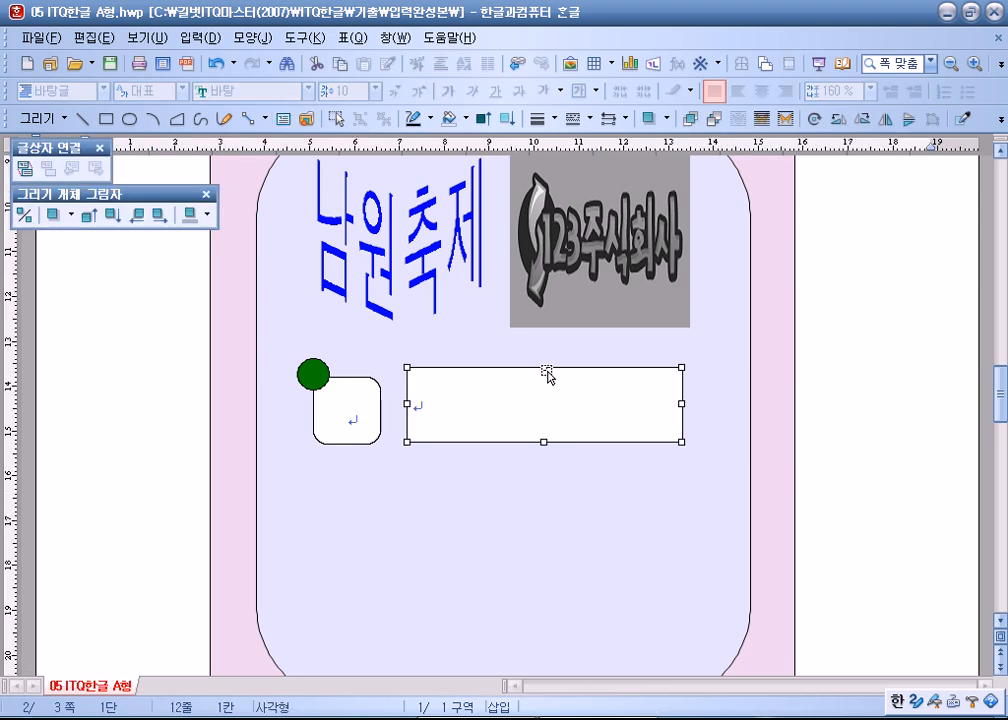
{"action": "left_click_drag", "start_coordinate": [544, 369], "coordinate": [544, 377]}
{"action": "left_click", "coordinate": [407, 468]}
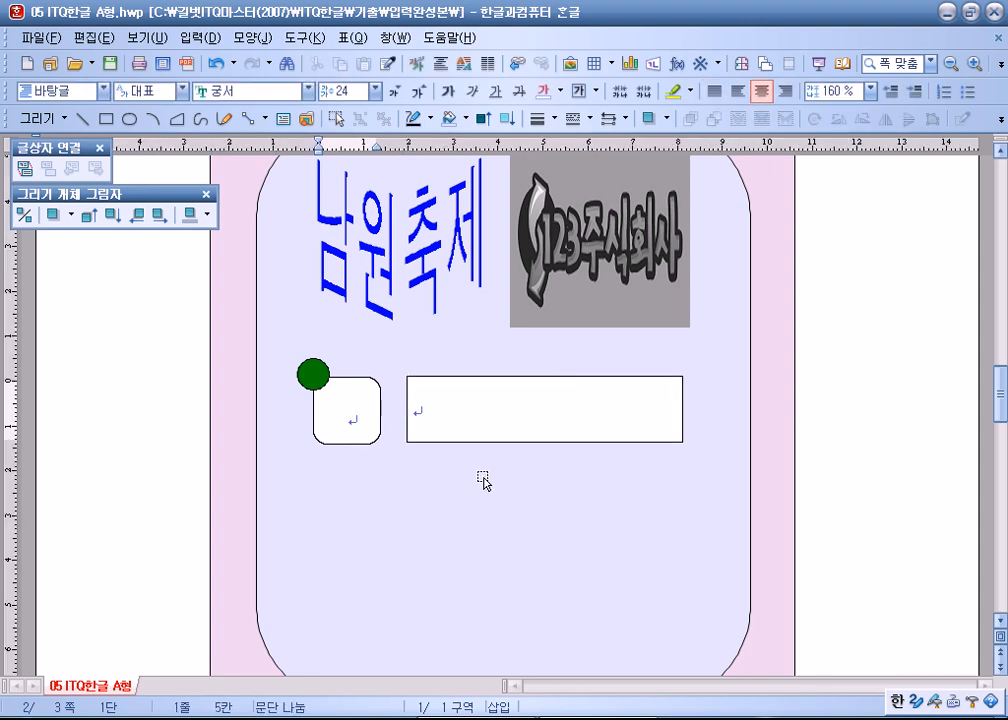
Step: Centre the wide text box's paragraph and set its text to 굴림 at 18 pt
{"action": "left_click", "coordinate": [490, 414]}
{"action": "left_click", "coordinate": [762, 91]}
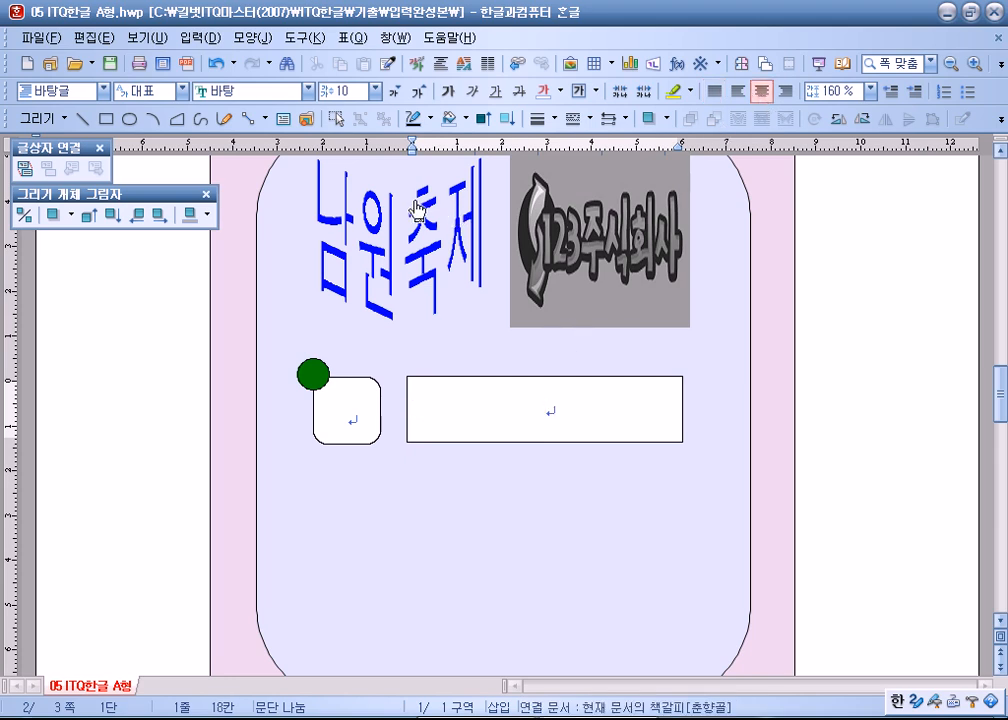
{"action": "left_click", "coordinate": [308, 91]}
{"action": "scroll", "coordinate": [287, 134], "scroll_direction": "up", "scroll_amount": 6}
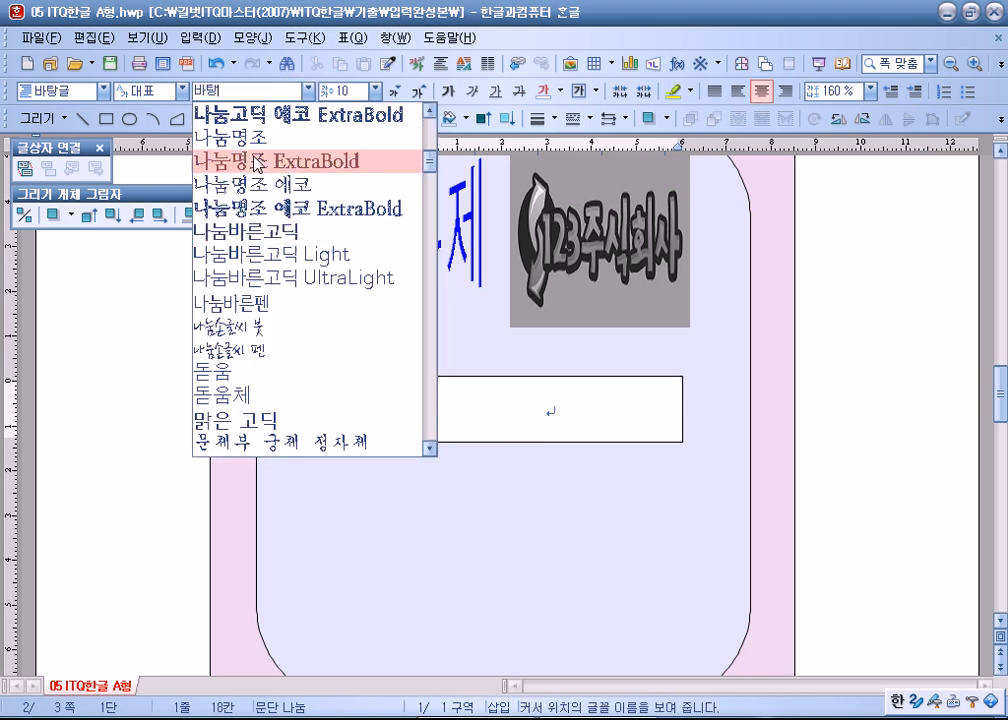
{"action": "left_click", "coordinate": [240, 112]}
{"action": "left_click", "coordinate": [353, 98]}
{"action": "type", "text": "18"}
{"action": "key", "text": "Return"}
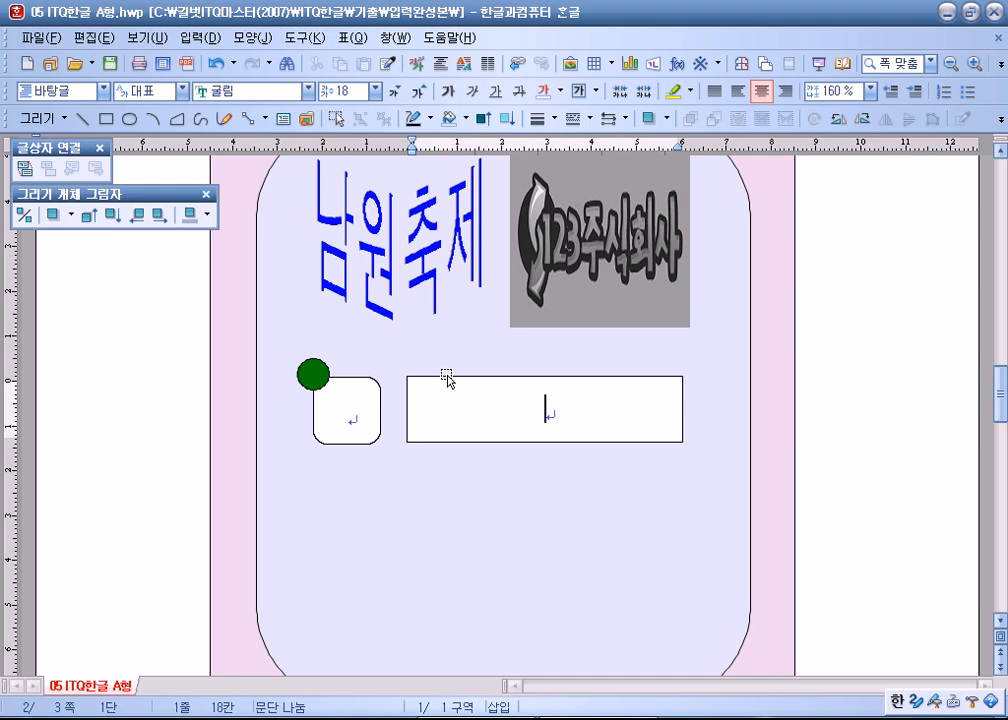
Step: Give the wide text box a dashed outline and no fill colour
{"action": "double_click", "coordinate": [447, 377]}
{"action": "key", "text": "Escape"}
{"action": "double_click", "coordinate": [447, 380]}
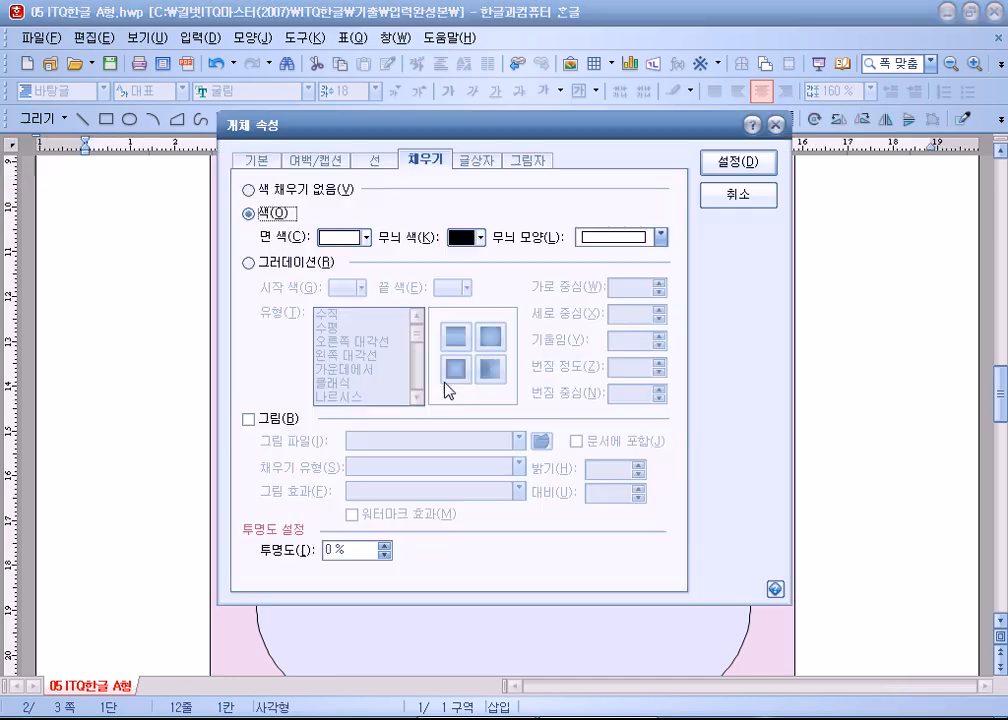
{"action": "left_click", "coordinate": [373, 163]}
{"action": "left_click", "coordinate": [575, 209]}
{"action": "left_click", "coordinate": [577, 256]}
{"action": "left_click", "coordinate": [424, 160]}
{"action": "left_click", "coordinate": [248, 189]}
{"action": "left_click", "coordinate": [708, 165]}
{"action": "left_click", "coordinate": [884, 450]}
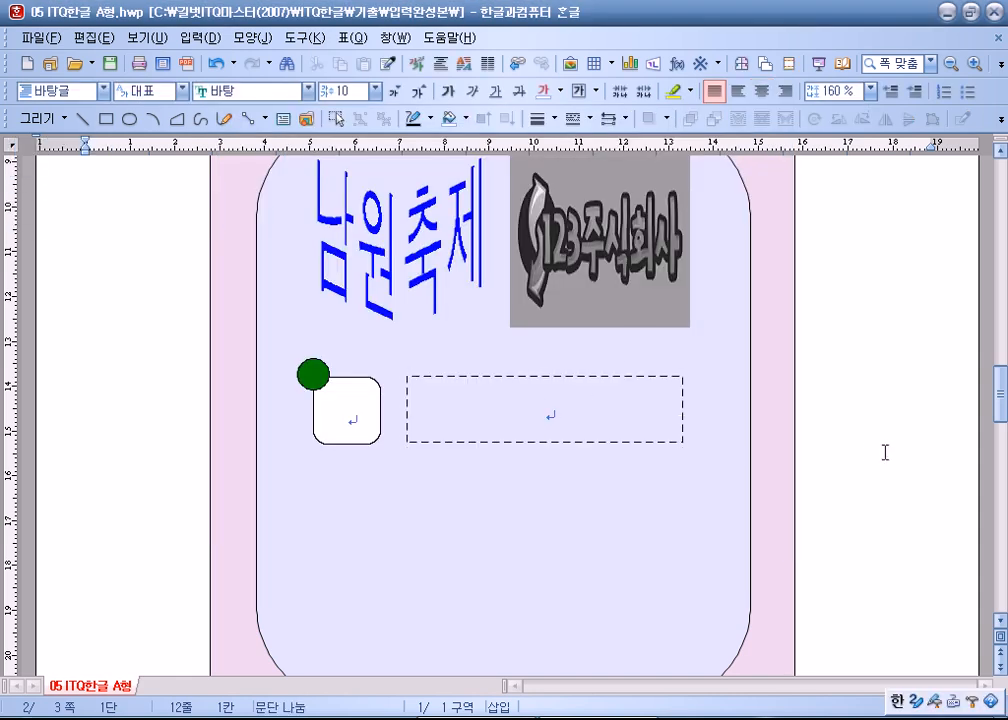
Step: Lower the top edge of the dashed text box slightly so the box becomes a little shorter
{"action": "scroll", "coordinate": [885, 445], "scroll_direction": "down", "scroll_amount": 2}
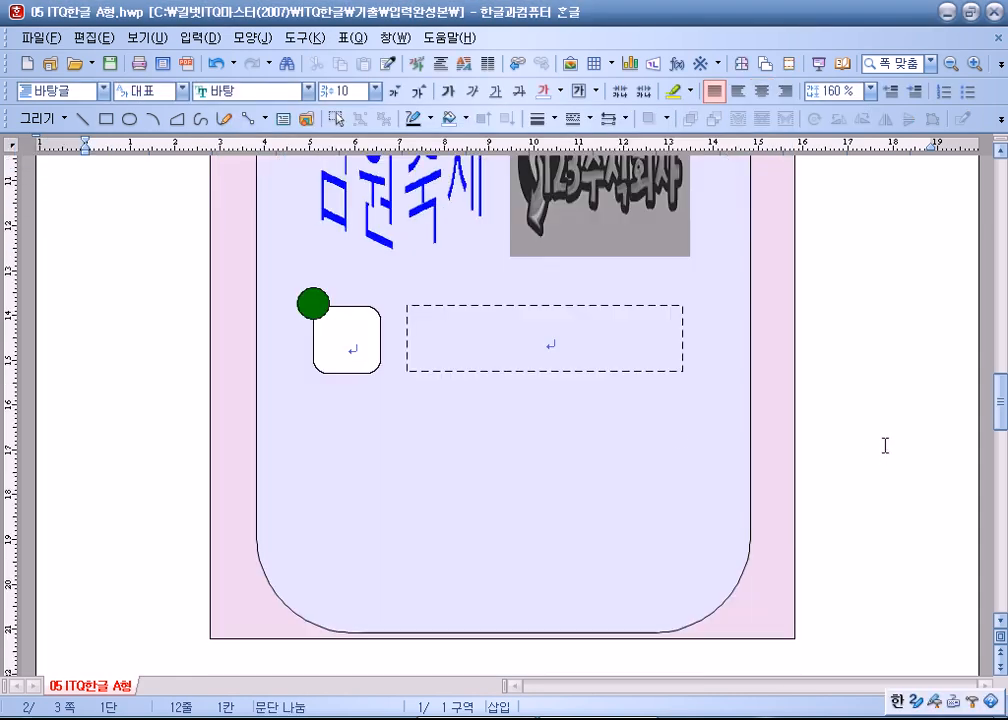
{"action": "left_click", "coordinate": [683, 331]}
{"action": "left_click", "coordinate": [682, 331]}
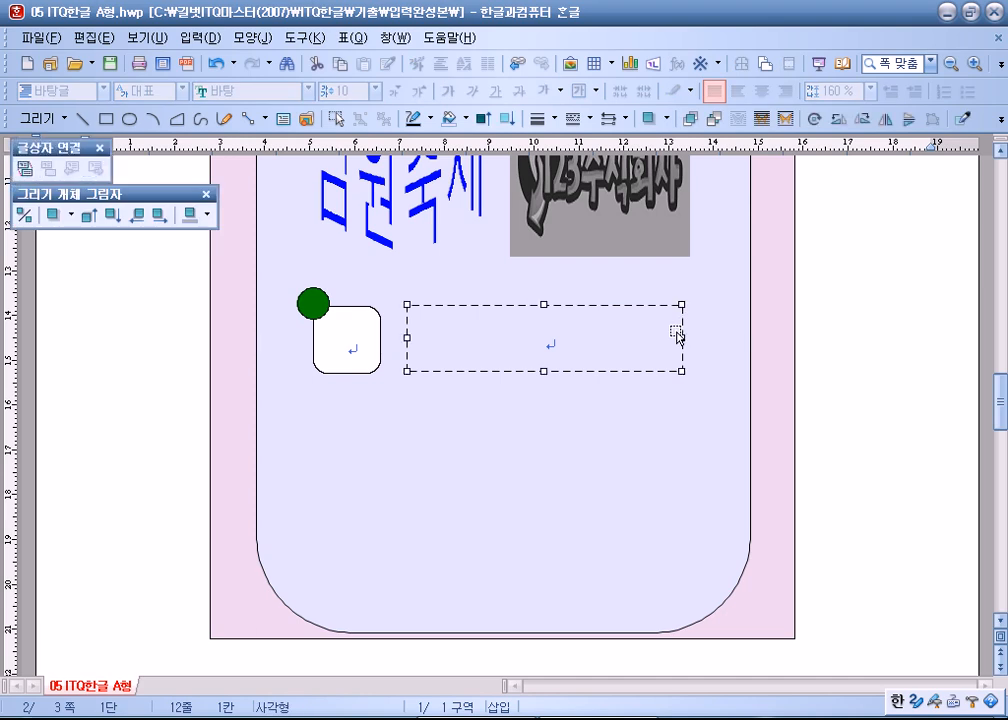
{"action": "left_click", "coordinate": [651, 240]}
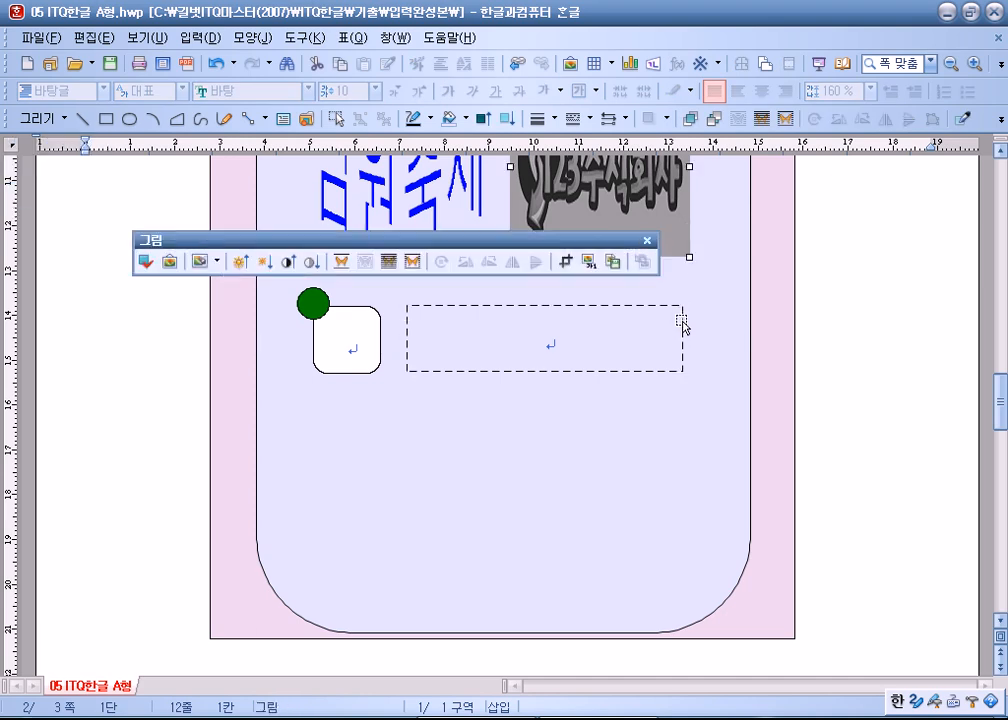
{"action": "left_click", "coordinate": [681, 323]}
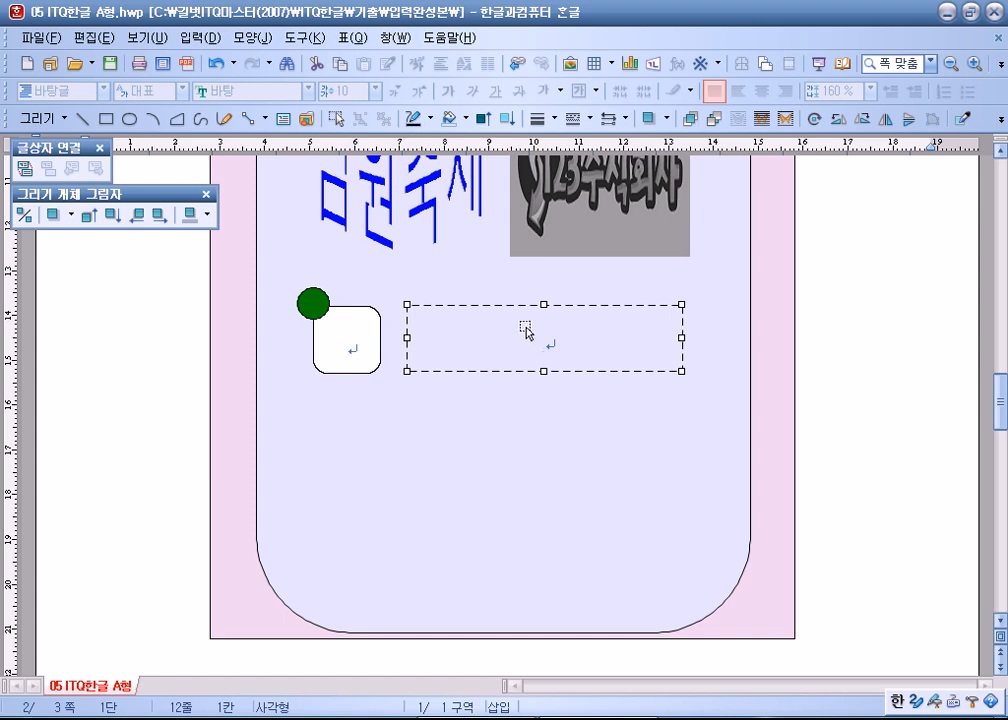
{"action": "left_click_drag", "start_coordinate": [545, 309], "coordinate": [545, 310]}
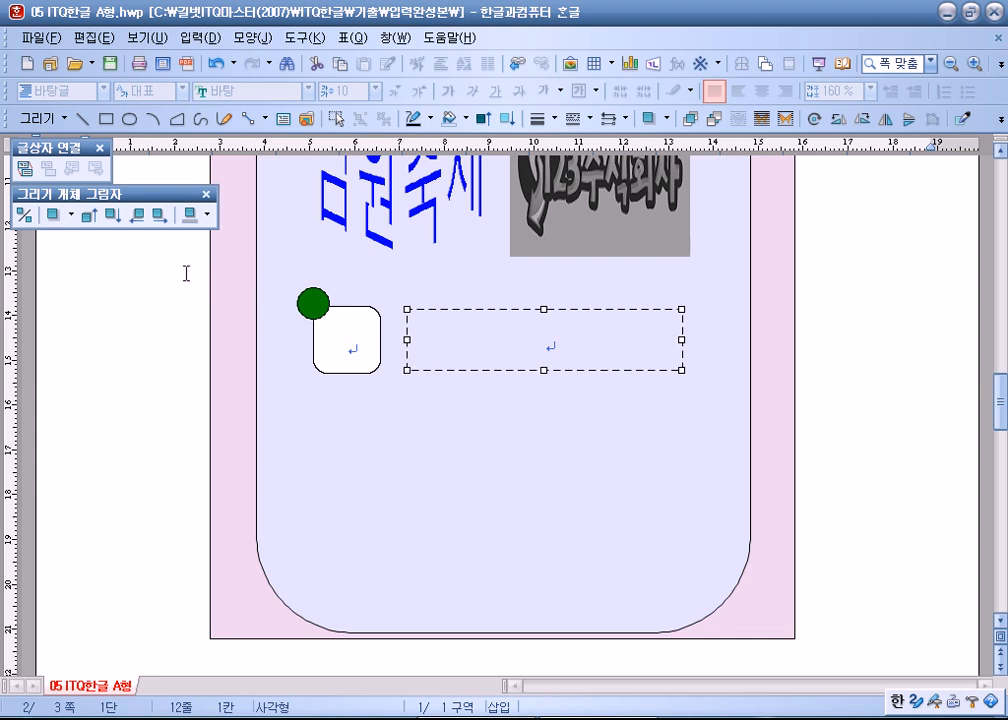
Step: Select the green circle, rounded square and dashed text box together and copy them straight down twice to make three rows
{"action": "left_click", "coordinate": [332, 125]}
{"action": "left_click_drag", "start_coordinate": [179, 266], "coordinate": [810, 421]}
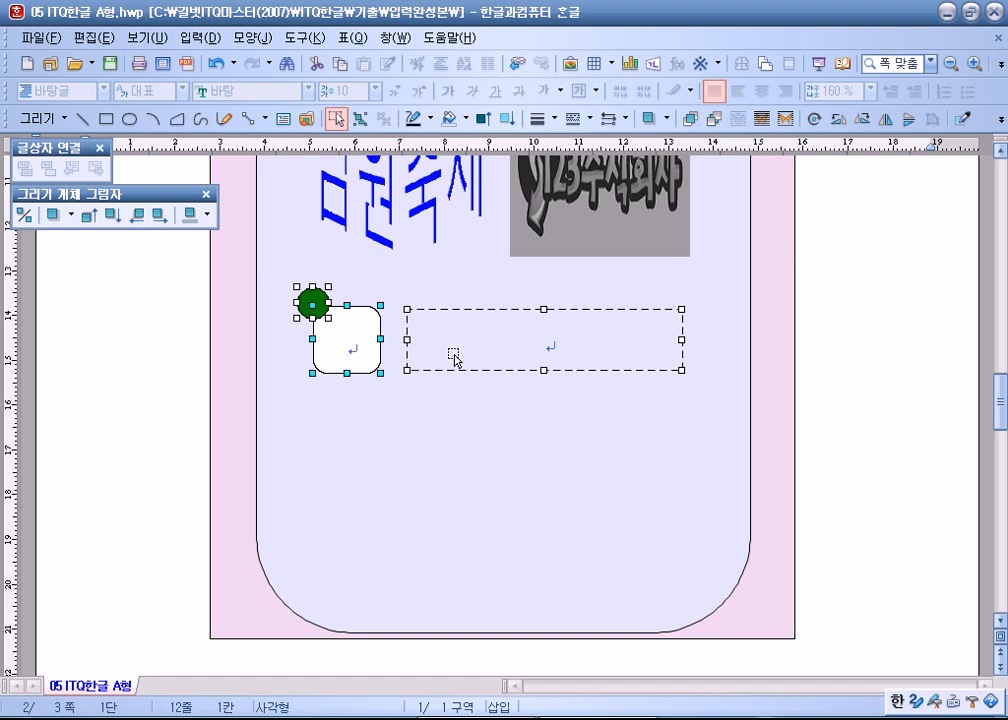
{"action": "left_click_drag", "start_coordinate": [355, 344], "coordinate": [363, 449]}
{"action": "left_click", "coordinate": [826, 491]}
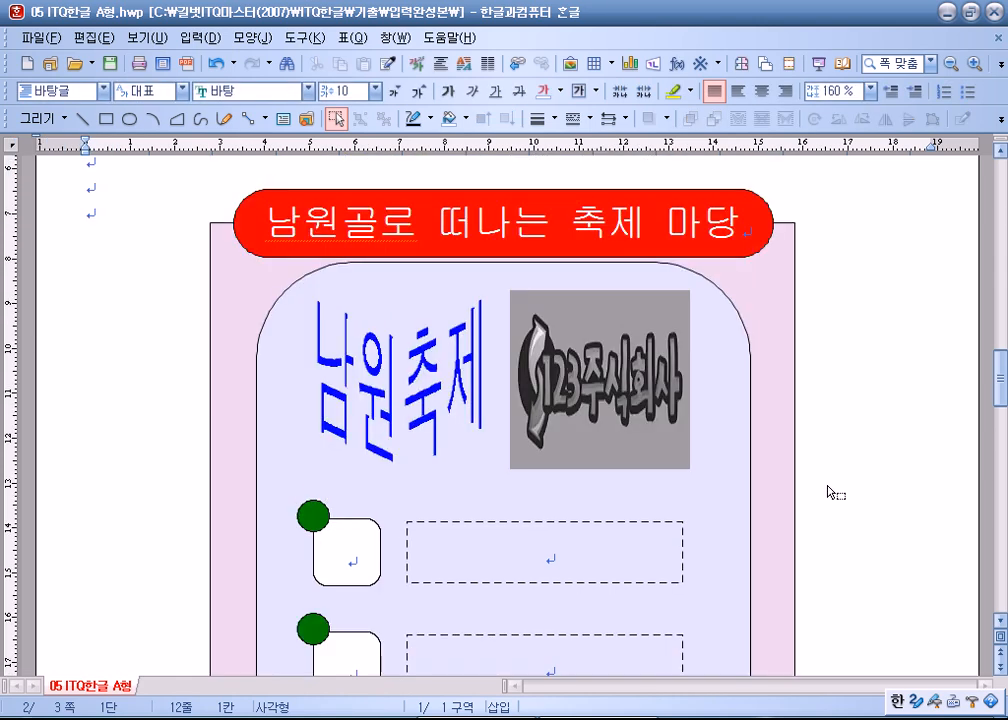
Step: Change the fill colour of the middle row's circle to yellow
{"action": "scroll", "coordinate": [839, 498], "scroll_direction": "down", "scroll_amount": 3}
{"action": "left_click", "coordinate": [322, 416]}
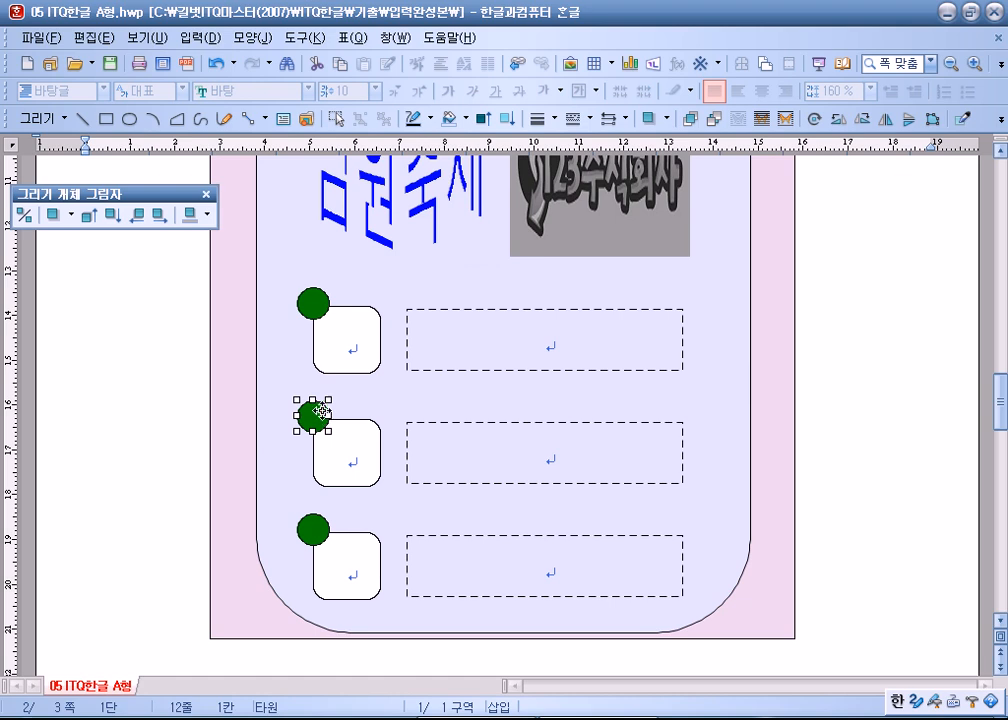
{"action": "double_click", "coordinate": [319, 409]}
{"action": "left_click", "coordinate": [366, 237]}
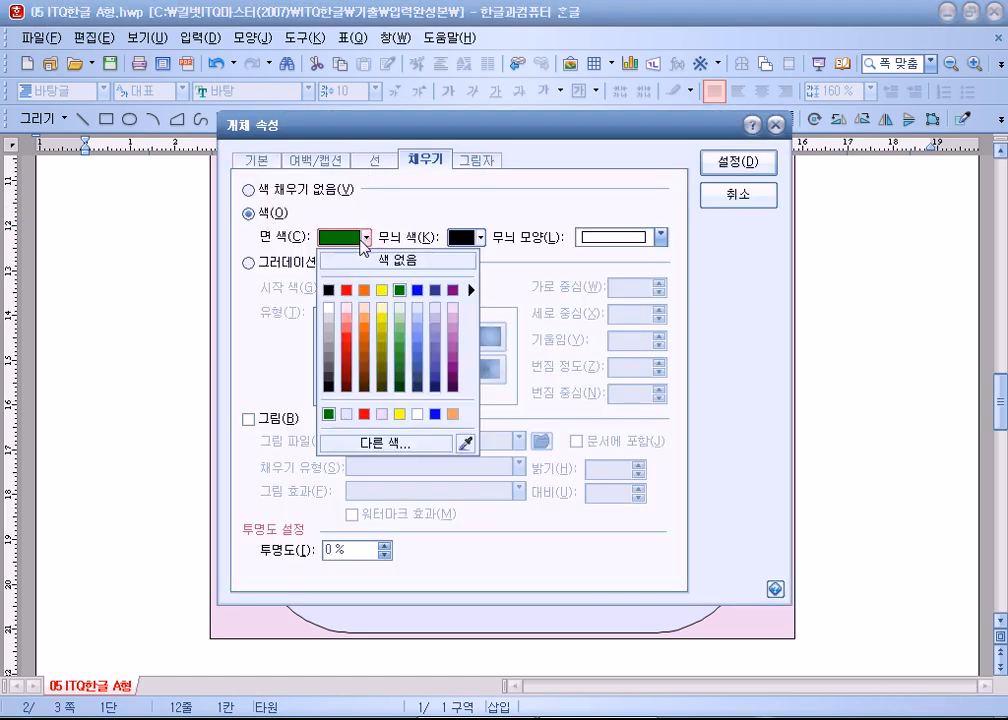
{"action": "left_click", "coordinate": [383, 291]}
{"action": "left_click", "coordinate": [770, 162]}
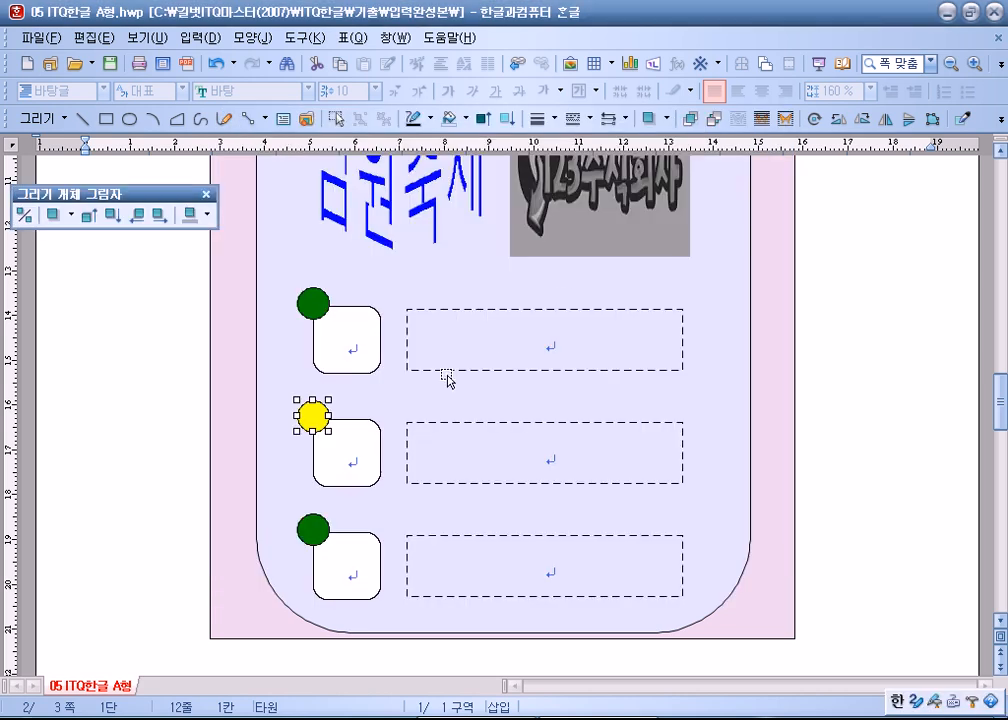
Step: Change the fill colour of the bottom row's circle to red
{"action": "double_click", "coordinate": [313, 528]}
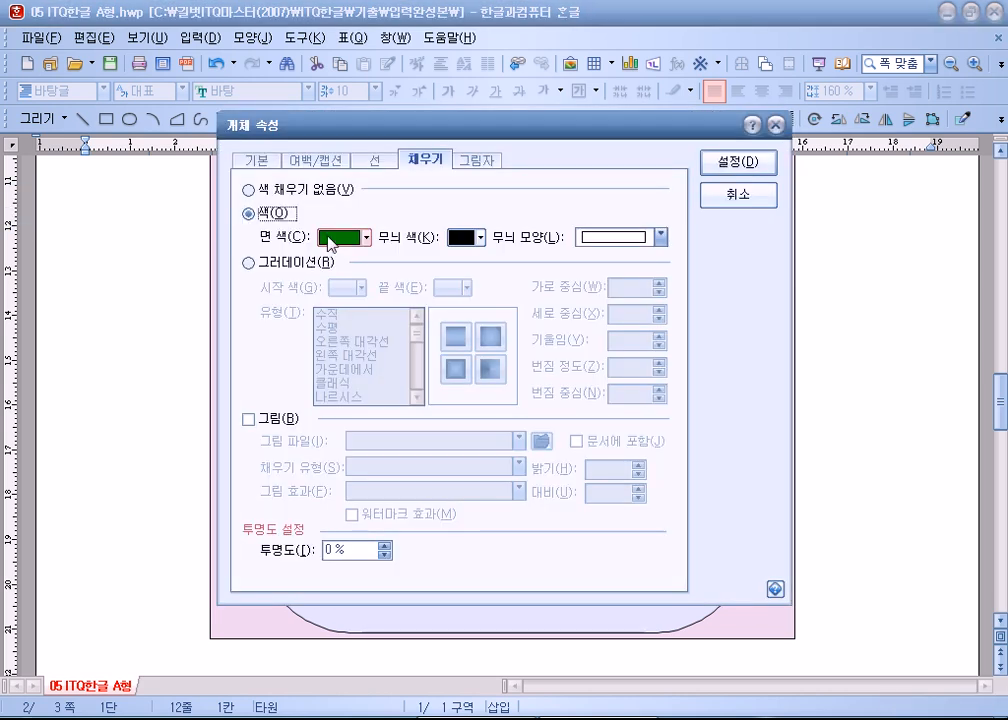
{"action": "left_click", "coordinate": [329, 240]}
{"action": "left_click", "coordinate": [345, 290]}
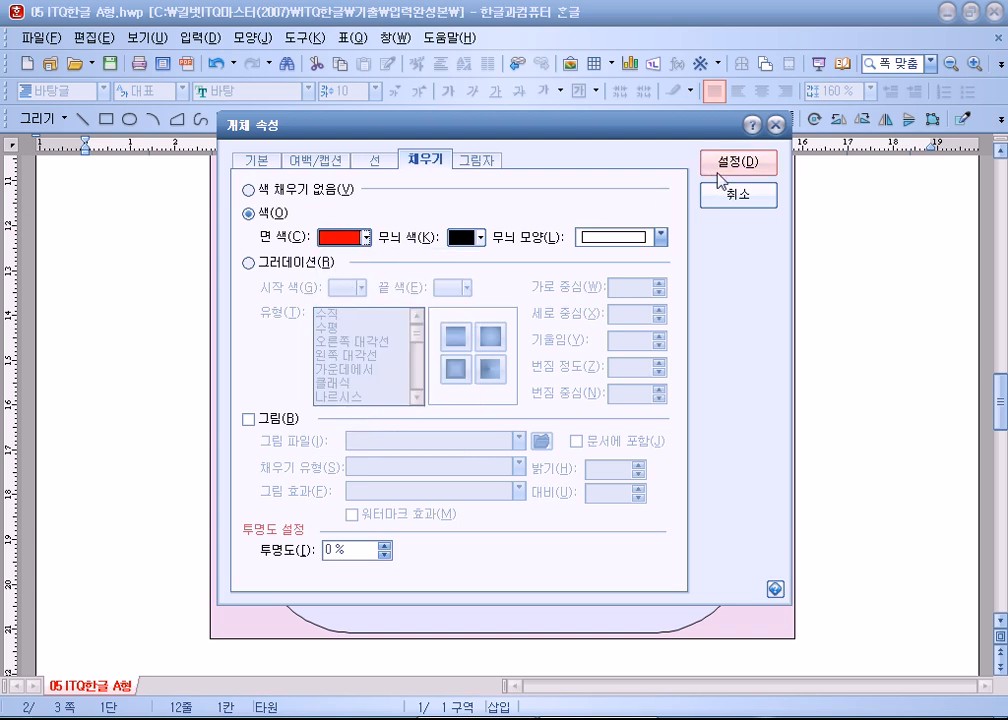
{"action": "left_click", "coordinate": [733, 163]}
{"action": "scroll", "coordinate": [630, 435], "scroll_direction": "up", "scroll_amount": 3}
{"action": "scroll", "coordinate": [650, 461], "scroll_direction": "down", "scroll_amount": 4}
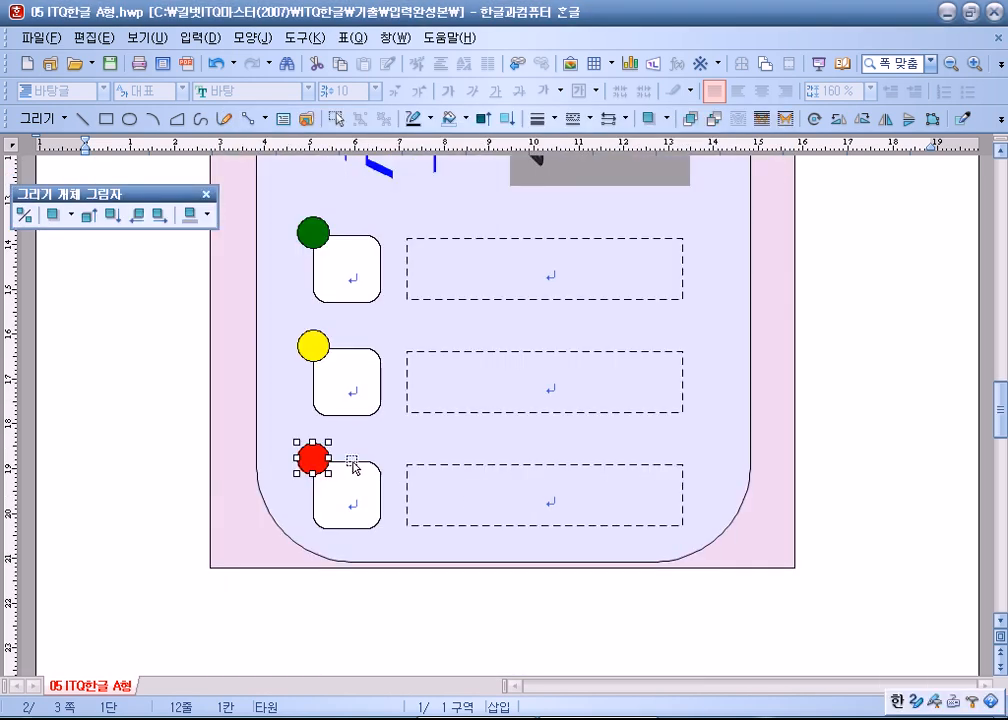
Step: Change the fill colour of the bottom row's circle to black
{"action": "double_click", "coordinate": [317, 460]}
{"action": "left_click", "coordinate": [362, 236]}
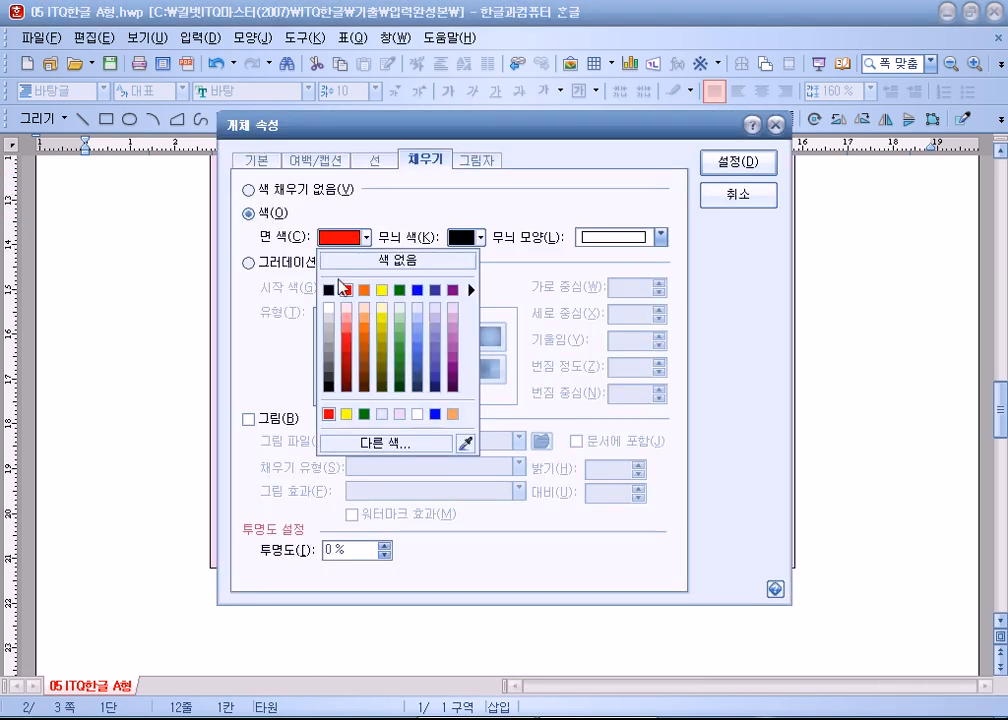
{"action": "left_click", "coordinate": [327, 290]}
{"action": "left_click", "coordinate": [737, 163]}
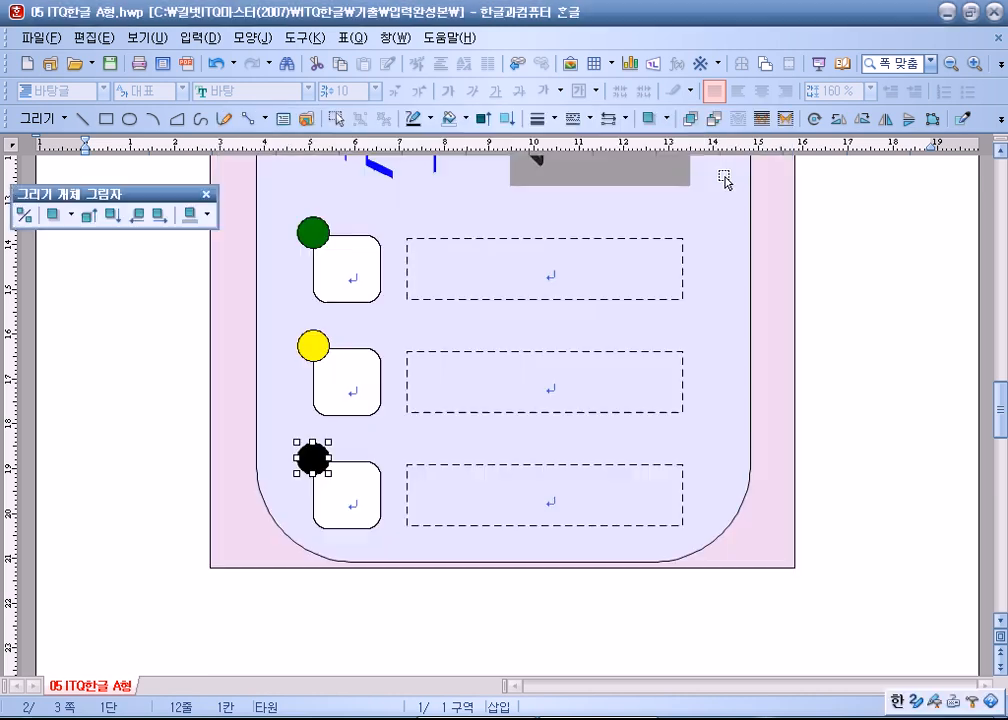
Step: Enter 춘, 향 and 골 in the three rounded squares from top to bottom
{"action": "left_click", "coordinate": [364, 294]}
{"action": "type", "text": "춘"}
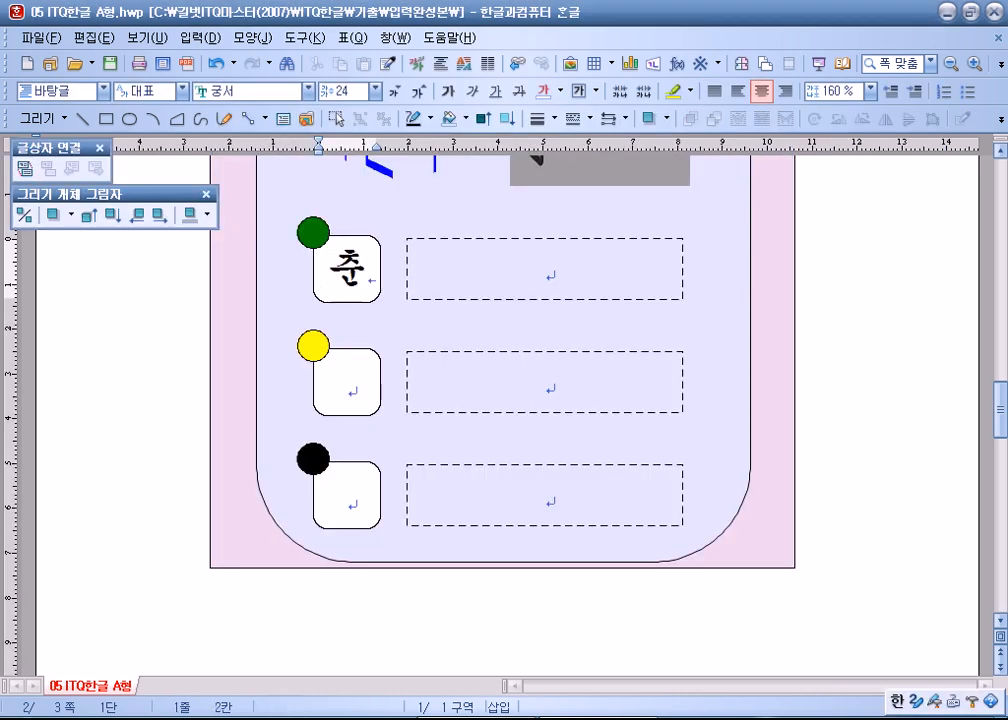
{"action": "key", "text": "Return"}
{"action": "type", "text": "향"}
{"action": "key", "text": "Return"}
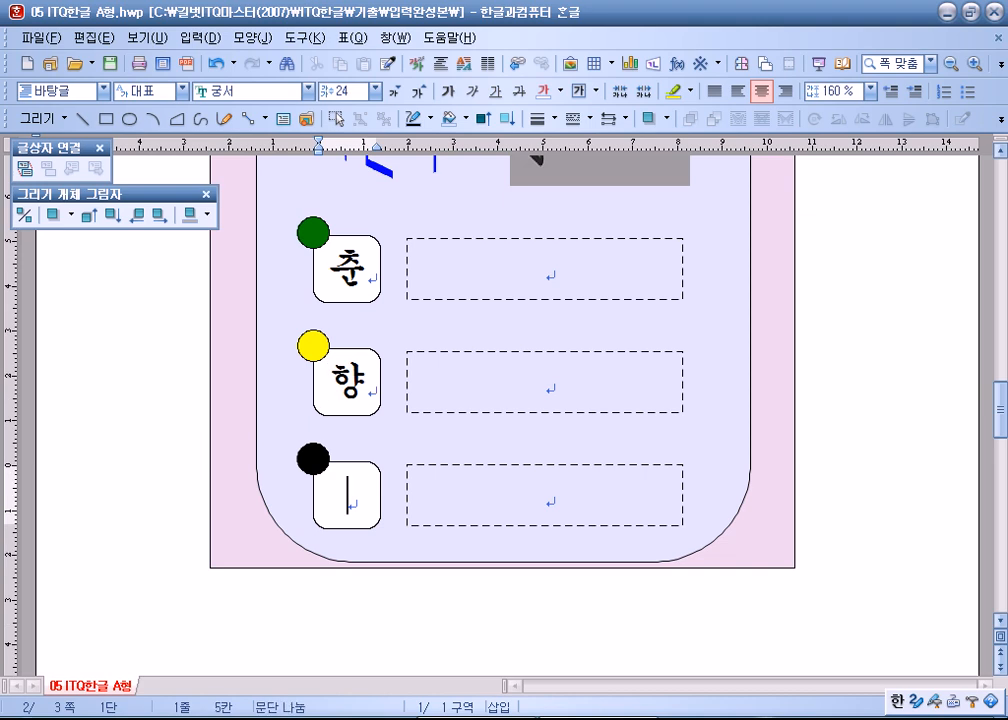
{"action": "type", "text": "고ㄹ"}
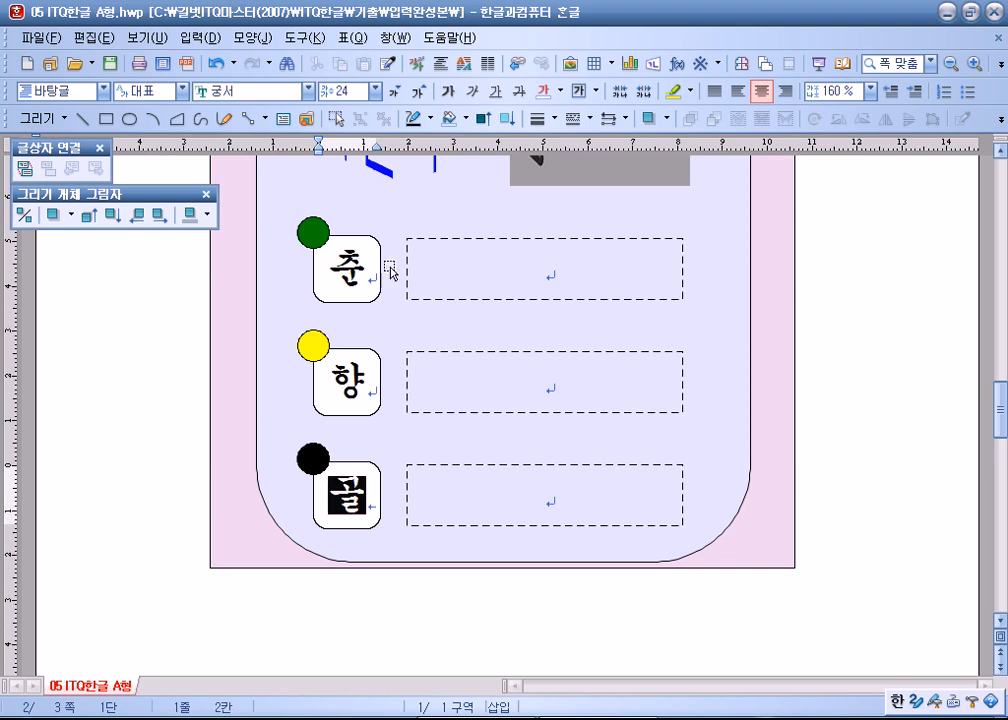
Step: Enter 고로쇠약수제 in the top row's dashed text box
{"action": "left_click", "coordinate": [545, 268]}
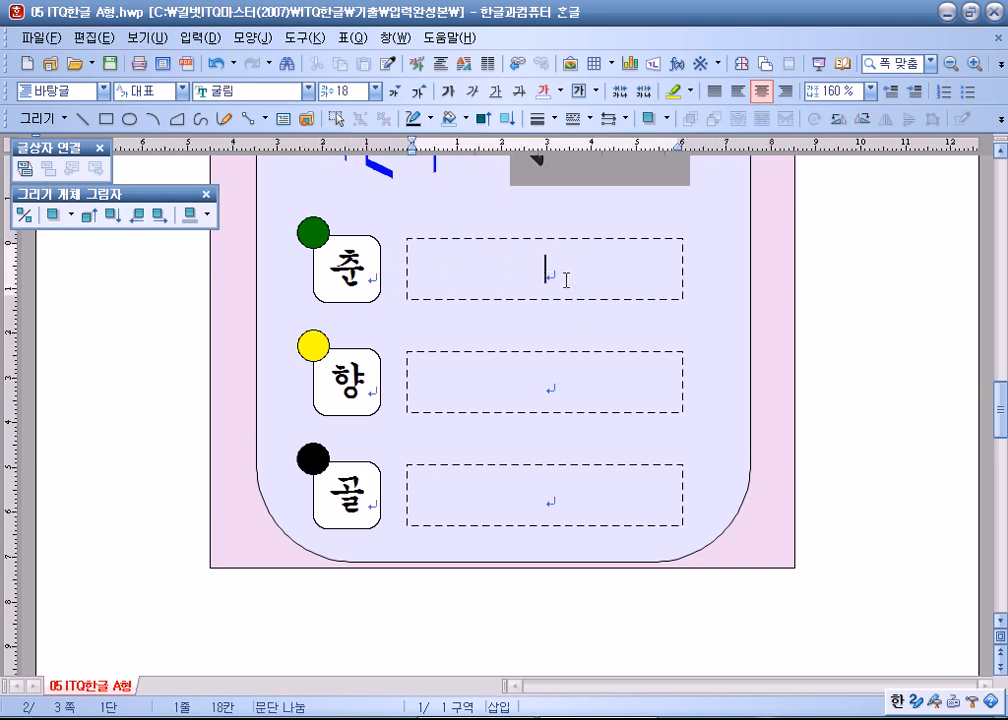
{"action": "left_click", "coordinate": [556, 377]}
{"action": "left_click", "coordinate": [565, 488]}
{"action": "left_click", "coordinate": [552, 272]}
{"action": "type", "text": "고로쇠"}
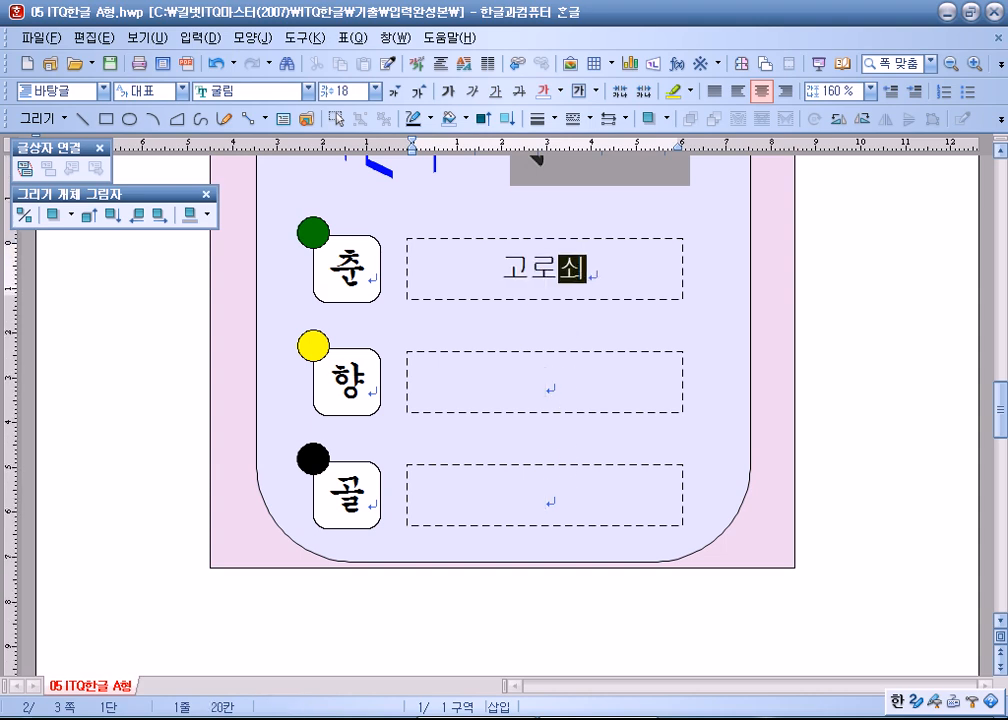
{"action": "type", "text": " ㅇㅏ"}
{"action": "key", "text": "BackSpace"}
{"action": "key", "text": "BackSpace"}
{"action": "key", "text": "BackSpace"}
{"action": "type", "text": "약수ㅠ제"}
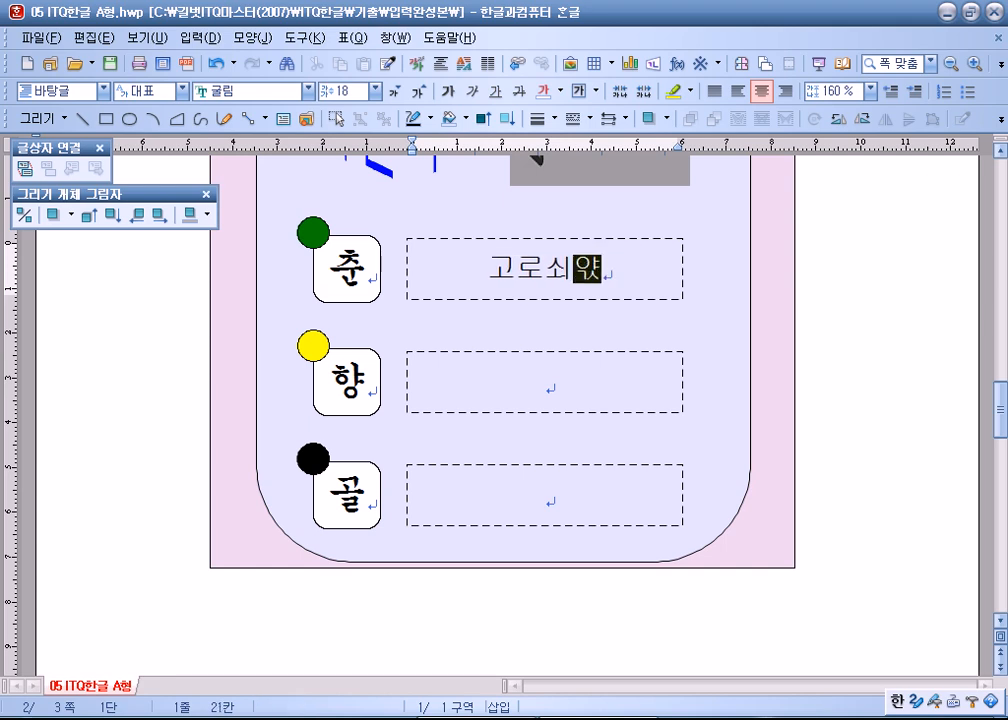
{"action": "key", "text": "BackSpace"}
{"action": "key", "text": "BackSpace"}
{"action": "key", "text": "BackSpace"}
{"action": "type", "text": "제"}
Step: Enter 바래봉철쭉제 in the middle dashed text box and 황산대첩제 in the bottom one
{"action": "left_click", "coordinate": [545, 382]}
{"action": "type", "text": "바래봉철쭉제"}
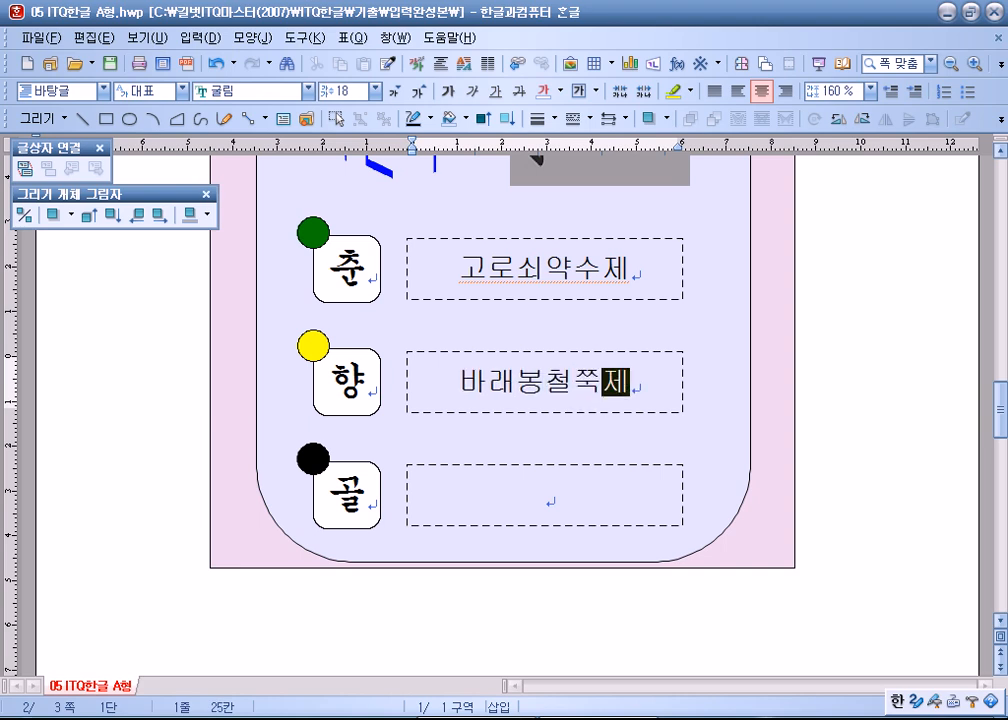
{"action": "left_click", "coordinate": [545, 493]}
{"action": "type", "text": "황산대첩제"}
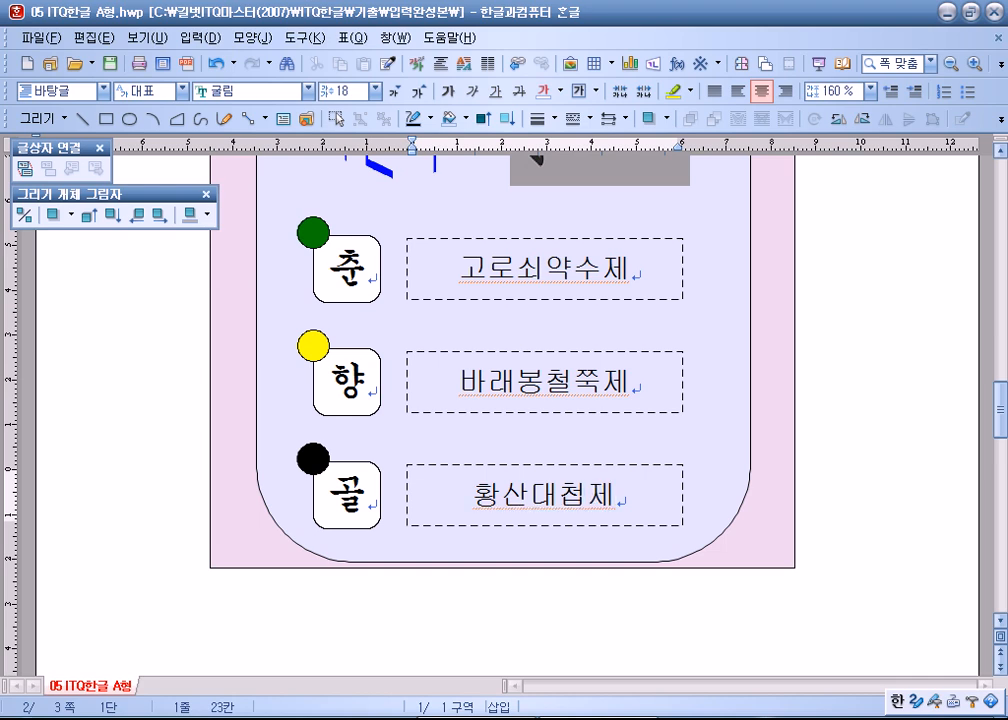
Step: Review the finished festival panel, from the red title banner and logo down to the three labelled rows
{"action": "left_click", "coordinate": [368, 266]}
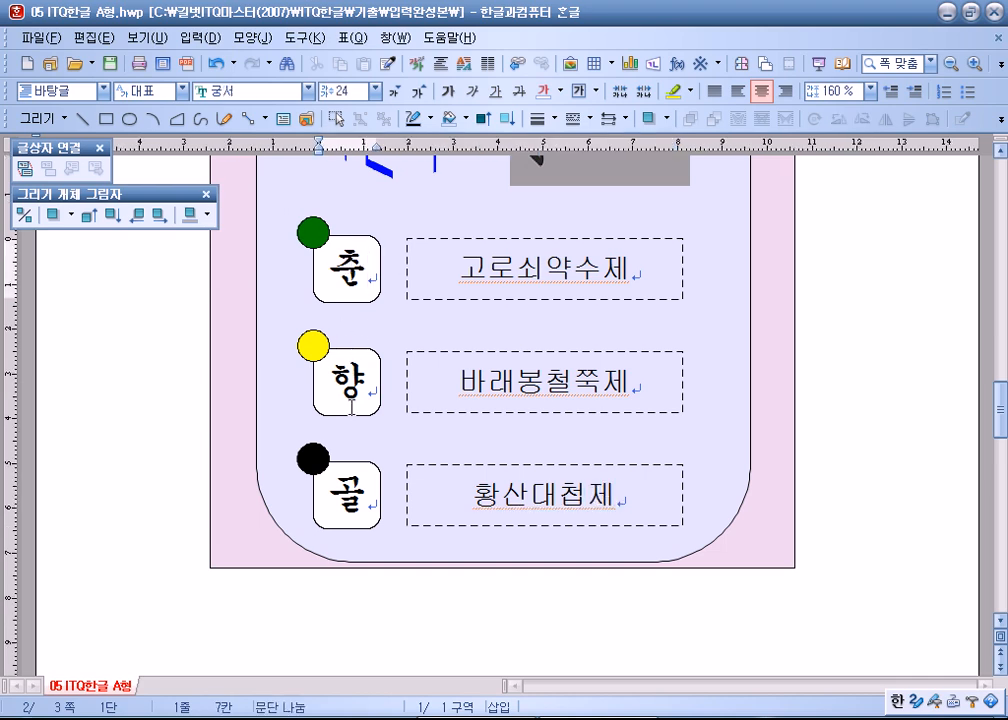
{"action": "key", "text": "Down"}
{"action": "key", "text": "Down"}
{"action": "key", "text": "Up"}
{"action": "key", "text": "Up"}
{"action": "key", "text": "Up"}
{"action": "key", "text": "Down"}
{"action": "key", "text": "Down"}
{"action": "key", "text": "Down"}
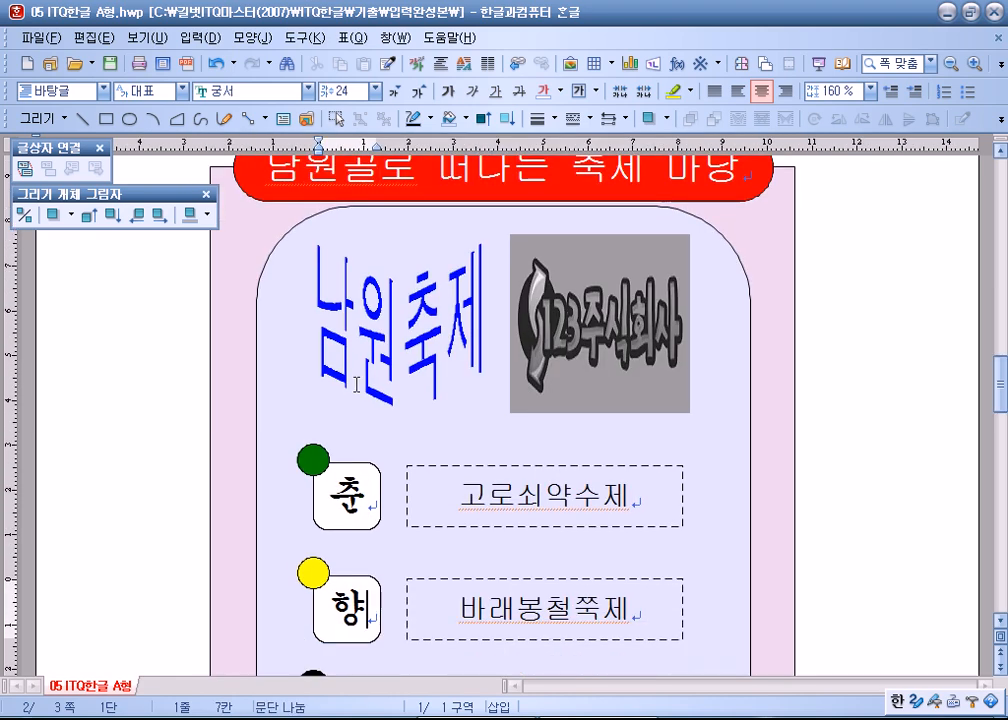
{"action": "key", "text": "Down"}
{"action": "key", "text": "Down"}
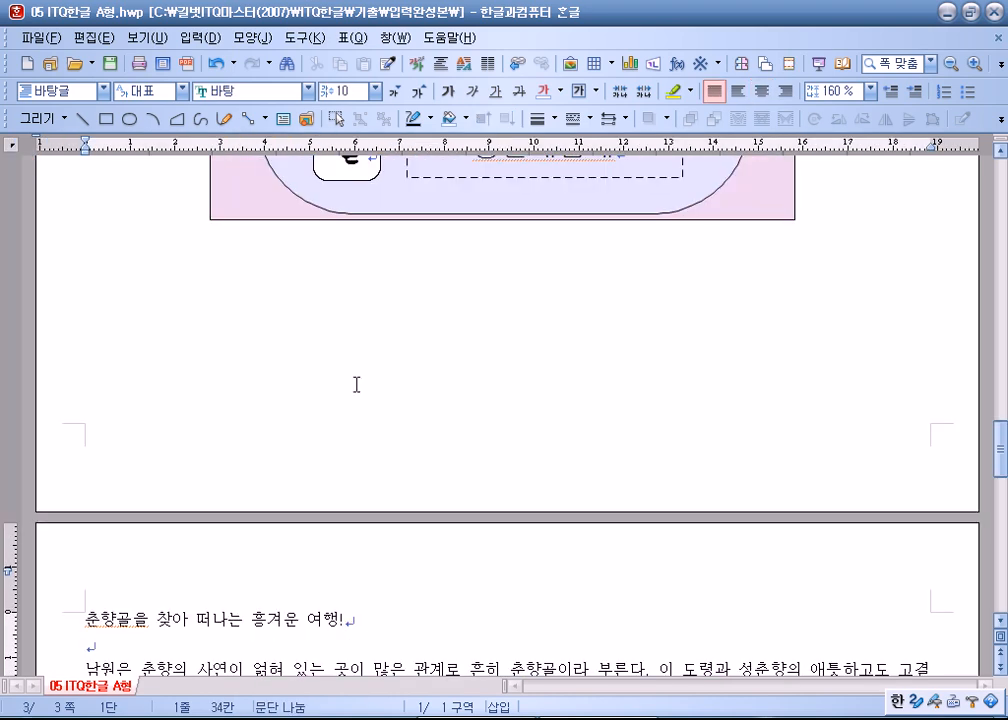
{"action": "key", "text": "Up"}
{"action": "key", "text": "Up"}
{"action": "key", "text": "Up"}
{"action": "key", "text": "Up"}
{"action": "key", "text": "Up"}
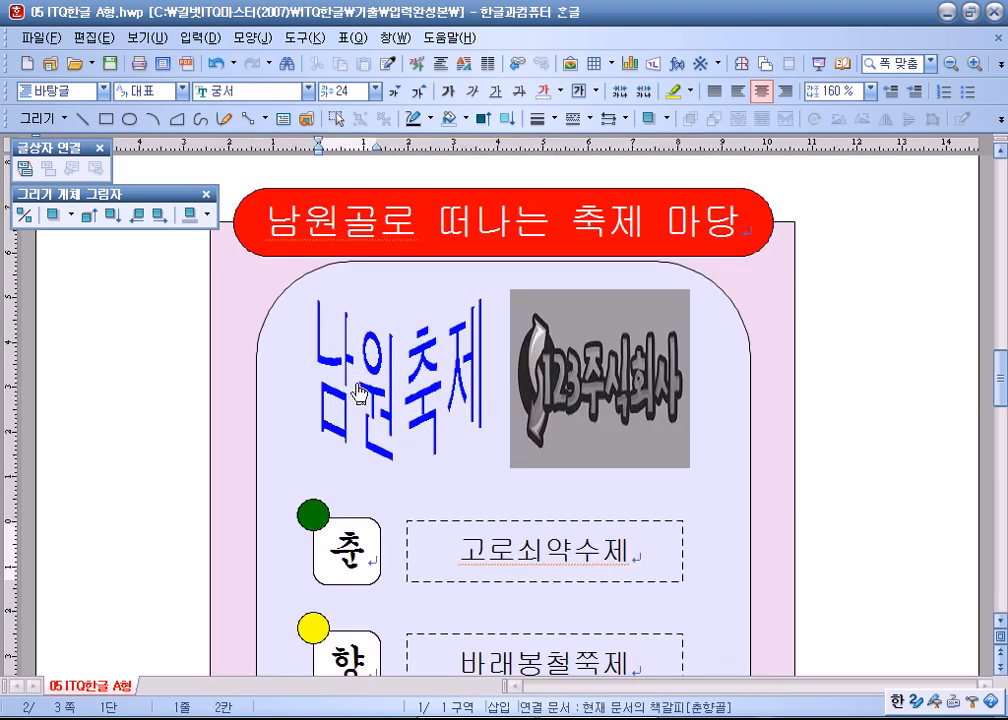
{"action": "key", "text": "Down"}
{"action": "key", "text": "Down"}
{"action": "key", "text": "Down"}
{"action": "key", "text": "Up"}
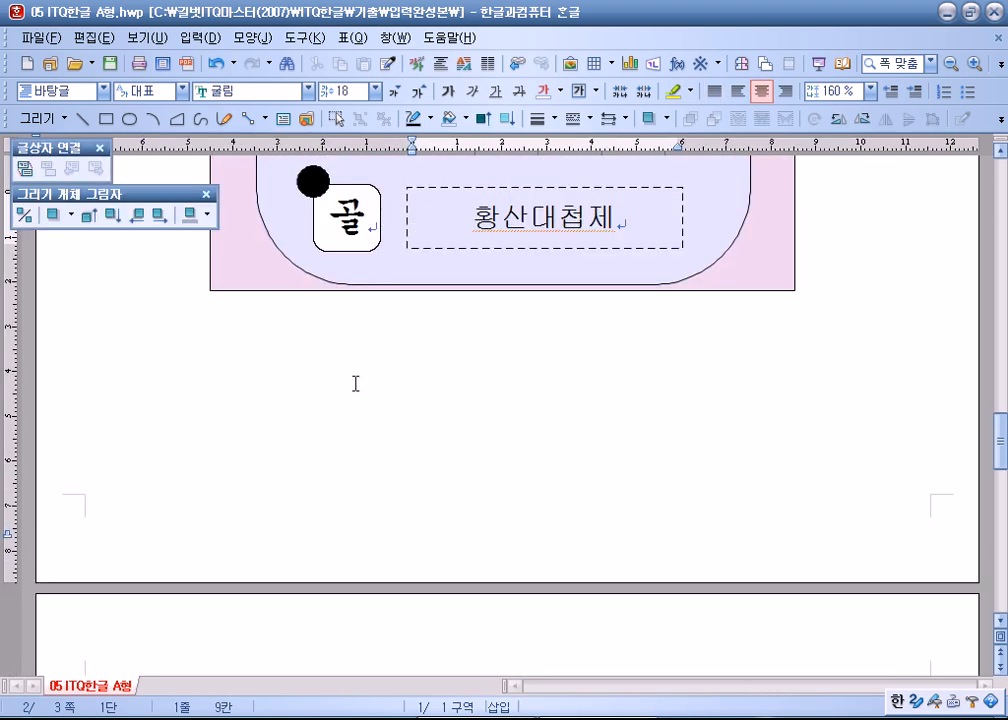
{"action": "key", "text": "Up"}
{"action": "key", "text": "Up"}
{"action": "key", "text": "Up"}
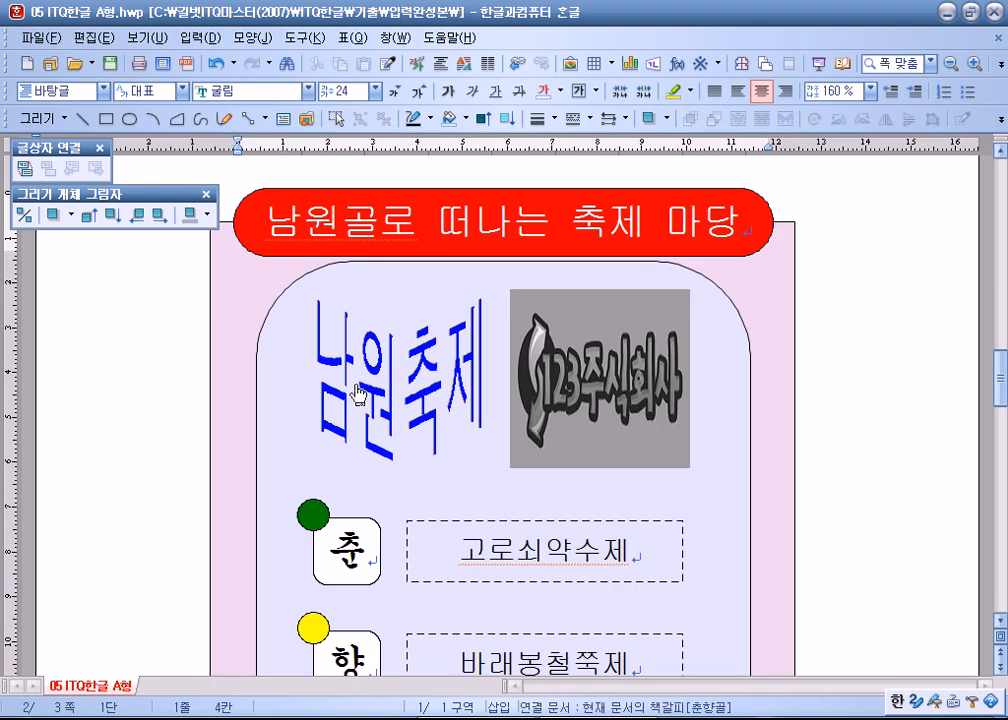
{"action": "scroll", "coordinate": [355, 389], "scroll_direction": "down", "scroll_amount": 2}
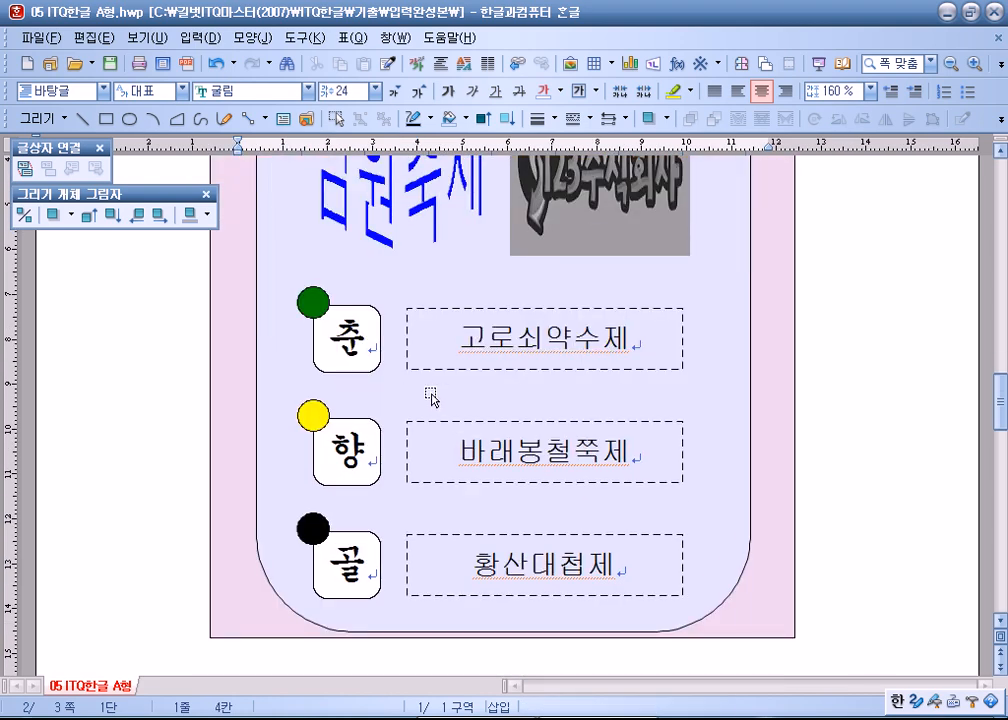
{"action": "scroll", "coordinate": [421, 414], "scroll_direction": "up", "scroll_amount": 3}
{"action": "scroll", "coordinate": [428, 346], "scroll_direction": "down", "scroll_amount": 2}
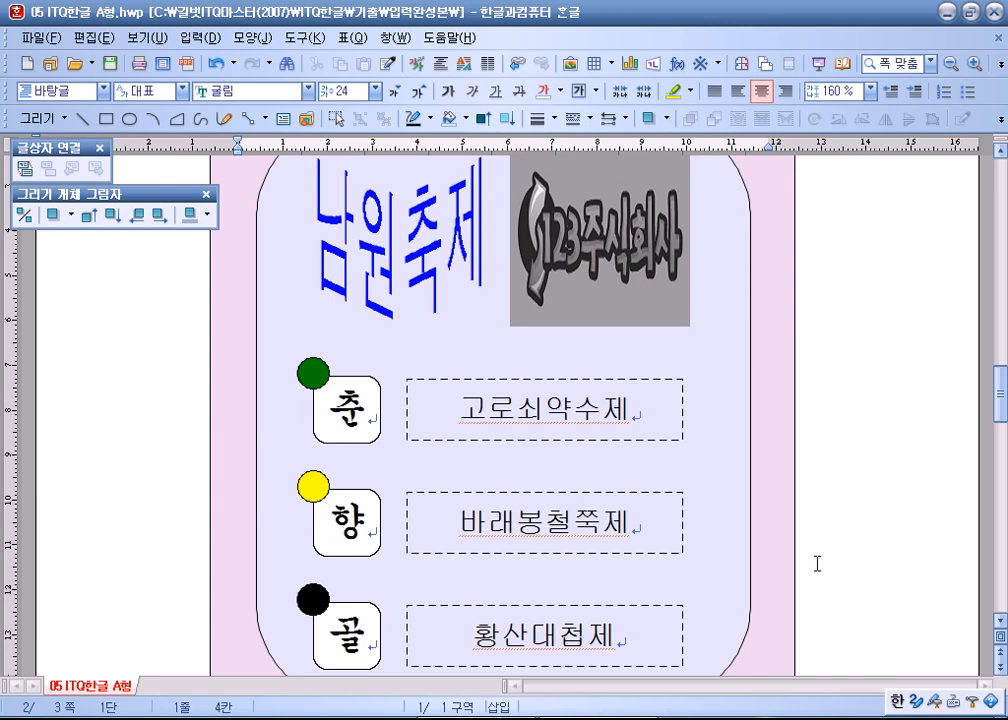
{"action": "scroll", "coordinate": [813, 563], "scroll_direction": "up", "scroll_amount": 3}
{"action": "left_click", "coordinate": [112, 353]}
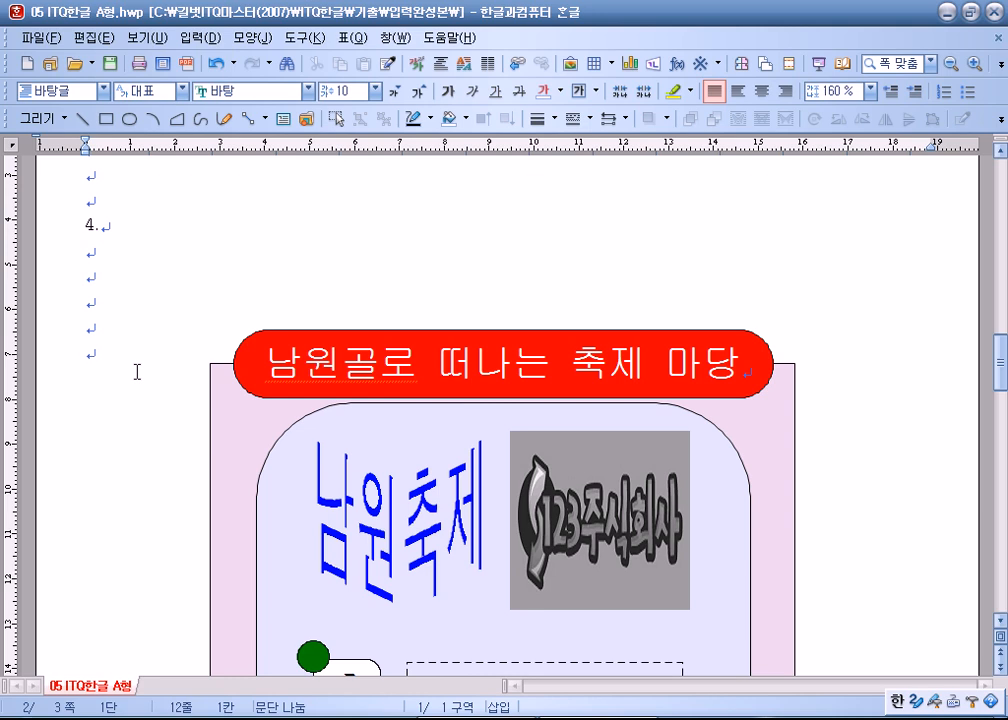
{"action": "scroll", "coordinate": [292, 367], "scroll_direction": "down", "scroll_amount": 5}
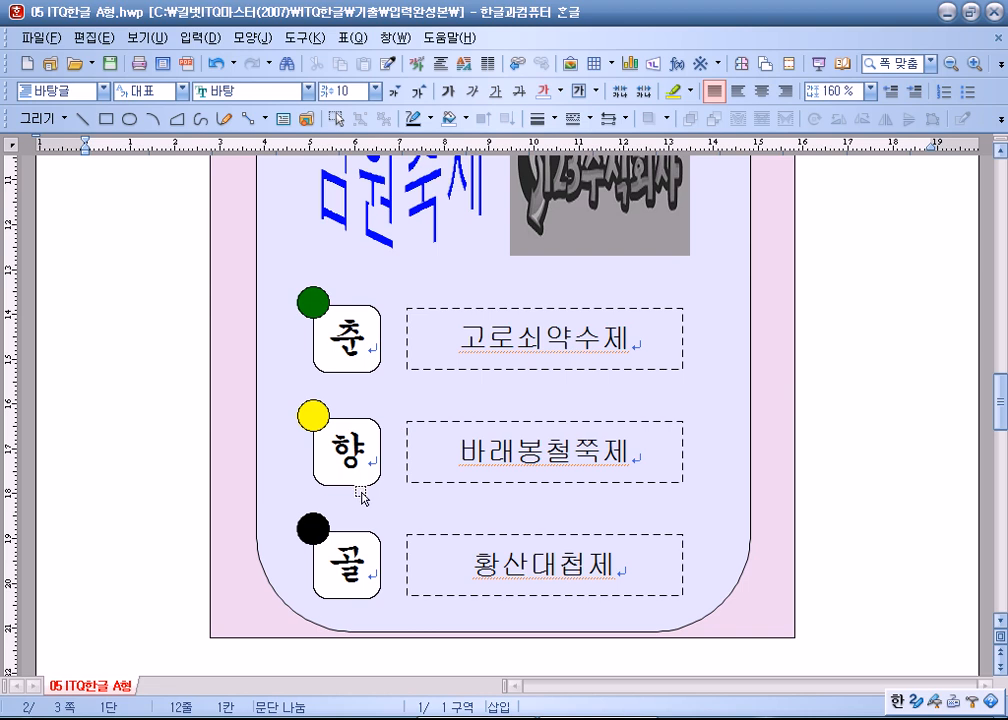
Step: Check the 춘향골 entry in the bookmark list at the start of the page 3 title and leave the list without inserting anything
{"action": "key", "text": "Page_Down"}
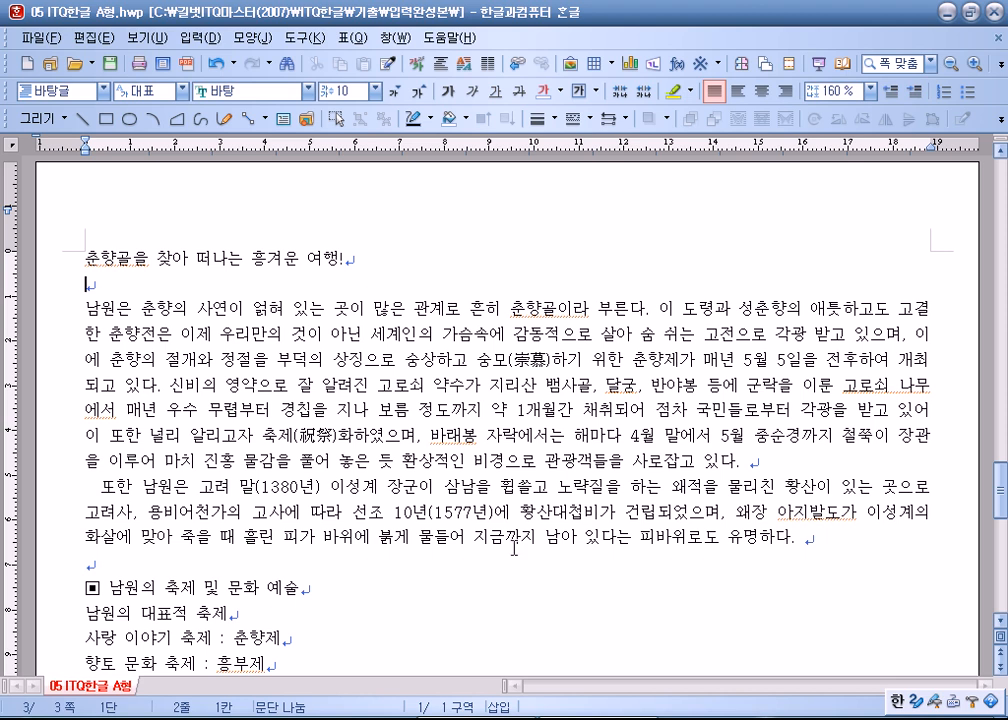
{"action": "left_click", "coordinate": [76, 263]}
{"action": "left_click", "coordinate": [200, 38]}
{"action": "left_click", "coordinate": [236, 337]}
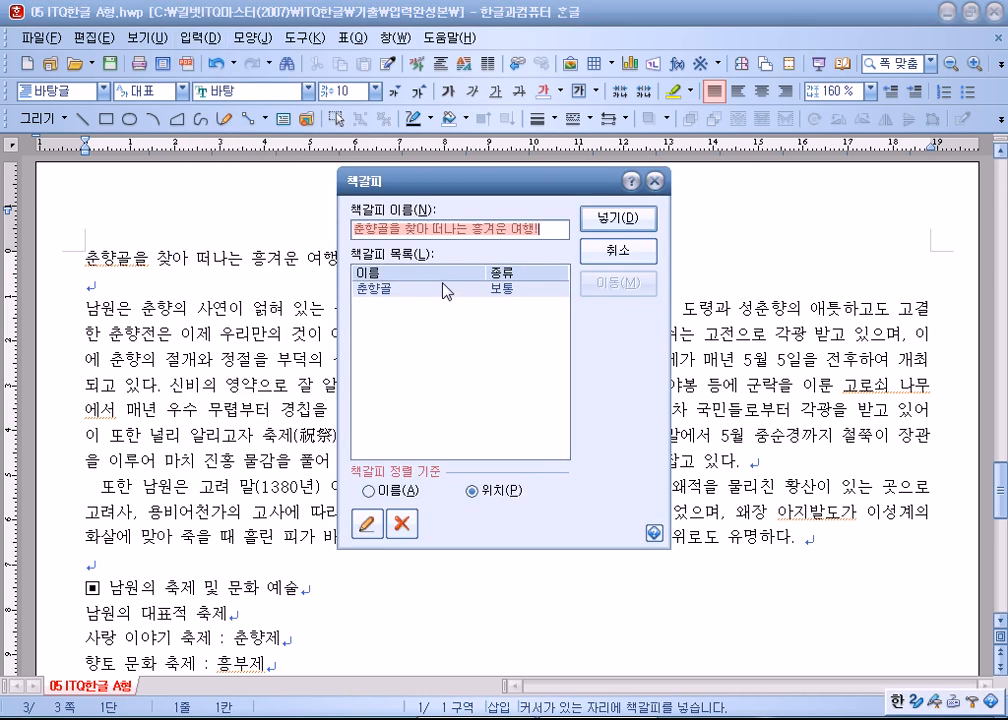
{"action": "left_click", "coordinate": [365, 289]}
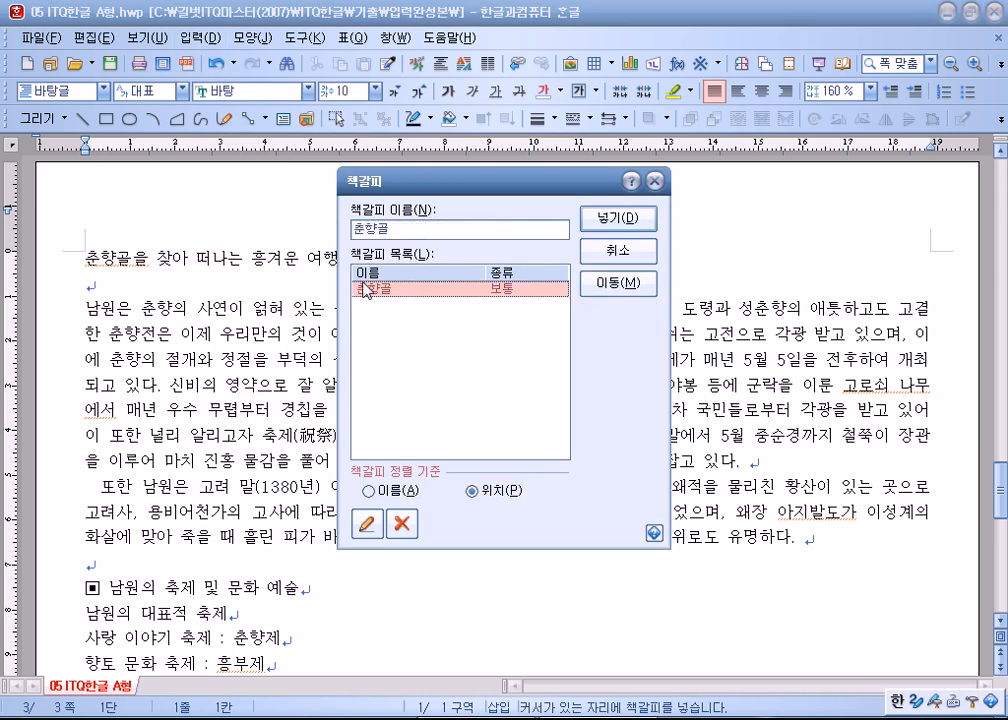
{"action": "left_click", "coordinate": [618, 250]}
Step: Centre the page 3 title 춘향골을 찾아 떠나는 흥겨운 여행! and set its font to 궁서
{"action": "left_click_drag", "start_coordinate": [84, 265], "coordinate": [396, 257]}
{"action": "left_click", "coordinate": [761, 91]}
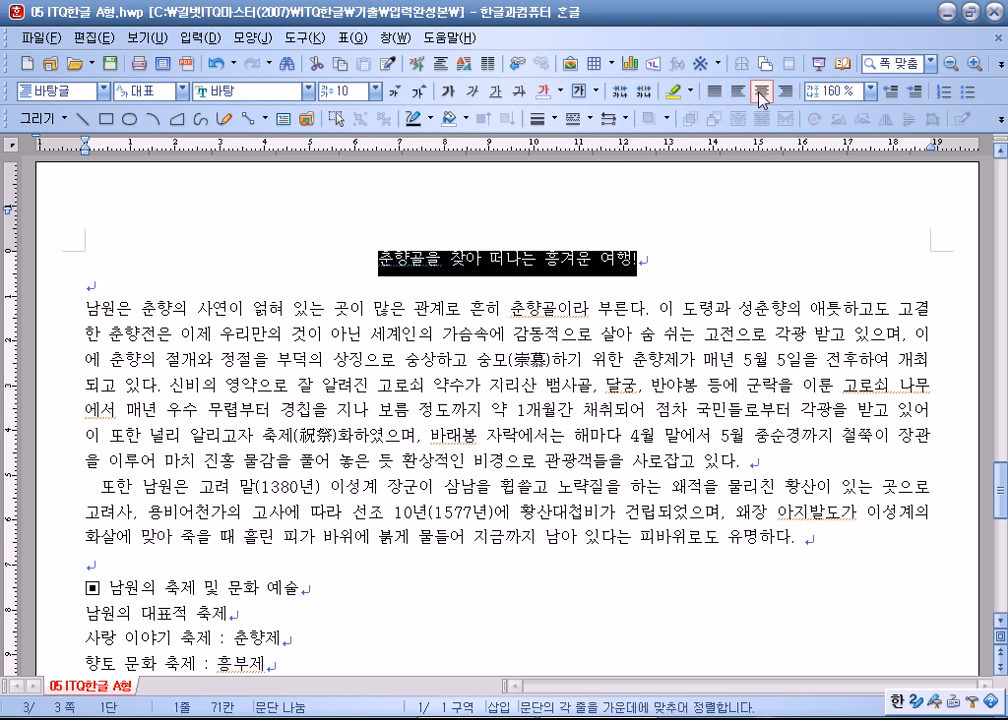
{"action": "left_click", "coordinate": [308, 90]}
{"action": "scroll", "coordinate": [220, 162], "scroll_direction": "up", "scroll_amount": 6}
{"action": "left_click", "coordinate": [230, 255]}
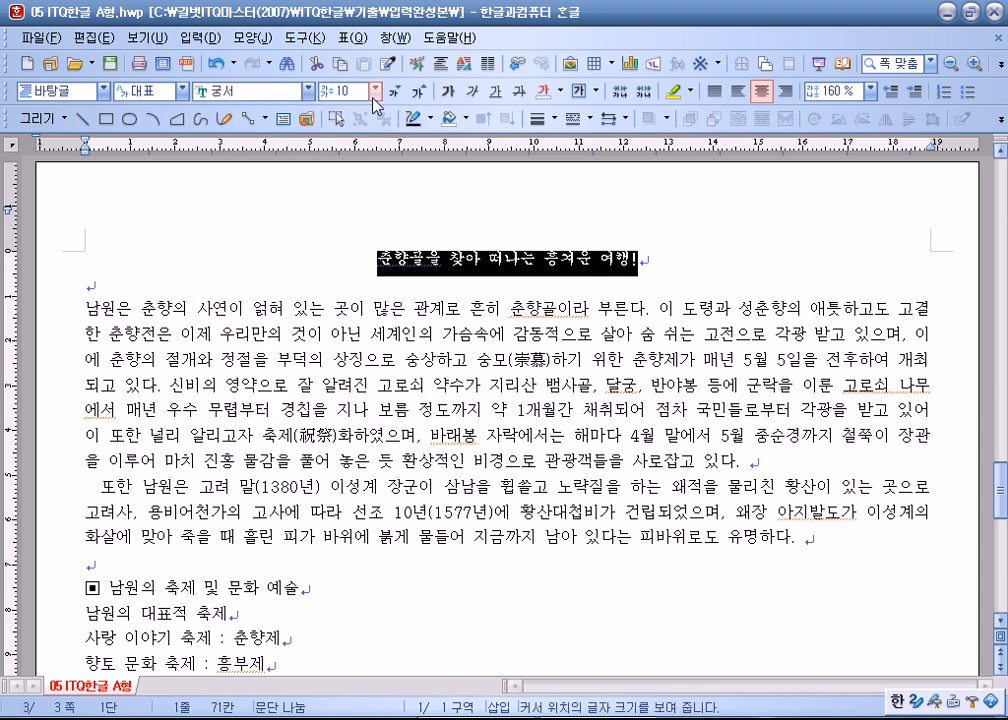
Step: Increase the page 3 title's font size to 18 and make it bold
{"action": "left_click", "coordinate": [421, 93]}
{"action": "left_click", "coordinate": [421, 93]}
{"action": "left_click", "coordinate": [421, 93]}
{"action": "left_click", "coordinate": [421, 93]}
{"action": "left_click", "coordinate": [421, 93]}
{"action": "left_click", "coordinate": [421, 93]}
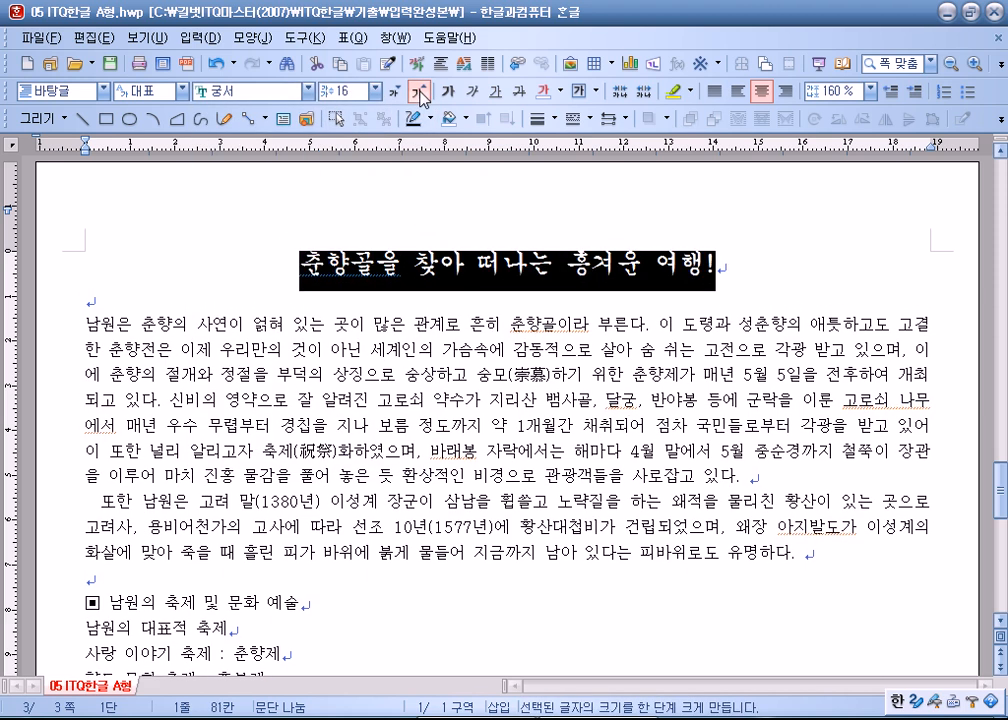
{"action": "left_click", "coordinate": [421, 93]}
{"action": "left_click", "coordinate": [421, 93]}
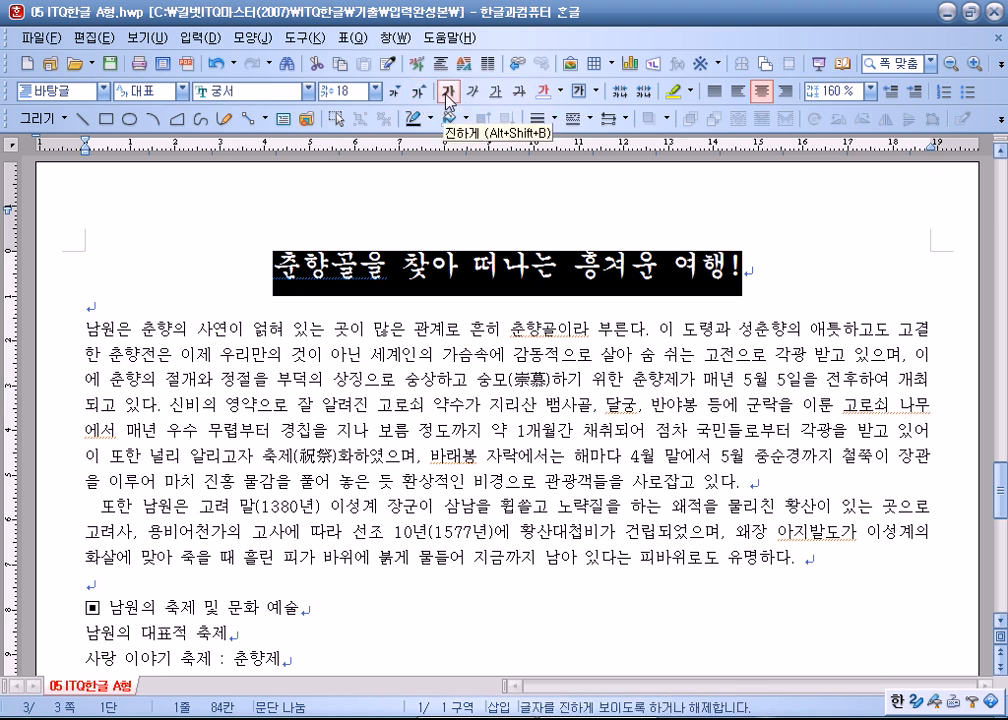
{"action": "left_click", "coordinate": [447, 93]}
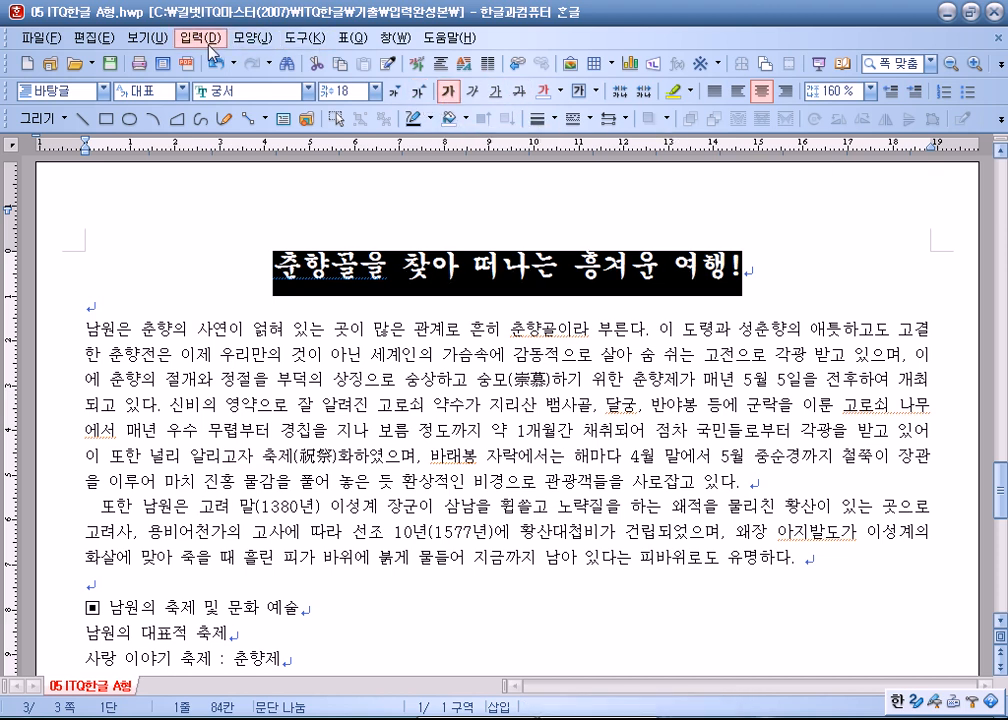
Step: Add the ruby text (덧말) 남원의 축제 above the page 3 title
{"action": "left_click", "coordinate": [209, 44]}
{"action": "left_click", "coordinate": [229, 219]}
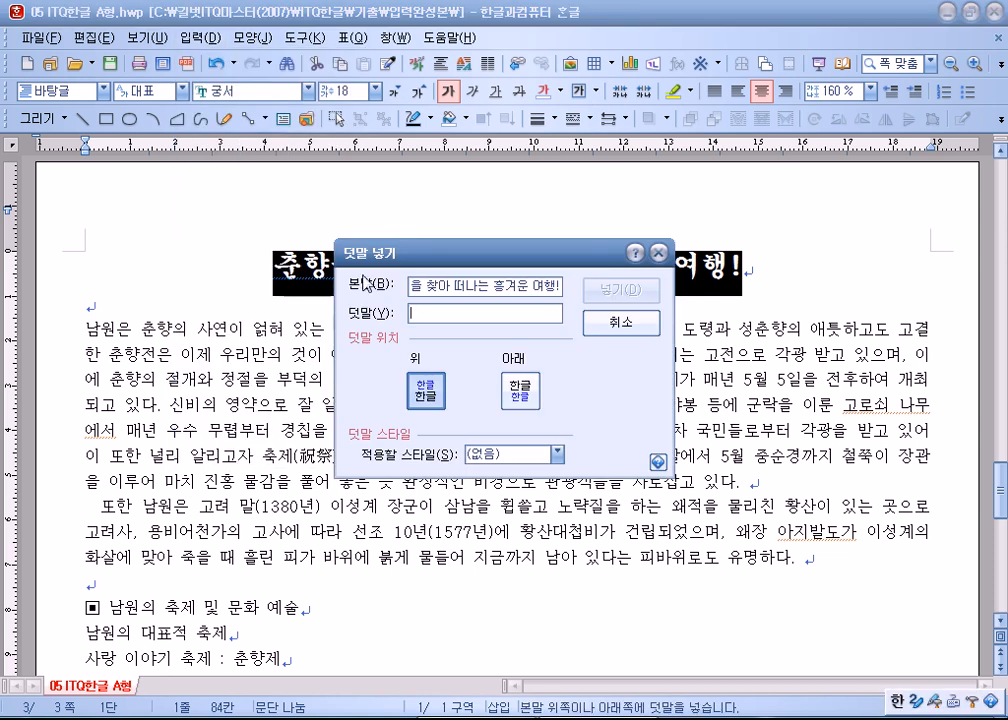
{"action": "type", "text": "남원의"}
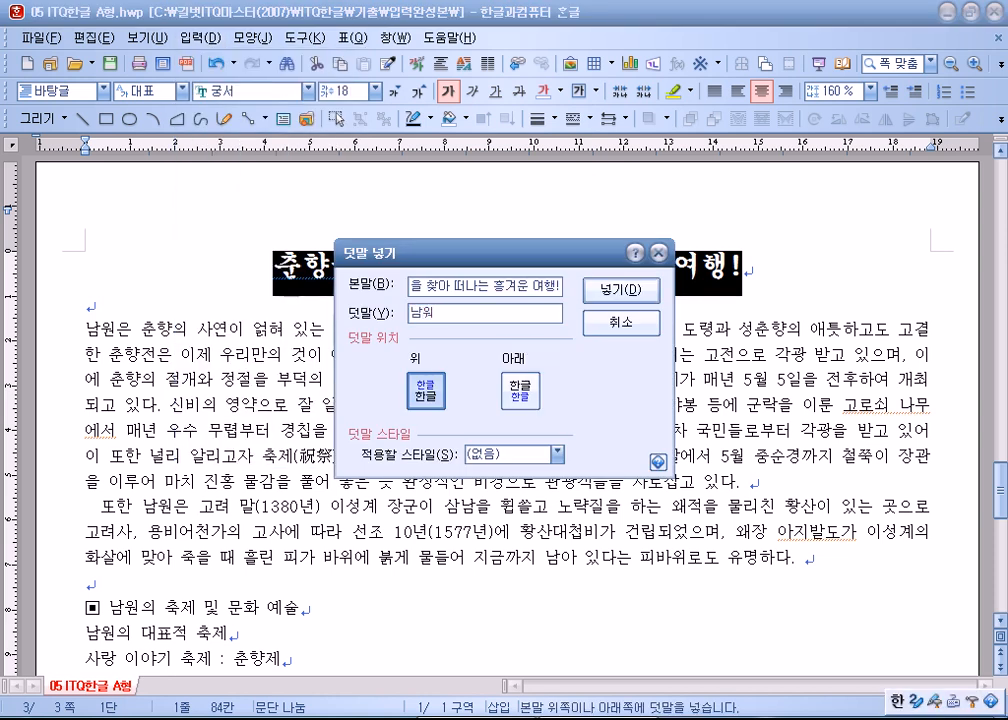
{"action": "type", "text": " 축제"}
{"action": "key", "text": "Return"}
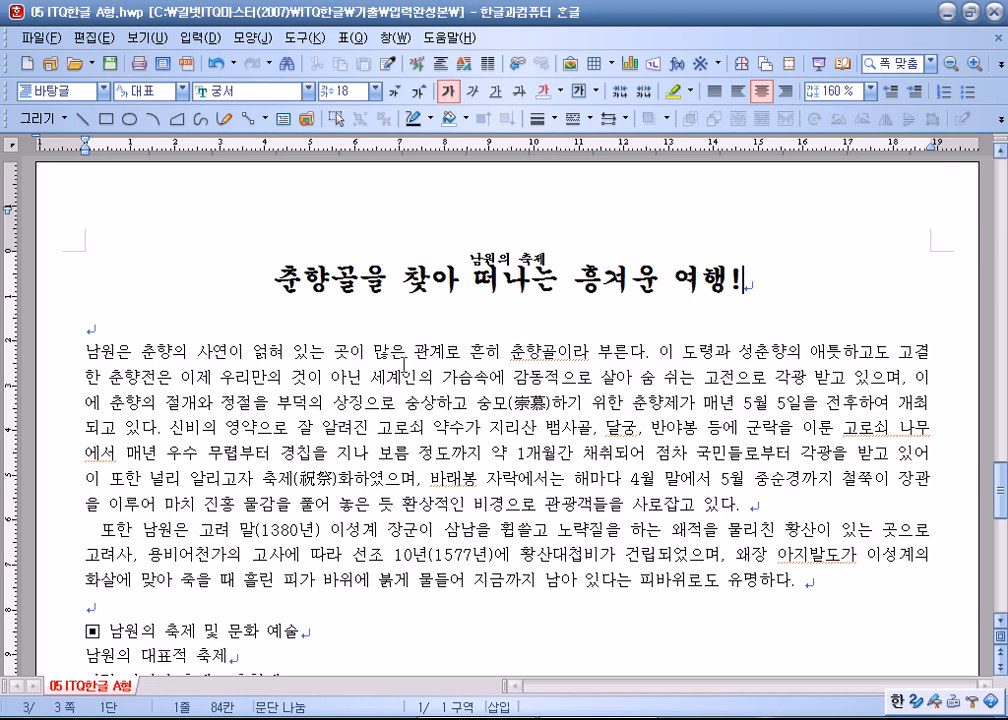
Step: Decorate the first letter of the opening body paragraph as a two-line drop cap in 궁서 with a yellow fill
{"action": "left_click_drag", "start_coordinate": [250, 352], "coordinate": [265, 403]}
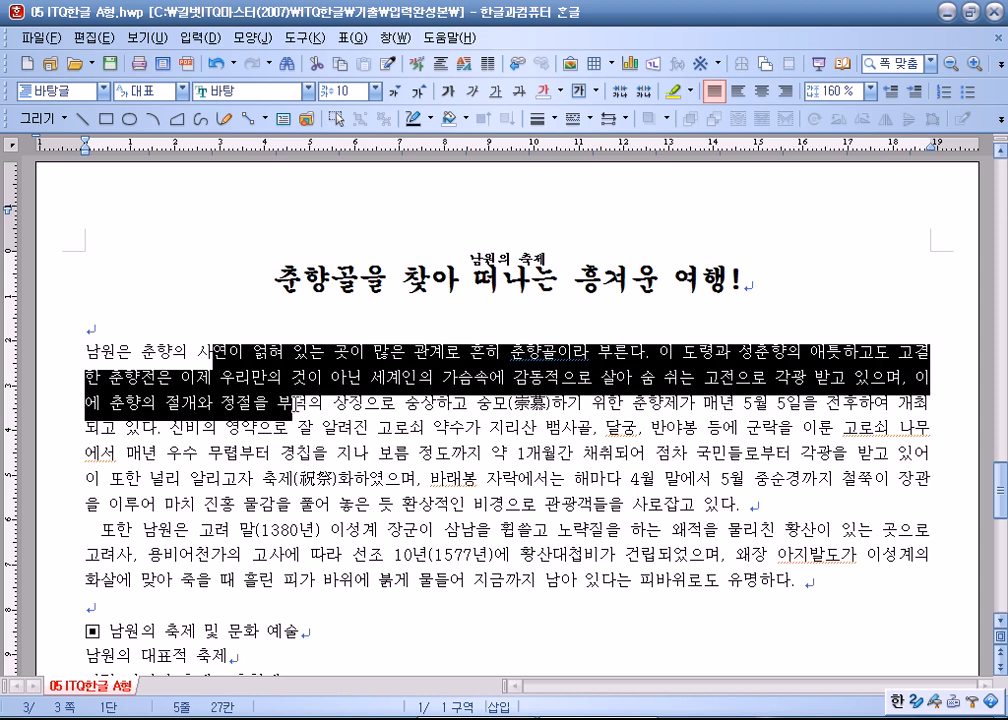
{"action": "left_click", "coordinate": [250, 358]}
{"action": "left_click", "coordinate": [253, 38]}
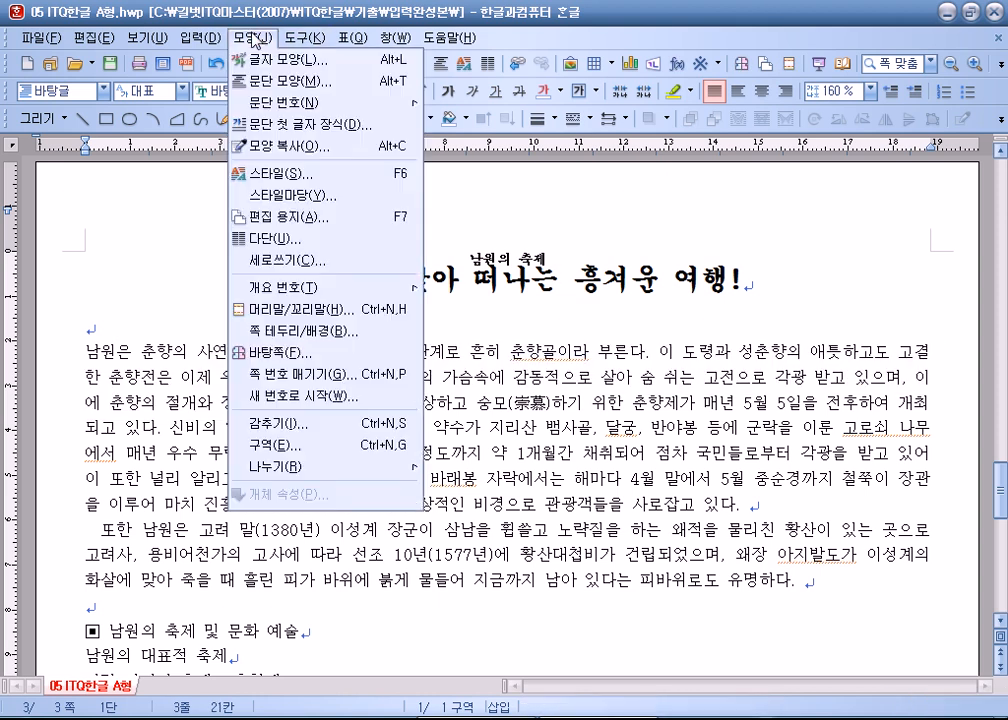
{"action": "left_click", "coordinate": [305, 128]}
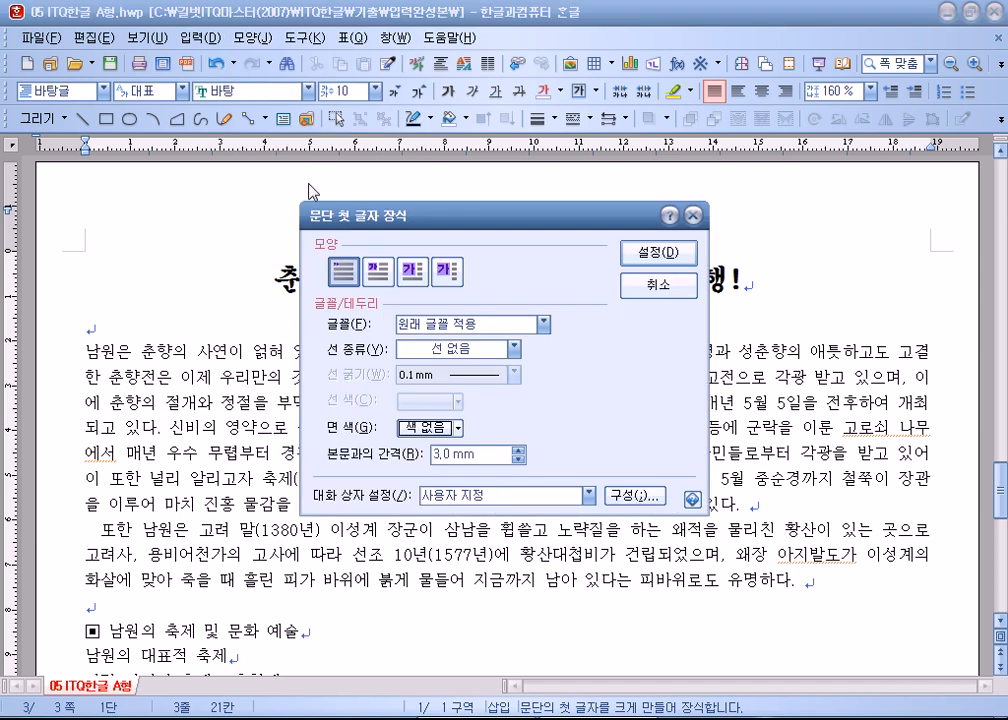
{"action": "left_click_drag", "start_coordinate": [444, 219], "coordinate": [620, 122]}
{"action": "left_click", "coordinate": [553, 175]}
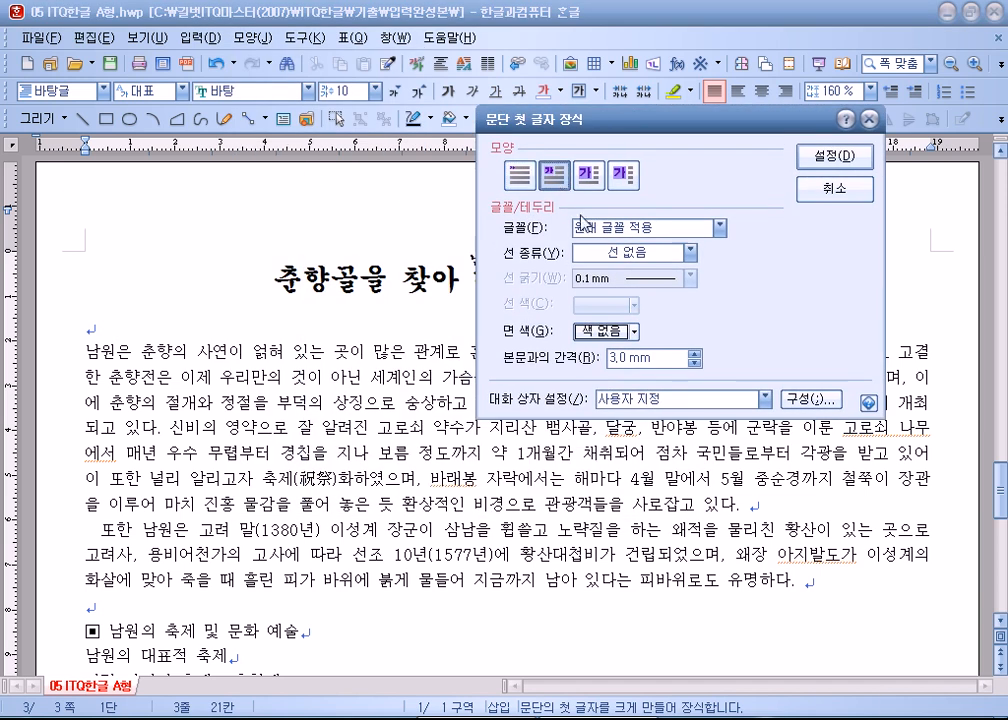
{"action": "left_click", "coordinate": [600, 229]}
{"action": "left_click", "coordinate": [607, 324]}
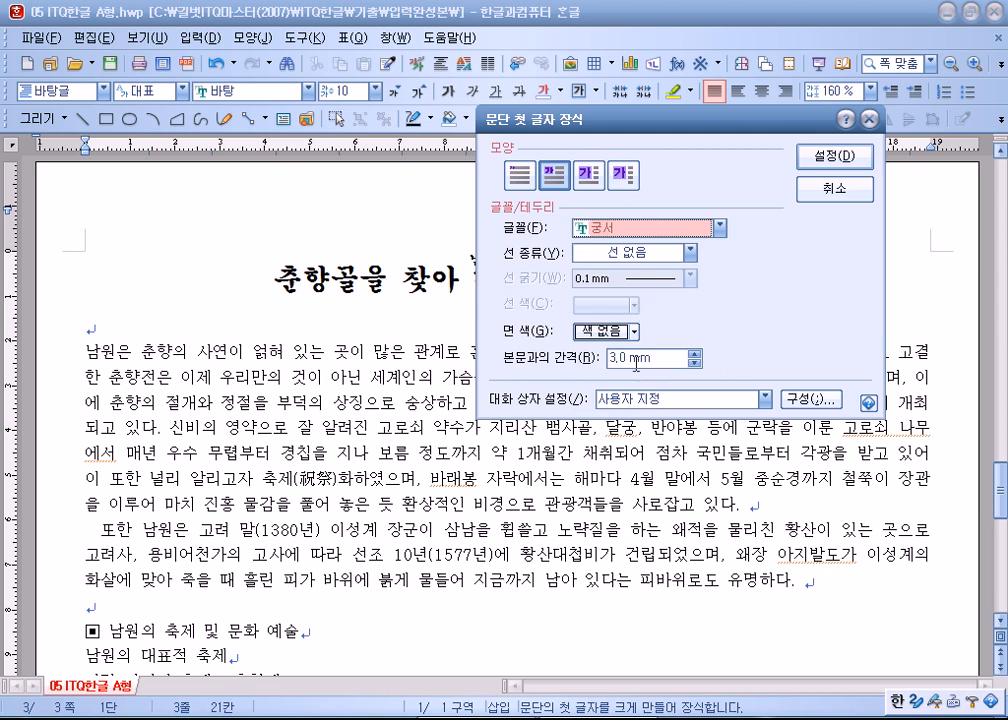
{"action": "left_click", "coordinate": [606, 331]}
{"action": "left_click", "coordinate": [639, 385]}
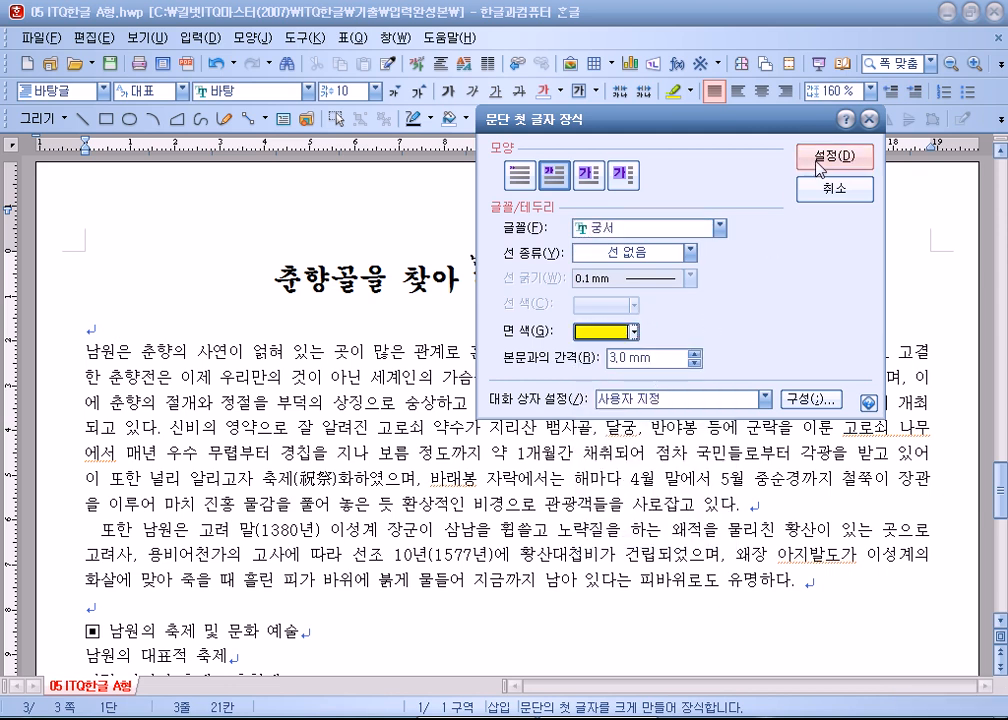
{"action": "left_click", "coordinate": [830, 158]}
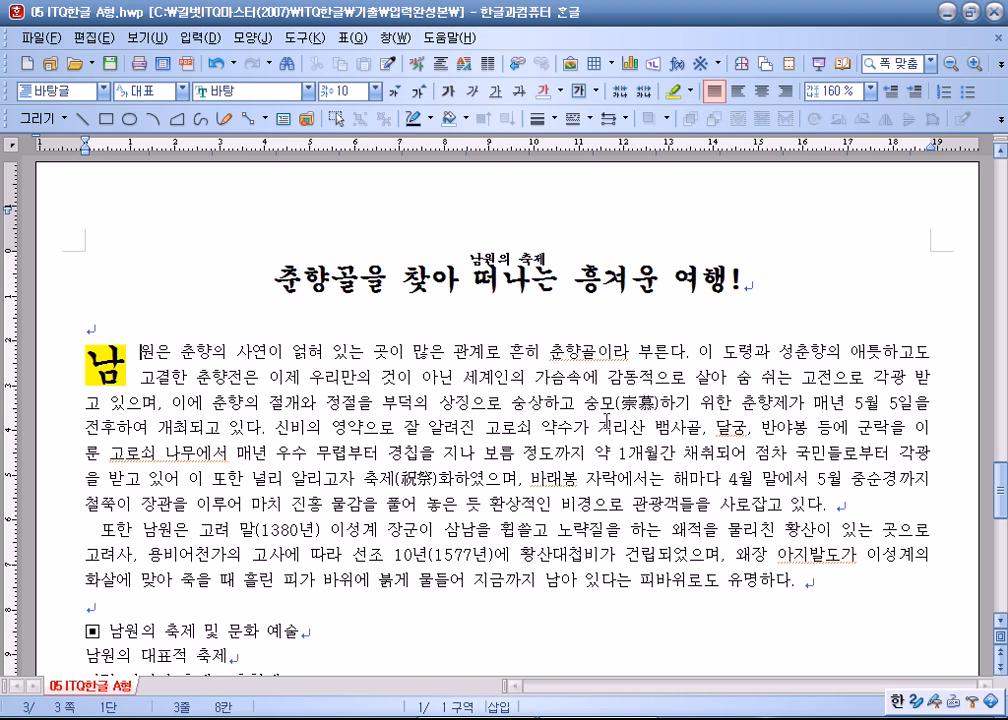
Step: Insert a footnote after 철쭉 in the first body paragraph and begin its text with 한국, 중국, 일본 등에 분포하며 걸음을 머뭇
{"action": "scroll", "coordinate": [611, 419], "scroll_direction": "down", "scroll_amount": 3}
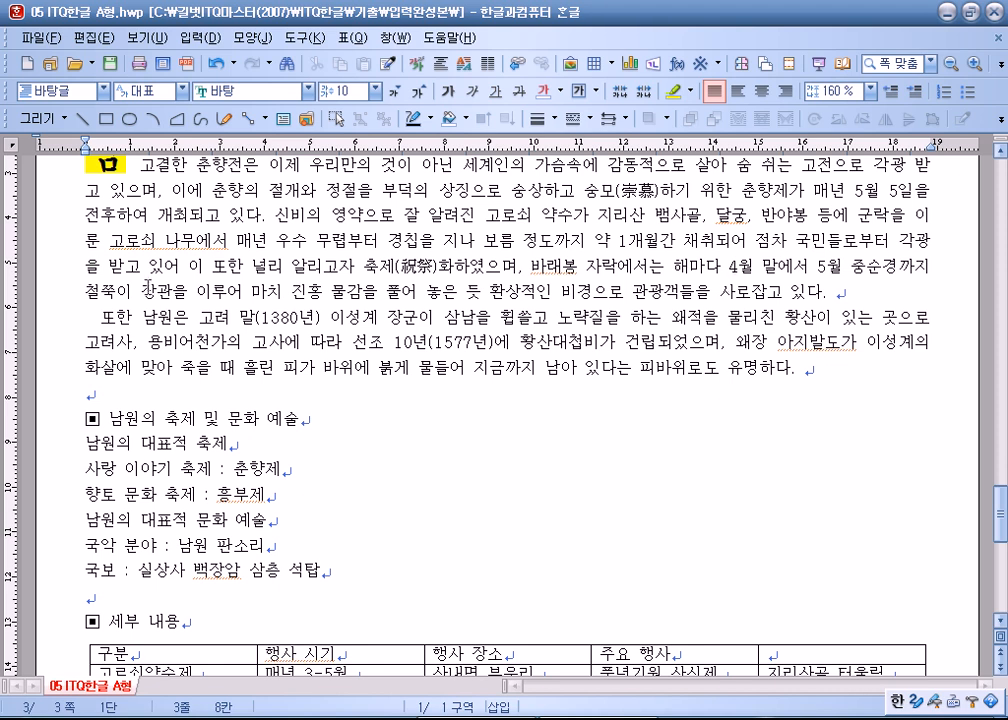
{"action": "scroll", "coordinate": [186, 300], "scroll_direction": "down", "scroll_amount": 1}
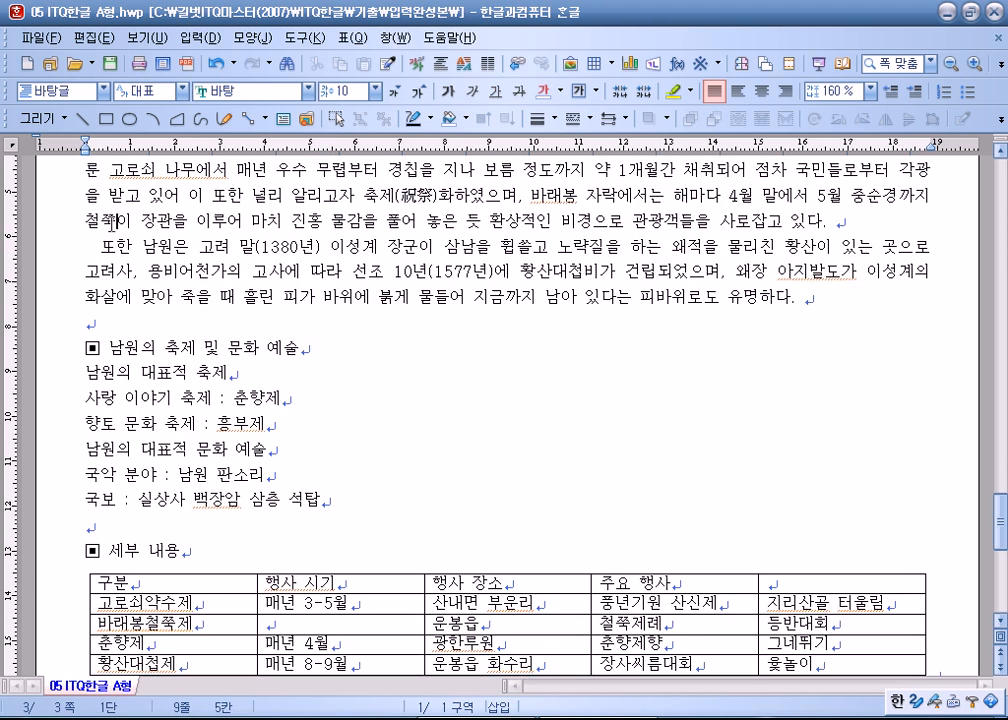
{"action": "left_click", "coordinate": [196, 37]}
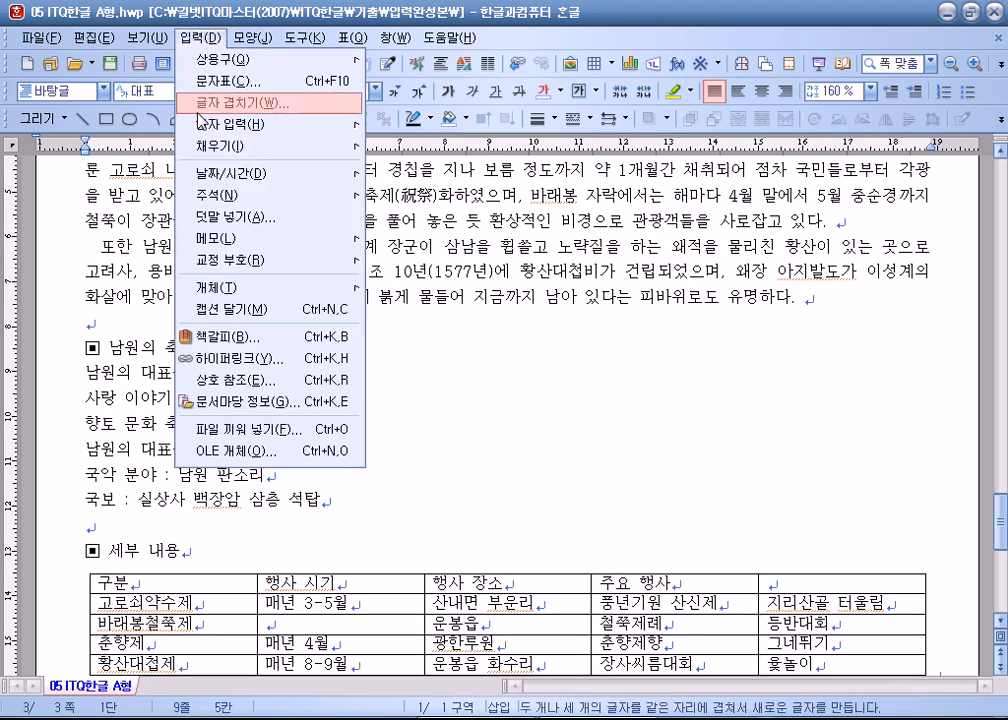
{"action": "mouse_move", "coordinate": [330, 195]}
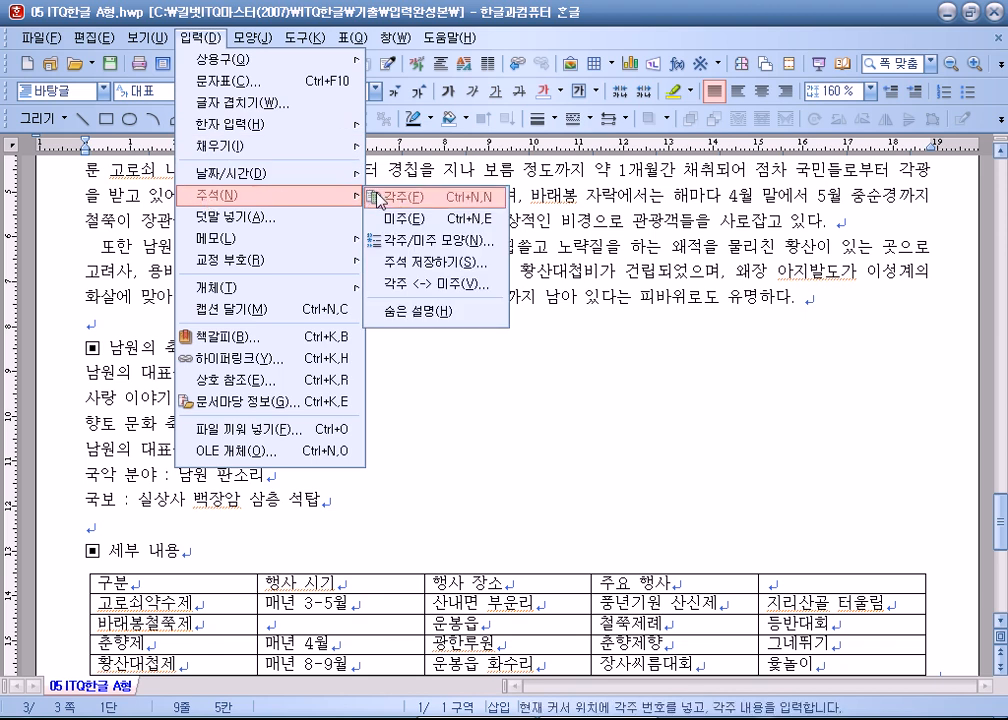
{"action": "left_click", "coordinate": [381, 199]}
{"action": "type", "text": "한국"}
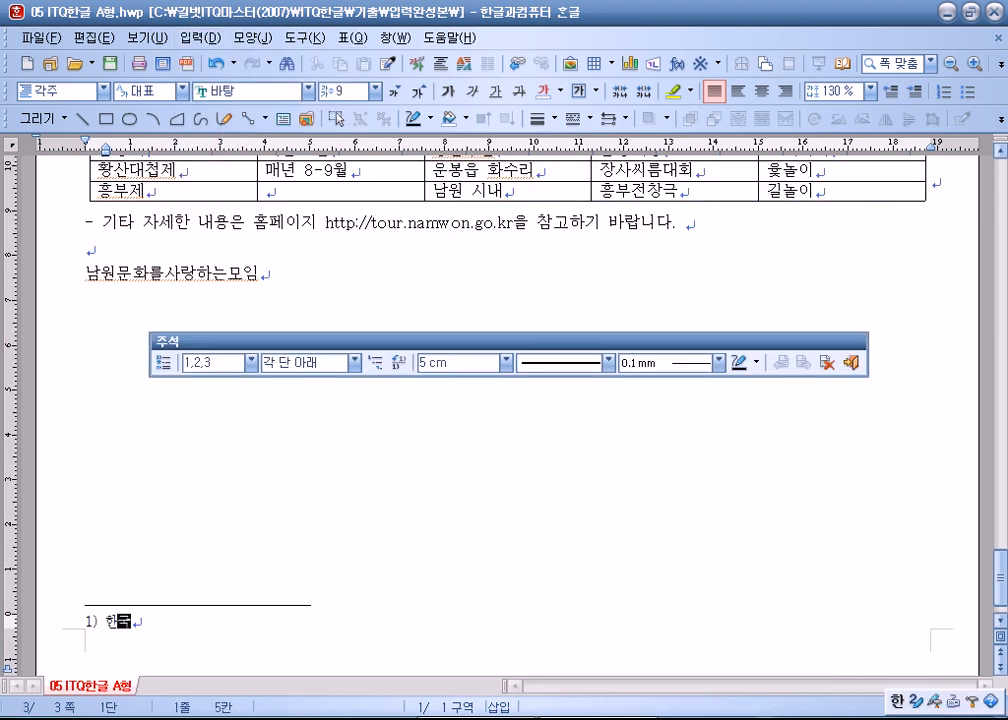
{"action": "type", "text": ", ㅈㅜㅇㄱㅜㄱ, ㅇㅣㄹㅂㅗㄴ ㄷㅡㅇㅇㅔ ㅂㅜ"}
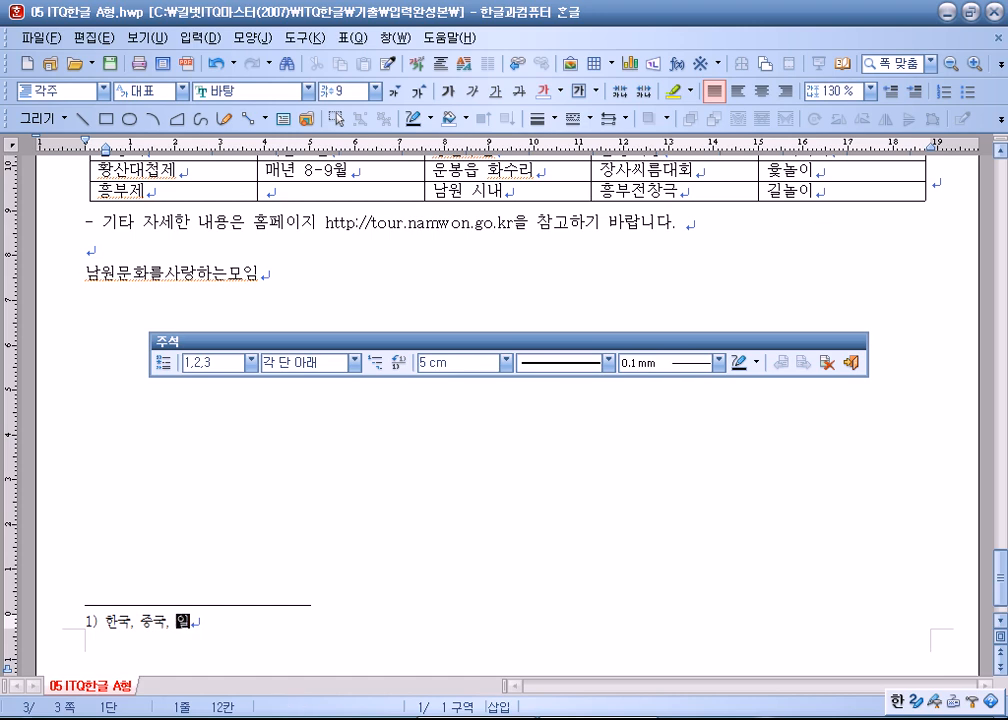
{"action": "type", "text": "ㄴㅍㅗㅎㅏㅁㅕ ㄱ"}
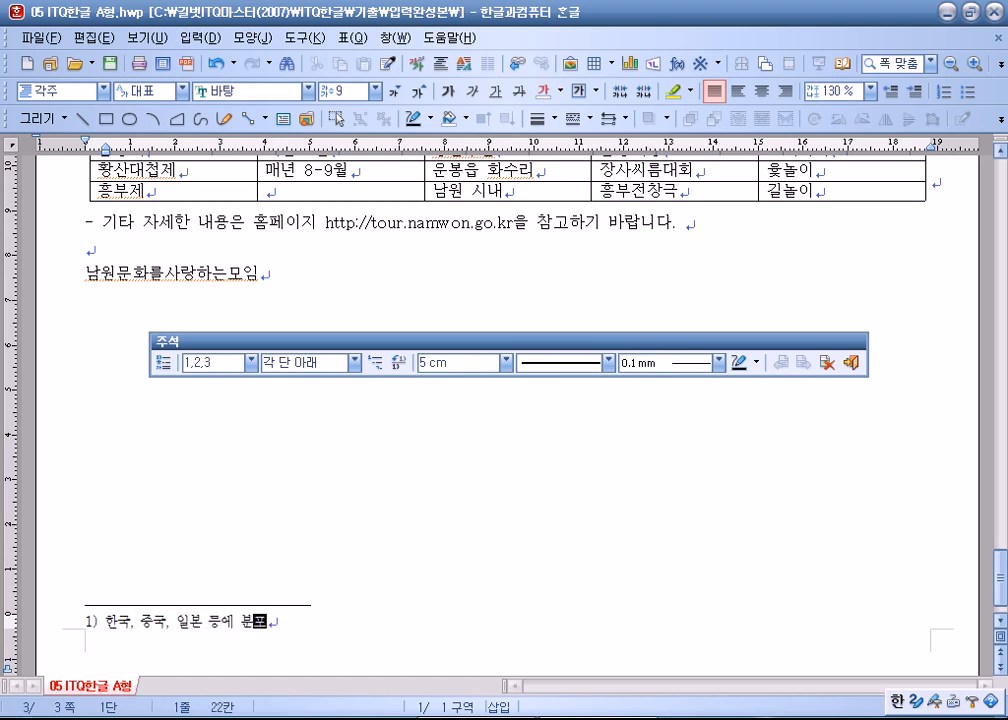
{"action": "type", "text": "ㅓㄹㅇㅡㄹㅁㅇㅡㄹ ㅁㅓㅁㅜ"}
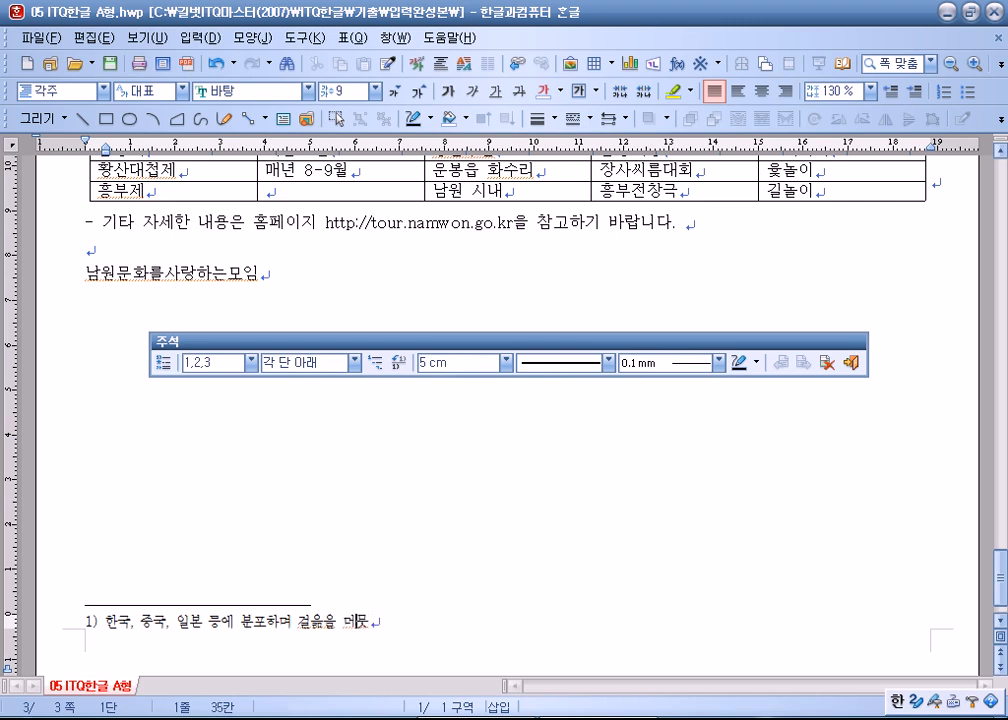
Step: Correct the misspelled 걸음을 in the footnote and complete the sentence with 거리게 한다는 뜻의 척촉이 변해서 된 이름
{"action": "key", "text": "Left"}
{"action": "type", "text": "음"}
{"action": "key", "text": "Delete"}
{"action": "key", "text": "End"}
{"action": "type", "text": "ㄱㅓㄹㅣㄱㅔ ㅎㅏㄴㄷㅏㄴㅡㄴ ㄸㅡㅅㅇㅢ "}
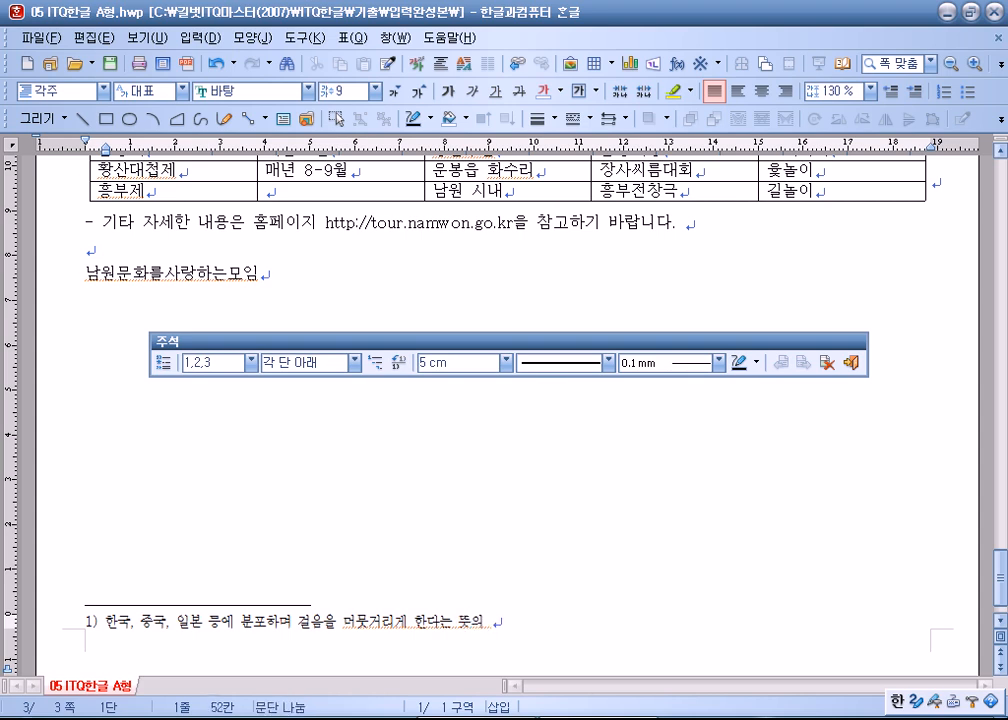
{"action": "type", "text": "ㅊㅓㄱㅊㅗㄱㅇㅣ ㅂㅕㄴㅎㅐㅅㅓ ㅂㅗ"}
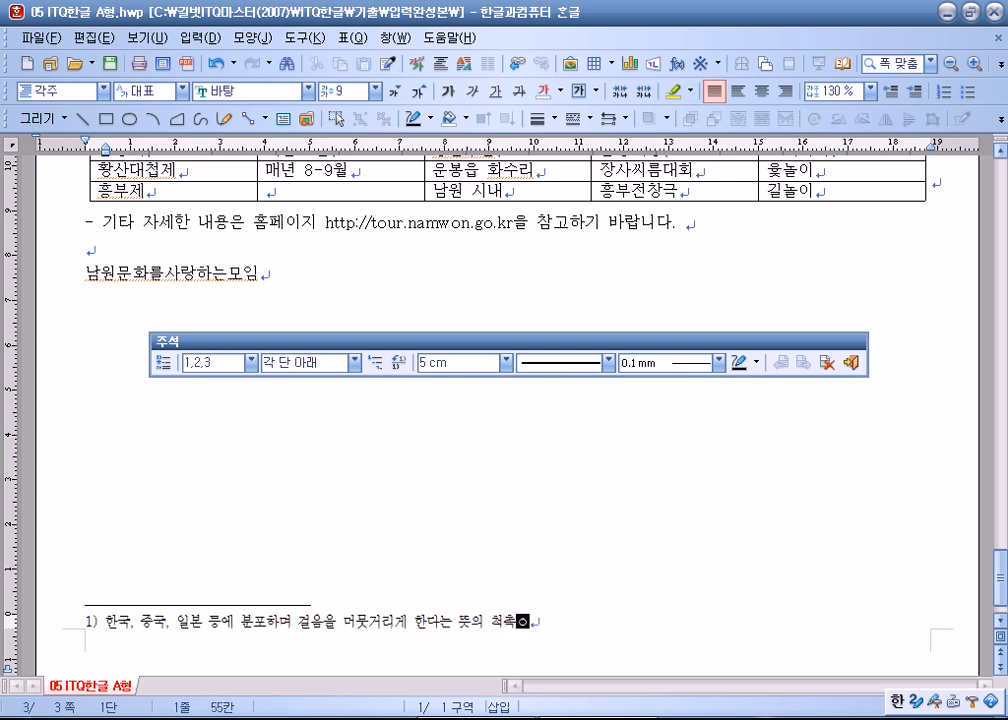
{"action": "type", "text": "ㅣㄴ ㅇㅣㄹㅡㅁ"}
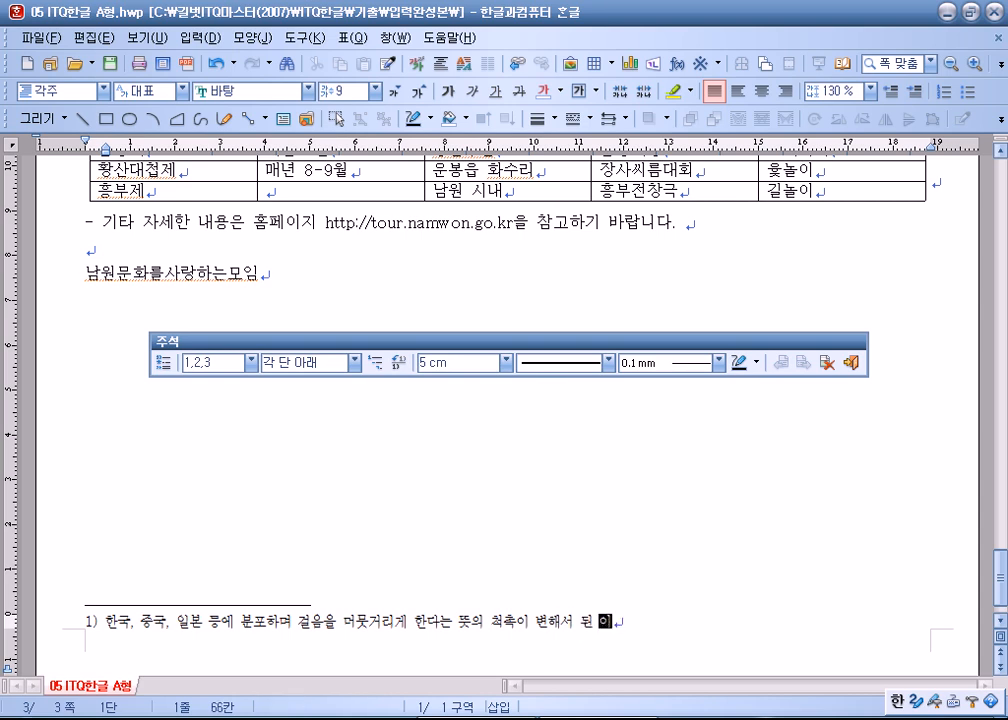
Step: Set the footnote text to size 10, change its number format to ①,②,③ and return to the body text
{"action": "key", "text": "shift+Home"}
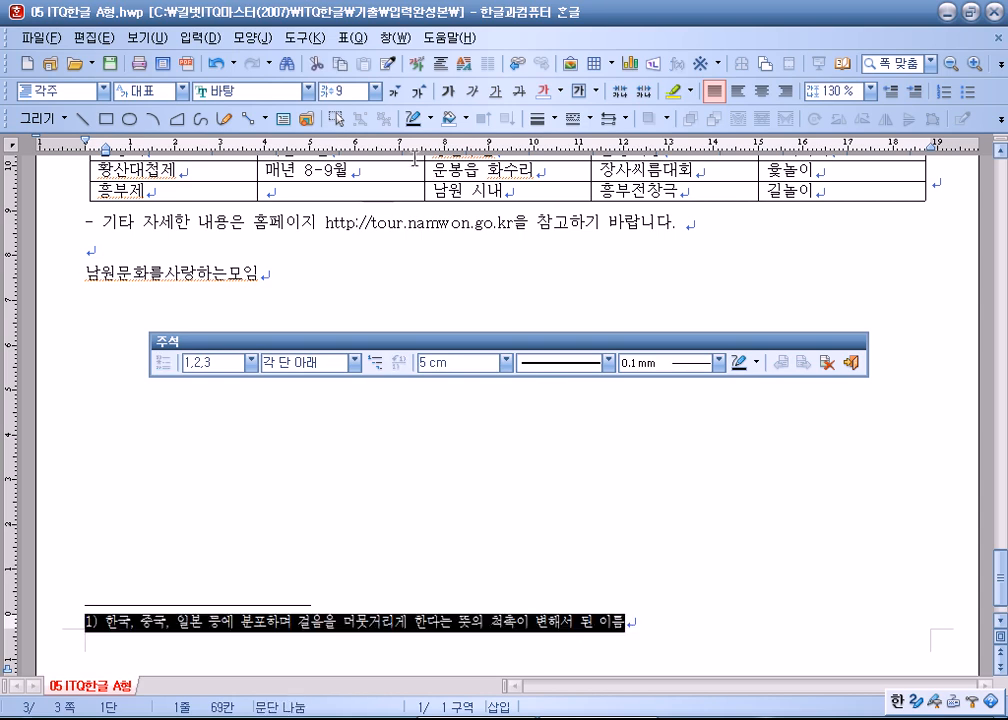
{"action": "left_click", "coordinate": [420, 92]}
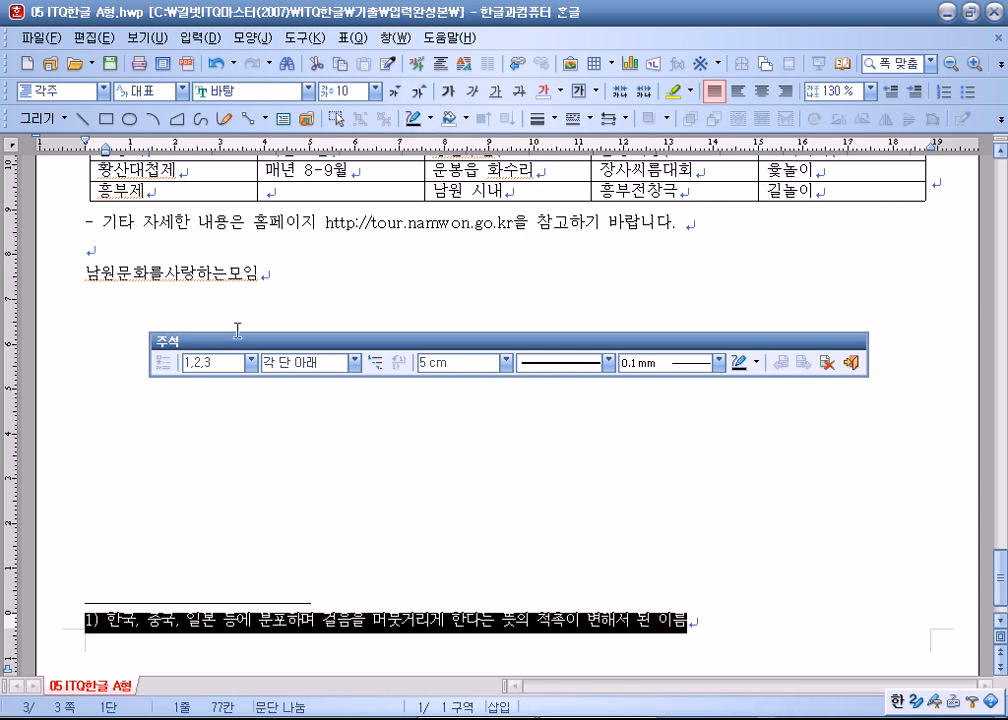
{"action": "left_click", "coordinate": [252, 362]}
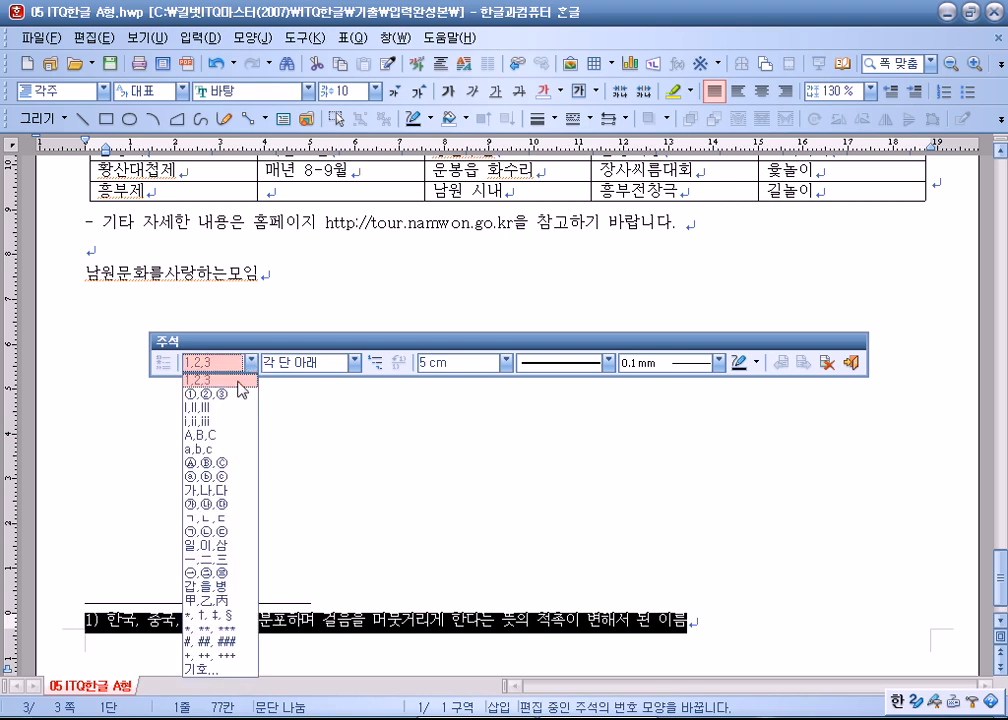
{"action": "left_click", "coordinate": [229, 394]}
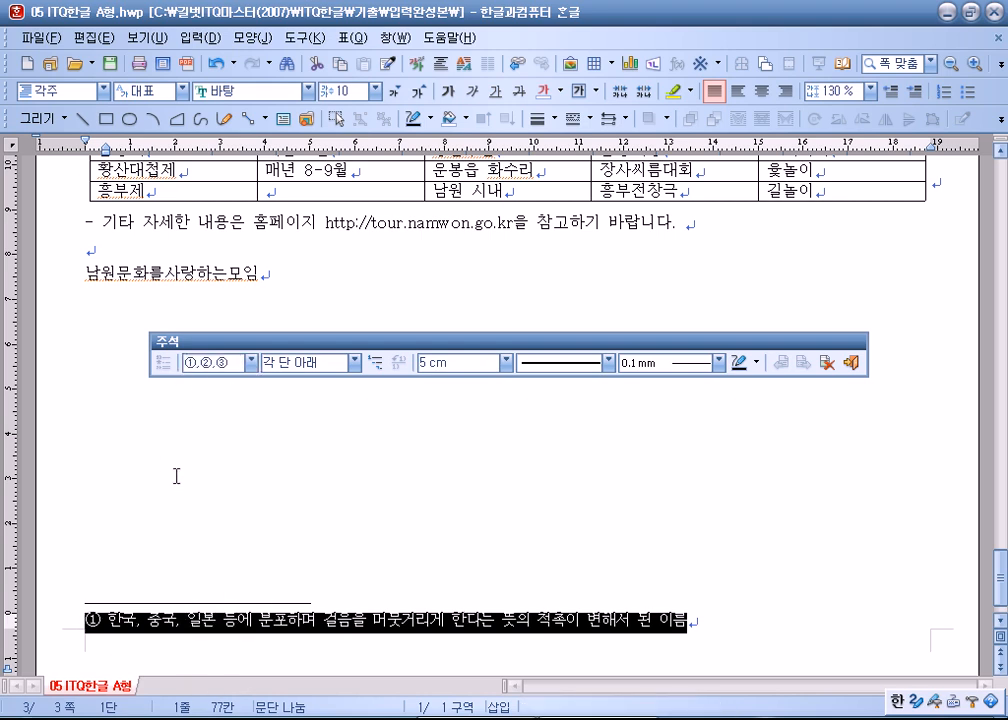
{"action": "key", "text": "shift+Escape"}
{"action": "left_click", "coordinate": [139, 627]}
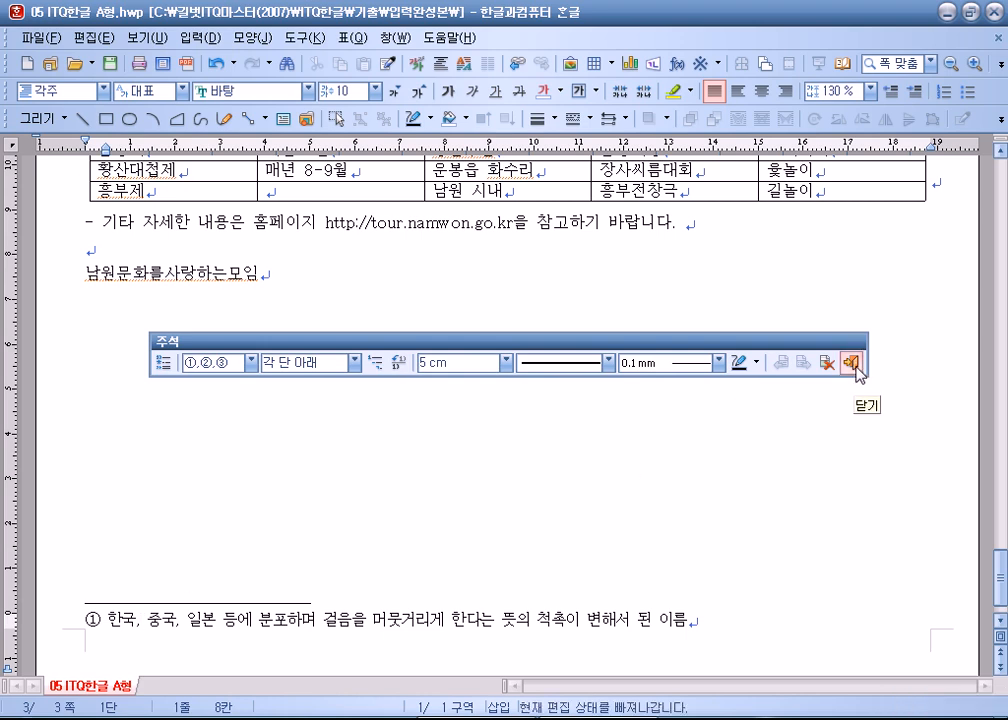
{"action": "left_click", "coordinate": [851, 363]}
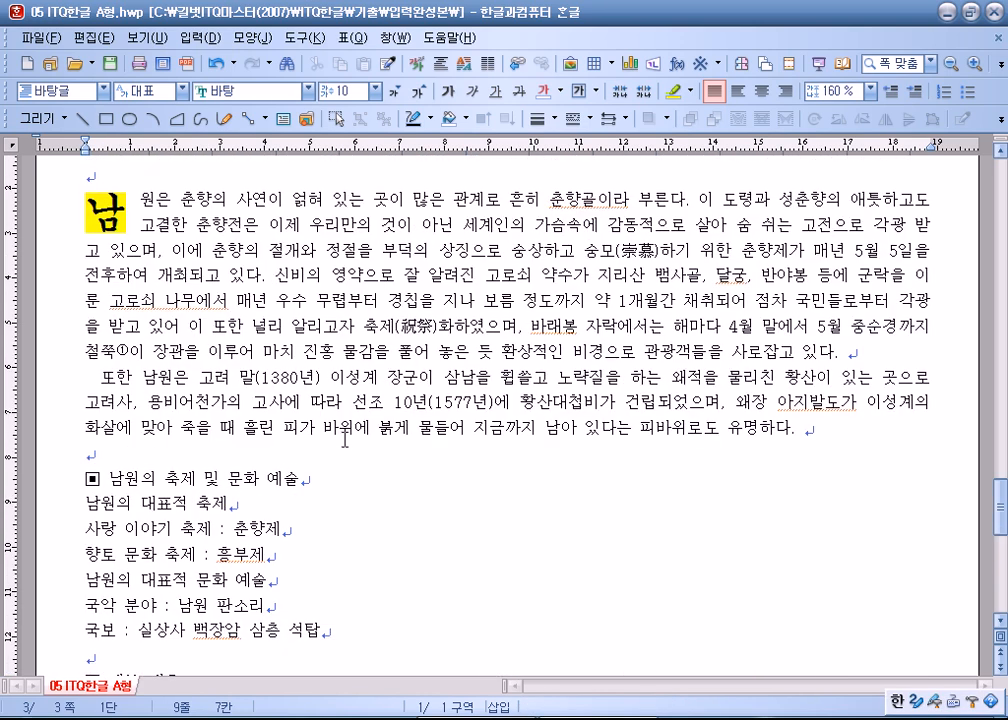
Step: Insert the picture 그림5.JPG from the ITQ Picture folder into the first body paragraph
{"action": "left_click", "coordinate": [627, 251]}
{"action": "left_click", "coordinate": [572, 64]}
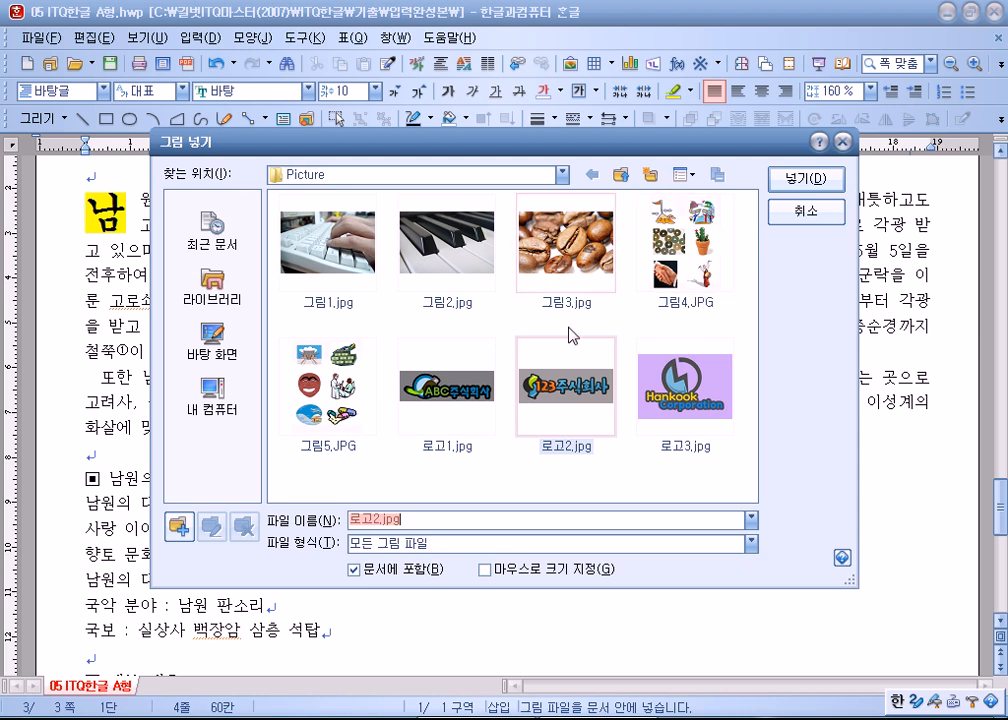
{"action": "left_click", "coordinate": [302, 360]}
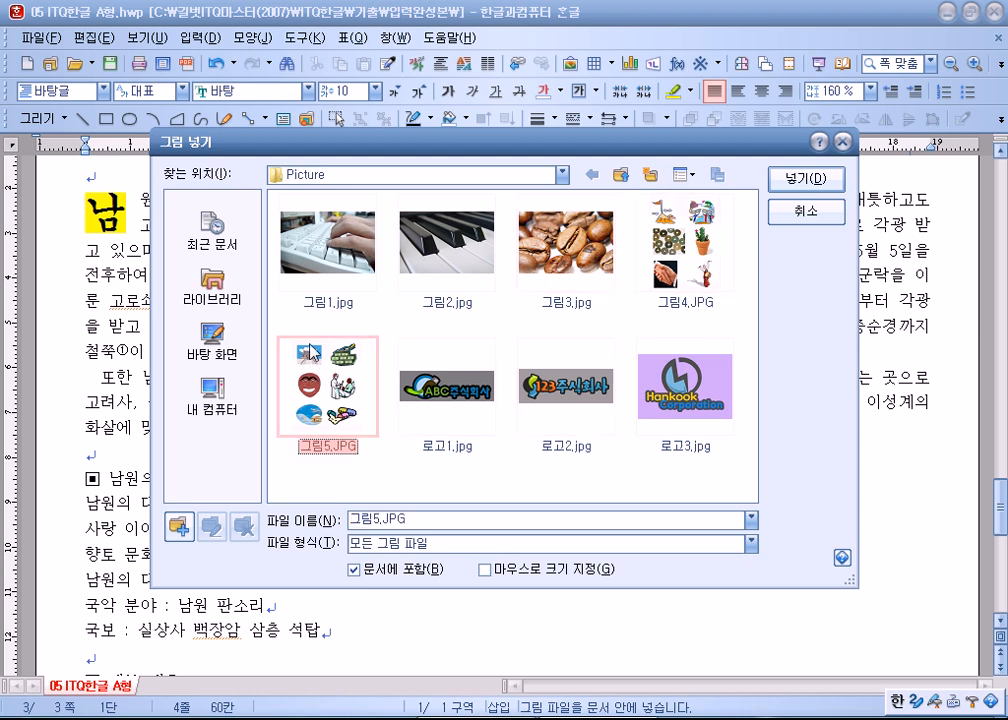
{"action": "left_click", "coordinate": [211, 288]}
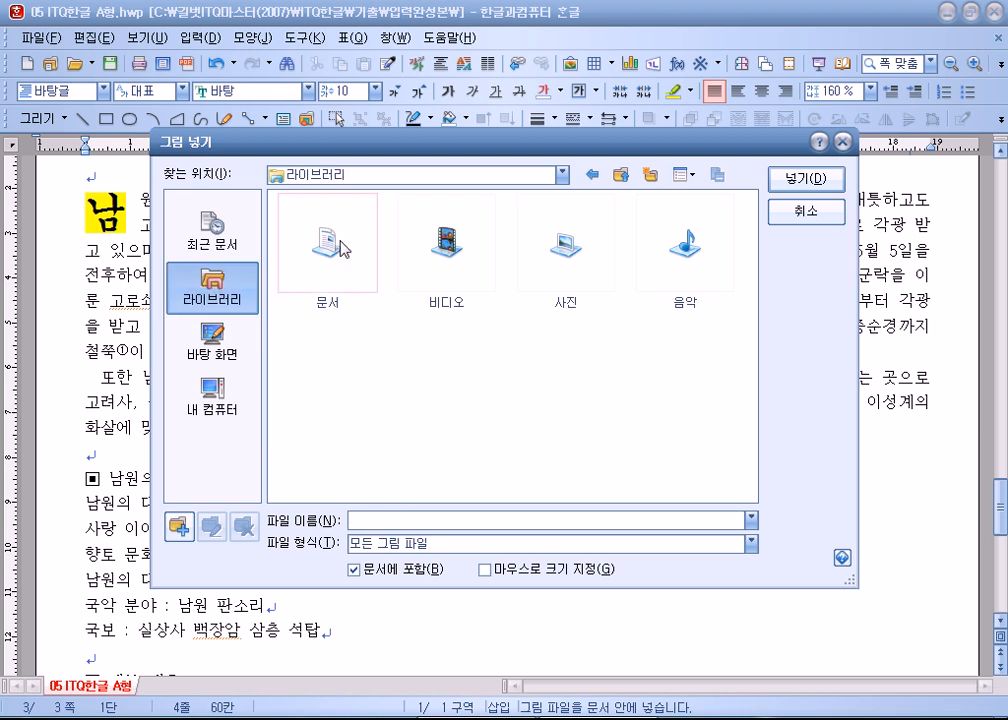
{"action": "double_click", "coordinate": [338, 246]}
{"action": "left_click", "coordinate": [446, 400]}
{"action": "double_click", "coordinate": [446, 400]}
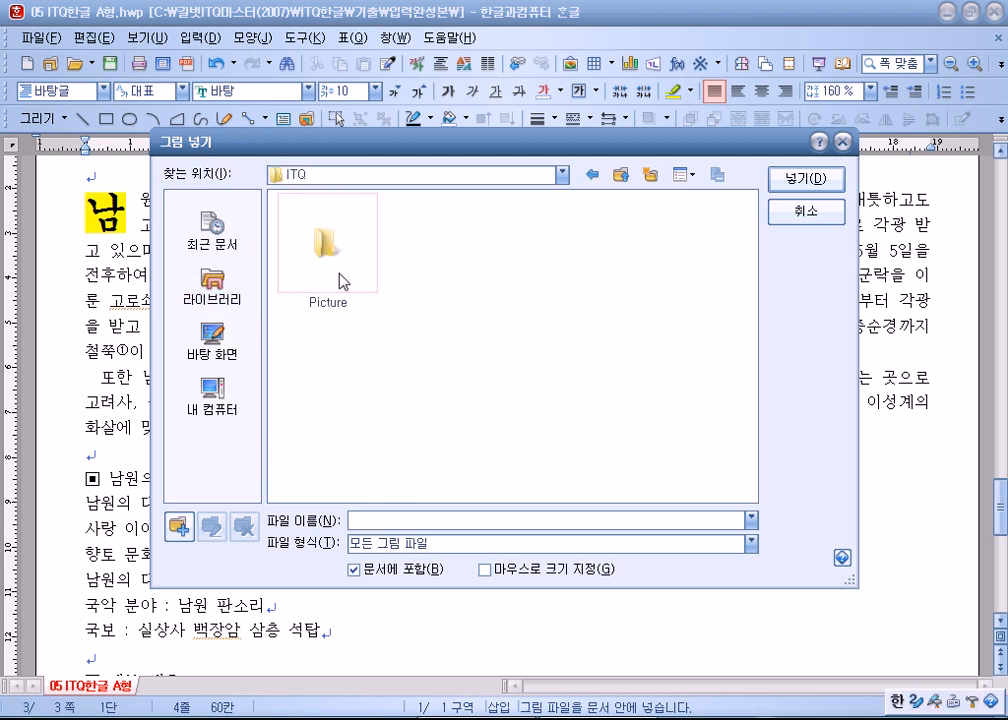
{"action": "left_click", "coordinate": [333, 258]}
{"action": "double_click", "coordinate": [330, 255]}
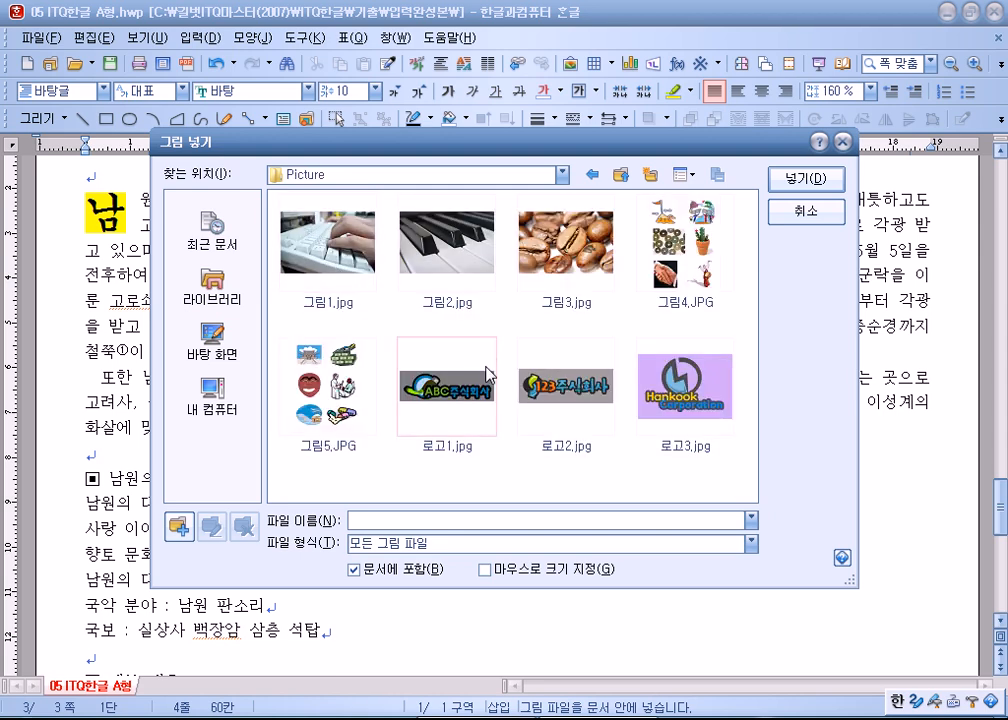
{"action": "left_click", "coordinate": [335, 385]}
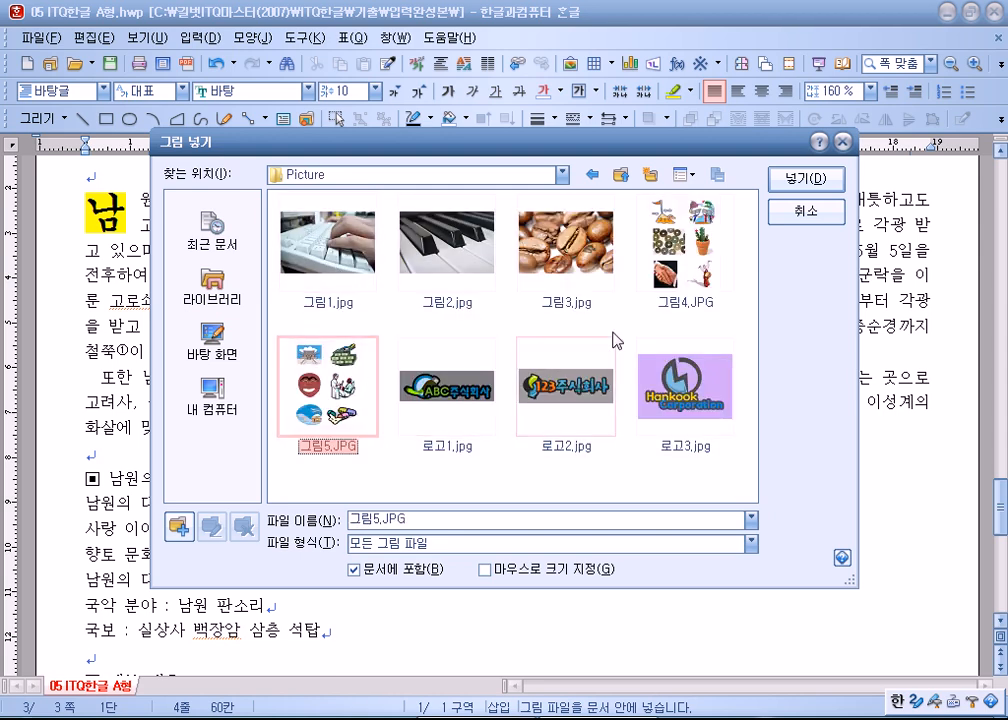
{"action": "left_click", "coordinate": [806, 178]}
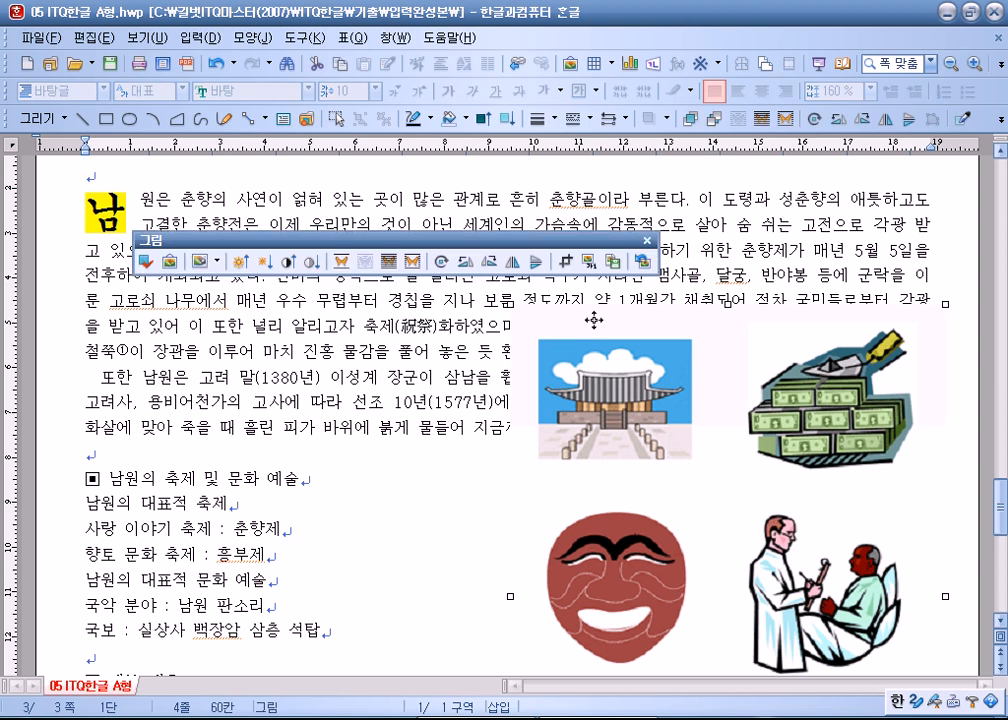
Step: Crop the inserted picture to only the traditional palace illustration and move it toward the right side of the first body paragraph
{"action": "left_click", "coordinate": [566, 264]}
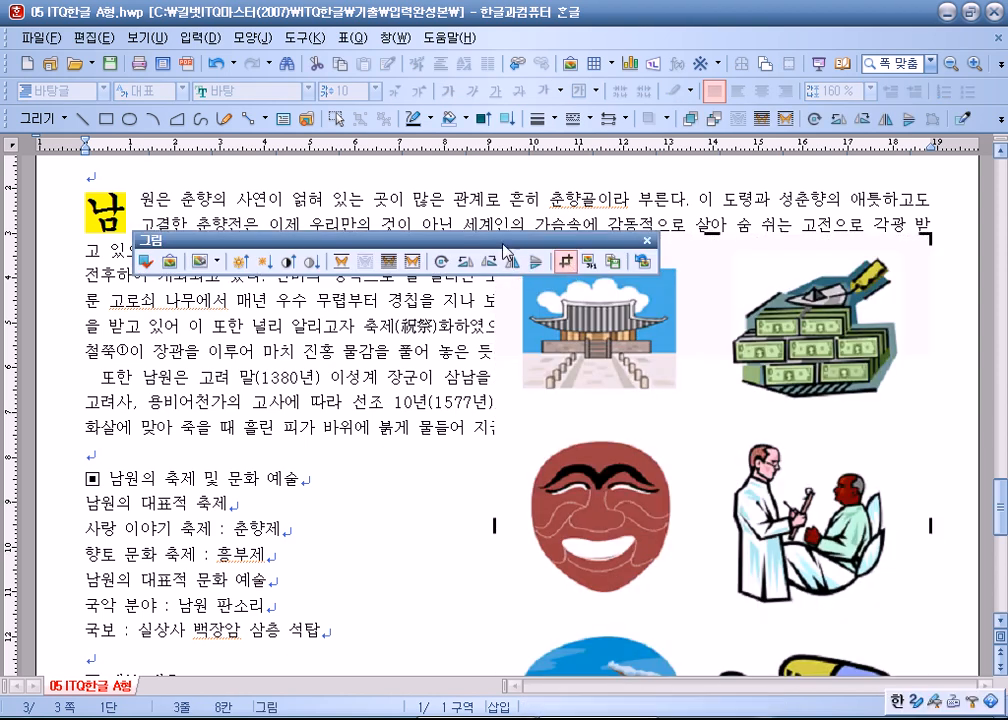
{"action": "left_click_drag", "start_coordinate": [500, 240], "coordinate": [517, 269]}
{"action": "scroll", "coordinate": [842, 607], "scroll_direction": "down", "scroll_amount": 3}
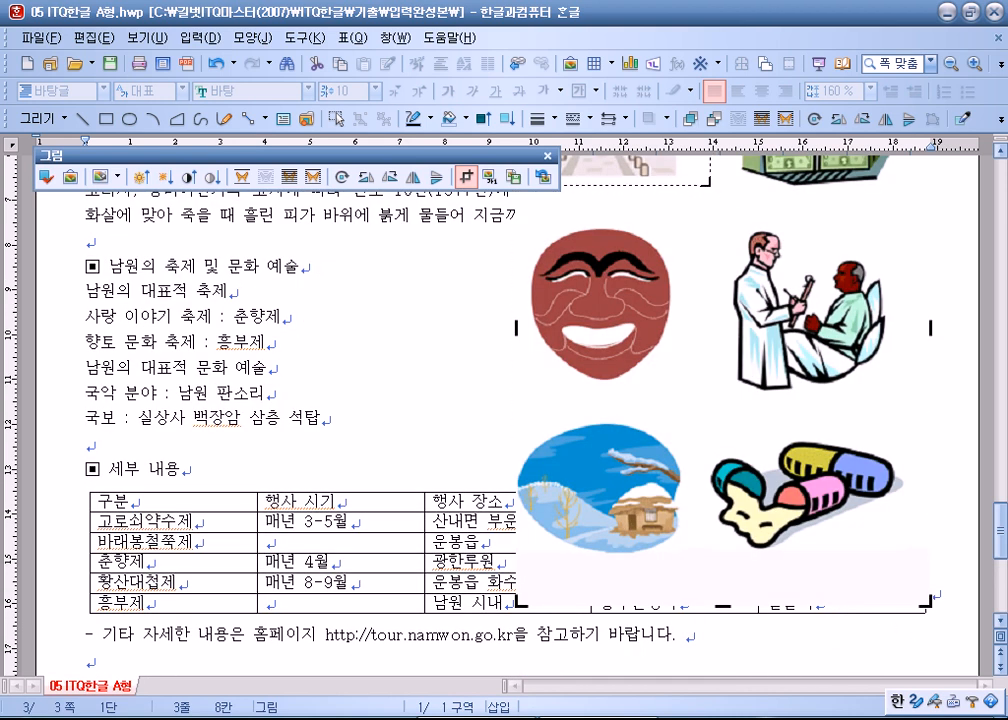
{"action": "scroll", "coordinate": [704, 342], "scroll_direction": "up", "scroll_amount": 2}
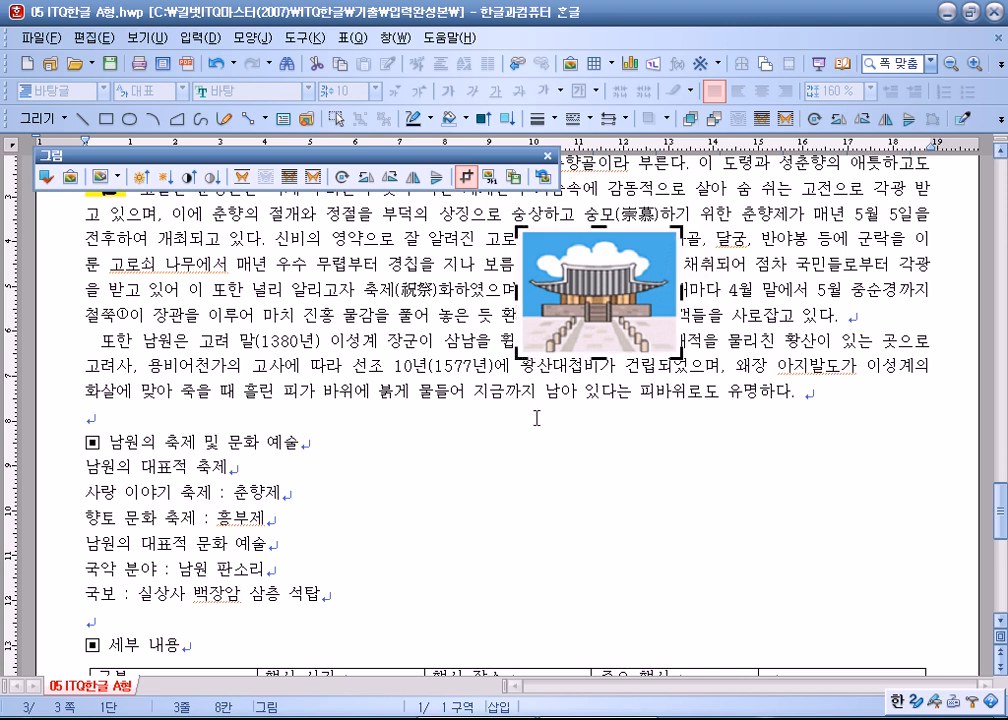
{"action": "left_click", "coordinate": [469, 435]}
{"action": "scroll", "coordinate": [469, 435], "scroll_direction": "up", "scroll_amount": 2}
{"action": "left_click", "coordinate": [600, 424]}
{"action": "left_click_drag", "start_coordinate": [600, 424], "coordinate": [753, 370]}
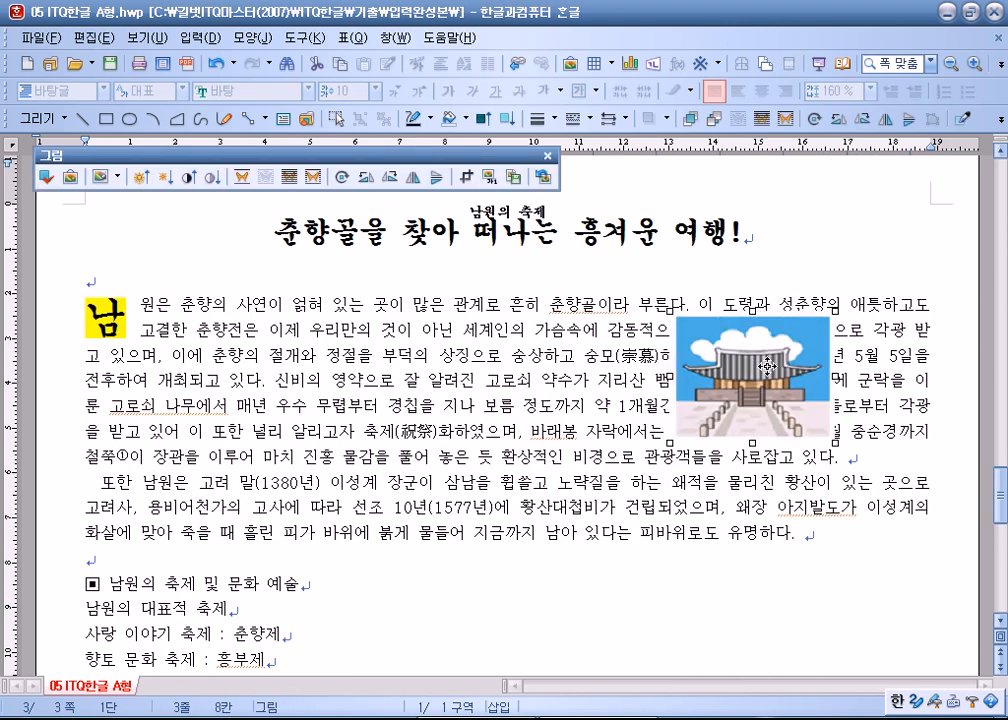
Step: Set the palace picture to 35 mm wide and 35 mm high with its size fixed, and give it a 2 mm left outer margin
{"action": "double_click", "coordinate": [753, 370]}
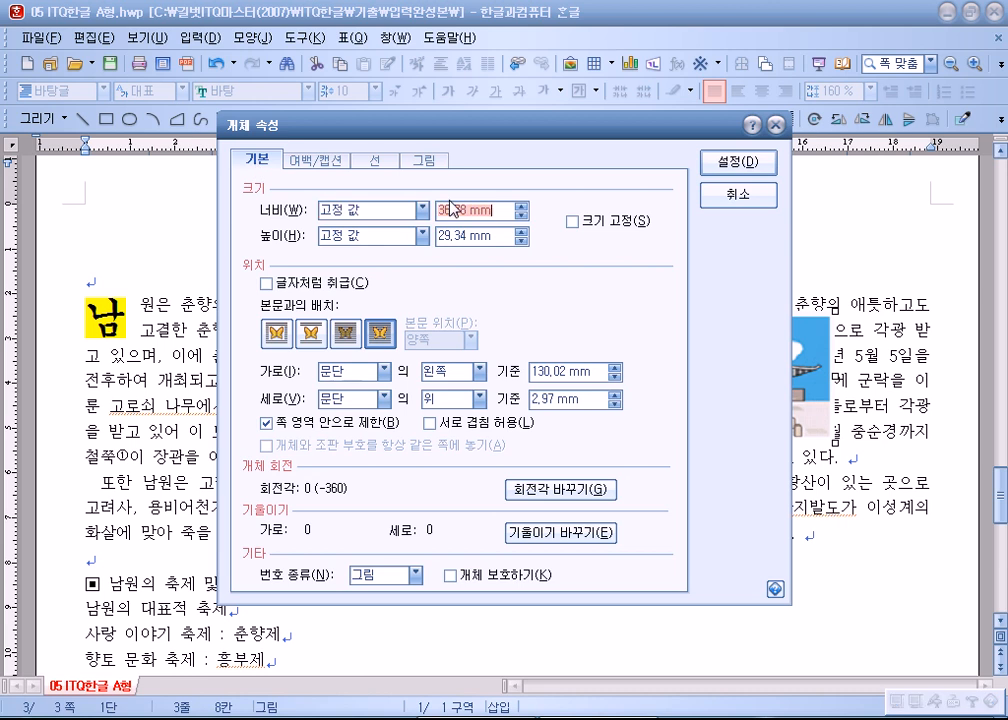
{"action": "type", "text": "35"}
{"action": "key", "text": "Tab"}
{"action": "type", "text": "35"}
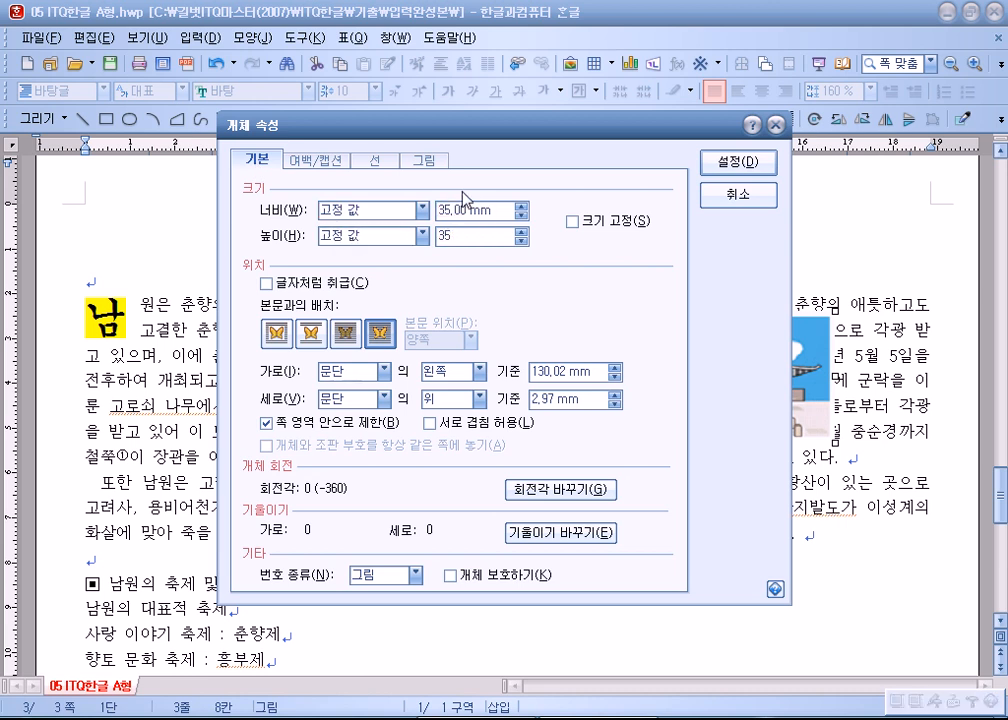
{"action": "left_click", "coordinate": [571, 220]}
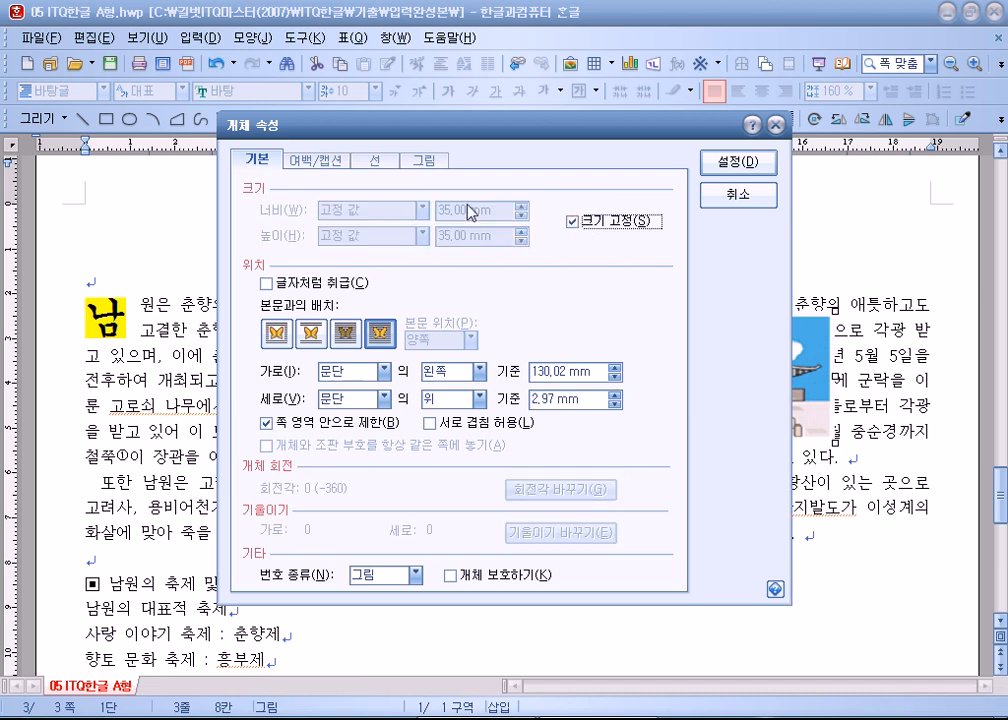
{"action": "left_click", "coordinate": [330, 162]}
{"action": "left_click", "coordinate": [406, 204]}
{"action": "left_click", "coordinate": [406, 204]}
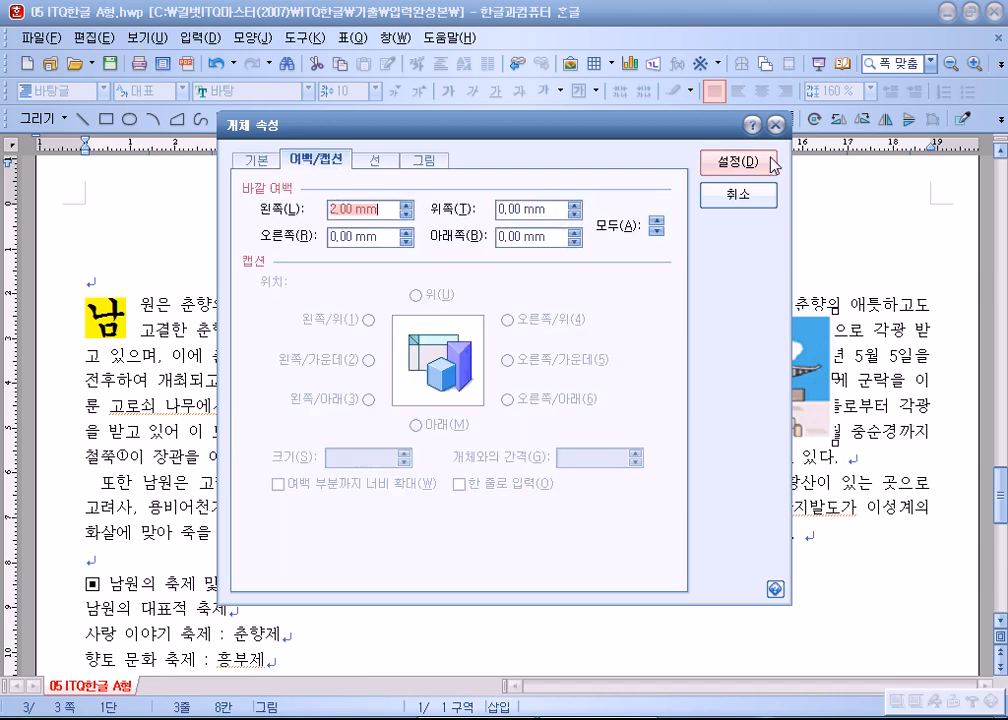
{"action": "left_click", "coordinate": [770, 165]}
Step: Position the palace picture at the right end of the first body paragraph and make the text wrap around it on both sides
{"action": "left_click_drag", "start_coordinate": [816, 358], "coordinate": [909, 351]}
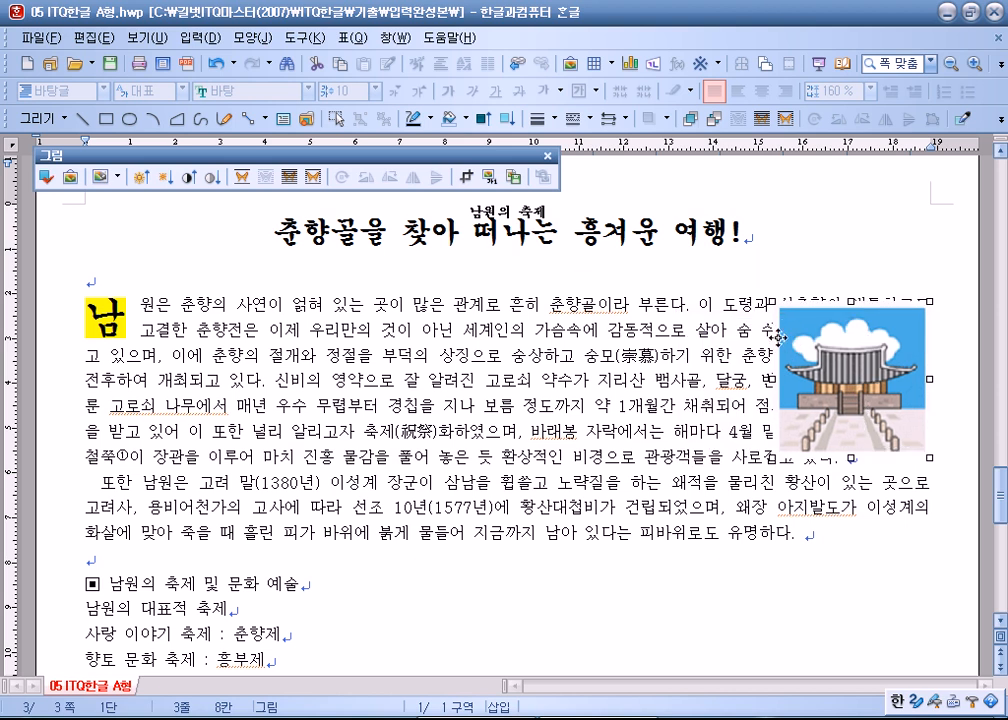
{"action": "left_click_drag", "start_coordinate": [797, 347], "coordinate": [830, 367]}
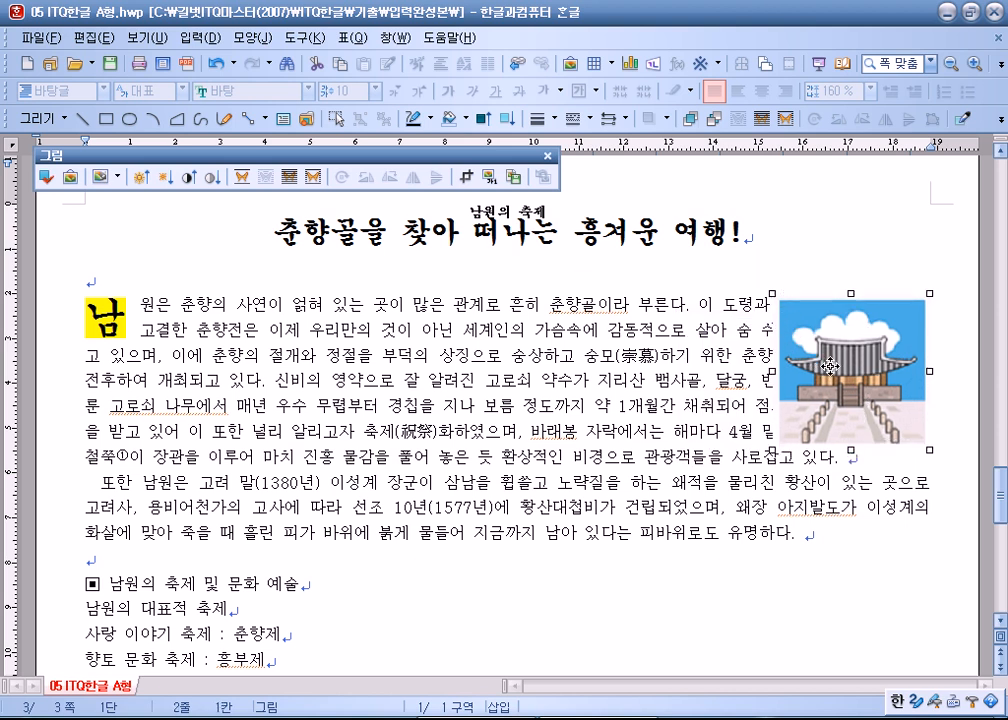
{"action": "double_click", "coordinate": [830, 367]}
{"action": "left_click", "coordinate": [258, 160]}
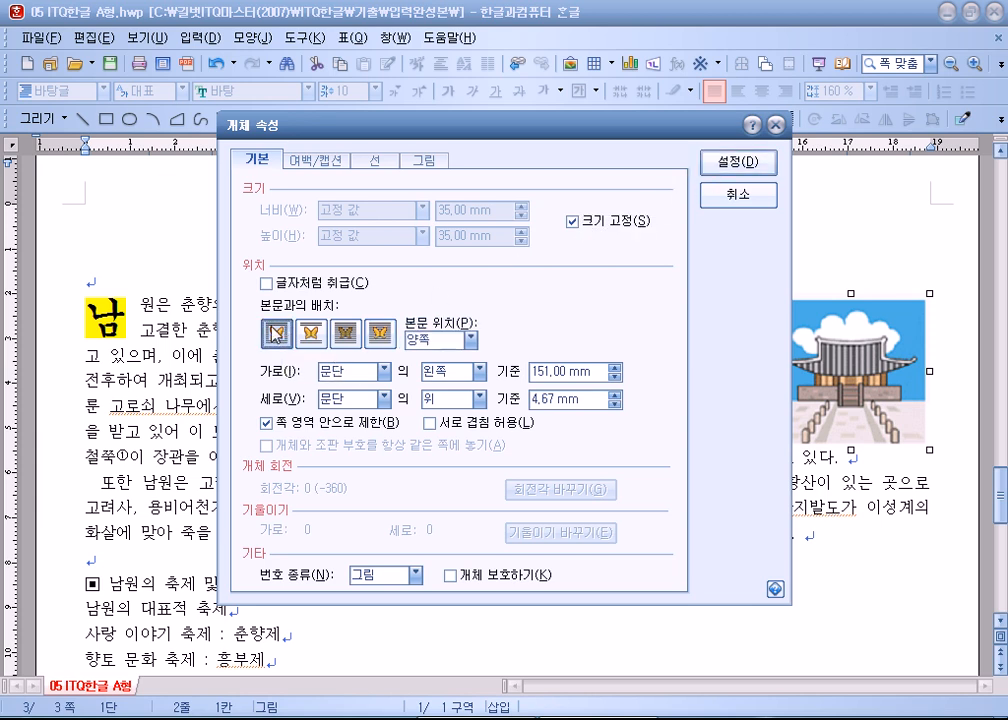
{"action": "left_click", "coordinate": [740, 163]}
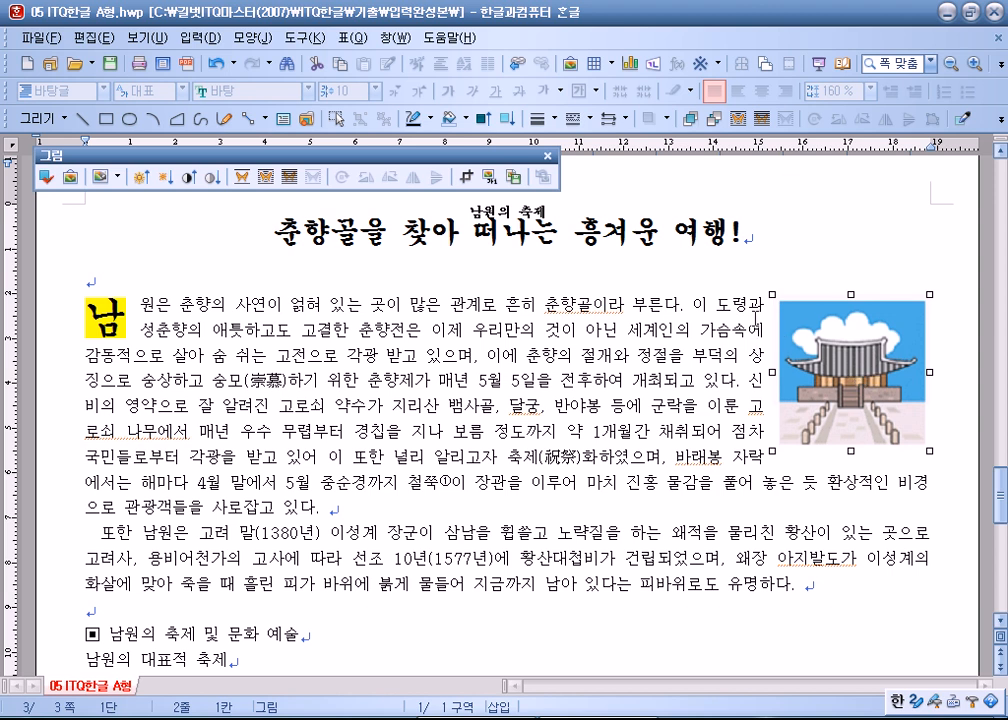
{"action": "left_click_drag", "start_coordinate": [827, 362], "coordinate": [822, 362]}
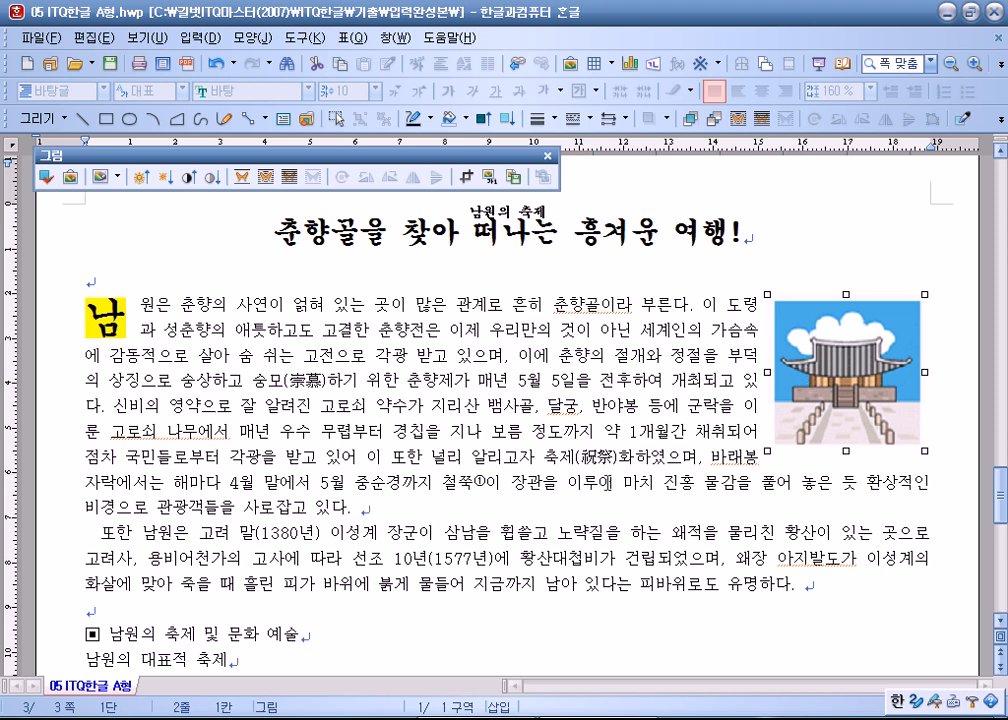
Step: Format the heading 남원의 축제 및 문화 예술 in 굴림 at size 18
{"action": "scroll", "coordinate": [606, 488], "scroll_direction": "down", "scroll_amount": 2}
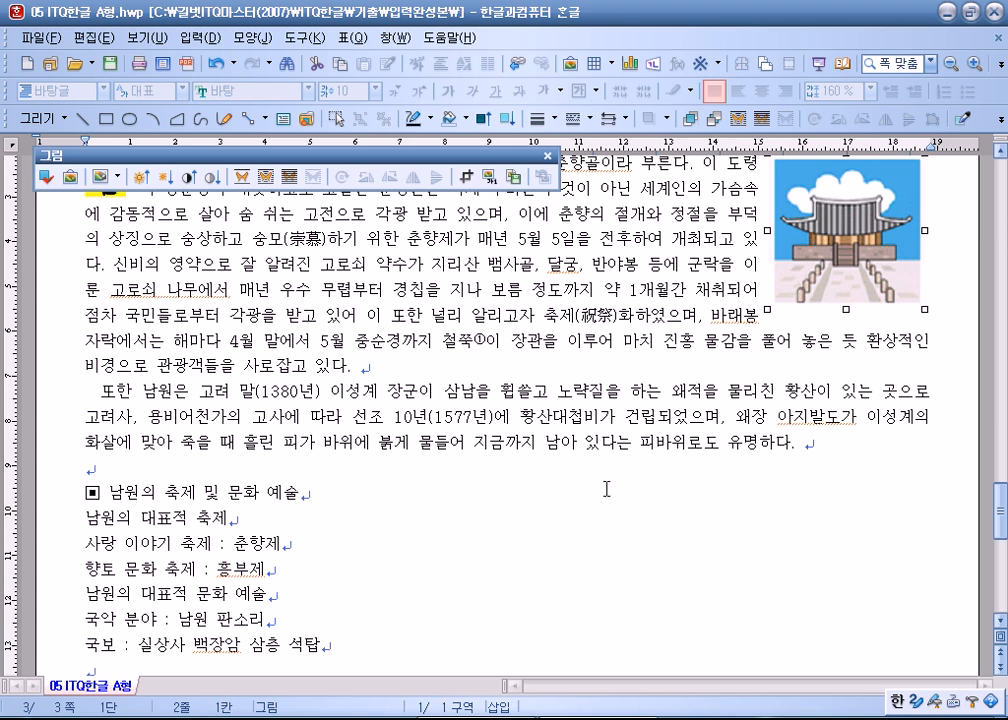
{"action": "scroll", "coordinate": [611, 486], "scroll_direction": "down", "scroll_amount": 5}
{"action": "scroll", "coordinate": [612, 481], "scroll_direction": "up", "scroll_amount": 4}
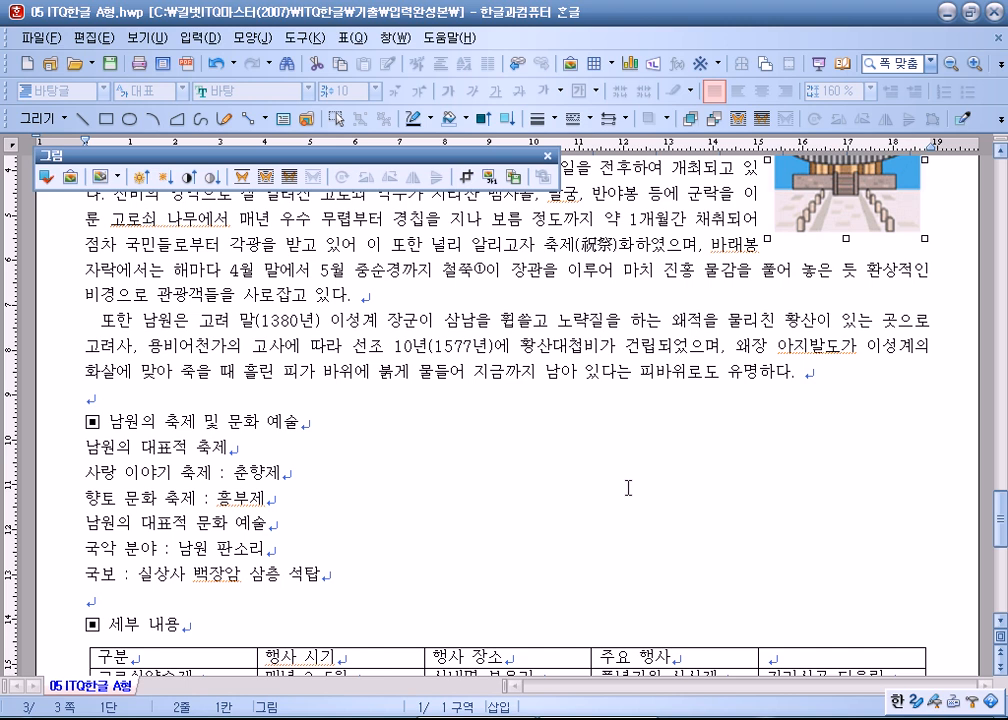
{"action": "scroll", "coordinate": [628, 488], "scroll_direction": "down", "scroll_amount": 1}
{"action": "left_click", "coordinate": [316, 393]}
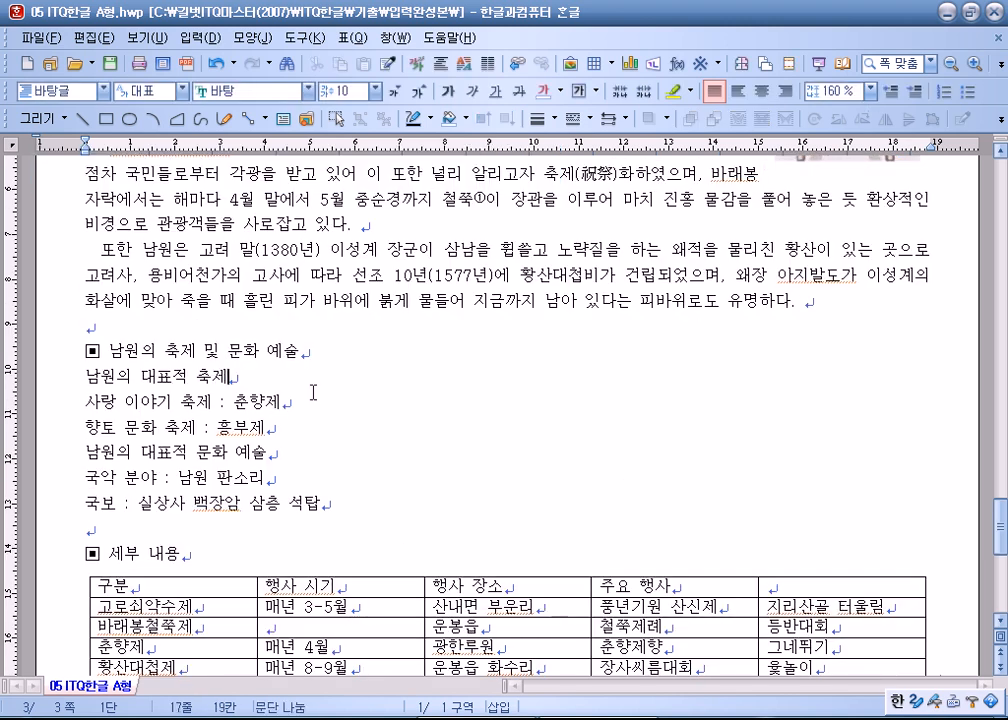
{"action": "scroll", "coordinate": [121, 335], "scroll_direction": "down", "scroll_amount": 2}
{"action": "left_click", "coordinate": [48, 215]}
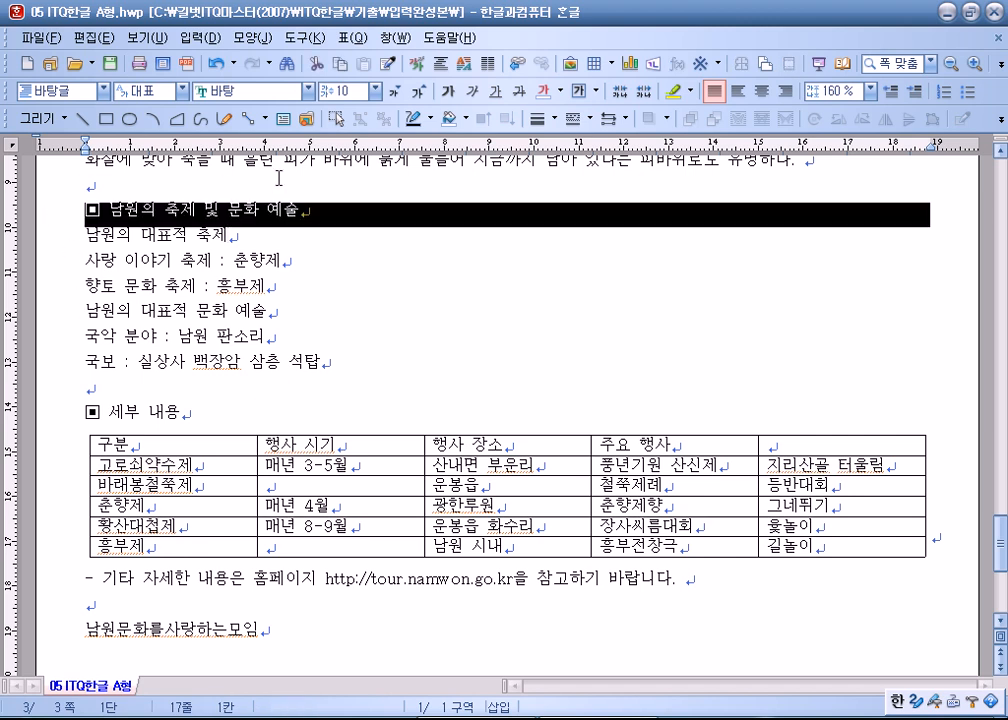
{"action": "left_click", "coordinate": [245, 90]}
{"action": "scroll", "coordinate": [277, 192], "scroll_direction": "up", "scroll_amount": 5}
{"action": "left_click", "coordinate": [262, 250]}
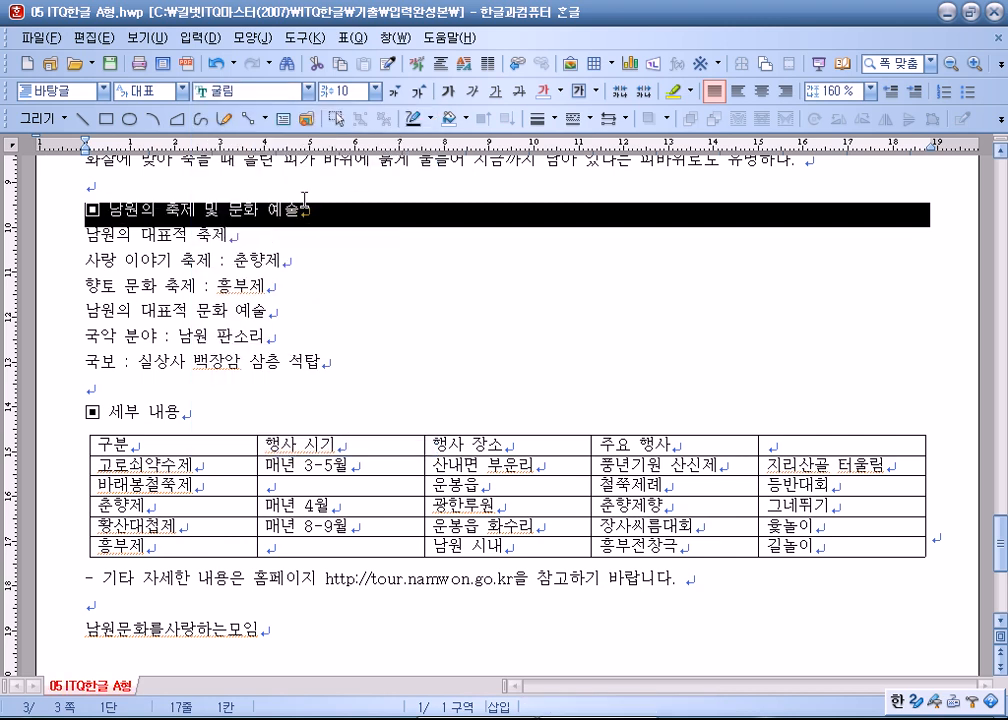
{"action": "left_click", "coordinate": [392, 91]}
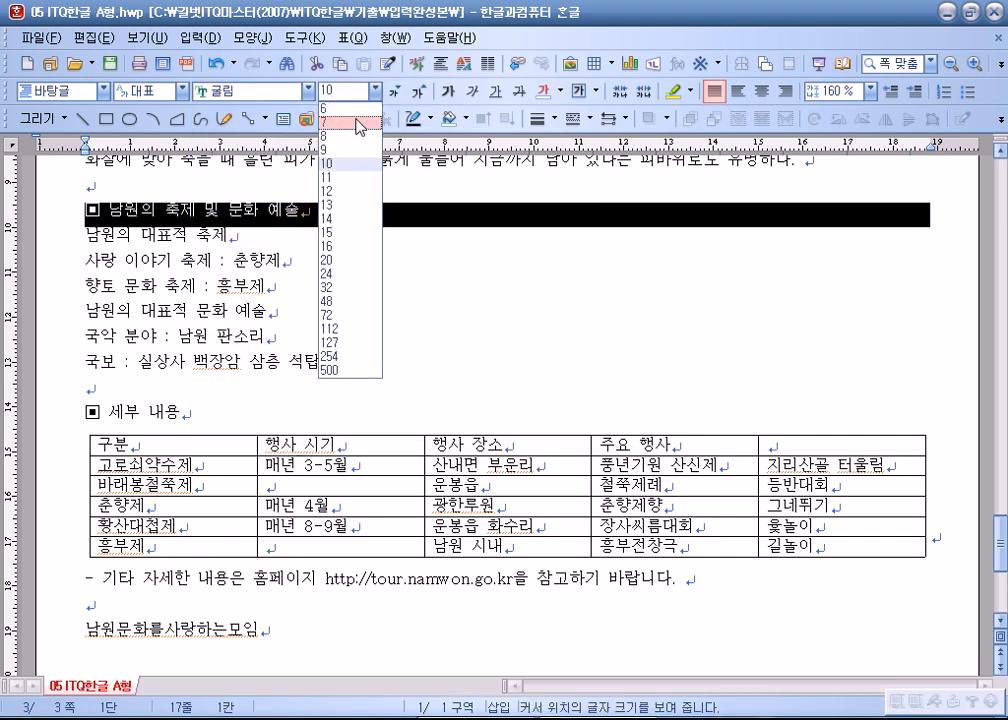
{"action": "type", "text": "1"}
{"action": "key", "text": "Return"}
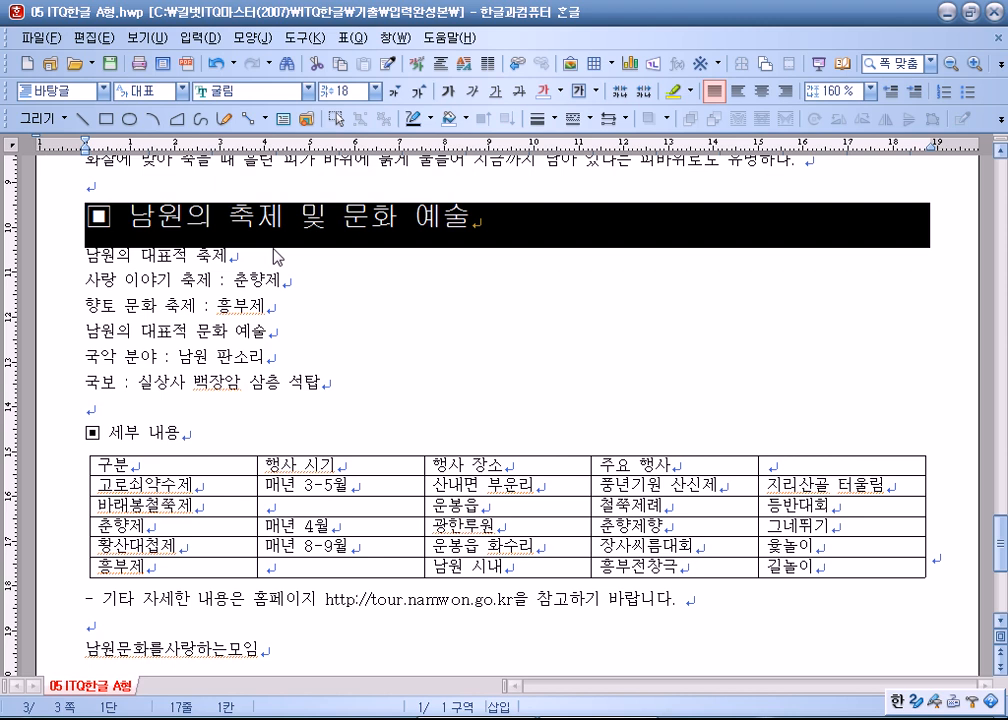
Step: Format the heading 세부 내용 in 굴림 at size 18
{"action": "left_click", "coordinate": [82, 430]}
{"action": "left_click", "coordinate": [250, 91]}
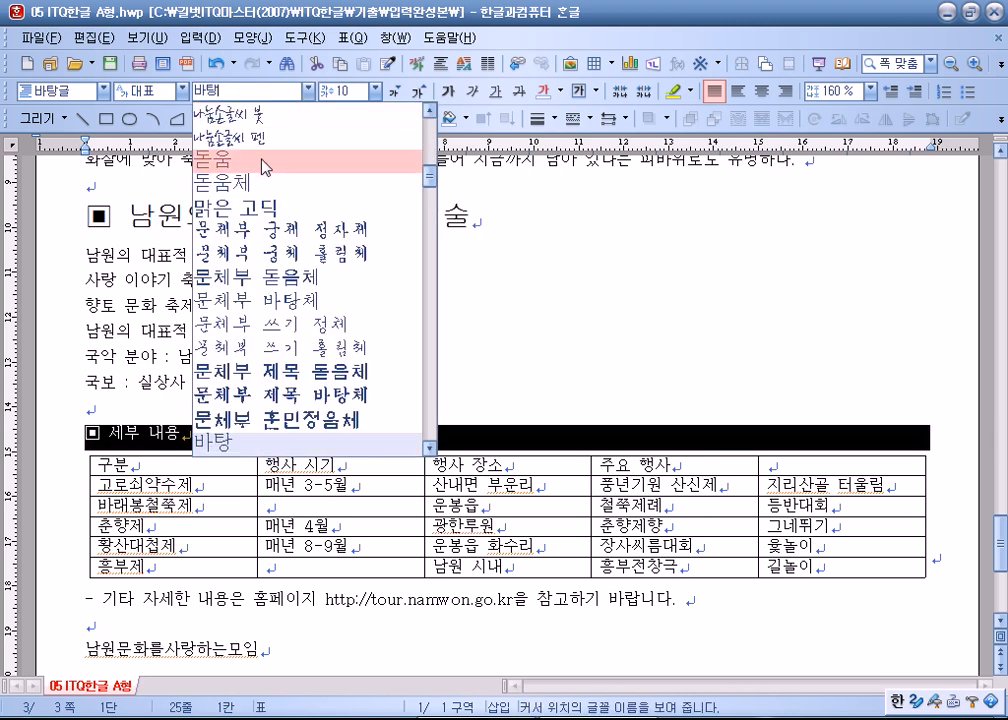
{"action": "scroll", "coordinate": [263, 163], "scroll_direction": "up", "scroll_amount": 10}
{"action": "left_click", "coordinate": [247, 209]}
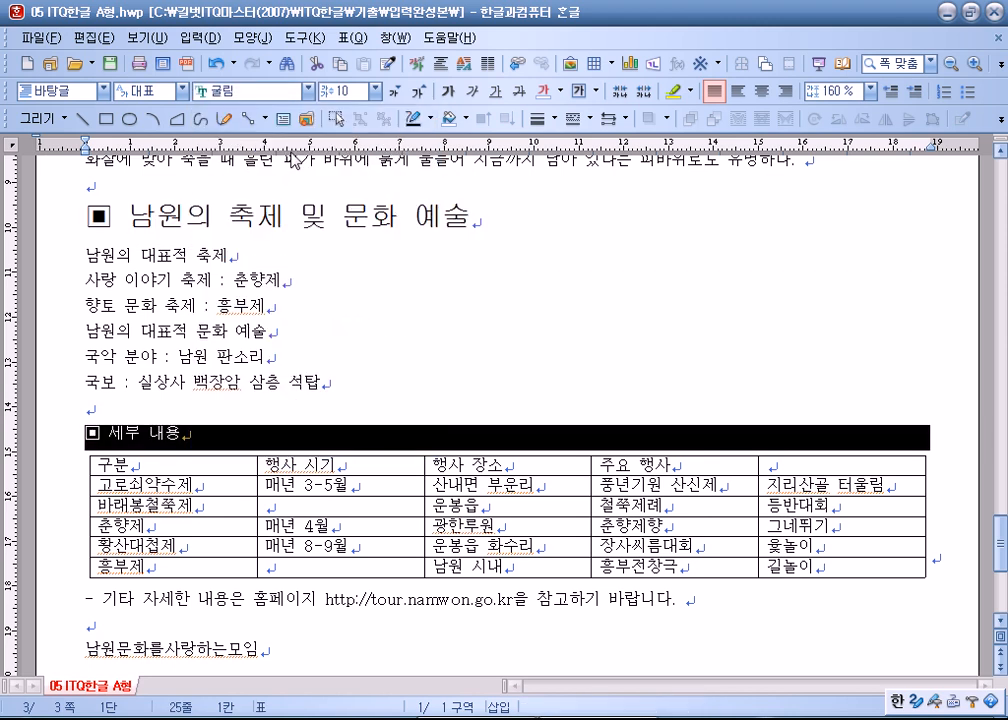
{"action": "left_click", "coordinate": [344, 91]}
{"action": "type", "text": "18"}
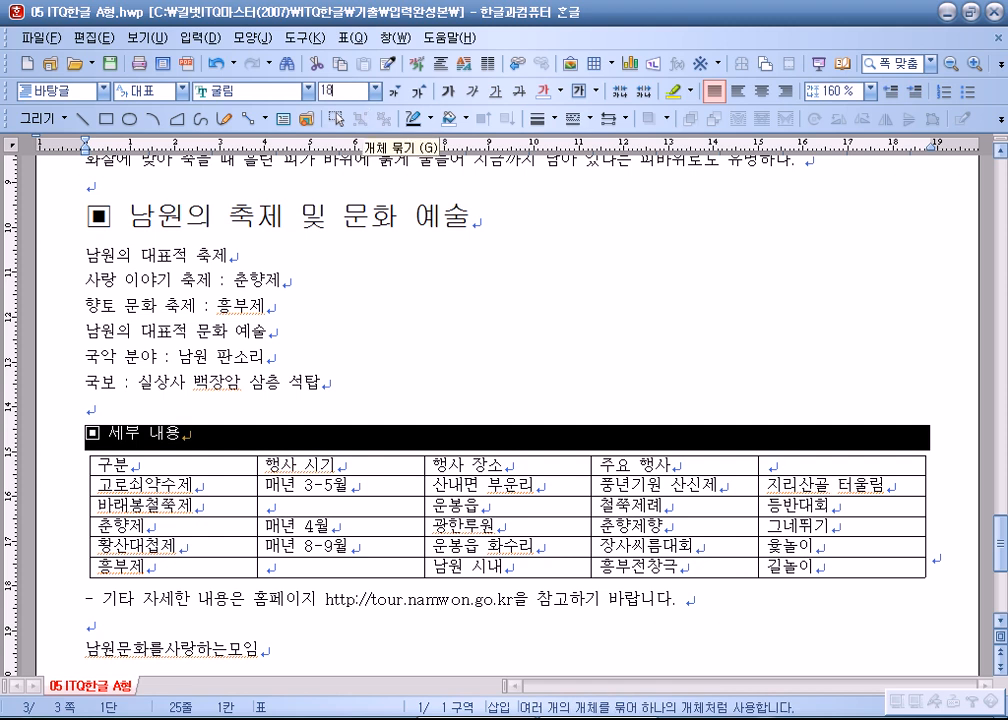
{"action": "key", "text": "Return"}
{"action": "left_click", "coordinate": [284, 354]}
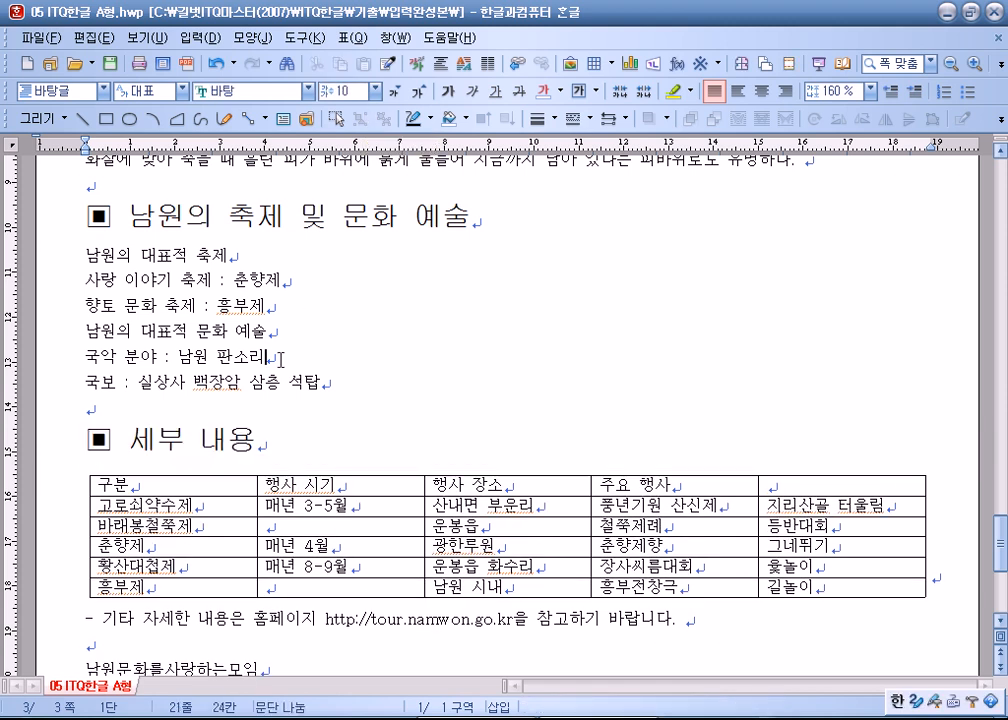
{"action": "left_click", "coordinate": [43, 214]}
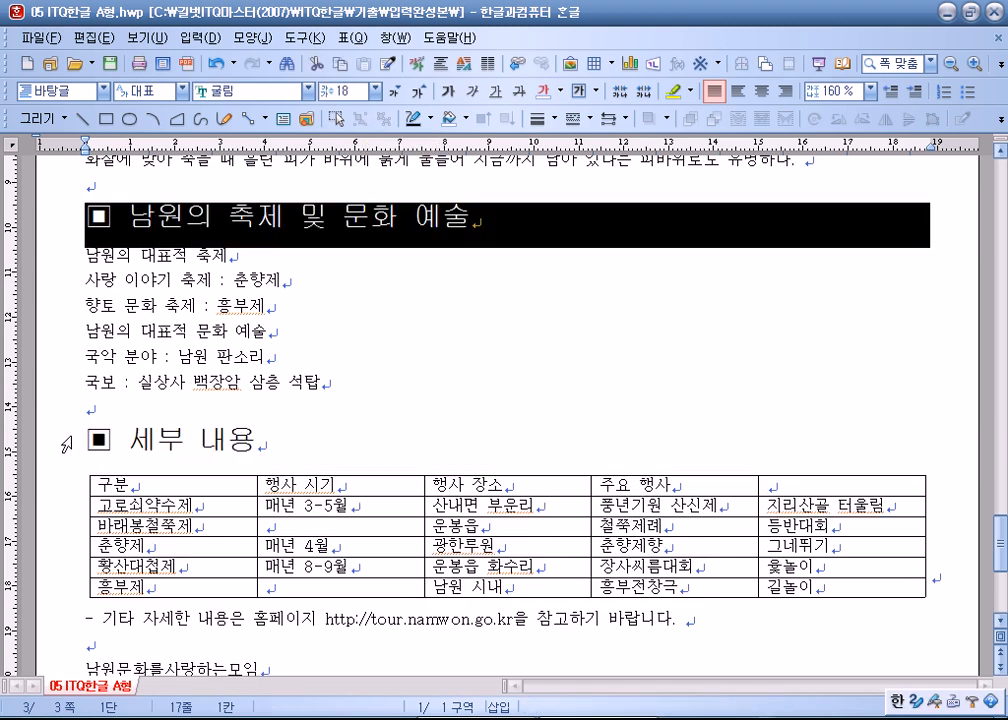
{"action": "left_click", "coordinate": [64, 445]}
{"action": "left_click", "coordinate": [58, 221]}
Step: Select the non-adjacent table cells 행사 시기, 광한루원 and 풍년기원 산신제 together
{"action": "scroll", "coordinate": [66, 260], "scroll_direction": "down", "scroll_amount": 3}
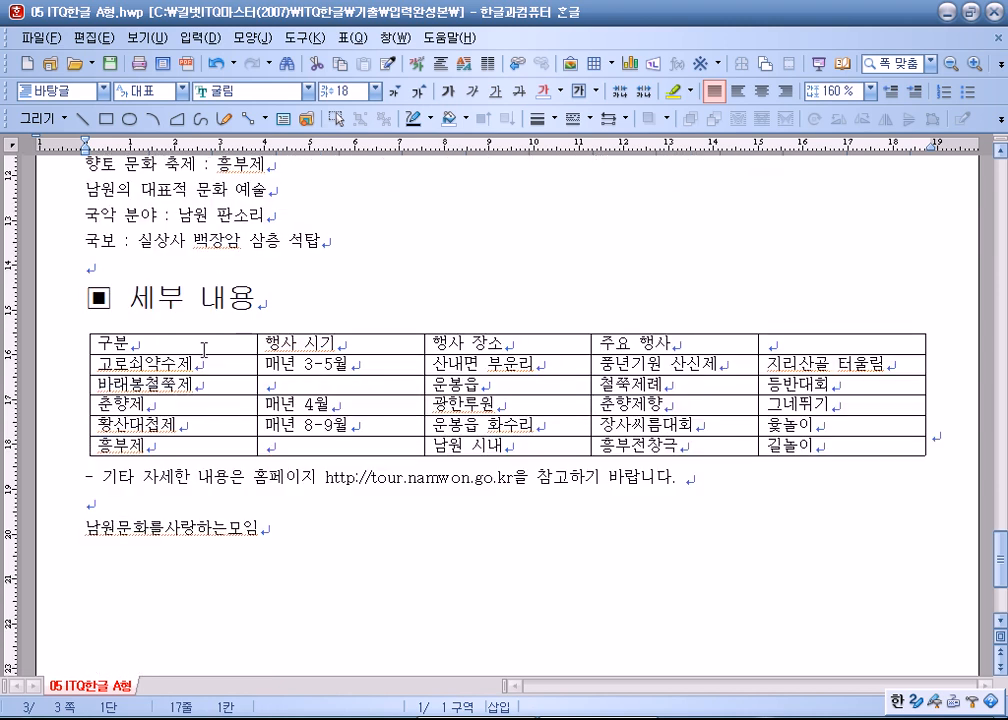
{"action": "left_click", "coordinate": [203, 347]}
{"action": "left_click", "coordinate": [325, 348], "text": "ctrl"}
{"action": "left_click", "coordinate": [578, 407], "text": "ctrl"}
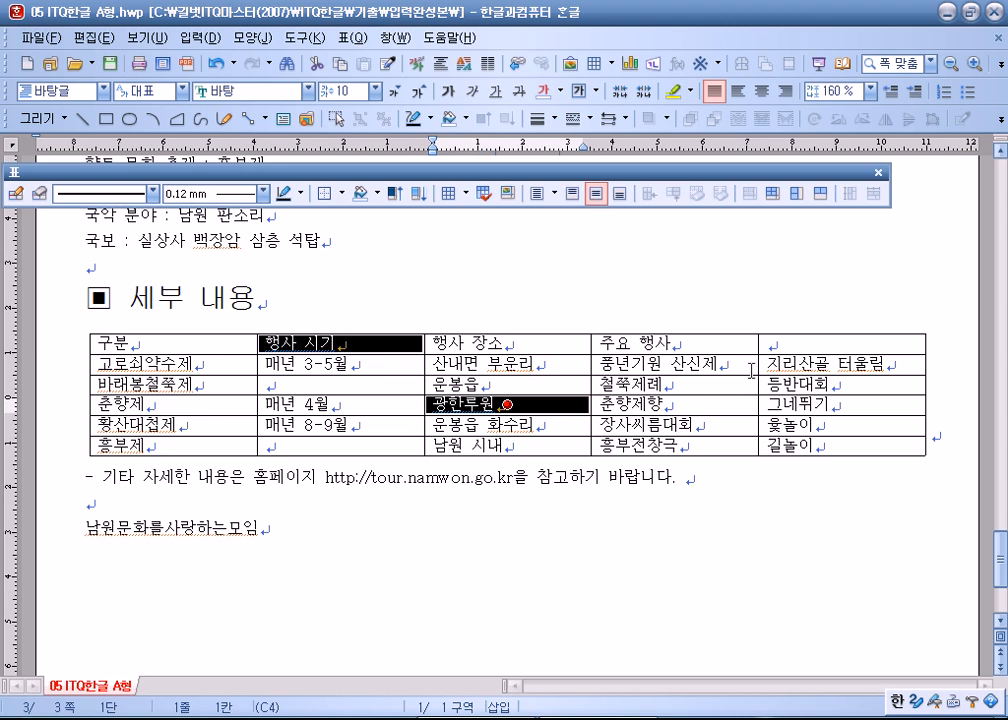
{"action": "left_click", "coordinate": [676, 364], "text": "ctrl"}
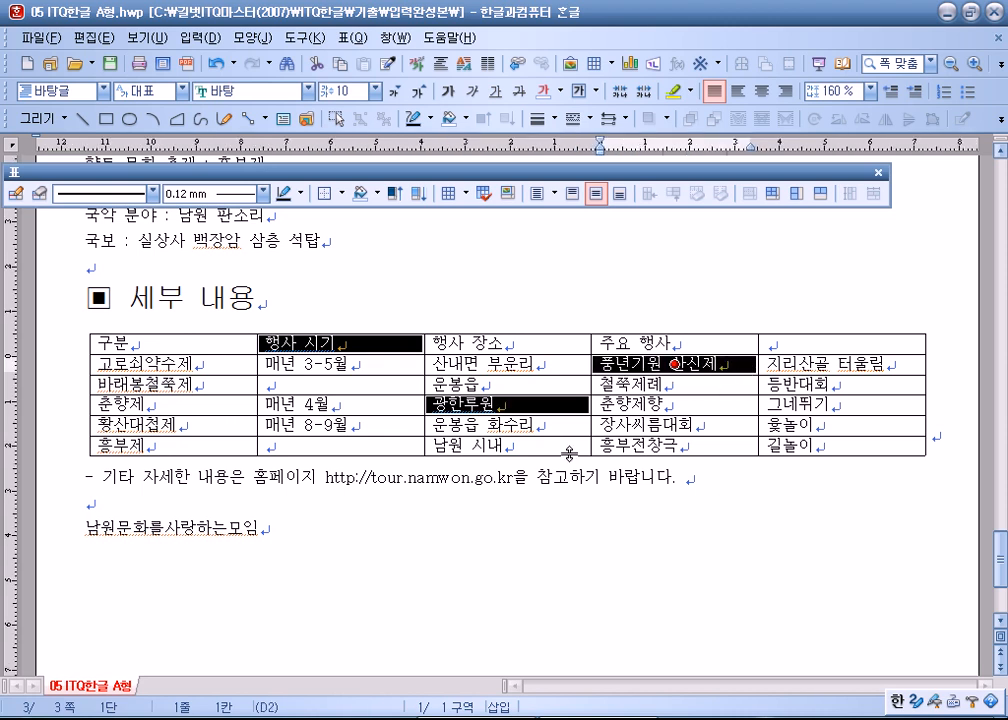
{"action": "key", "text": "Escape"}
{"action": "scroll", "coordinate": [490, 423], "scroll_direction": "up", "scroll_amount": 5}
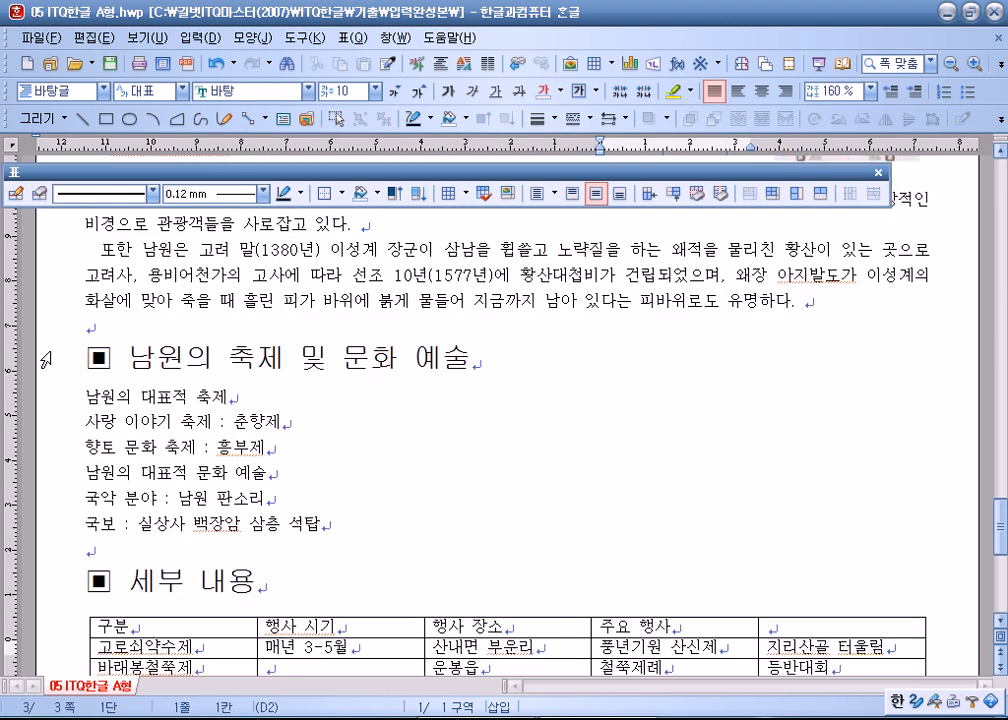
{"action": "left_click", "coordinate": [44, 360]}
{"action": "left_click_drag", "start_coordinate": [80, 587], "coordinate": [258, 586]}
{"action": "left_click_drag", "start_coordinate": [82, 360], "coordinate": [475, 375]}
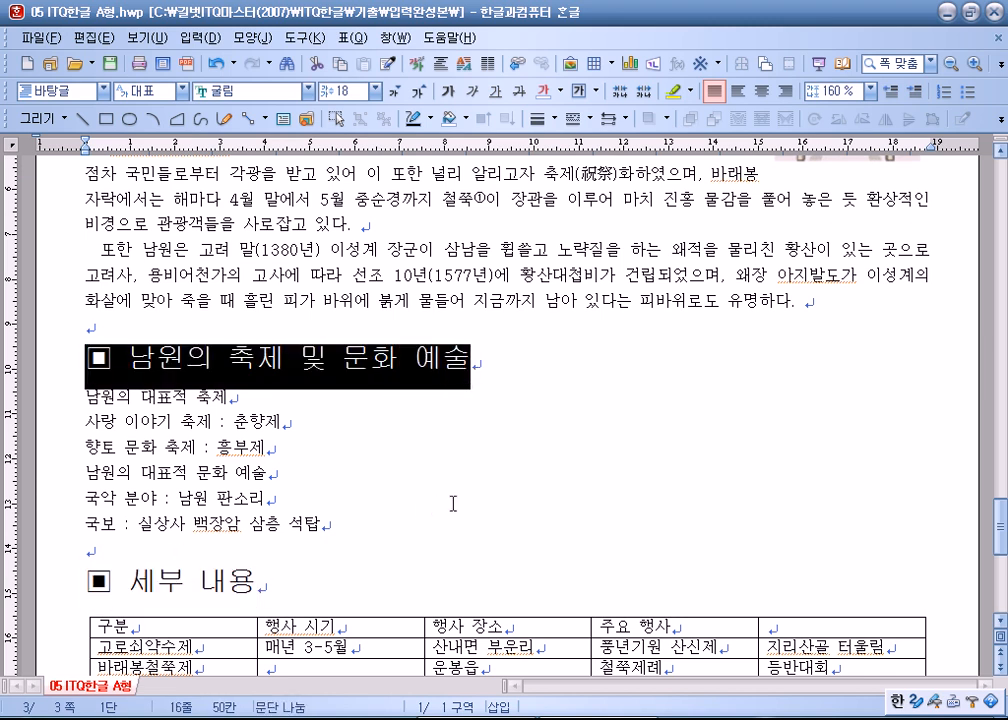
{"action": "scroll", "coordinate": [450, 503], "scroll_direction": "down", "scroll_amount": 3}
{"action": "left_click", "coordinate": [369, 360]}
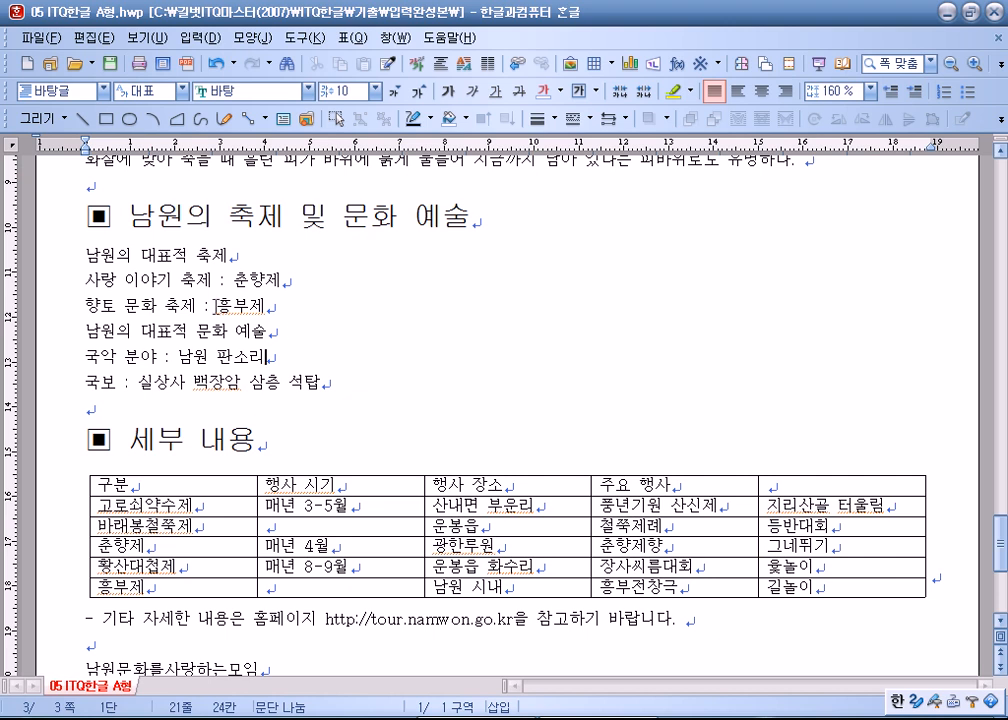
{"action": "left_click", "coordinate": [53, 222]}
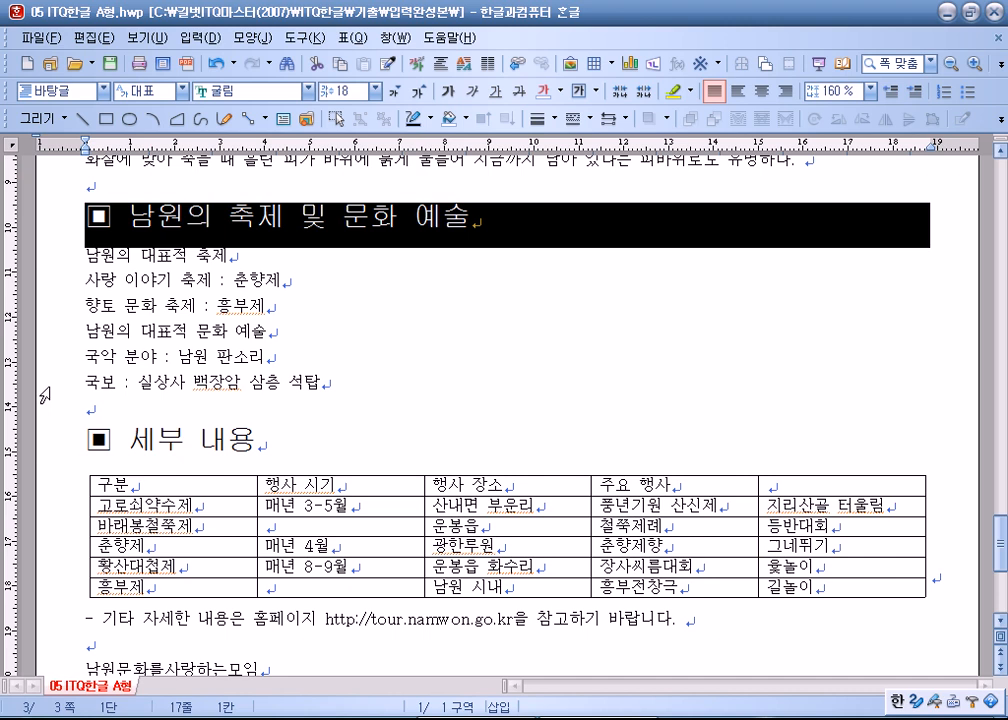
{"action": "left_click", "coordinate": [44, 445]}
Step: Give the heading text 남원의 축제 및 문화 예술, without its ▣ symbol, a white font colour and red shading
{"action": "left_click_drag", "start_coordinate": [136, 221], "coordinate": [482, 231]}
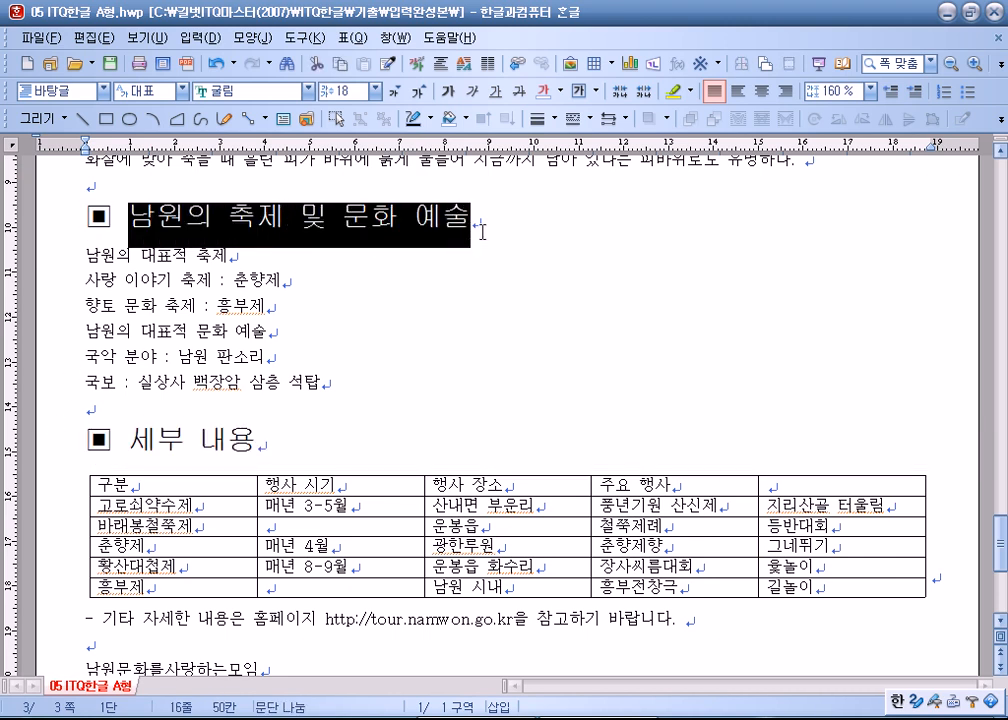
{"action": "left_click", "coordinate": [252, 38]}
{"action": "left_click", "coordinate": [215, 62]}
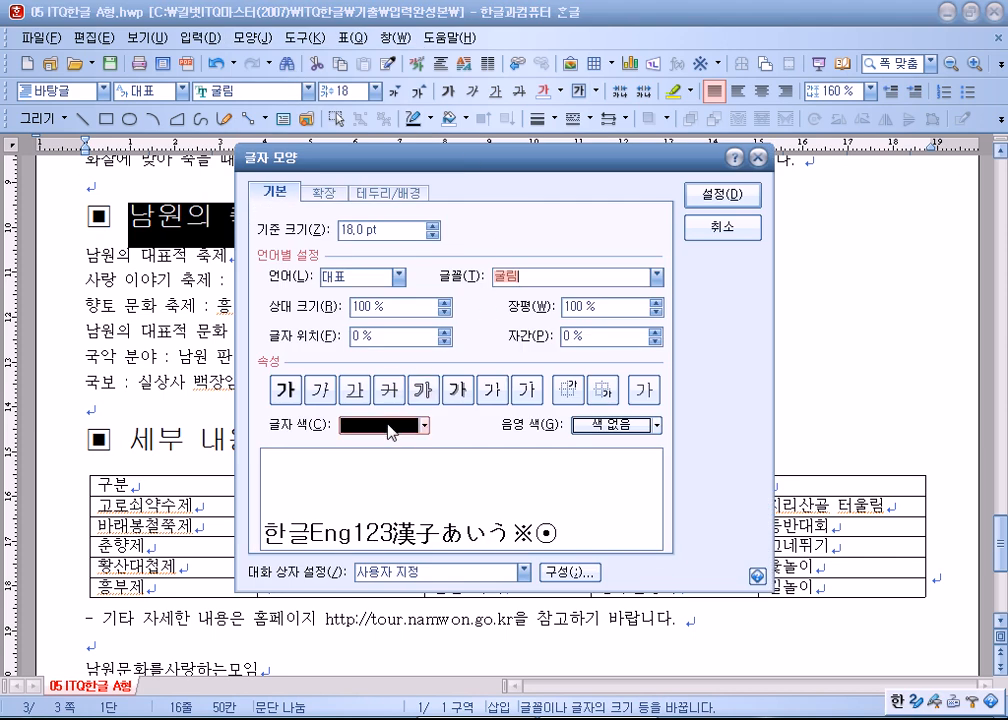
{"action": "left_click", "coordinate": [389, 430]}
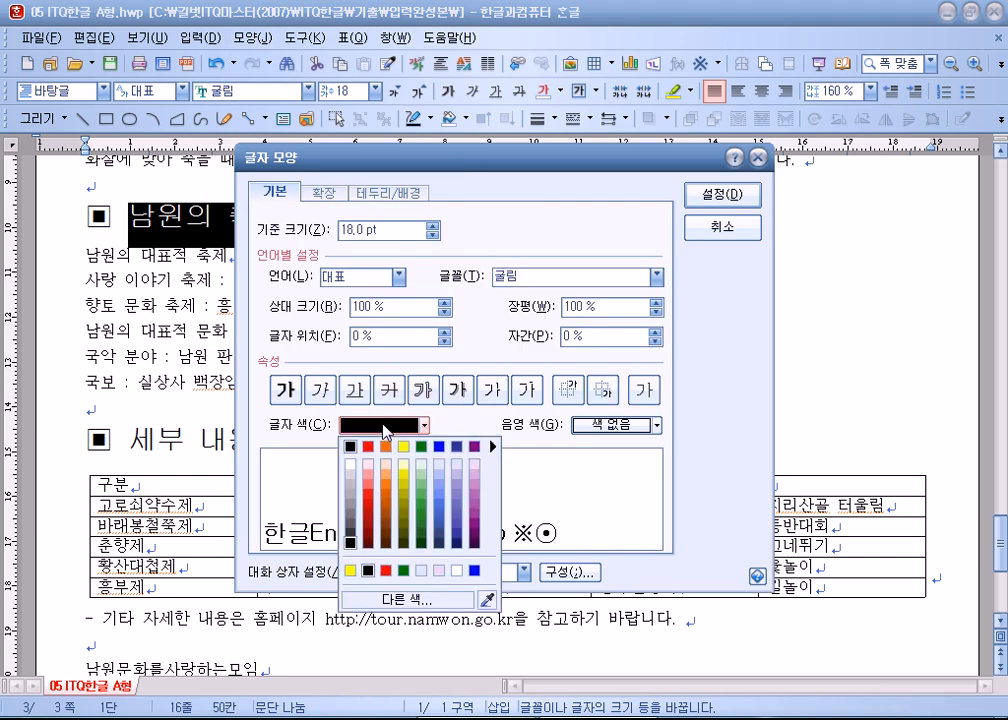
{"action": "left_click", "coordinate": [351, 464]}
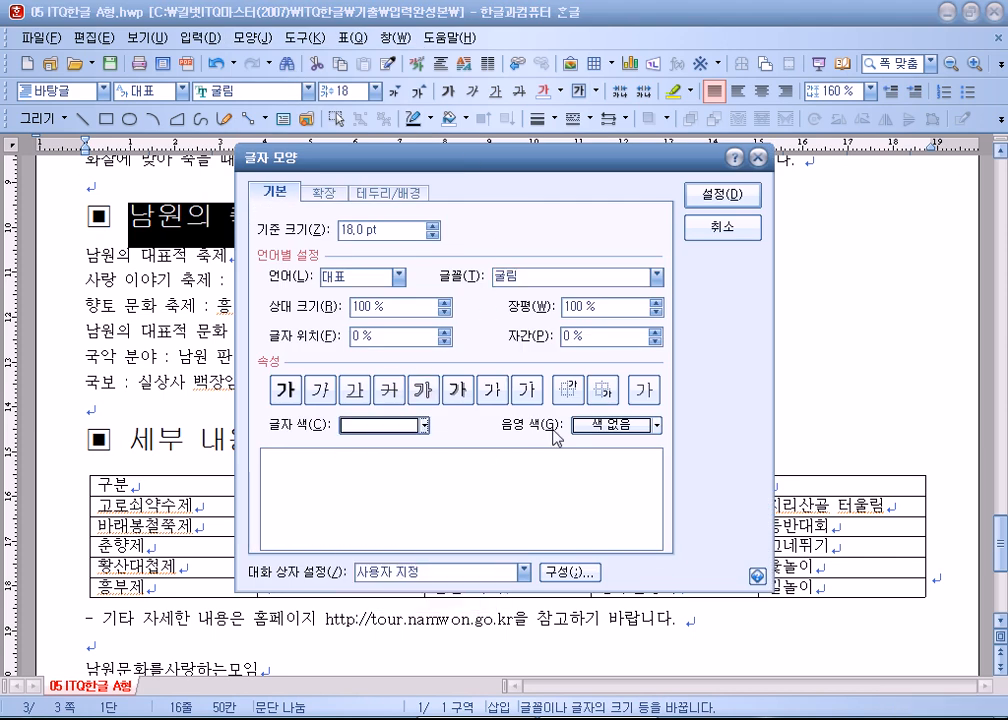
{"action": "left_click", "coordinate": [612, 425]}
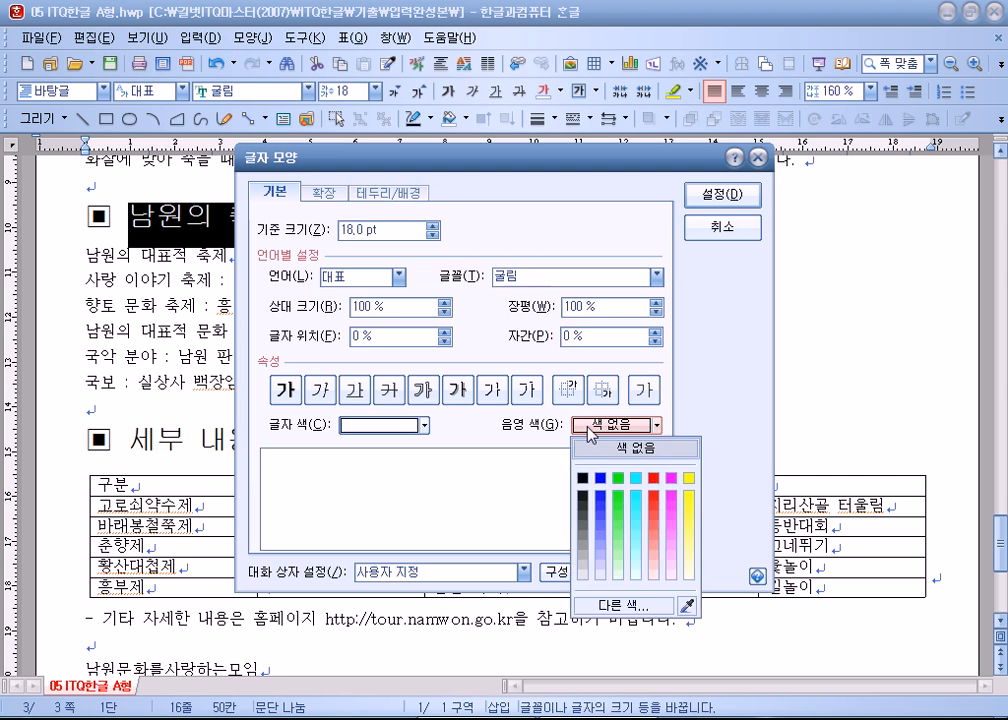
{"action": "left_click", "coordinate": [653, 478]}
{"action": "key", "text": "Return"}
{"action": "left_click", "coordinate": [394, 309]}
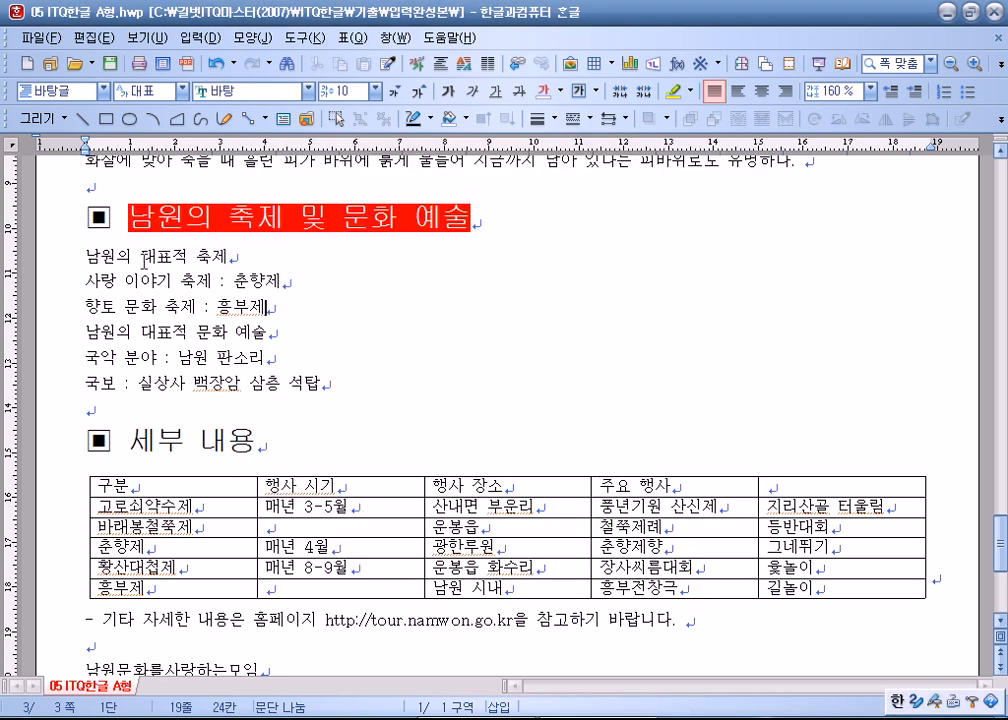
Step: Underline the heading text 세부 내용, leaving out its ▣ symbol
{"action": "scroll", "coordinate": [144, 248], "scroll_direction": "down", "scroll_amount": 2}
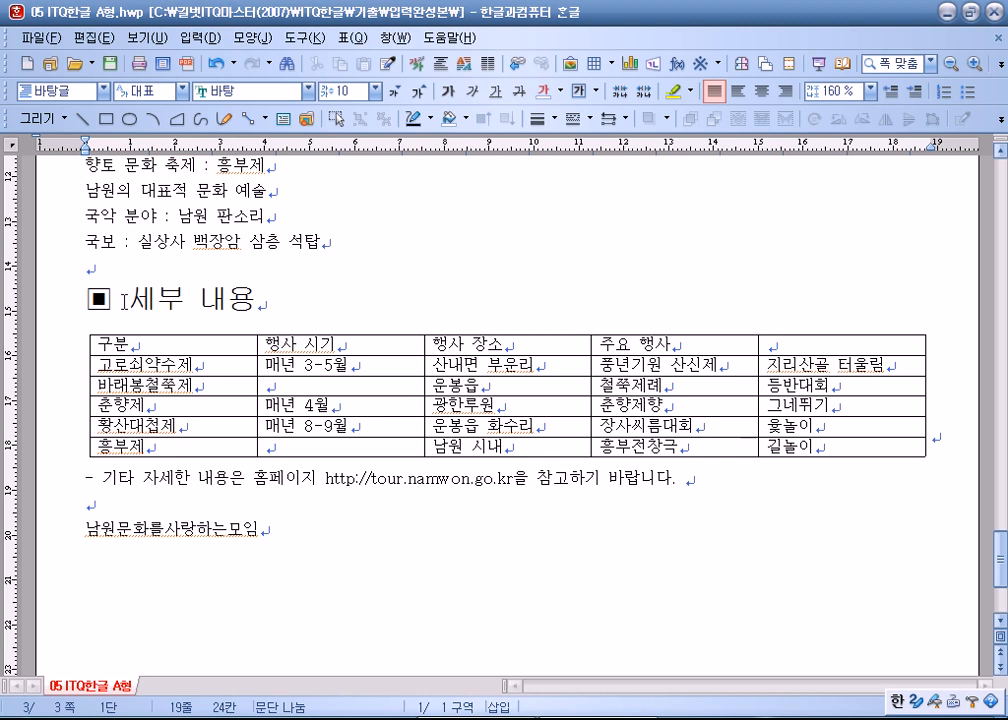
{"action": "left_click_drag", "start_coordinate": [133, 298], "coordinate": [258, 299]}
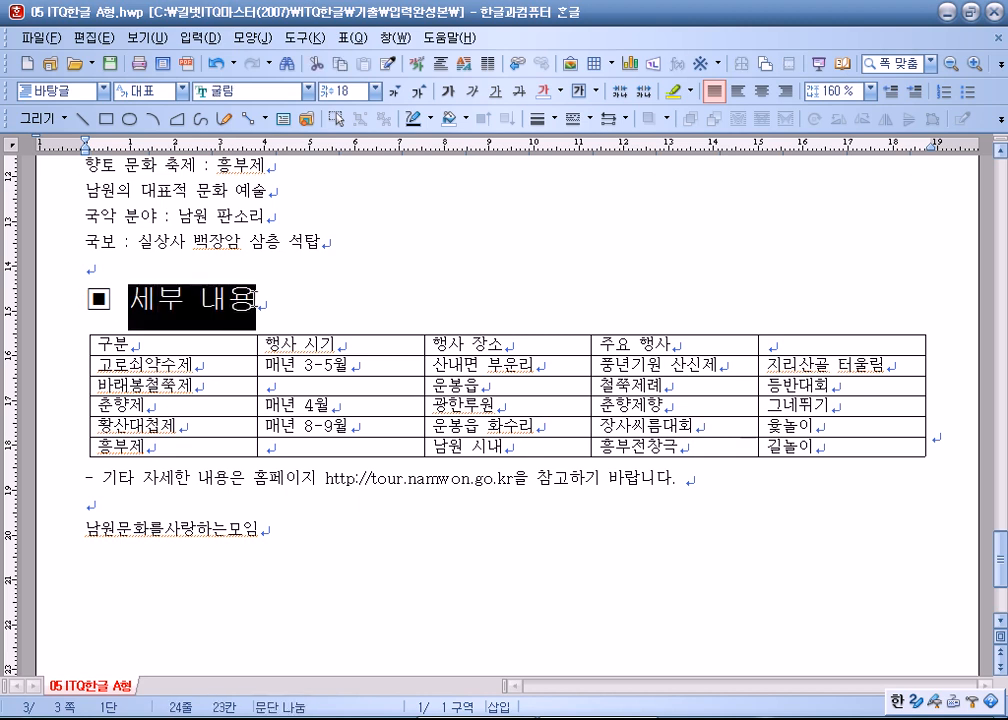
{"action": "left_click", "coordinate": [496, 91]}
{"action": "left_click", "coordinate": [308, 300]}
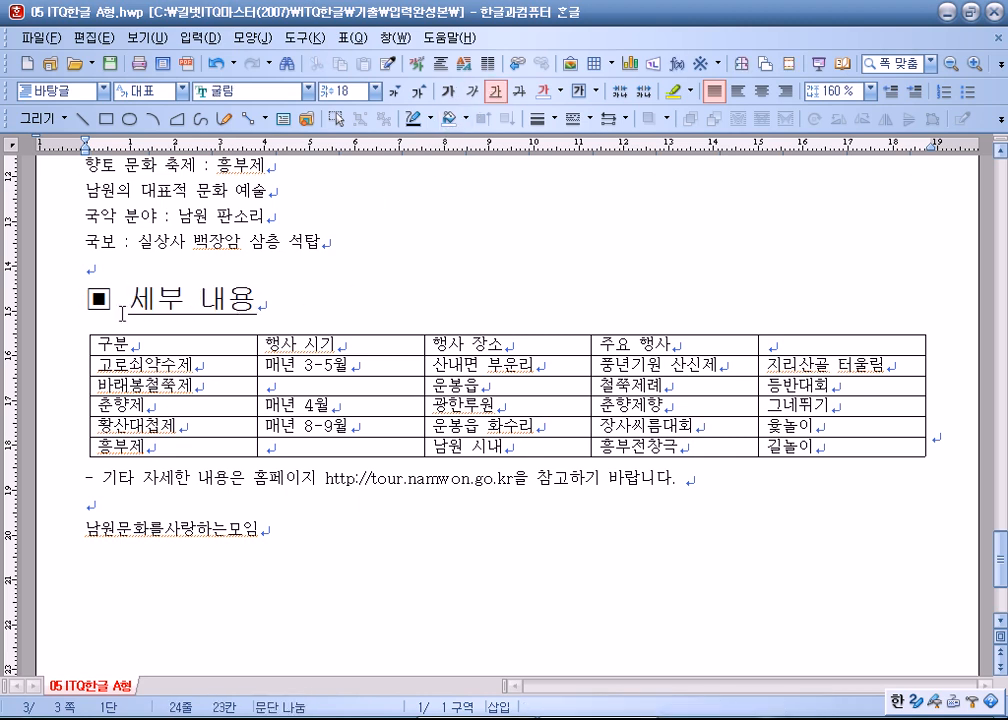
Step: Add v-shaped emphasis marks above the characters of the heading text 세부 내용
{"action": "left_click_drag", "start_coordinate": [122, 314], "coordinate": [266, 298]}
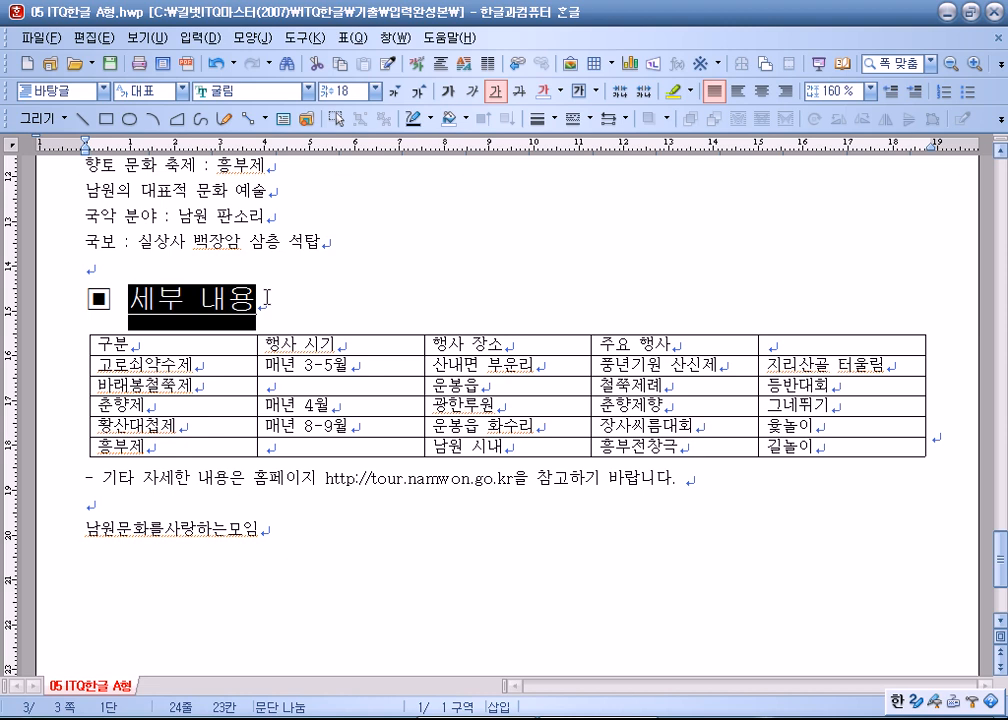
{"action": "left_click", "coordinate": [252, 37]}
{"action": "left_click", "coordinate": [272, 62]}
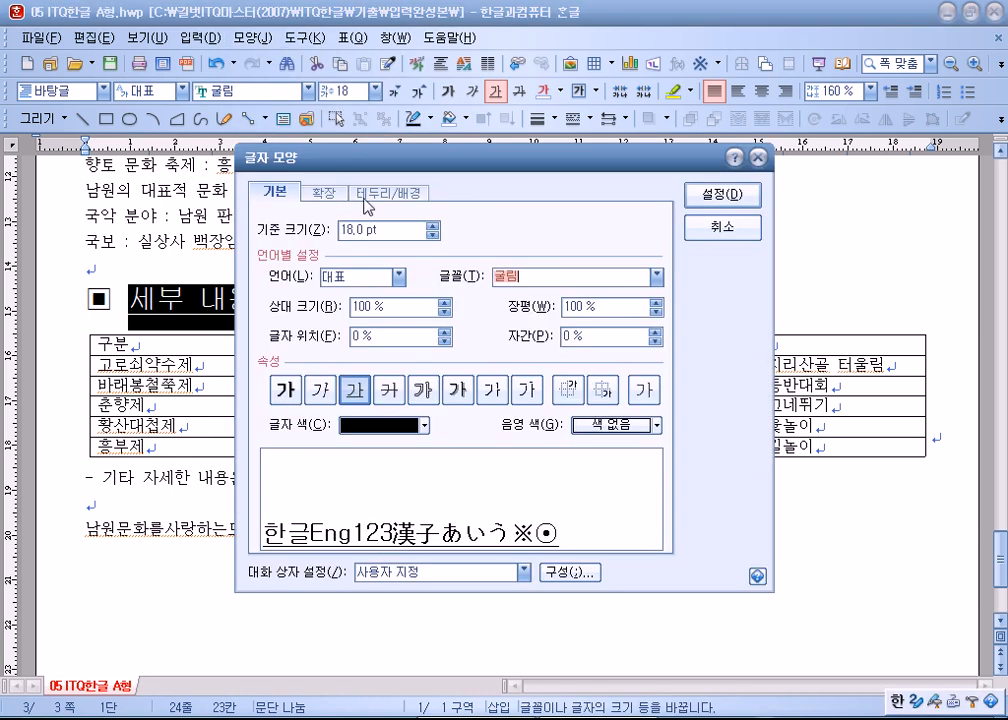
{"action": "left_click", "coordinate": [325, 192]}
{"action": "left_click_drag", "start_coordinate": [419, 160], "coordinate": [568, 80]}
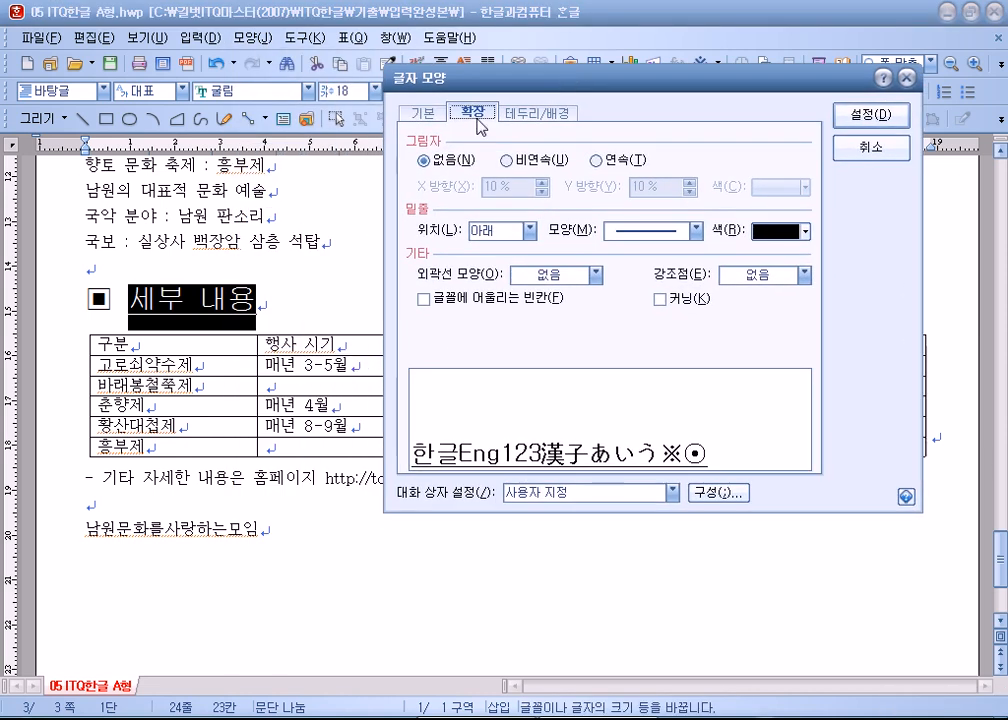
{"action": "left_click", "coordinate": [754, 274]}
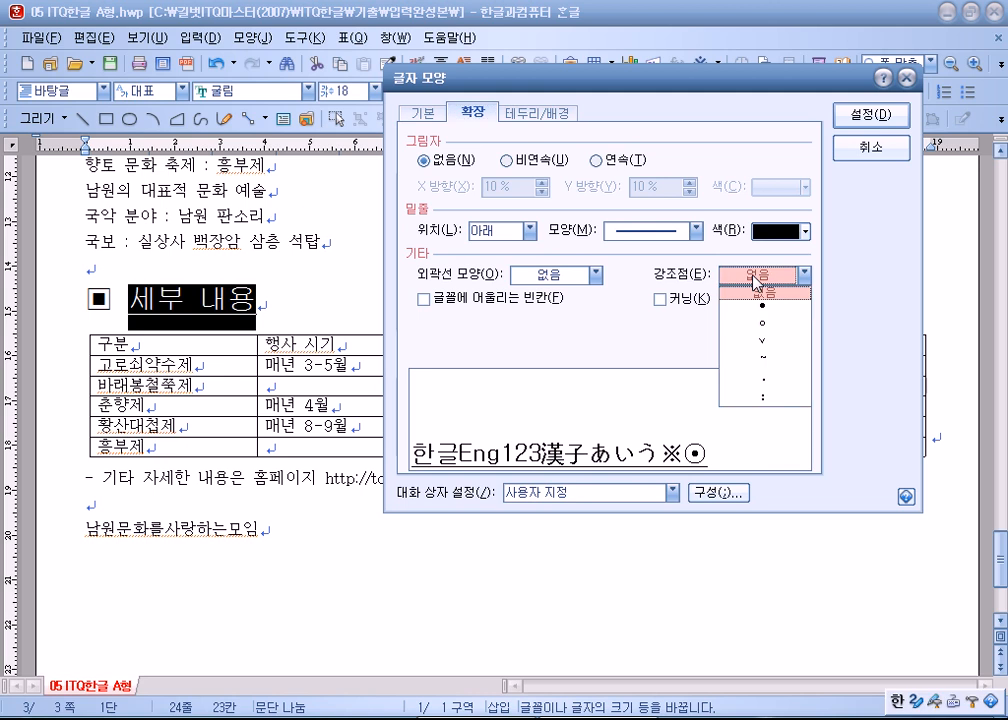
{"action": "left_click", "coordinate": [765, 350]}
{"action": "left_click", "coordinate": [866, 118]}
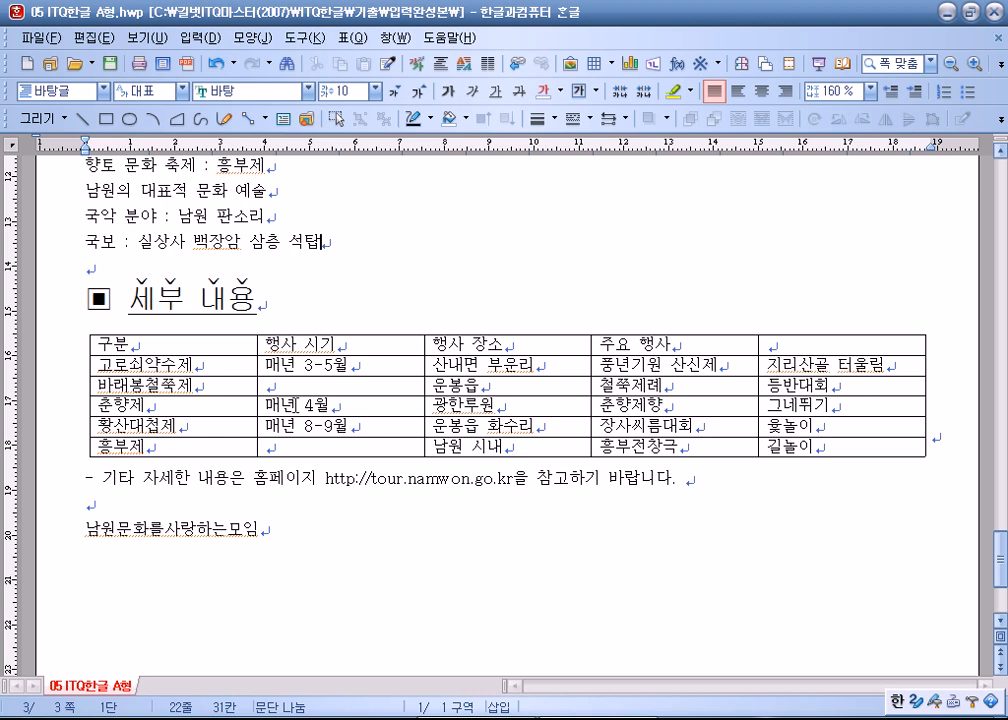
{"action": "scroll", "coordinate": [297, 405], "scroll_direction": "up", "scroll_amount": 2}
{"action": "left_click_drag", "start_coordinate": [89, 215], "coordinate": [440, 222]}
{"action": "left_click_drag", "start_coordinate": [66, 438], "coordinate": [218, 452]}
{"action": "left_click_drag", "start_coordinate": [335, 404], "coordinate": [215, 317]}
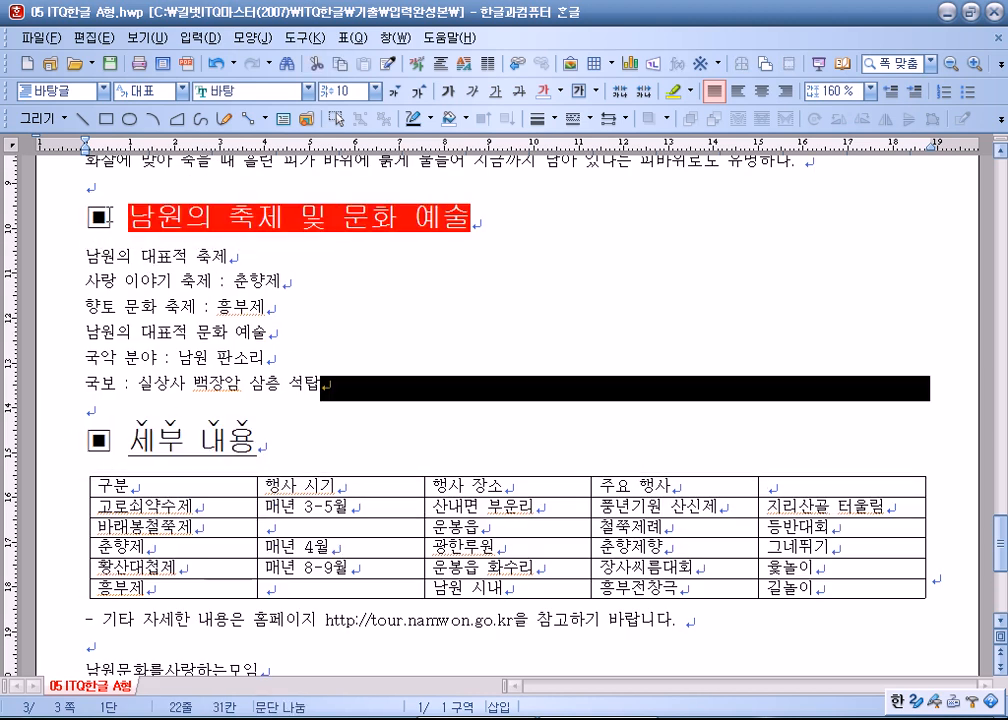
{"action": "left_click", "coordinate": [110, 215]}
{"action": "left_click", "coordinate": [108, 440]}
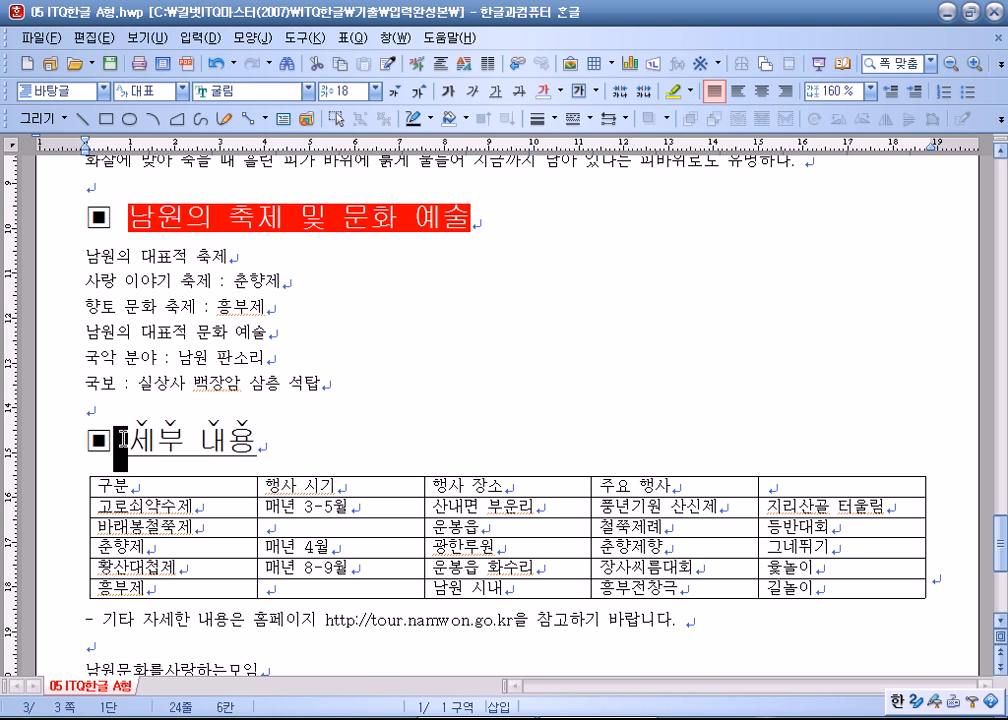
{"action": "left_click", "coordinate": [68, 410]}
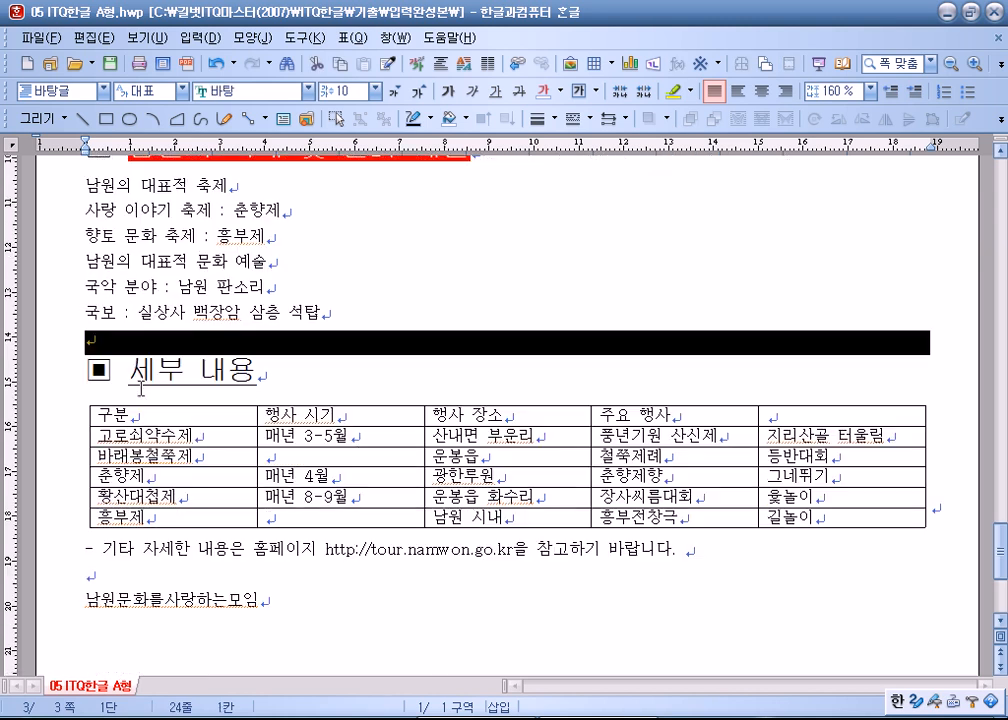
Step: Set the line spacing of the six lines from 남원의 대표적 축제 to 국보 : 실상사 백장암 삼층 석탑 to 180 %
{"action": "left_click_drag", "start_coordinate": [86, 256], "coordinate": [353, 378]}
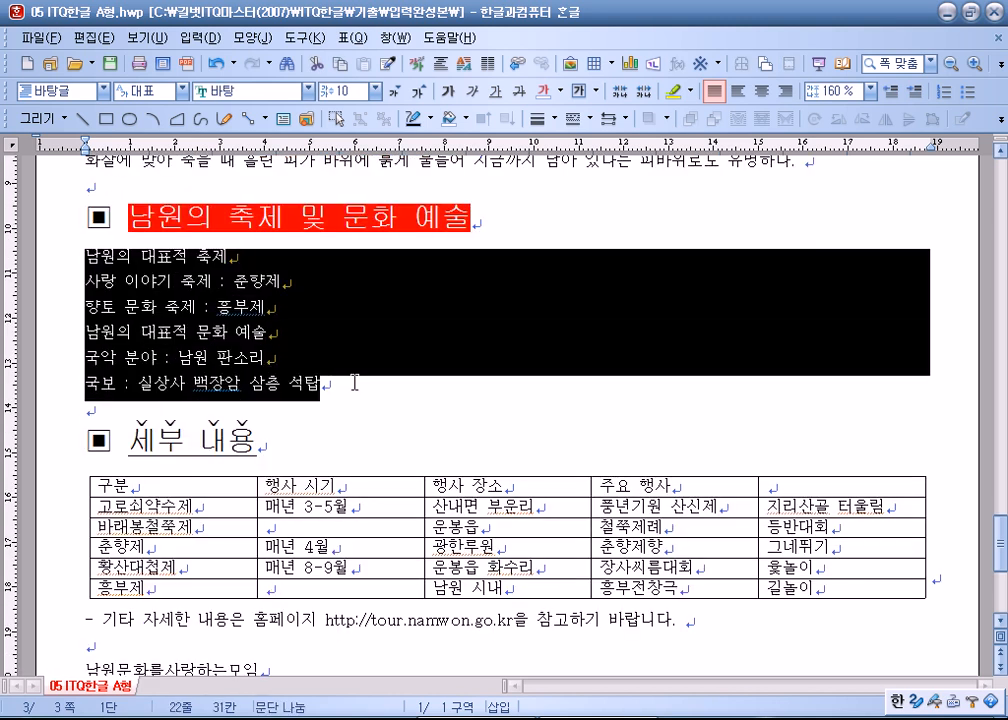
{"action": "left_click", "coordinate": [870, 90]}
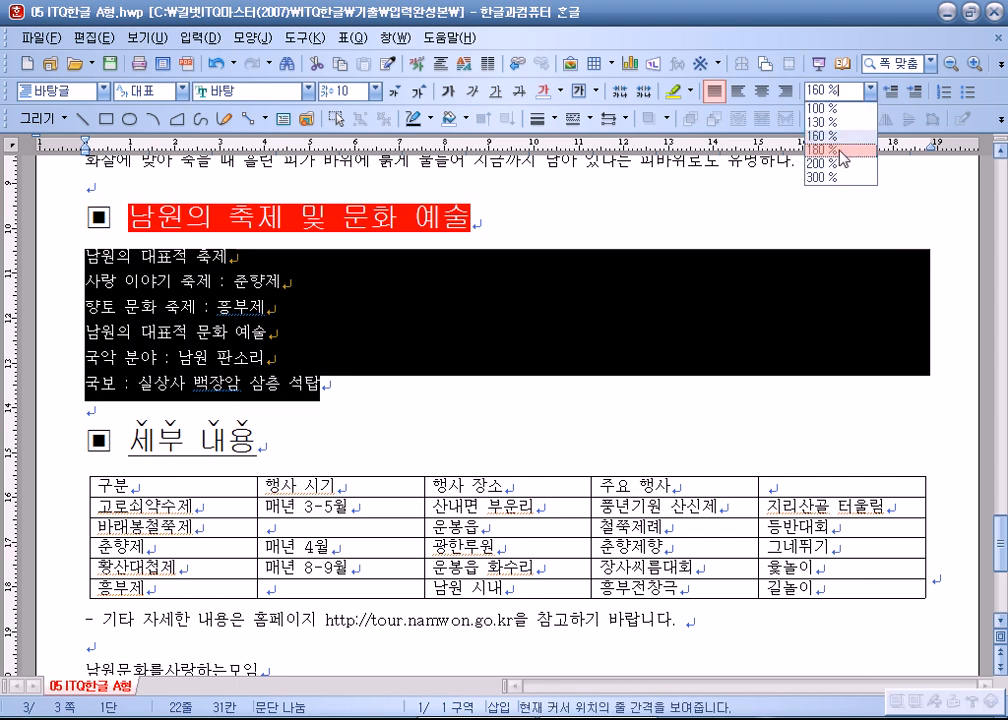
{"action": "left_click", "coordinate": [845, 150]}
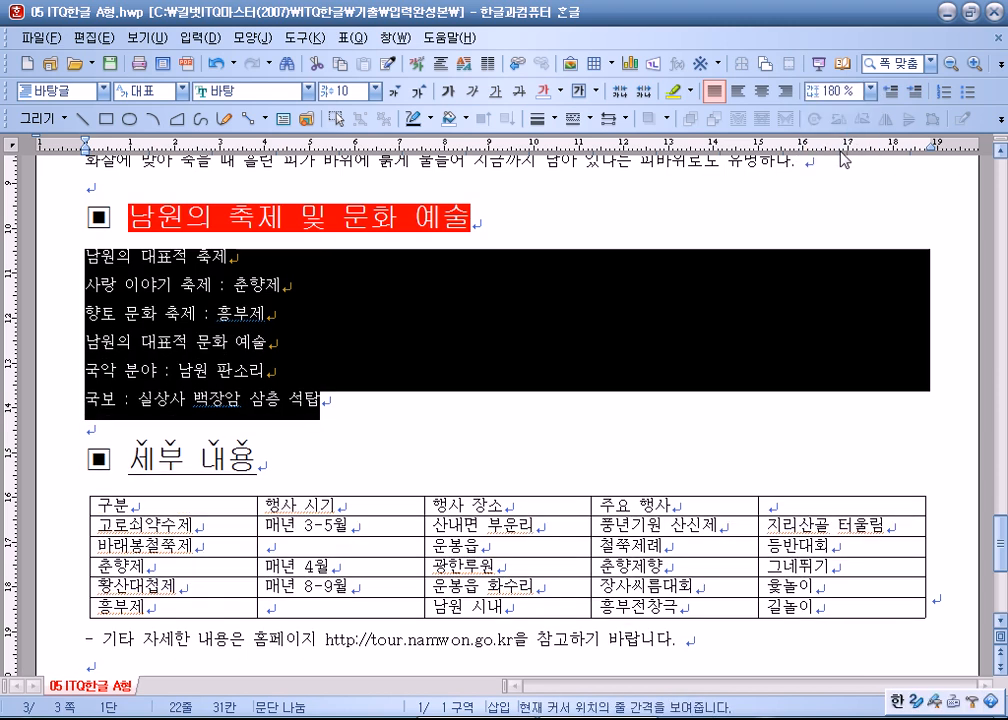
Step: Choose the 가), a), (1), (가) paragraph numbering scheme for the six selected lines
{"action": "right_click", "coordinate": [391, 271]}
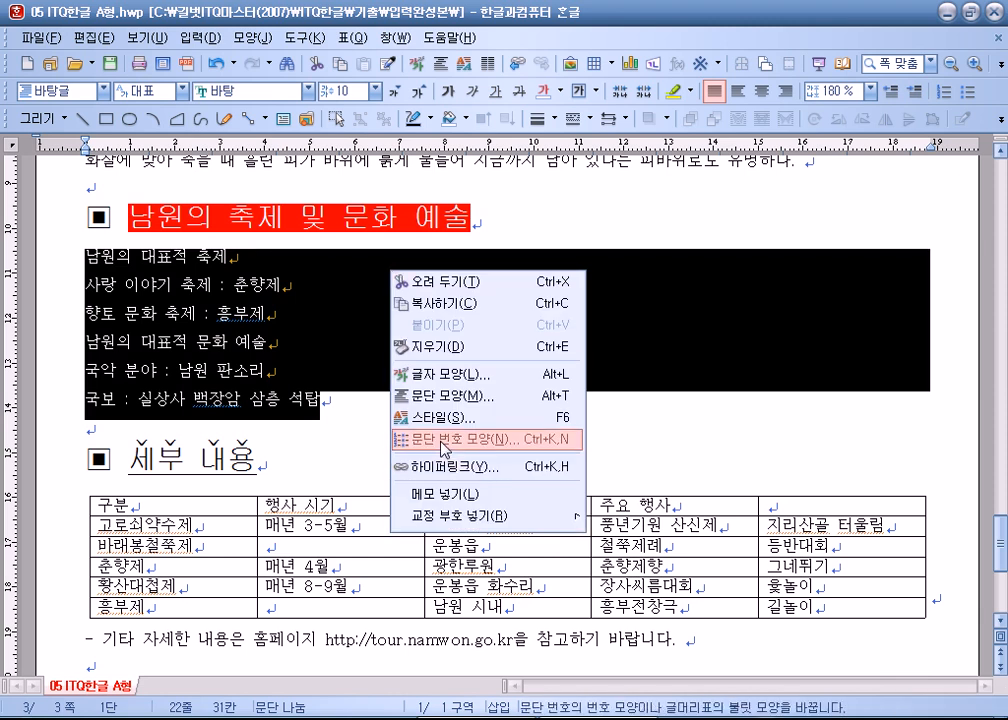
{"action": "left_click", "coordinate": [443, 440]}
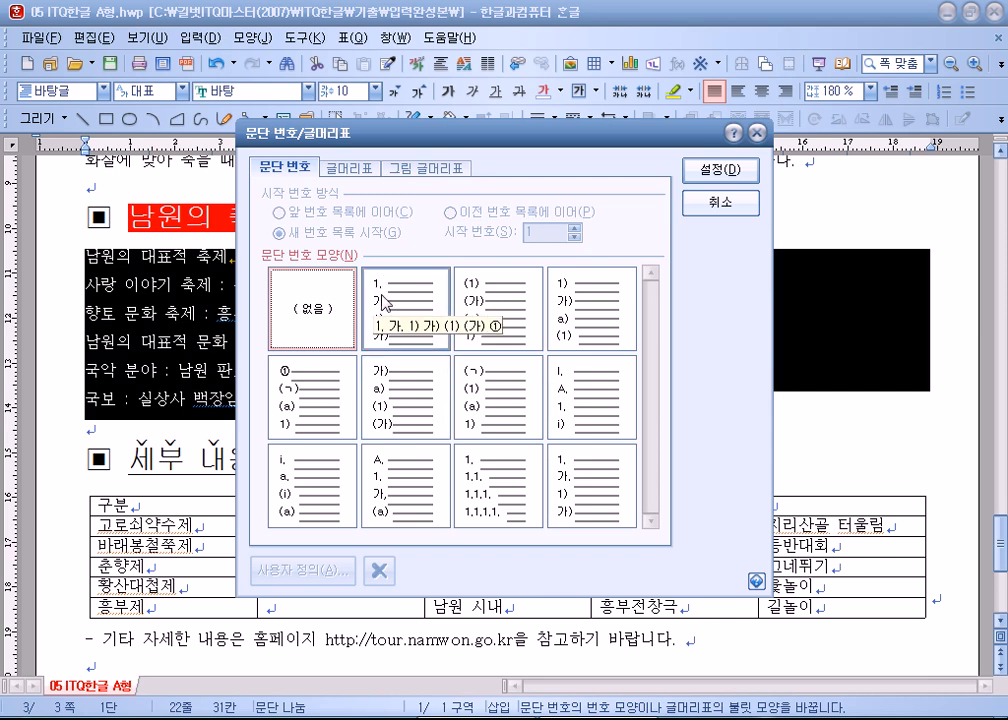
{"action": "left_click", "coordinate": [410, 400]}
{"action": "left_click_drag", "start_coordinate": [540, 133], "coordinate": [707, 46]}
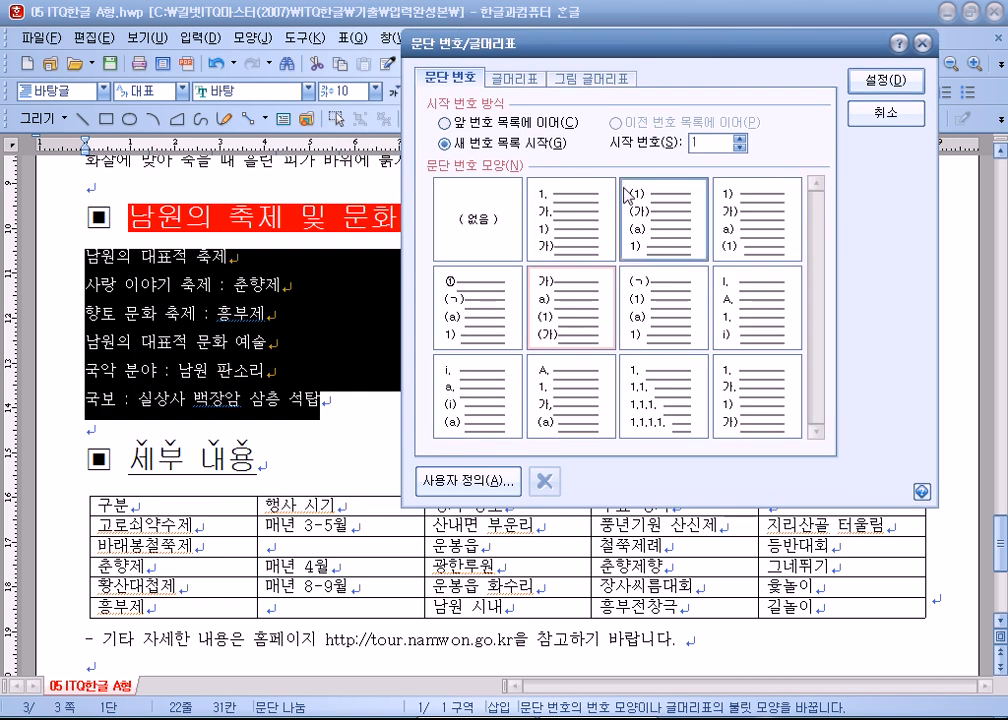
Step: Customise level 1 of the numbering scheme with a number width of 15 pt and right (오른쪽) alignment
{"action": "left_click", "coordinate": [466, 481]}
{"action": "left_click_drag", "start_coordinate": [672, 307], "coordinate": [604, 307]}
{"action": "type", "text": "15"}
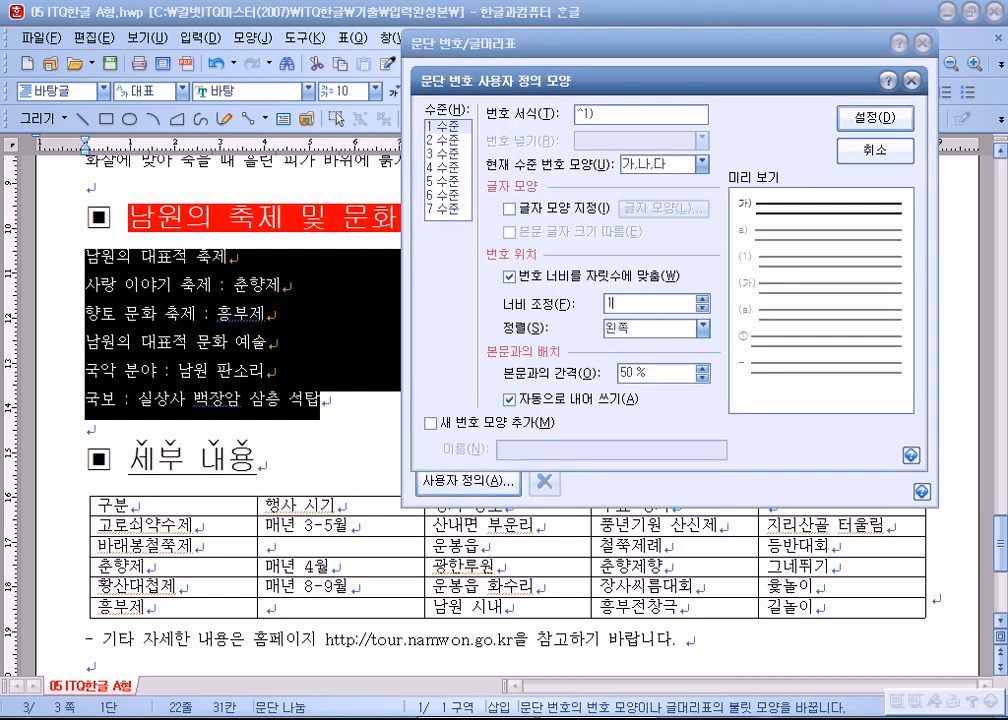
{"action": "left_click", "coordinate": [618, 330]}
{"action": "left_click", "coordinate": [627, 373]}
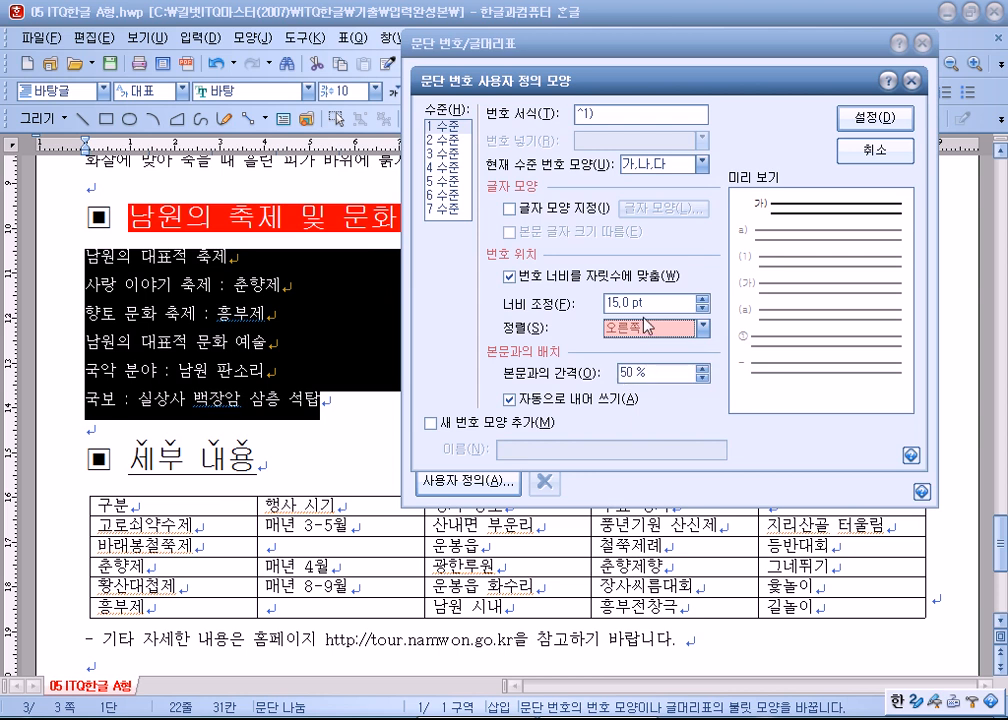
Step: Set the level 2 number width to 25 pt with right (오른쪽) alignment and apply the customised numbering to the six lines
{"action": "left_click", "coordinate": [443, 140]}
{"action": "left_click_drag", "start_coordinate": [668, 303], "coordinate": [606, 303]}
{"action": "type", "text": "26"}
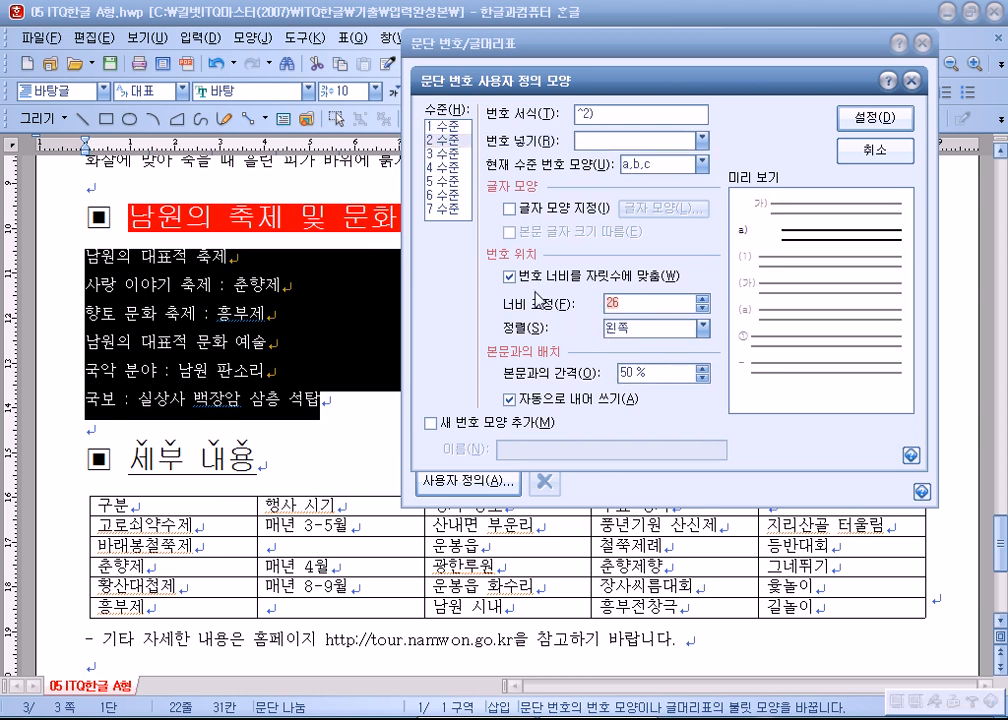
{"action": "left_click", "coordinate": [645, 328]}
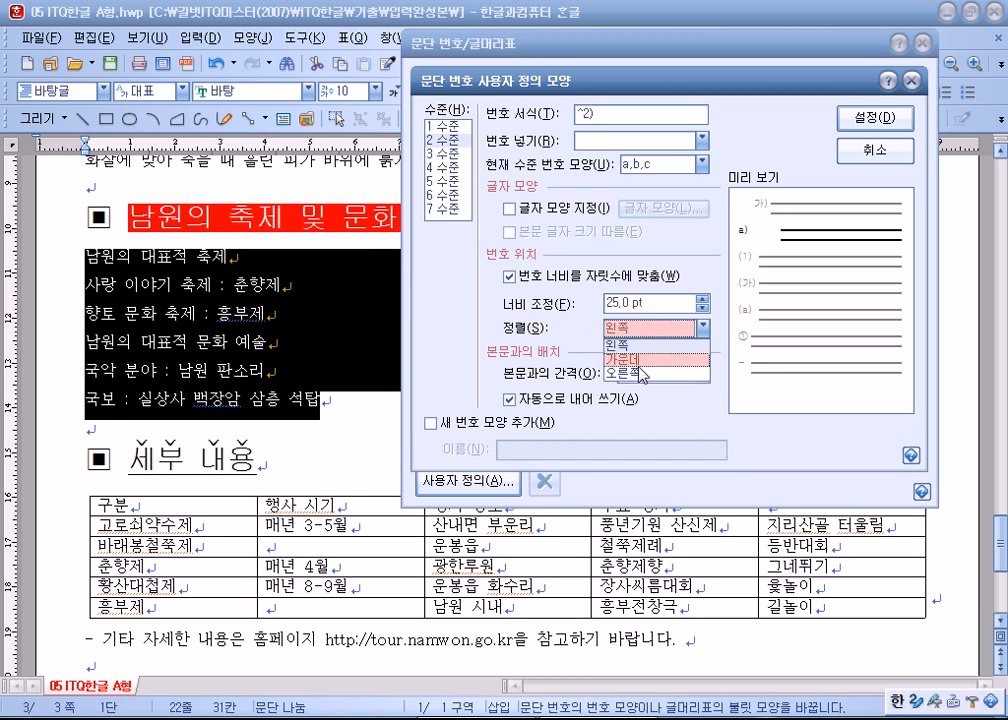
{"action": "left_click", "coordinate": [638, 374]}
{"action": "left_click", "coordinate": [443, 127]}
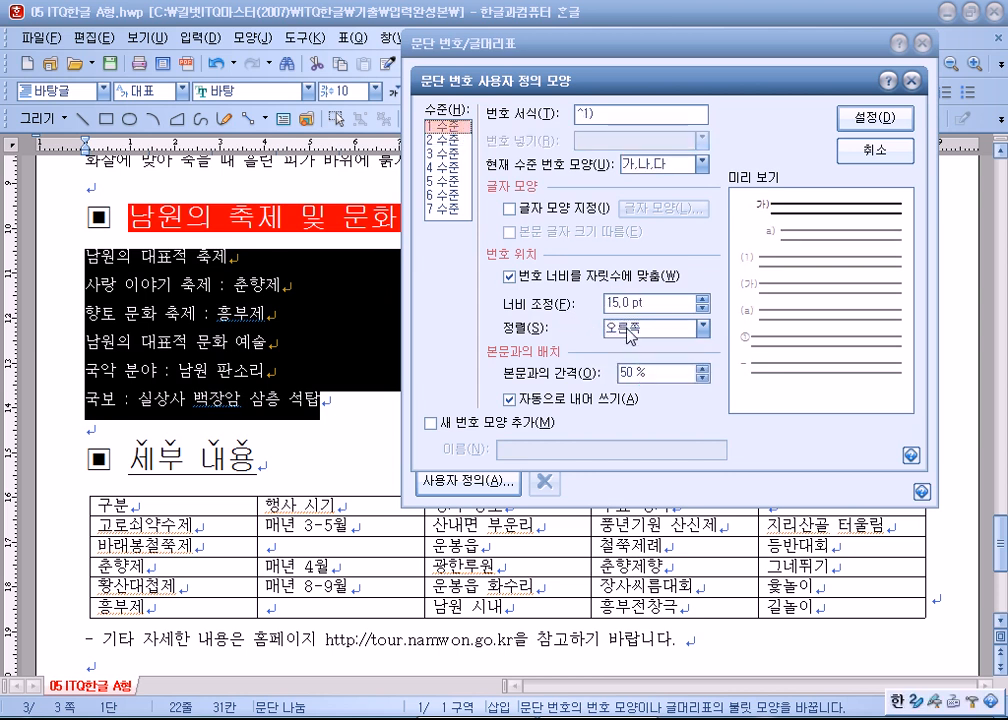
{"action": "left_click", "coordinate": [443, 141]}
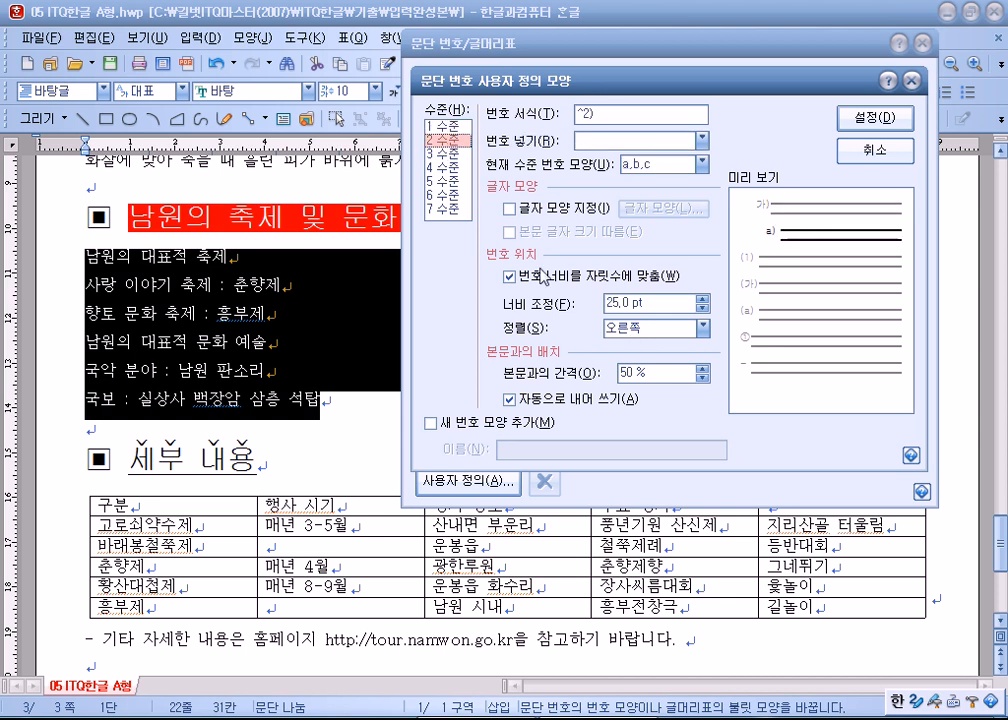
{"action": "left_click", "coordinate": [875, 117]}
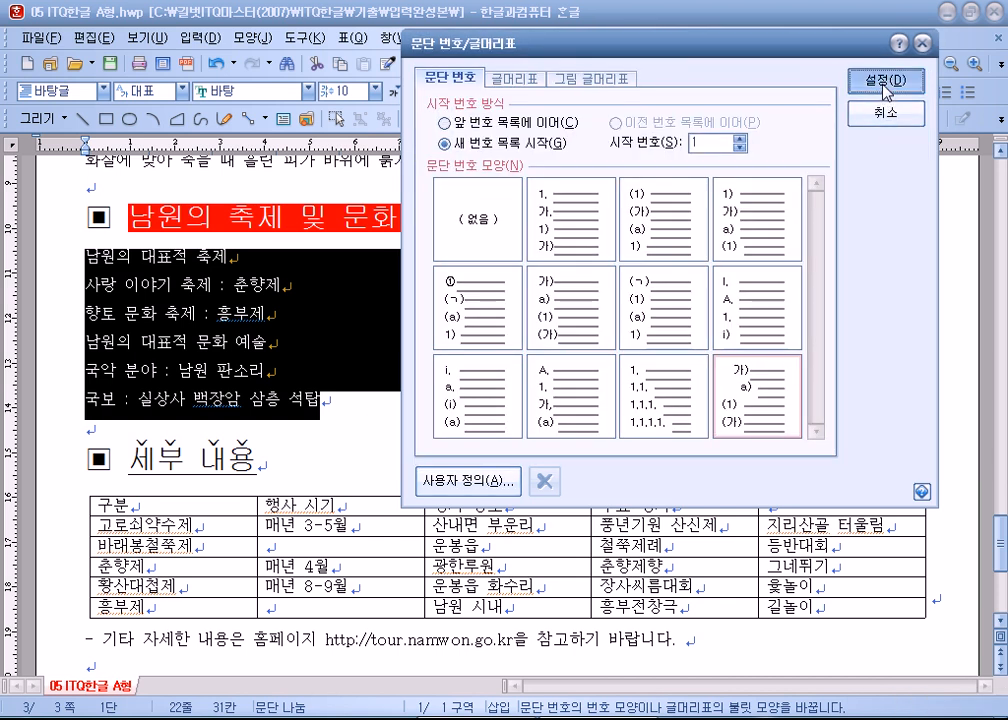
{"action": "left_click", "coordinate": [884, 83]}
Step: Demote the 춘향제 and 흥부제 lines and the 국악 분야 and 국보 lines to level 2 of the numbered list
{"action": "left_click", "coordinate": [207, 306]}
{"action": "left_click_drag", "start_coordinate": [196, 290], "coordinate": [296, 322]}
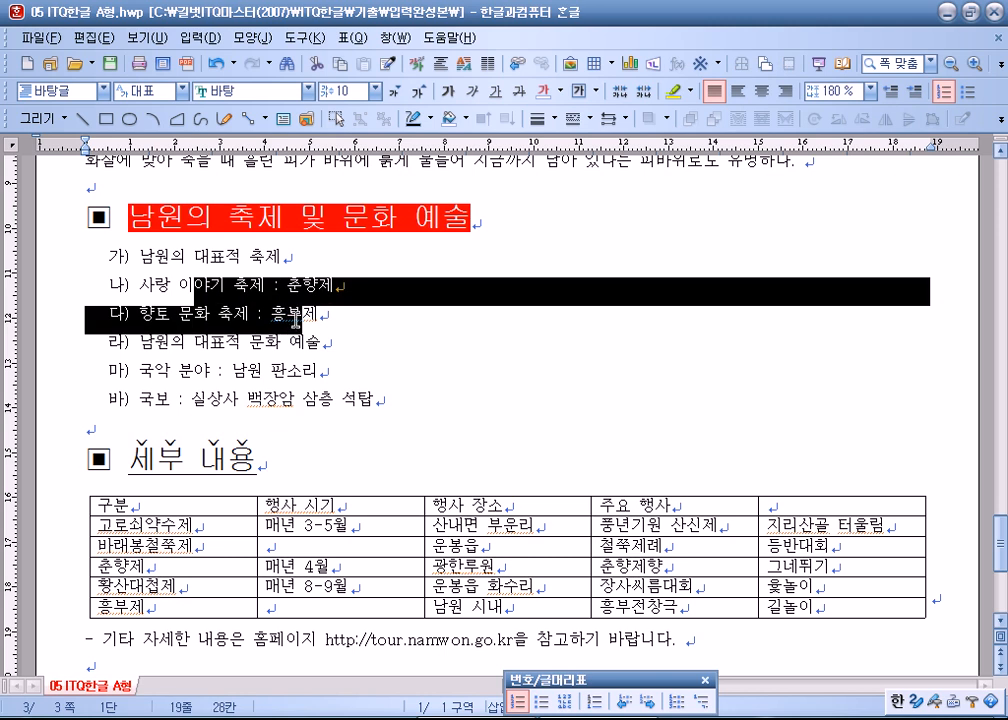
{"action": "left_click_drag", "start_coordinate": [672, 684], "coordinate": [637, 125]}
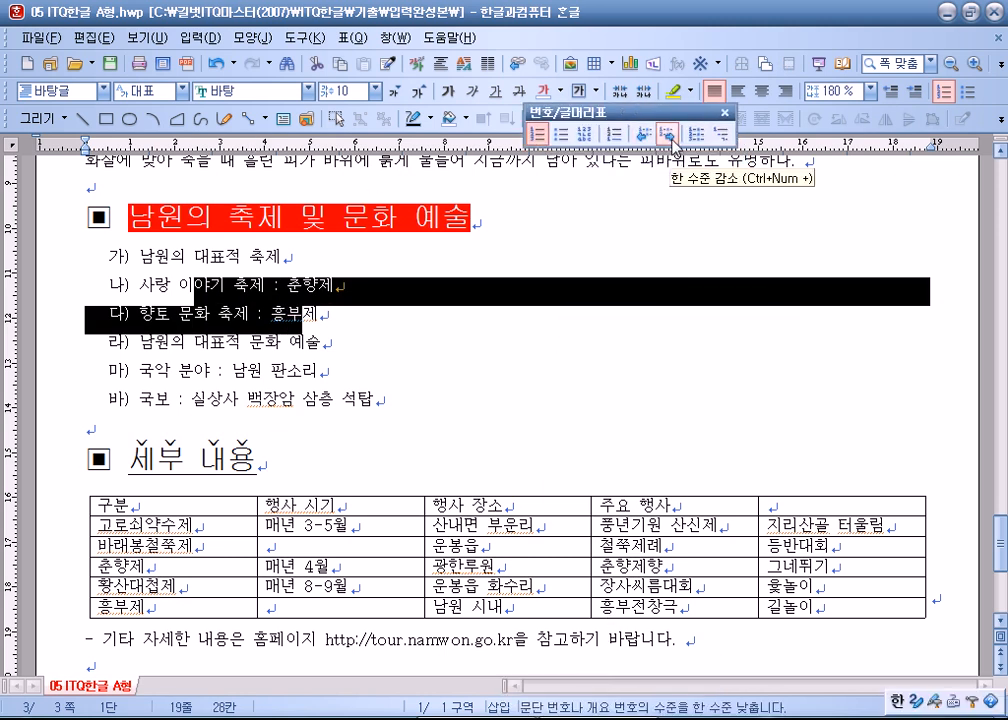
{"action": "left_click", "coordinate": [670, 138]}
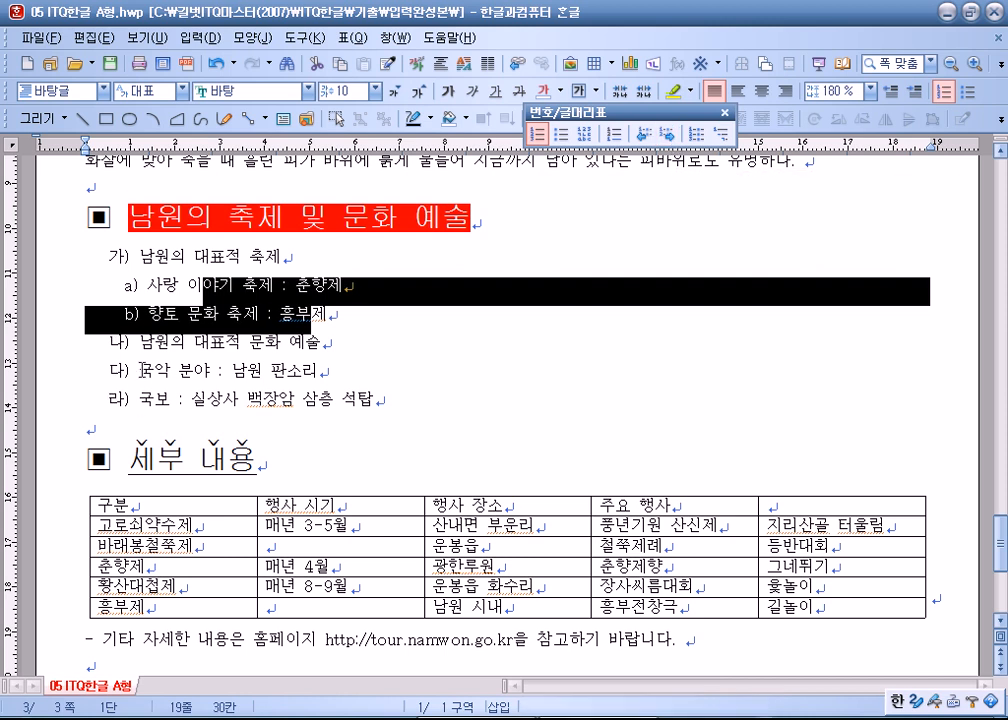
{"action": "left_click_drag", "start_coordinate": [155, 371], "coordinate": [183, 402]}
{"action": "left_click", "coordinate": [667, 133]}
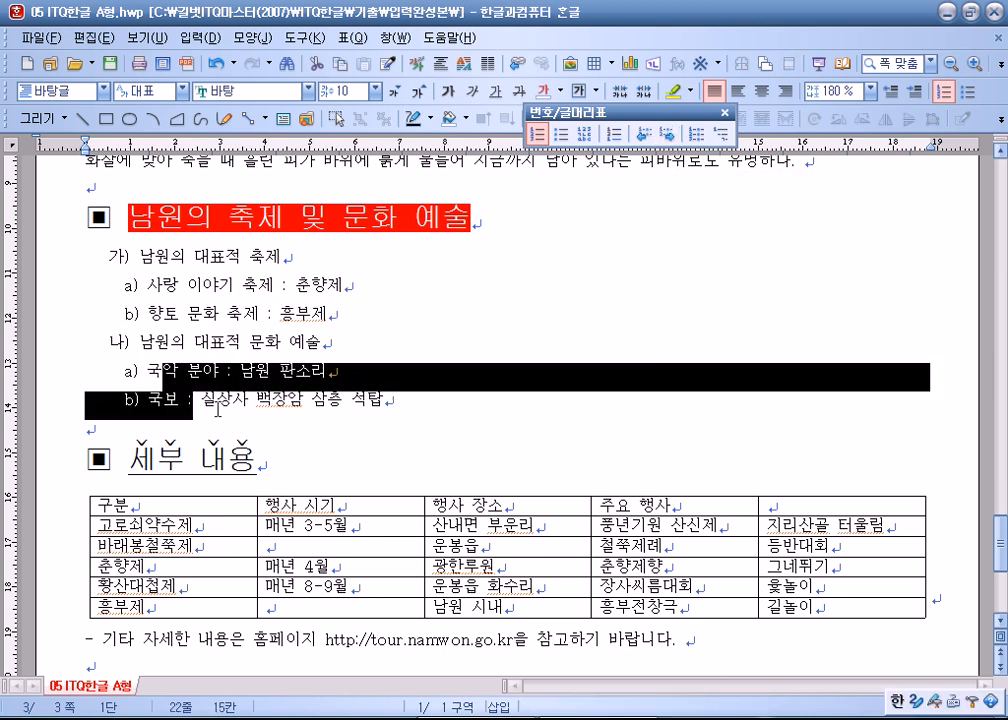
{"action": "left_click", "coordinate": [131, 268]}
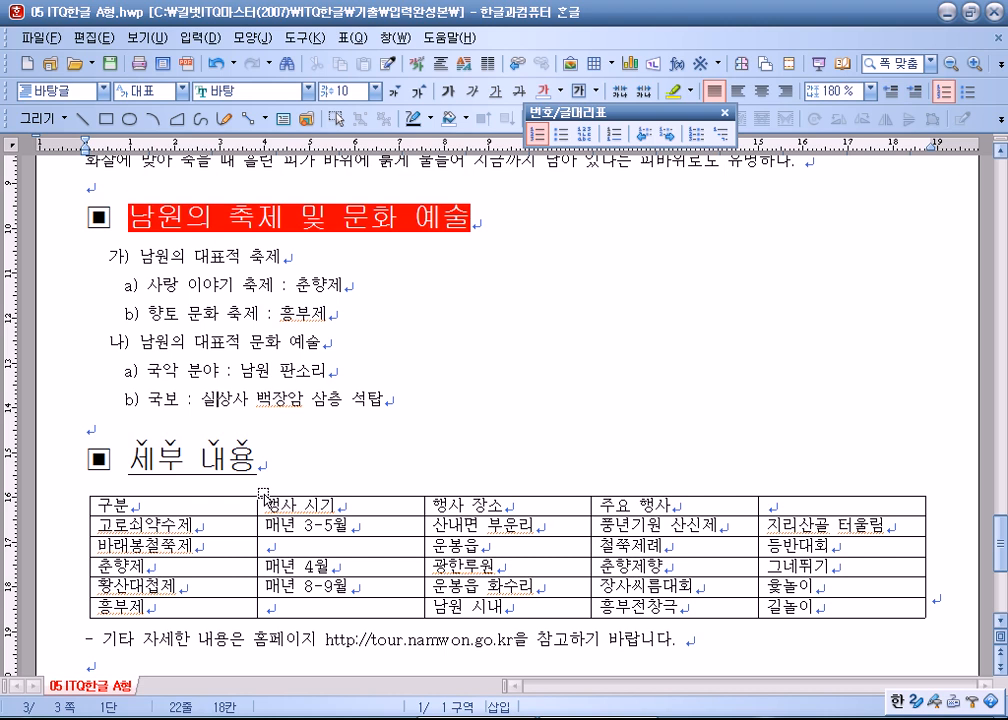
Step: Set the font of all cells in the 세부 내용 table to 굴림 and centre their text
{"action": "scroll", "coordinate": [263, 492], "scroll_direction": "down", "scroll_amount": 2}
{"action": "scroll", "coordinate": [230, 478], "scroll_direction": "up", "scroll_amount": 2}
{"action": "scroll", "coordinate": [203, 462], "scroll_direction": "down", "scroll_amount": 1}
{"action": "left_click_drag", "start_coordinate": [110, 435], "coordinate": [807, 584]}
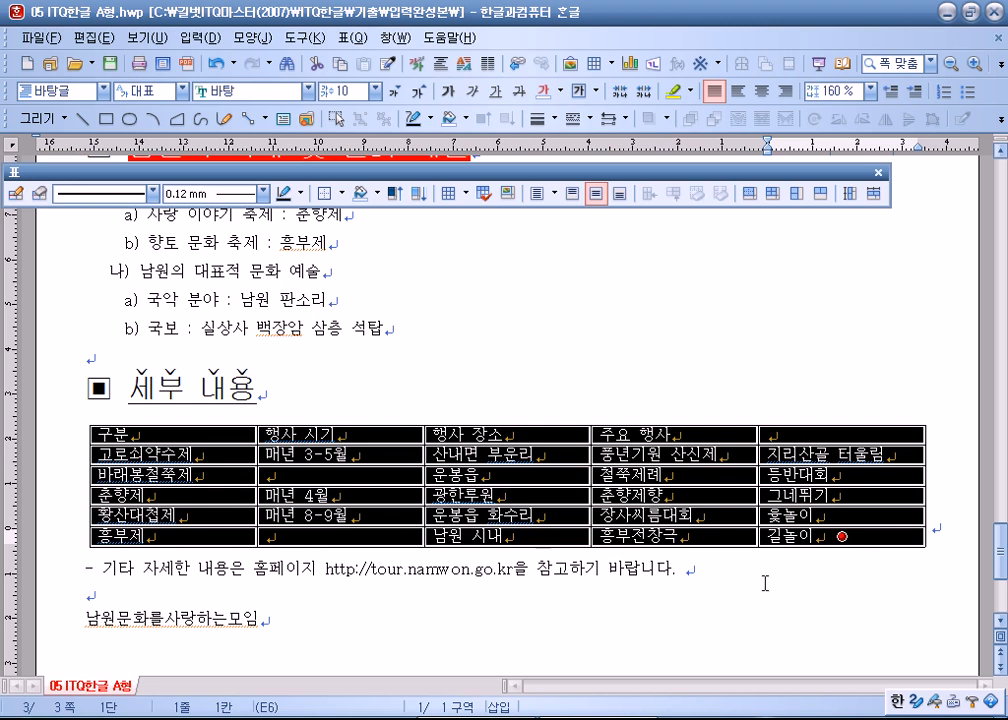
{"action": "scroll", "coordinate": [750, 578], "scroll_direction": "down", "scroll_amount": 2}
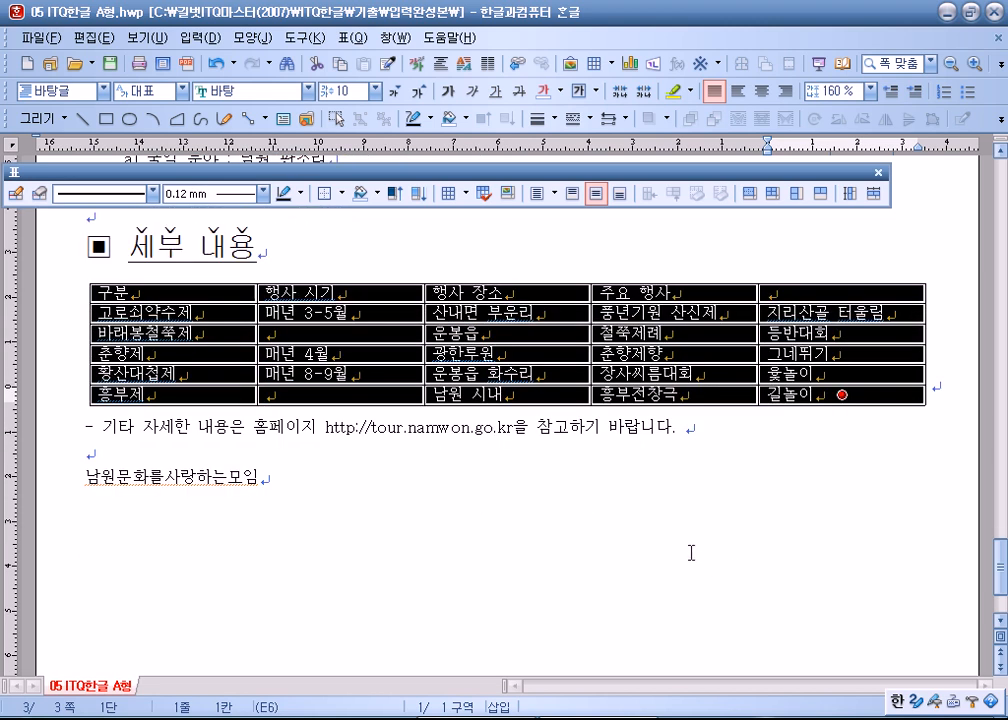
{"action": "left_click", "coordinate": [308, 91]}
{"action": "scroll", "coordinate": [259, 193], "scroll_direction": "up", "scroll_amount": 2}
{"action": "scroll", "coordinate": [259, 193], "scroll_direction": "up", "scroll_amount": 5}
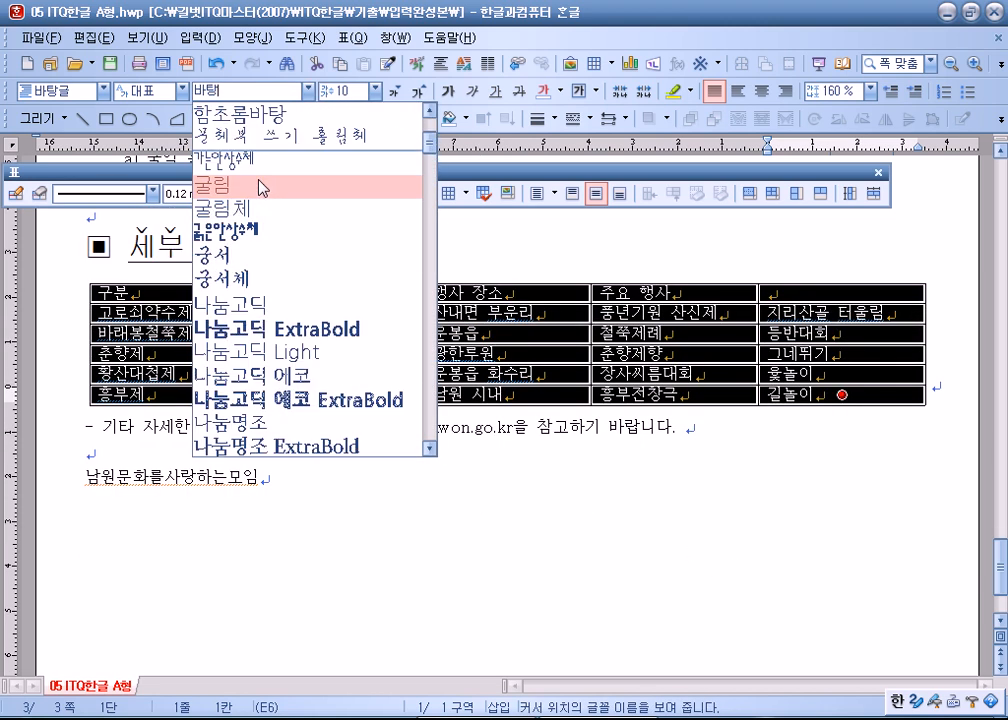
{"action": "left_click", "coordinate": [260, 188]}
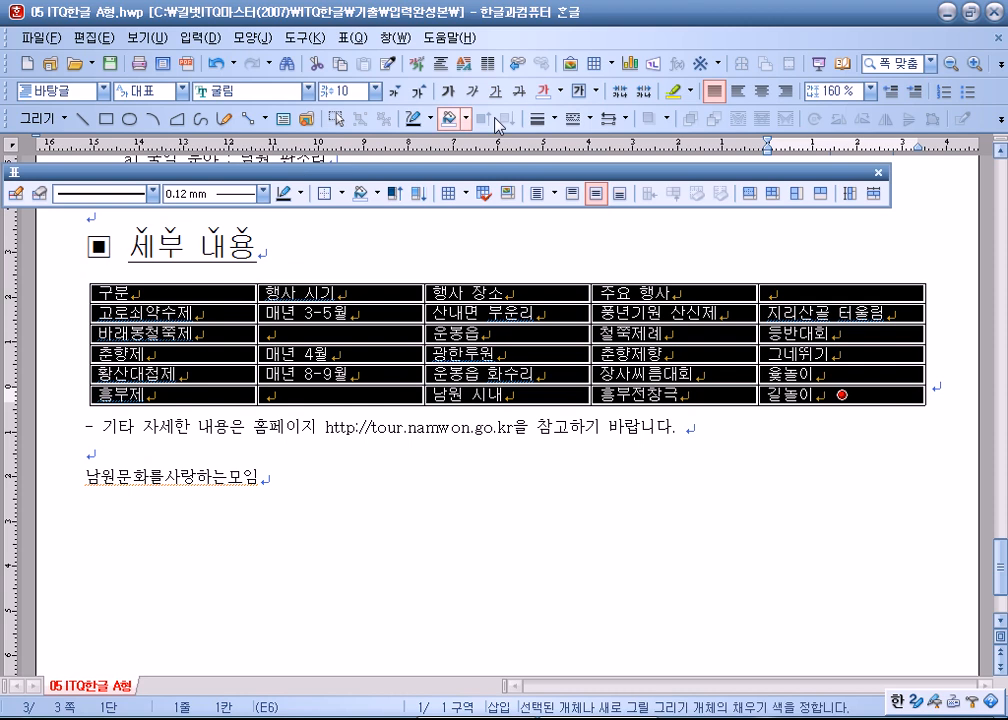
{"action": "left_click", "coordinate": [762, 91]}
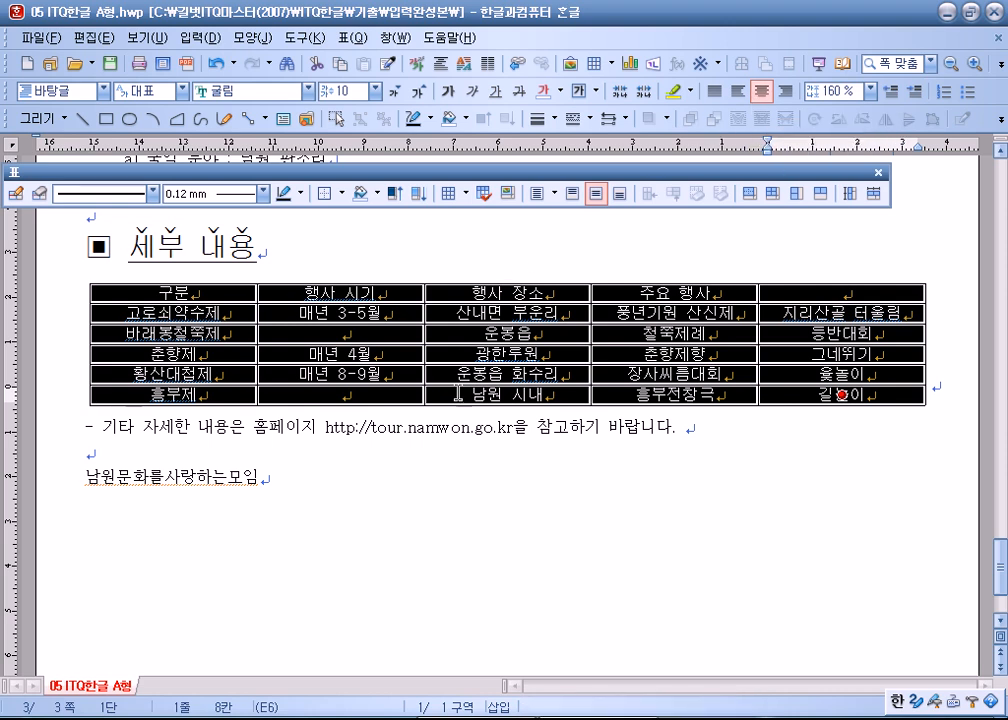
Step: Increase the height of the 세부 내용 table so that all its rows become taller
{"action": "left_click", "coordinate": [481, 411]}
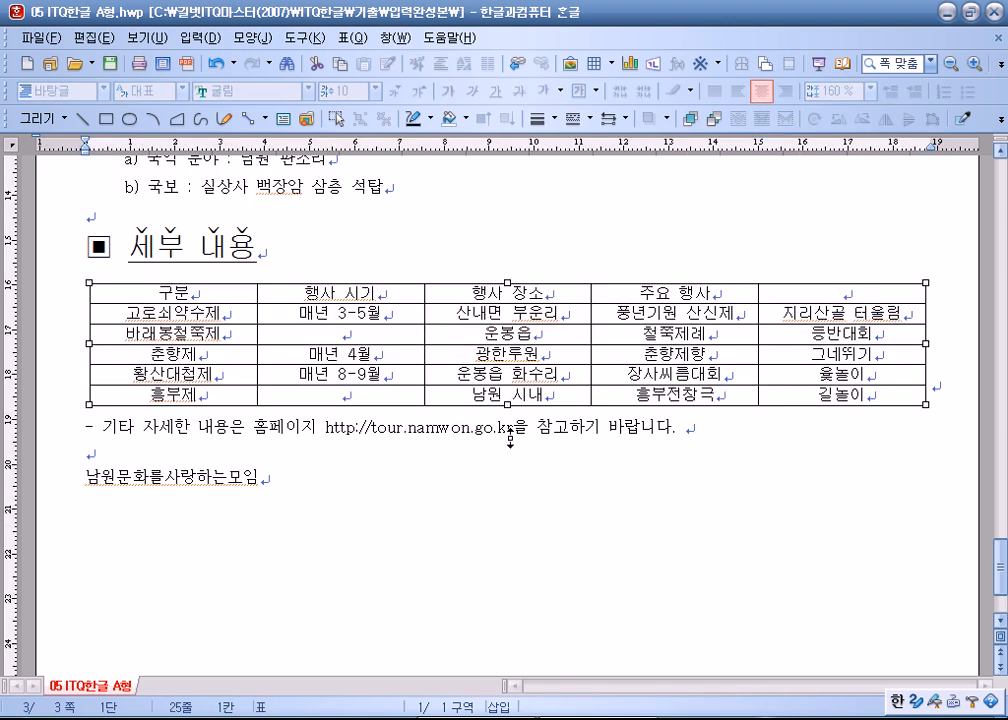
{"action": "left_click_drag", "start_coordinate": [481, 411], "coordinate": [476, 476]}
{"action": "left_click", "coordinate": [412, 550]}
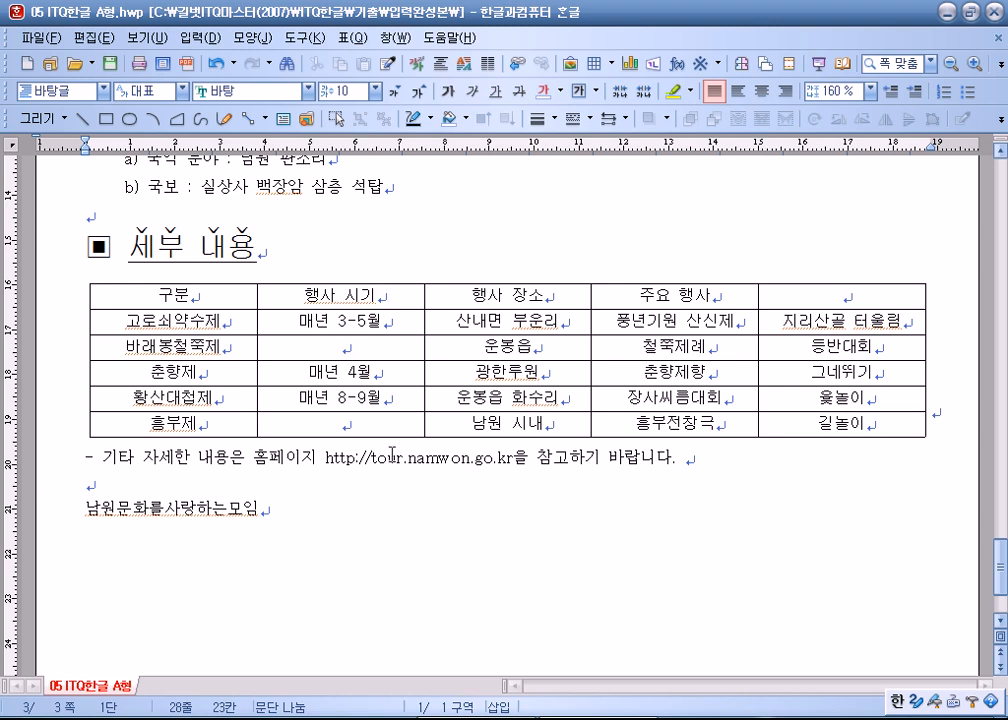
Step: Merge the 매년 3-5월 and 매년 8-9월 cells with the empty cells below, and 주요 행사 with the adjacent empty header cell
{"action": "left_click_drag", "start_coordinate": [344, 320], "coordinate": [349, 348]}
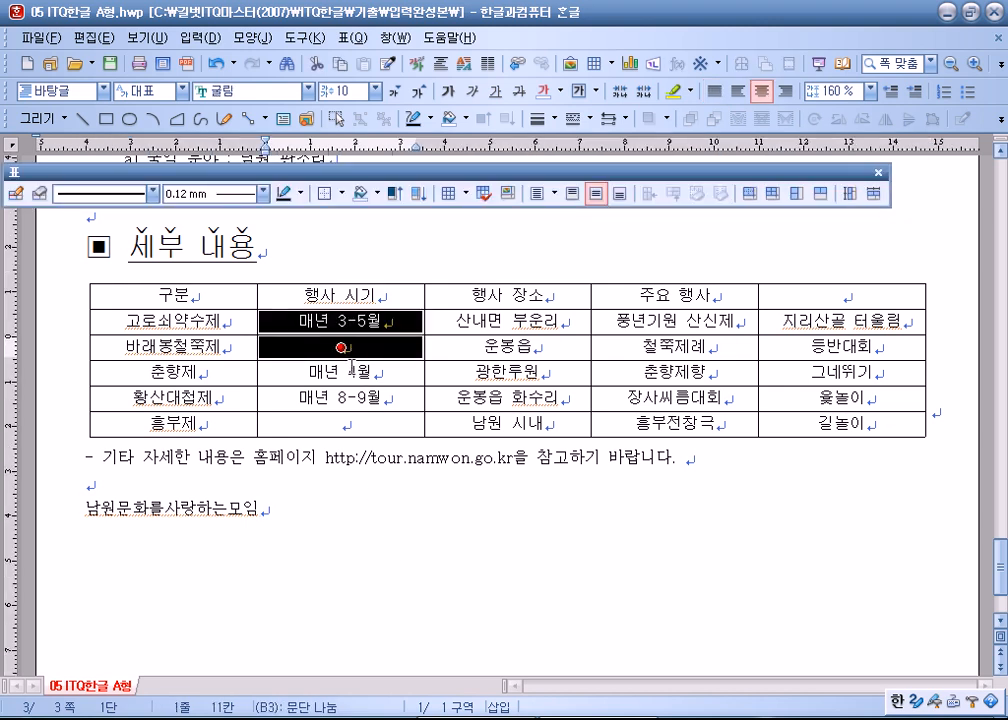
{"action": "key", "text": "m"}
{"action": "left_click_drag", "start_coordinate": [340, 398], "coordinate": [333, 424]}
{"action": "key", "text": "m"}
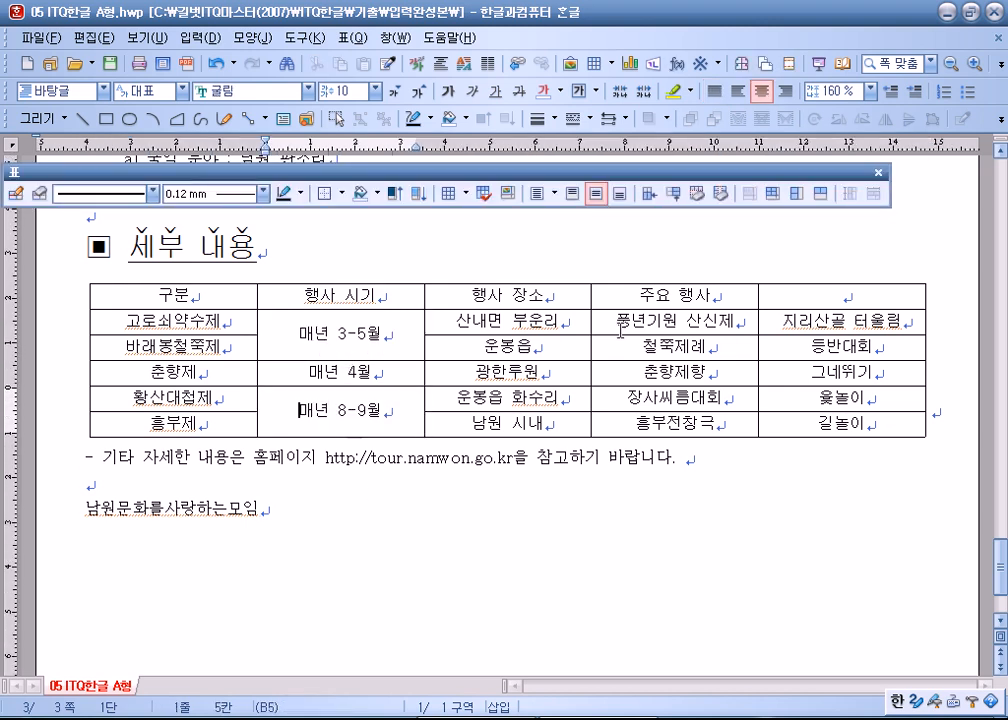
{"action": "left_click_drag", "start_coordinate": [725, 295], "coordinate": [835, 290]}
{"action": "key", "text": "m"}
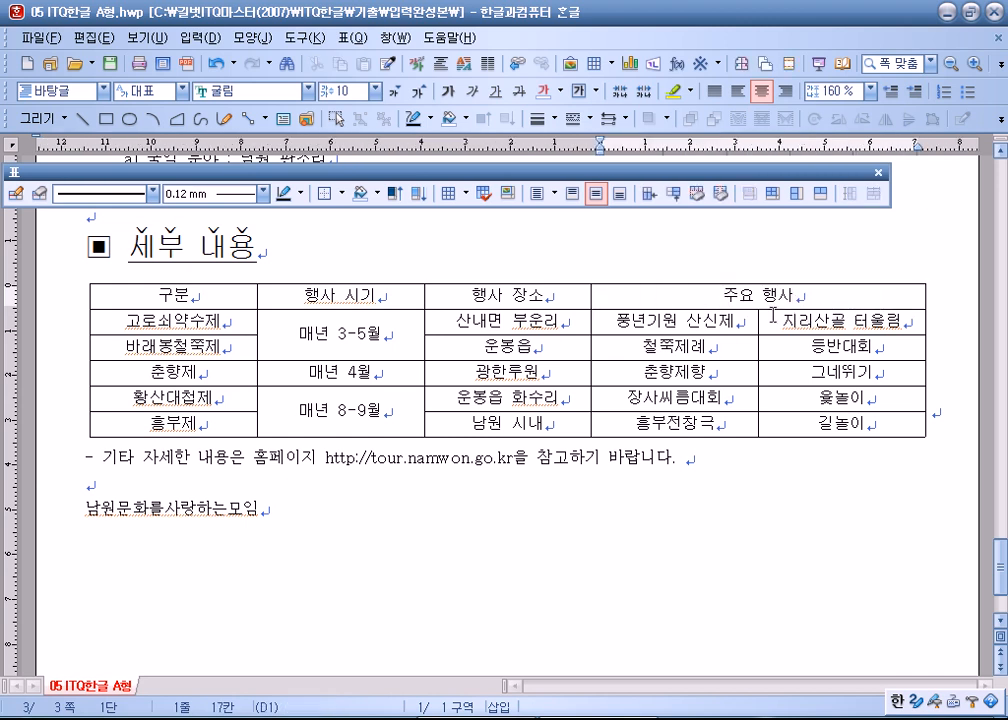
Step: Remove the left and right outer borders of the whole table by setting them to no line (선 없음)
{"action": "left_click_drag", "start_coordinate": [220, 295], "coordinate": [817, 418]}
{"action": "key", "text": "l"}
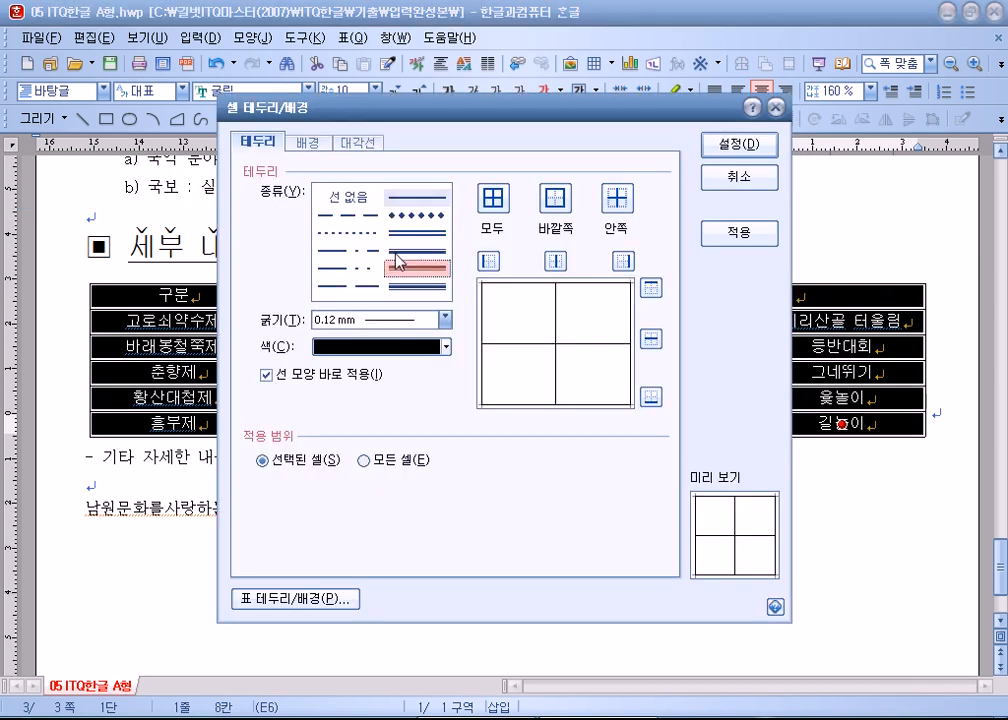
{"action": "left_click", "coordinate": [349, 198]}
{"action": "left_click", "coordinate": [488, 261]}
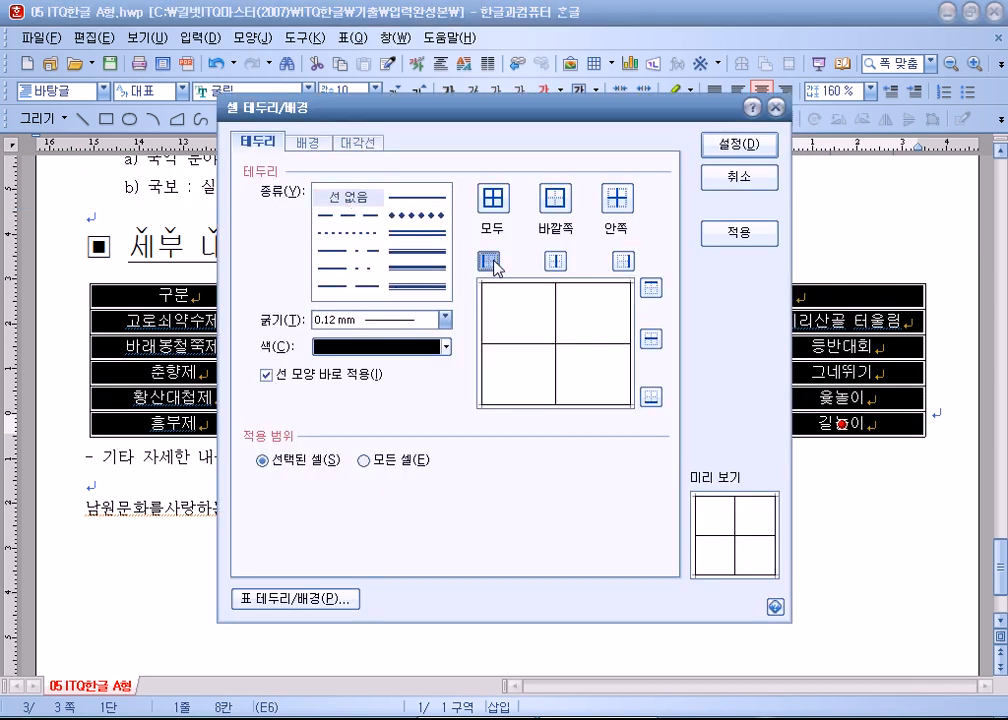
{"action": "left_click", "coordinate": [623, 261]}
{"action": "left_click", "coordinate": [754, 145]}
{"action": "left_click", "coordinate": [583, 531]}
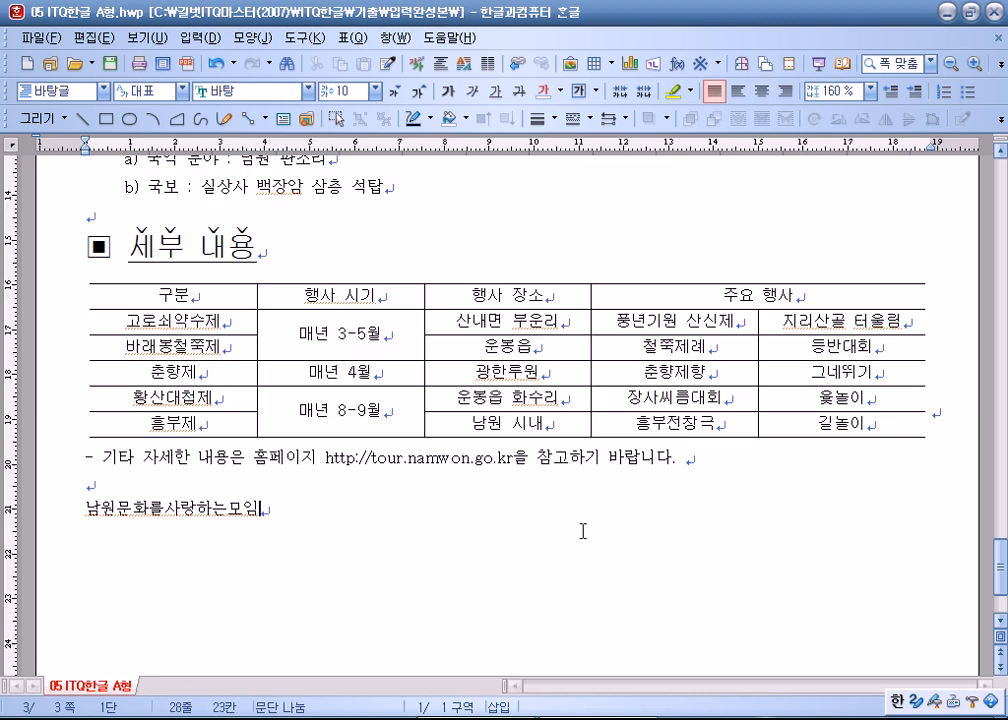
Step: Apply a double line to the top and bottom borders of the whole table
{"action": "left_click_drag", "start_coordinate": [219, 294], "coordinate": [843, 423]}
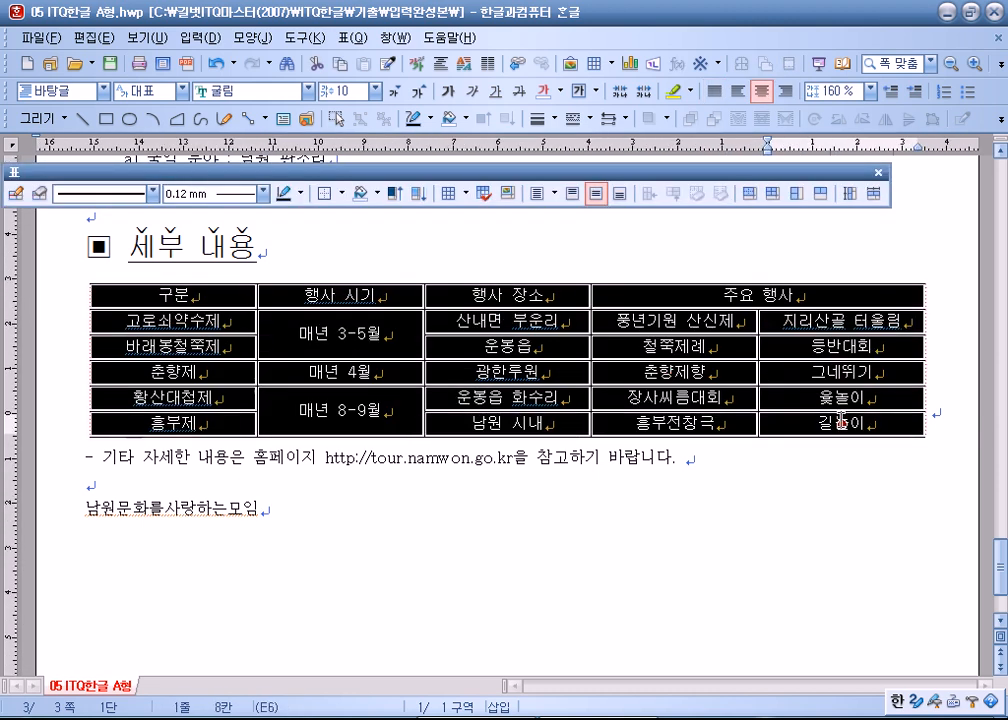
{"action": "key", "text": "l"}
{"action": "left_click", "coordinate": [418, 234]}
{"action": "left_click", "coordinate": [651, 288]}
{"action": "left_click", "coordinate": [651, 397]}
{"action": "left_click", "coordinate": [777, 146]}
Step: Apply a 0.5 mm double line to the bottom border of the table's header row
{"action": "left_click_drag", "start_coordinate": [224, 291], "coordinate": [846, 309]}
{"action": "key", "text": "l"}
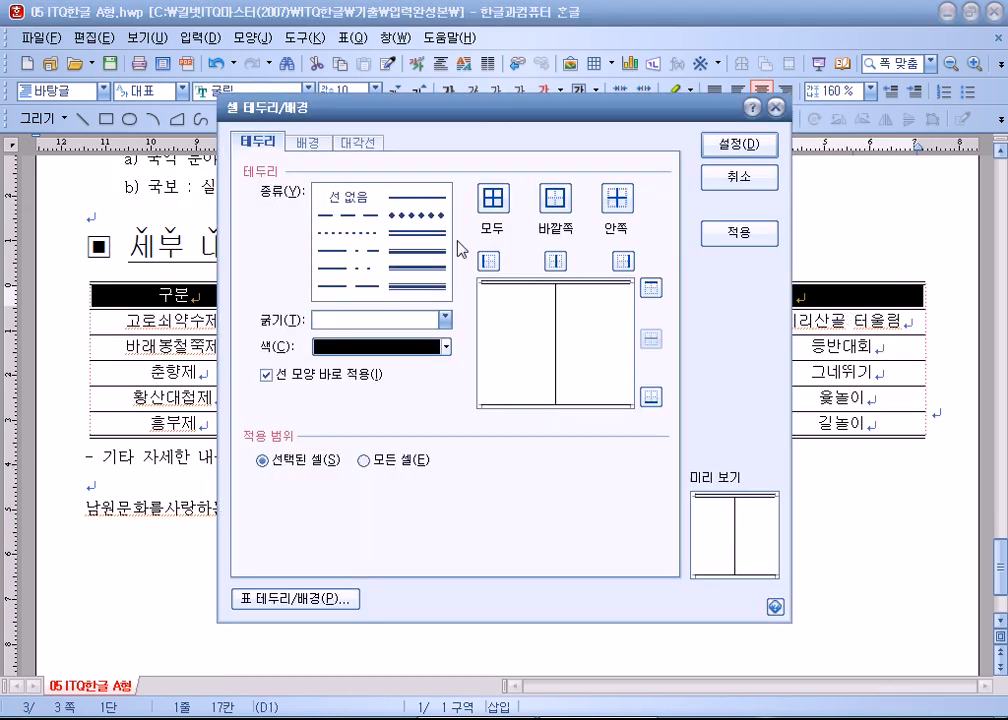
{"action": "left_click", "coordinate": [418, 234]}
{"action": "left_click", "coordinate": [651, 397]}
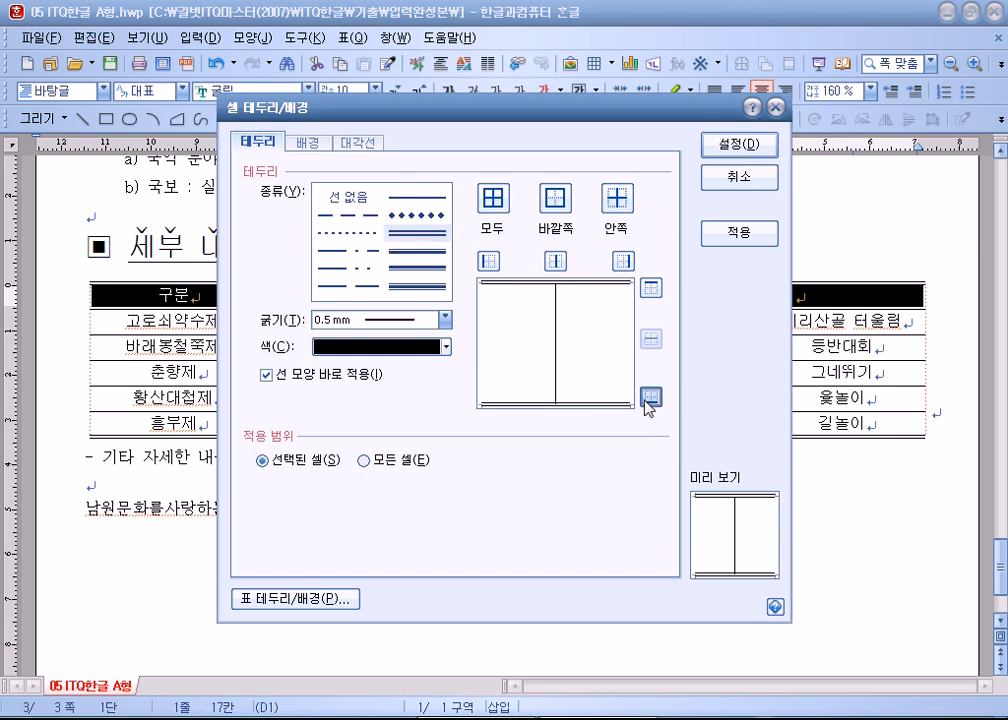
{"action": "left_click", "coordinate": [756, 146]}
{"action": "left_click", "coordinate": [608, 478]}
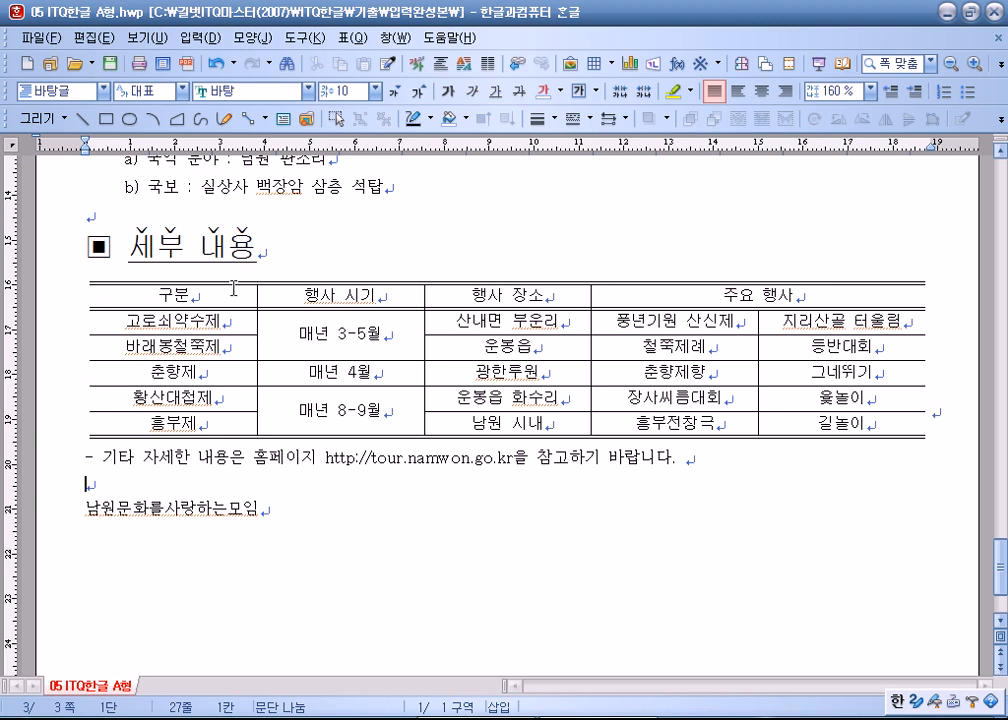
Step: Fill the table's header row with a vertical (수직) gradient from white to yellow
{"action": "left_click_drag", "start_coordinate": [236, 294], "coordinate": [784, 289]}
{"action": "key", "text": "l"}
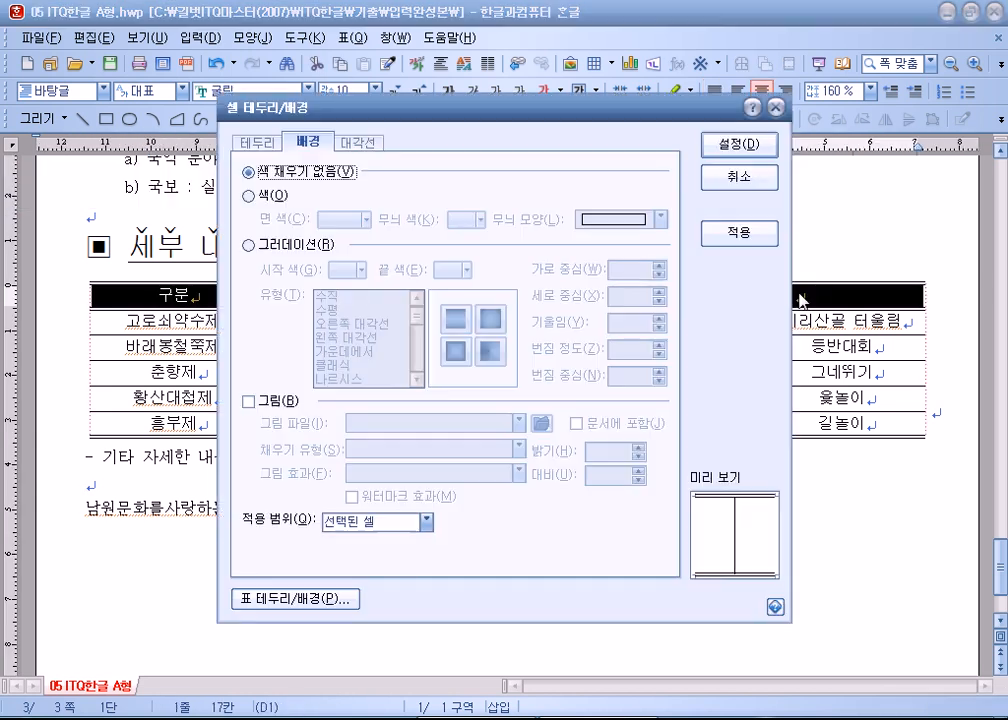
{"action": "left_click", "coordinate": [249, 244]}
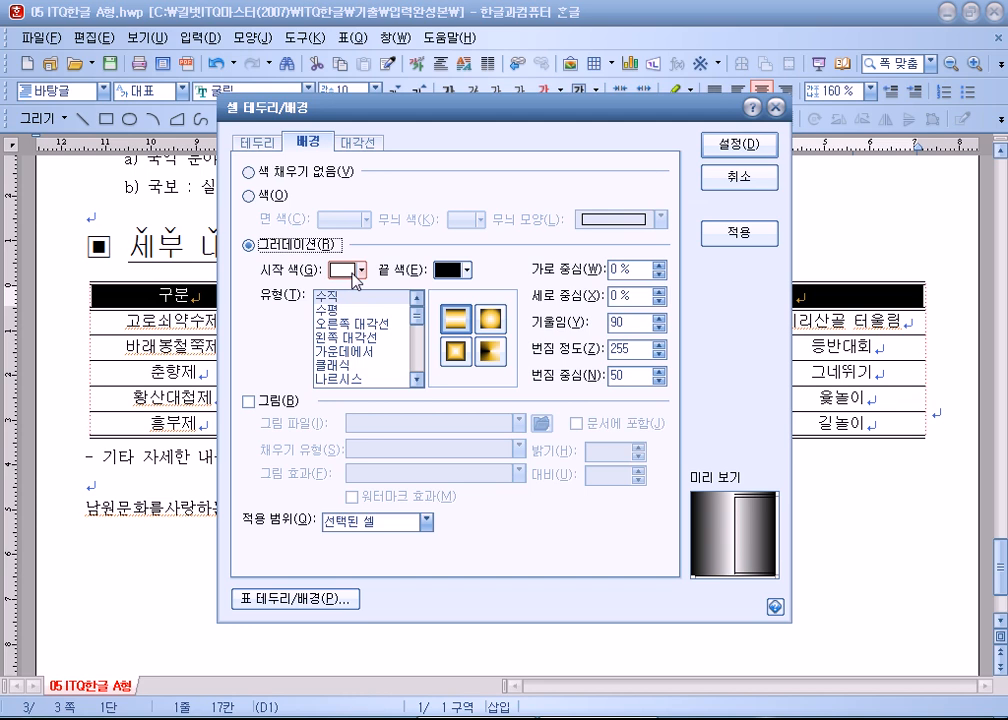
{"action": "left_click", "coordinate": [341, 298]}
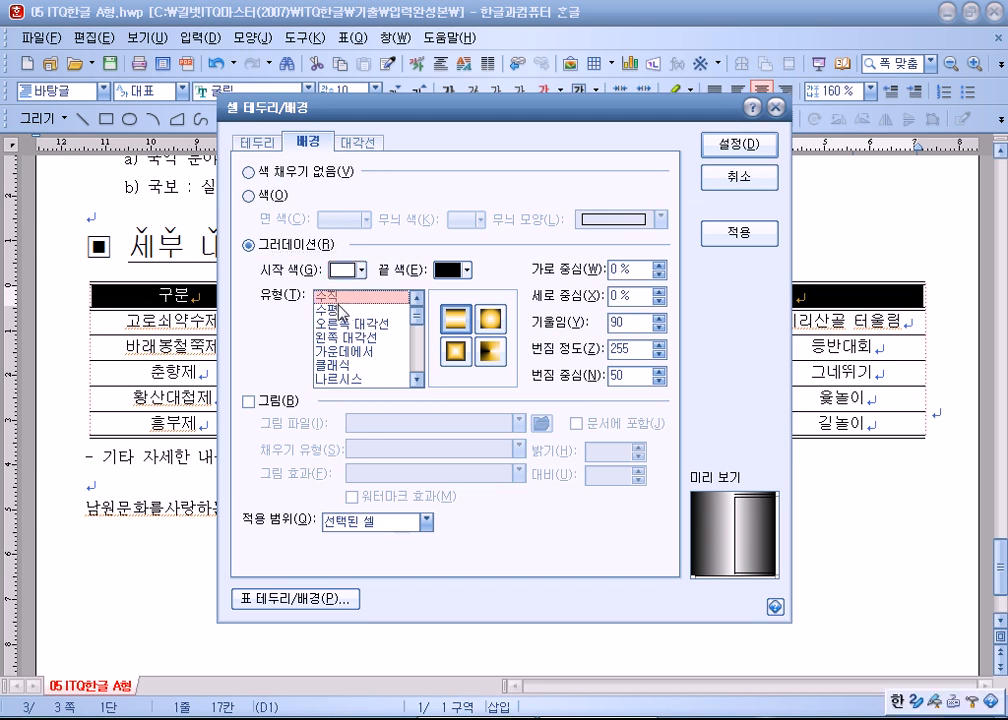
{"action": "left_click", "coordinate": [458, 270]}
{"action": "left_click", "coordinate": [498, 294]}
{"action": "left_click", "coordinate": [724, 142]}
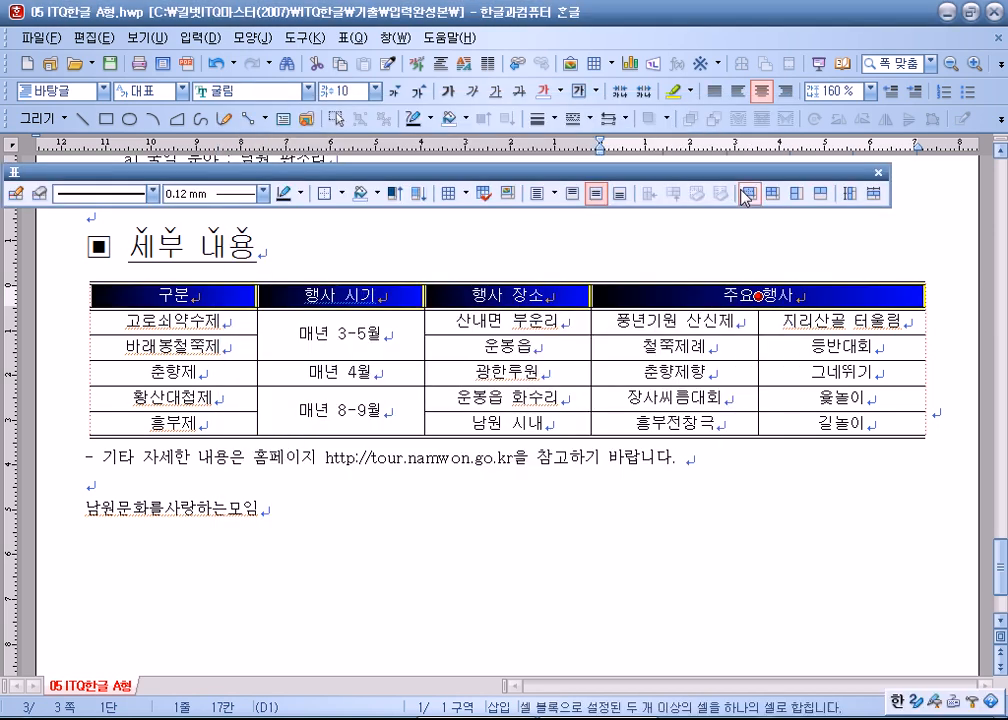
{"action": "left_click", "coordinate": [727, 218]}
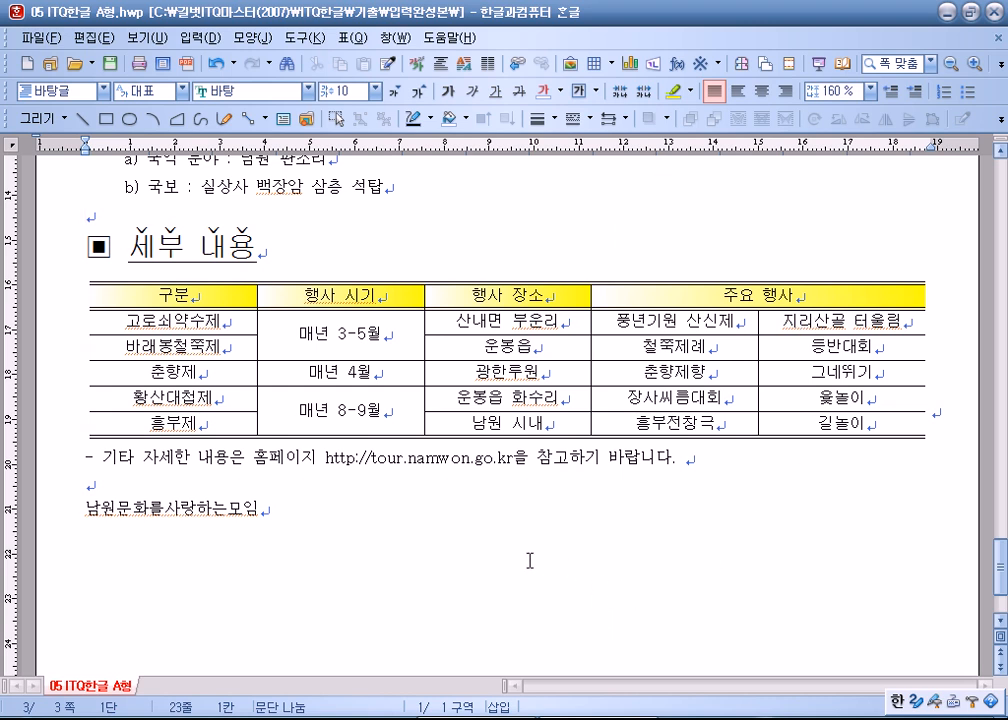
Step: Trigger the automatic hyperlink on the homepage address below the table and remove that hyperlink again
{"action": "scroll", "coordinate": [521, 561], "scroll_direction": "down", "scroll_amount": 3}
{"action": "left_click", "coordinate": [525, 318]}
{"action": "key", "text": "BackSpace"}
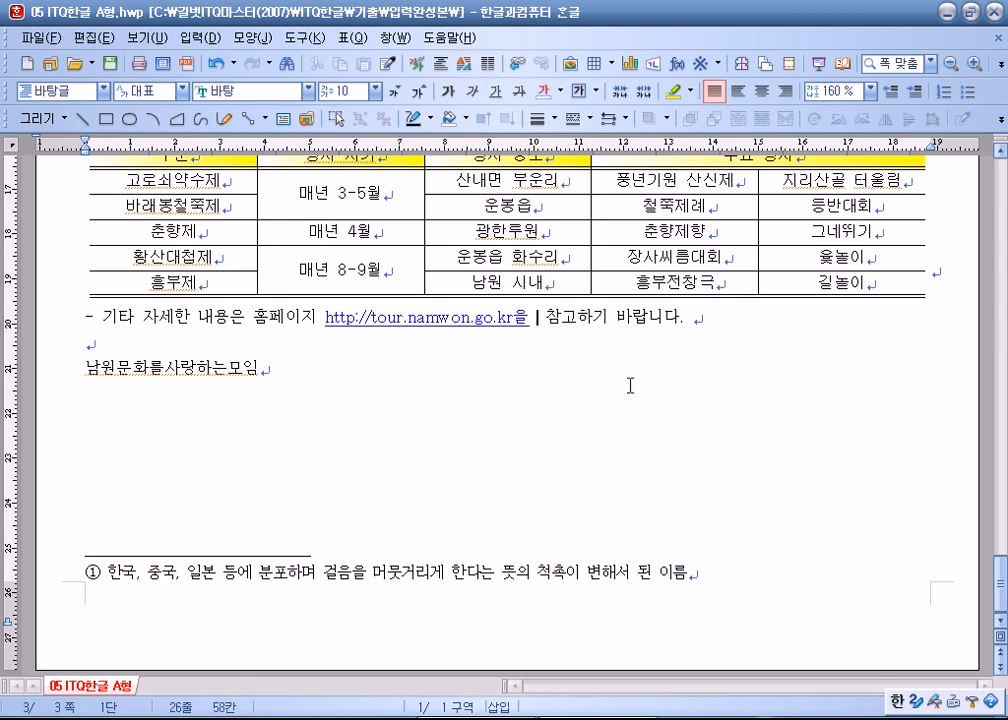
{"action": "right_click", "coordinate": [456, 325]}
{"action": "left_click", "coordinate": [495, 492]}
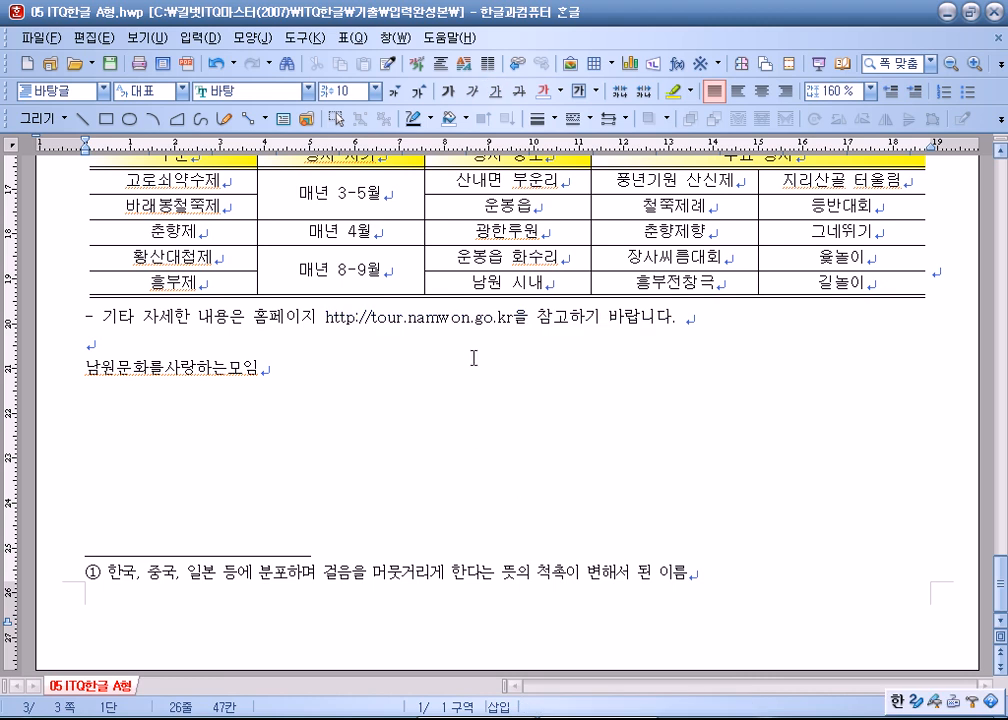
Step: Centre the closing line 남원문화를사랑하는모임 and format it in the 궁서 font at 20 pt
{"action": "left_click_drag", "start_coordinate": [275, 367], "coordinate": [65, 364]}
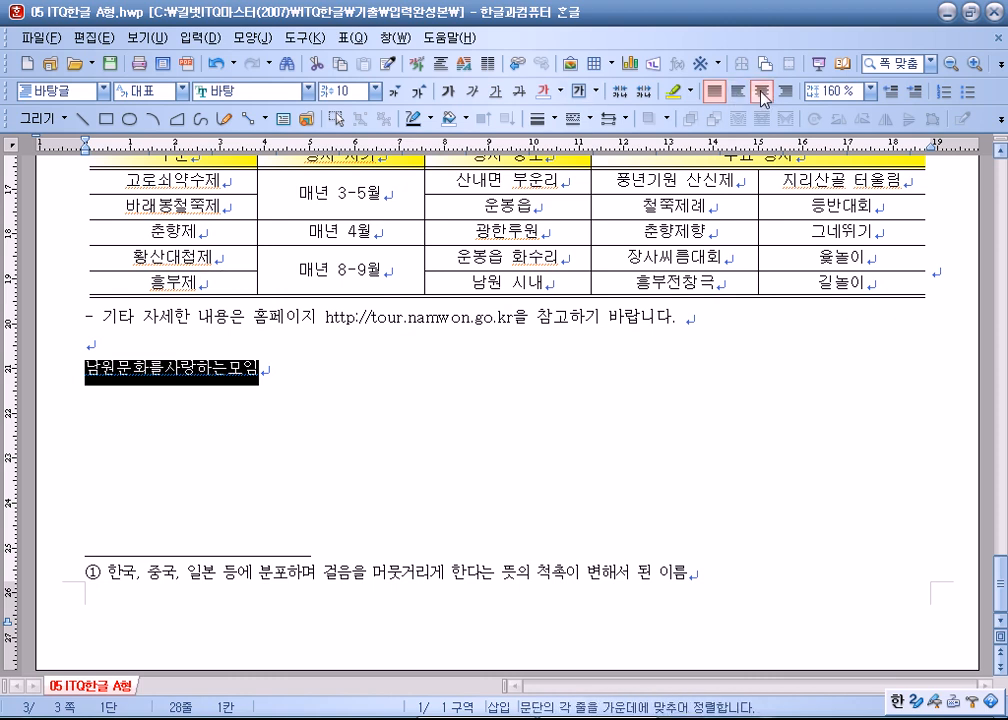
{"action": "left_click", "coordinate": [762, 91]}
{"action": "left_click", "coordinate": [307, 91]}
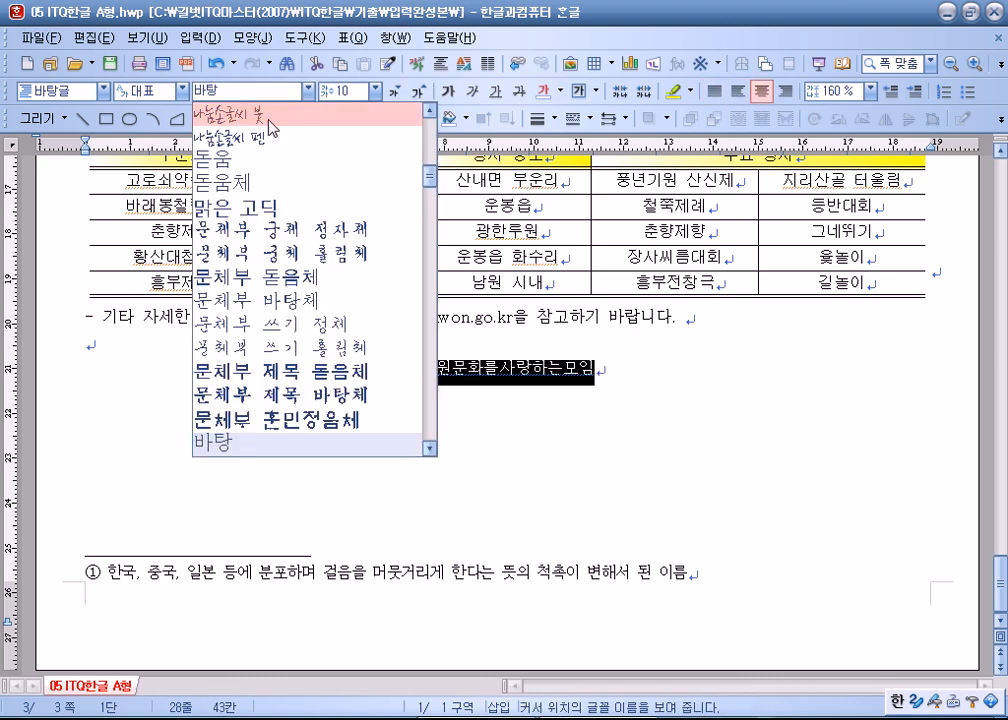
{"action": "scroll", "coordinate": [218, 215], "scroll_direction": "up", "scroll_amount": 8}
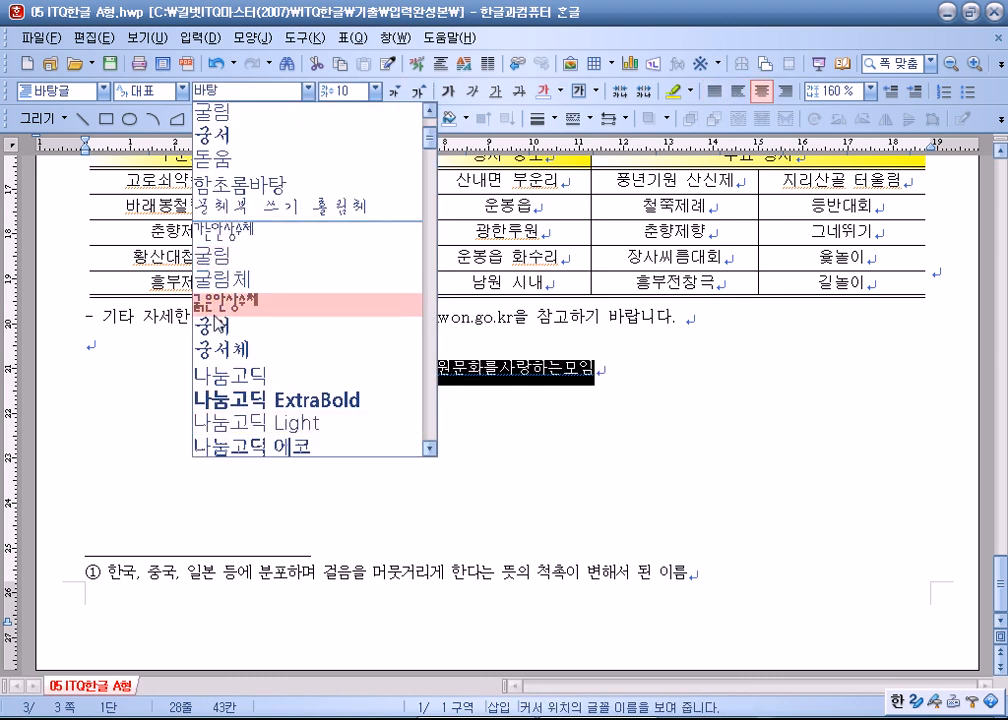
{"action": "left_click", "coordinate": [217, 328]}
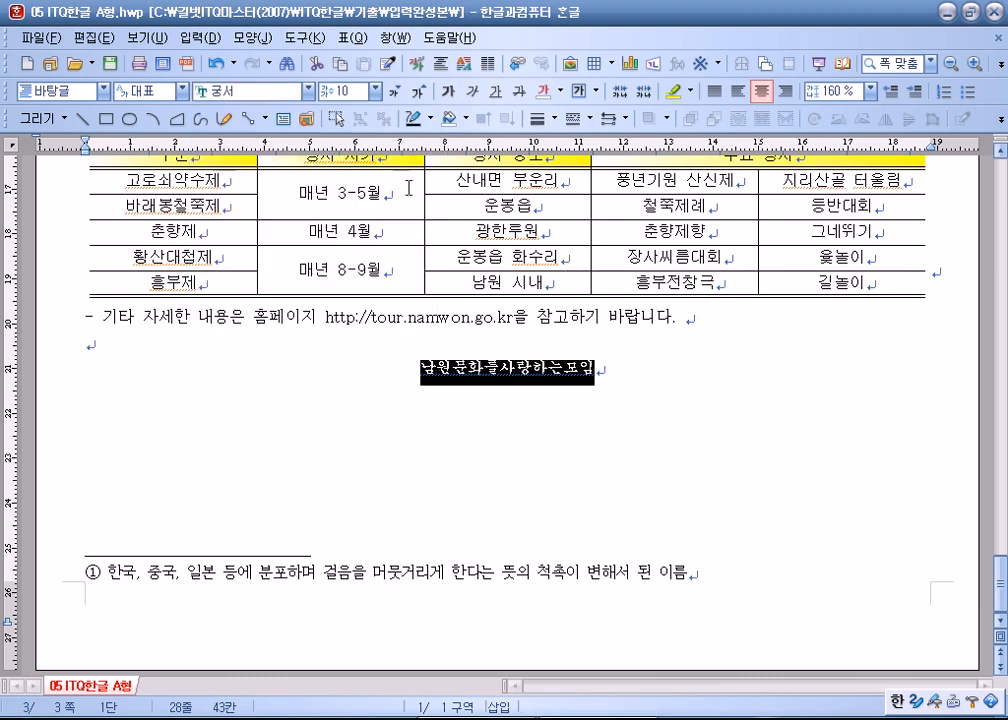
{"action": "left_click", "coordinate": [379, 92]}
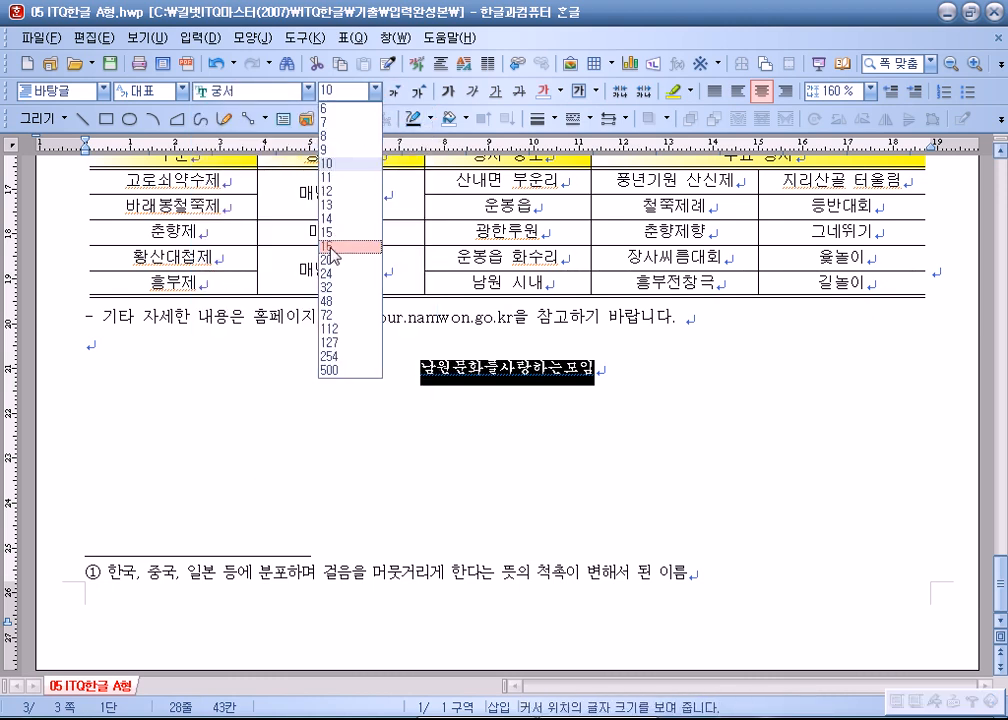
{"action": "left_click", "coordinate": [332, 260]}
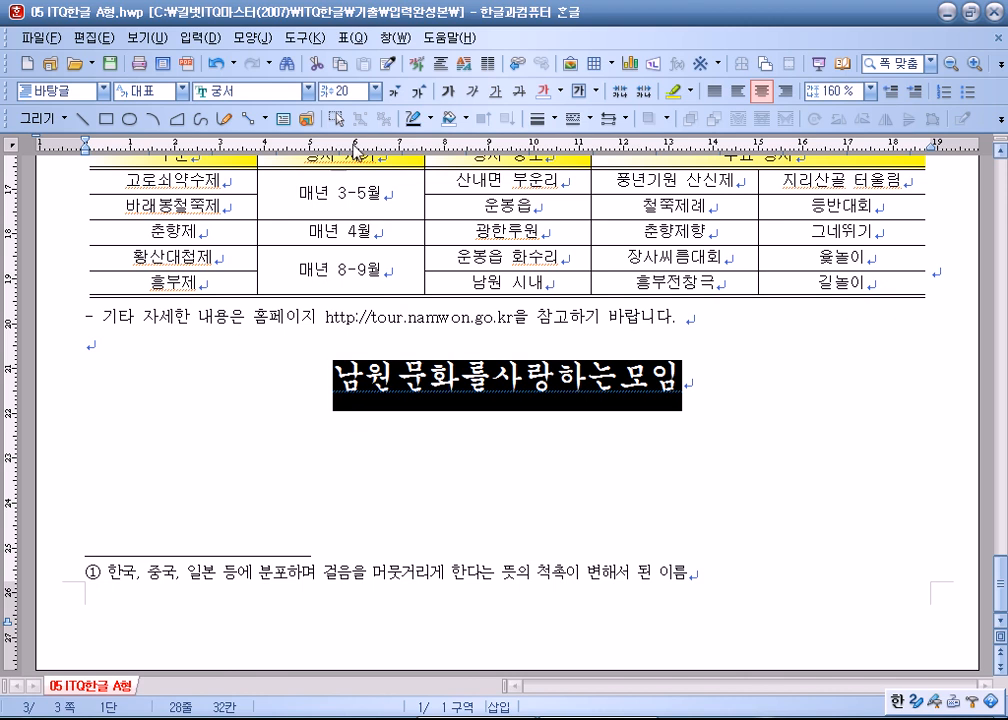
Step: Make the closing line 남원문화를사랑하는모임 bold and set its character width ratio (장평) to 150%
{"action": "left_click", "coordinate": [447, 92]}
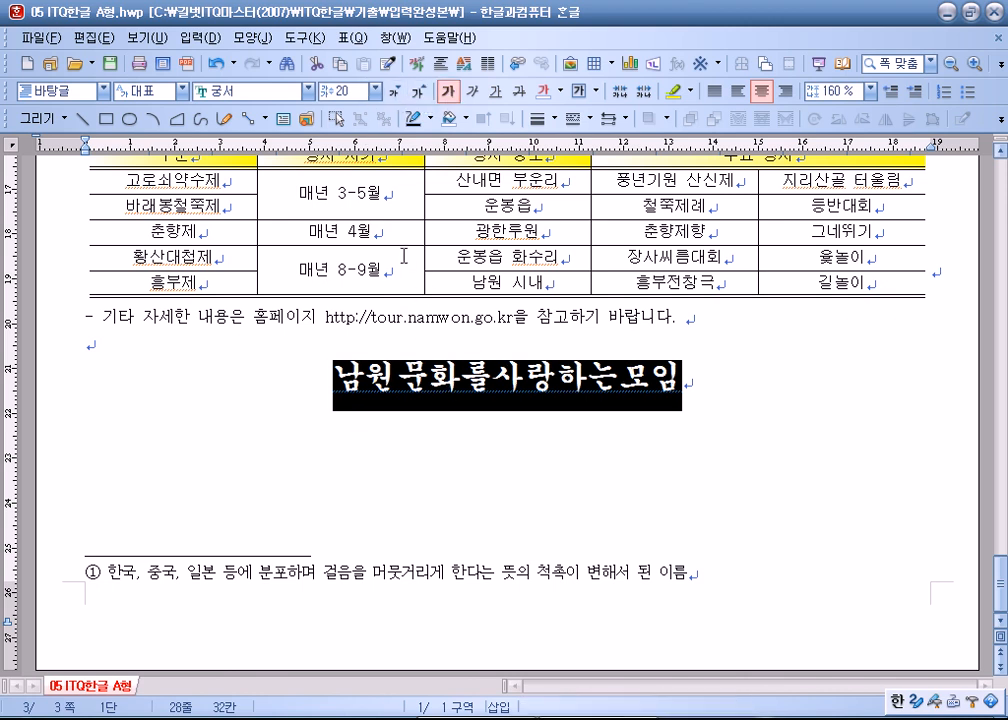
{"action": "left_click", "coordinate": [251, 38]}
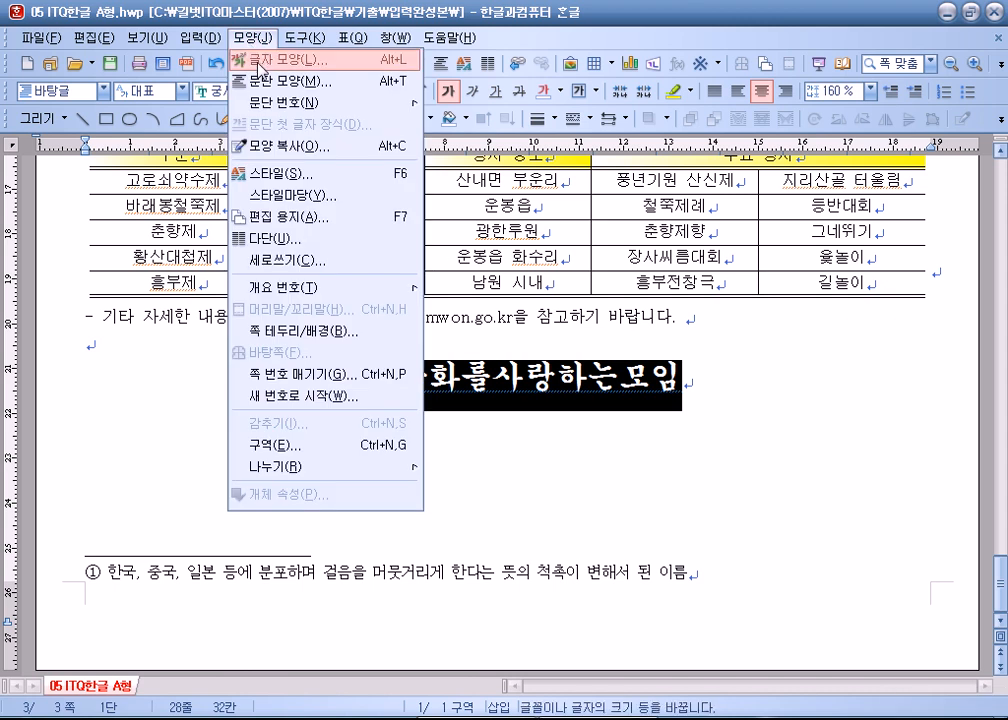
{"action": "left_click", "coordinate": [258, 58]}
{"action": "left_click", "coordinate": [265, 190]}
{"action": "left_click_drag", "start_coordinate": [300, 157], "coordinate": [349, 99]}
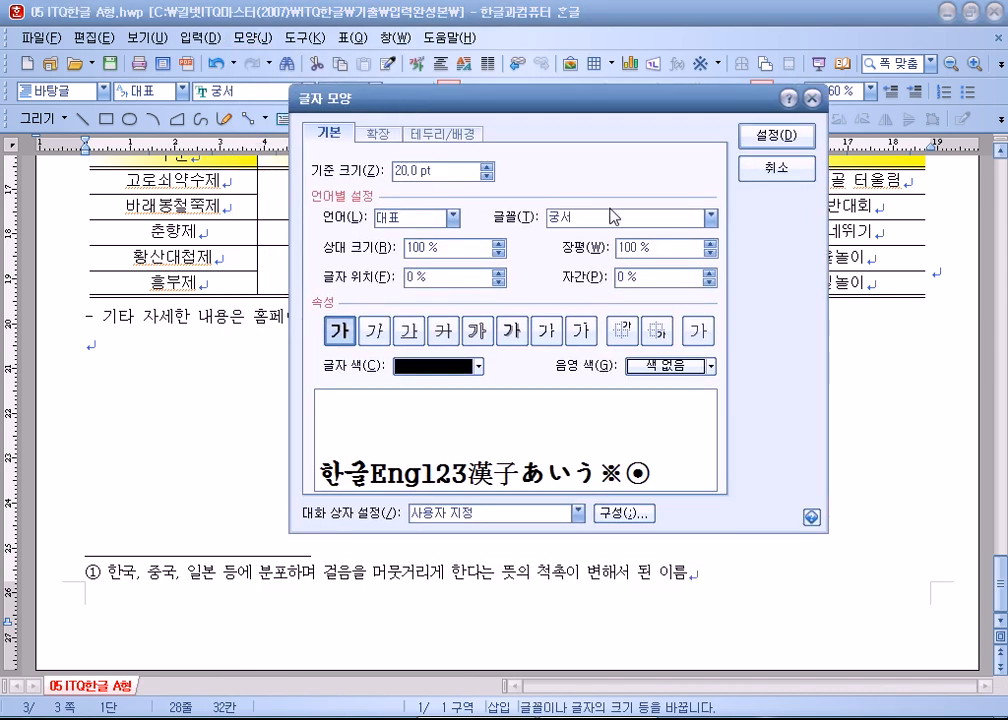
{"action": "left_click_drag", "start_coordinate": [709, 245], "coordinate": [709, 246]}
{"action": "left_click", "coordinate": [709, 246]}
{"action": "type", "text": "15"}
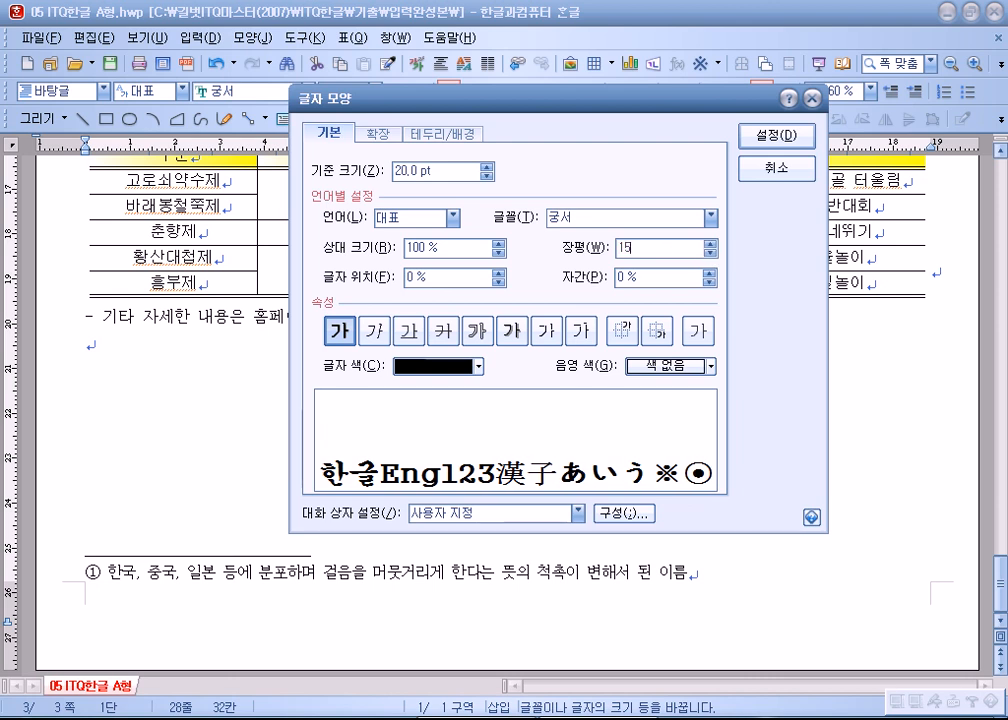
{"action": "type", "text": "0"}
{"action": "key", "text": "Return"}
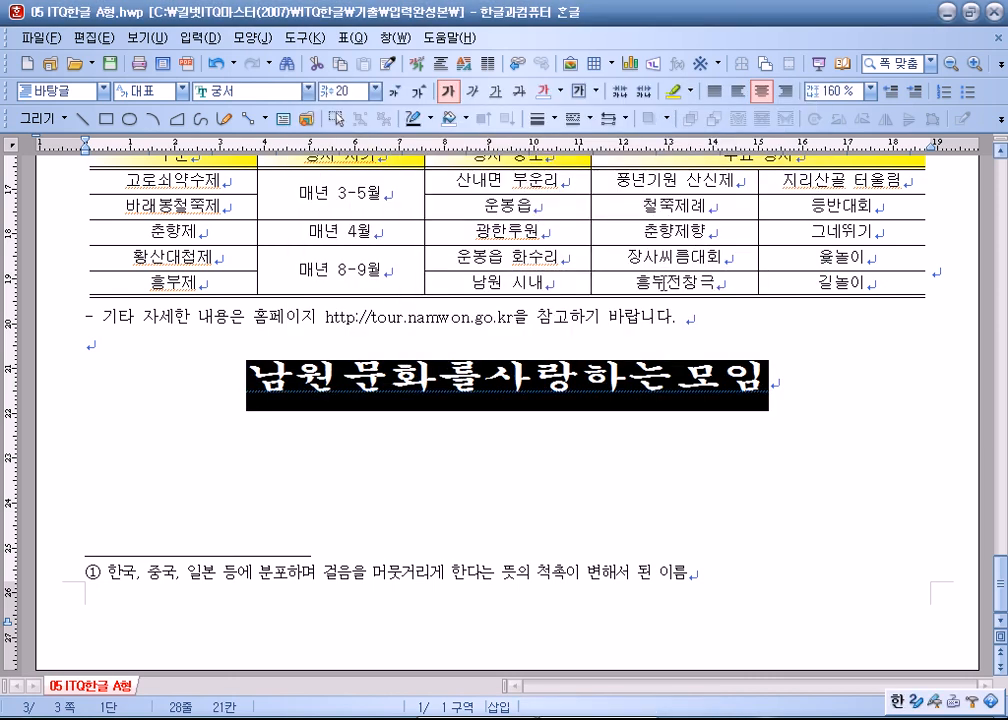
{"action": "left_click", "coordinate": [516, 412]}
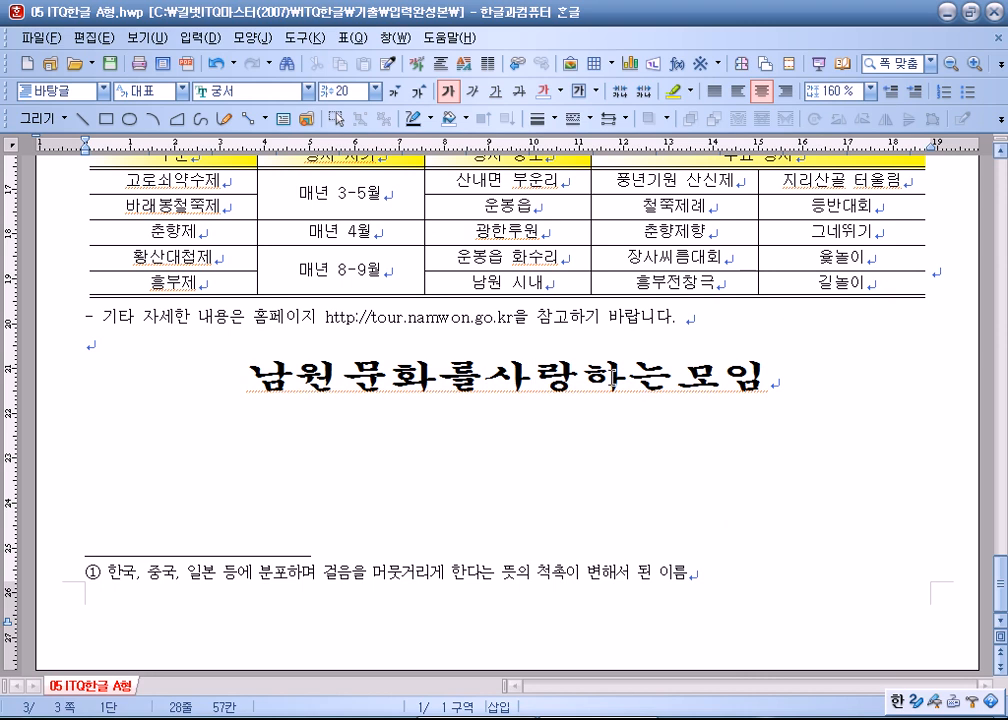
Step: Create a header for both odd and even pages (양 쪽) from page 3 containing the text 춘향골
{"action": "left_click", "coordinate": [209, 350]}
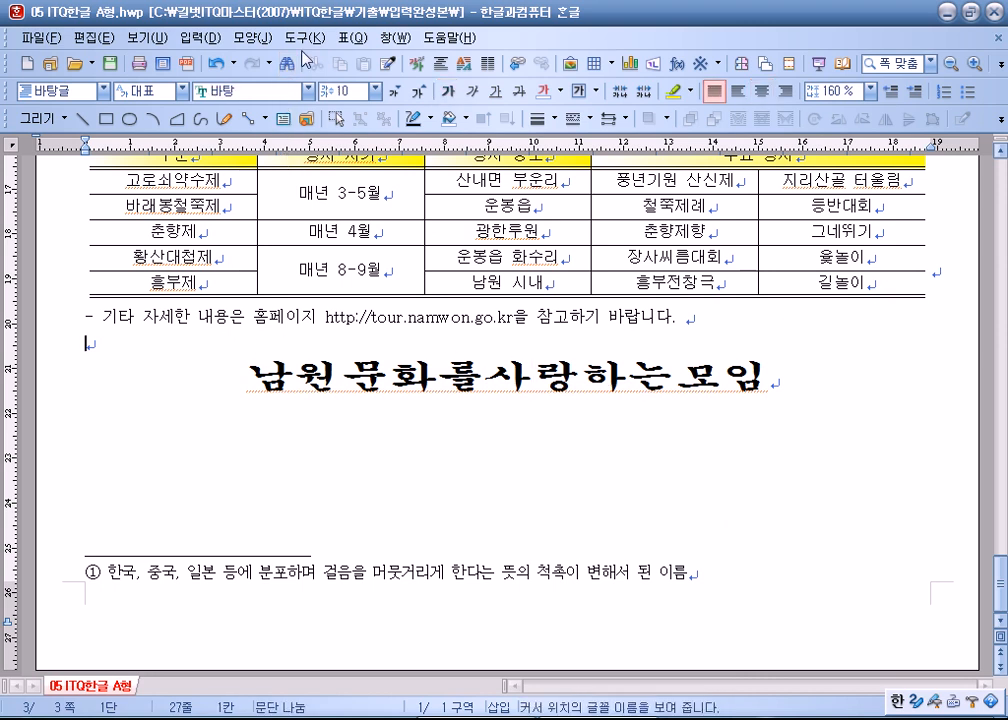
{"action": "left_click", "coordinate": [262, 39]}
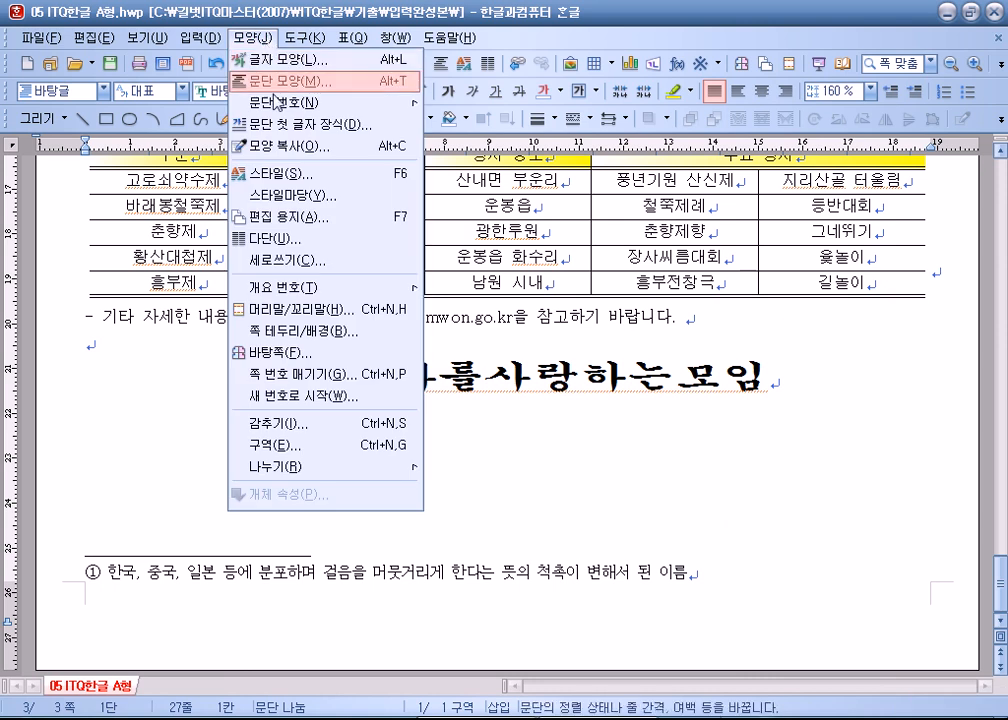
{"action": "left_click", "coordinate": [263, 309]}
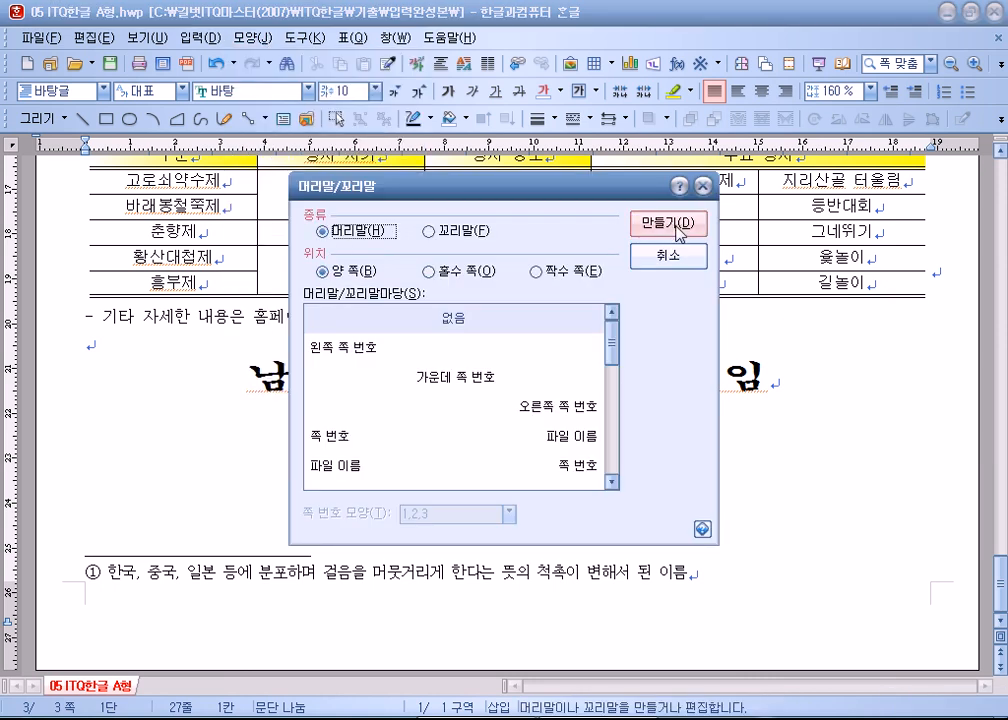
{"action": "left_click", "coordinate": [678, 224]}
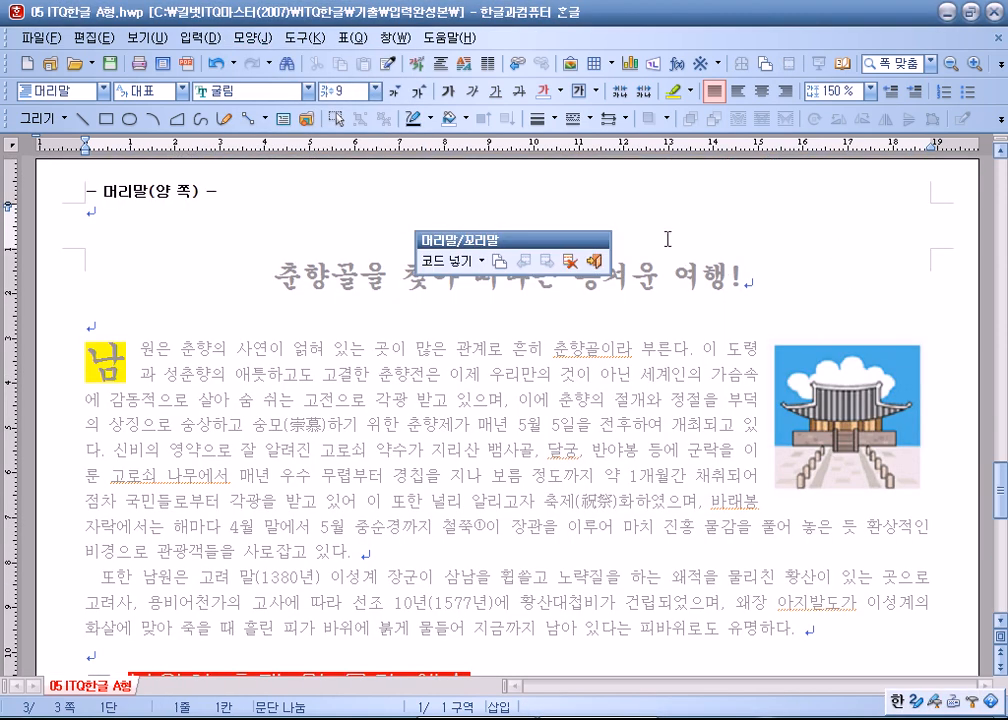
{"action": "type", "text": "춘향골"}
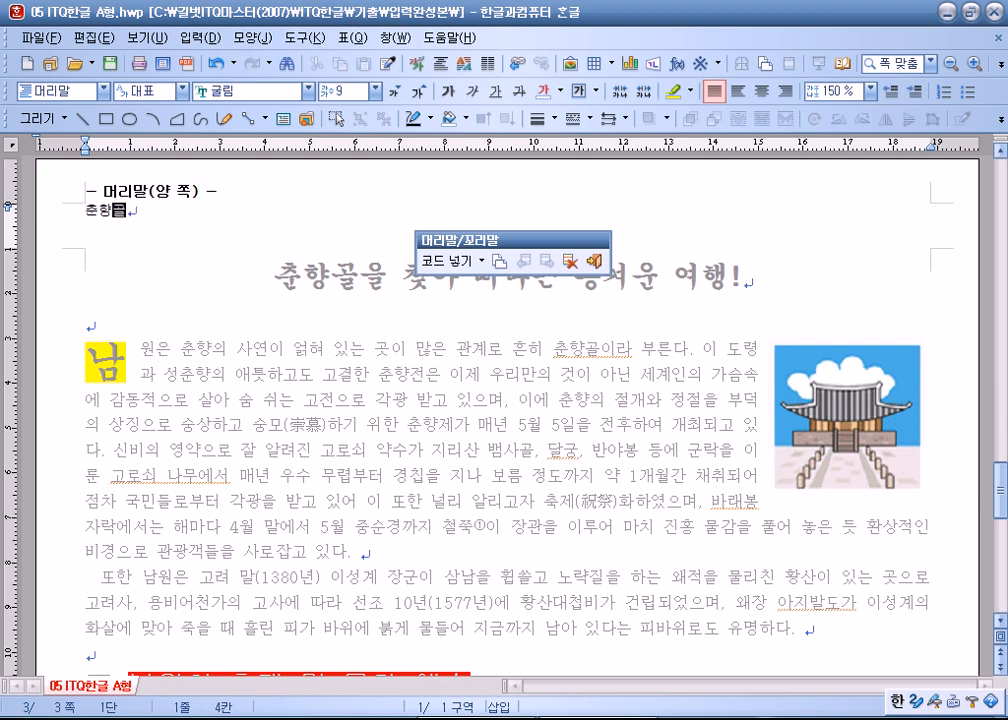
Step: Right-align the header text 춘향골, format it in 돋움 at 10 pt, and leave header editing
{"action": "key", "text": "shift+Home"}
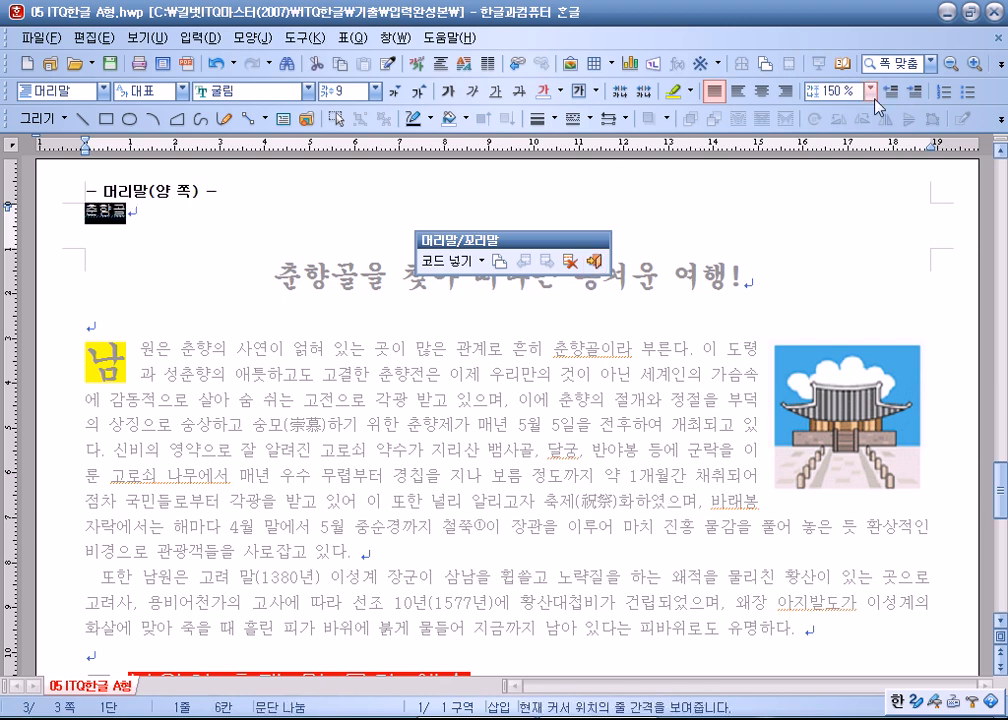
{"action": "left_click", "coordinate": [788, 93]}
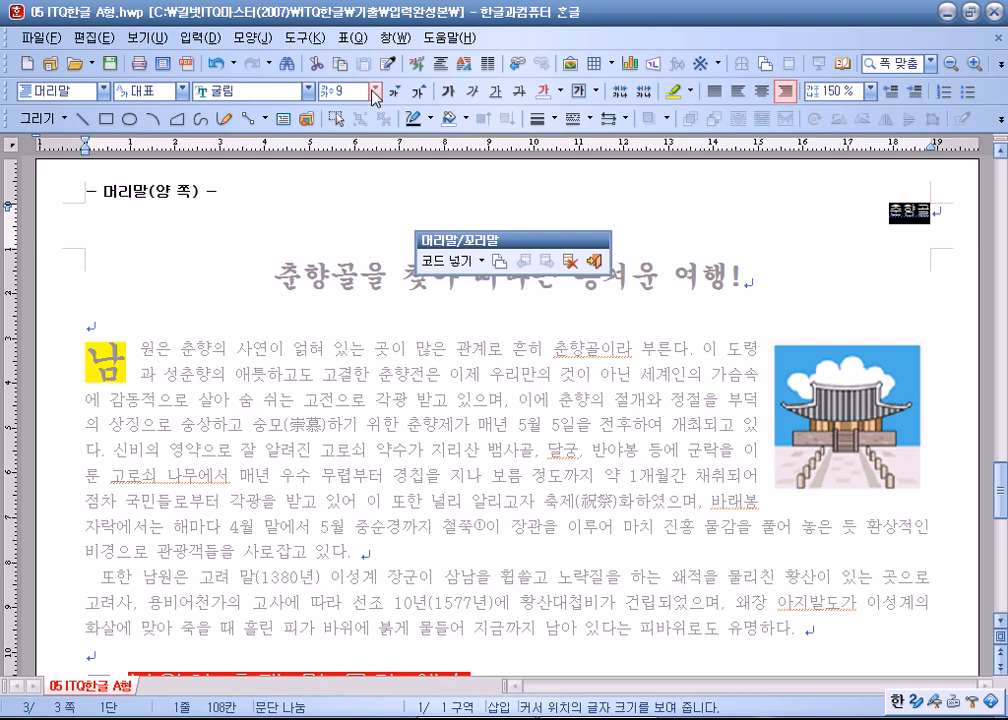
{"action": "left_click", "coordinate": [417, 96]}
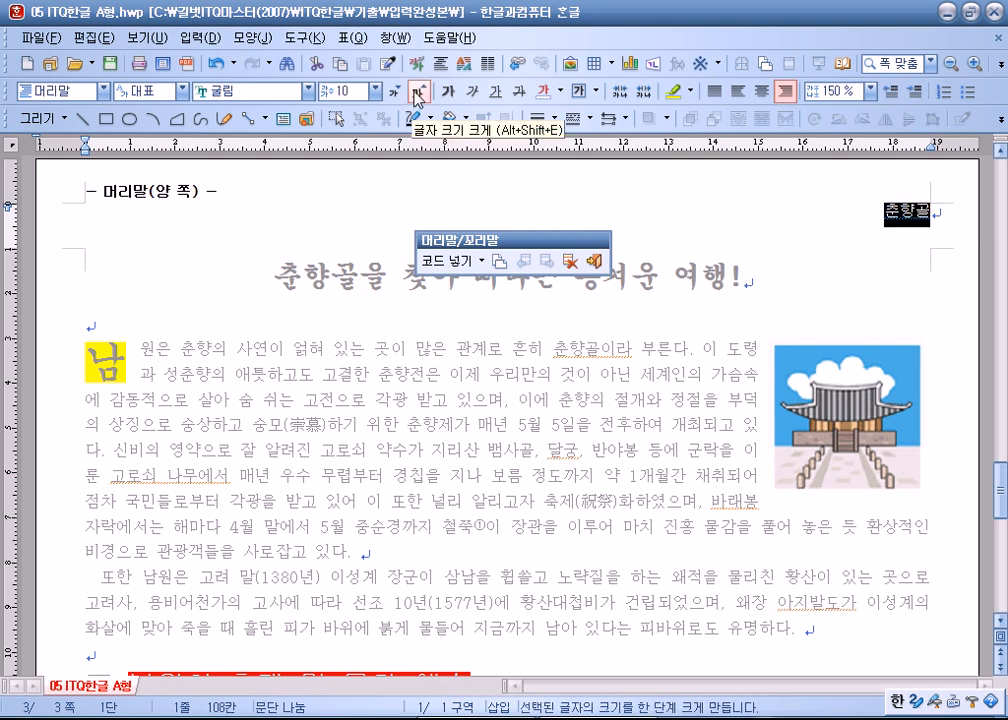
{"action": "left_click", "coordinate": [308, 91]}
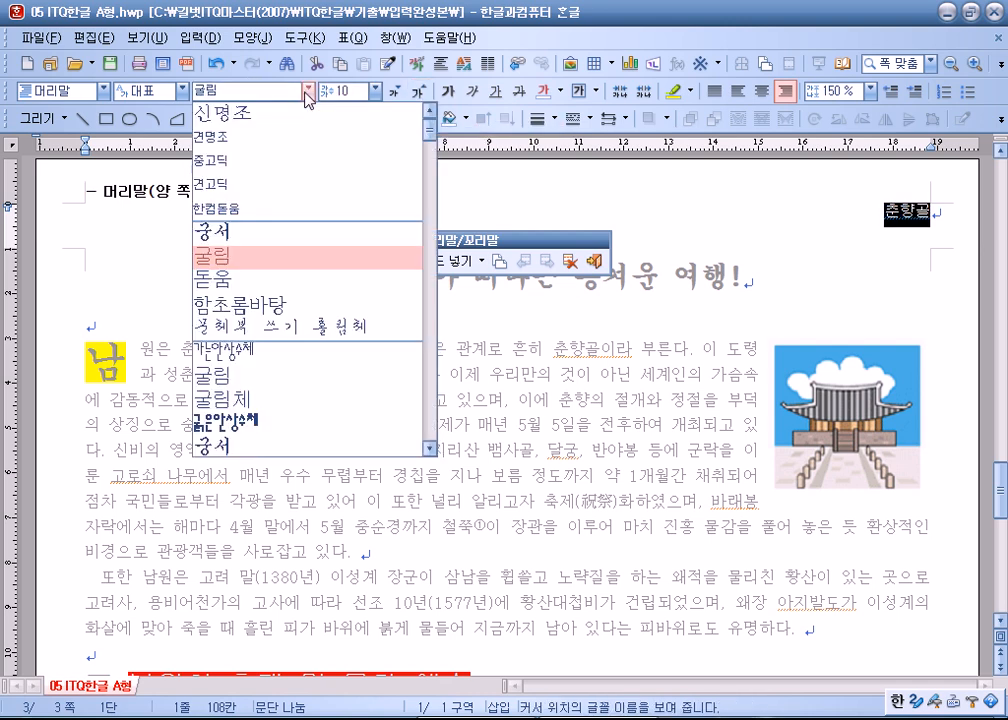
{"action": "left_click", "coordinate": [215, 280]}
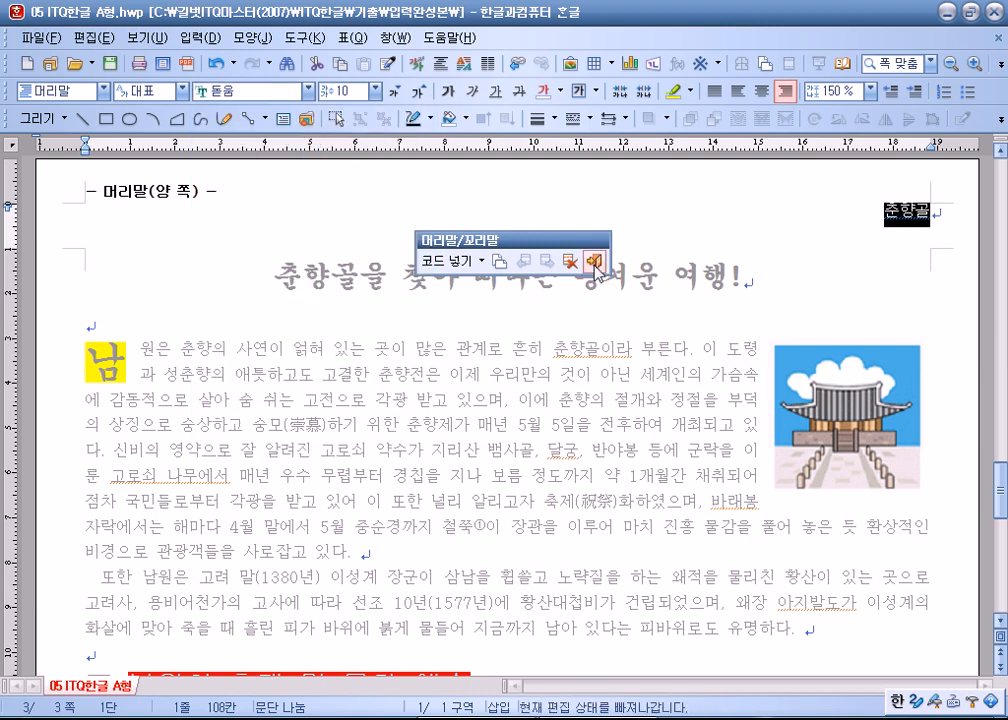
{"action": "left_click", "coordinate": [595, 262]}
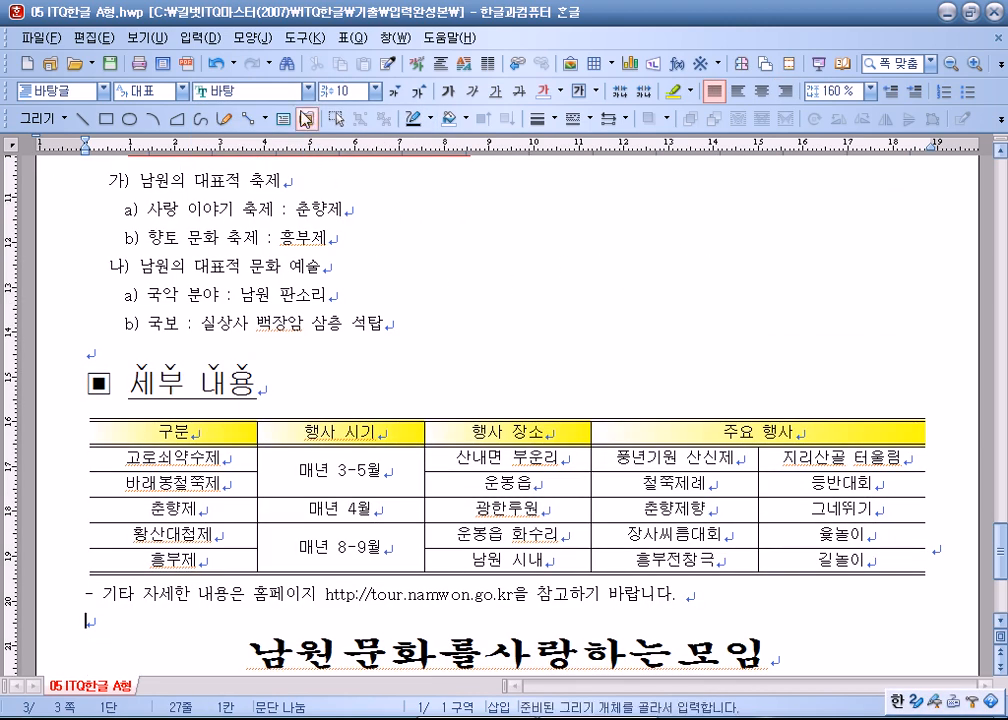
Step: Insert a page number at the bottom right of the page with dashes around it, in the 1,2,3 format
{"action": "left_click", "coordinate": [250, 37]}
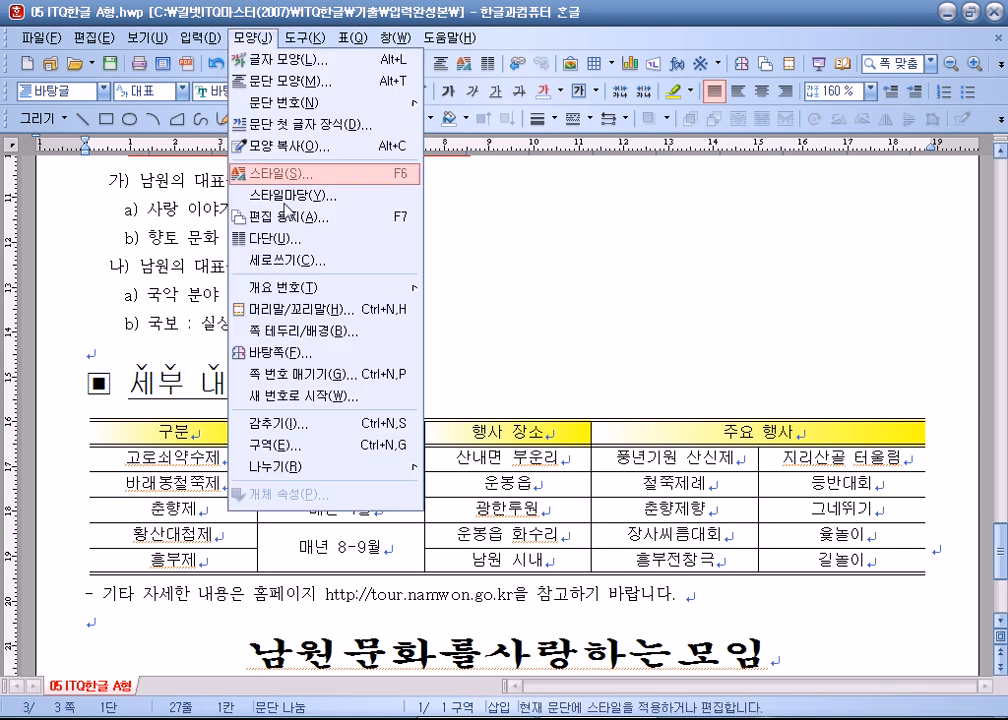
{"action": "left_click", "coordinate": [296, 376]}
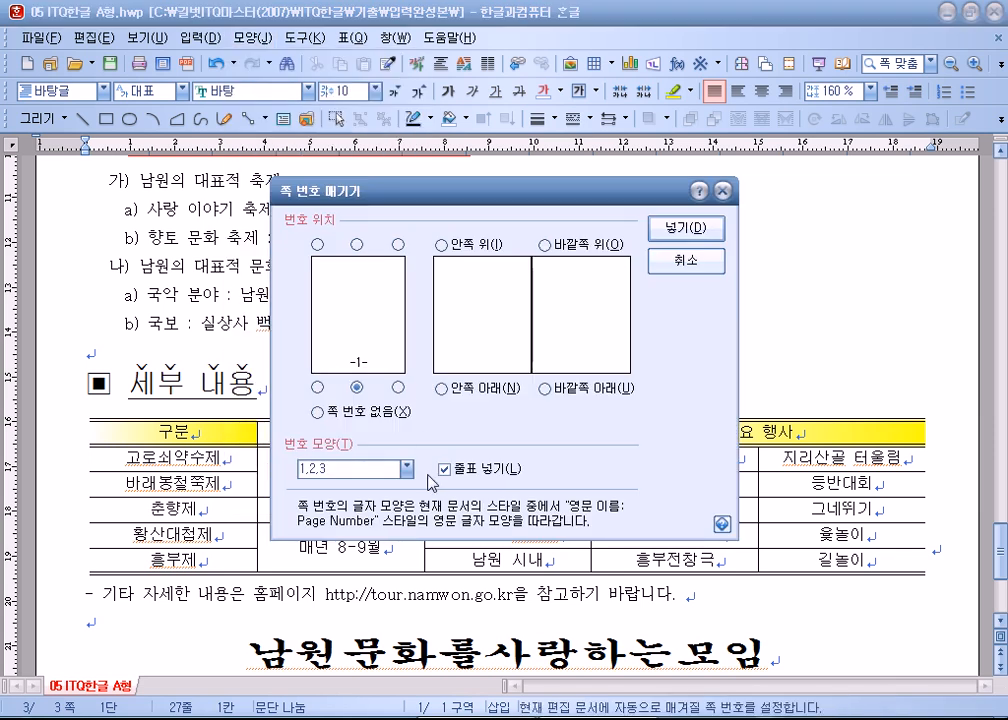
{"action": "left_click", "coordinate": [397, 388]}
{"action": "left_click", "coordinate": [712, 232]}
{"action": "scroll", "coordinate": [418, 349], "scroll_direction": "down", "scroll_amount": 5}
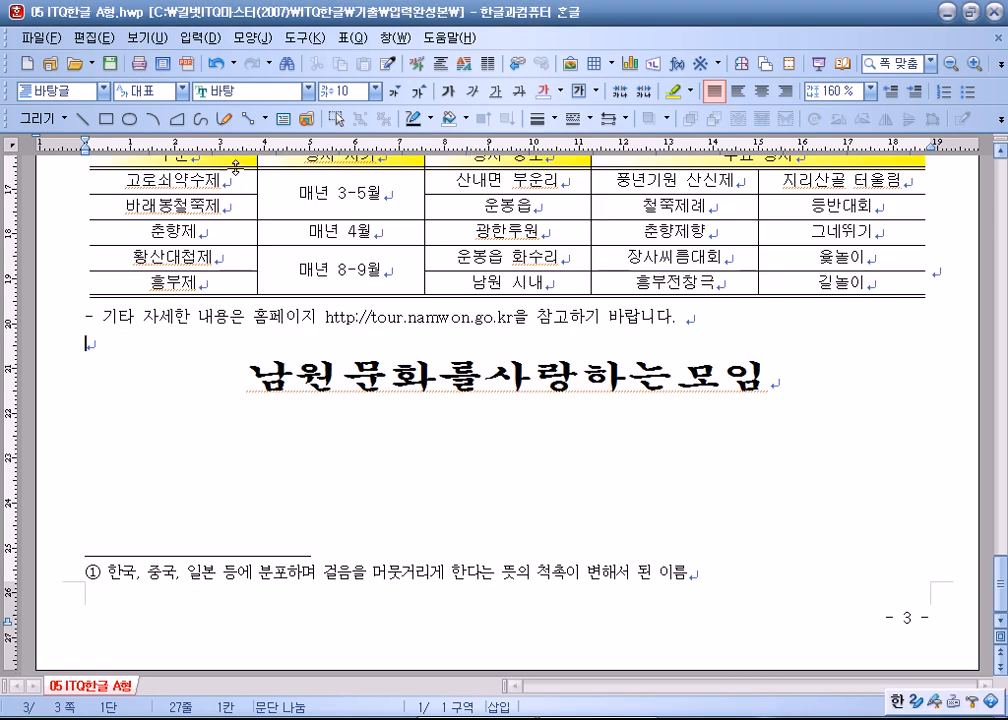
Step: Restart the page numbering on page 3 with start number 2
{"action": "left_click", "coordinate": [238, 40]}
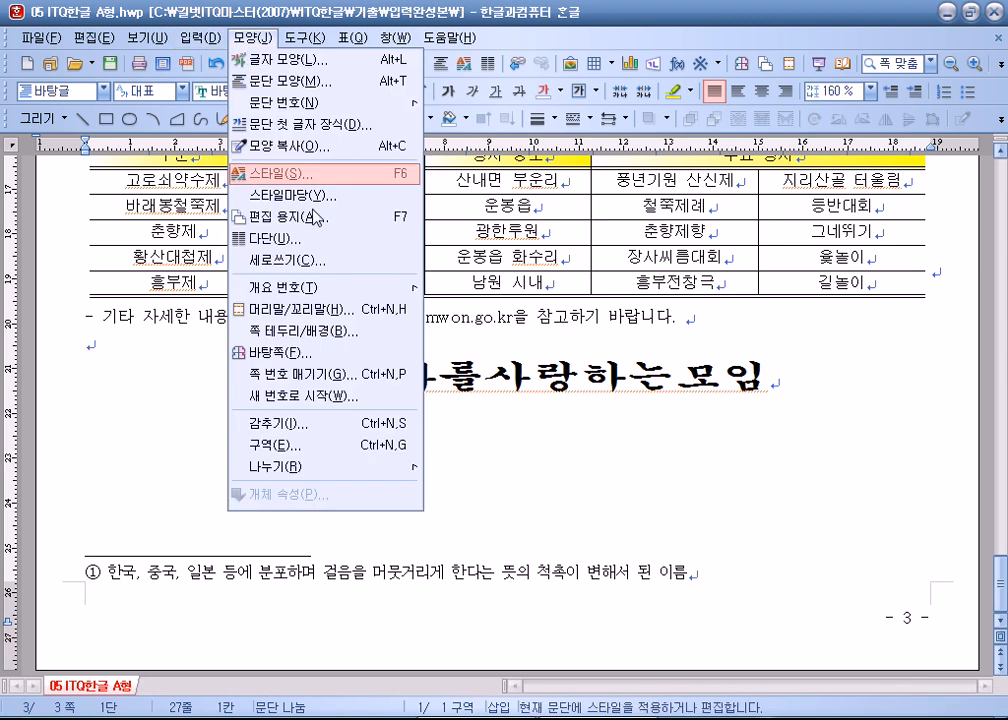
{"action": "left_click", "coordinate": [313, 396]}
{"action": "left_click", "coordinate": [500, 412]}
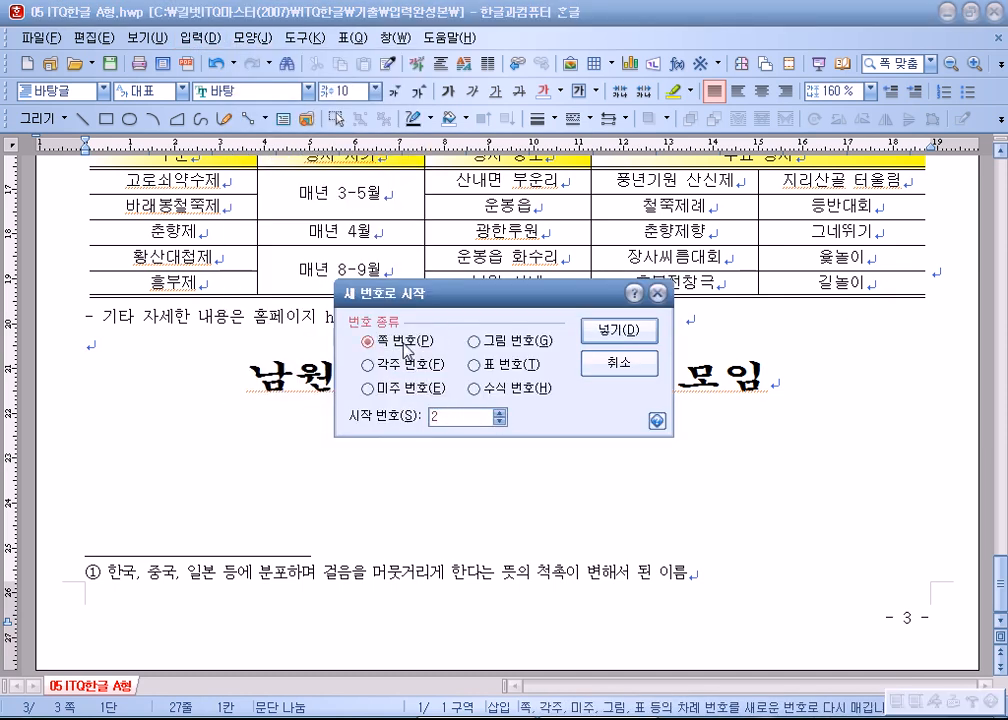
{"action": "left_click", "coordinate": [617, 329]}
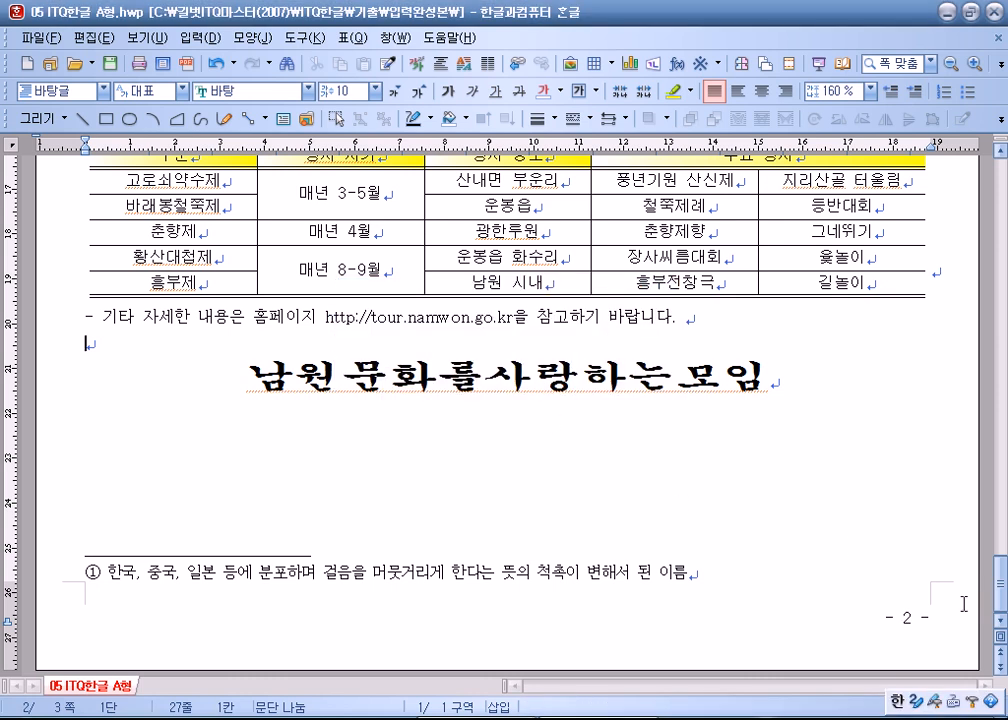
Step: Hide the page number on page 1 only and check the bottom of that page
{"action": "scroll", "coordinate": [926, 627], "scroll_direction": "up", "scroll_amount": 15}
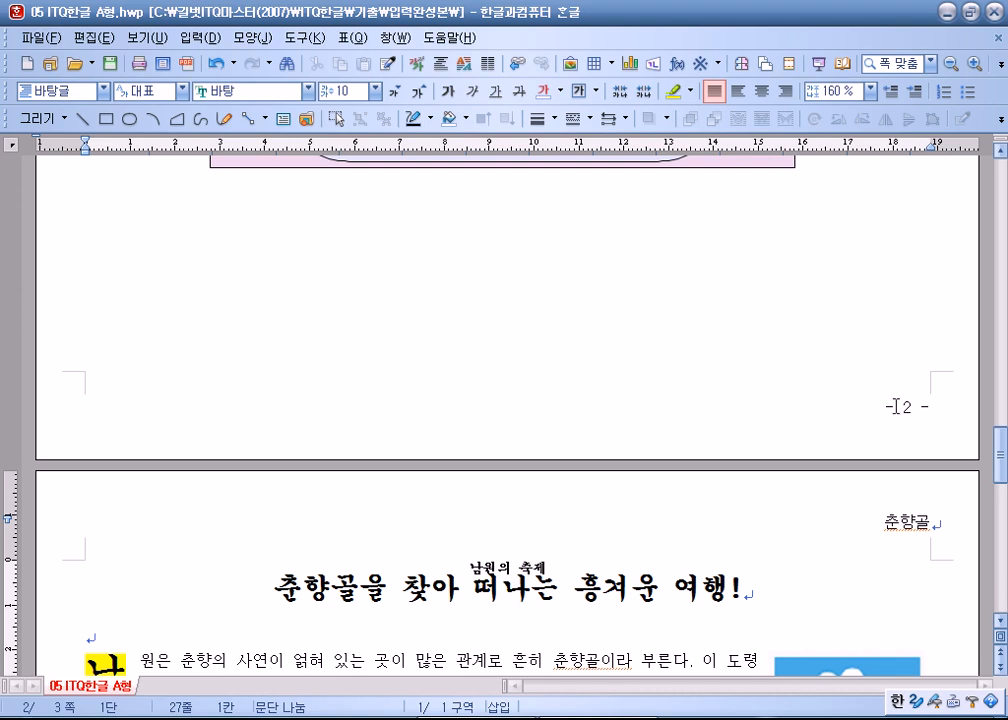
{"action": "scroll", "coordinate": [895, 407], "scroll_direction": "up", "scroll_amount": 20}
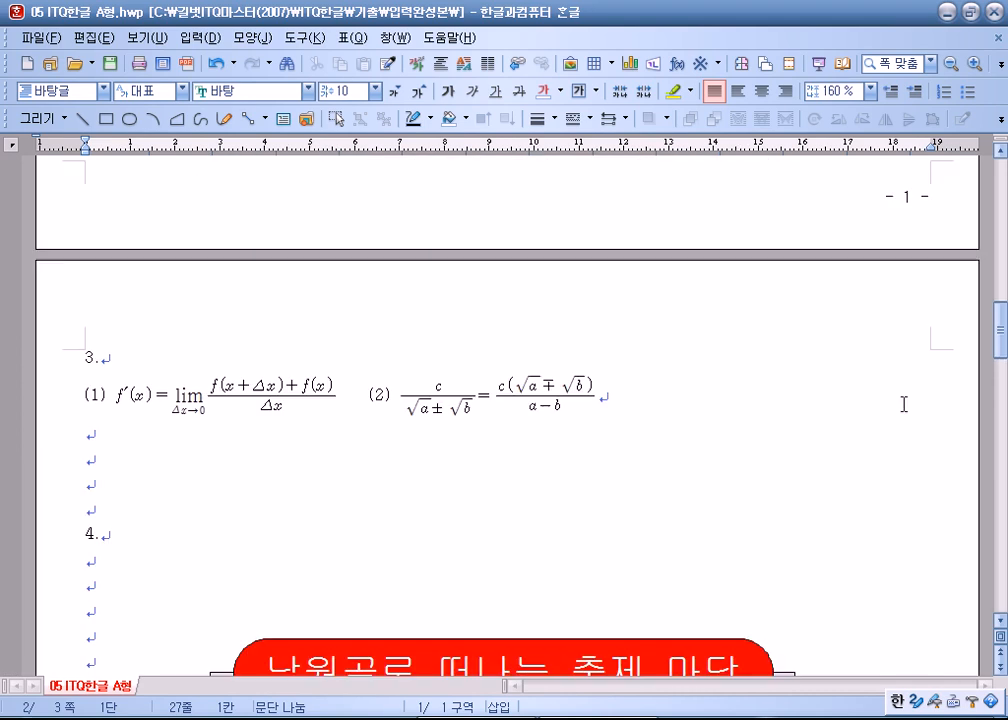
{"action": "scroll", "coordinate": [906, 389], "scroll_direction": "down", "scroll_amount": 3}
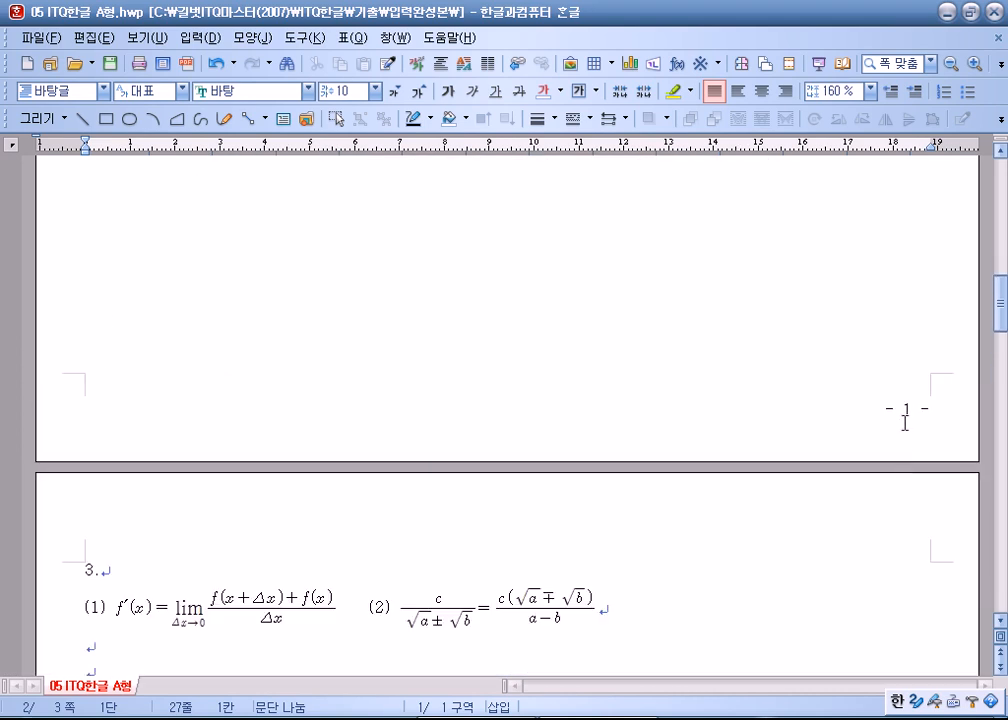
{"action": "scroll", "coordinate": [657, 416], "scroll_direction": "up", "scroll_amount": 10}
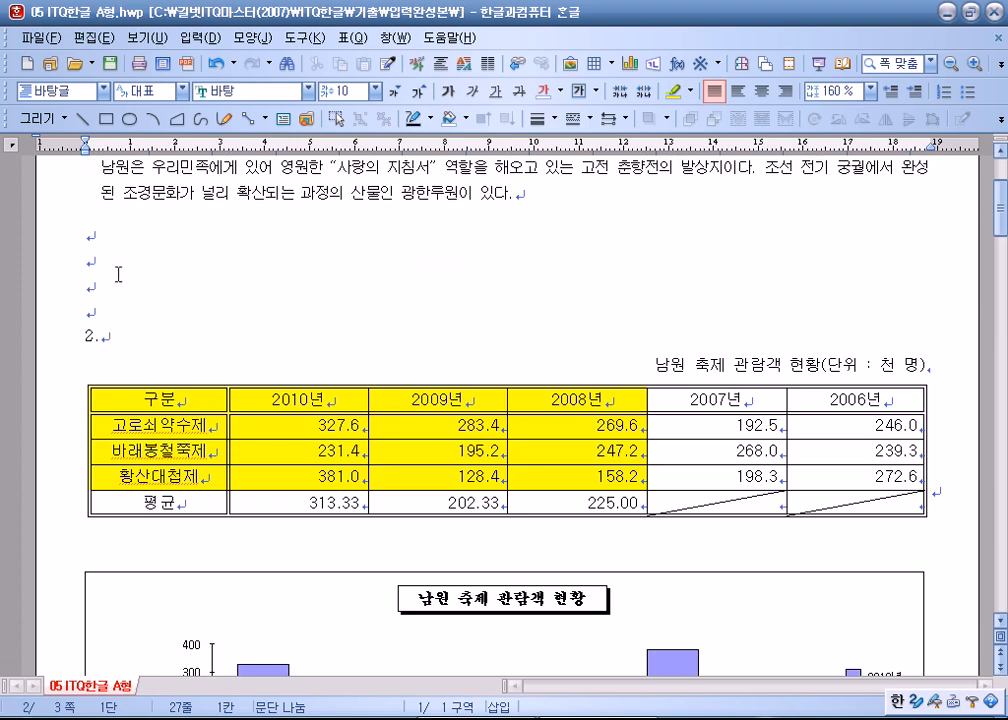
{"action": "left_click", "coordinate": [169, 262]}
{"action": "left_click", "coordinate": [250, 38]}
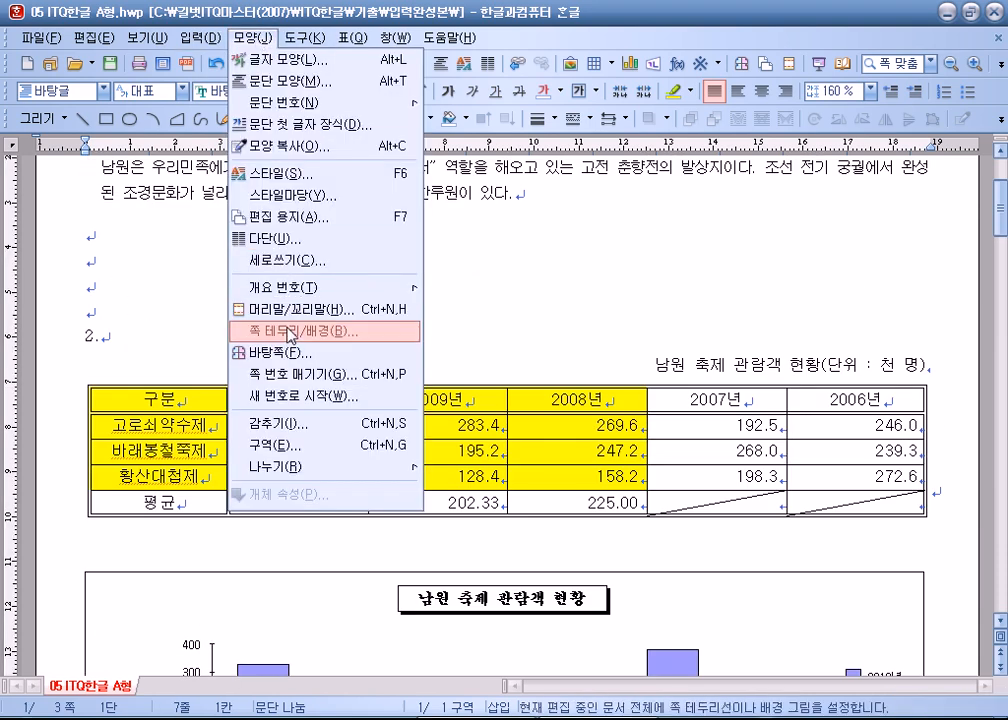
{"action": "left_click", "coordinate": [268, 423]}
{"action": "left_click", "coordinate": [440, 333]}
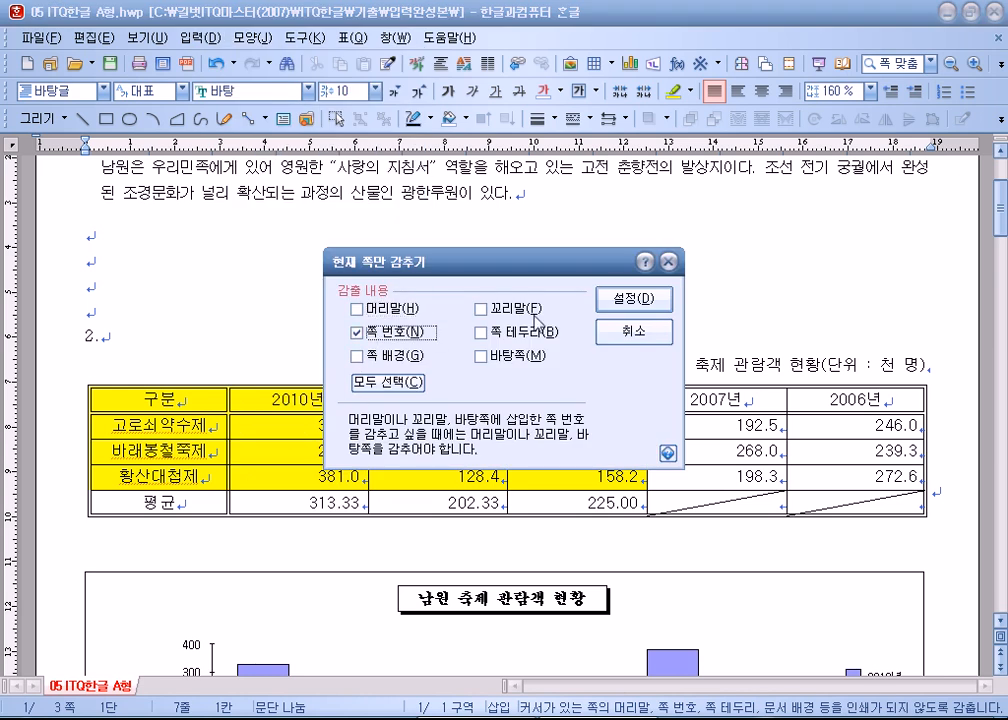
{"action": "left_click", "coordinate": [633, 299]}
{"action": "scroll", "coordinate": [790, 439], "scroll_direction": "down", "scroll_amount": 15}
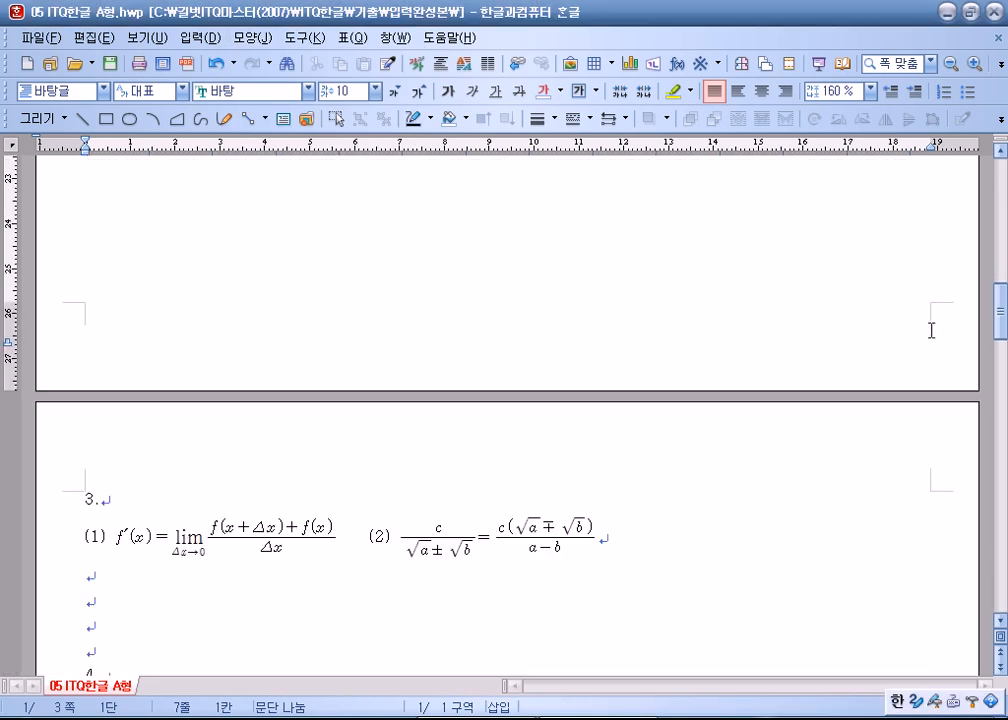
Step: Reapply the bottom-right page number with dashes from page 2
{"action": "scroll", "coordinate": [931, 380], "scroll_direction": "down", "scroll_amount": 15}
{"action": "scroll", "coordinate": [925, 367], "scroll_direction": "up", "scroll_amount": 5}
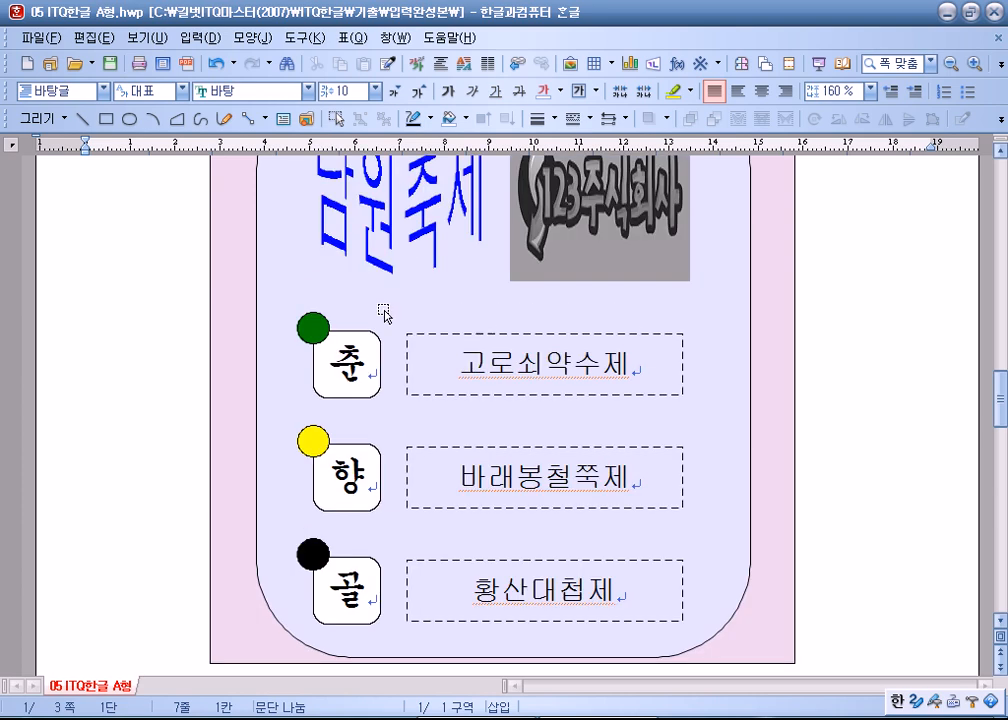
{"action": "scroll", "coordinate": [485, 318], "scroll_direction": "up", "scroll_amount": 7}
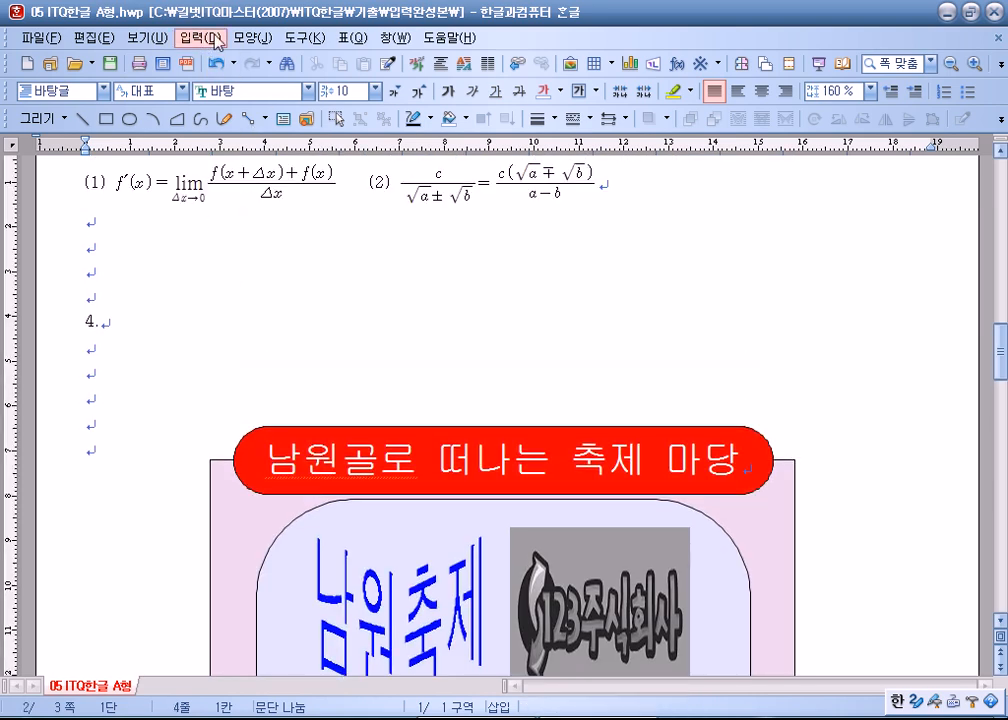
{"action": "left_click", "coordinate": [252, 38]}
{"action": "left_click", "coordinate": [250, 371]}
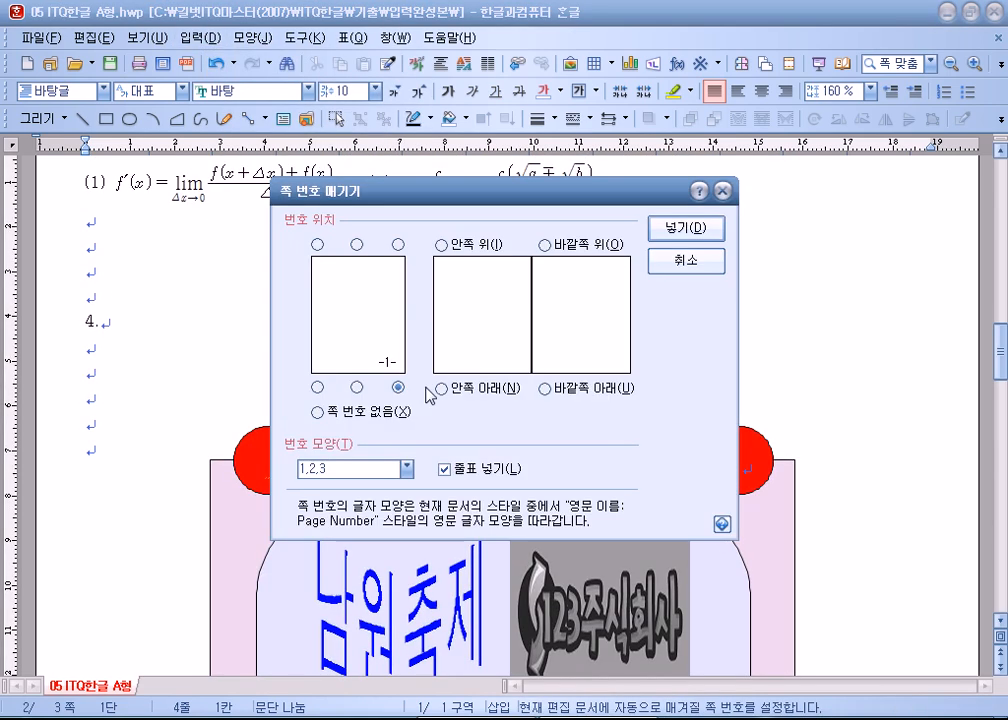
{"action": "key", "text": "Return"}
Step: Hide the page number on page 2 only, check the bottom of that page, and save the document
{"action": "left_click", "coordinate": [262, 40]}
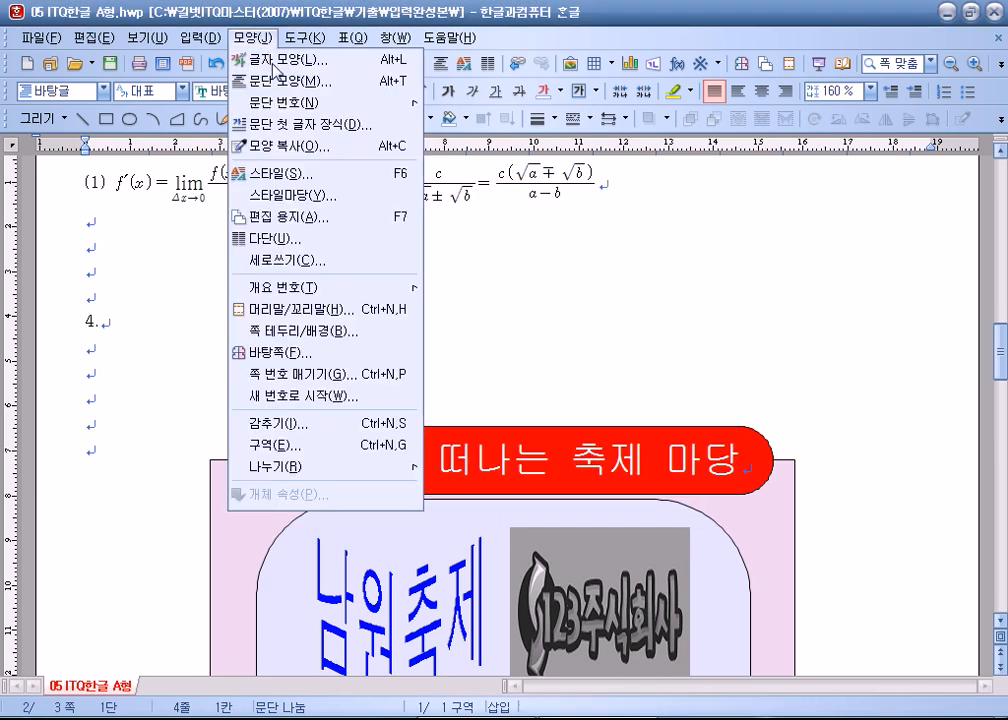
{"action": "left_click", "coordinate": [278, 423]}
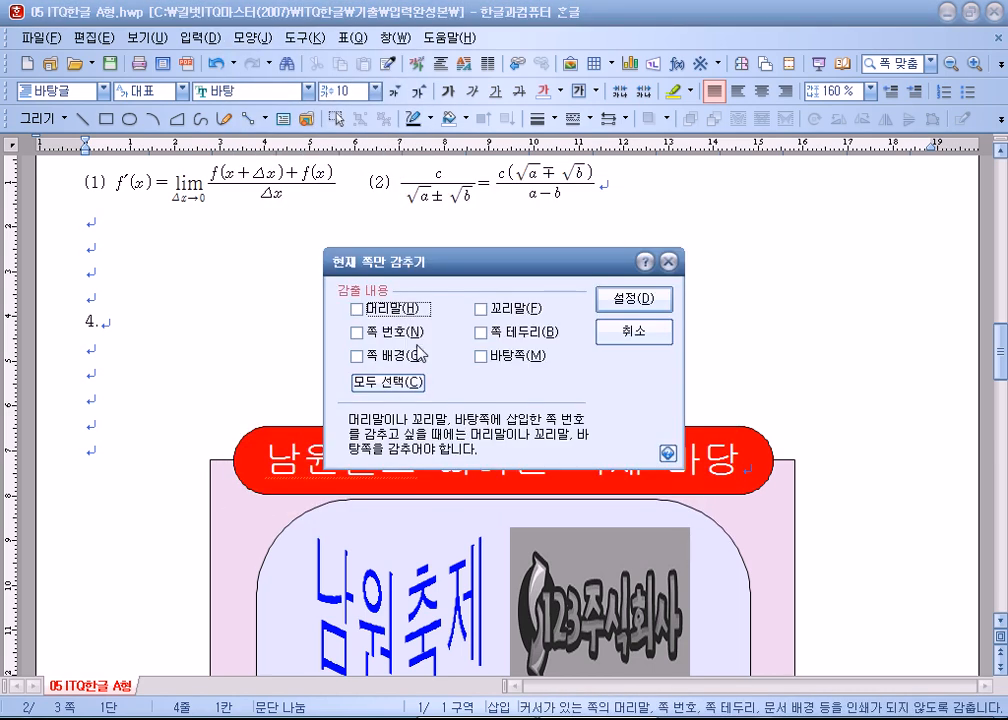
{"action": "left_click", "coordinate": [356, 332]}
{"action": "left_click", "coordinate": [662, 300]}
{"action": "scroll", "coordinate": [845, 410], "scroll_direction": "down", "scroll_amount": 5}
{"action": "scroll", "coordinate": [845, 410], "scroll_direction": "down", "scroll_amount": 5}
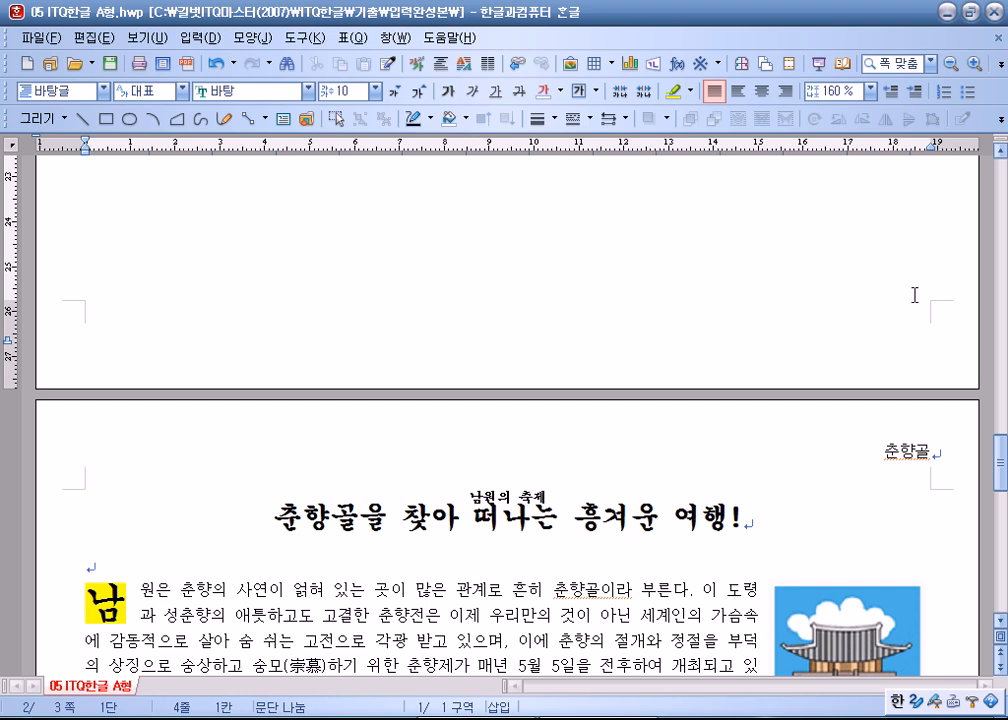
{"action": "key", "text": "alt+s"}
Step: Review pages 1 and 2, examining the table, chart, equations, drawing and the bottom of each page for page numbers
{"action": "scroll", "coordinate": [783, 314], "scroll_direction": "up", "scroll_amount": 15}
{"action": "scroll", "coordinate": [398, 339], "scroll_direction": "up", "scroll_amount": 6}
{"action": "scroll", "coordinate": [363, 338], "scroll_direction": "up", "scroll_amount": 9}
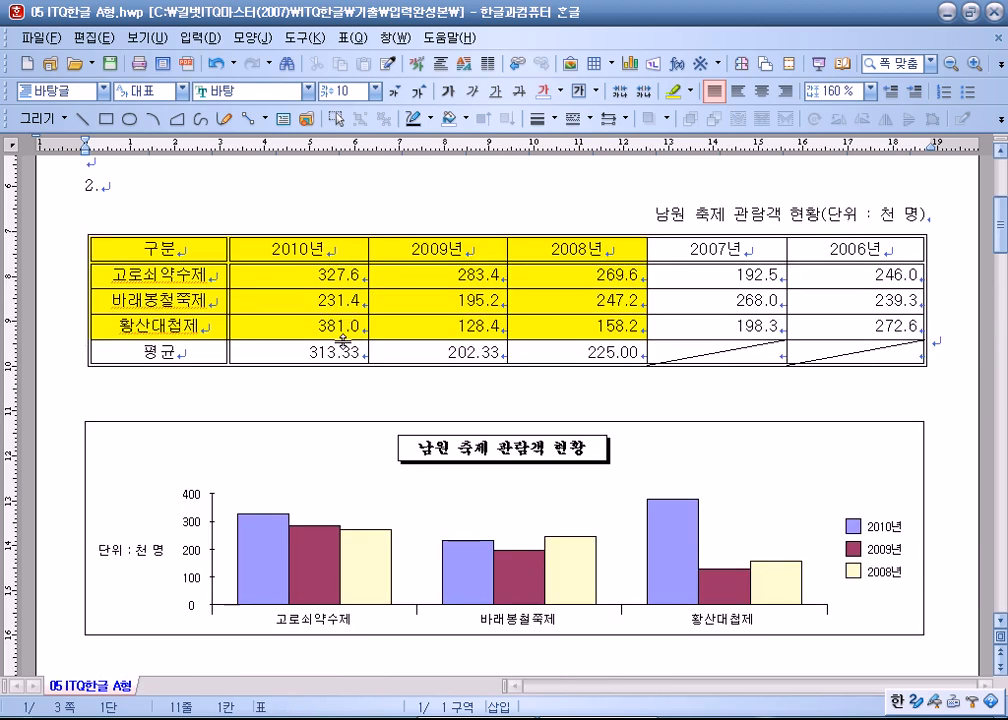
{"action": "scroll", "coordinate": [343, 343], "scroll_direction": "down", "scroll_amount": 8}
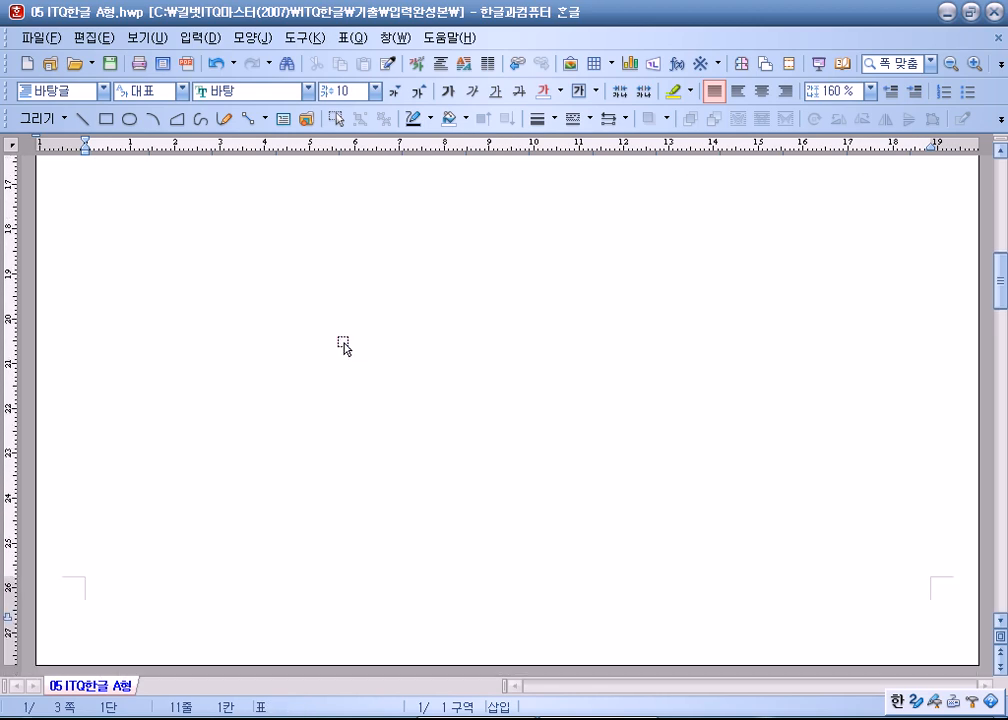
{"action": "scroll", "coordinate": [343, 343], "scroll_direction": "down", "scroll_amount": 6}
{"action": "left_click", "coordinate": [227, 523]}
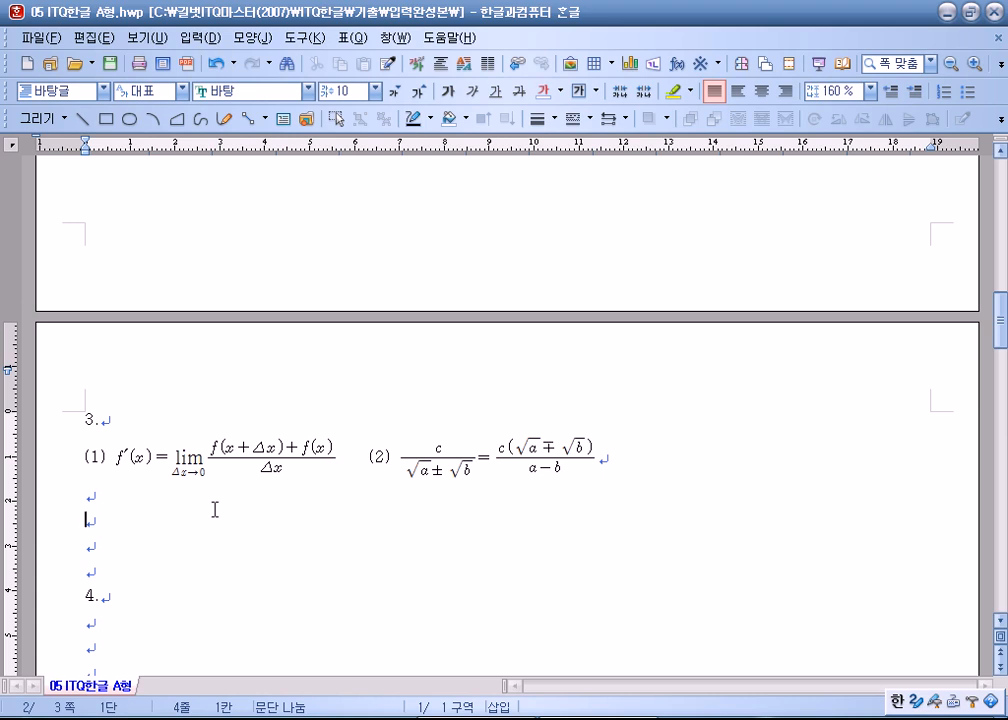
{"action": "scroll", "coordinate": [216, 488], "scroll_direction": "down", "scroll_amount": 12}
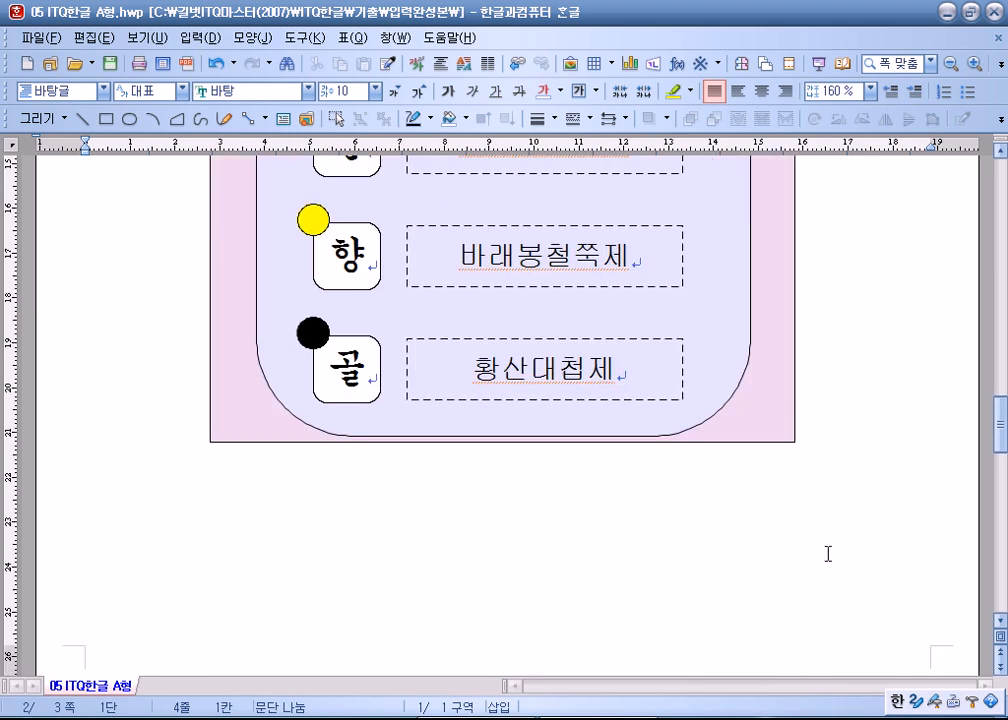
{"action": "scroll", "coordinate": [828, 553], "scroll_direction": "up", "scroll_amount": 12}
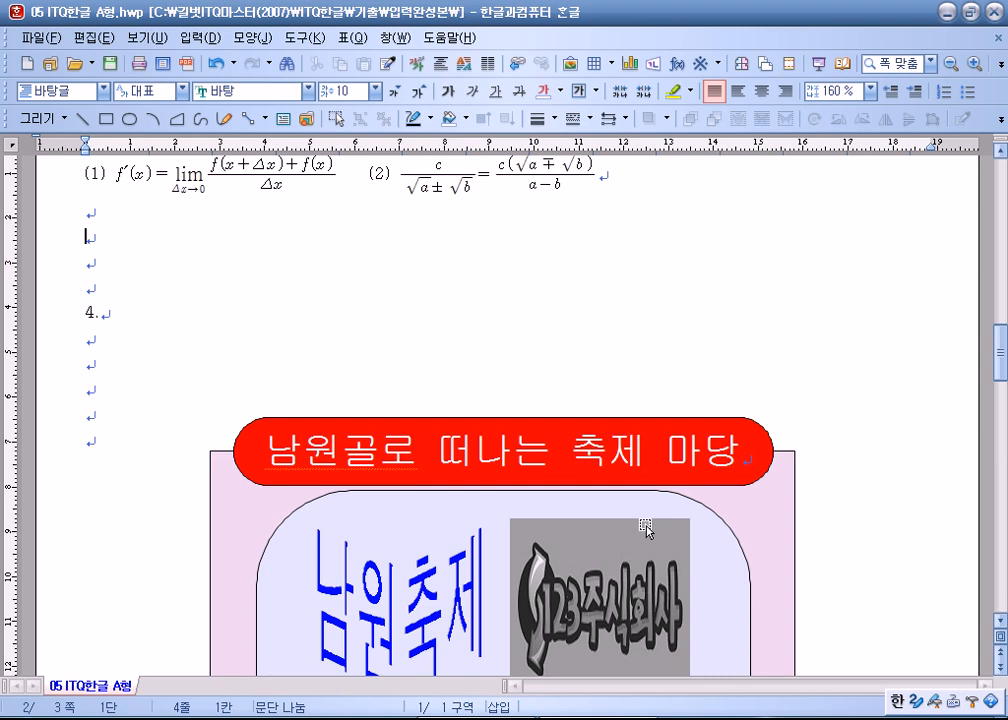
Step: Switch to the file explorer and open 최신기출문제.pdf from the ITQ한글 folder inside 길벗ITQ마스터(2007)
{"action": "left_click", "coordinate": [157, 718]}
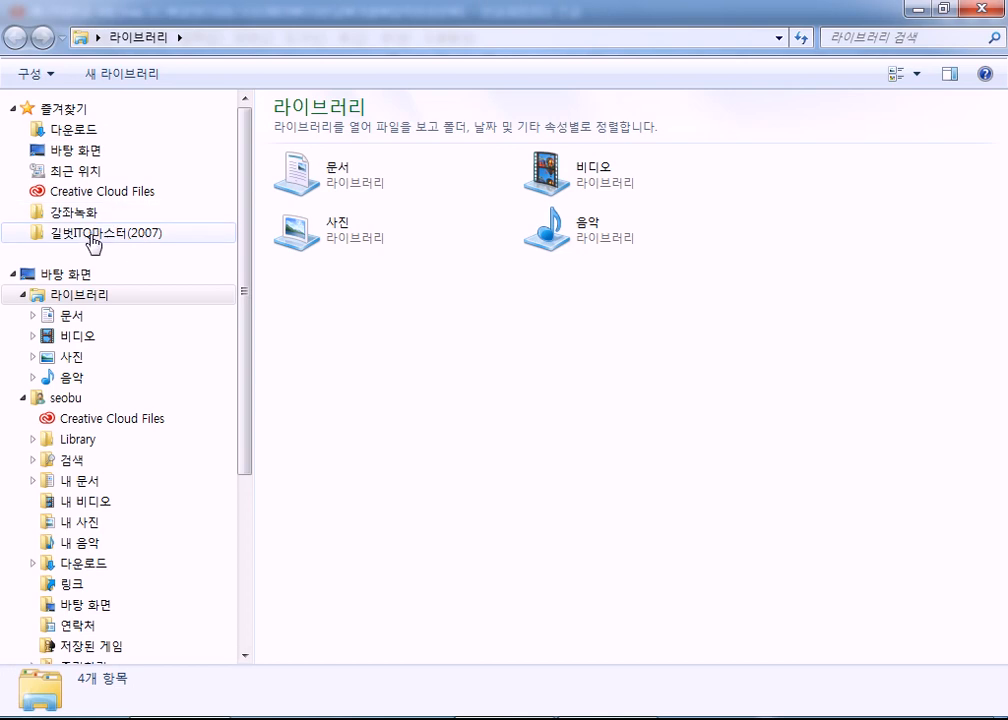
{"action": "left_click", "coordinate": [93, 235]}
{"action": "double_click", "coordinate": [308, 131]}
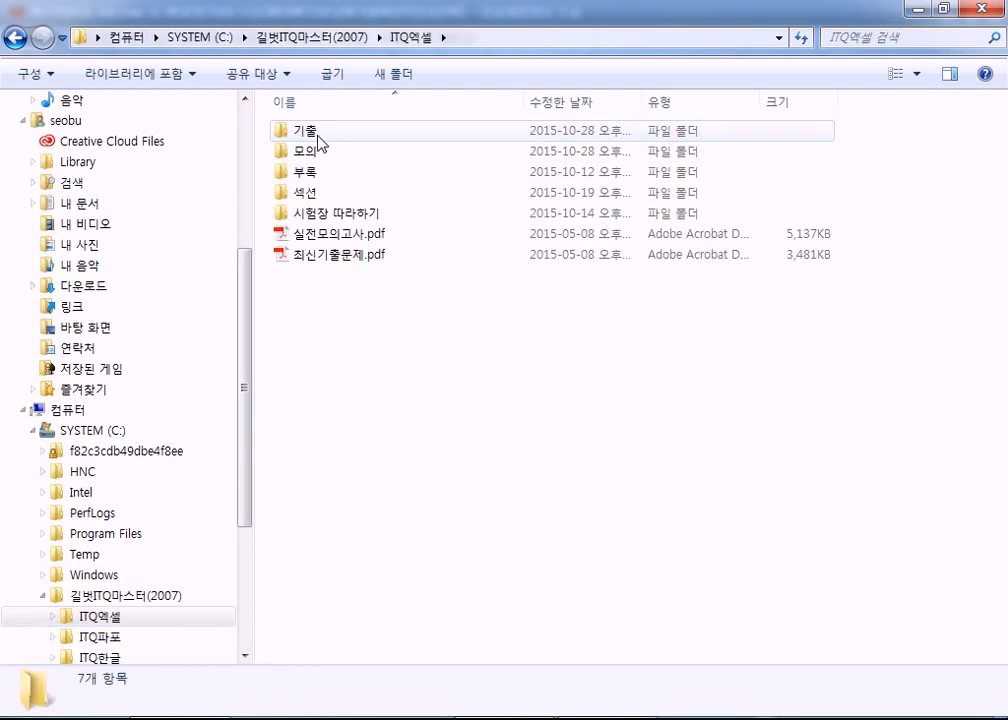
{"action": "key", "text": "BackSpace"}
{"action": "double_click", "coordinate": [309, 176]}
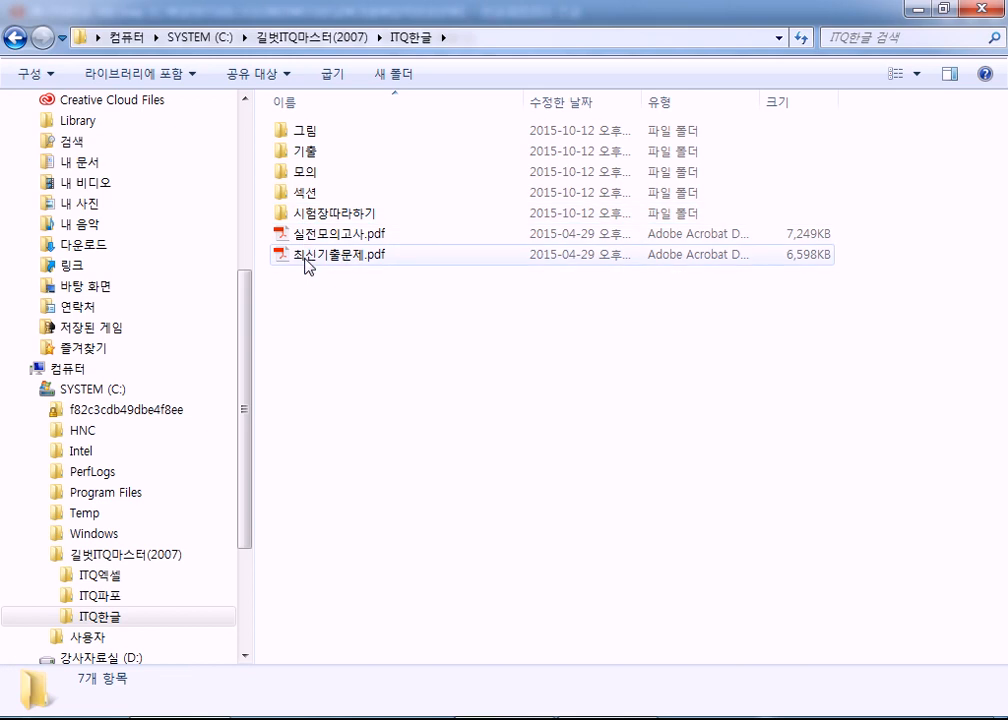
{"action": "double_click", "coordinate": [305, 262]}
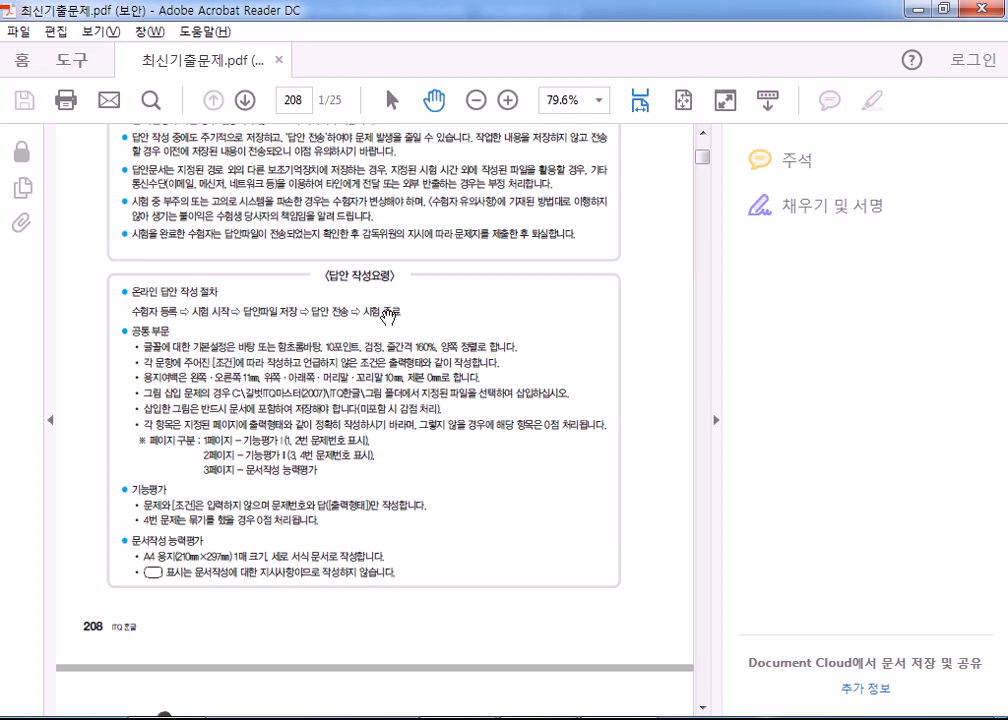
Step: Enlarge the PDF's reading area and look through the answer guidelines and the past ITQ Hangul exam questions and solutions
{"action": "scroll", "coordinate": [529, 292], "scroll_direction": "down", "scroll_amount": 1}
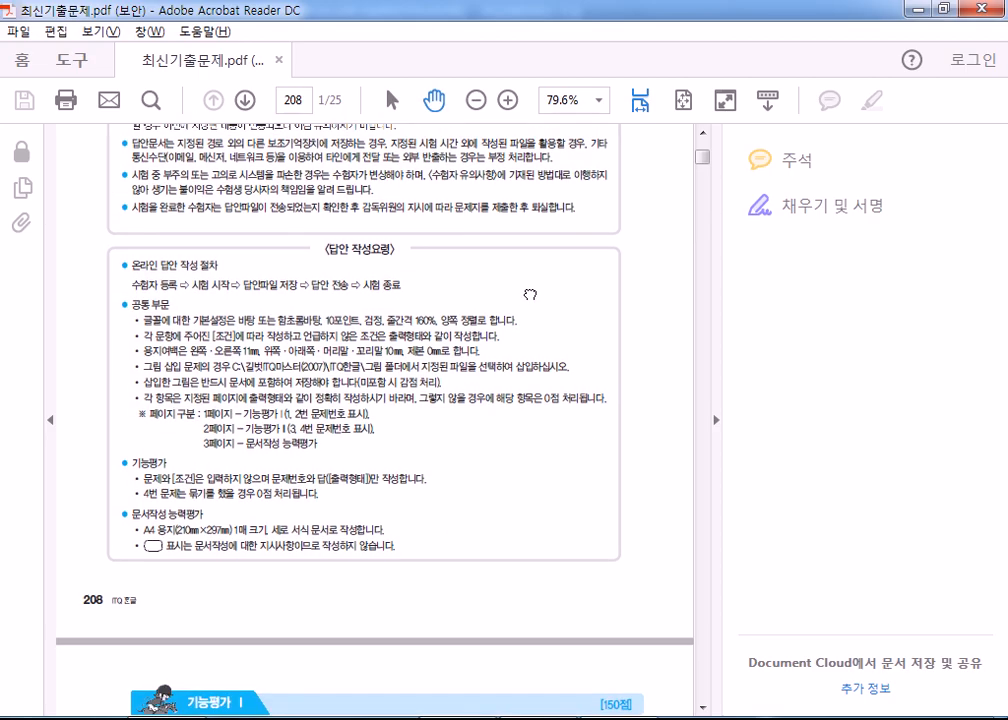
{"action": "left_click", "coordinate": [716, 420]}
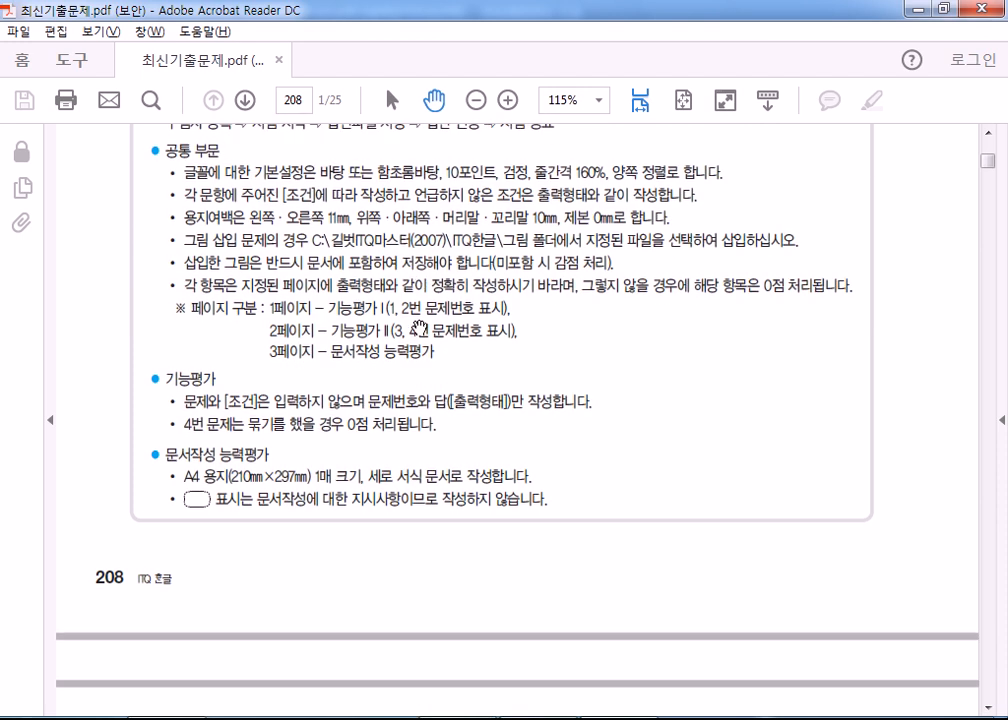
{"action": "scroll", "coordinate": [419, 329], "scroll_direction": "down", "scroll_amount": 8}
{"action": "scroll", "coordinate": [419, 360], "scroll_direction": "down", "scroll_amount": 8}
{"action": "scroll", "coordinate": [428, 360], "scroll_direction": "down", "scroll_amount": 10}
{"action": "scroll", "coordinate": [452, 349], "scroll_direction": "down", "scroll_amount": 10}
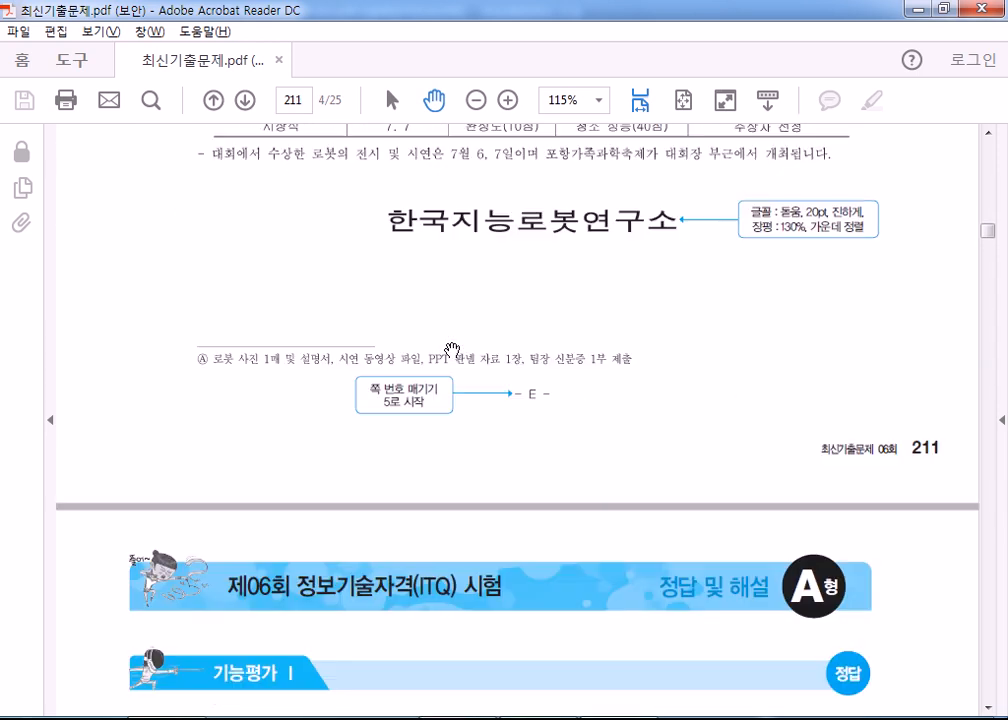
{"action": "scroll", "coordinate": [441, 371], "scroll_direction": "down", "scroll_amount": 10}
{"action": "scroll", "coordinate": [442, 372], "scroll_direction": "down", "scroll_amount": 10}
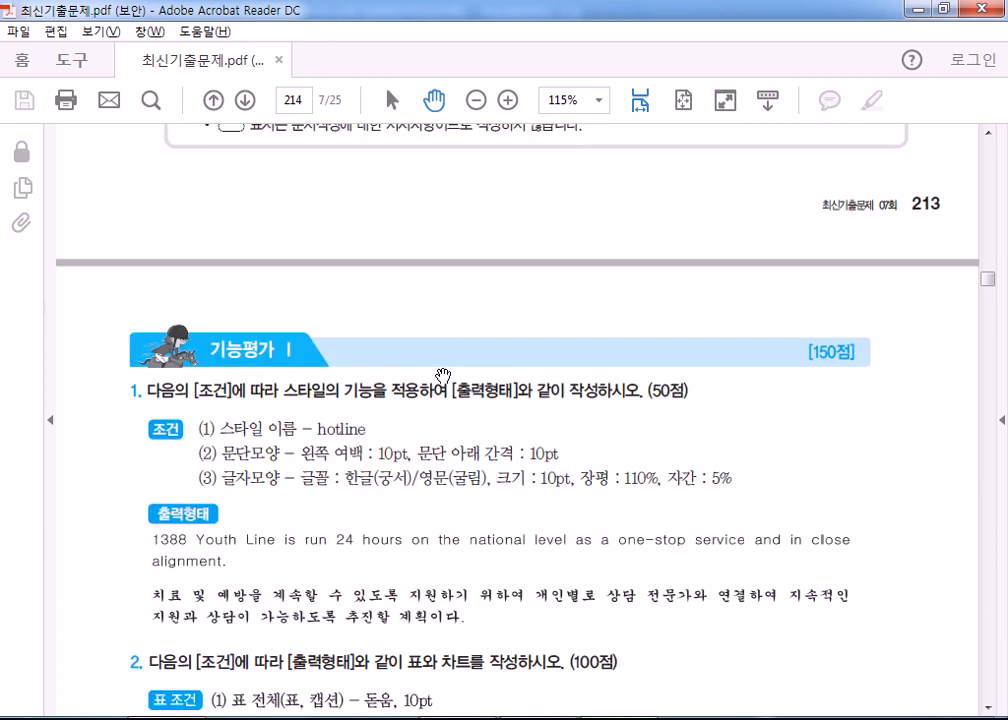
{"action": "scroll", "coordinate": [443, 373], "scroll_direction": "down", "scroll_amount": 15}
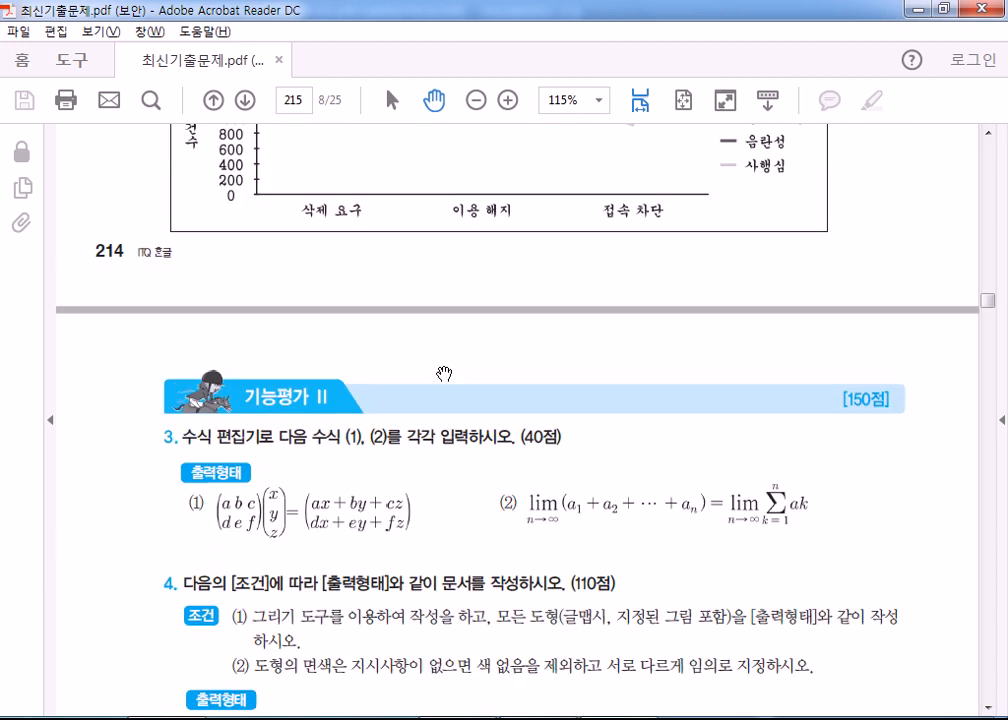
{"action": "scroll", "coordinate": [443, 373], "scroll_direction": "down", "scroll_amount": 15}
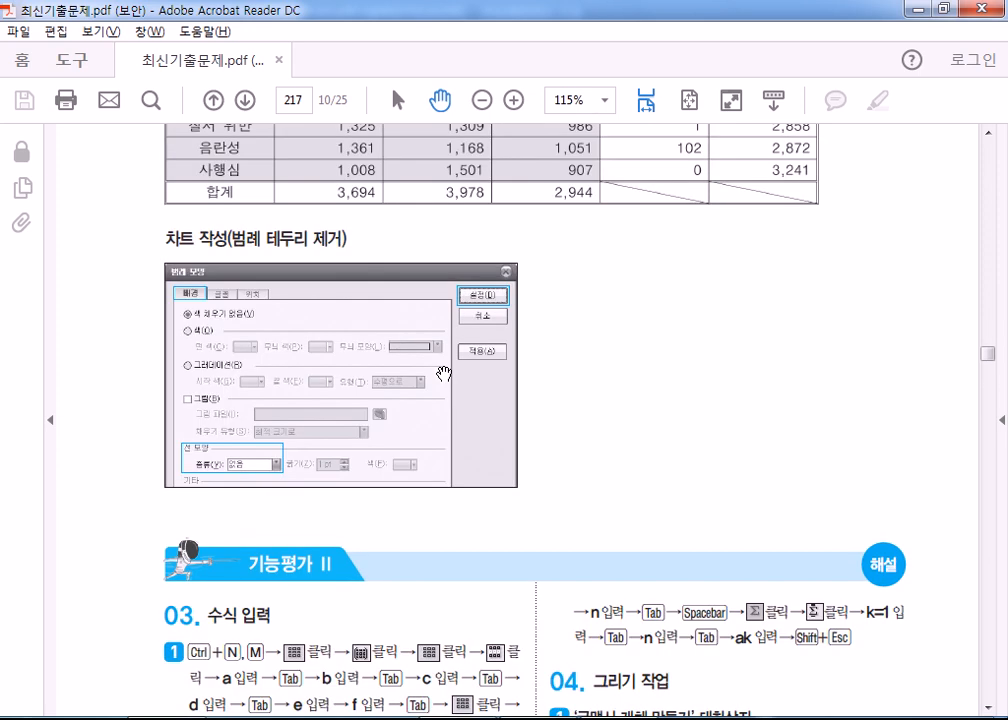
{"action": "scroll", "coordinate": [443, 373], "scroll_direction": "down", "scroll_amount": 20}
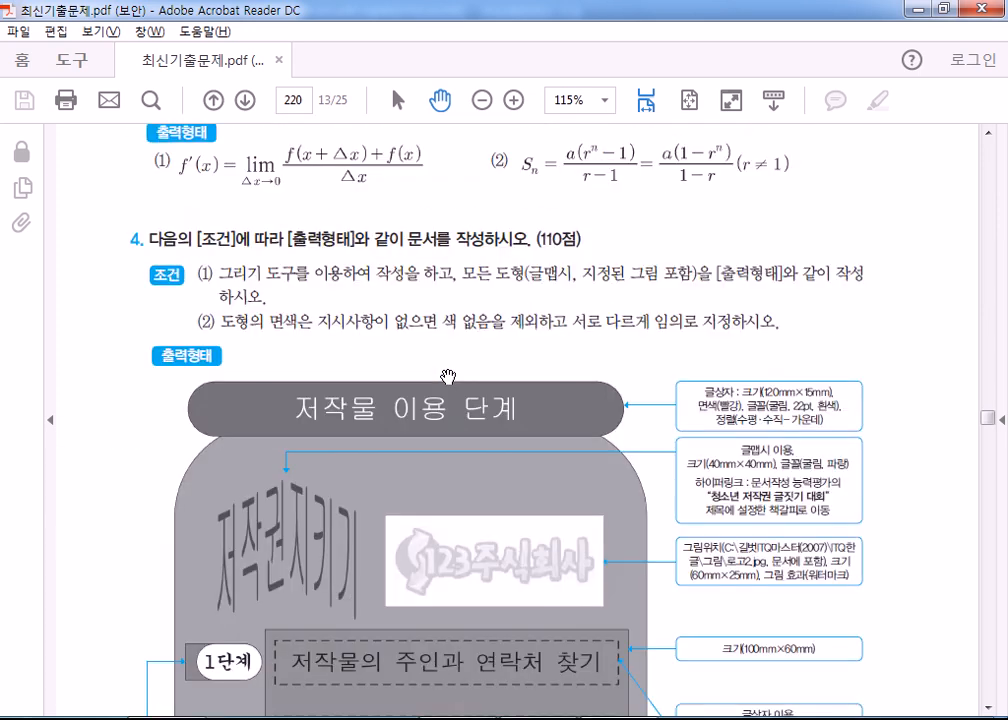
{"action": "scroll", "coordinate": [623, 314], "scroll_direction": "down", "scroll_amount": 3}
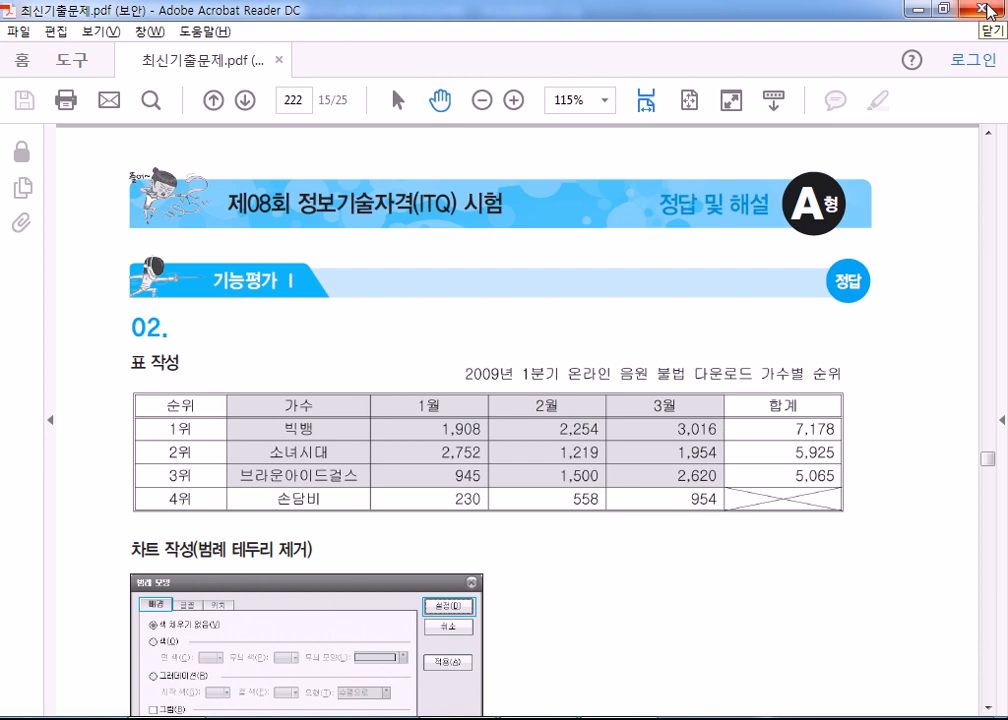
Step: Close the PDF, open the 시험장따라하기 folder, and return to the Hangul document at the blank lines below item 4
{"action": "left_click", "coordinate": [990, 10]}
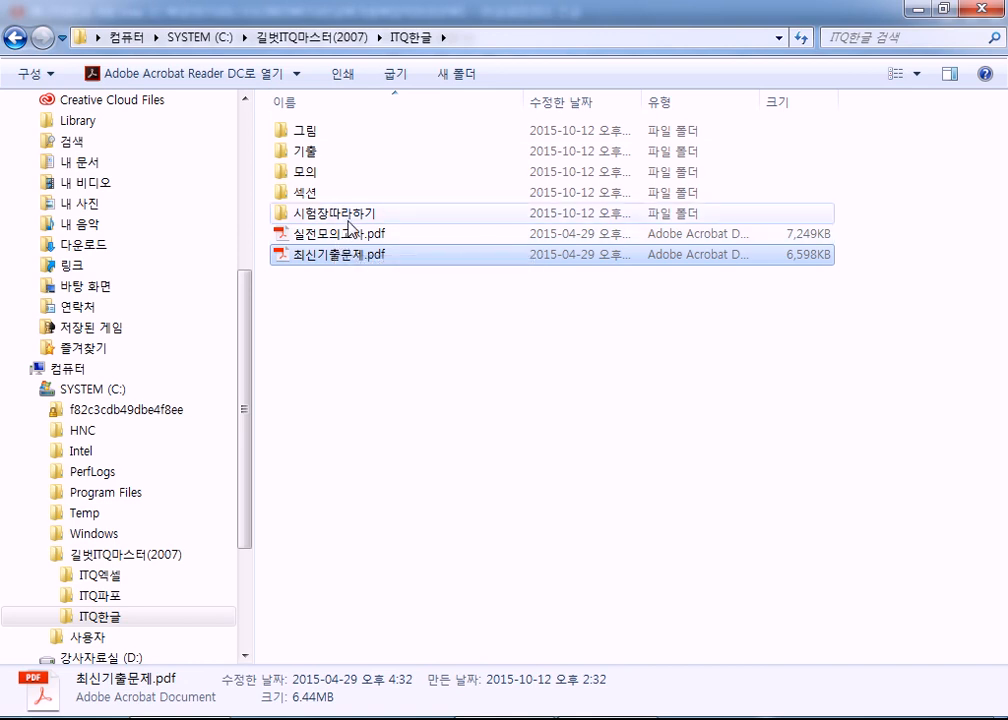
{"action": "double_click", "coordinate": [340, 214]}
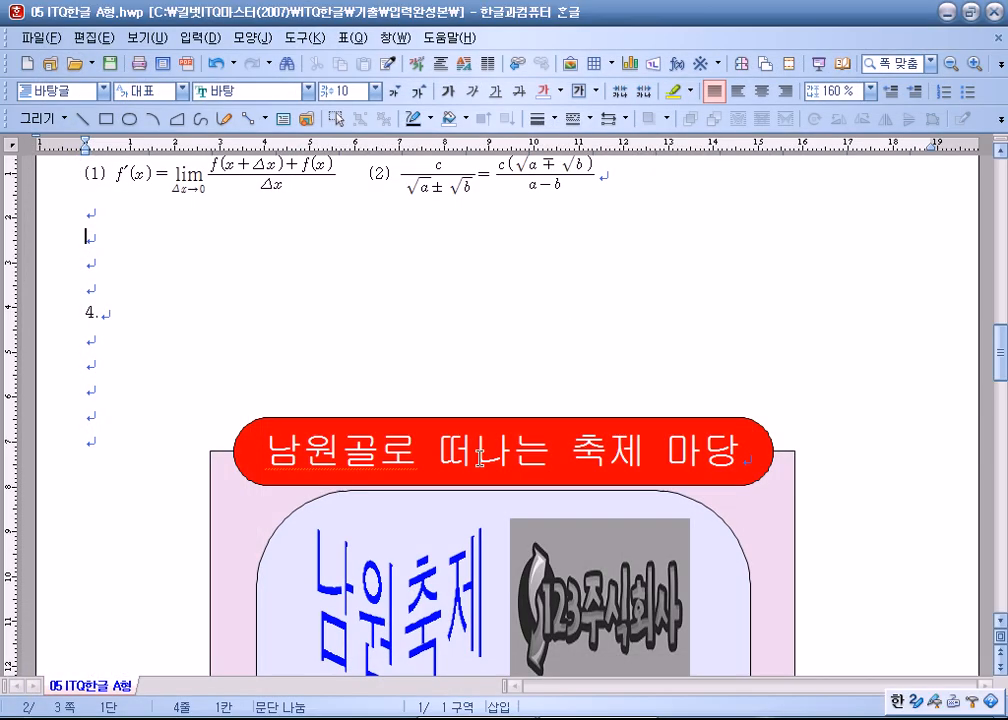
{"action": "left_click", "coordinate": [164, 356]}
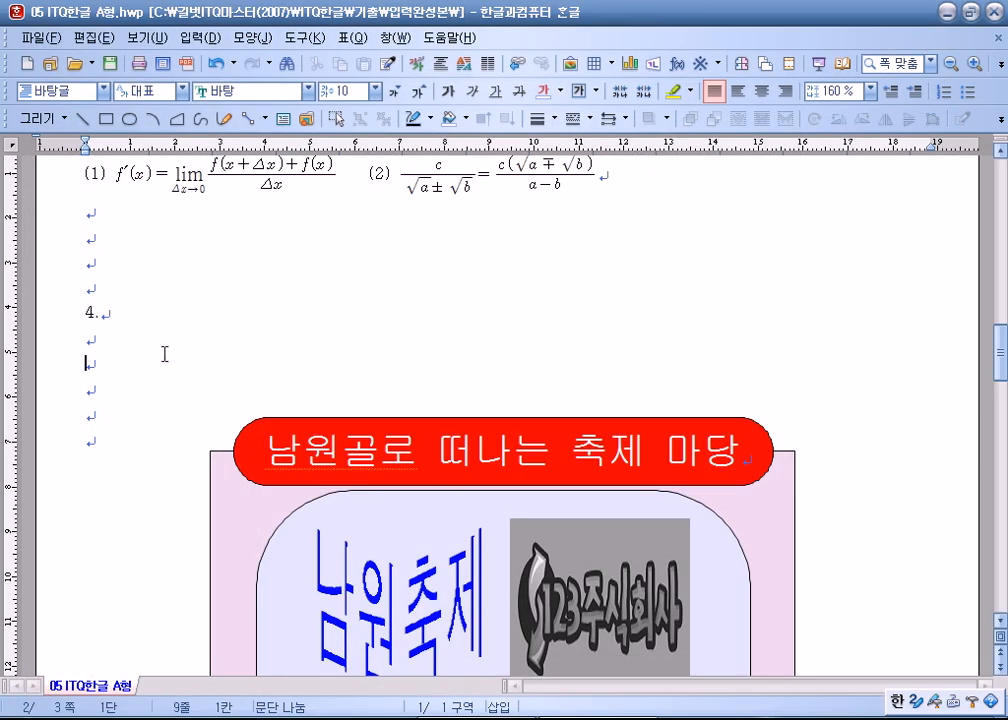